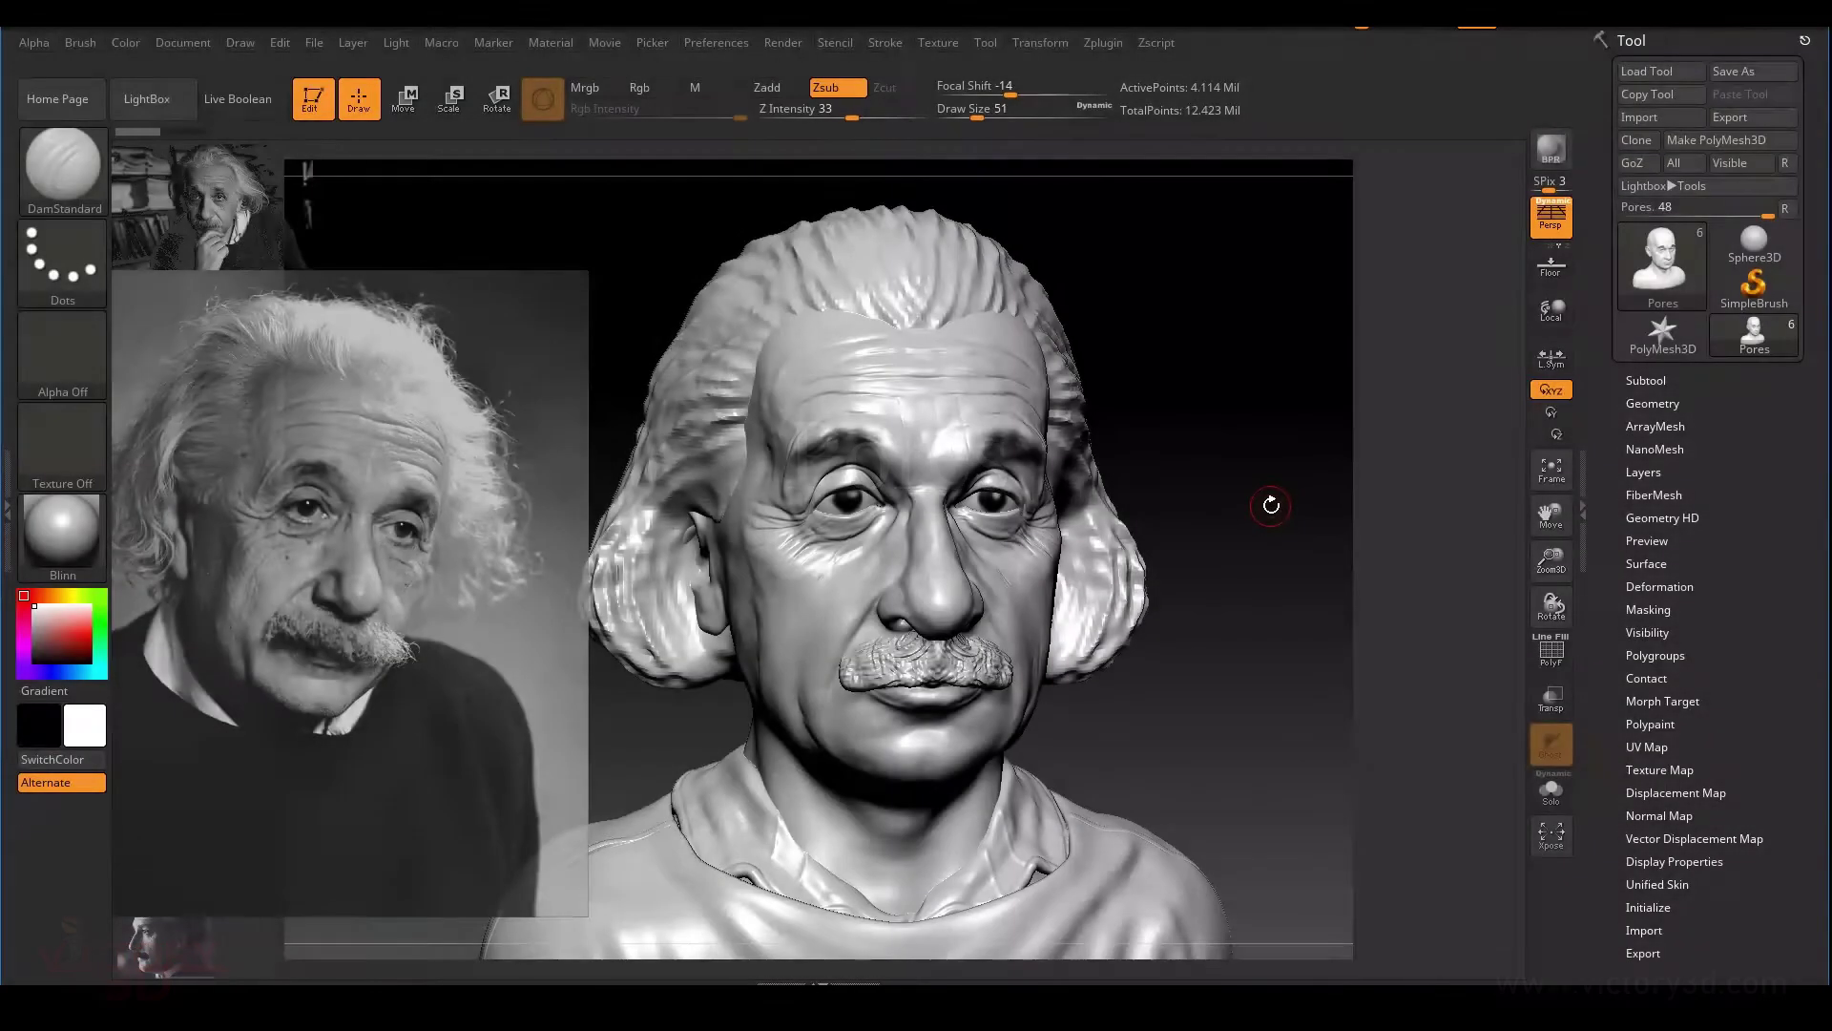
Switch to Chrome's Surface Mimic gallery and open the HumanSkin_Patch10 scan page
{"action": "mouse_move", "coordinate": [1269, 499]}
{"action": "left_mouse_down"}
{"action": "mouse_move", "coordinate": [1253, 511]}
{"action": "mouse_move", "coordinate": [1295, 439]}
{"action": "mouse_move", "coordinate": [1260, 448]}
{"action": "mouse_move", "coordinate": [1255, 410]}
{"action": "mouse_move", "coordinate": [1235, 465]}
{"action": "left_mouse_up"}
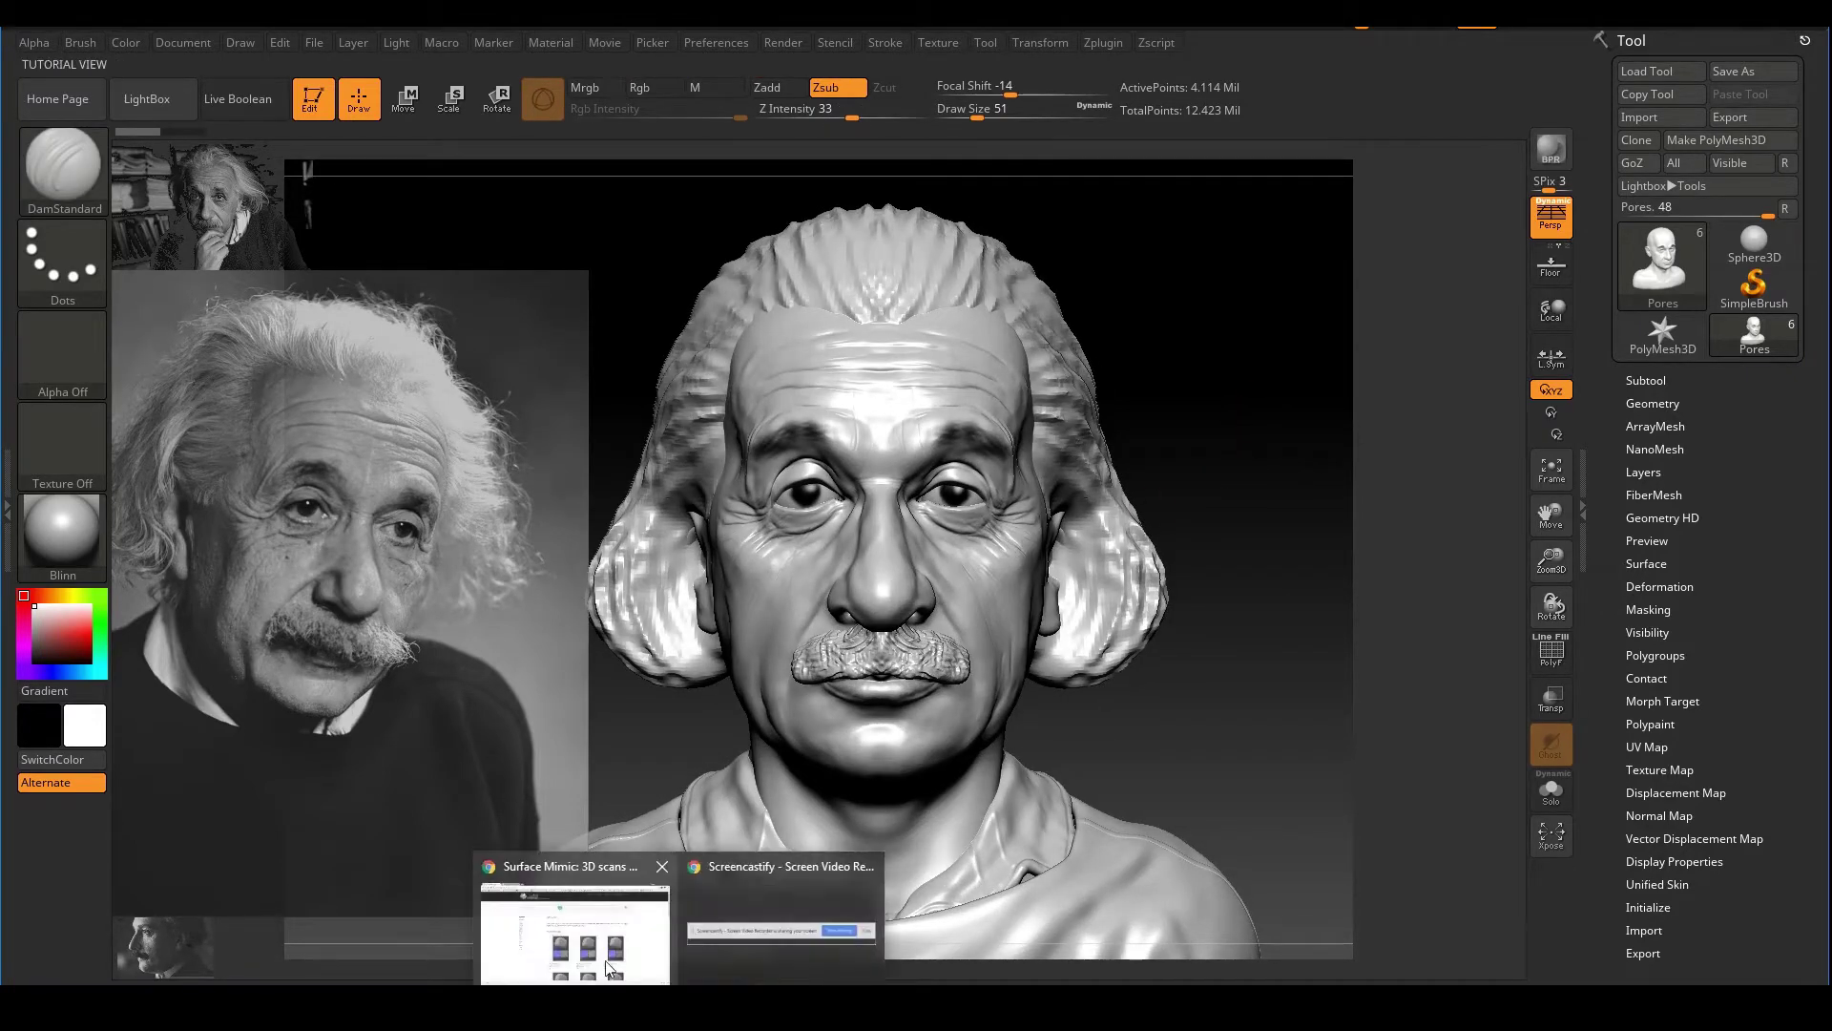
{"action": "left_click", "coordinate": [610, 966]}
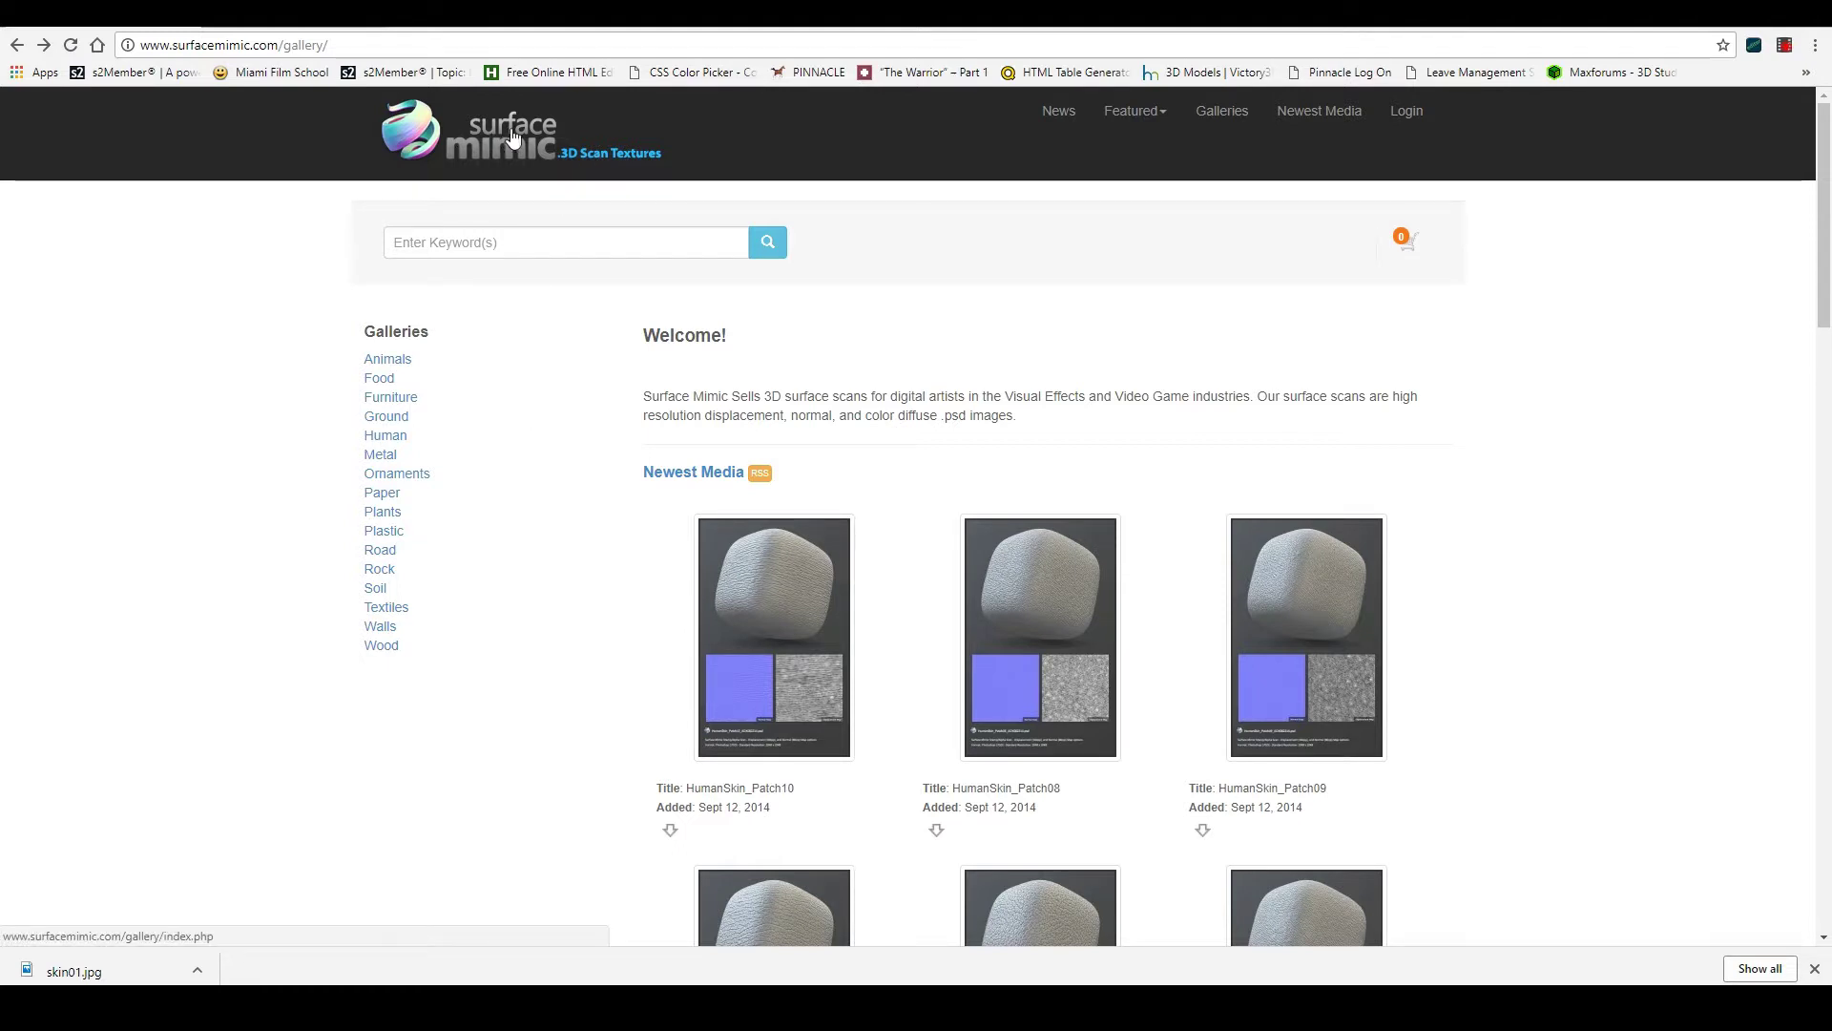
{"action": "mouse_move", "coordinate": [781, 585]}
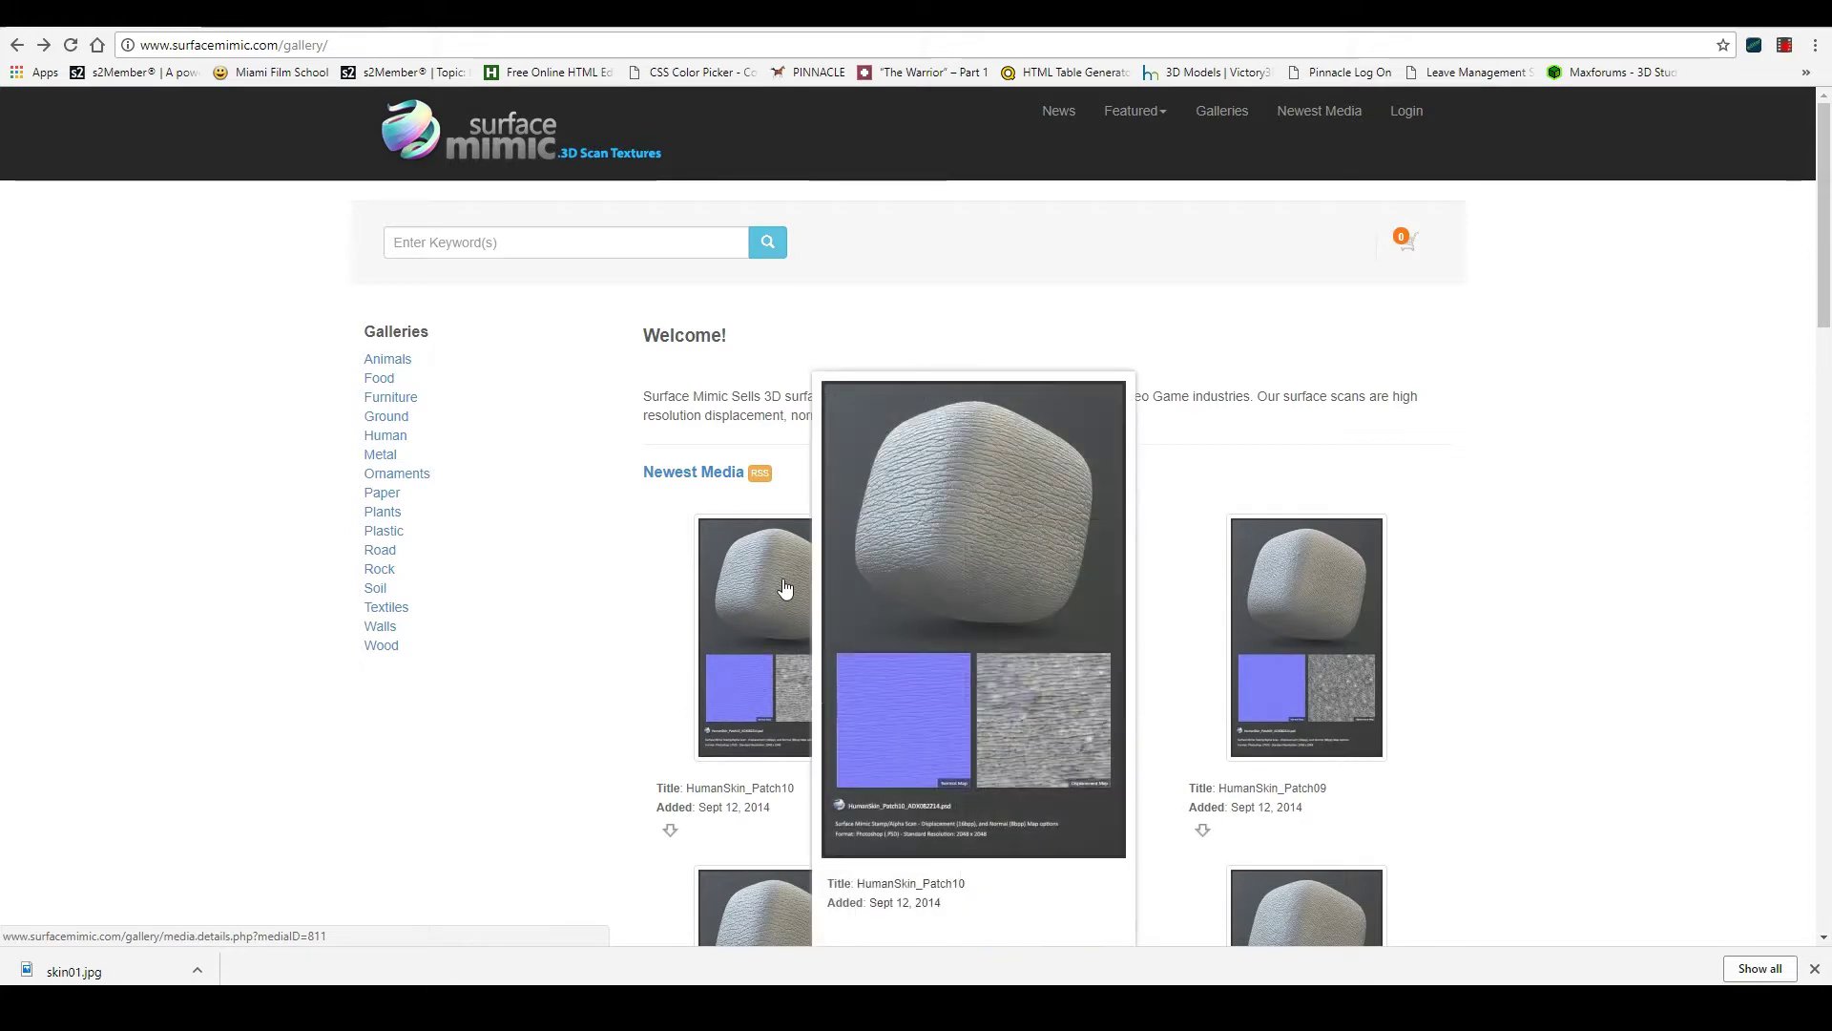
{"action": "mouse_move", "coordinate": [1340, 587]}
{"action": "mouse_move", "coordinate": [764, 620]}
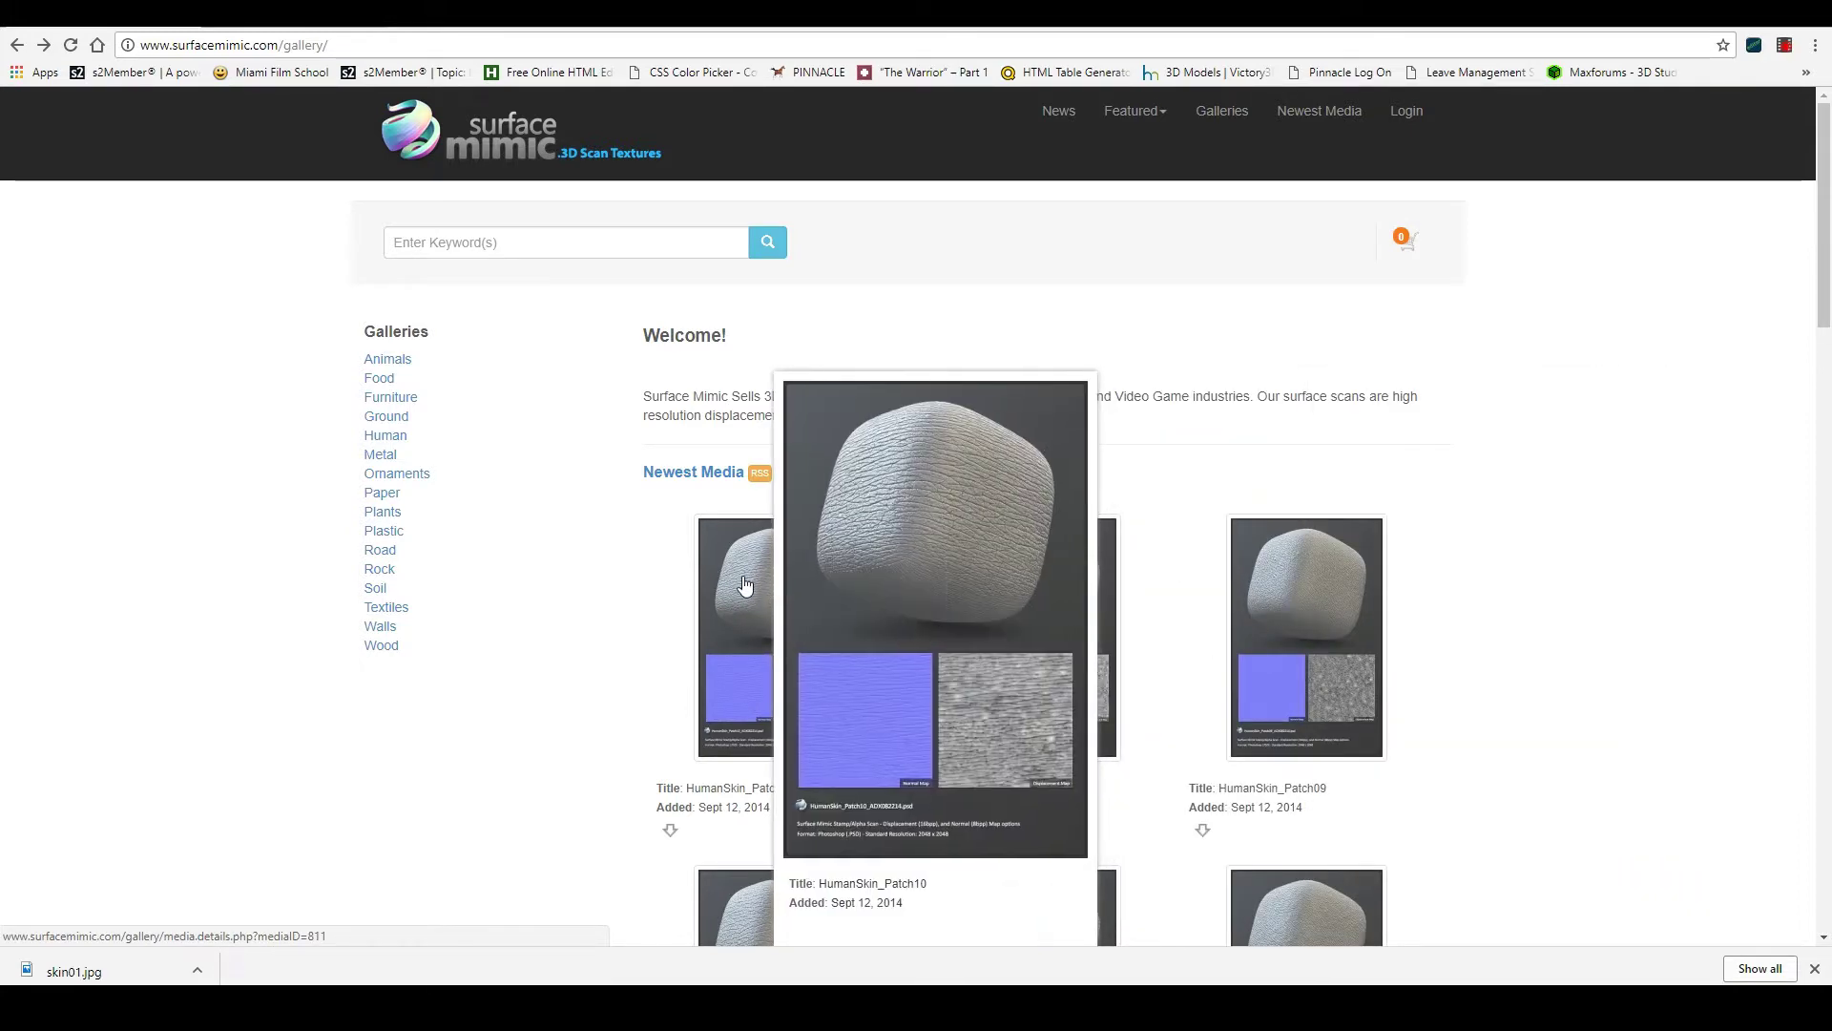
{"action": "left_click", "coordinate": [745, 585]}
Examine the HumanSkin_Patch10 preview, its normal and displacement maps, and the digital download options
{"action": "scroll", "coordinate": [724, 634], "scroll_direction": "down", "scroll_amount": 8}
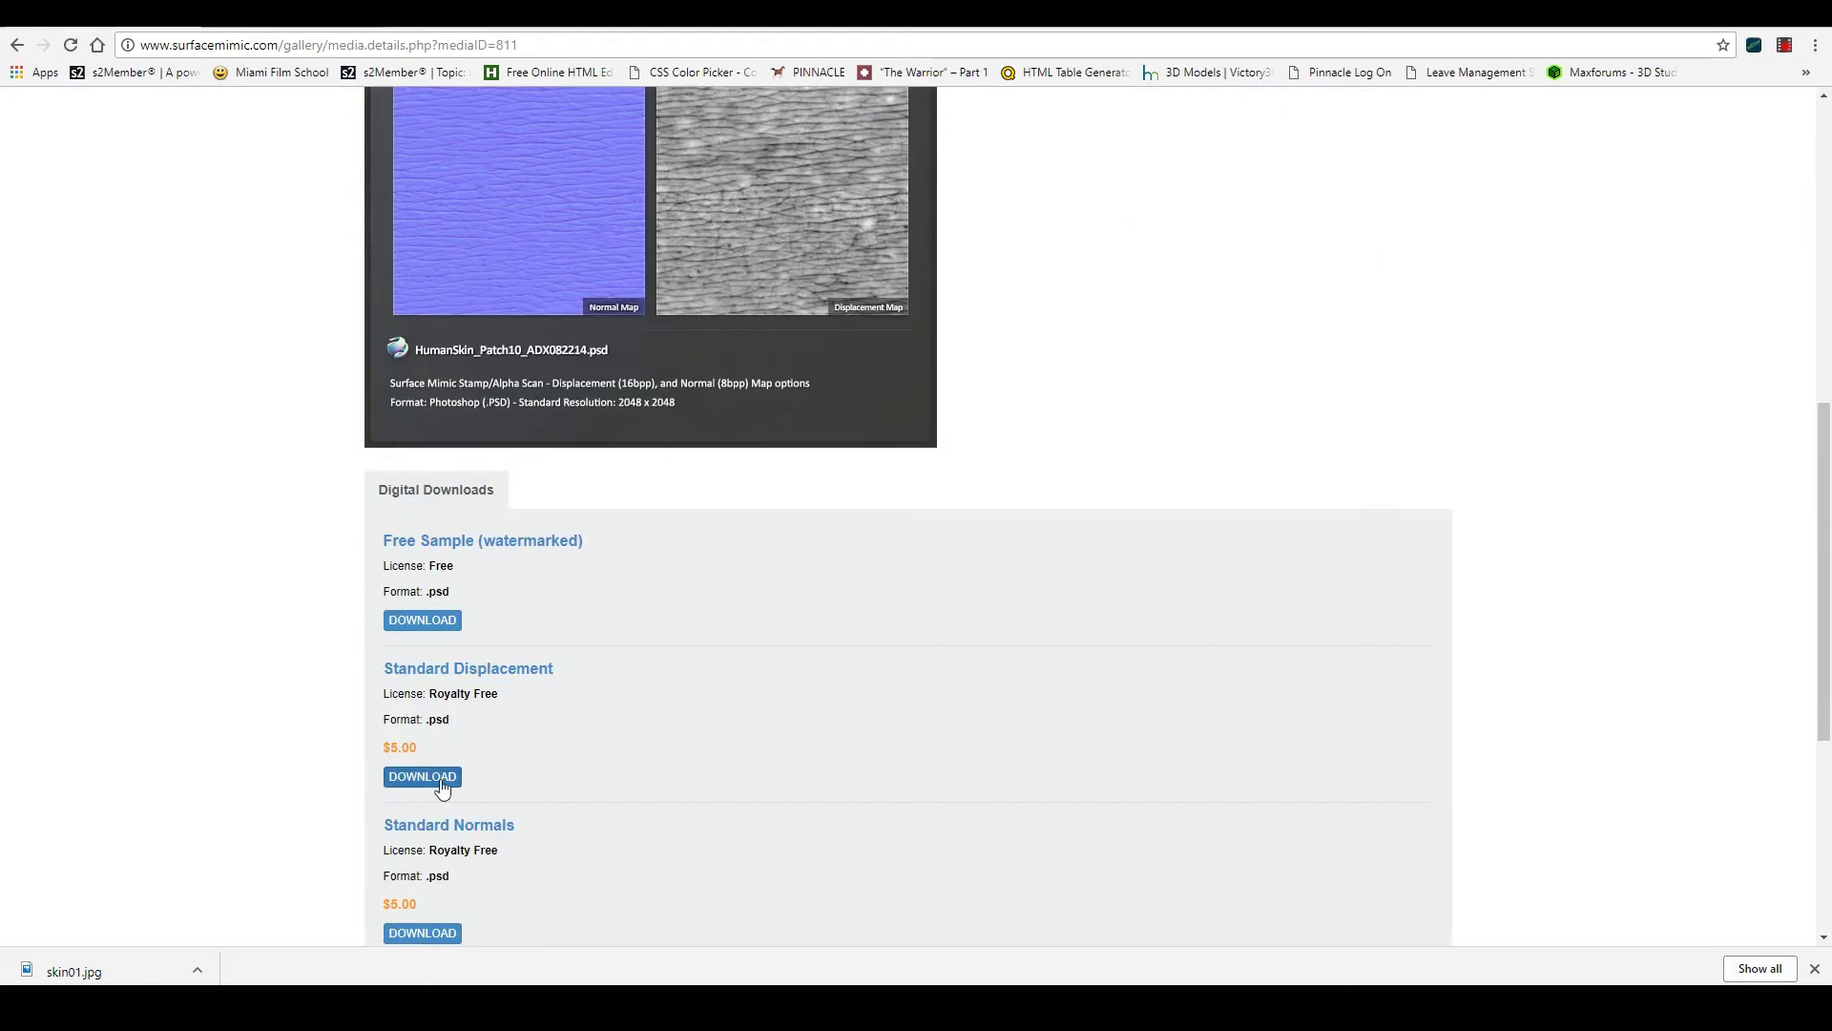
{"action": "scroll", "coordinate": [553, 378], "scroll_direction": "up", "scroll_amount": 5}
{"action": "scroll", "coordinate": [561, 616], "scroll_direction": "down", "scroll_amount": 4}
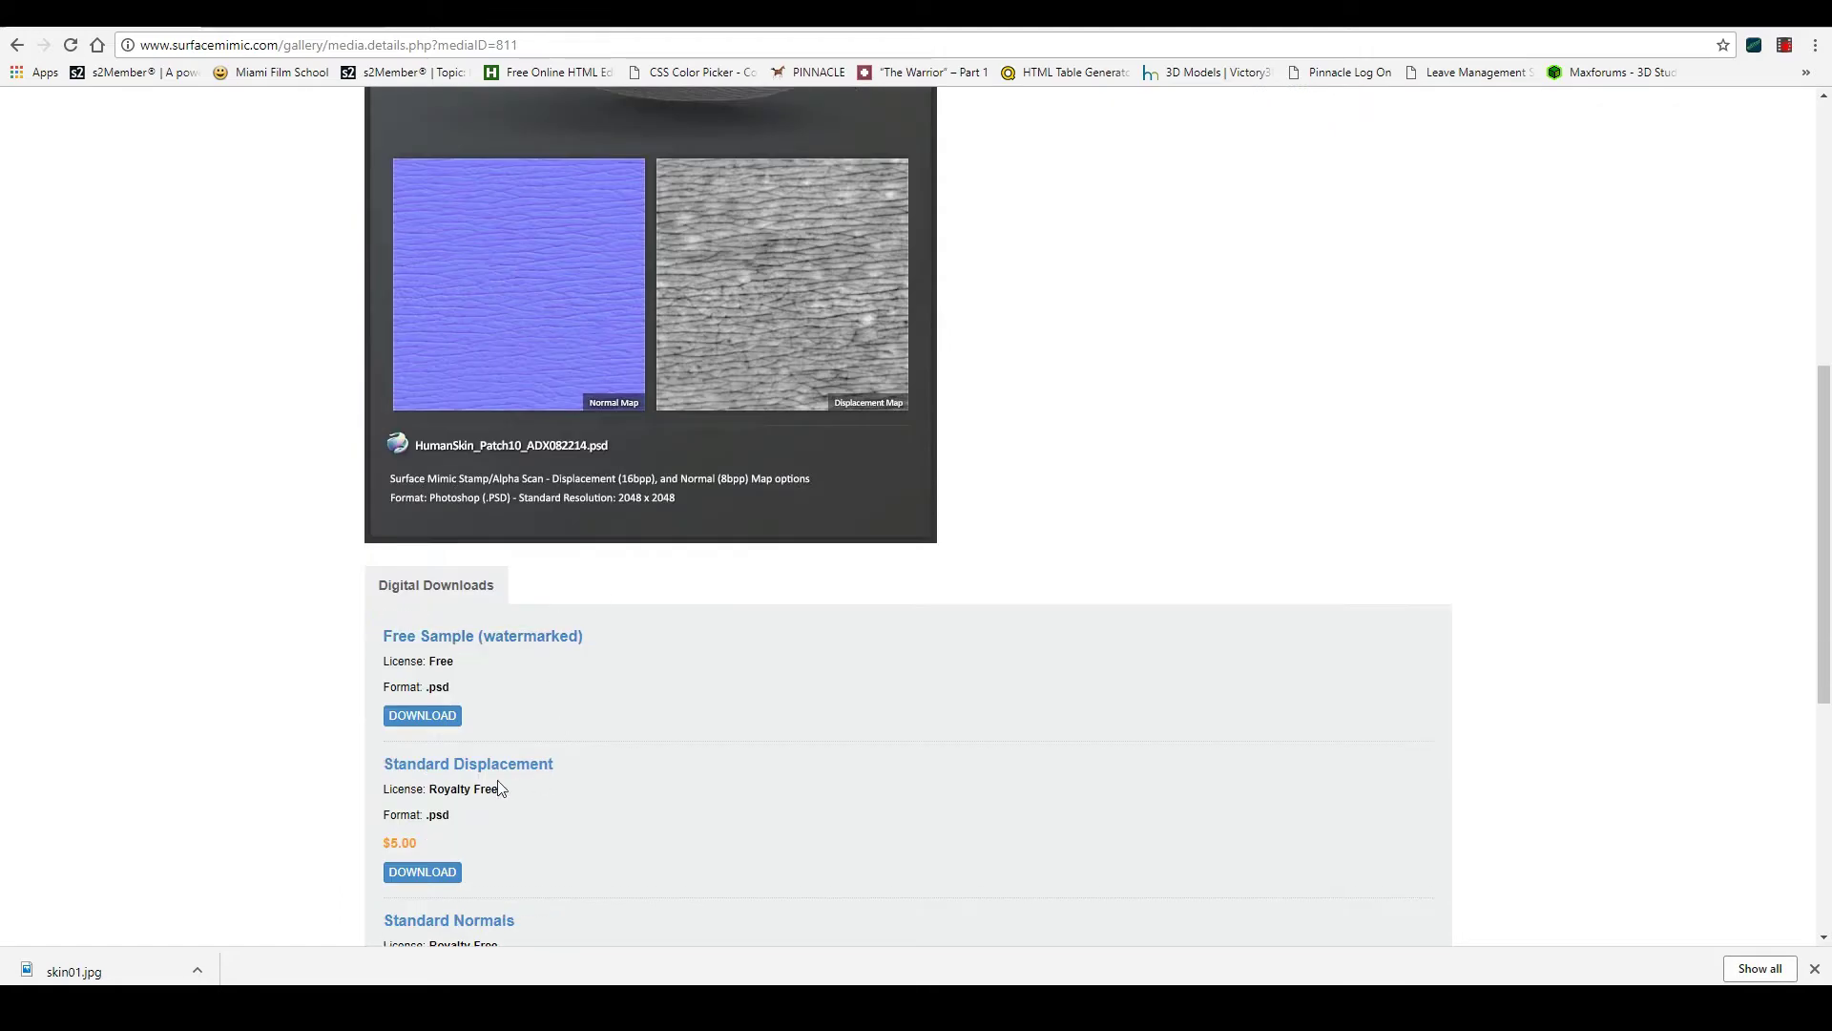
{"action": "scroll", "coordinate": [584, 786], "scroll_direction": "up", "scroll_amount": 2}
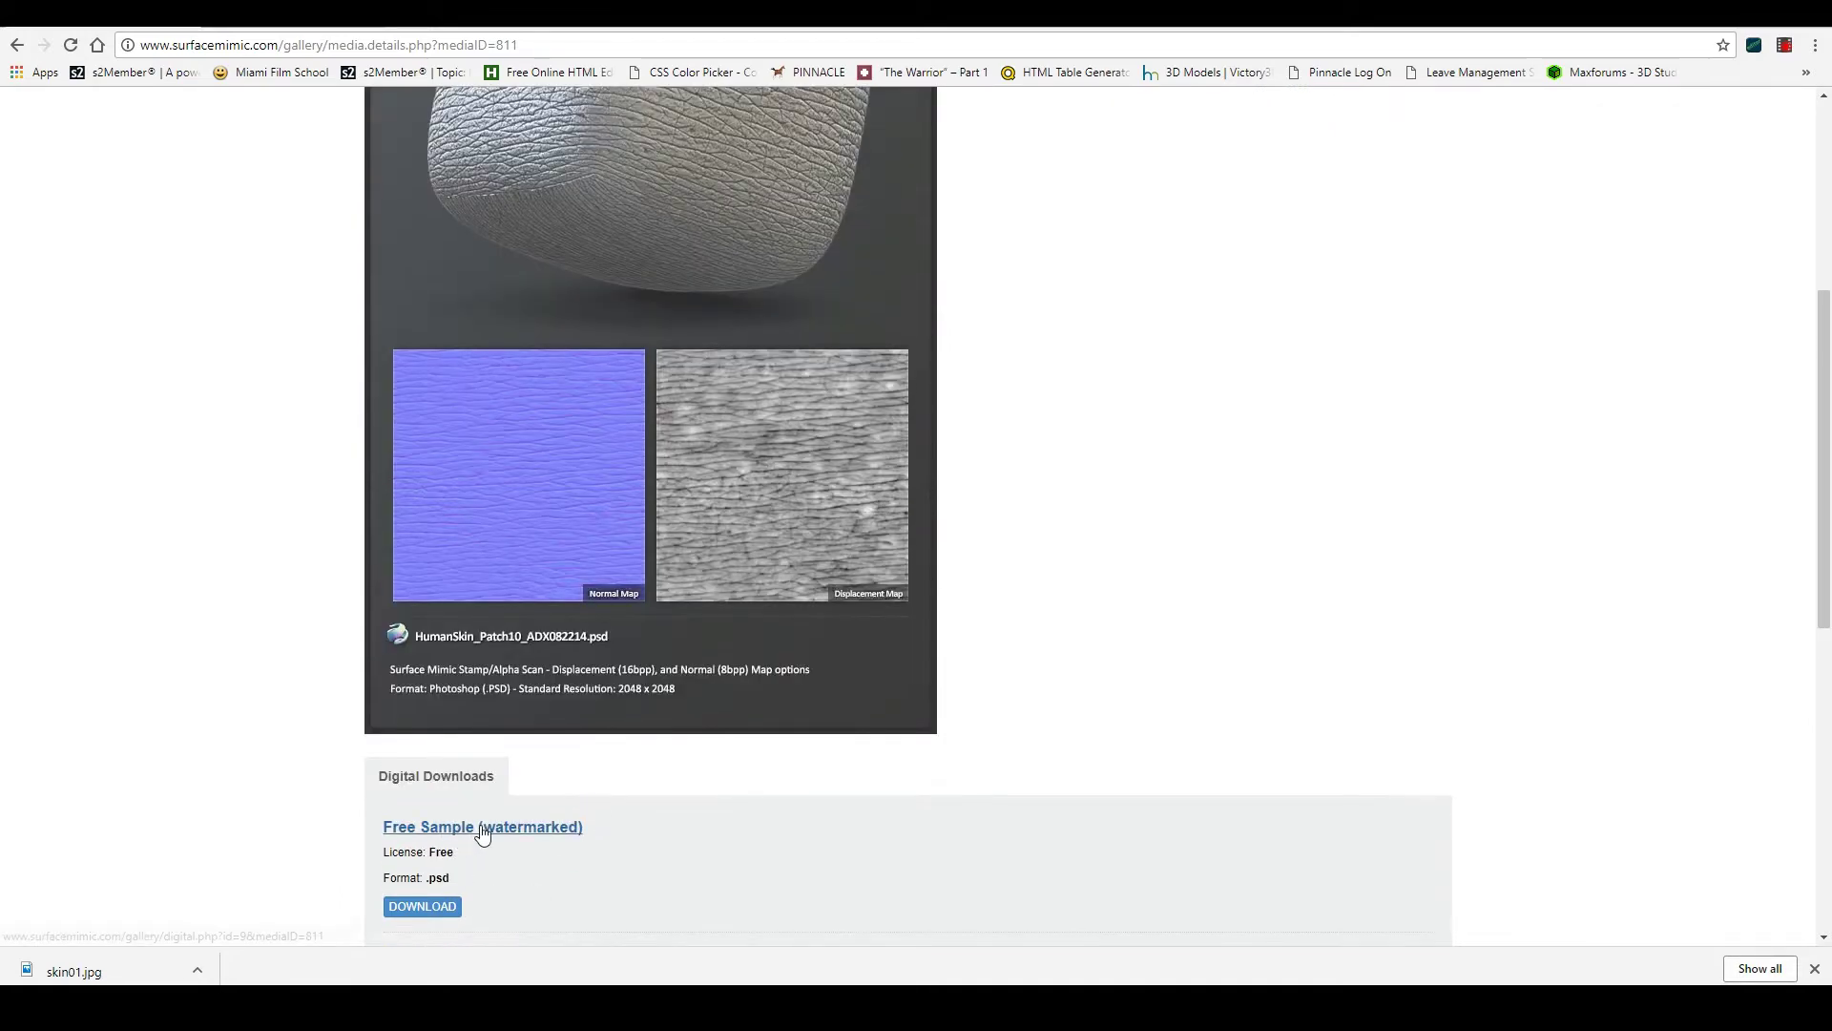
{"action": "scroll", "coordinate": [614, 785], "scroll_direction": "up", "scroll_amount": 5}
{"action": "scroll", "coordinate": [613, 773], "scroll_direction": "down", "scroll_amount": 10}
{"action": "scroll", "coordinate": [448, 580], "scroll_direction": "up", "scroll_amount": 1}
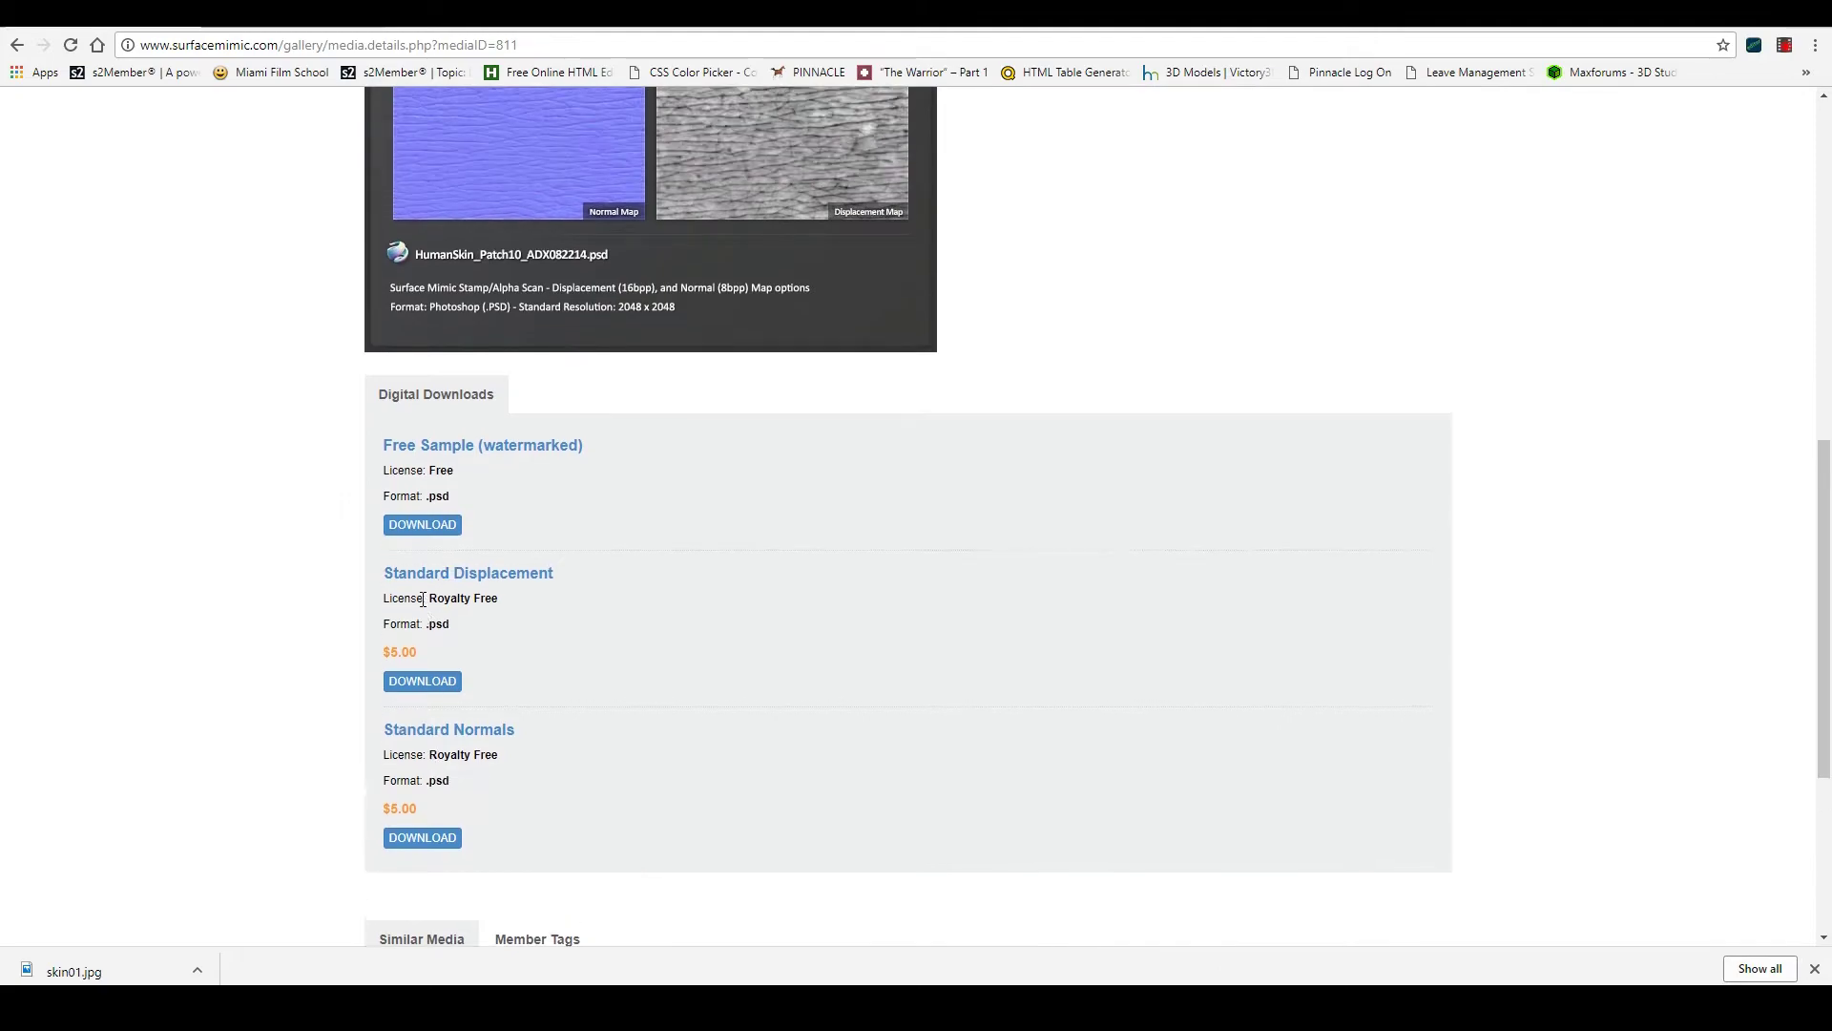
{"action": "scroll", "coordinate": [428, 592], "scroll_direction": "up", "scroll_amount": 7}
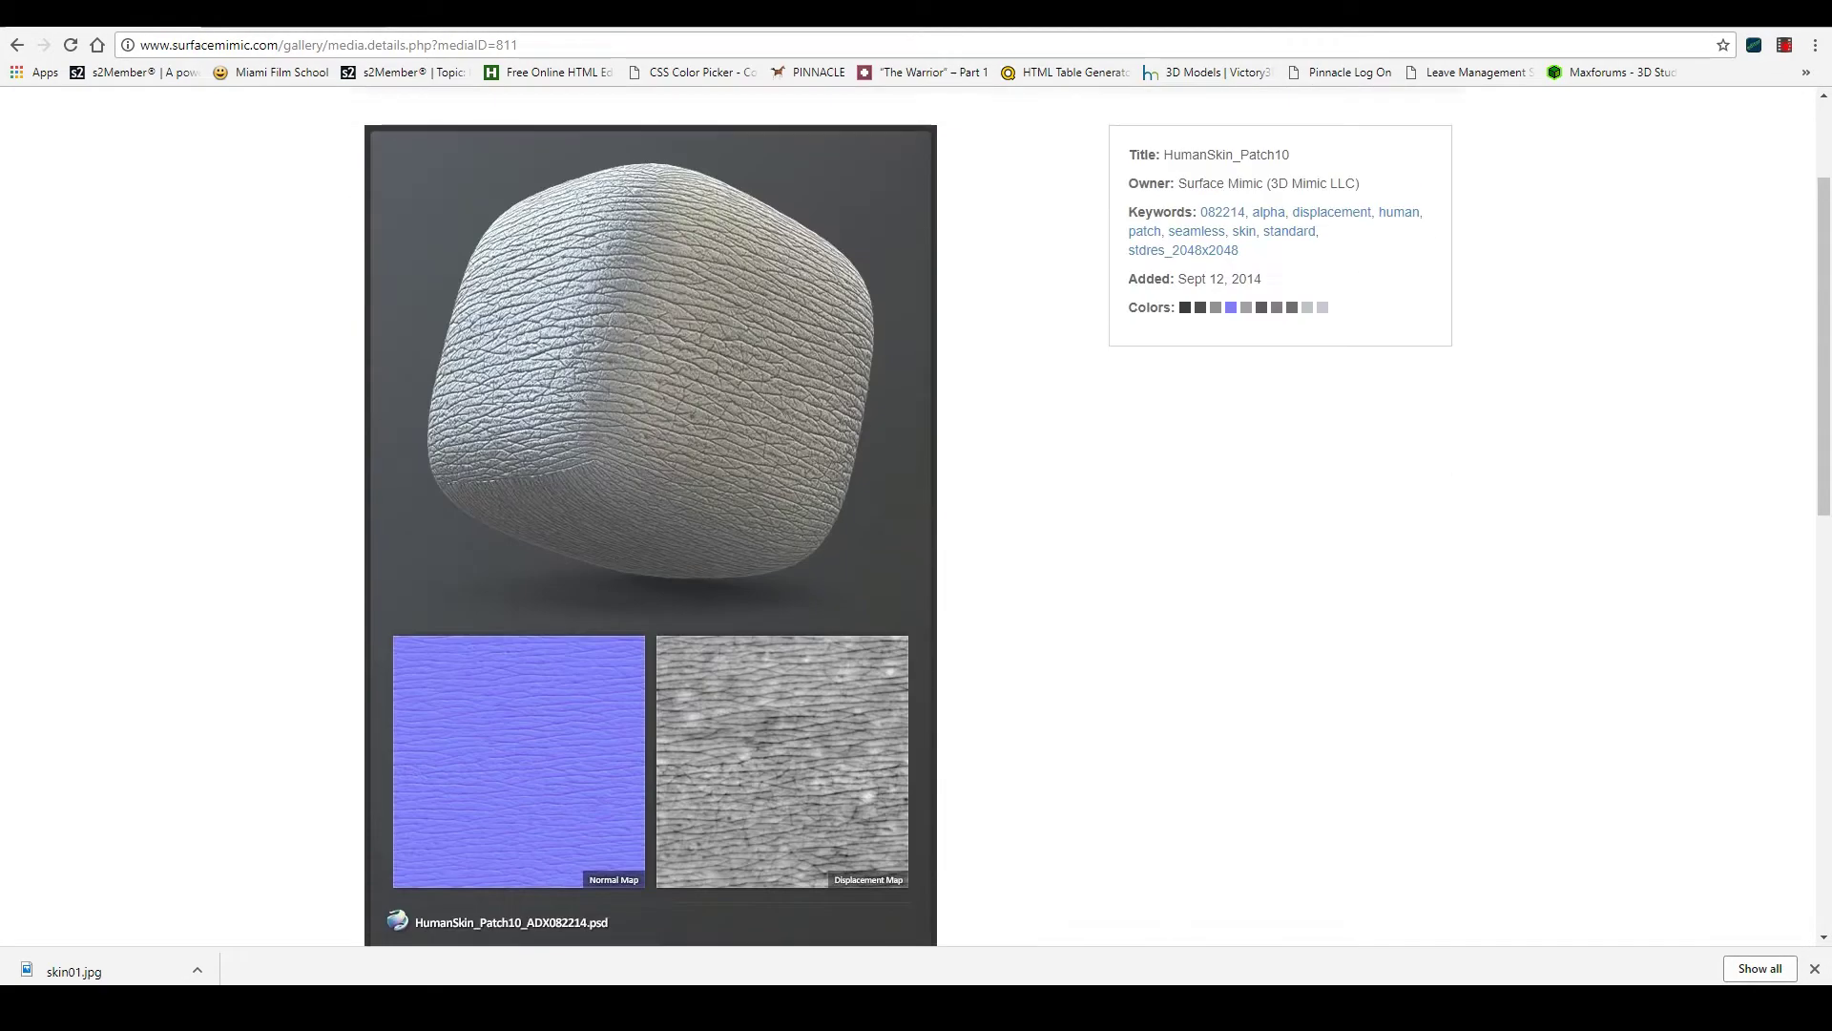
Switch to the Google Images results for "pores alpha zbrush" and preview the round skin-pore alpha from ZBrushCentral
{"action": "left_click", "coordinate": [286, 14]}
{"action": "scroll", "coordinate": [544, 449], "scroll_direction": "up", "scroll_amount": 2}
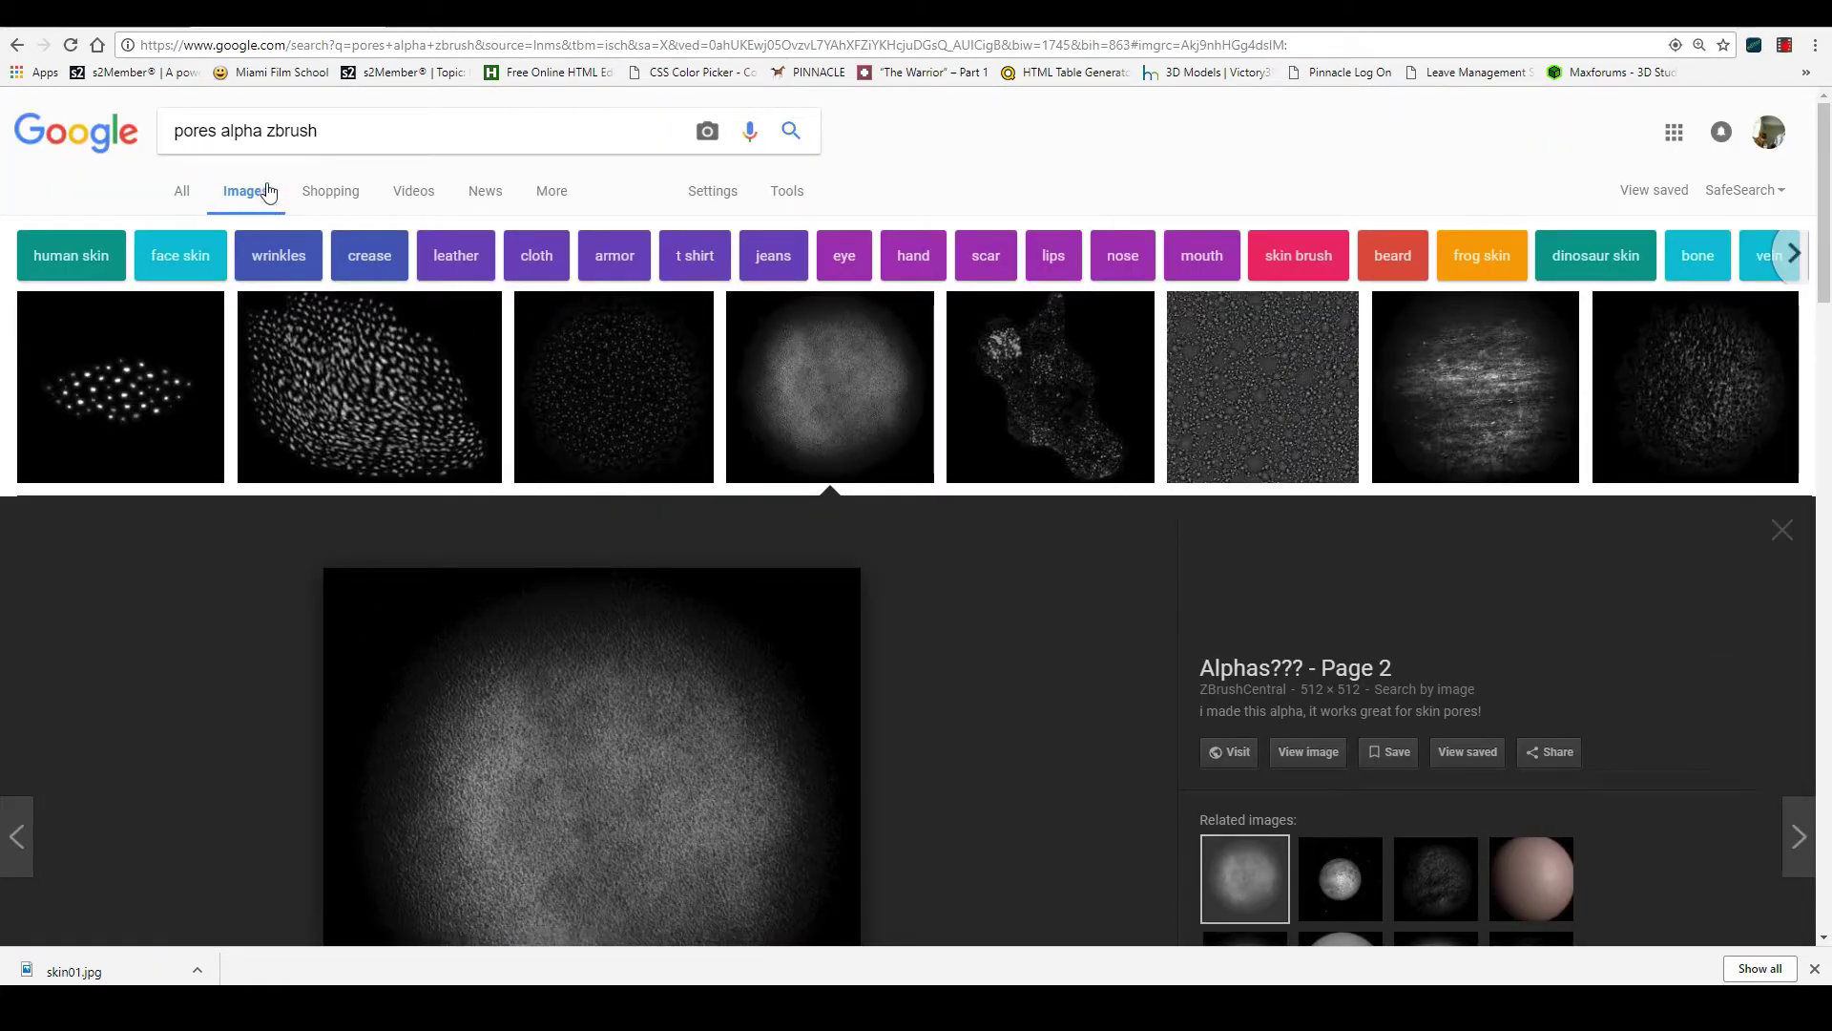
{"action": "triple_click", "coordinate": [170, 151]}
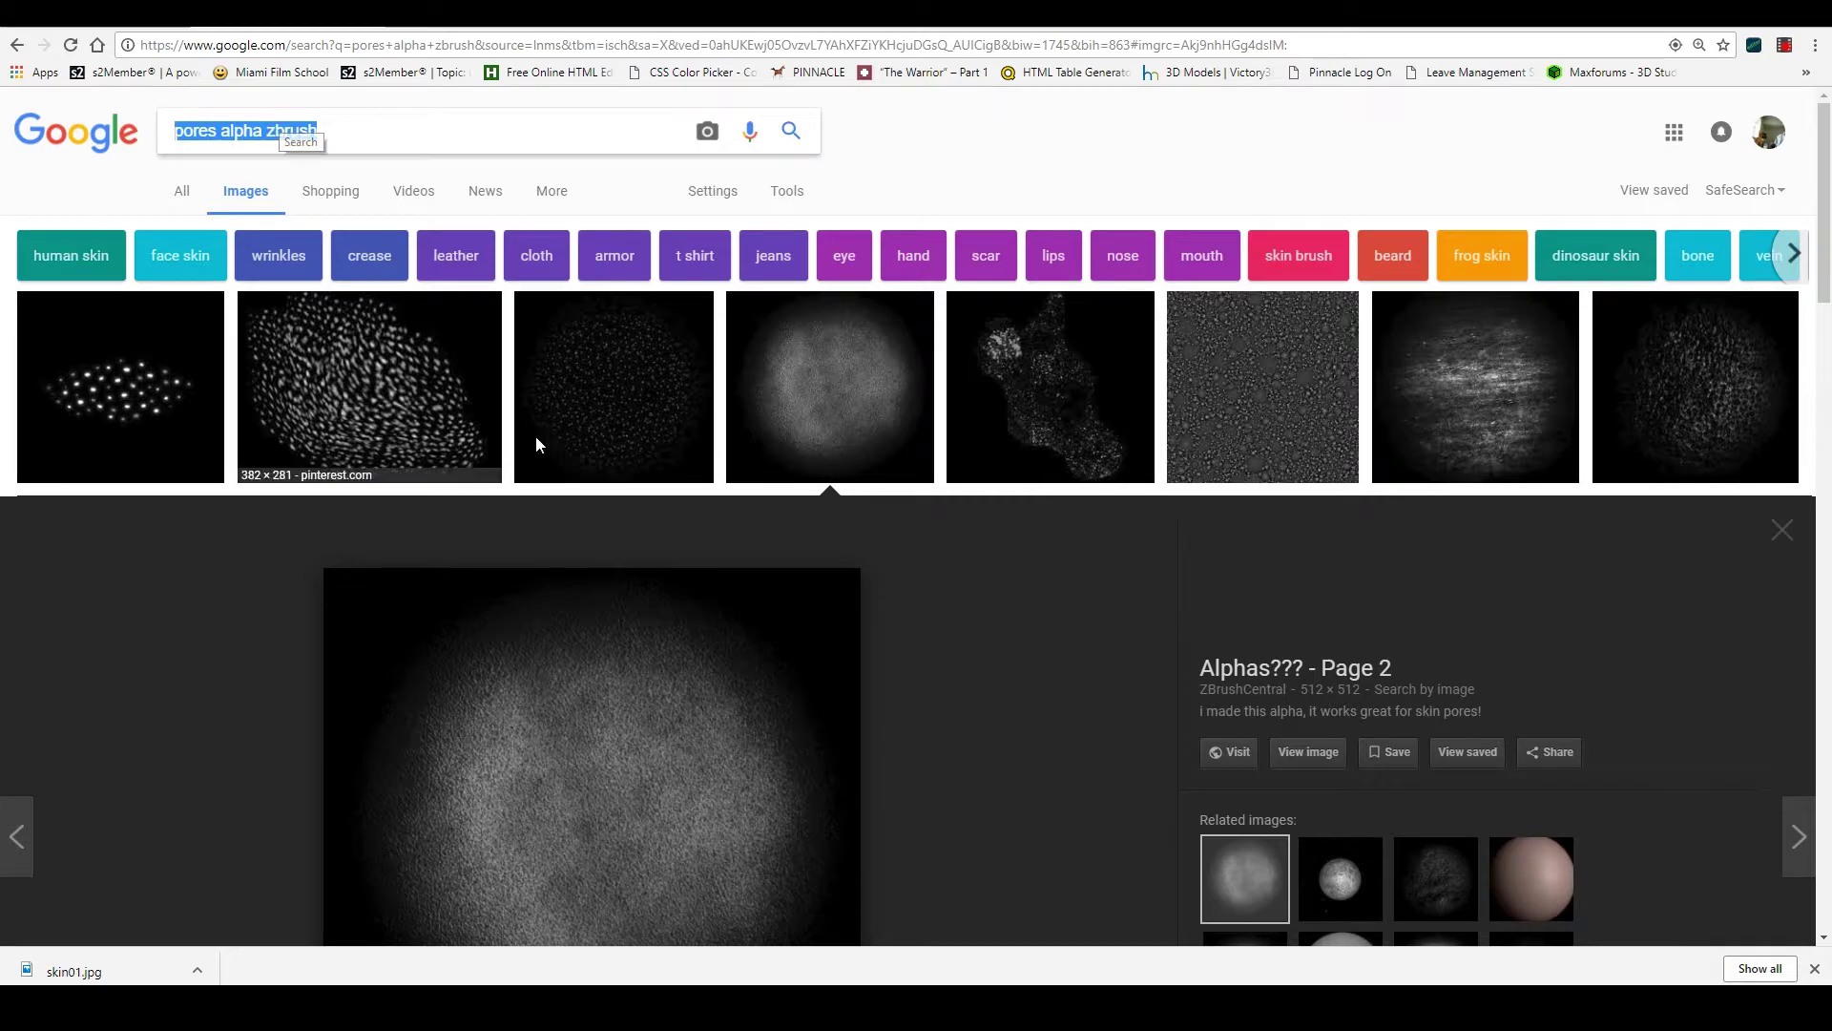
{"action": "left_click", "coordinate": [834, 388]}
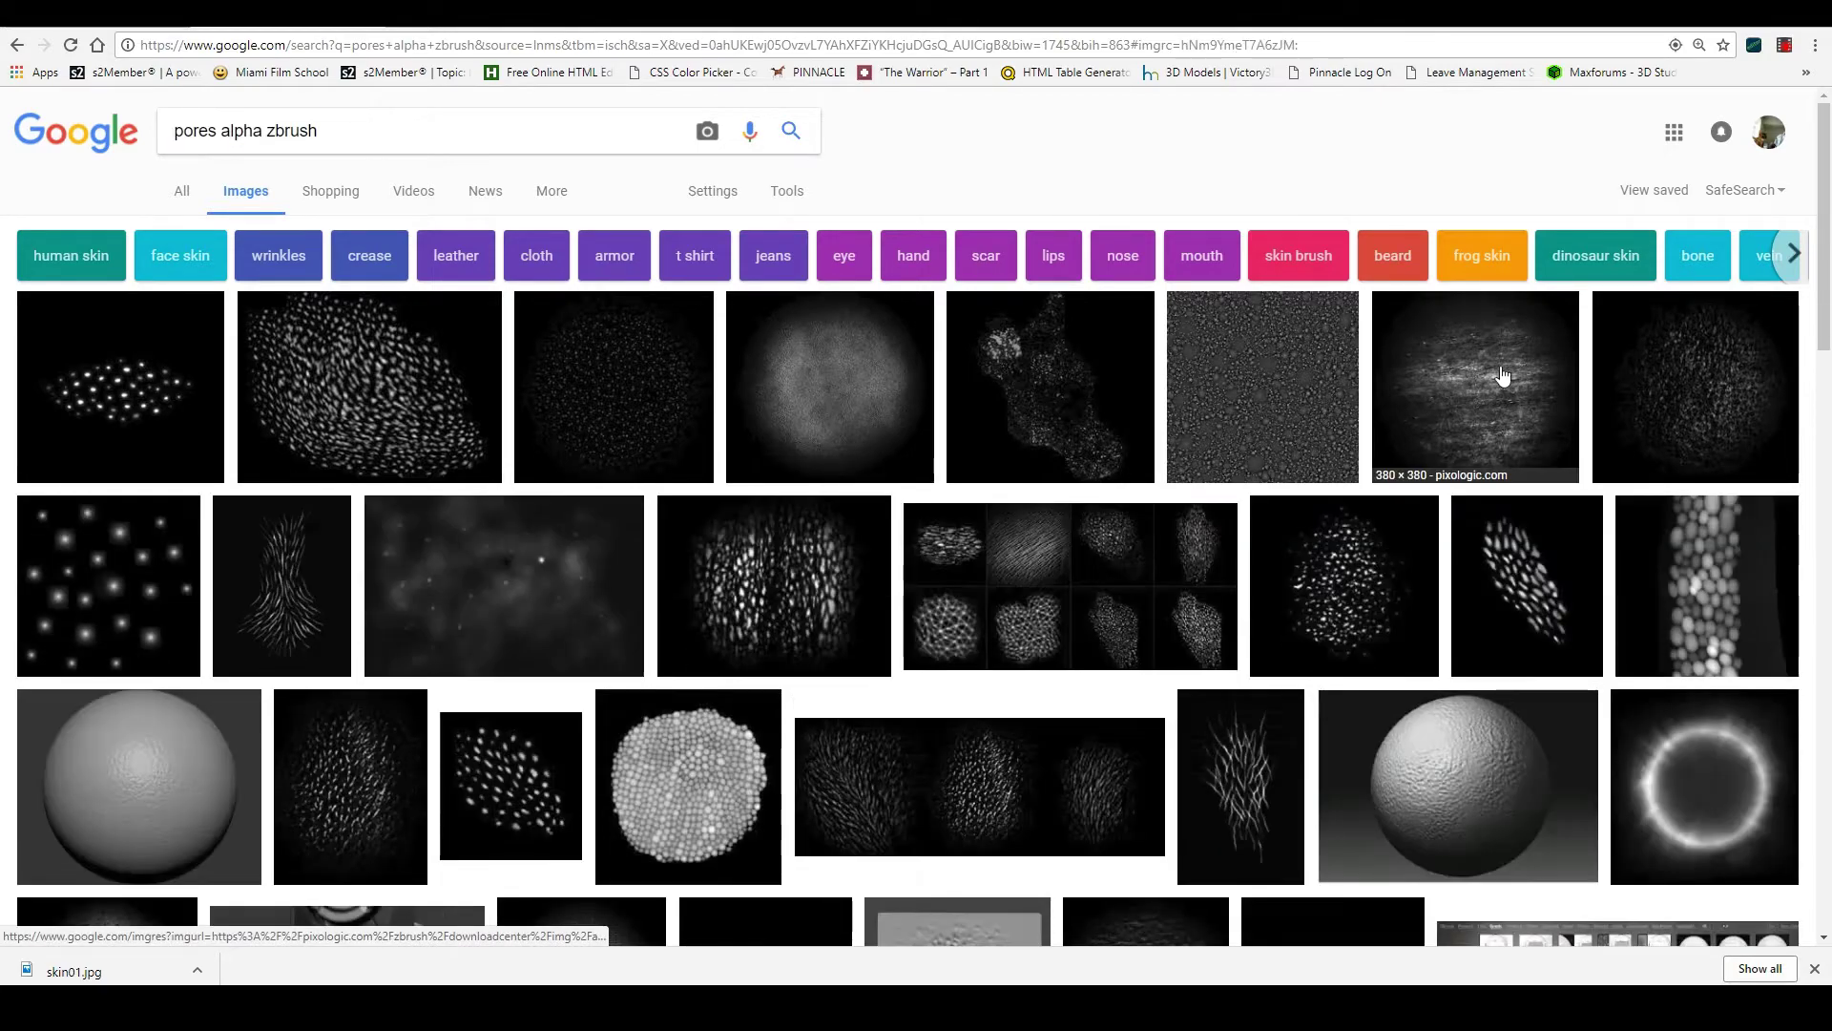
{"action": "left_click", "coordinate": [1385, 372]}
{"action": "scroll", "coordinate": [826, 425], "scroll_direction": "up", "scroll_amount": 2}
{"action": "left_click", "coordinate": [849, 382]}
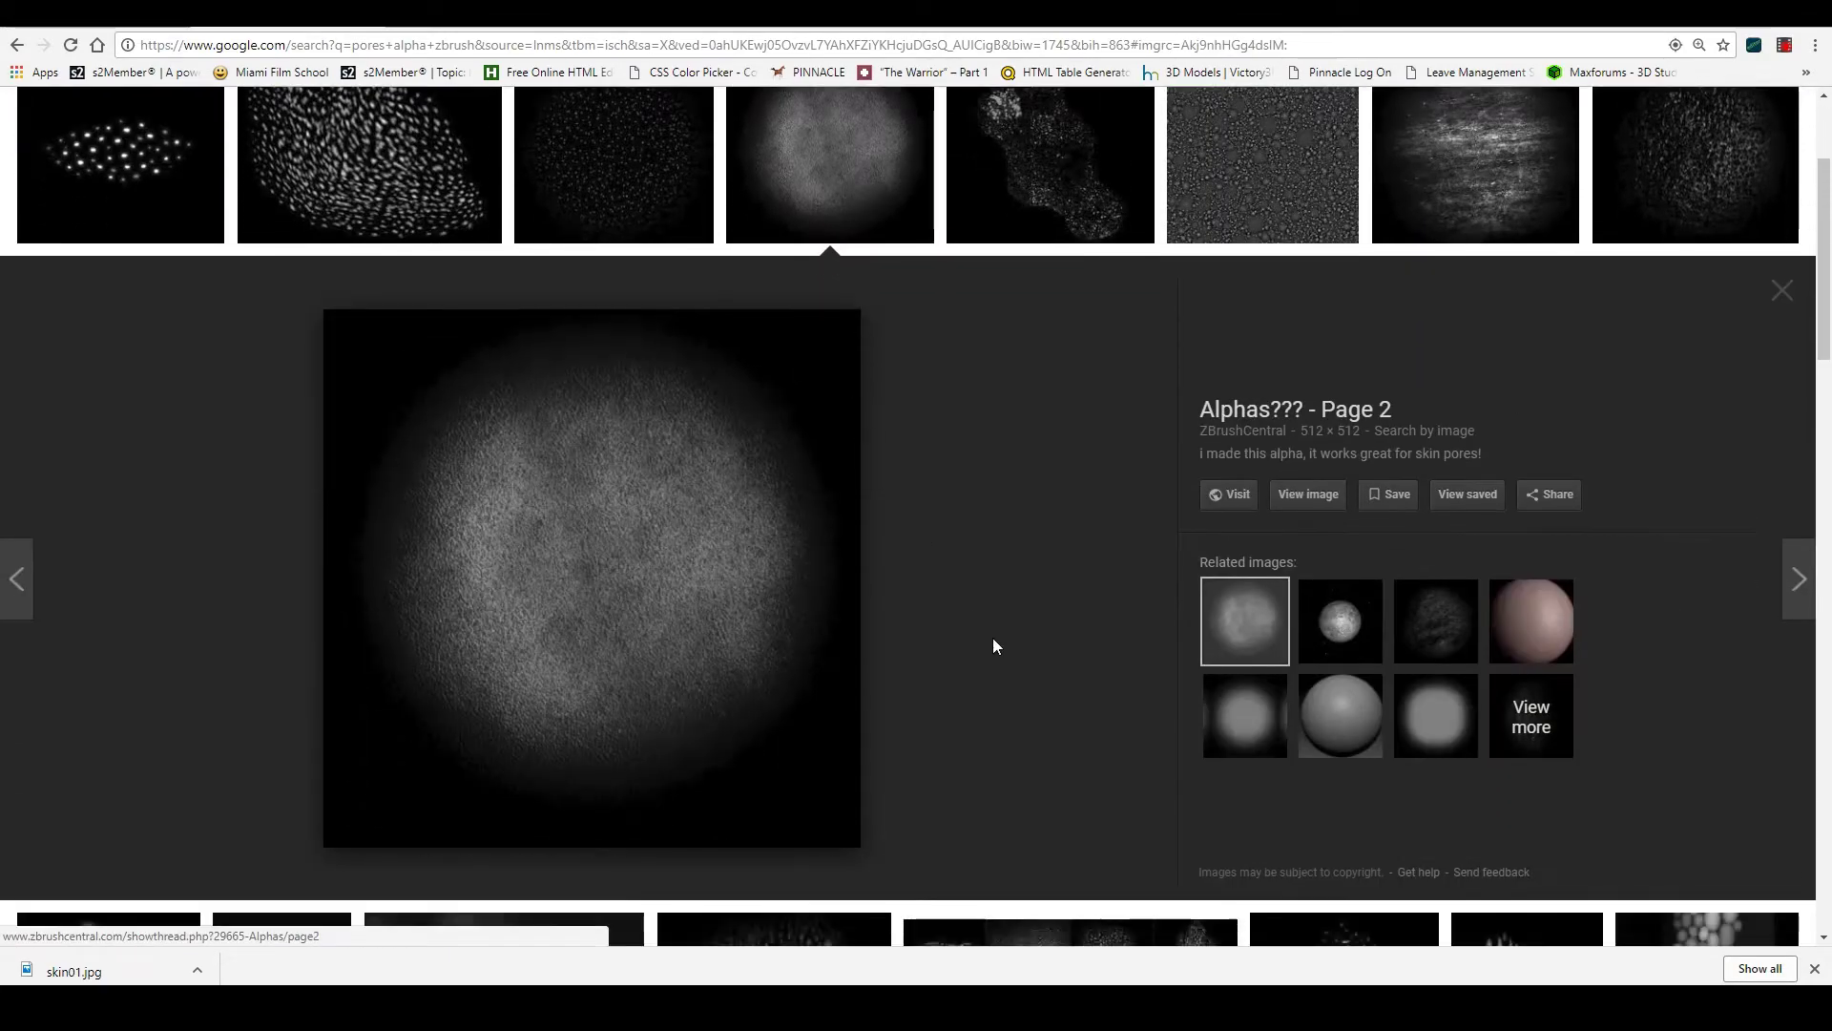
Compare the other pore alphas in the image results, then return to the round ZBrushCentral skin-pore alpha
{"action": "scroll", "coordinate": [994, 640], "scroll_direction": "up", "scroll_amount": 2}
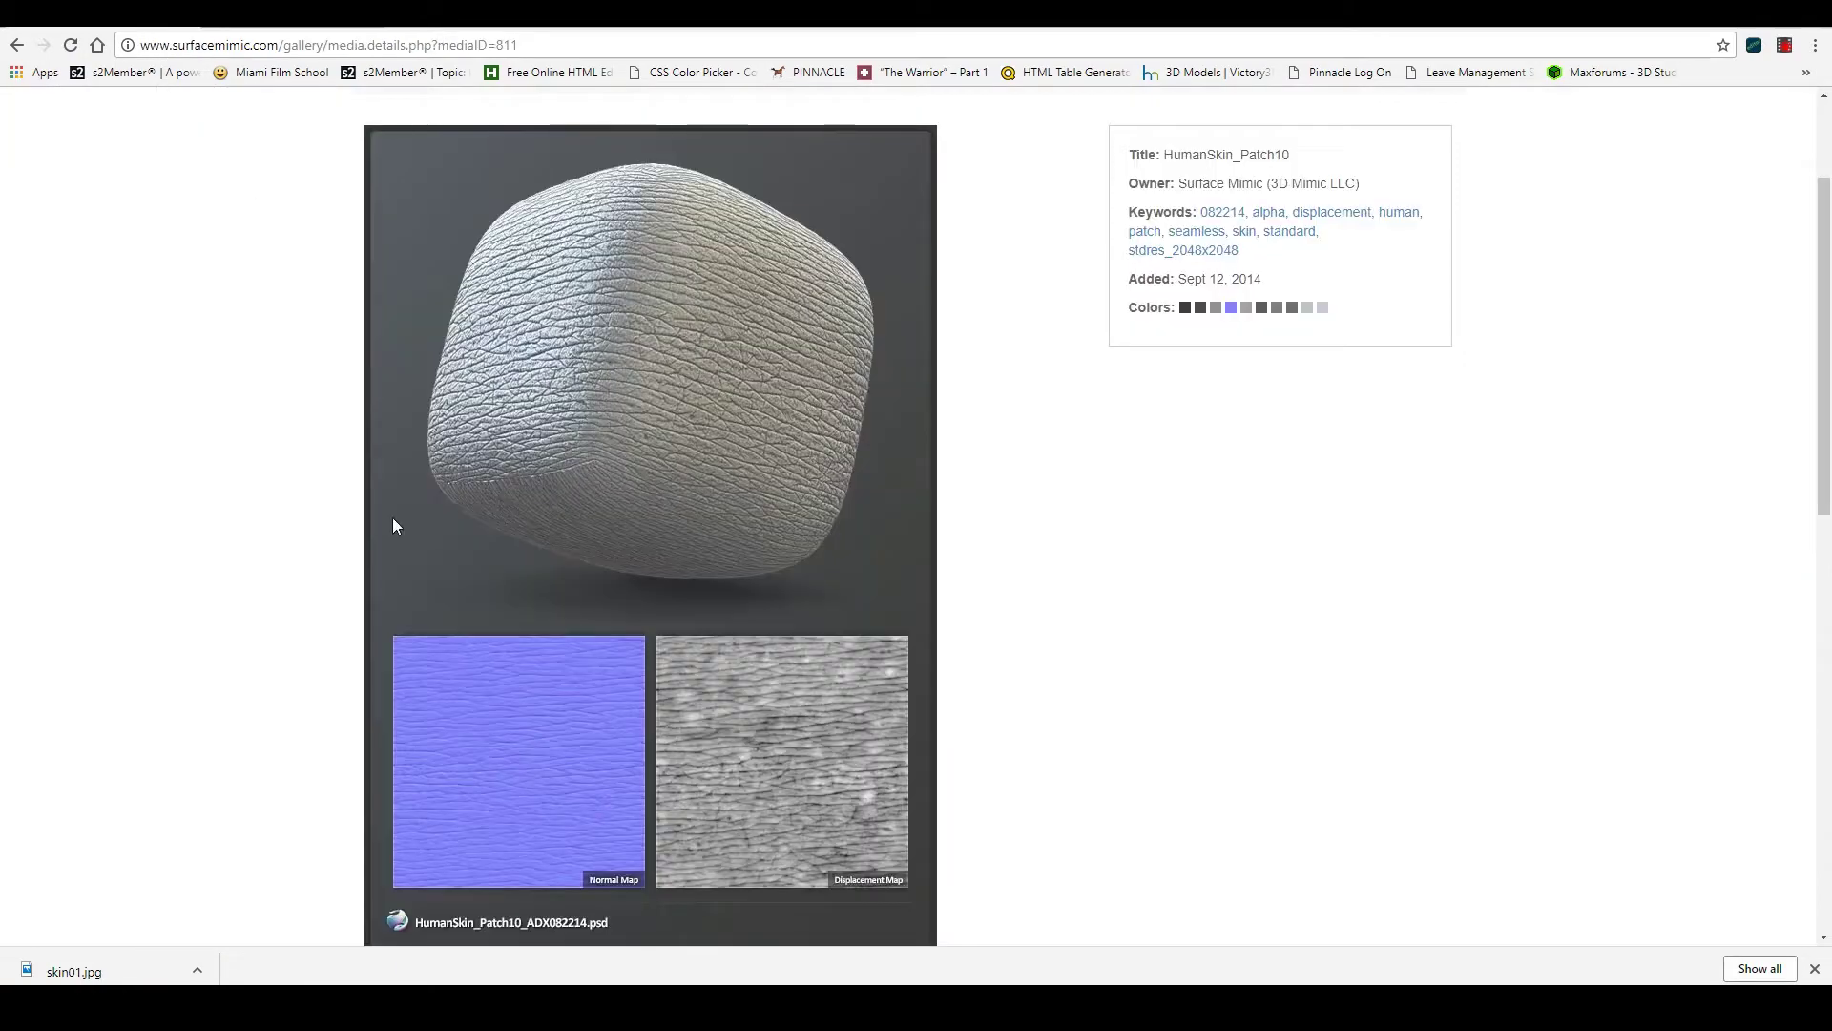
{"action": "scroll", "coordinate": [626, 552], "scroll_direction": "up", "scroll_amount": 3}
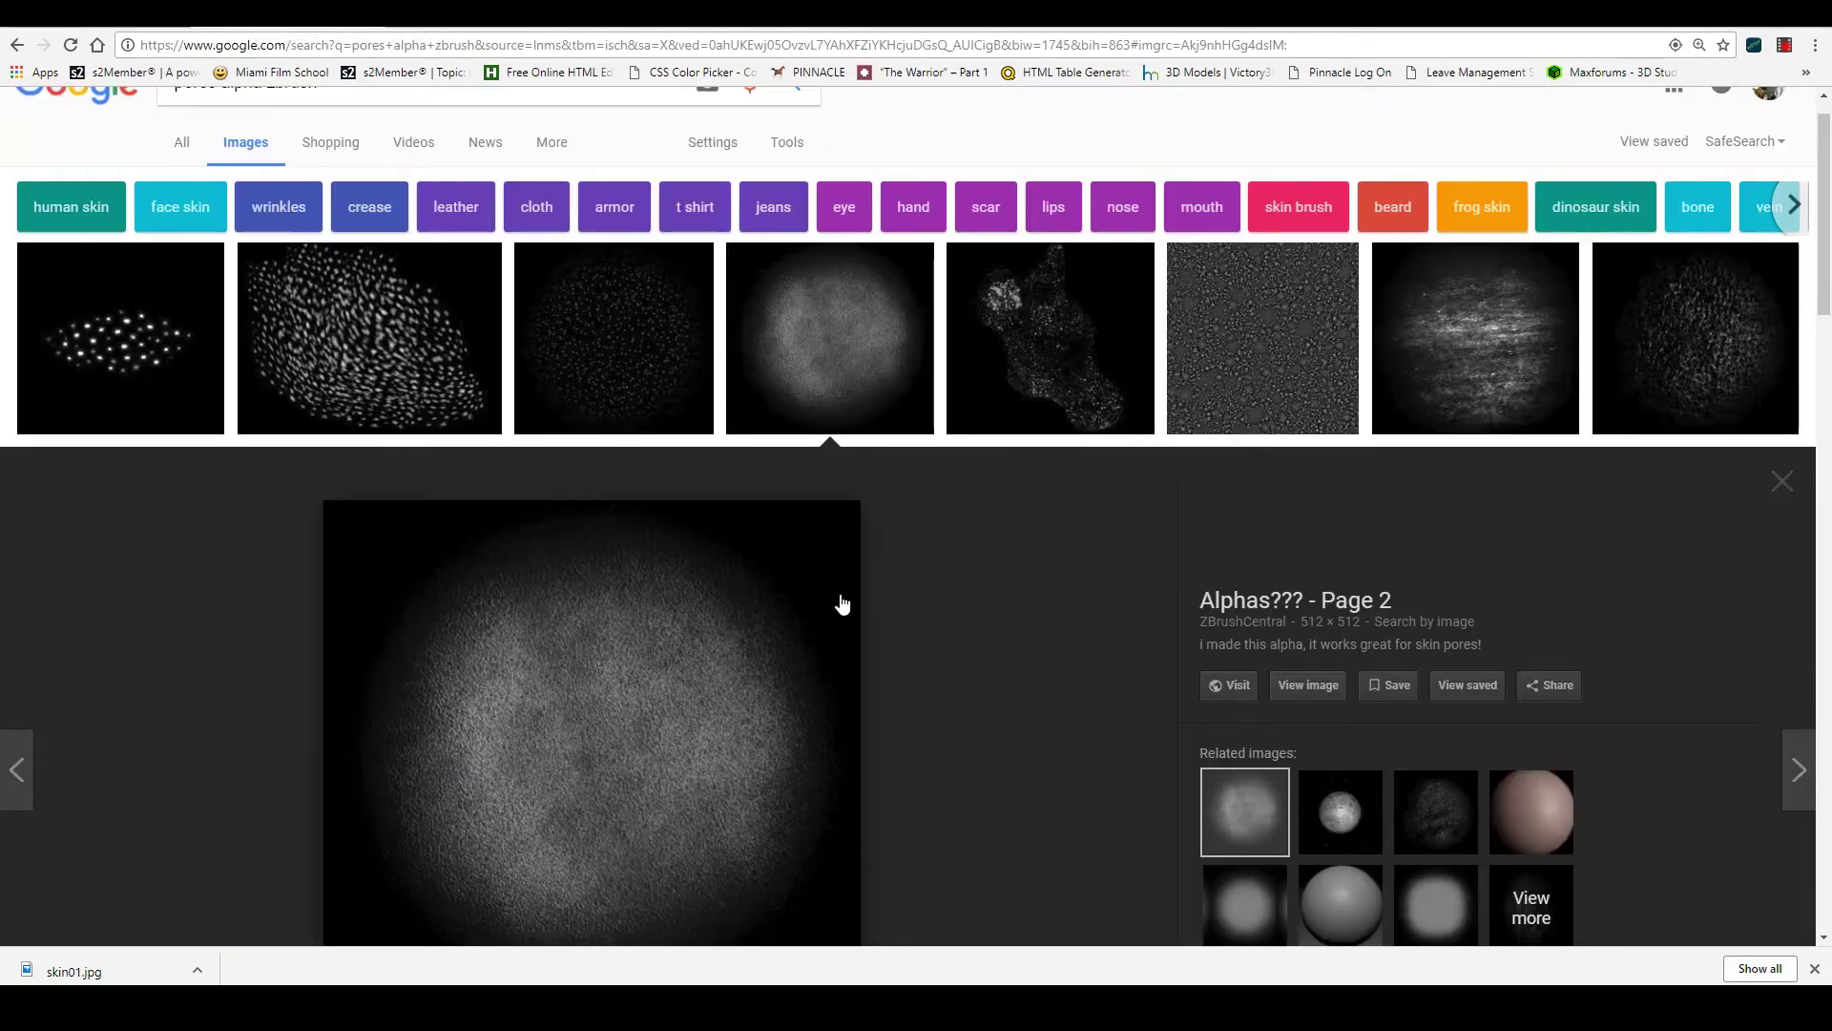
{"action": "scroll", "coordinate": [811, 525], "scroll_direction": "up", "scroll_amount": 1}
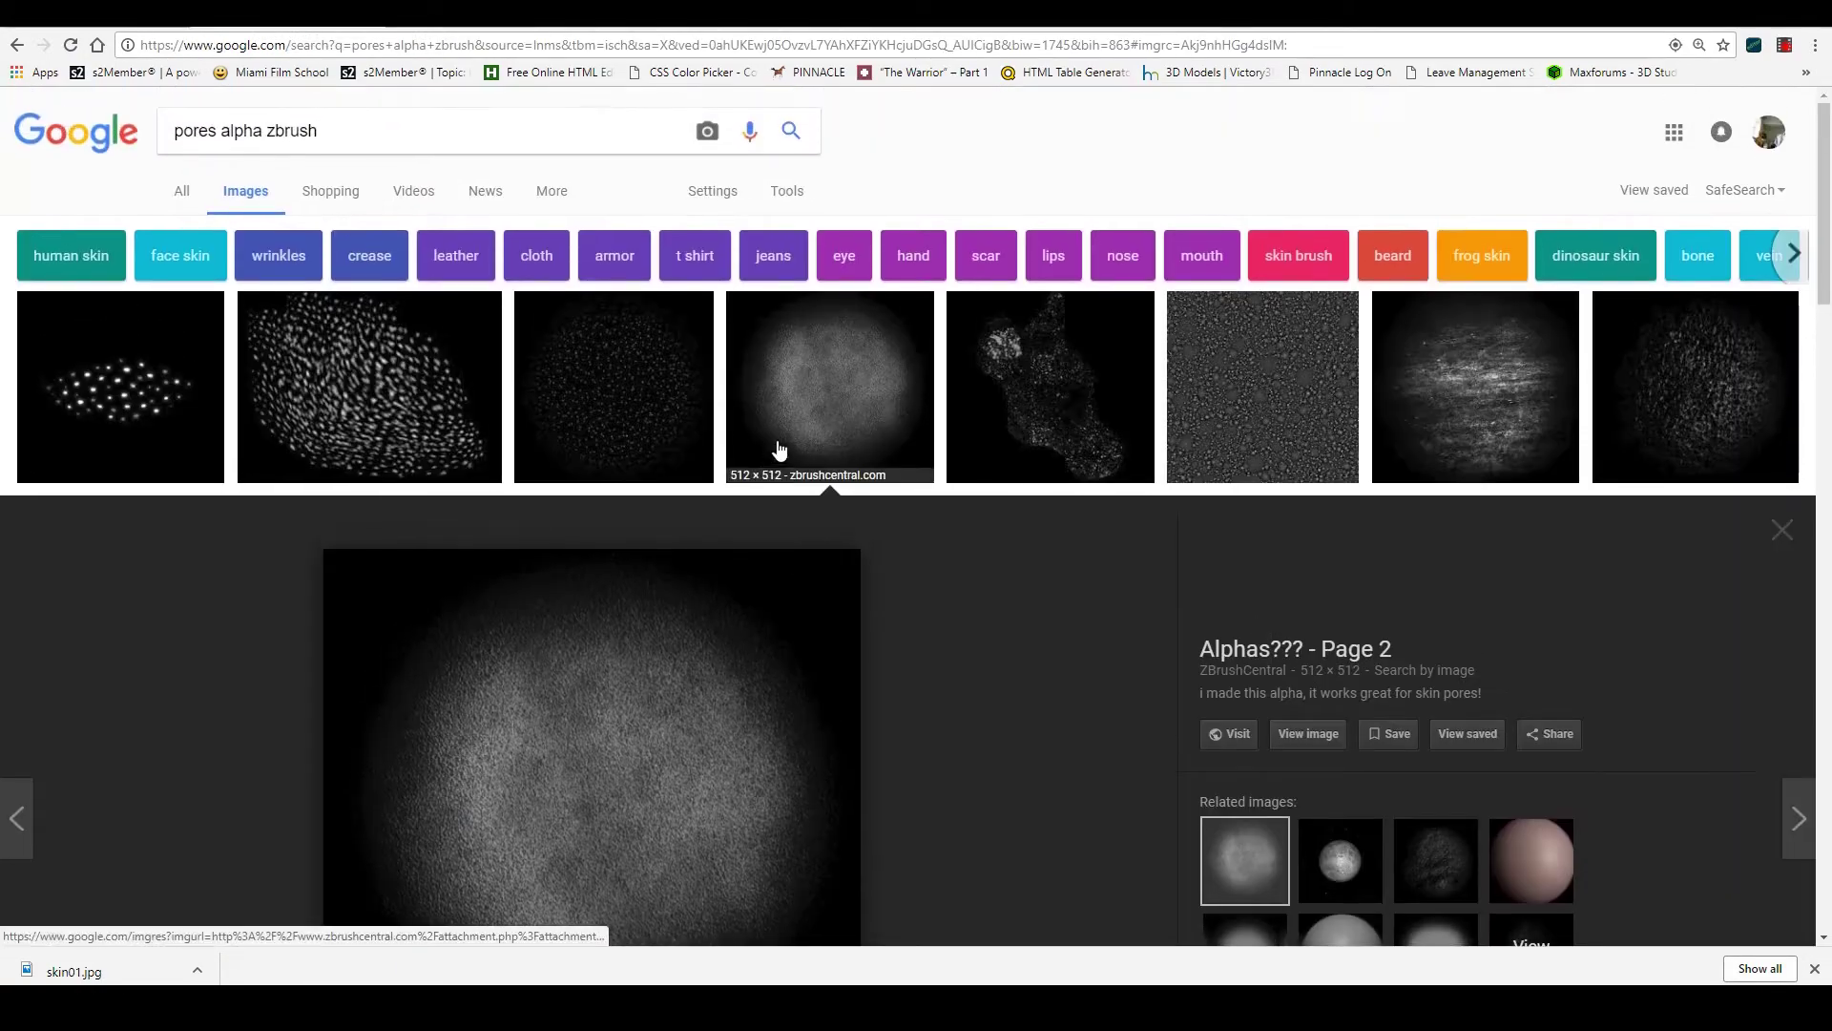
{"action": "left_click", "coordinate": [1431, 409]}
{"action": "scroll", "coordinate": [1746, 344], "scroll_direction": "up", "scroll_amount": 3}
{"action": "left_click", "coordinate": [1693, 391]}
{"action": "scroll", "coordinate": [1259, 614], "scroll_direction": "down", "scroll_amount": 3}
{"action": "scroll", "coordinate": [830, 449], "scroll_direction": "up", "scroll_amount": 3}
{"action": "left_click", "coordinate": [831, 448]}
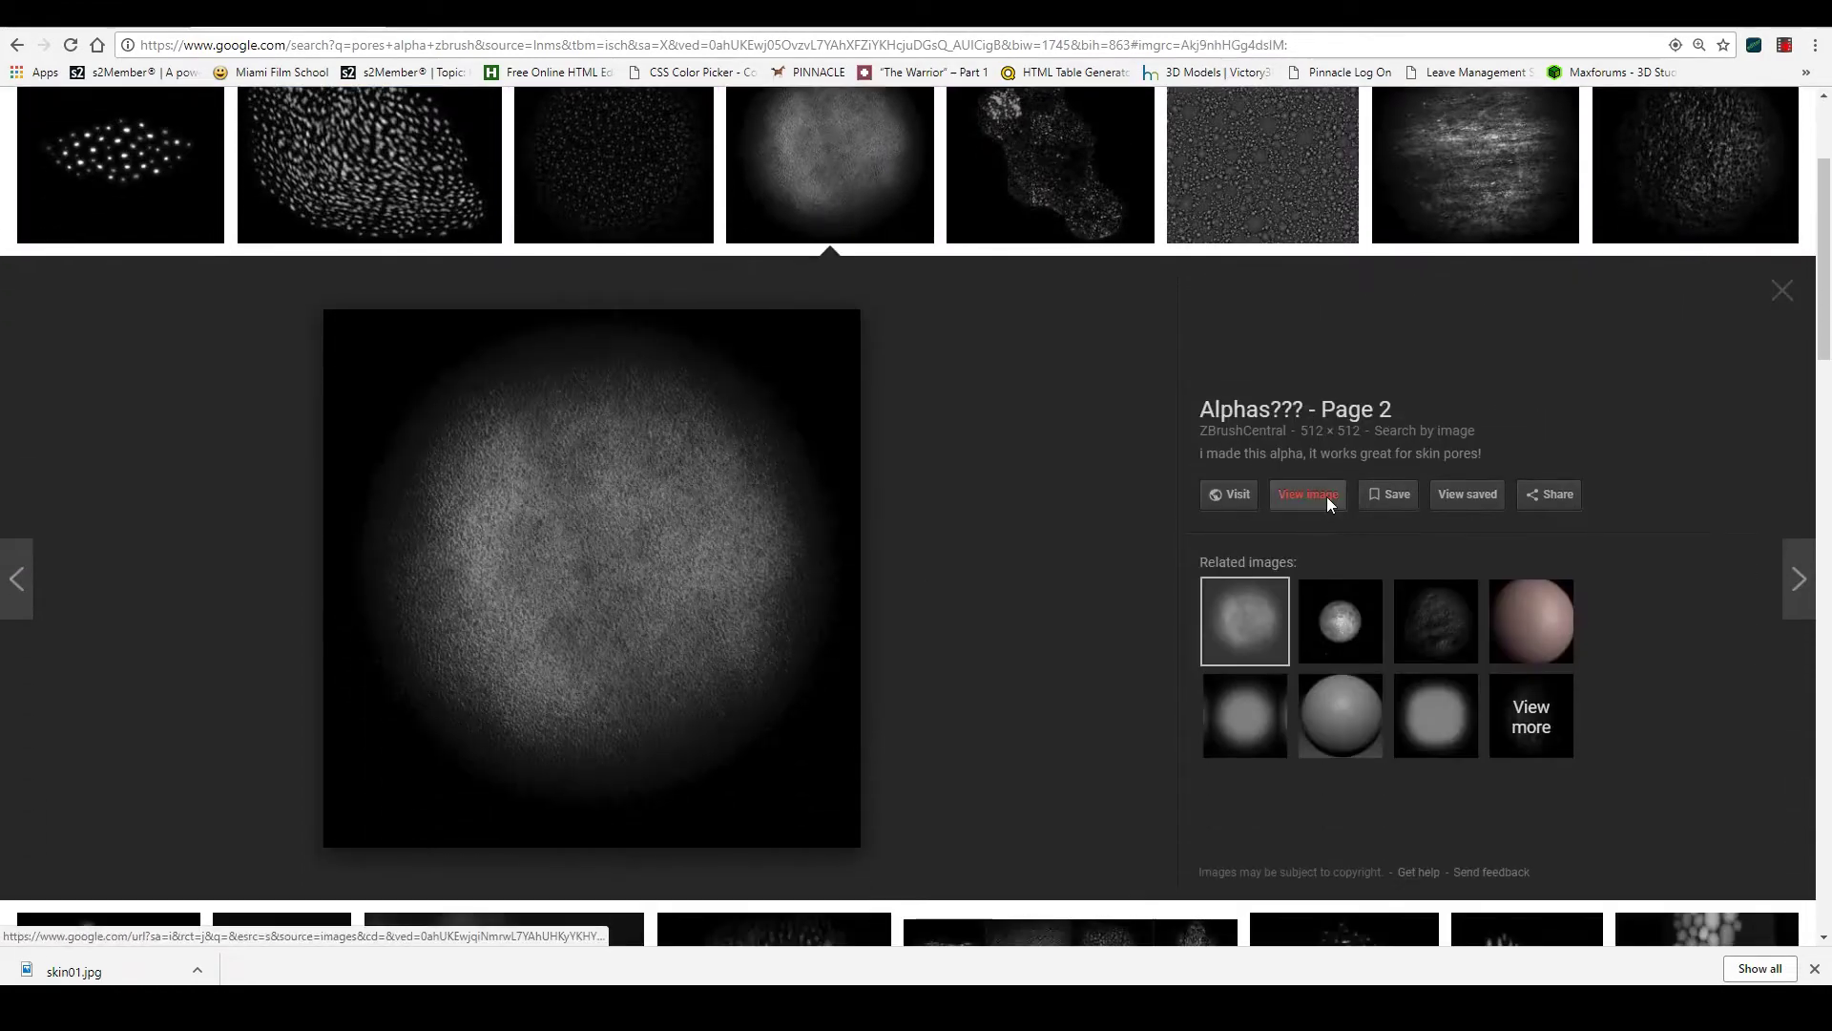
View the round skin-pore alpha at full size with its image saving options, then return to the search results
{"action": "left_click", "coordinate": [1231, 459]}
{"action": "right_click", "coordinate": [879, 338]}
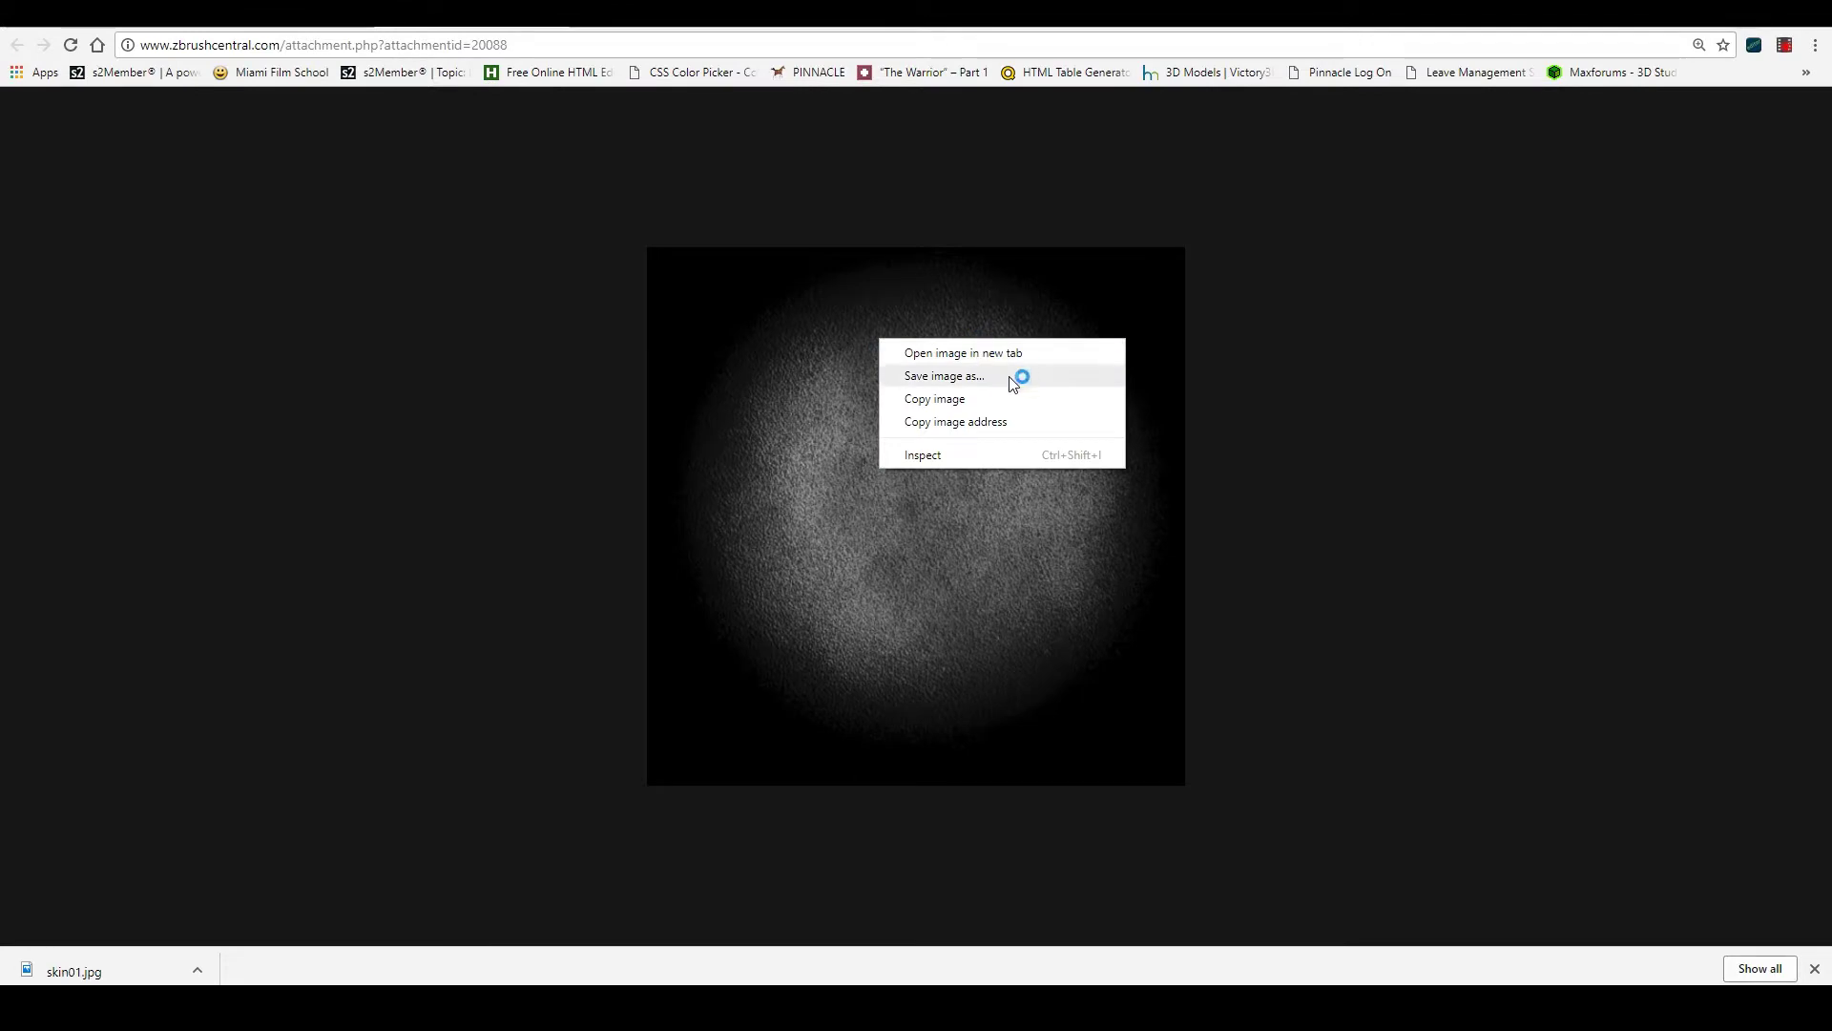
{"action": "left_click", "coordinate": [1269, 310]}
{"action": "left_click", "coordinate": [554, 14]}
{"action": "scroll", "coordinate": [693, 550], "scroll_direction": "up", "scroll_amount": 3}
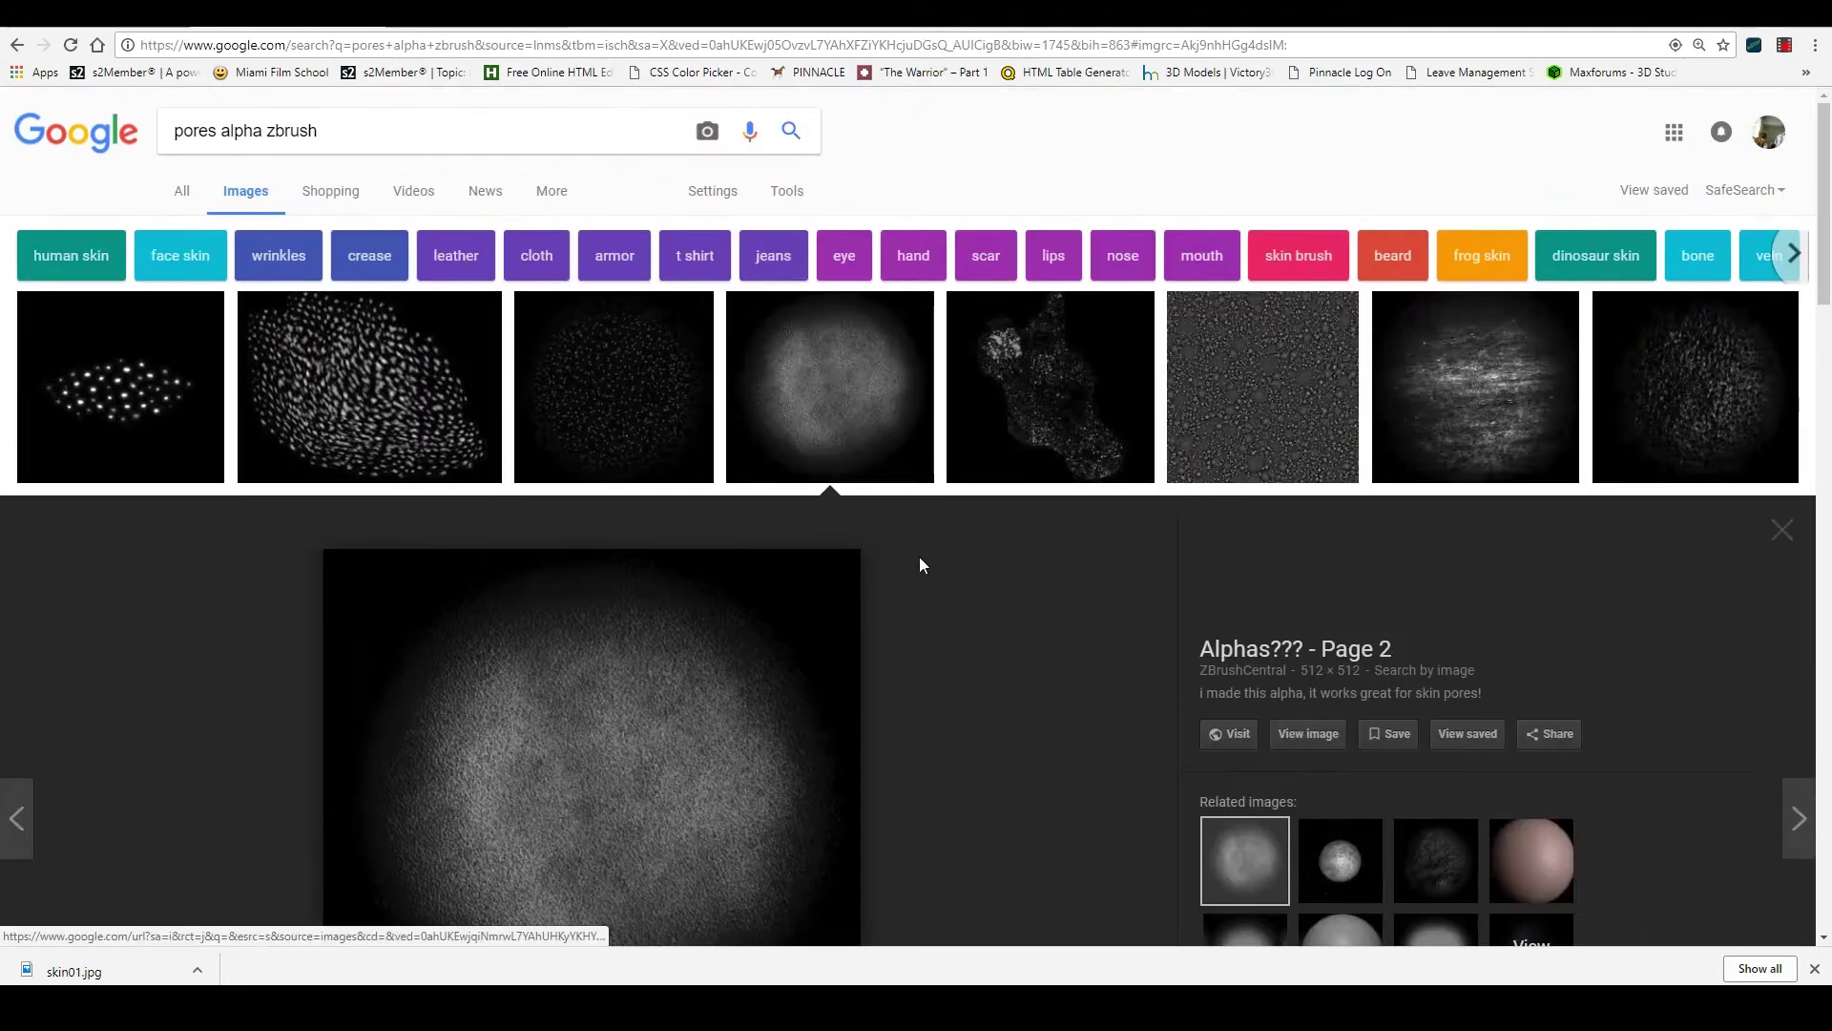
{"action": "scroll", "coordinate": [1135, 658], "scroll_direction": "down", "scroll_amount": 4}
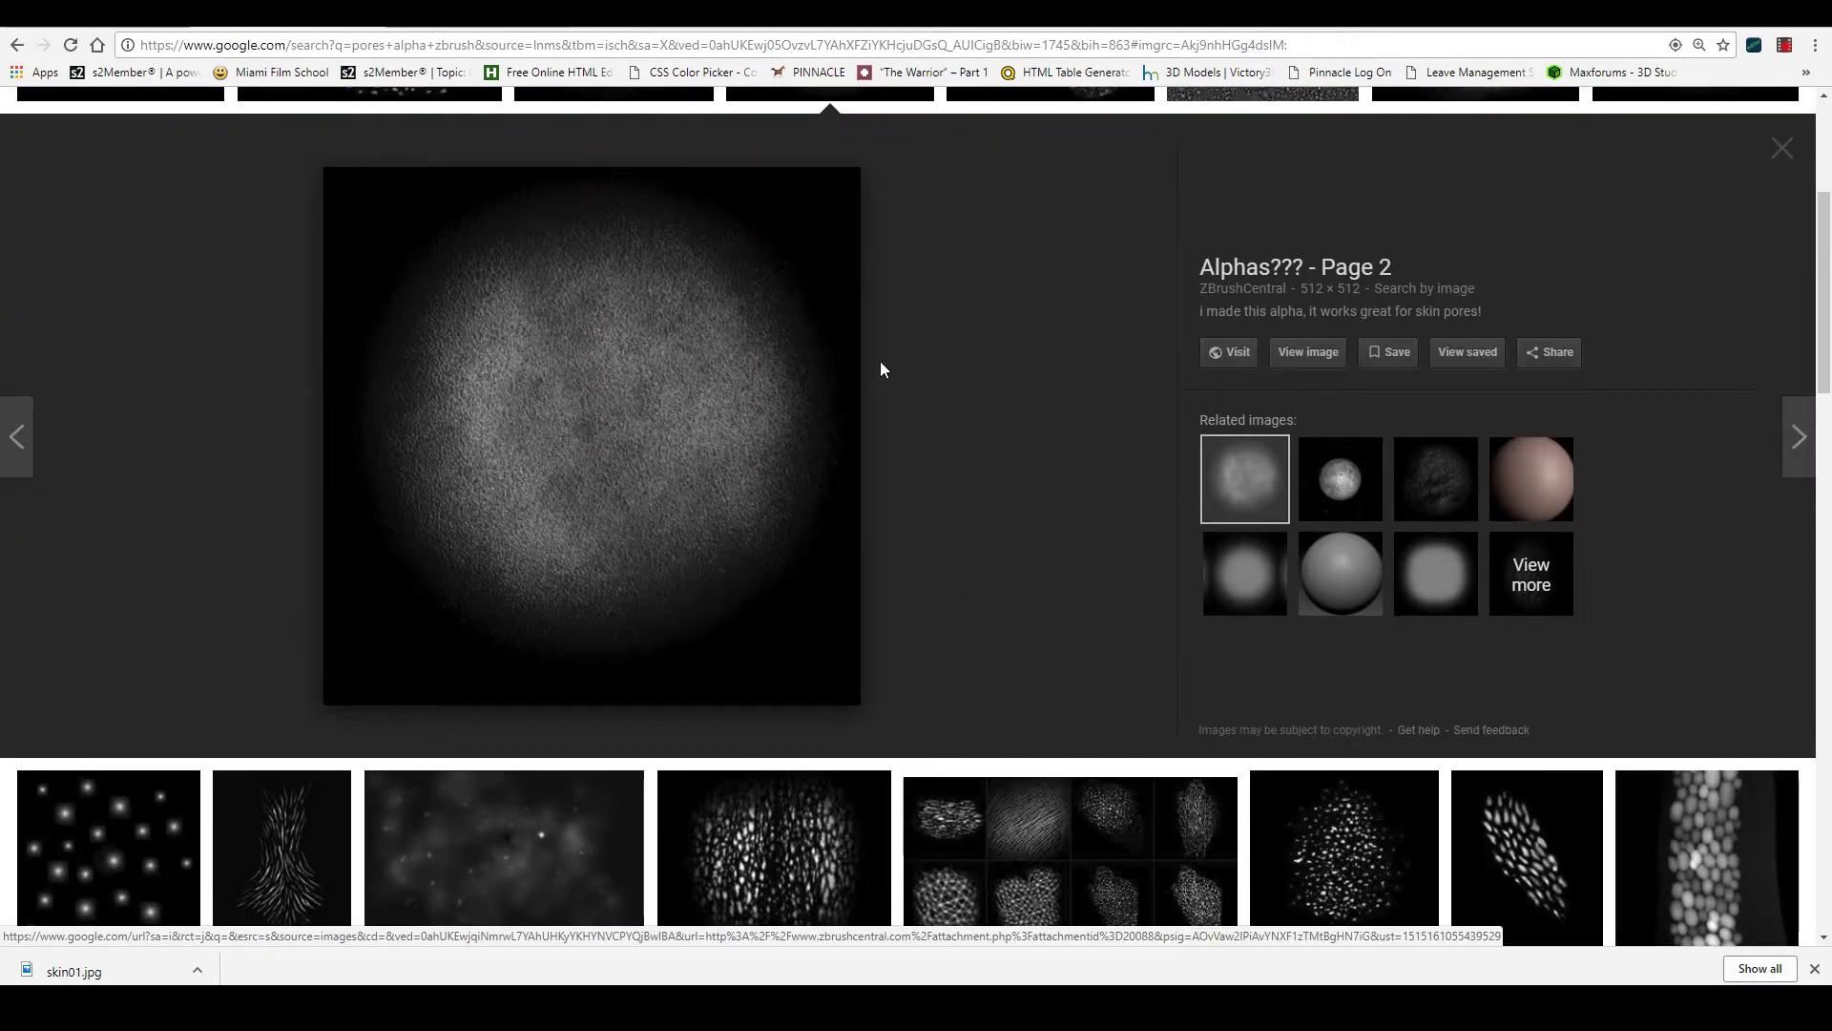
{"action": "scroll", "coordinate": [818, 567], "scroll_direction": "up", "scroll_amount": 2}
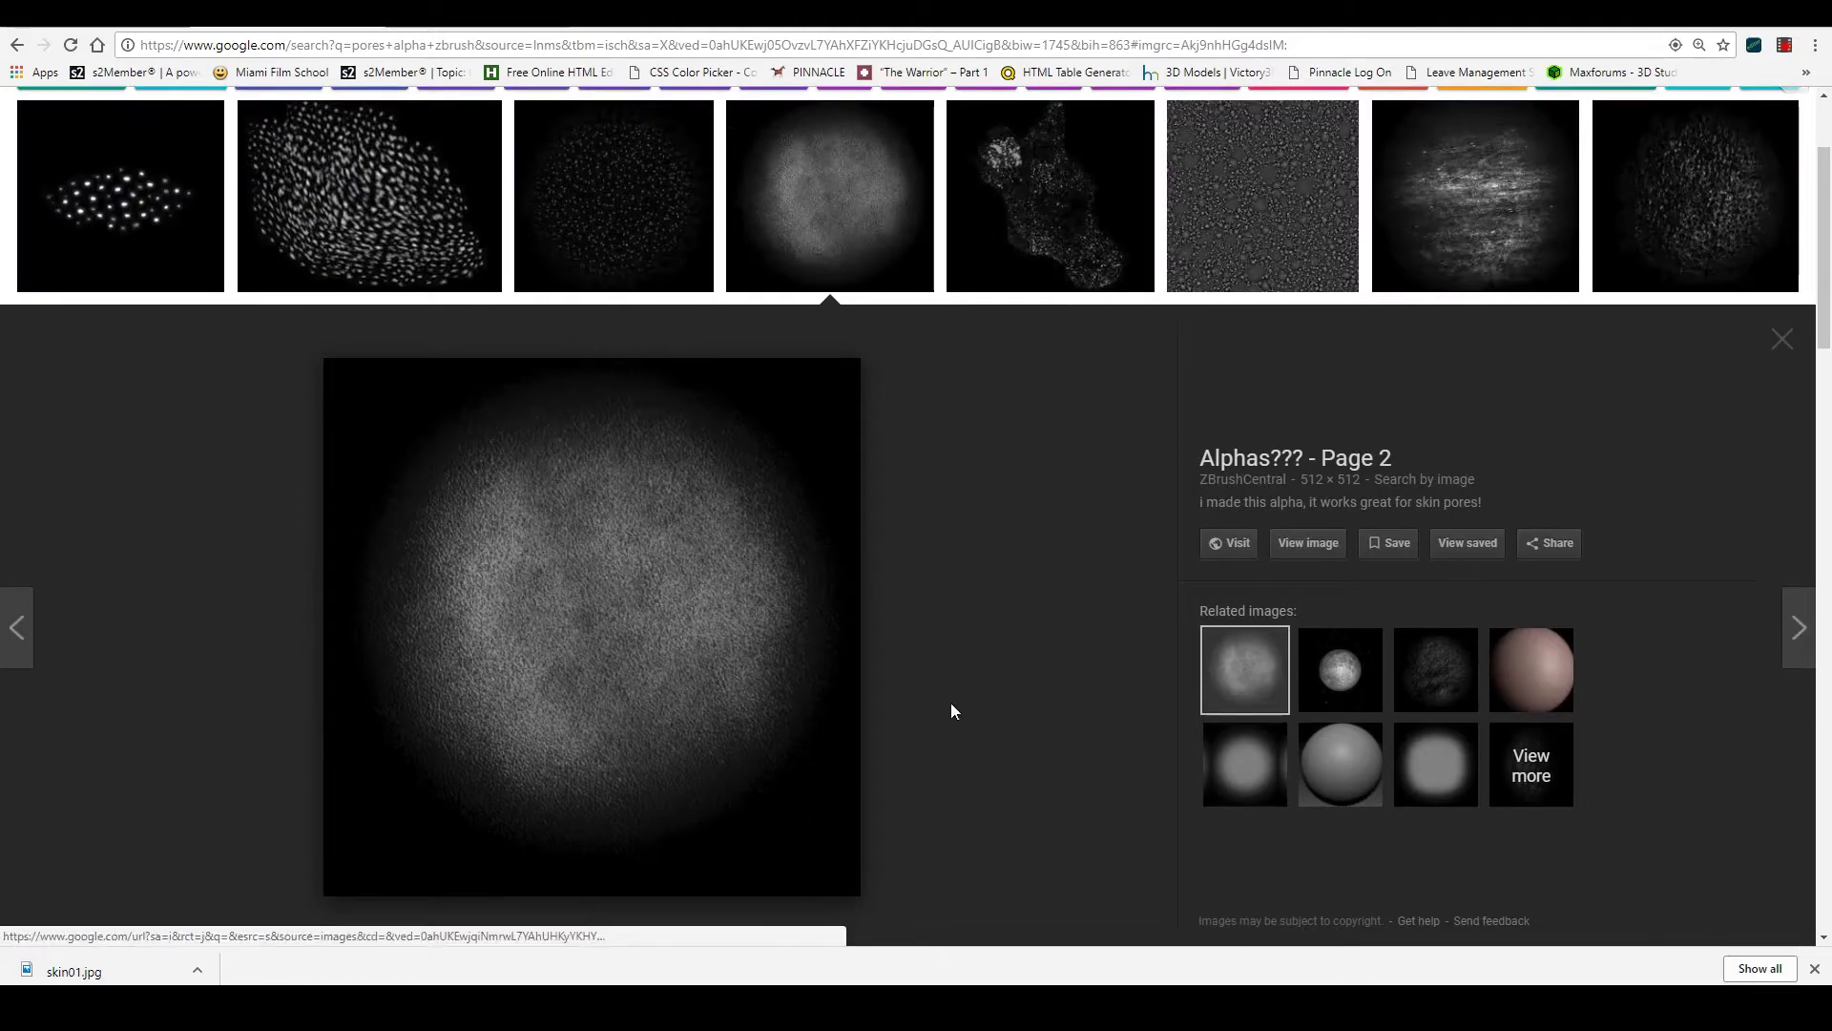
{"action": "scroll", "coordinate": [675, 781], "scroll_direction": "up", "scroll_amount": 2}
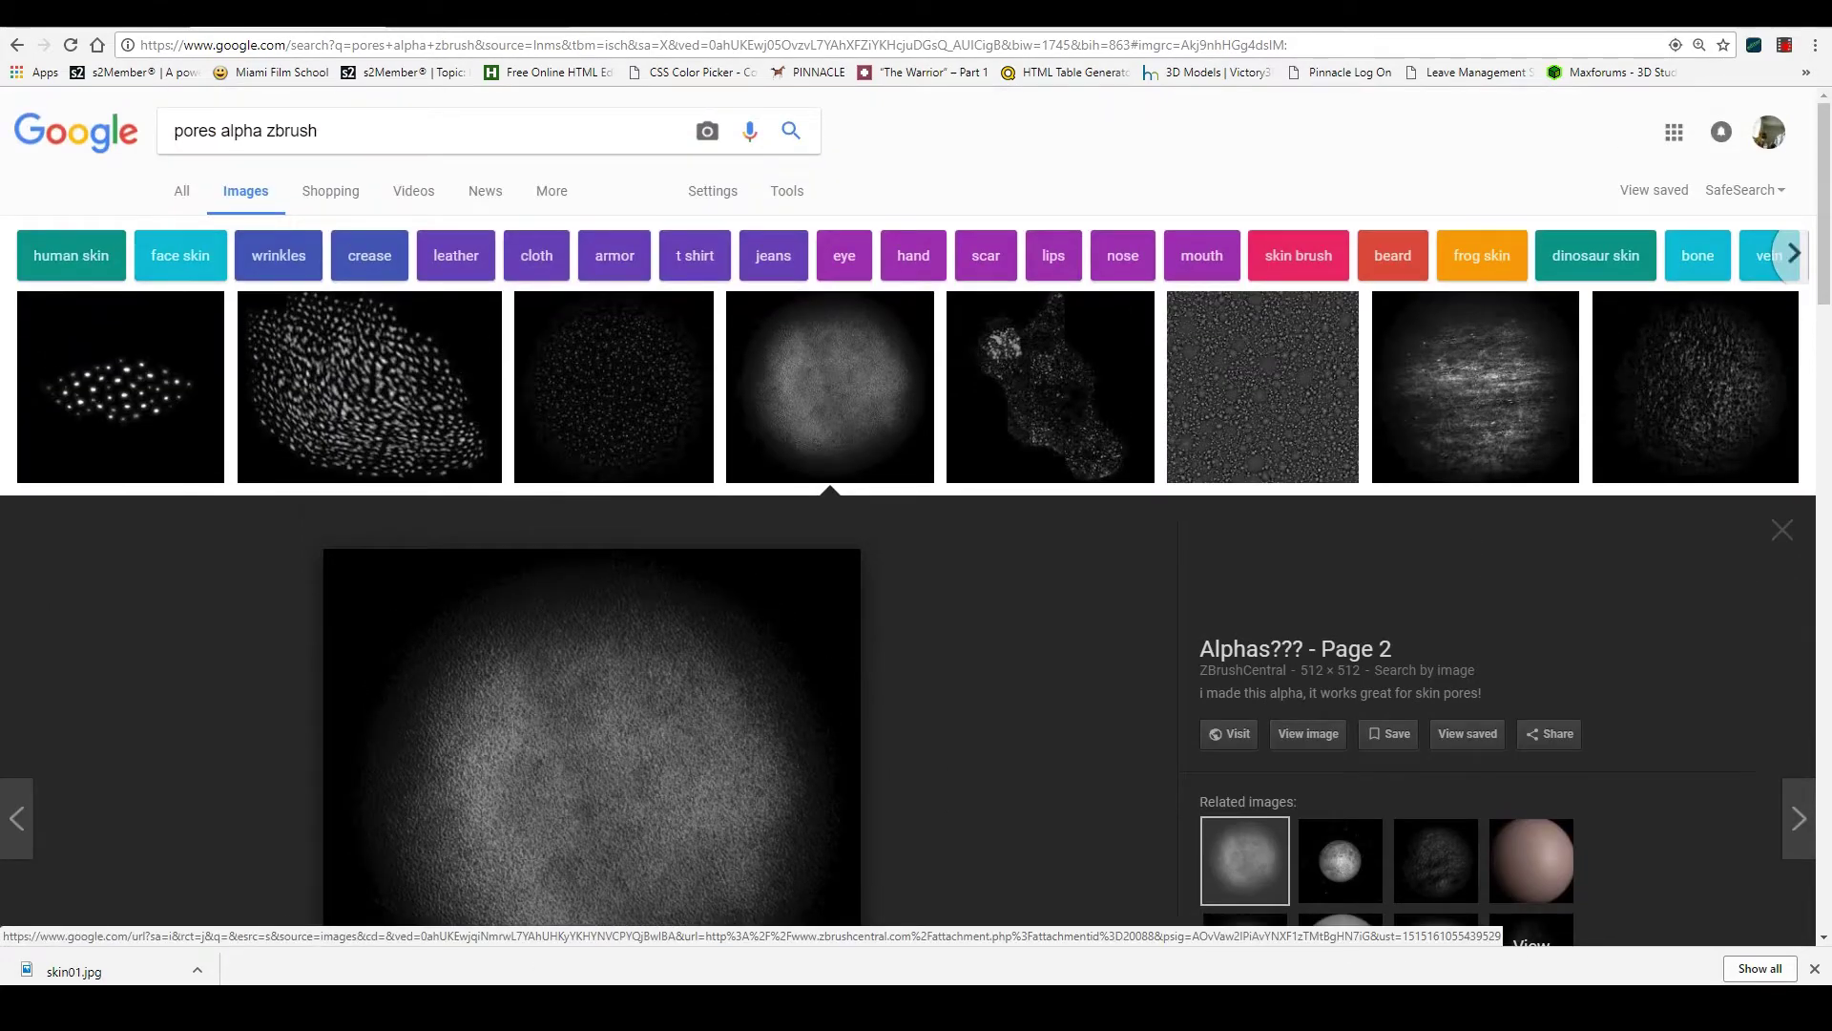
Switch to File Explorer and view the Skin_Male__Jowls01_AP120612 image from the Einstein TEXTURES folder
{"action": "key", "text": "alt+Tab"}
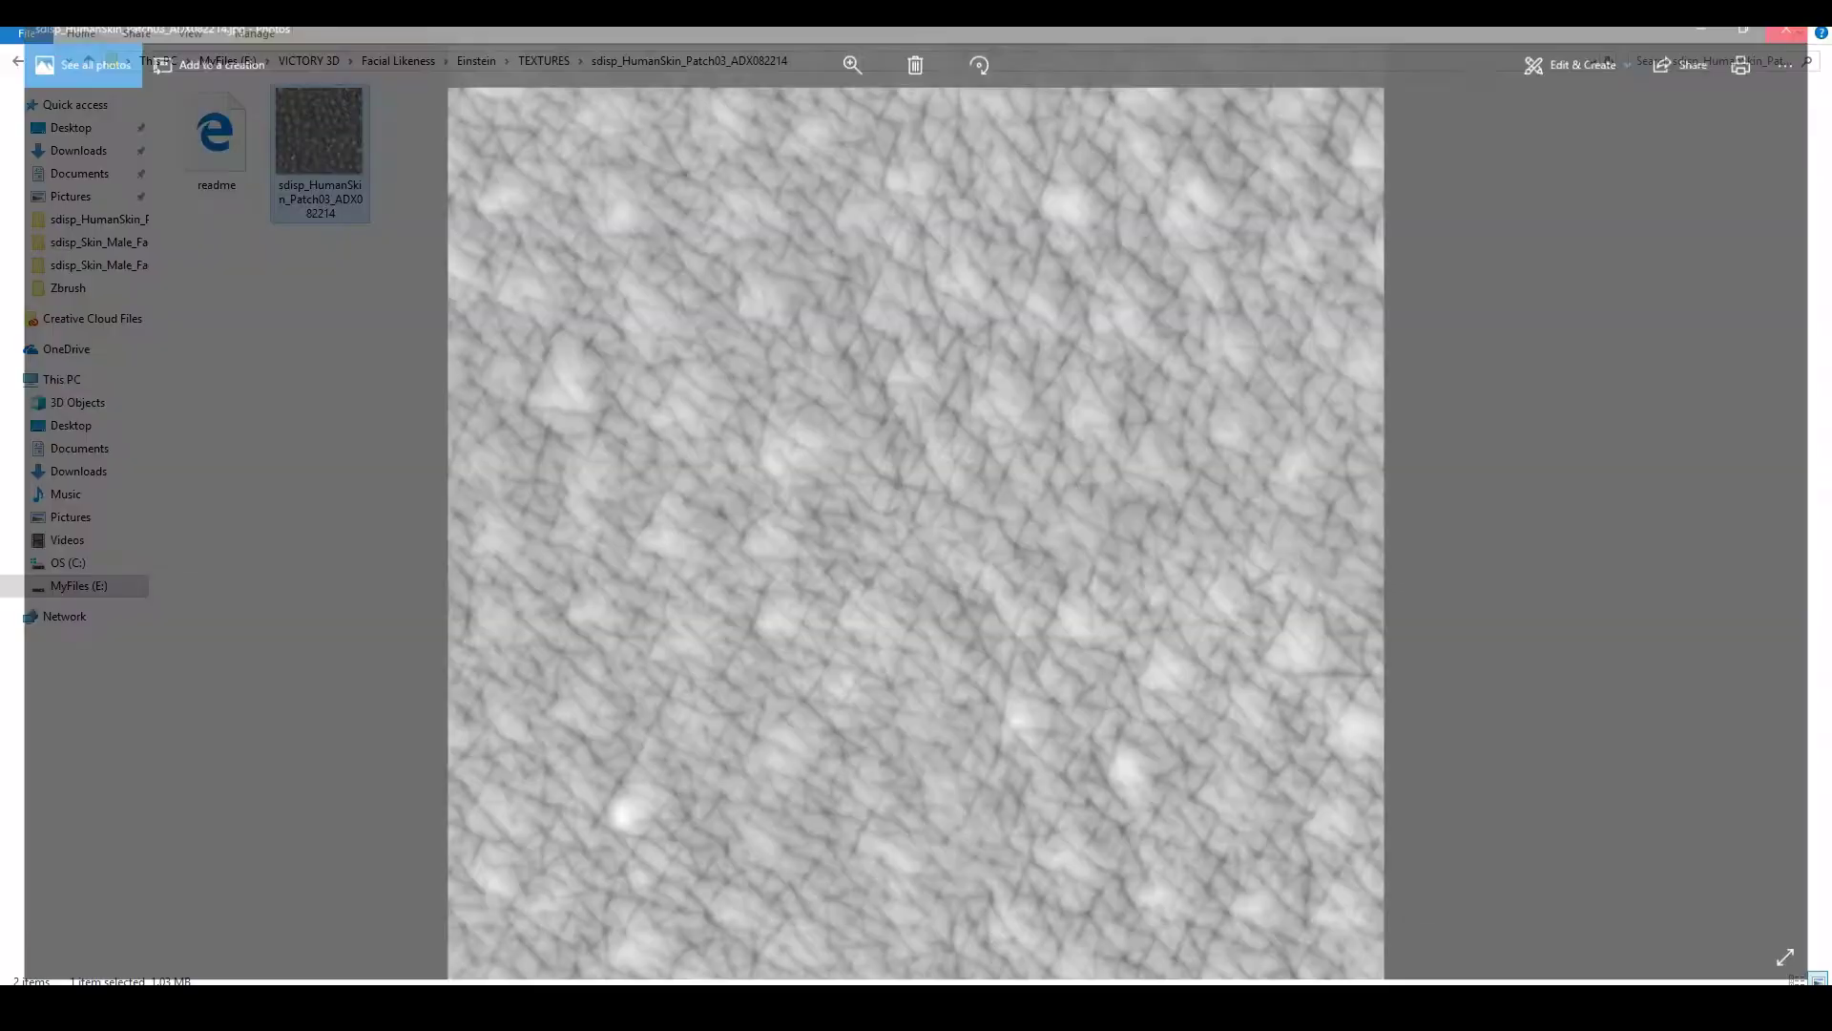
{"action": "left_click", "coordinate": [540, 62]}
{"action": "double_click", "coordinate": [318, 140]}
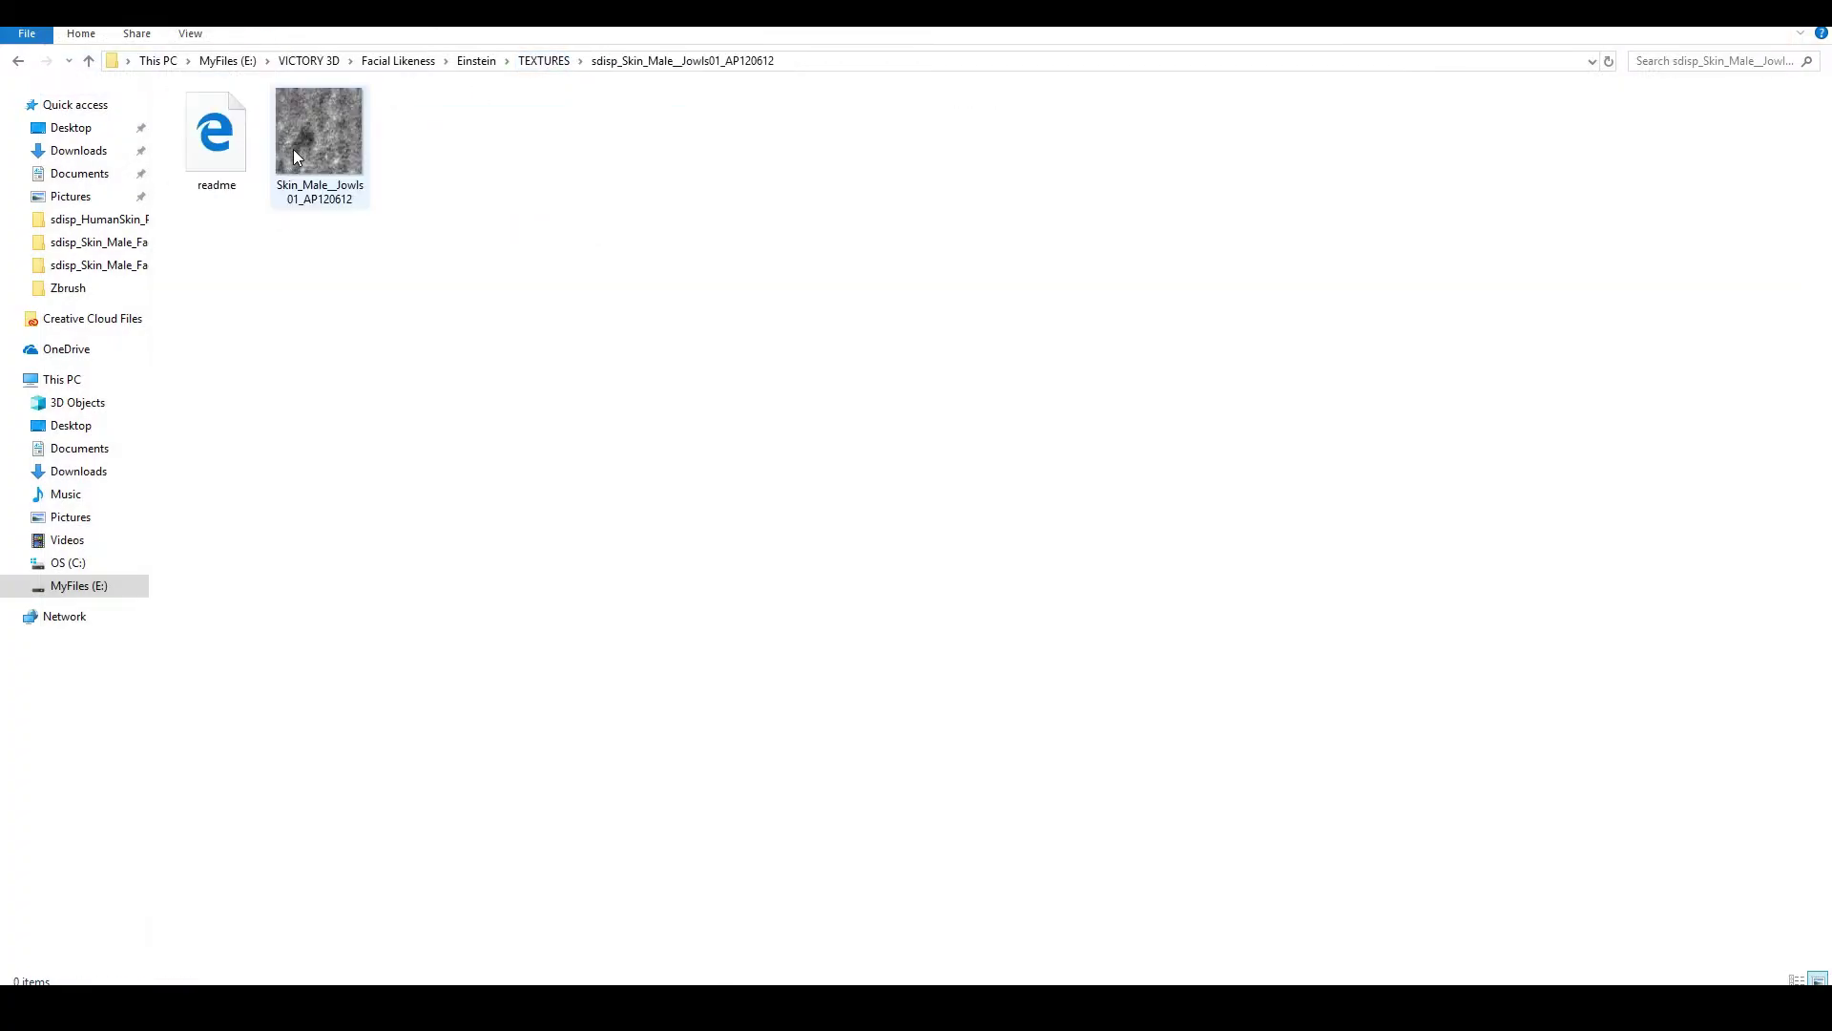
{"action": "double_click", "coordinate": [301, 139]}
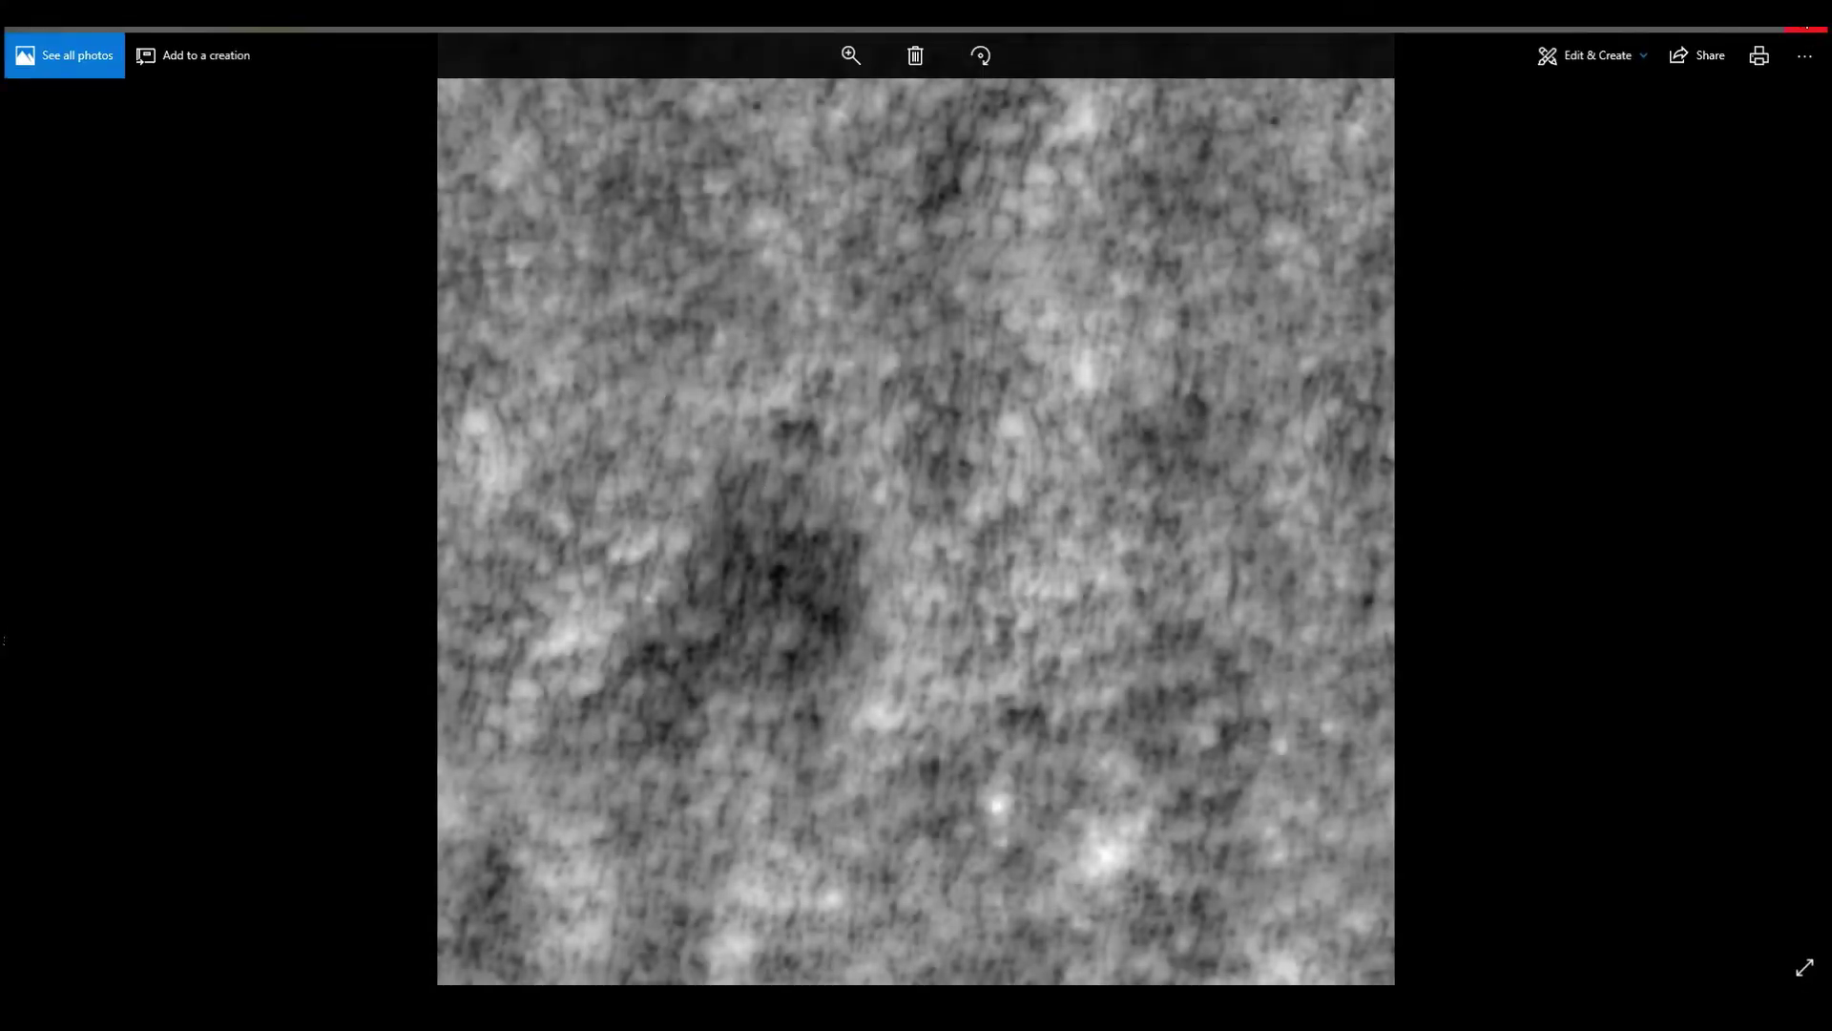
{"action": "left_click", "coordinate": [1809, 26]}
View the Skin_Male__Pores_AP120612 image in the sdisp_Skin_Male_FacePores_AP120612 texture folder
{"action": "left_click", "coordinate": [540, 61]}
{"action": "left_click", "coordinate": [325, 158]}
{"action": "double_click", "coordinate": [324, 158]}
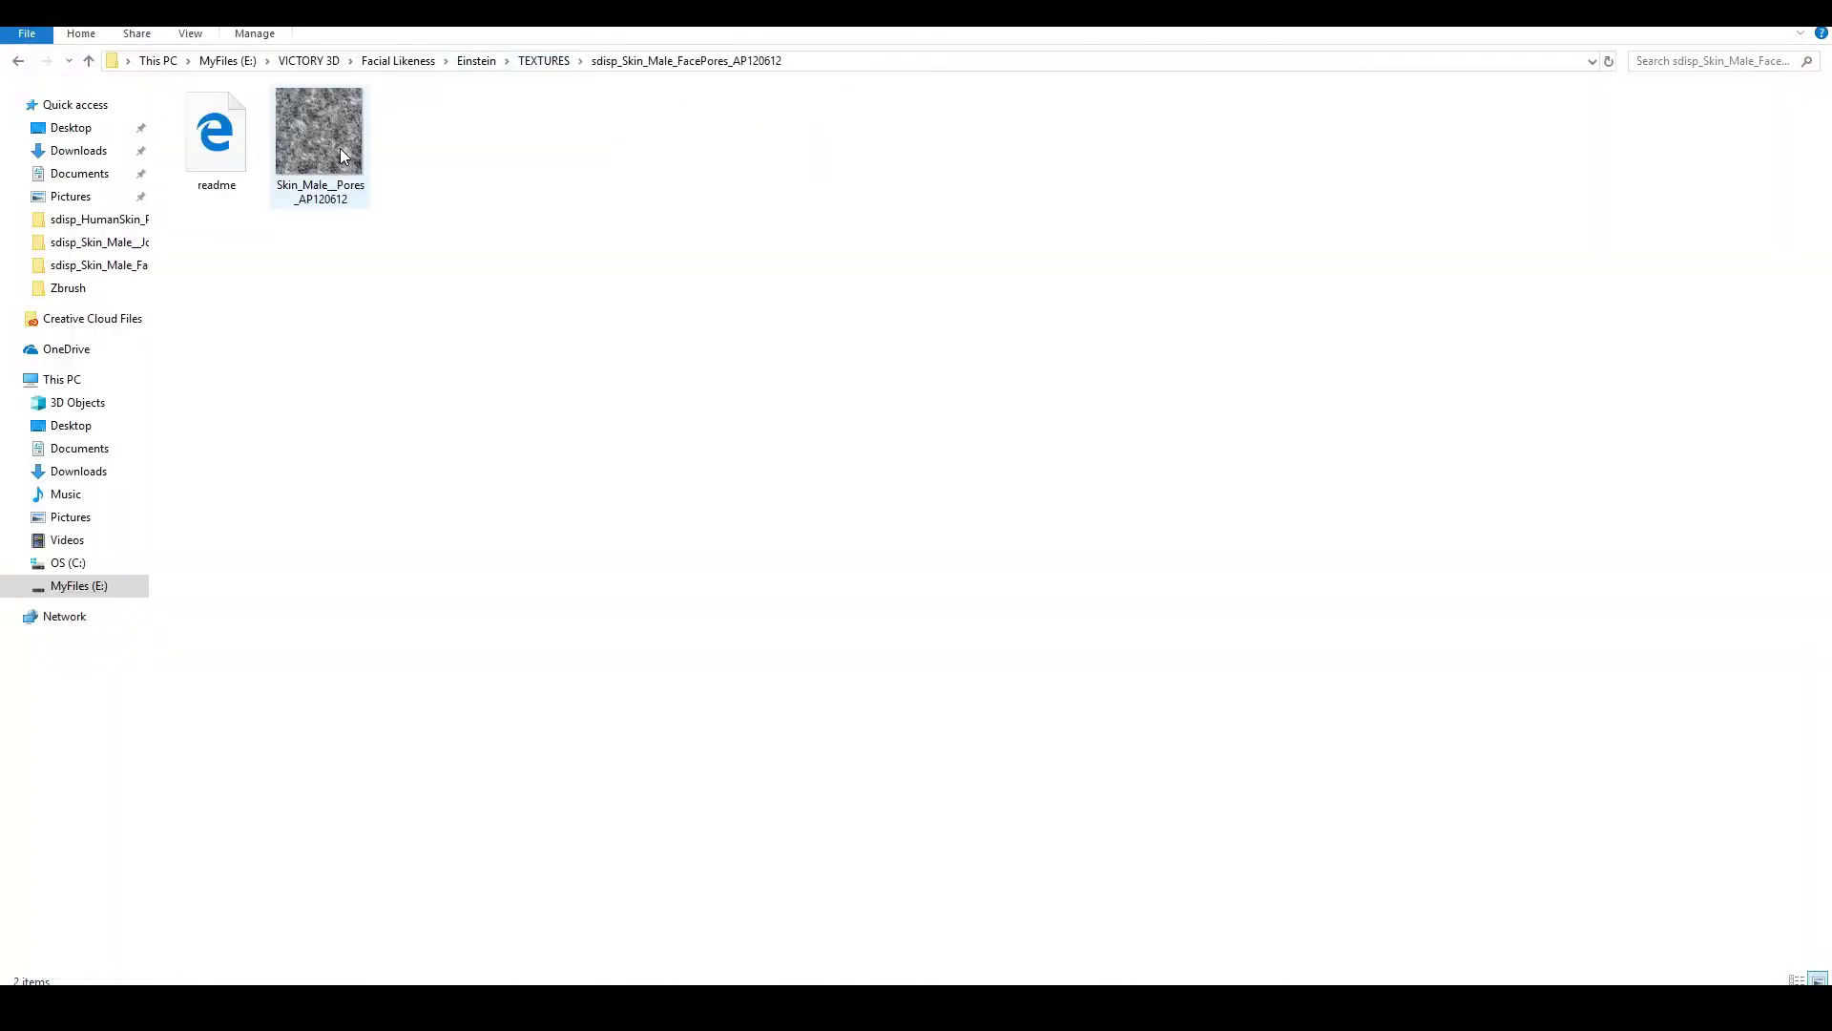
{"action": "double_click", "coordinate": [334, 145]}
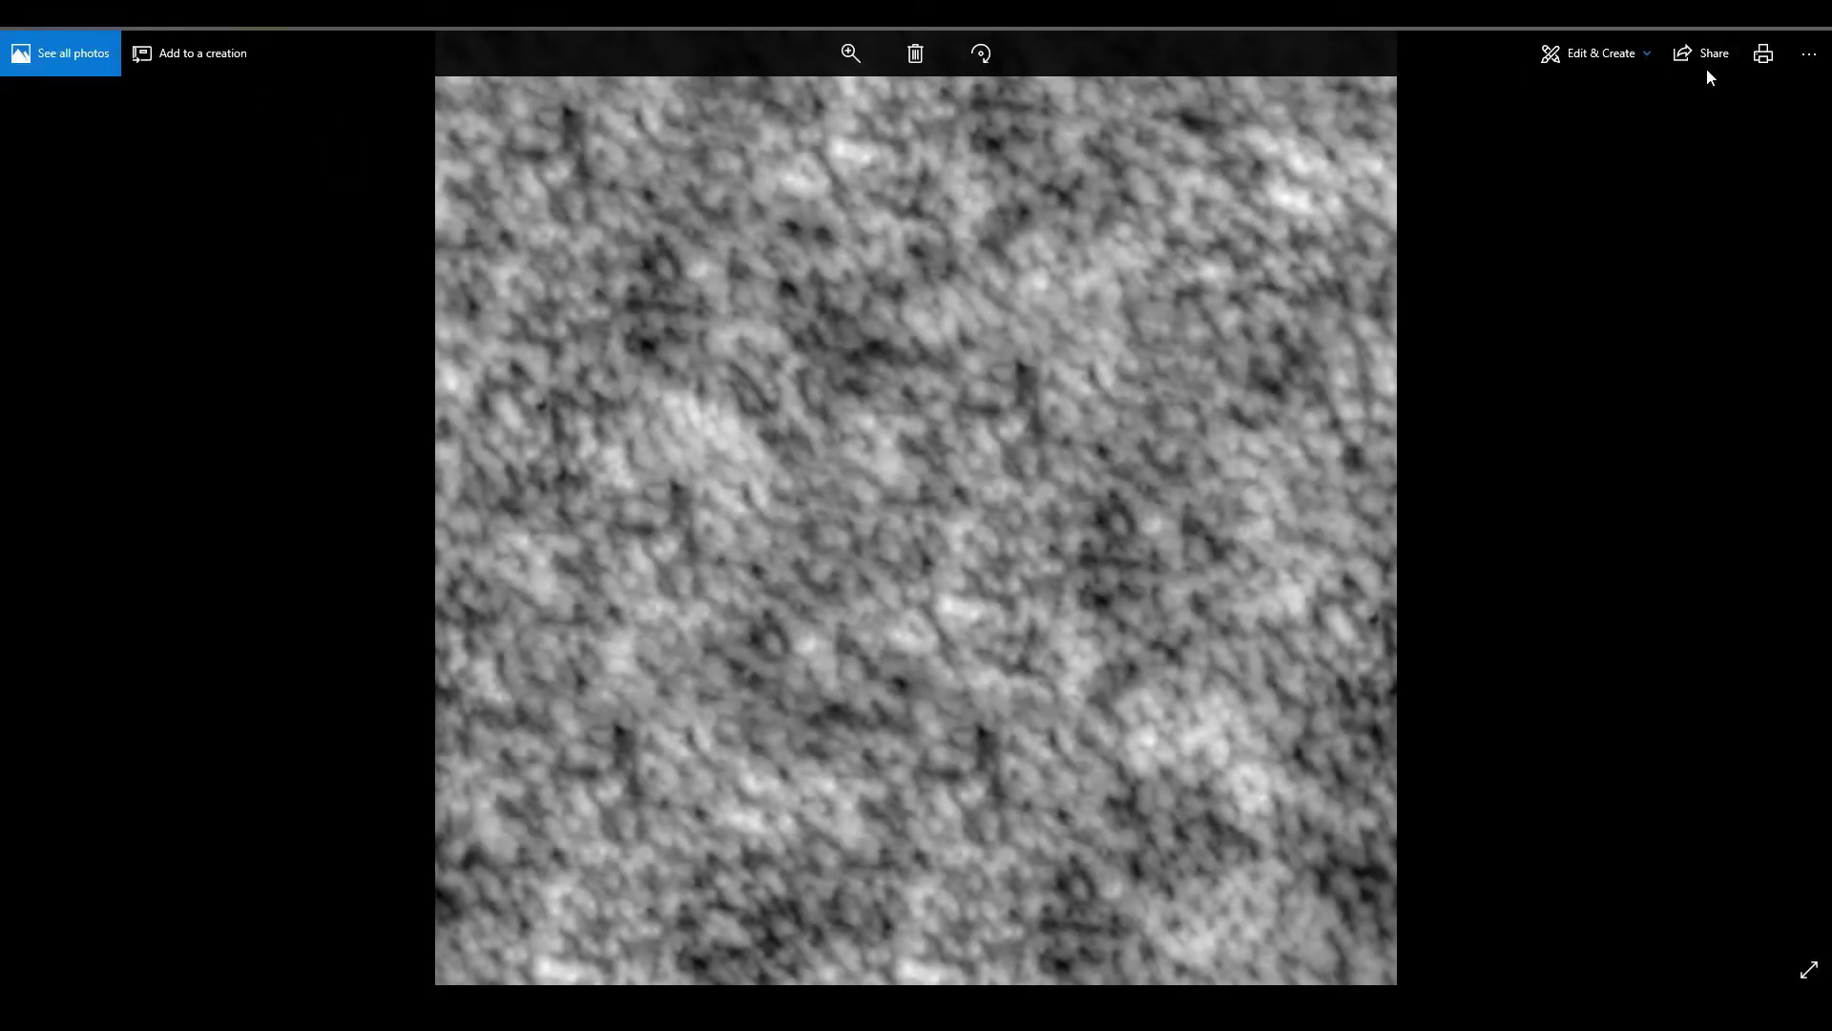
{"action": "left_click", "coordinate": [1809, 28]}
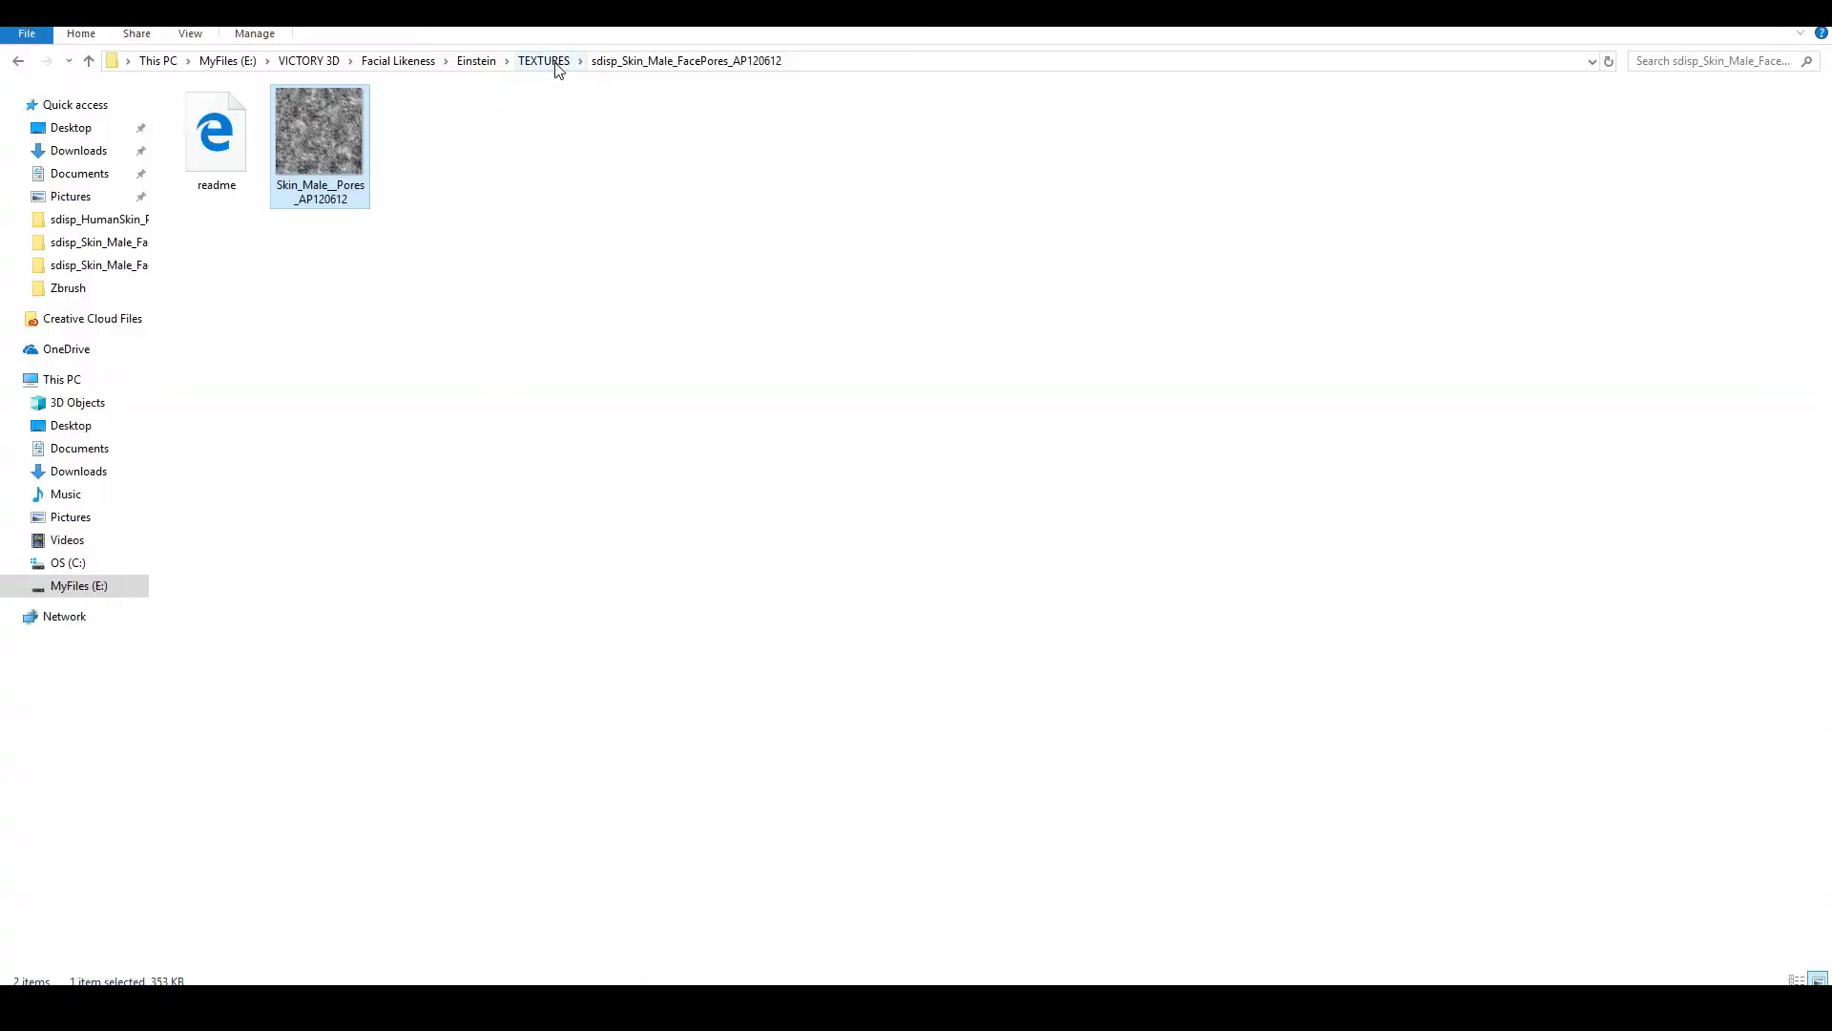
View the Skin_Male_FacialHairStubble_AP082611 image from its texture folder and return to the TEXTURES folder
{"action": "left_click", "coordinate": [559, 65]}
{"action": "double_click", "coordinate": [321, 177]}
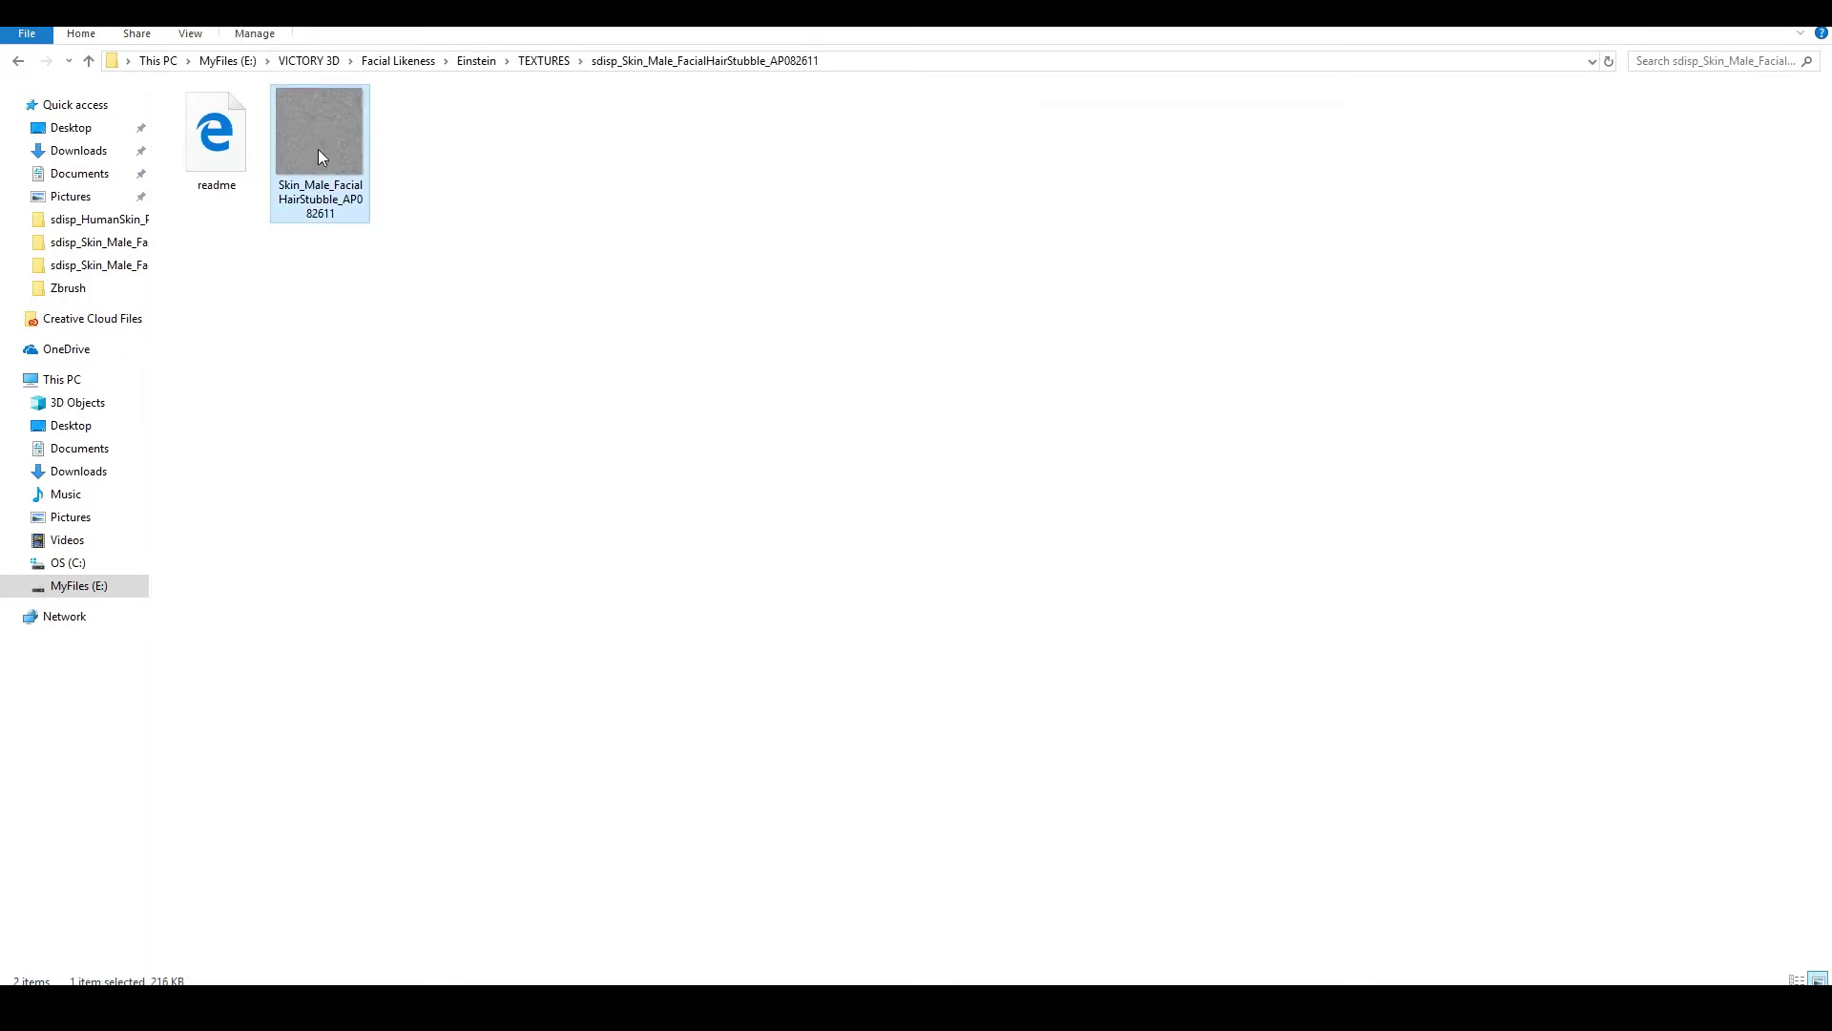
{"action": "double_click", "coordinate": [318, 155]}
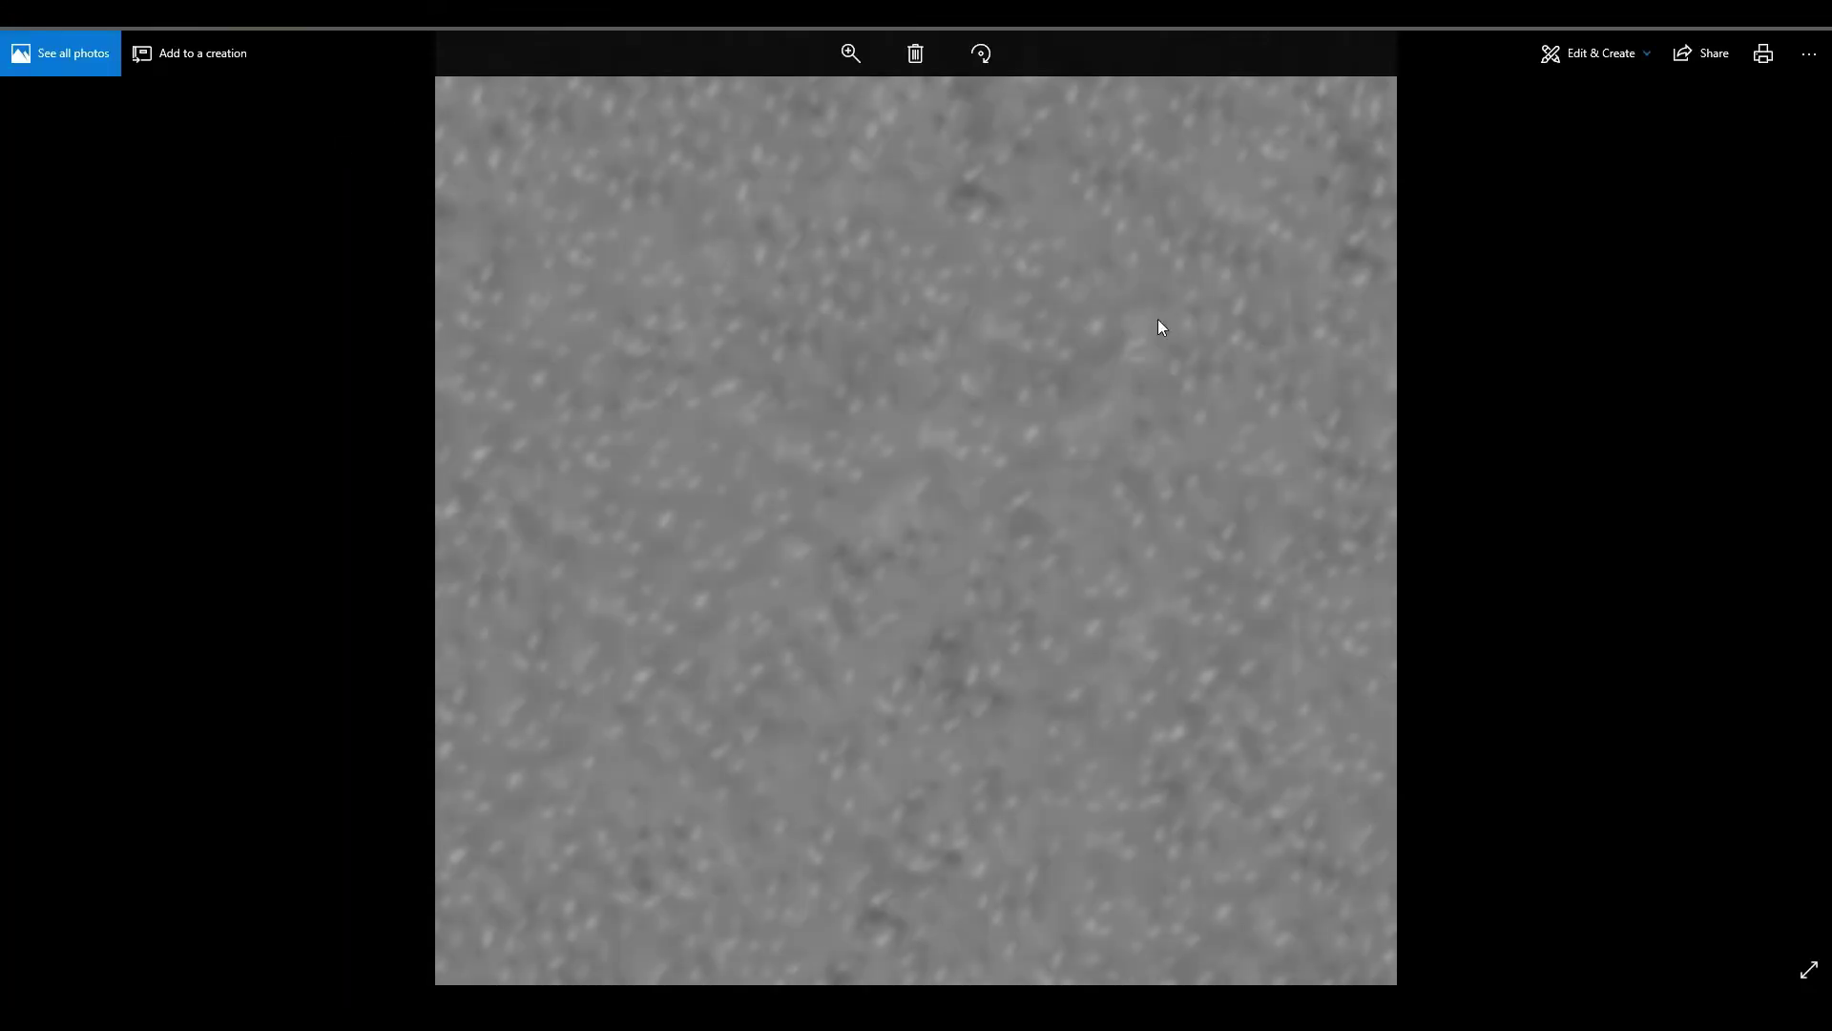
{"action": "left_click", "coordinate": [1804, 29]}
{"action": "left_click", "coordinate": [780, 368]}
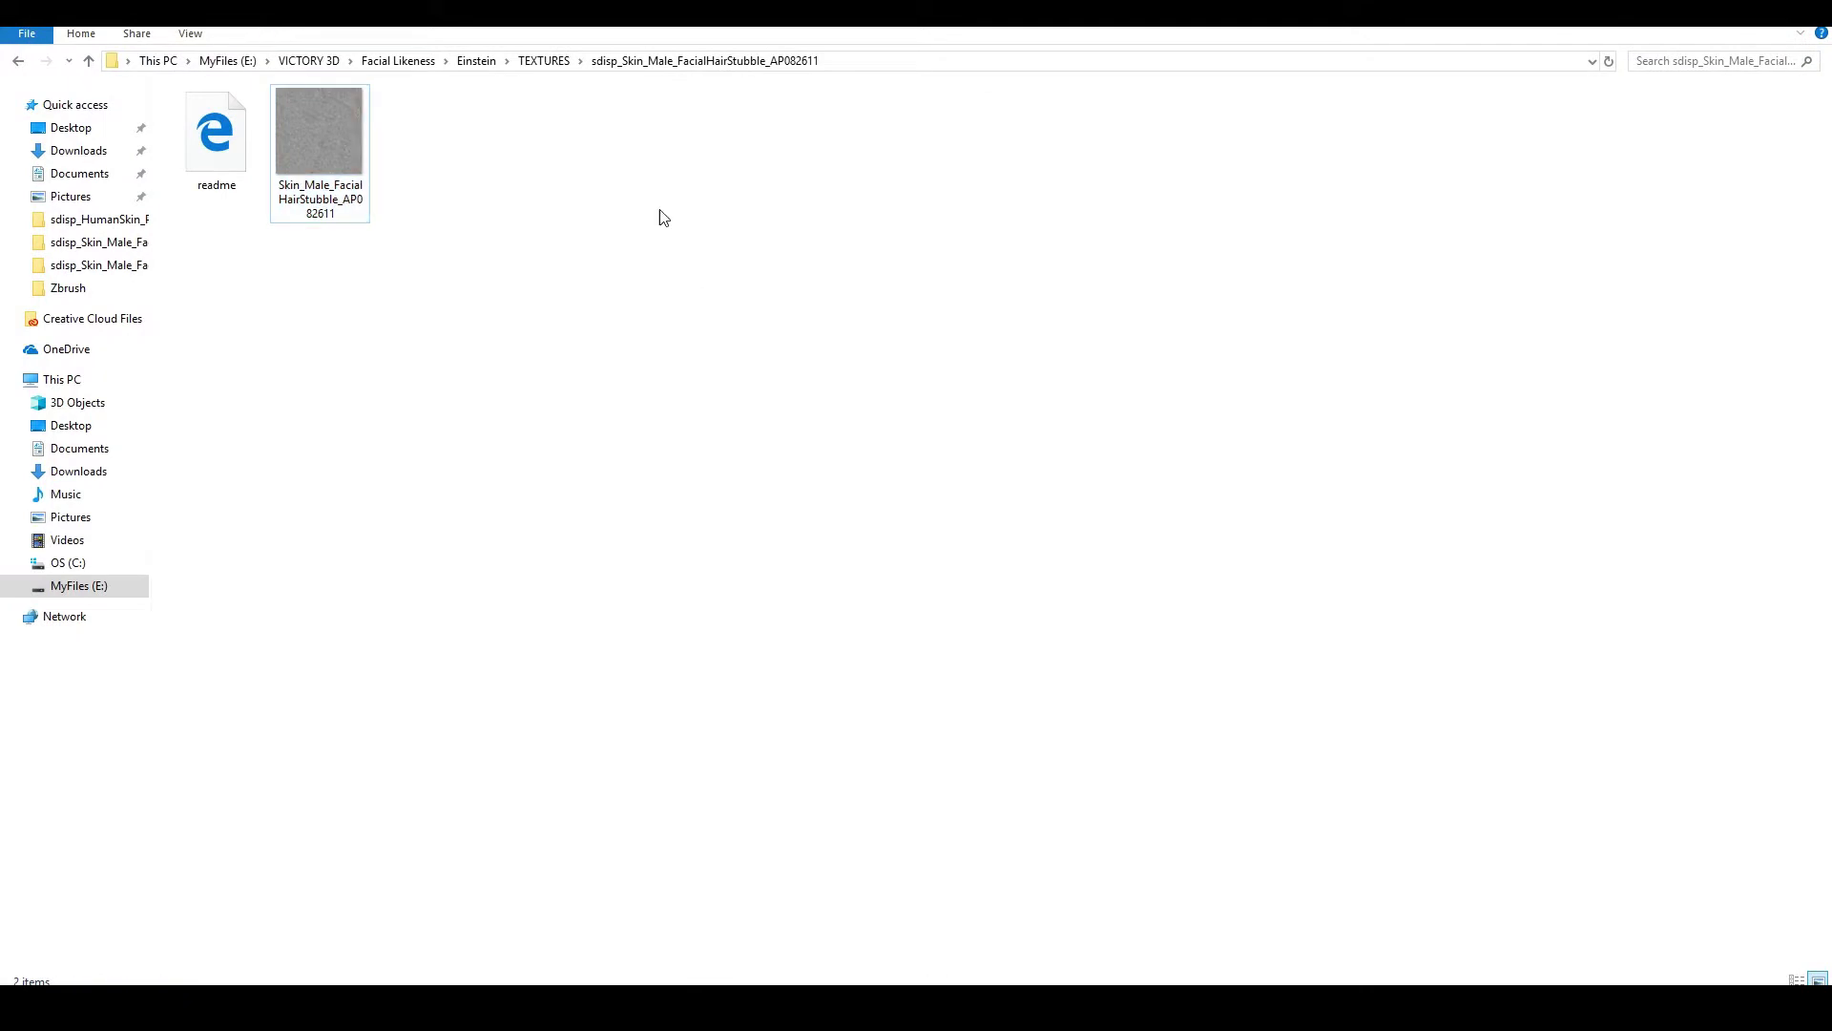
{"action": "left_click", "coordinate": [549, 63]}
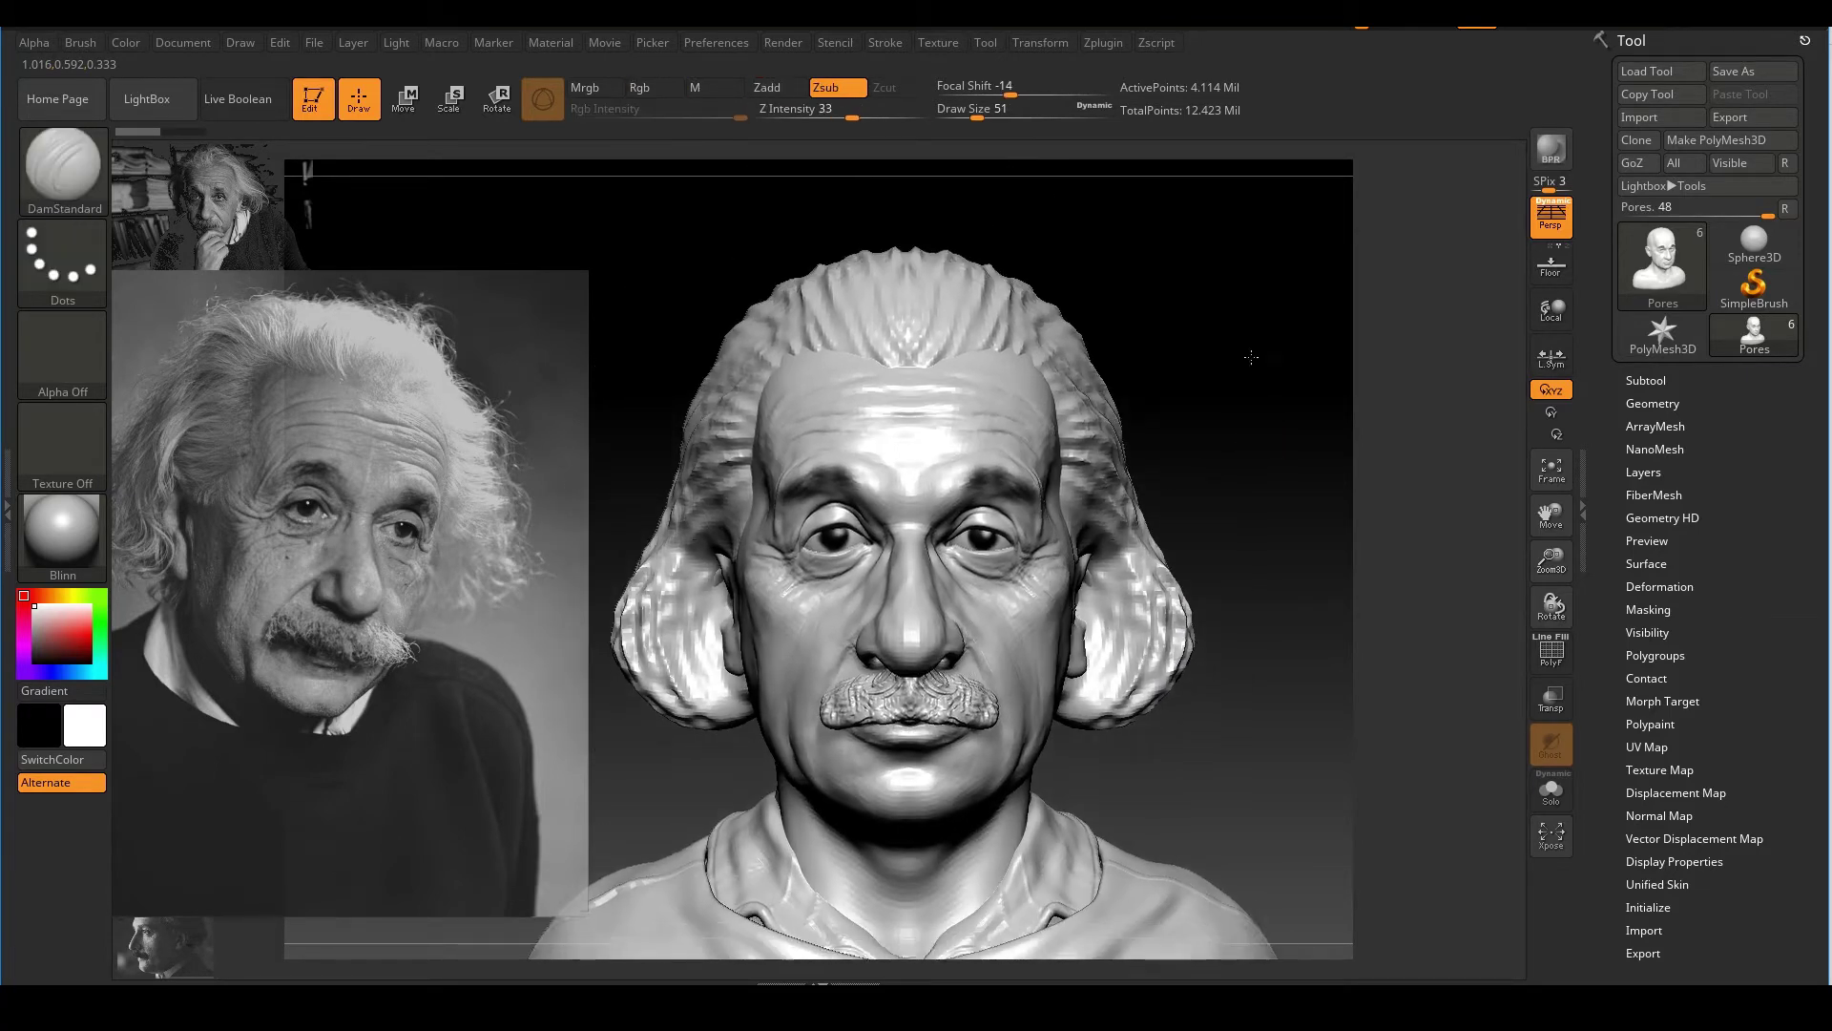
{"action": "right_click_drag", "start_coordinate": [1251, 357], "coordinate": [1239, 379], "text": "ctrl"}
{"action": "left_click_drag", "start_coordinate": [1237, 378], "coordinate": [1217, 385]}
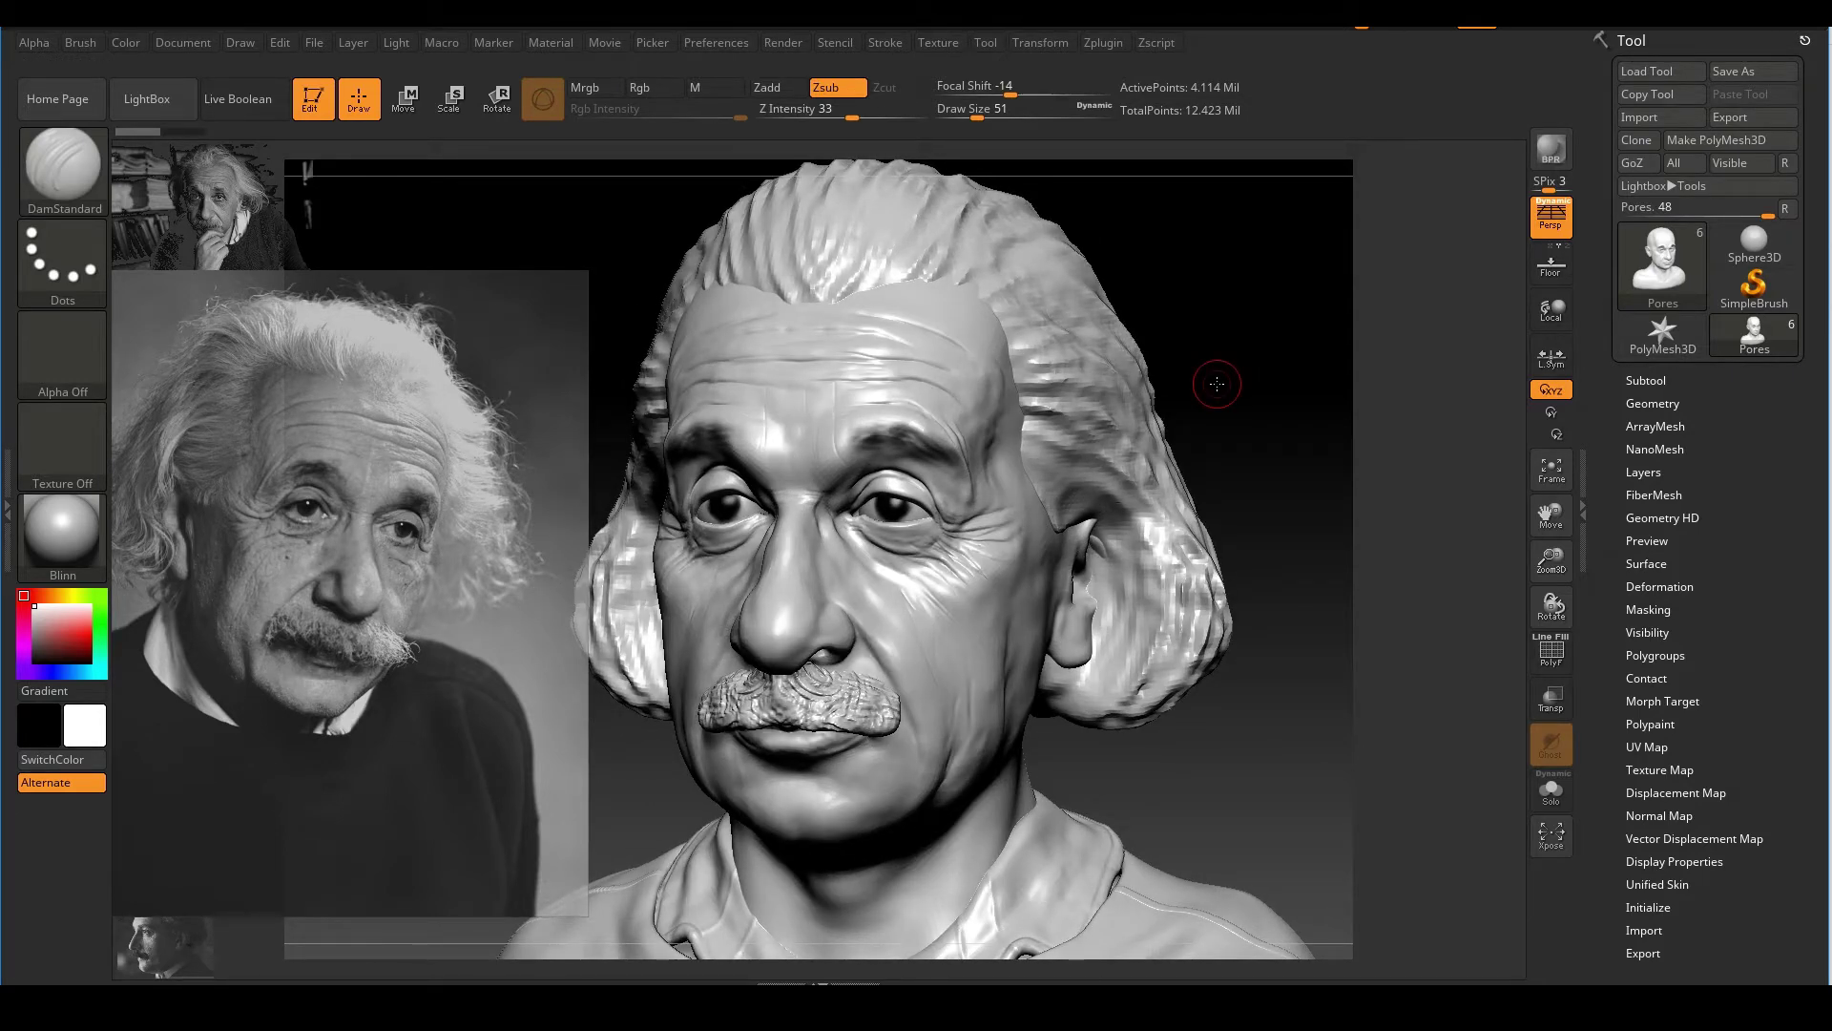
{"action": "left_click_drag", "start_coordinate": [1228, 377], "coordinate": [1251, 397]}
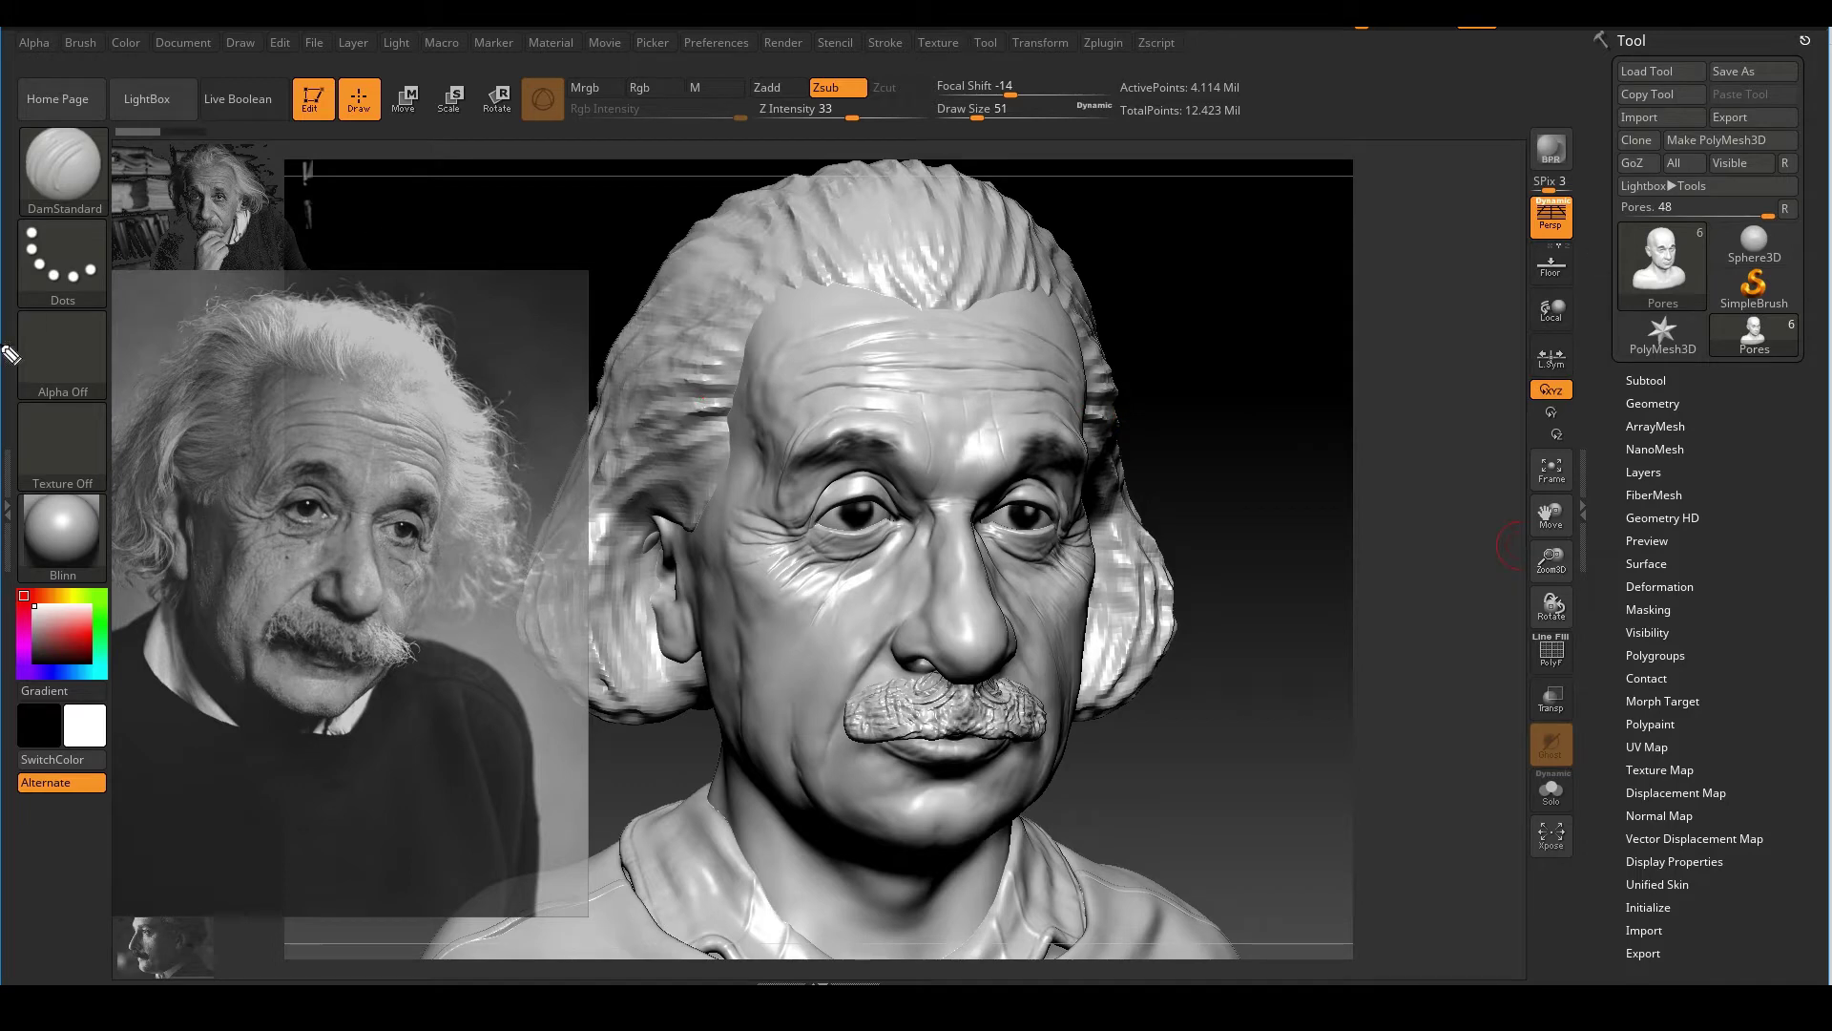
{"action": "mouse_move", "coordinate": [81, 291]}
{"action": "left_mouse_down"}
{"action": "mouse_move", "coordinate": [2, 418]}
{"action": "mouse_move", "coordinate": [56, 306]}
{"action": "mouse_move", "coordinate": [122, 308]}
{"action": "left_mouse_up"}
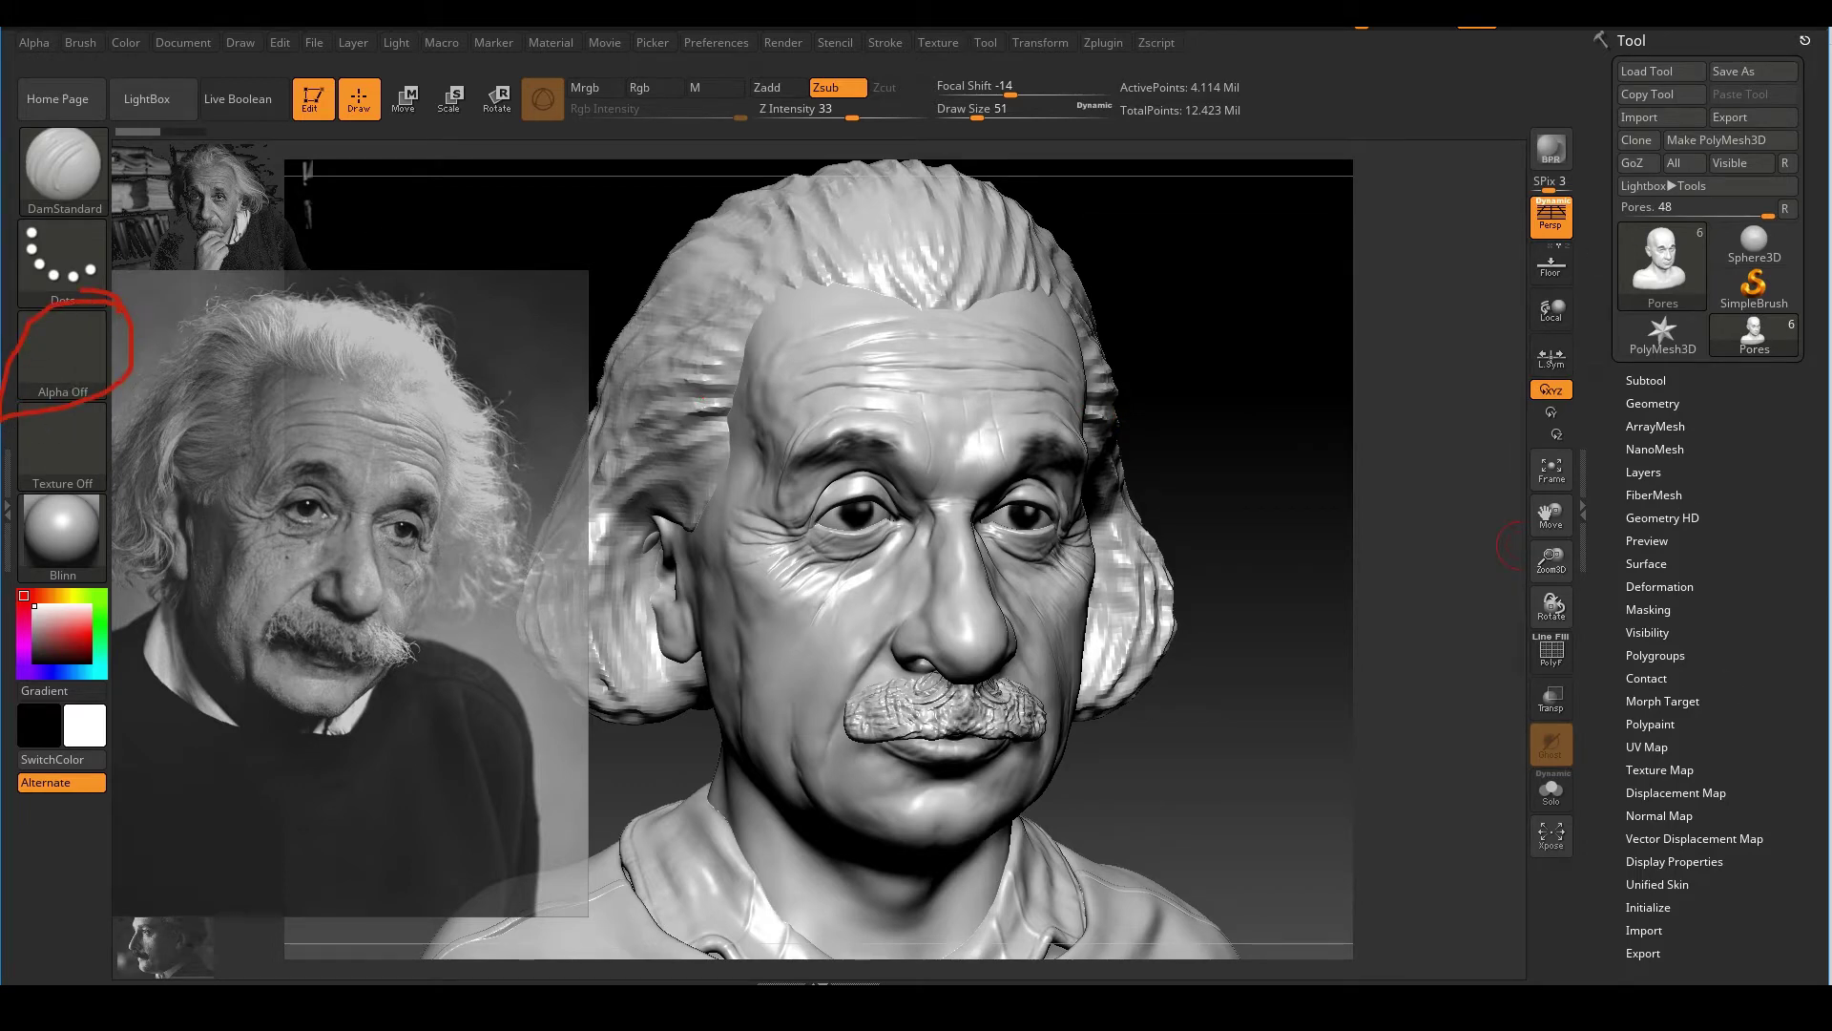
Import the Skin_Male__Jowls skin texture from the Einstein TEXTURES folder as the current brush alpha
{"action": "left_click", "coordinate": [65, 349]}
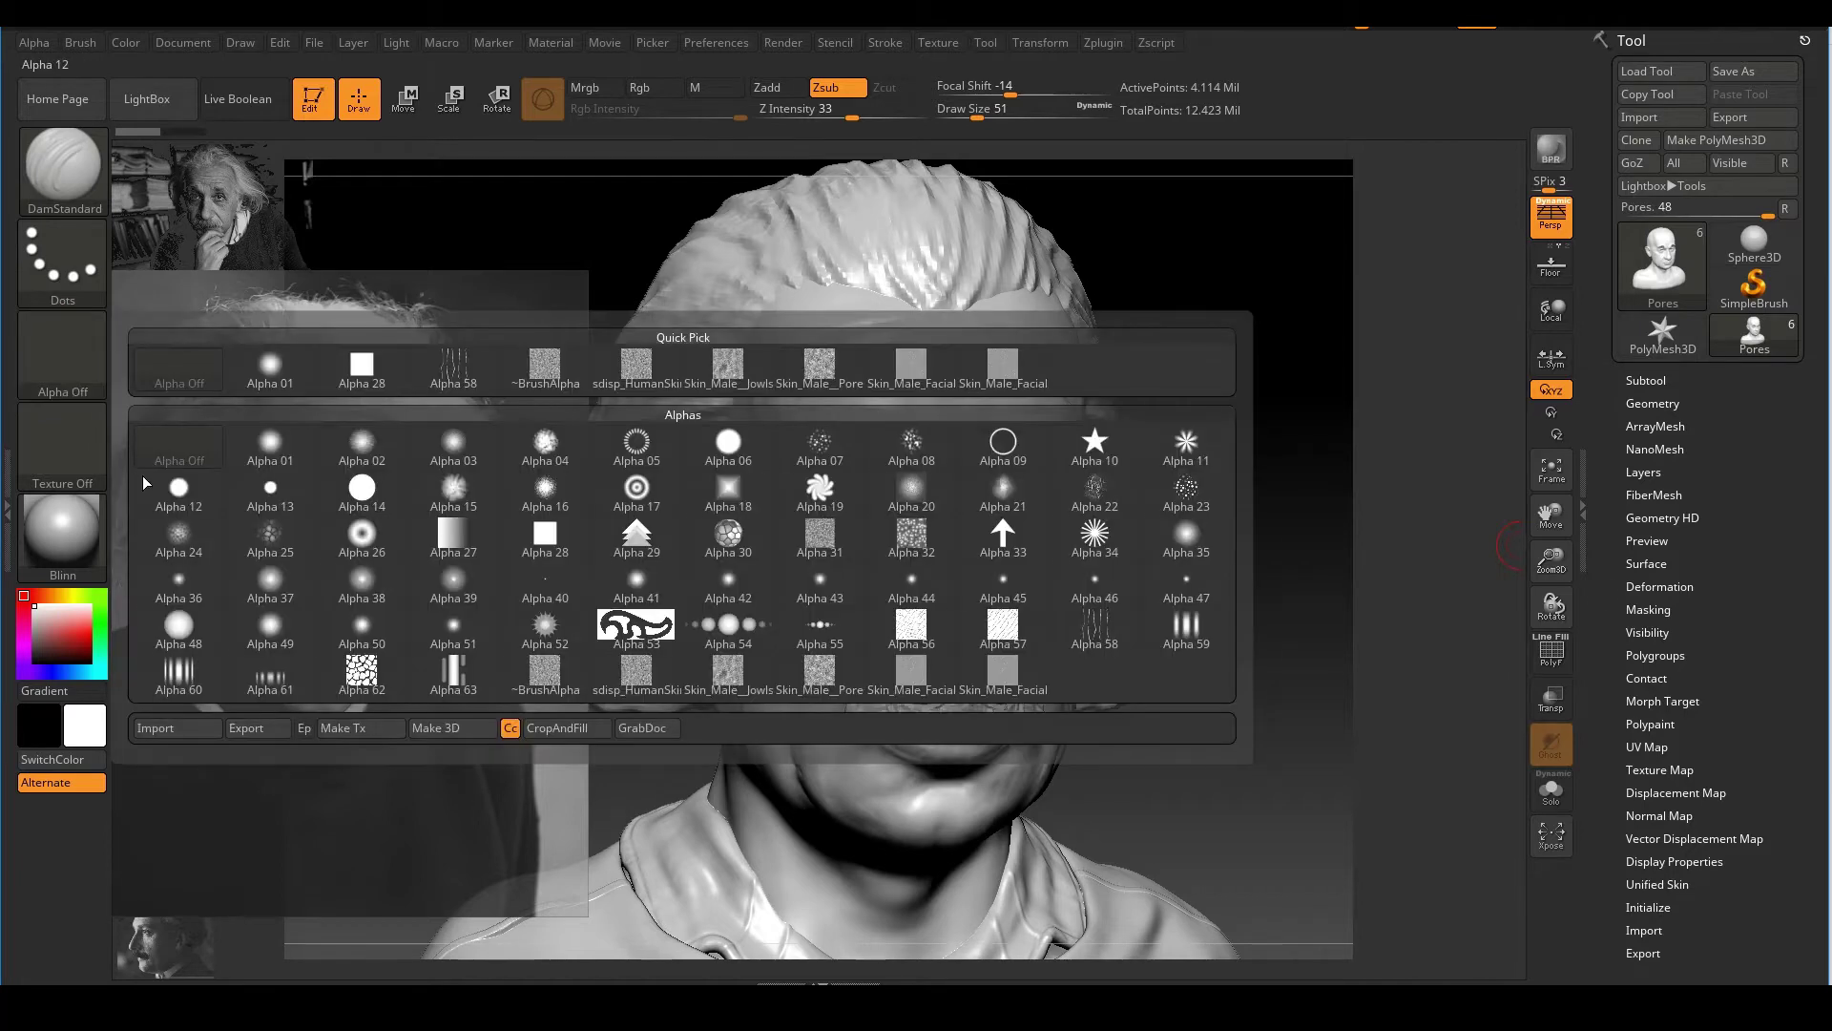
{"action": "left_click", "coordinate": [166, 732]}
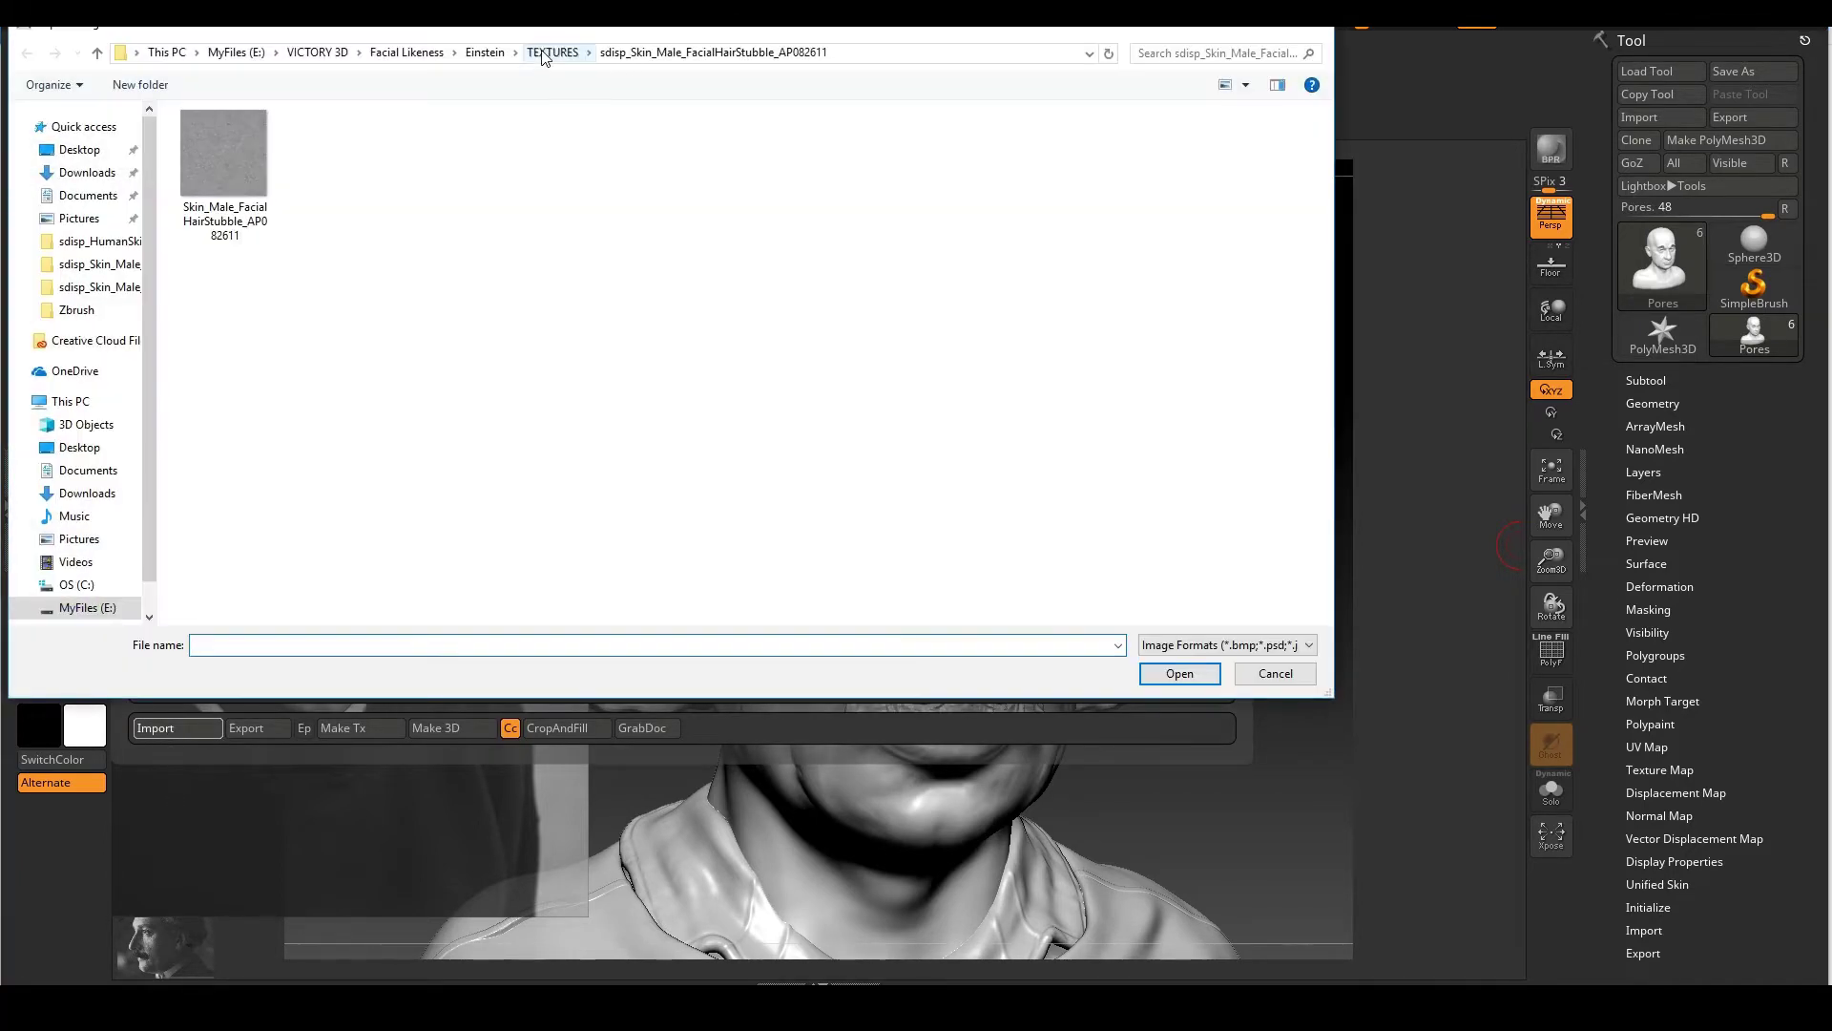
{"action": "left_click", "coordinate": [553, 53]}
{"action": "double_click", "coordinate": [254, 160]}
{"action": "double_click", "coordinate": [228, 152]}
{"action": "left_click", "coordinate": [74, 343]}
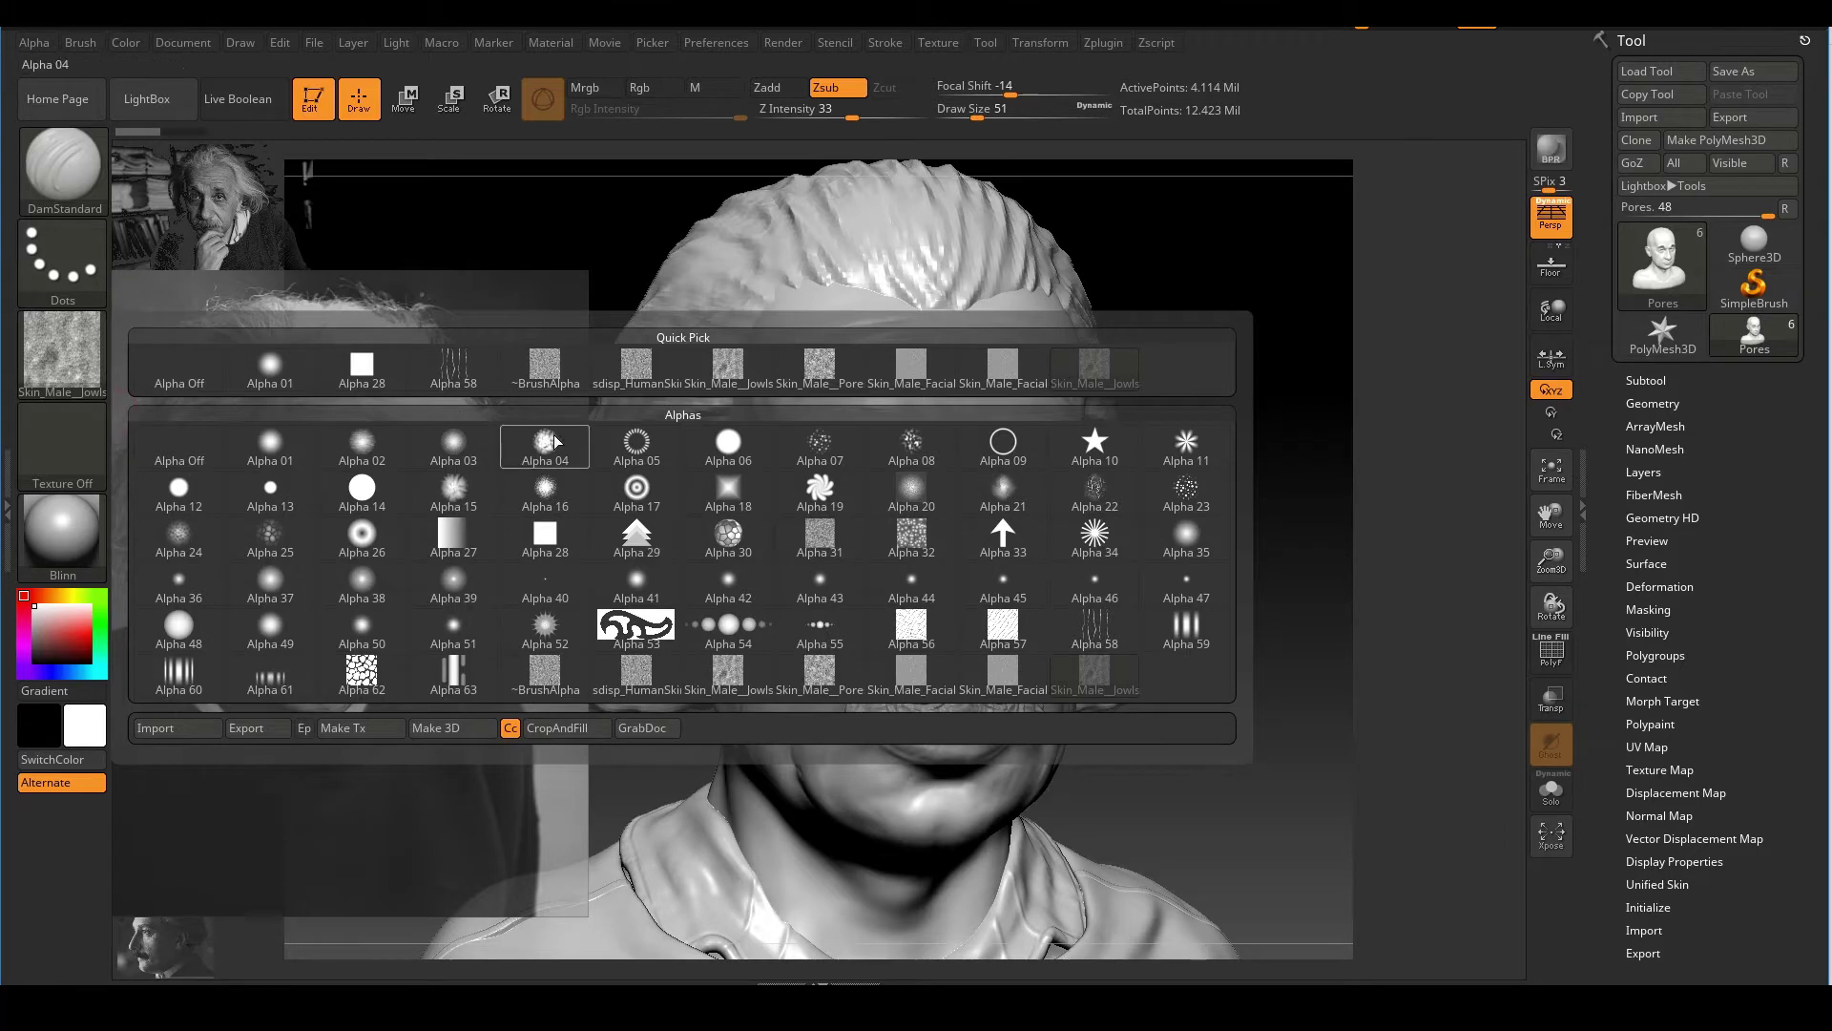
{"action": "left_click", "coordinate": [92, 375]}
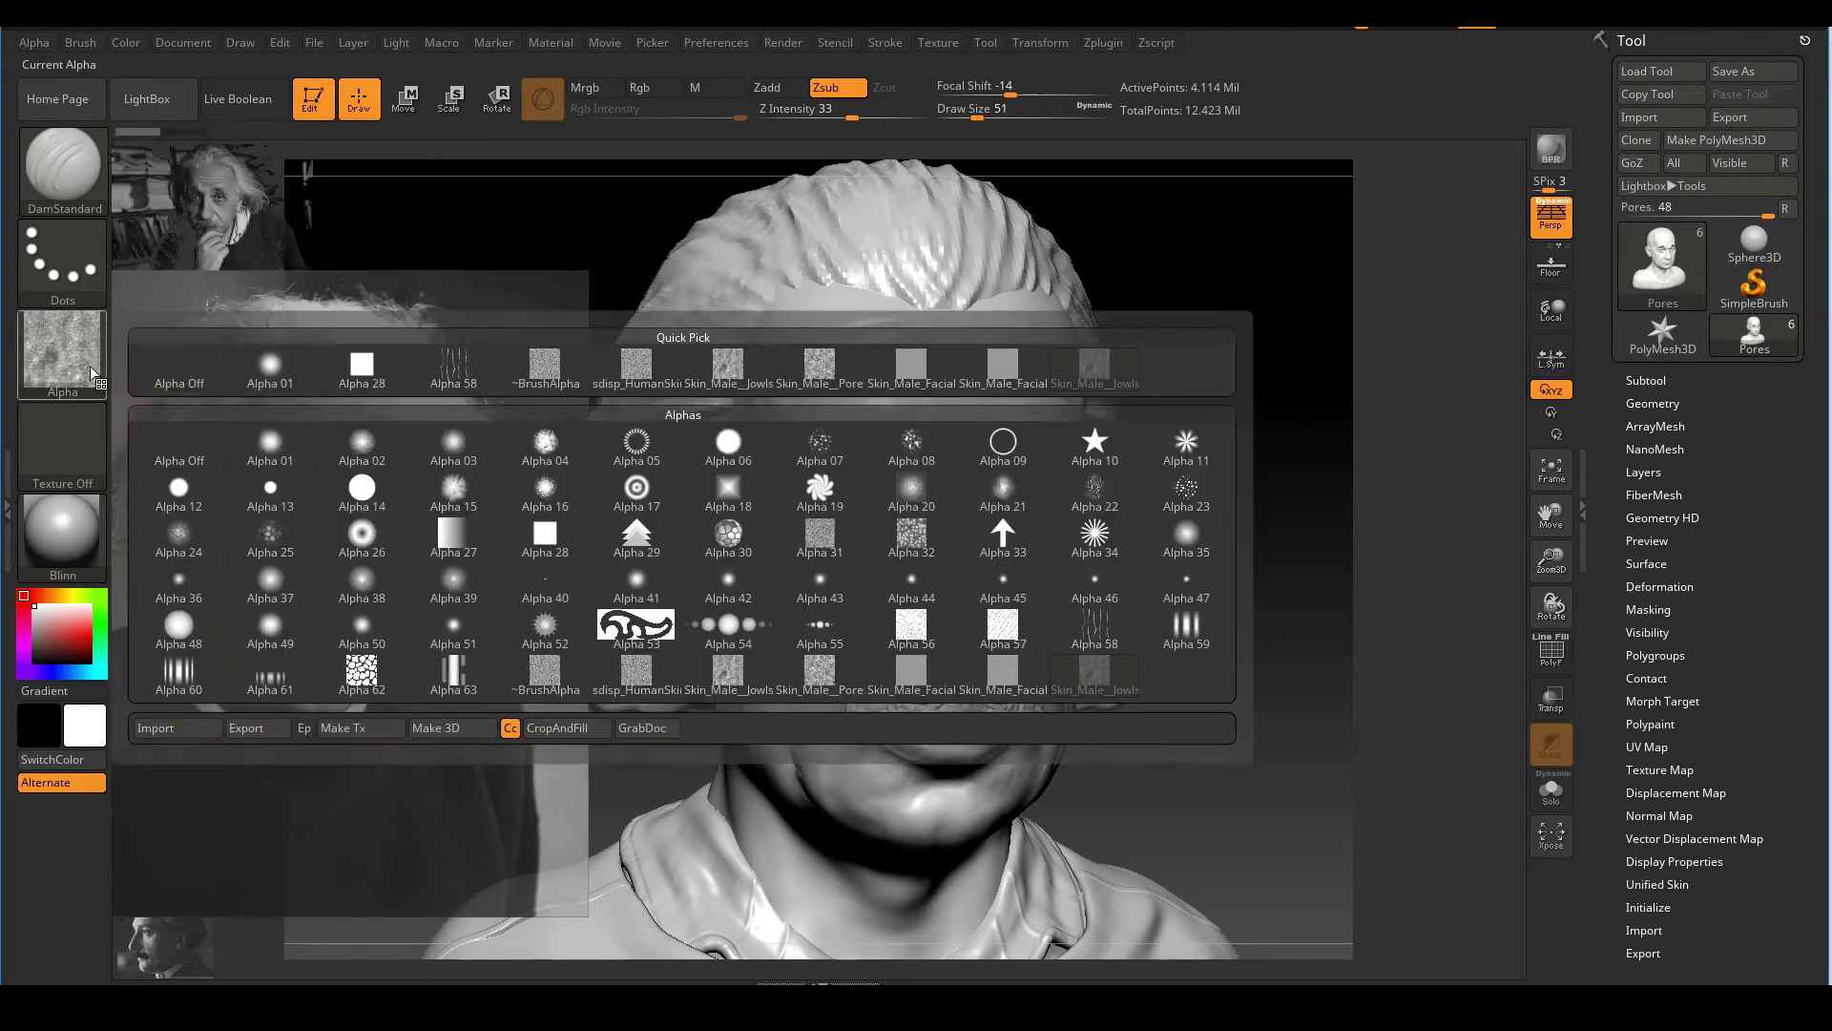
{"action": "left_click", "coordinate": [76, 358]}
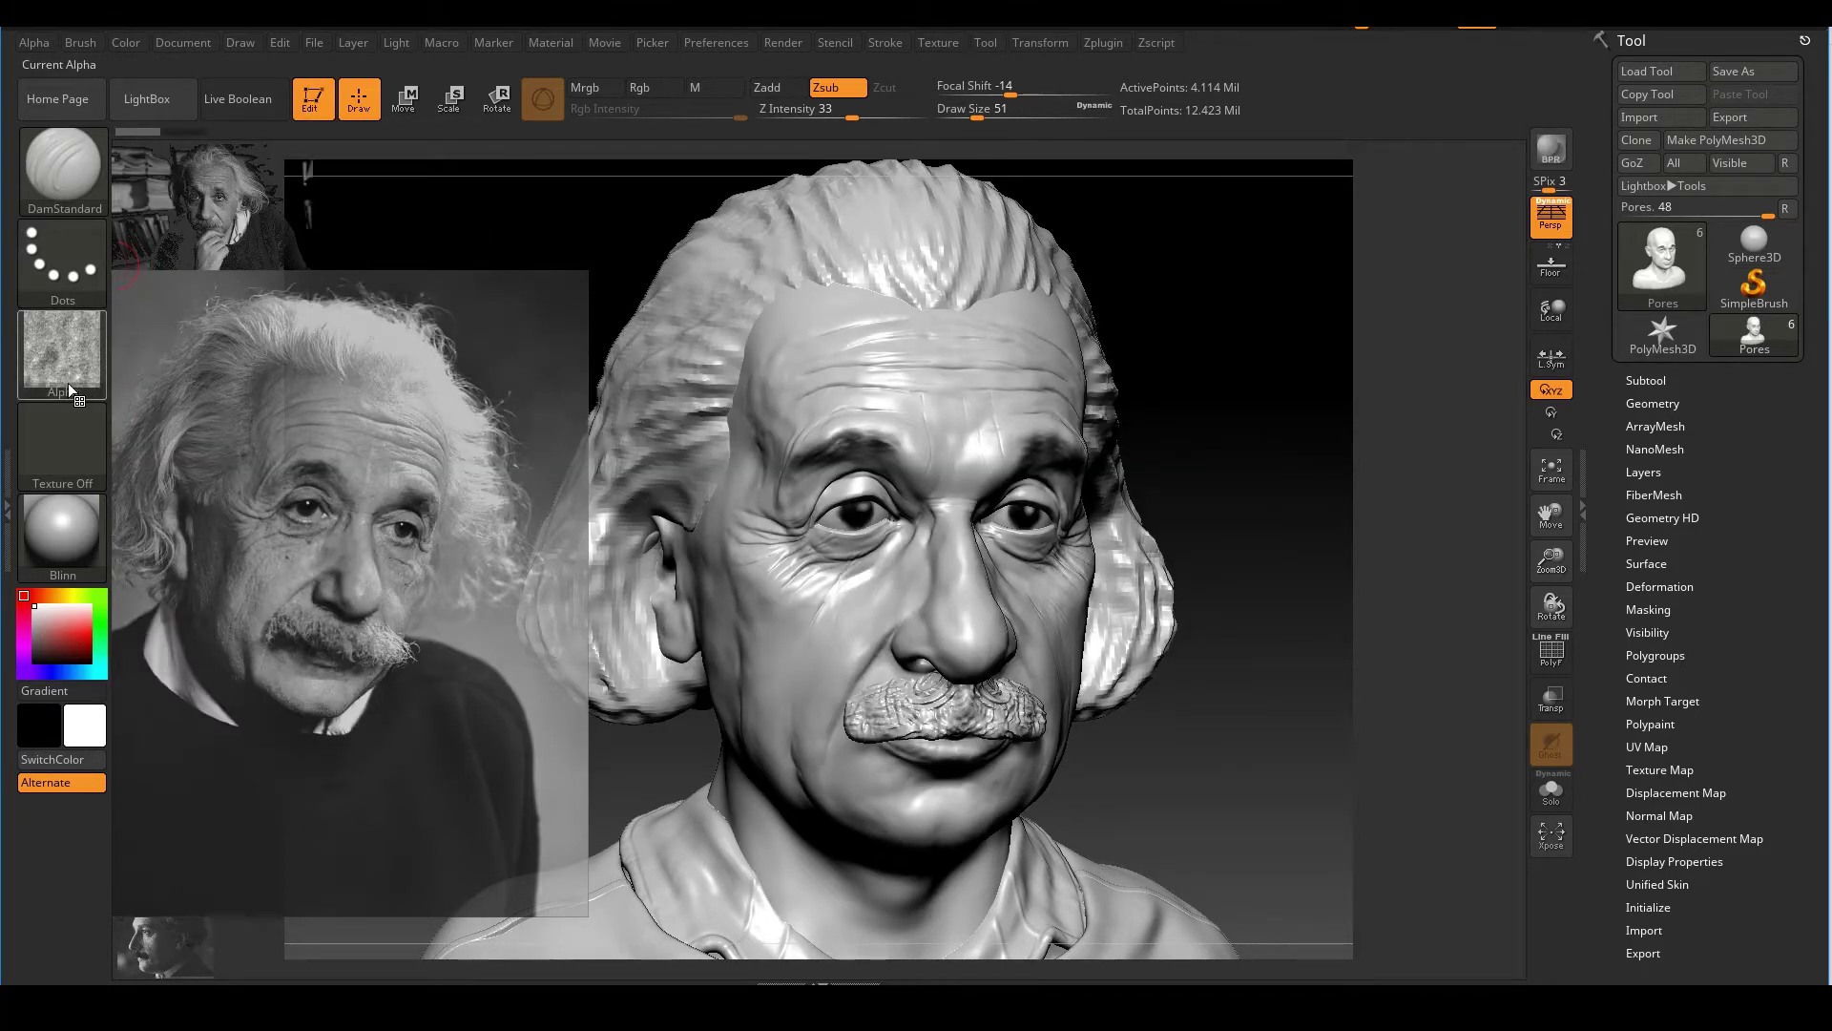
Set the DamStandard brush's stroke to DragRect and choose ~BrushAlpha as its alpha
{"action": "mouse_move", "coordinate": [66, 383]}
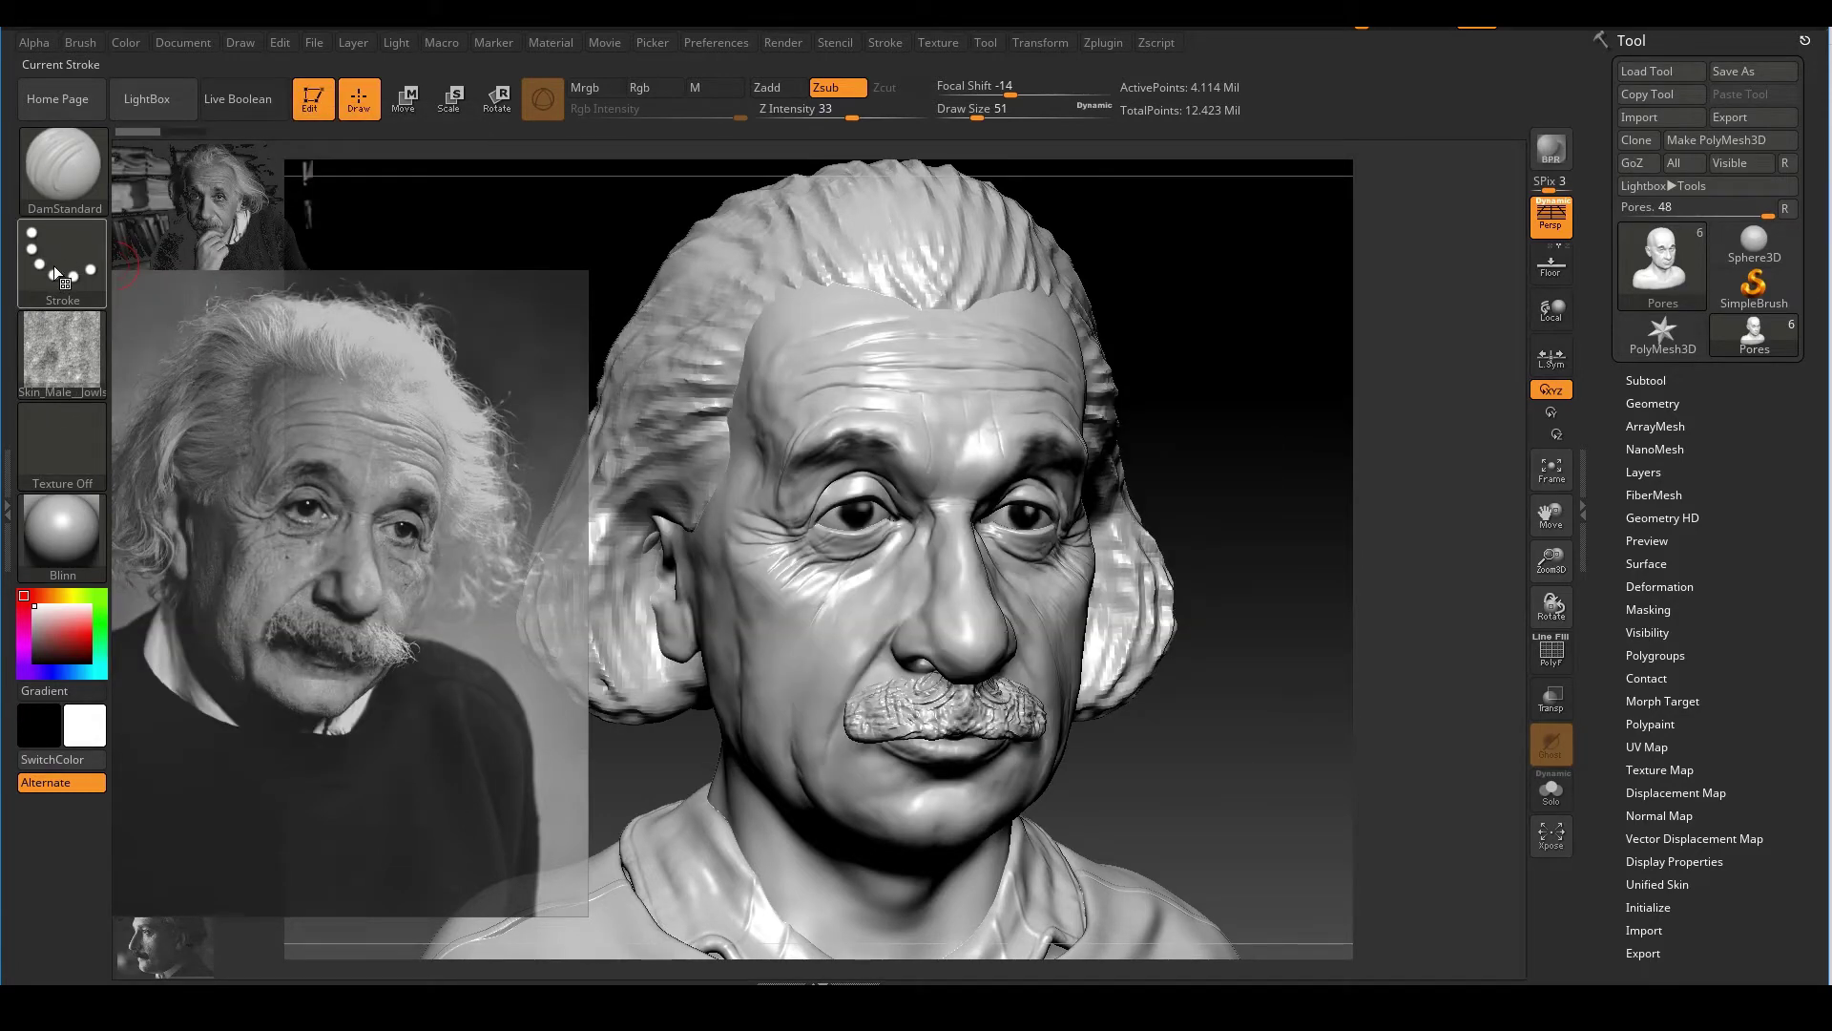
{"action": "left_click", "coordinate": [52, 270]}
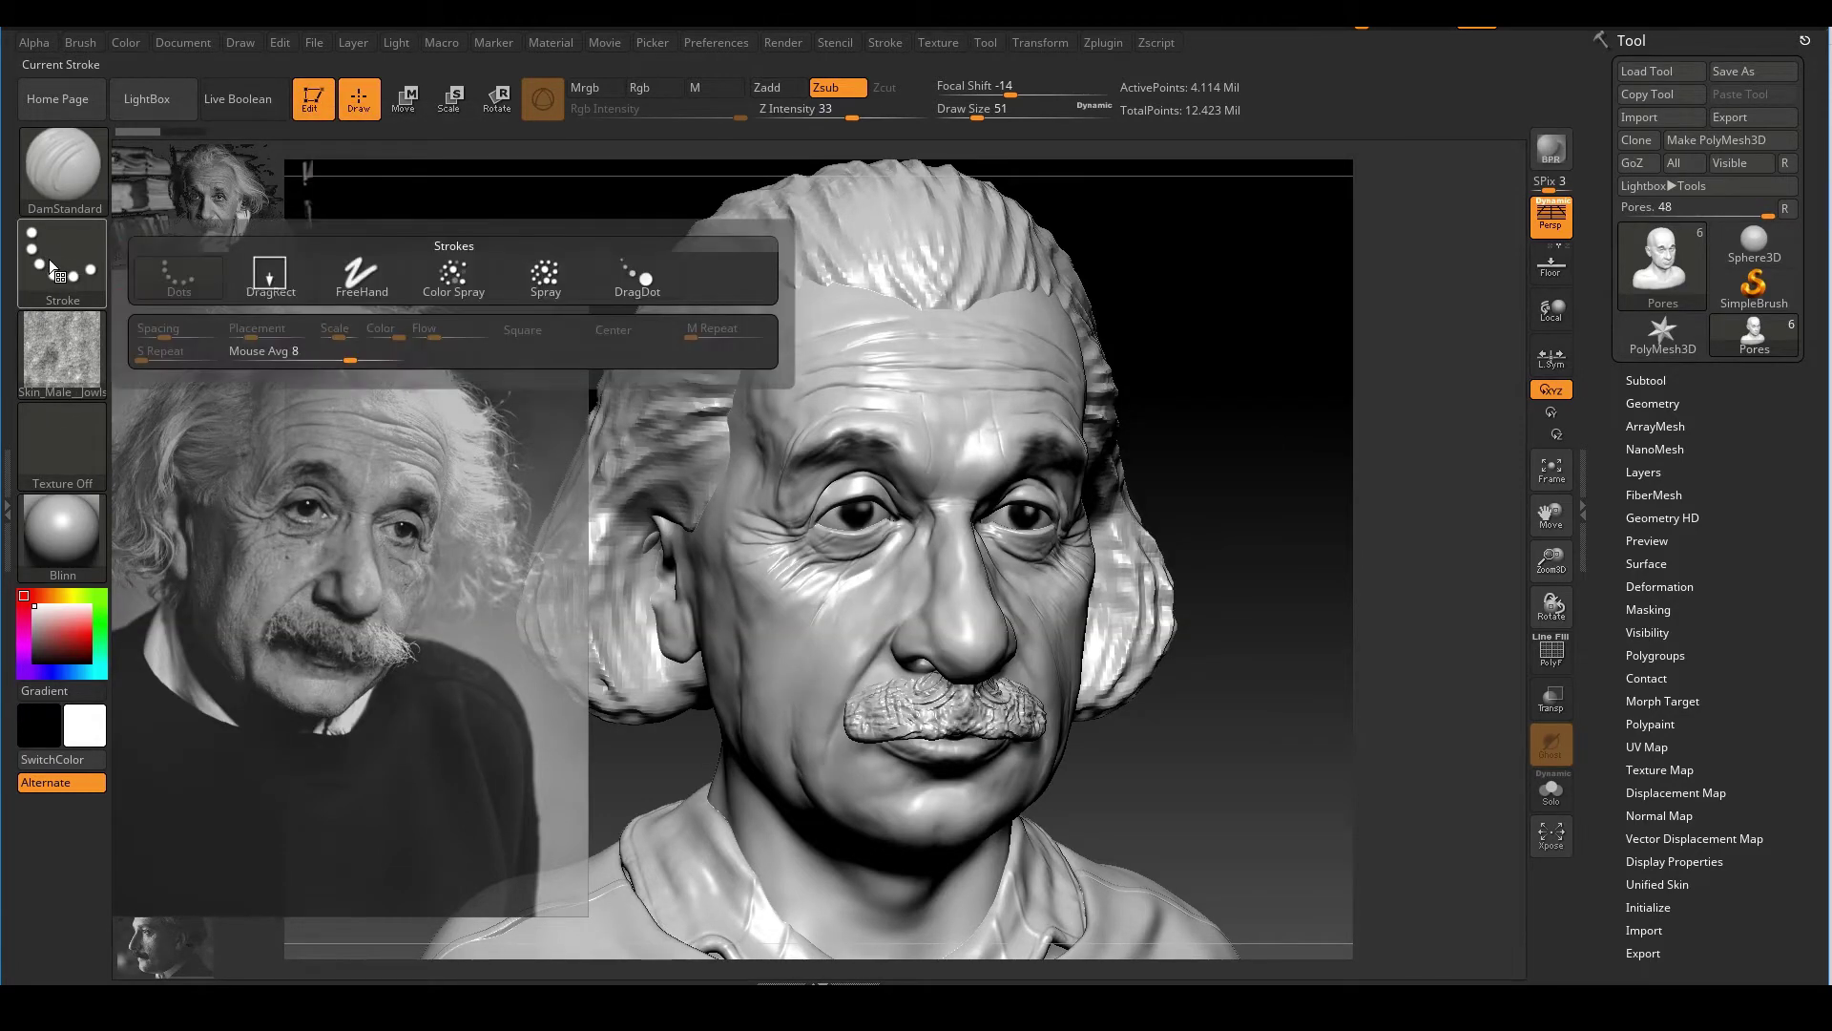
{"action": "mouse_move", "coordinate": [270, 287]}
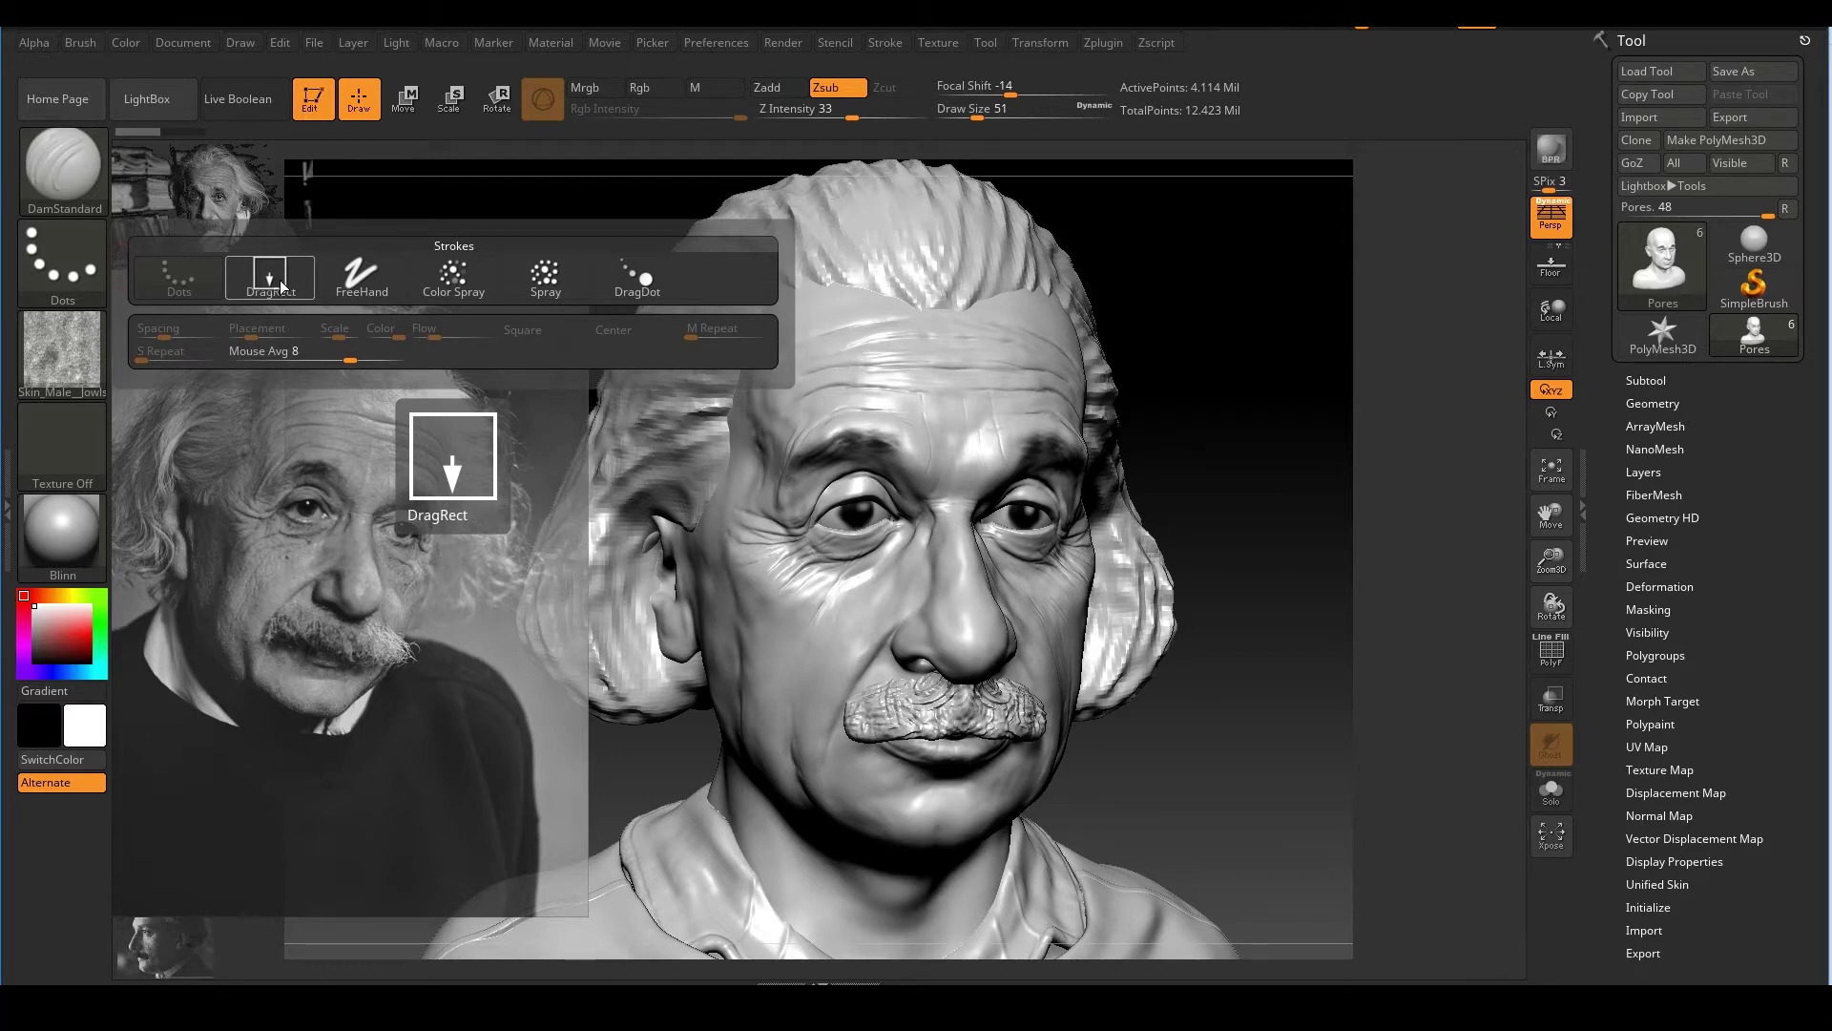
{"action": "left_click", "coordinate": [276, 282]}
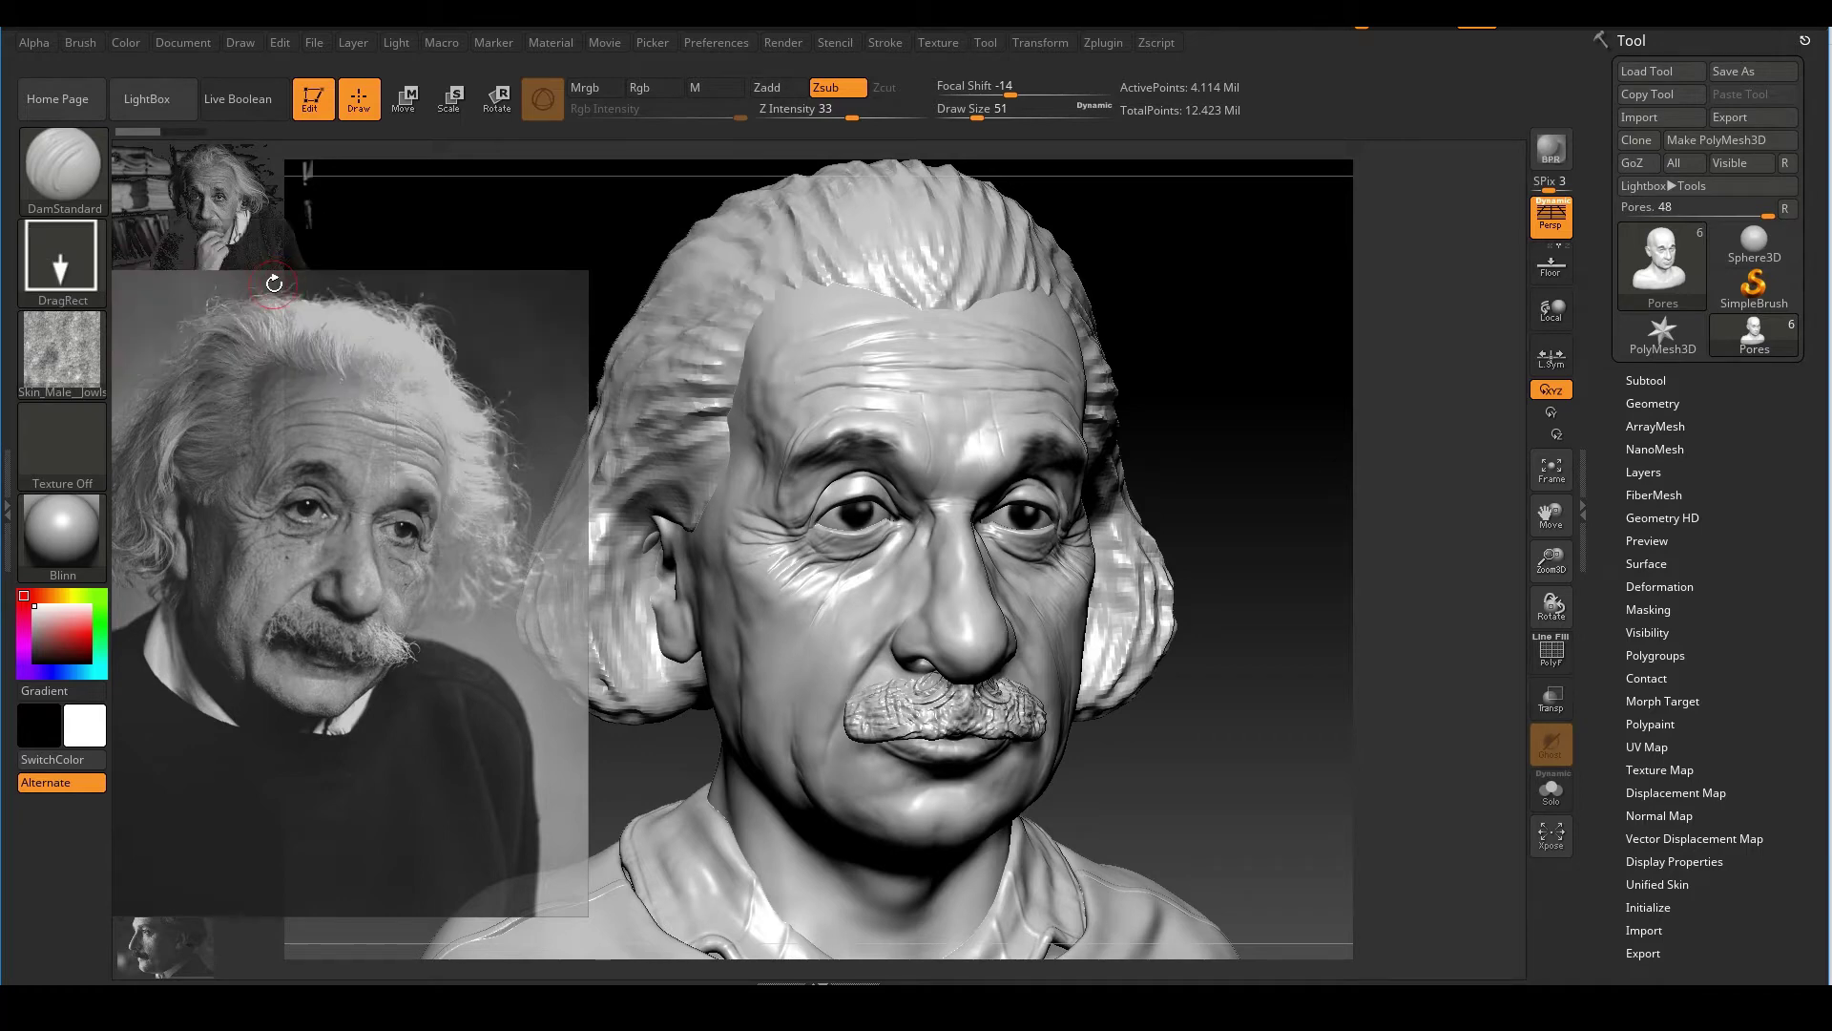
{"action": "left_click", "coordinate": [59, 363]}
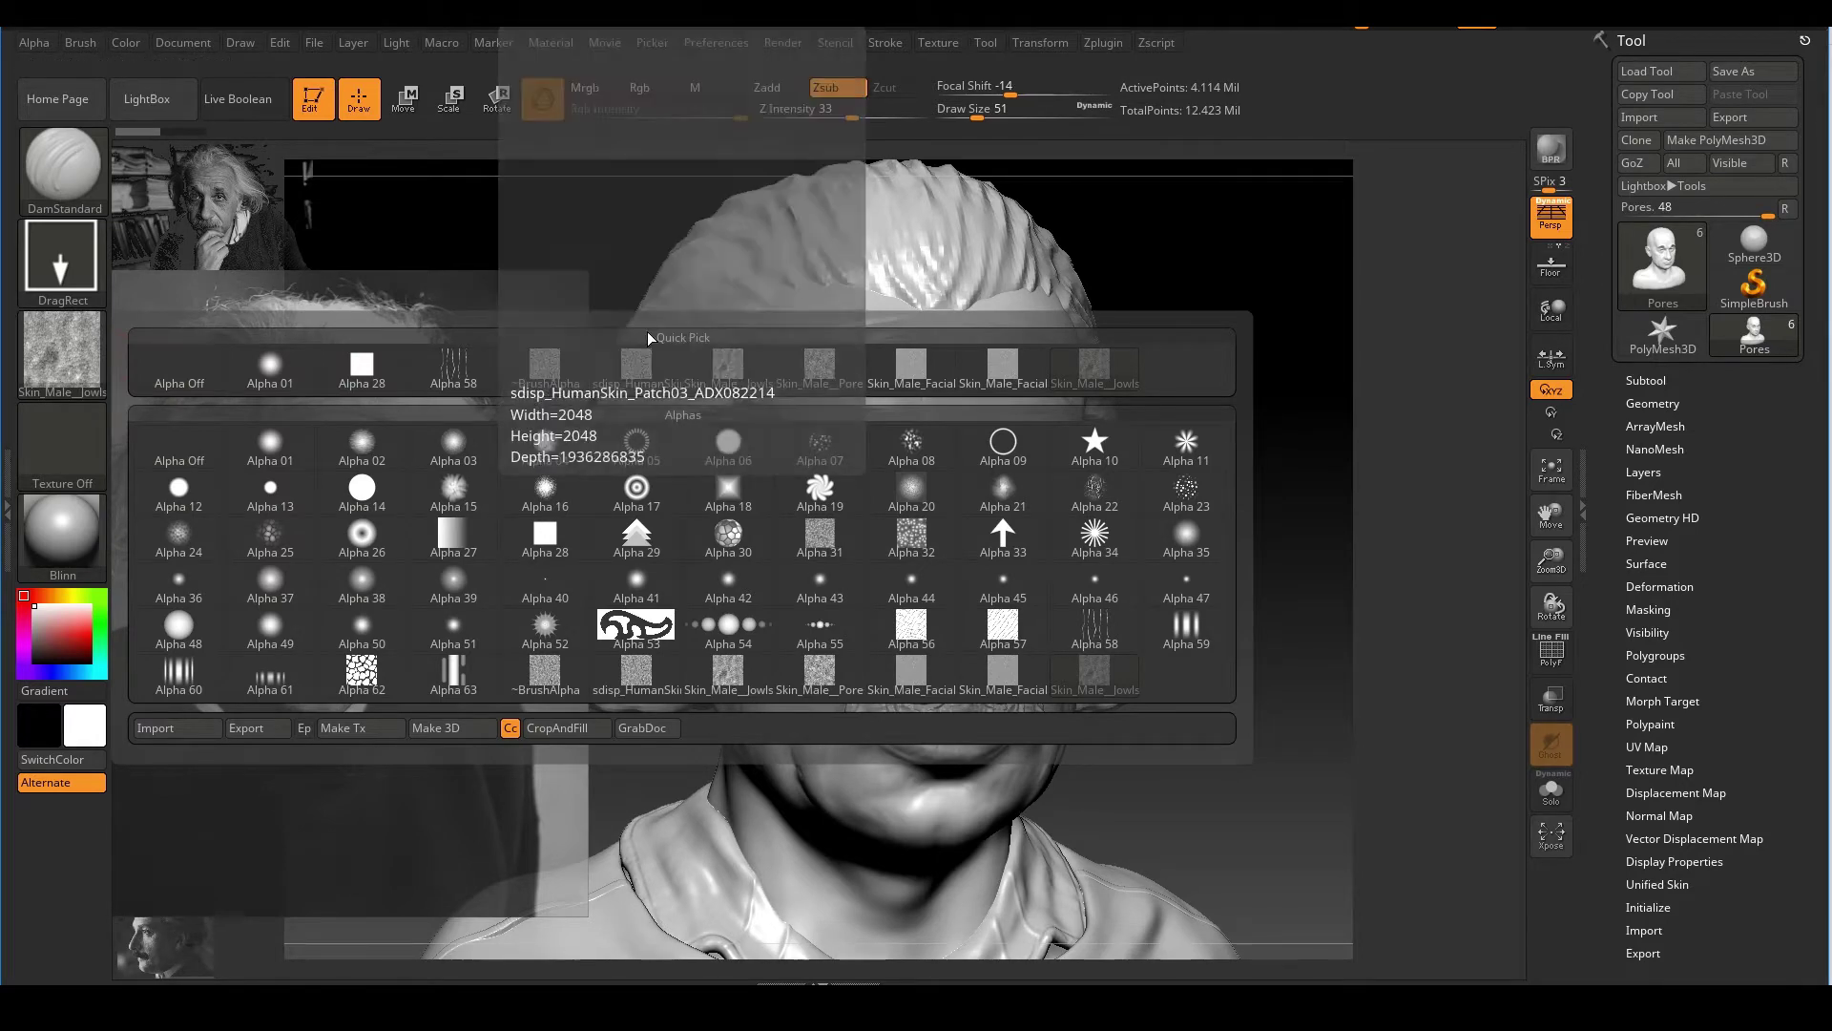
{"action": "left_click", "coordinate": [563, 383]}
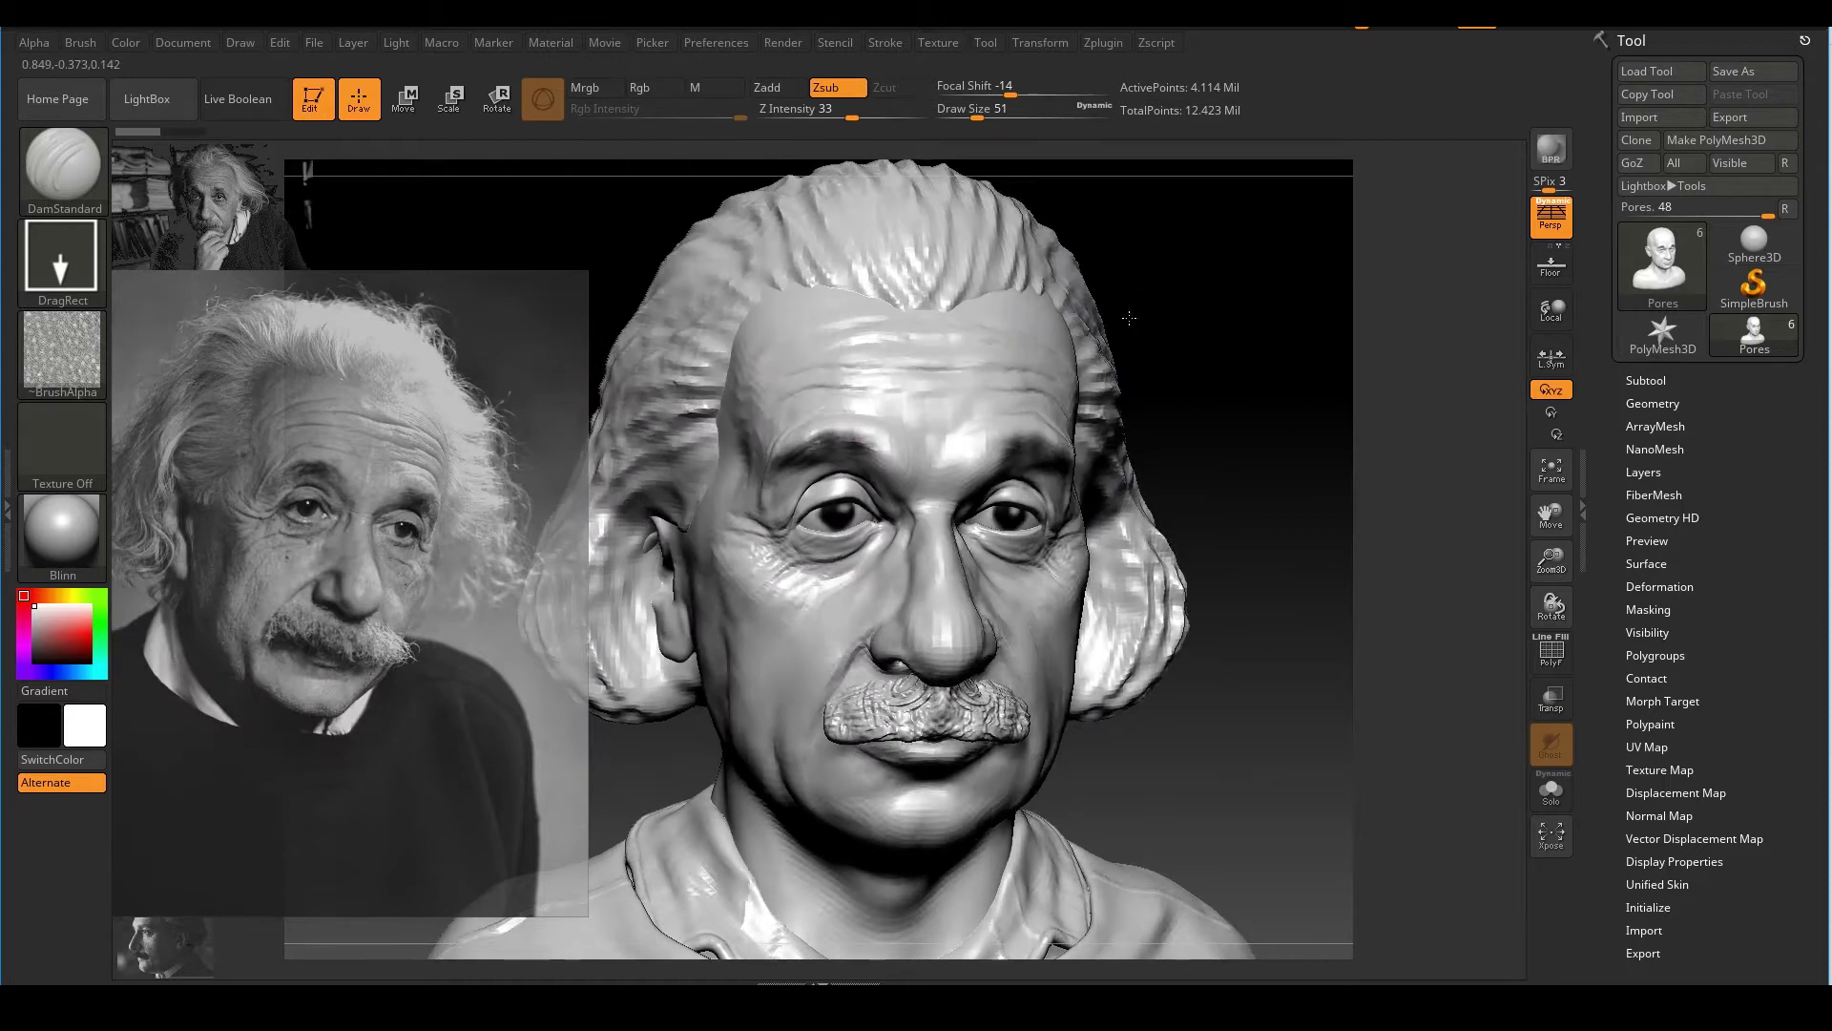
Set the brush draw size to 62 for detailing the forehead
{"action": "right_click_drag", "start_coordinate": [1035, 302], "coordinate": [1160, 217], "text": "ctrl"}
{"action": "mouse_move", "coordinate": [1159, 217]}
{"action": "right_mouse_down", "text": "alt"}
{"action": "mouse_move", "coordinate": [1118, 412]}
{"action": "mouse_move", "coordinate": [1320, 380]}
{"action": "mouse_move", "coordinate": [1496, 300]}
{"action": "right_mouse_up", "text": "alt"}
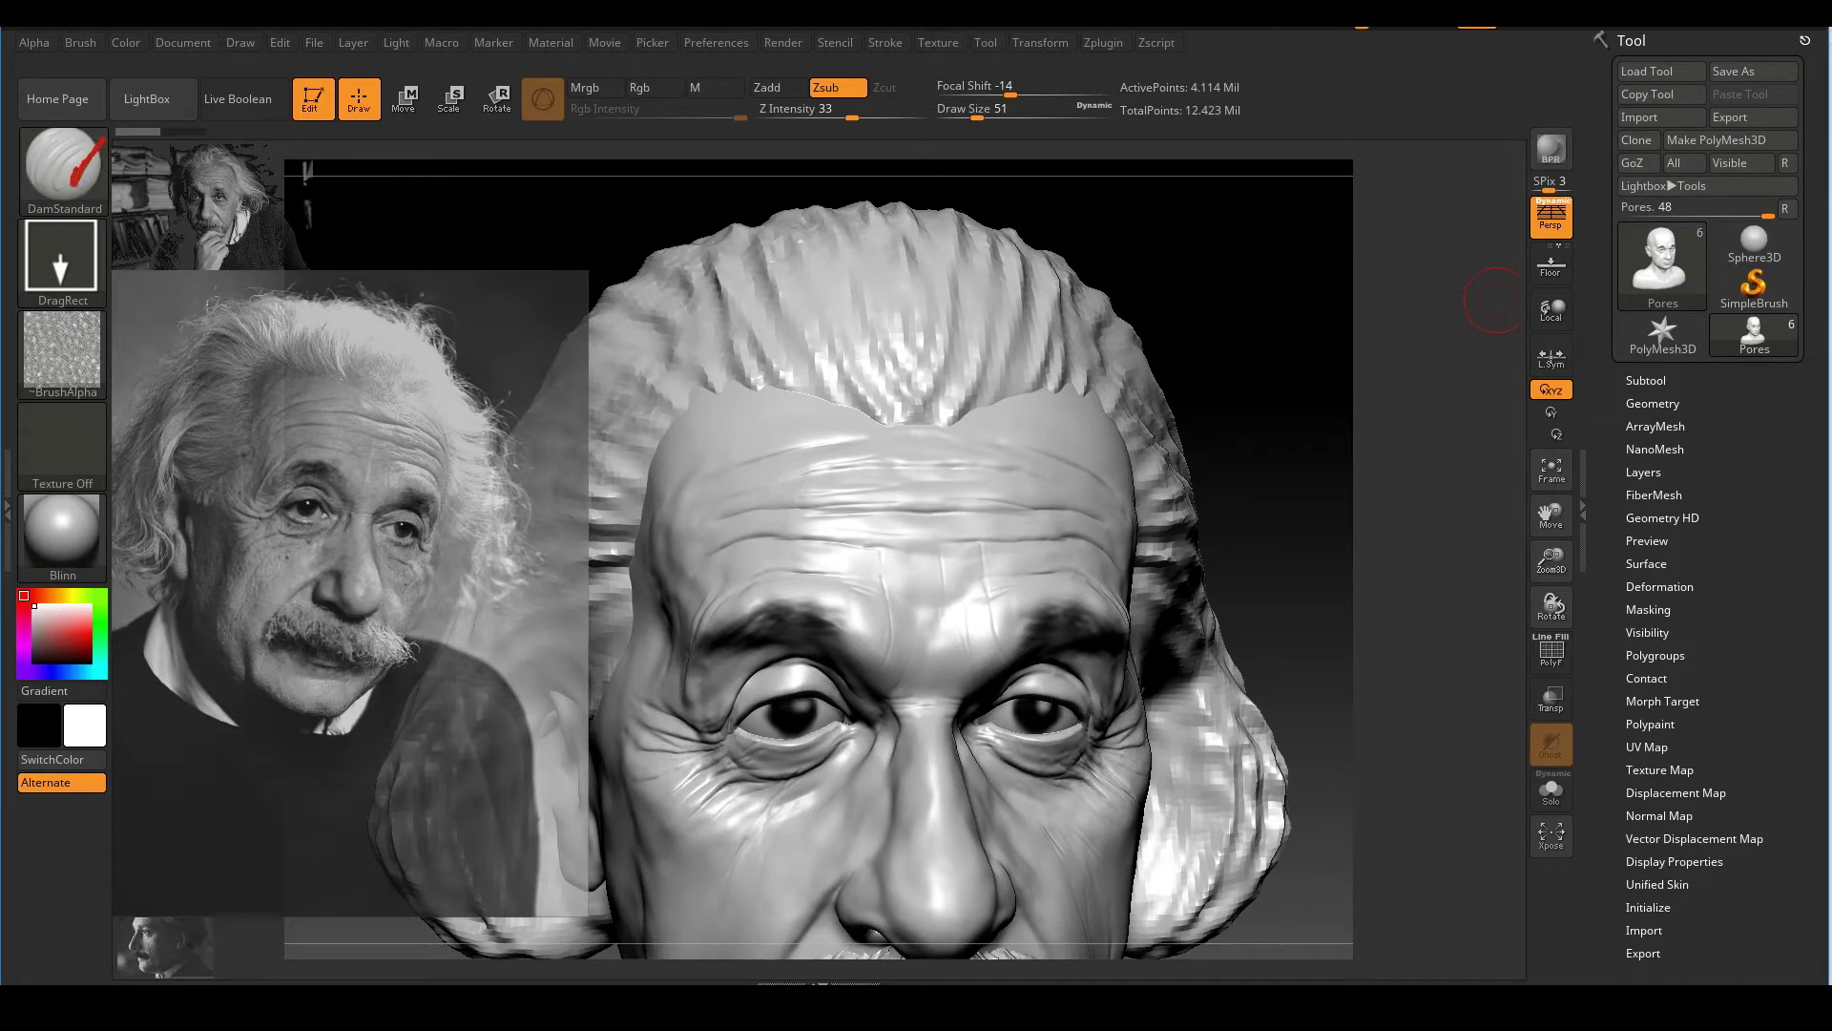
{"action": "right_click_drag", "start_coordinate": [1149, 267], "coordinate": [1235, 270]}
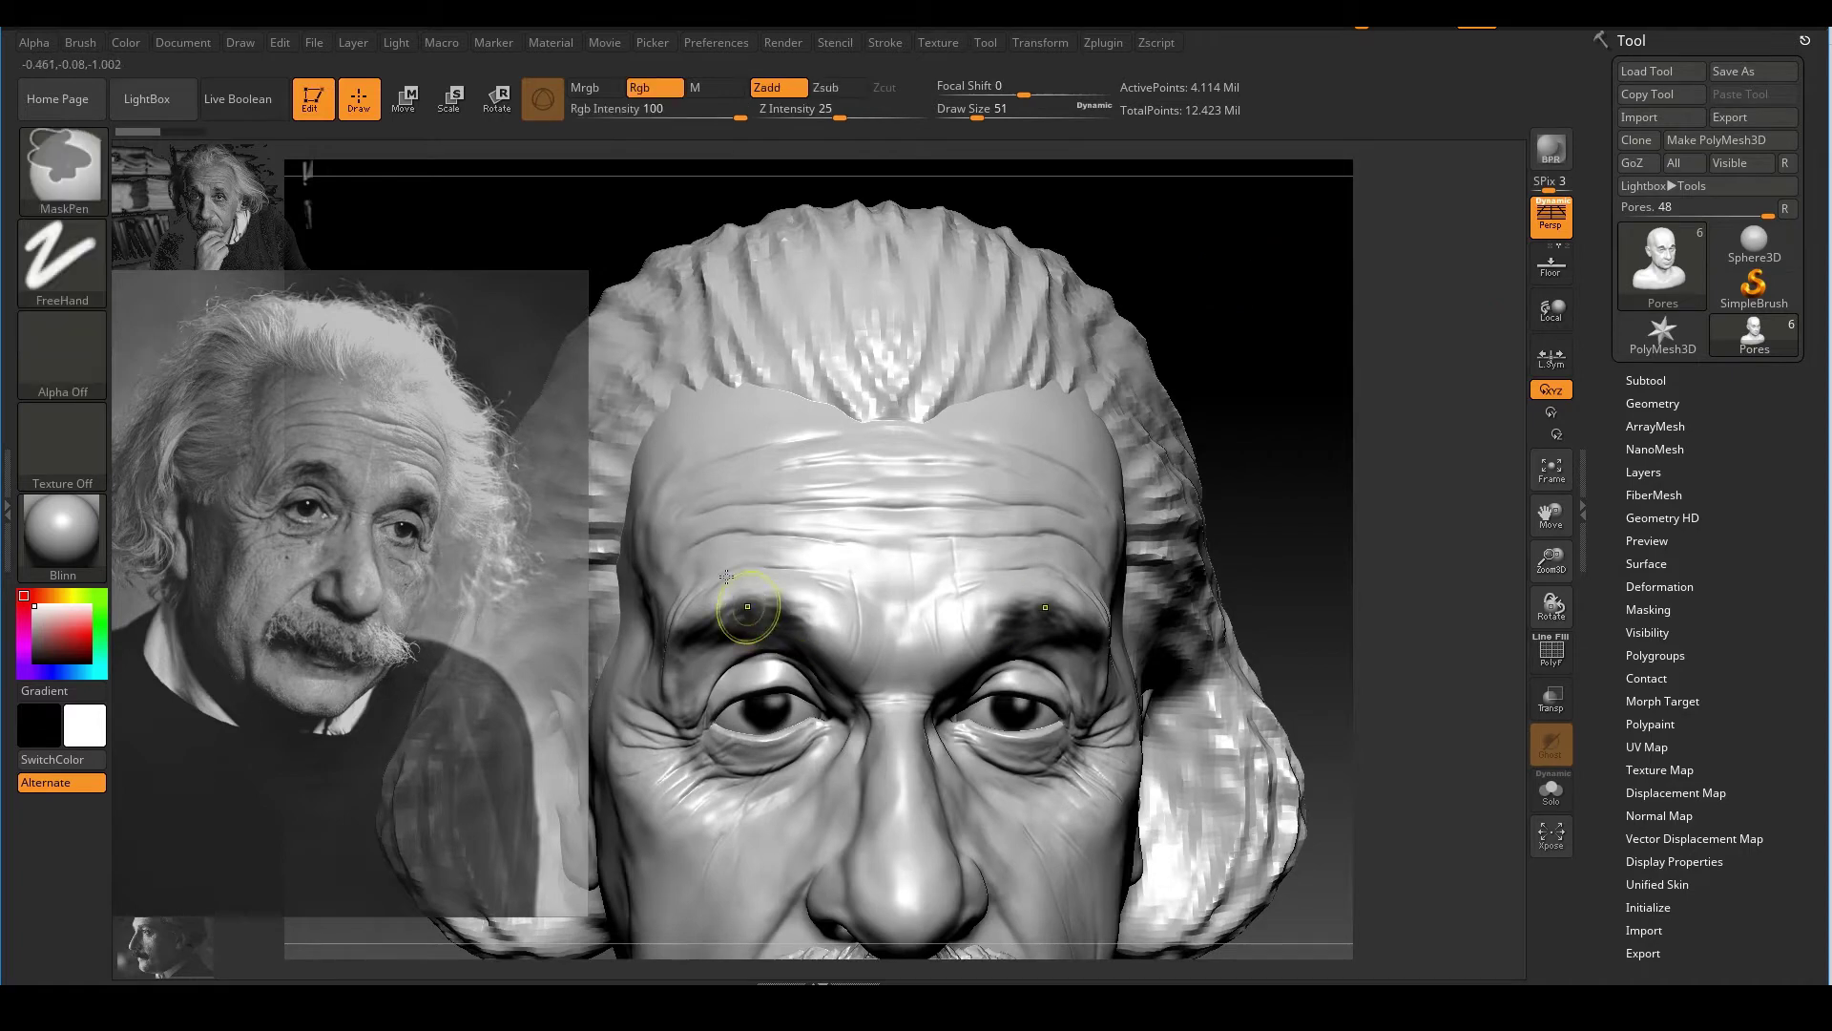
{"action": "key", "text": "s"}
{"action": "left_click_drag", "start_coordinate": [807, 488], "coordinate": [807, 502]}
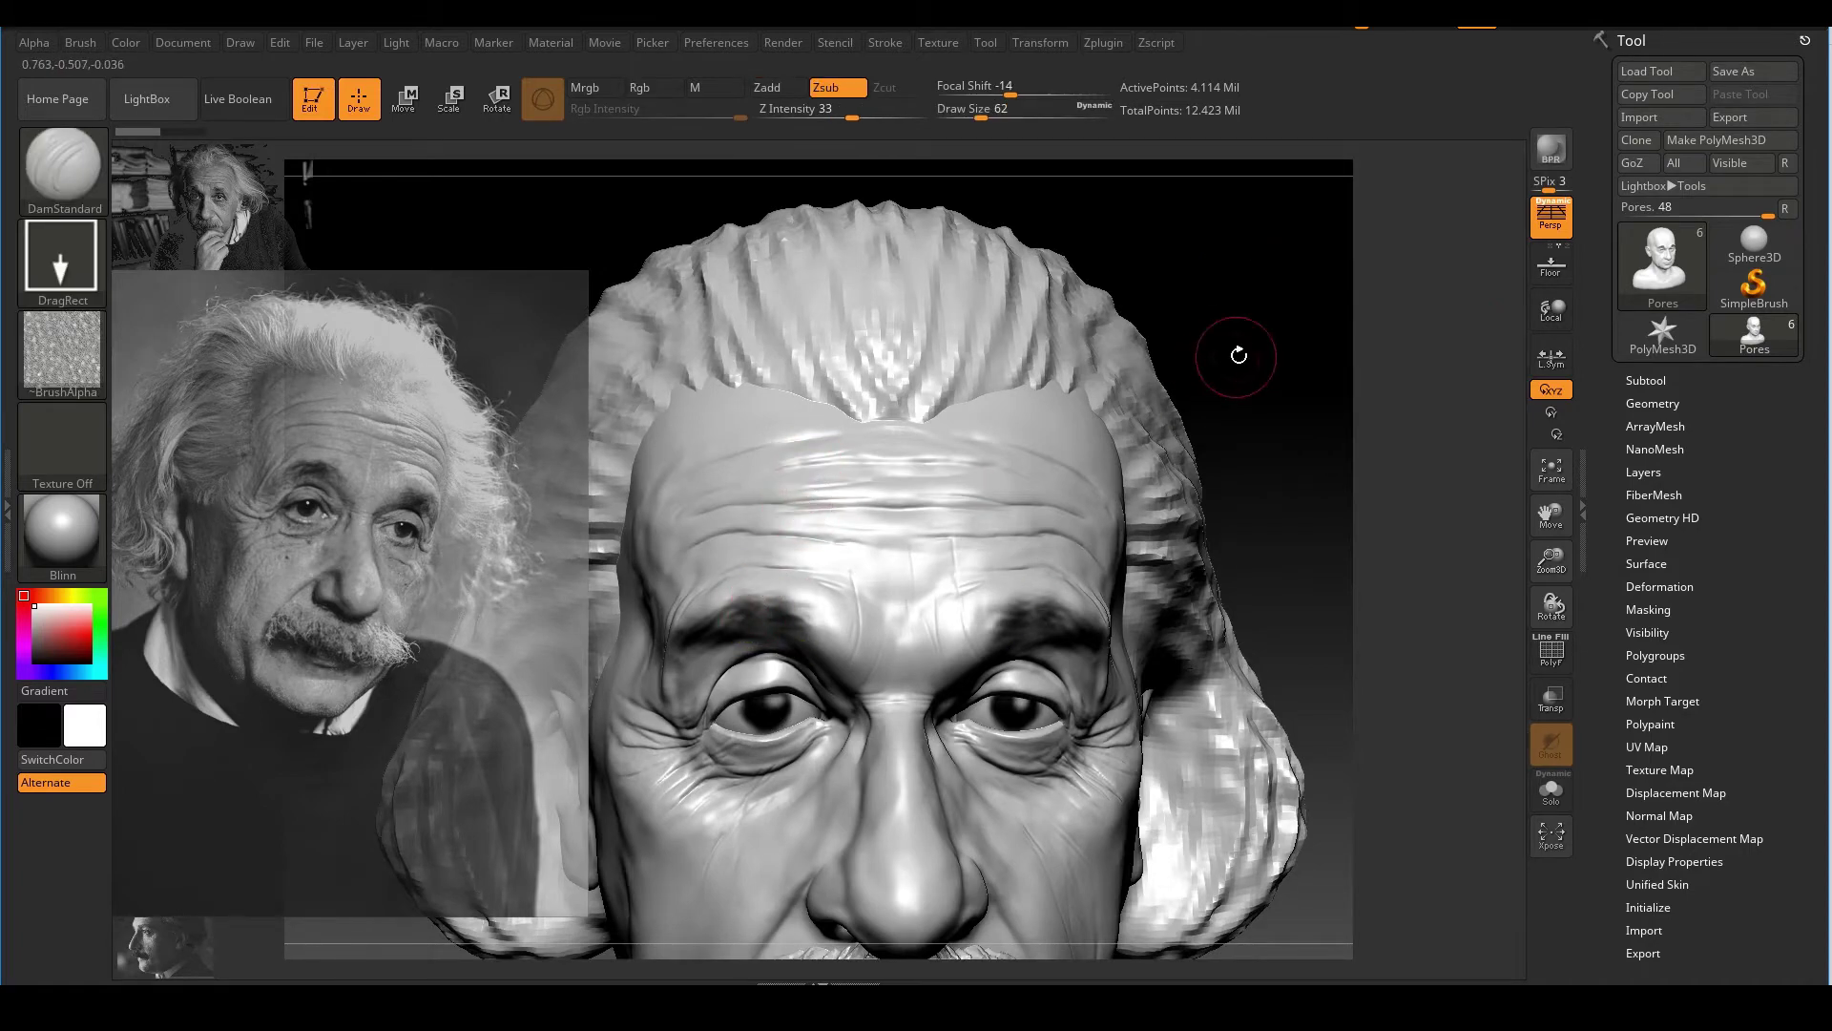
Stamp a patch of the skin alpha symmetrically across the wrinkles on both sides of the forehead
{"action": "left_click_drag", "start_coordinate": [1243, 355], "coordinate": [1145, 400]}
{"action": "left_click_drag", "start_coordinate": [897, 512], "coordinate": [996, 513]}
{"action": "left_click_drag", "start_coordinate": [1288, 428], "coordinate": [1274, 441]}
{"action": "right_click_drag", "start_coordinate": [1273, 441], "coordinate": [1338, 444], "text": "ctrl"}
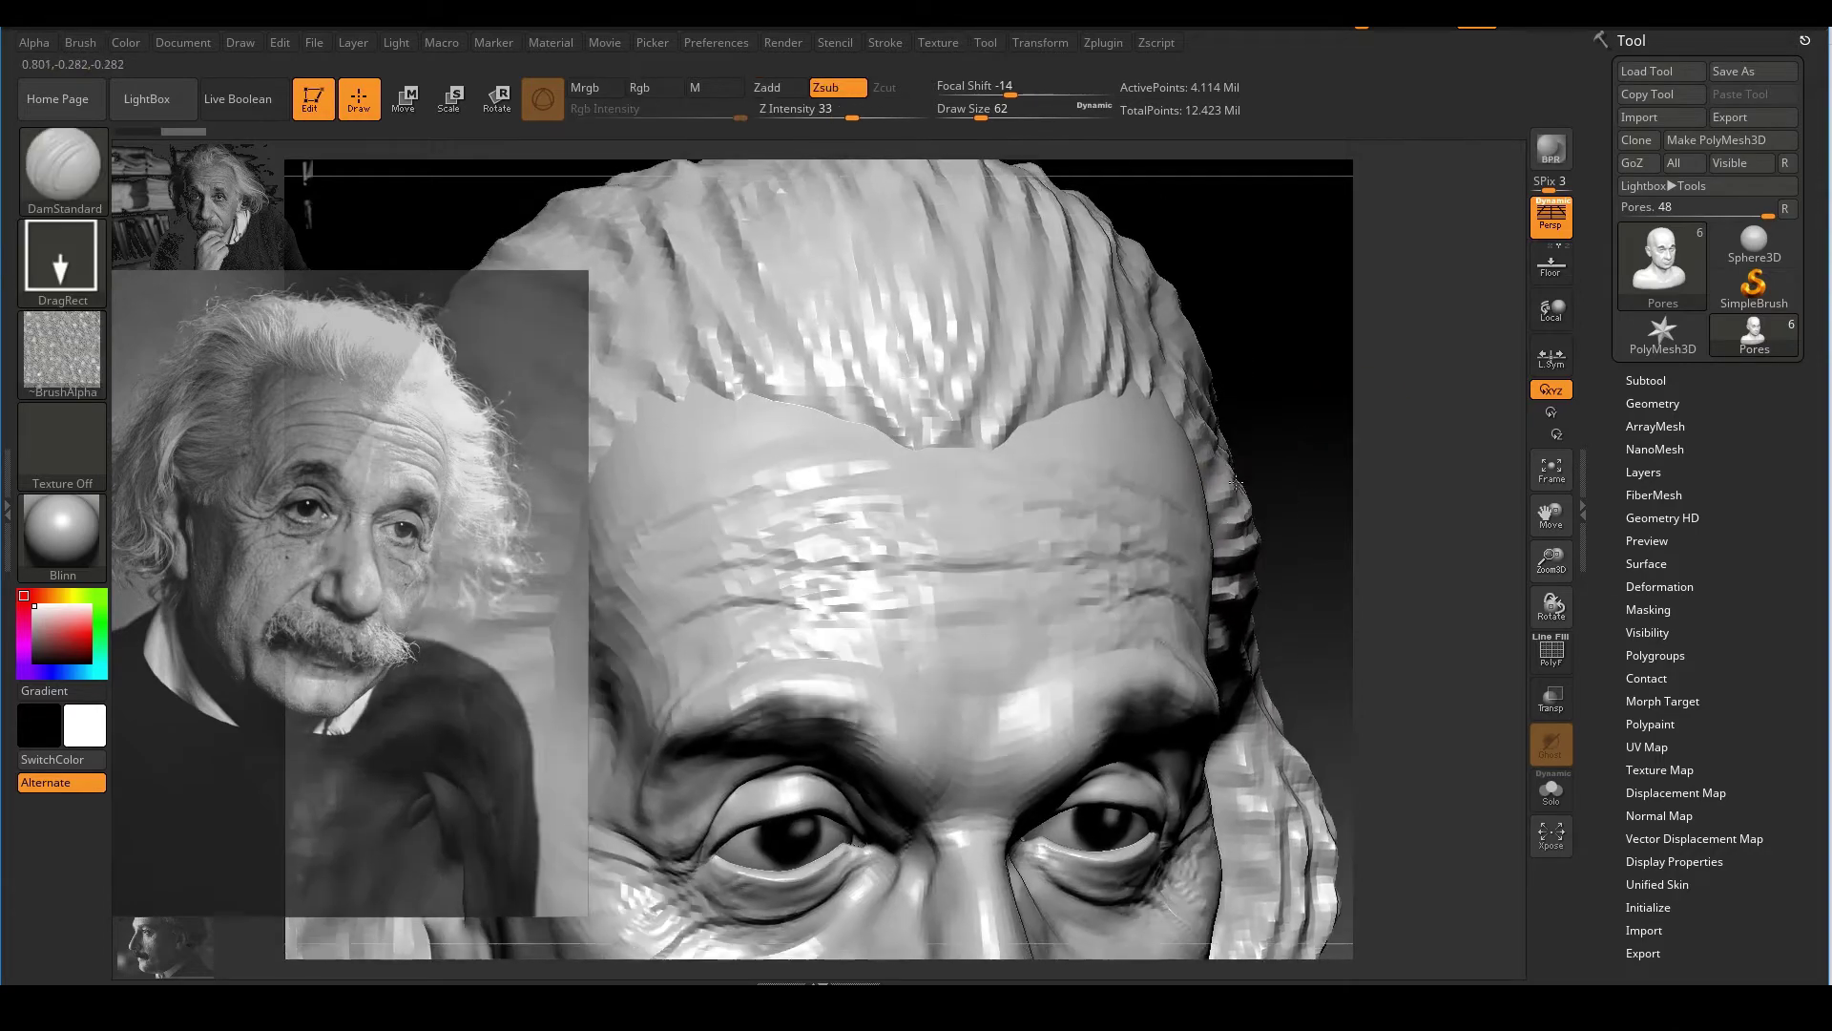
{"action": "left_click_drag", "start_coordinate": [1338, 444], "coordinate": [1300, 450]}
{"action": "left_click_drag", "start_coordinate": [1337, 379], "coordinate": [1374, 478]}
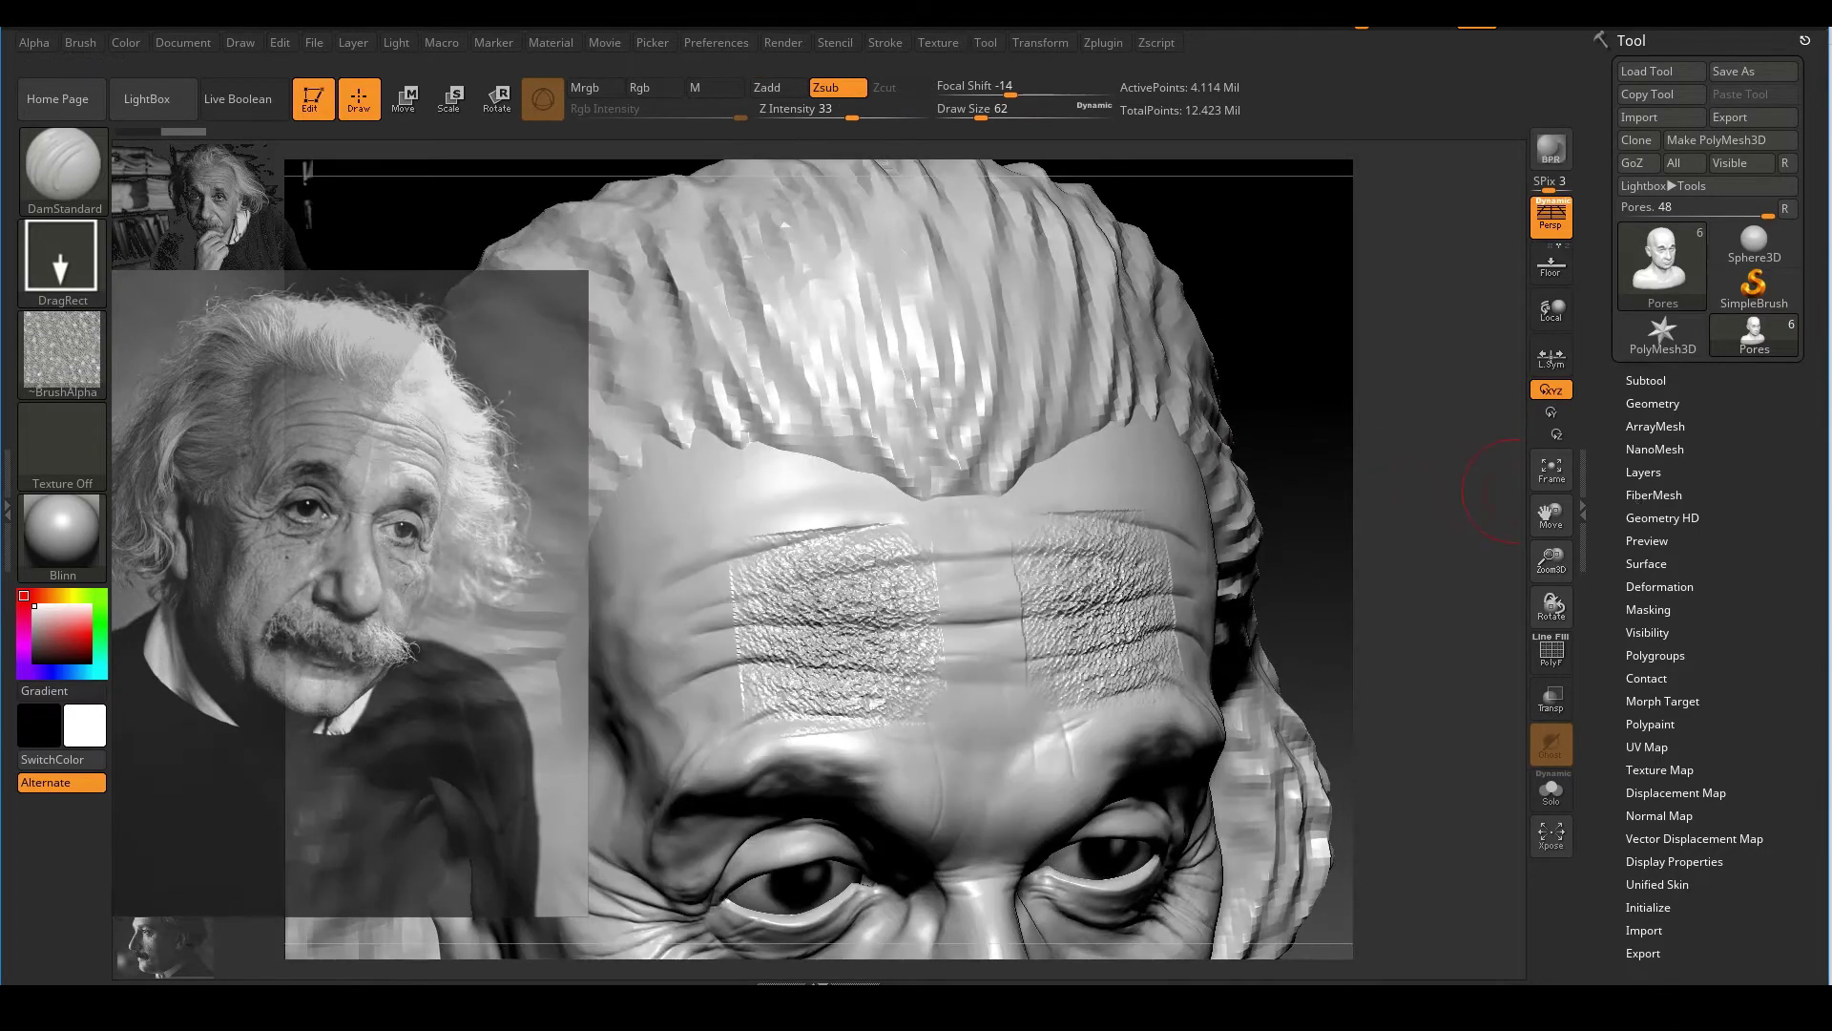
{"action": "left_click_drag", "start_coordinate": [775, 531], "coordinate": [897, 524]}
{"action": "mouse_move", "coordinate": [733, 564]}
{"action": "left_mouse_down"}
{"action": "mouse_move", "coordinate": [740, 710]}
{"action": "mouse_move", "coordinate": [913, 733]}
{"action": "left_mouse_up"}
{"action": "left_click_drag", "start_coordinate": [933, 558], "coordinate": [954, 658]}
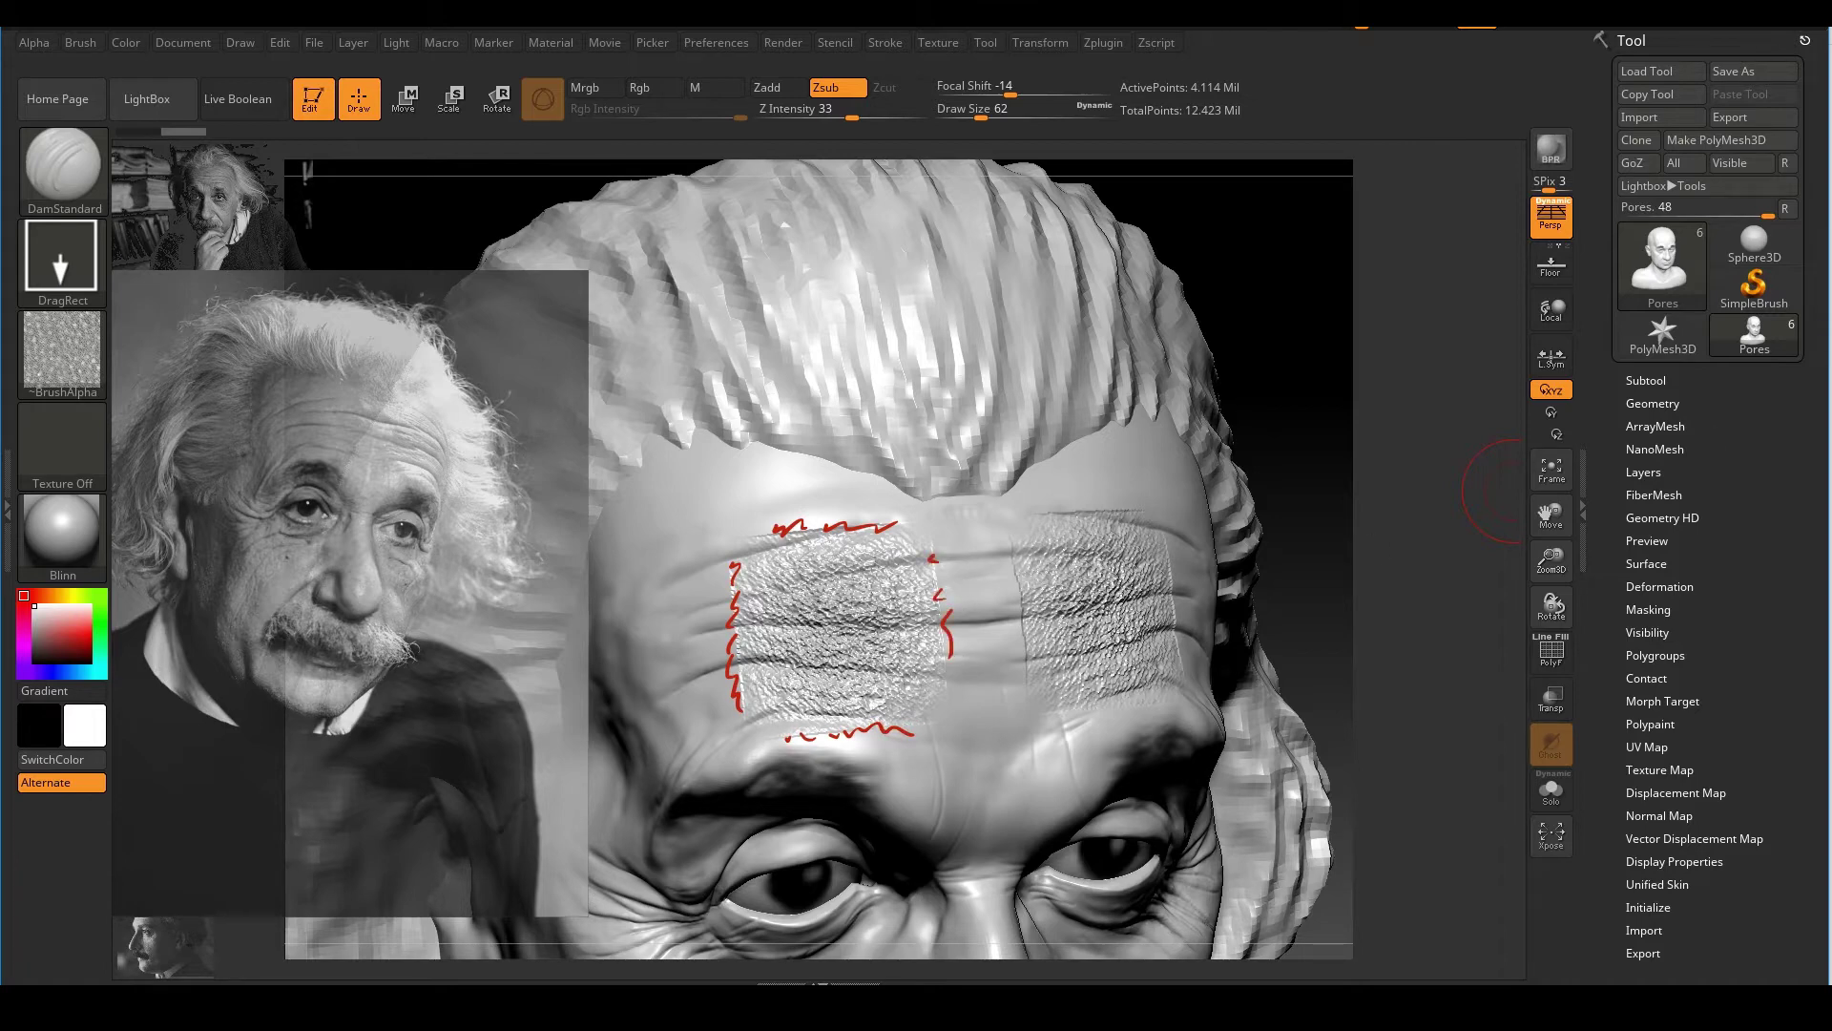
{"action": "key", "text": "Escape"}
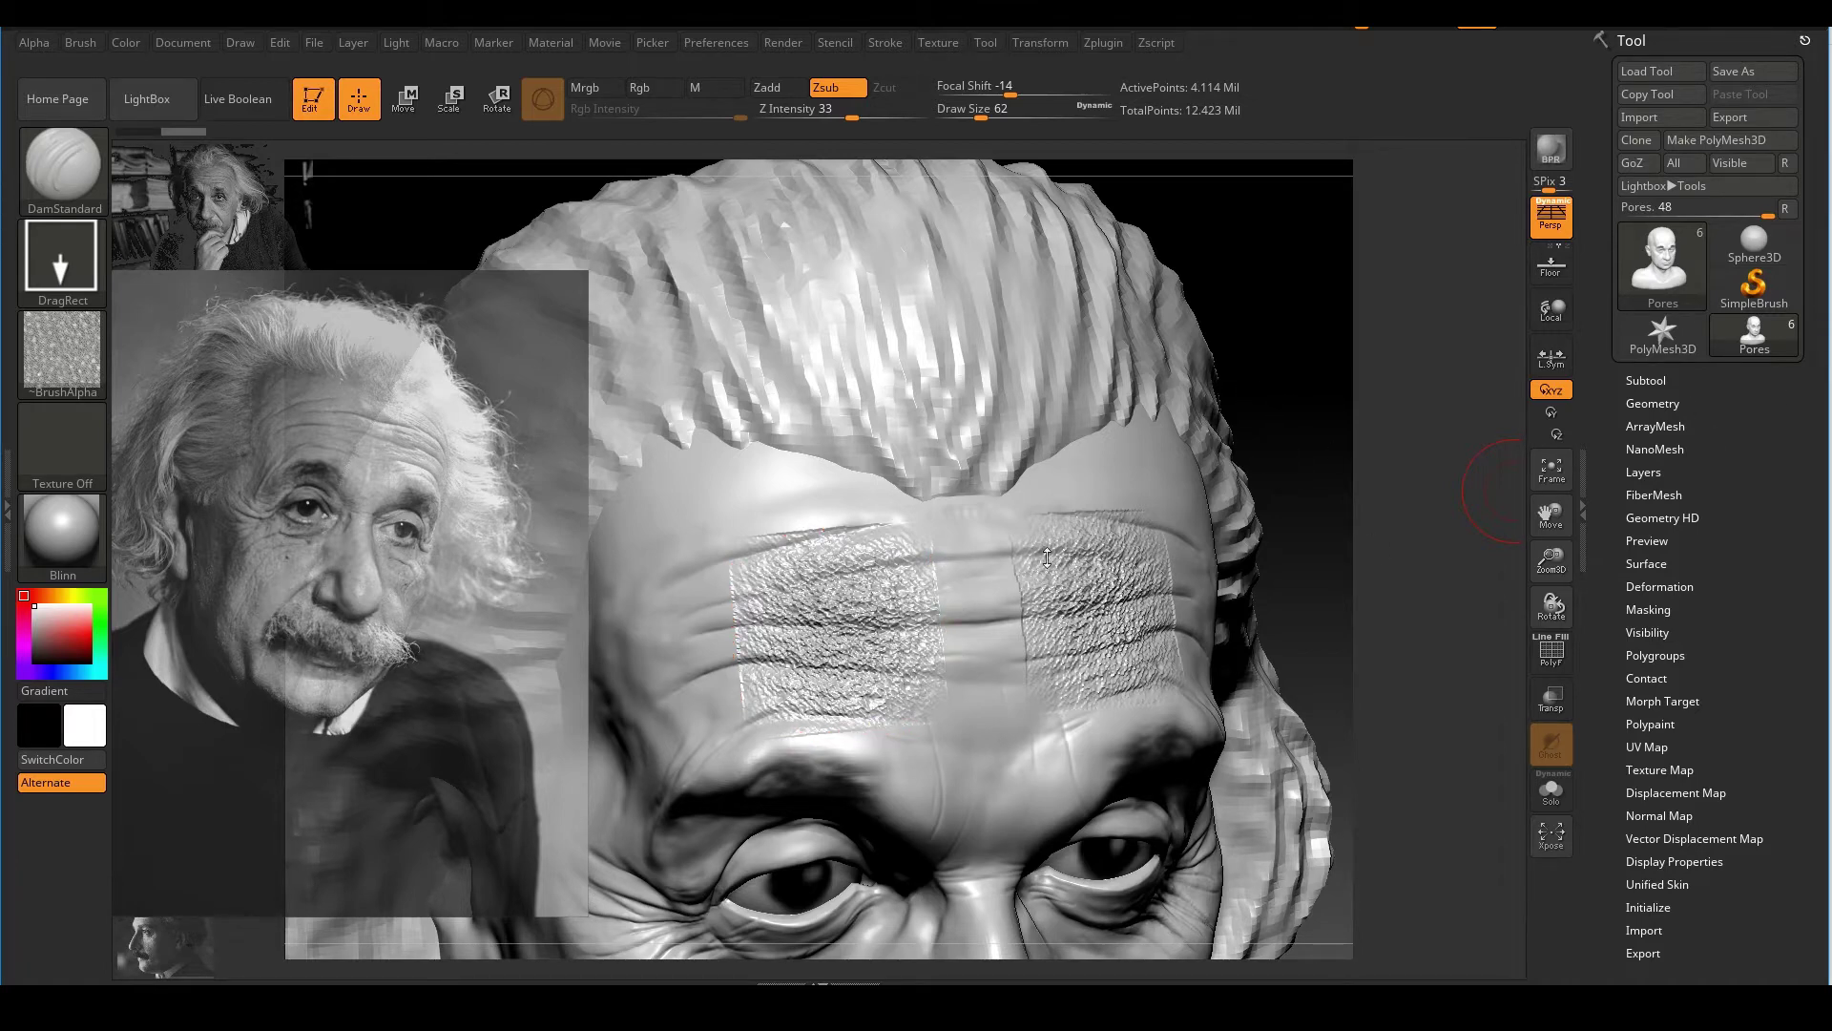
{"action": "mouse_move", "coordinate": [840, 611]}
{"action": "left_mouse_down"}
{"action": "mouse_move", "coordinate": [873, 677]}
{"action": "mouse_move", "coordinate": [825, 592]}
{"action": "mouse_move", "coordinate": [867, 644]}
{"action": "left_mouse_up"}
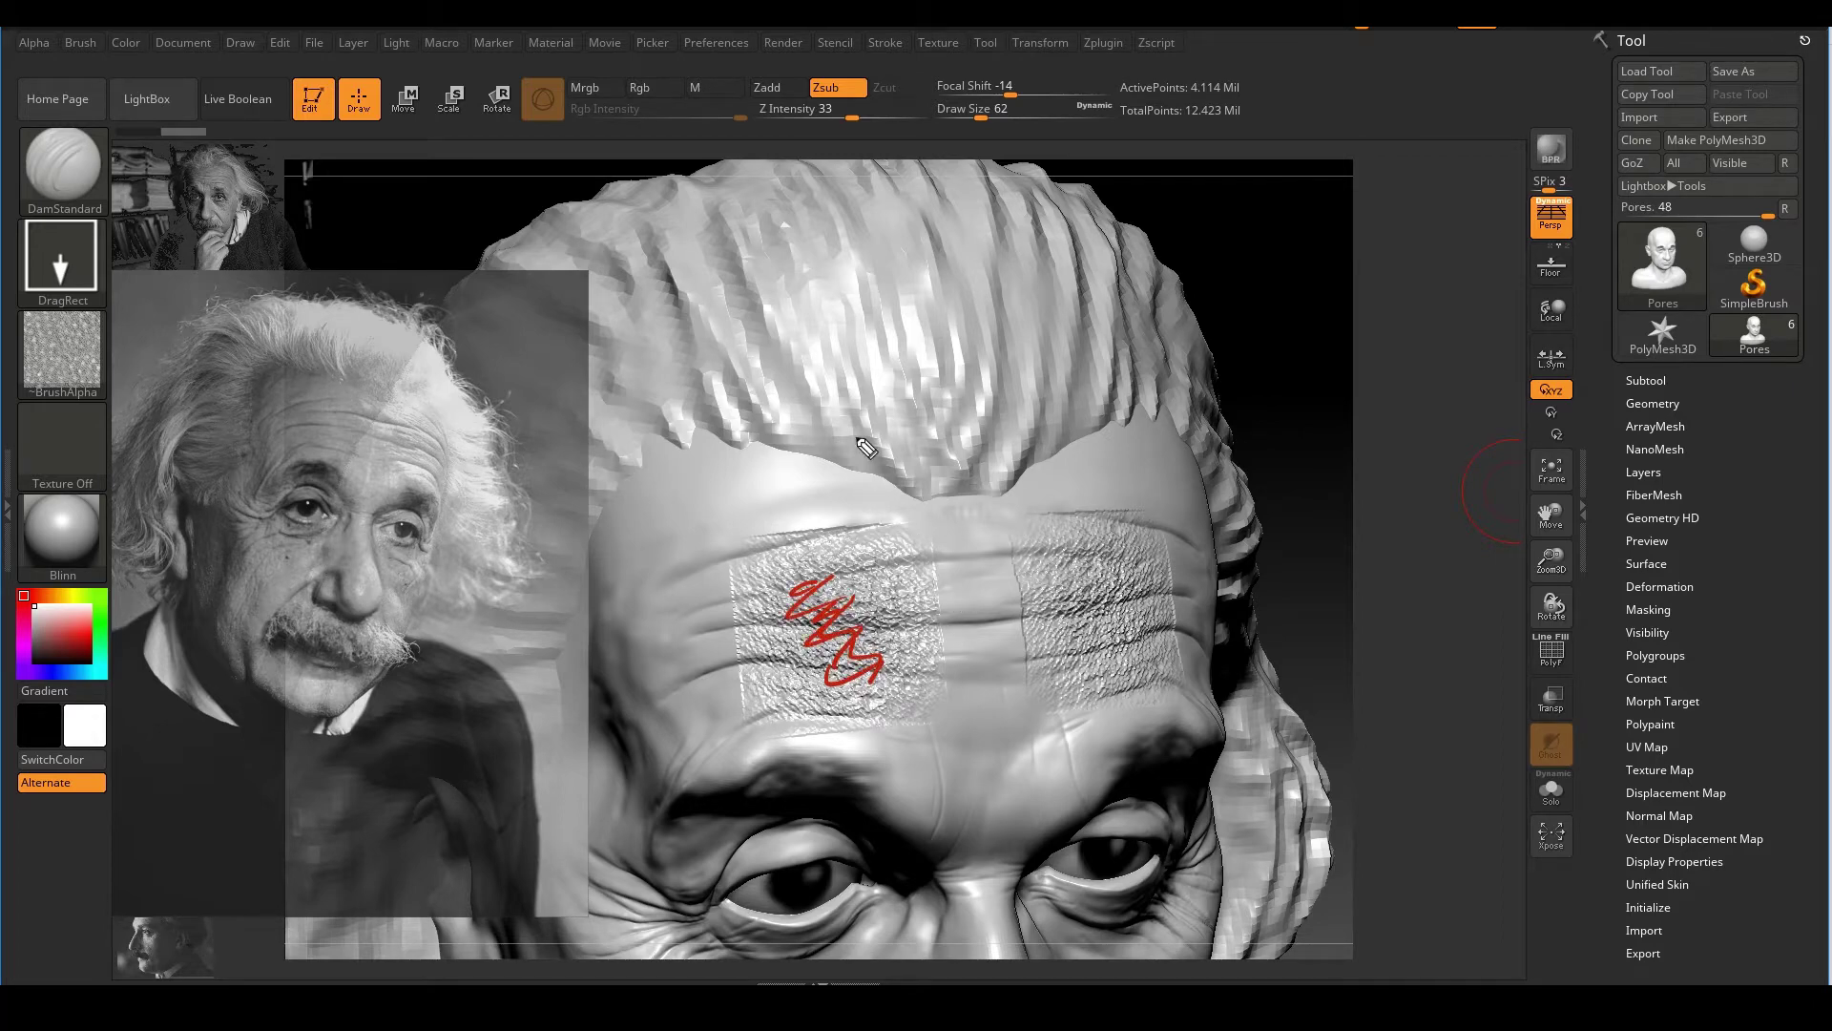
{"action": "mouse_move", "coordinate": [756, 117]}
{"action": "left_mouse_down"}
{"action": "mouse_move", "coordinate": [911, 126]}
{"action": "mouse_move", "coordinate": [811, 108]}
{"action": "left_mouse_up"}
{"action": "left_click_drag", "start_coordinate": [44, 175], "coordinate": [112, 149]}
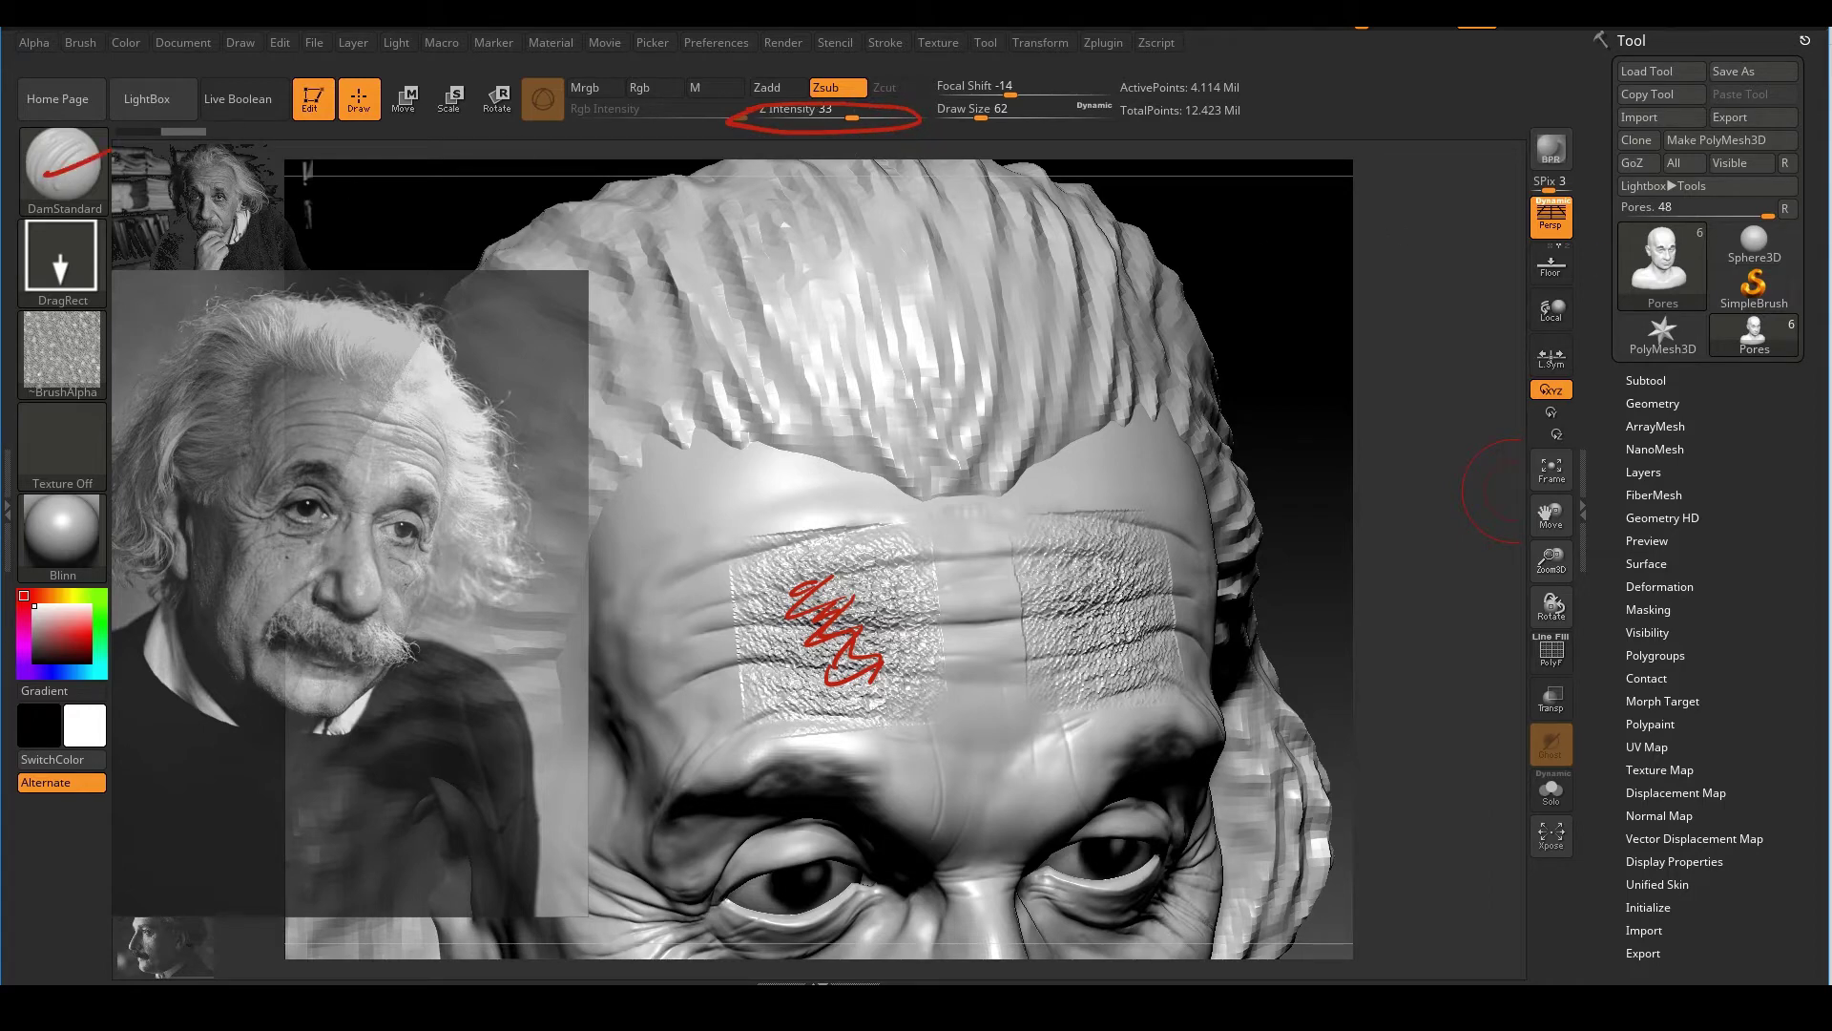
{"action": "key", "text": "Escape"}
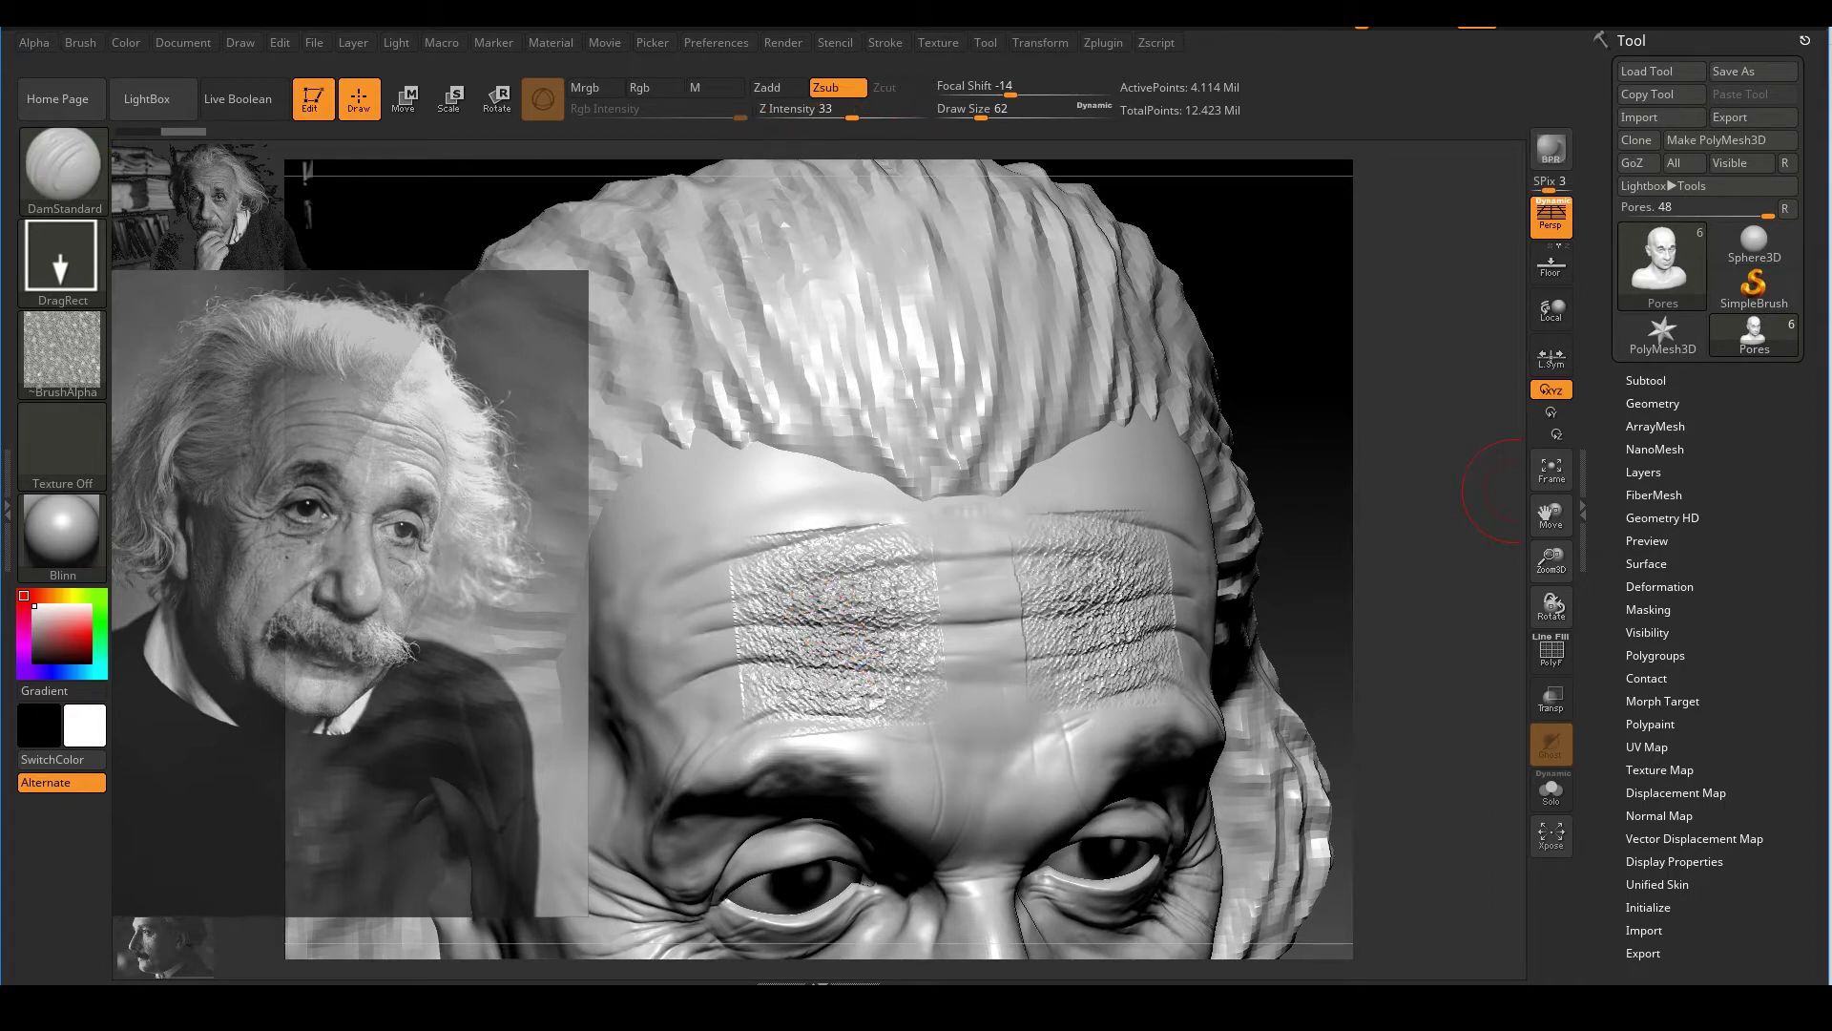
{"action": "left_click_drag", "start_coordinate": [828, 534], "coordinate": [913, 526]}
{"action": "key", "text": "Escape"}
Undo the square skin patch stamped on the forehead
{"action": "key", "text": "ctrl+z"}
{"action": "left_click_drag", "start_coordinate": [1313, 368], "coordinate": [1309, 363]}
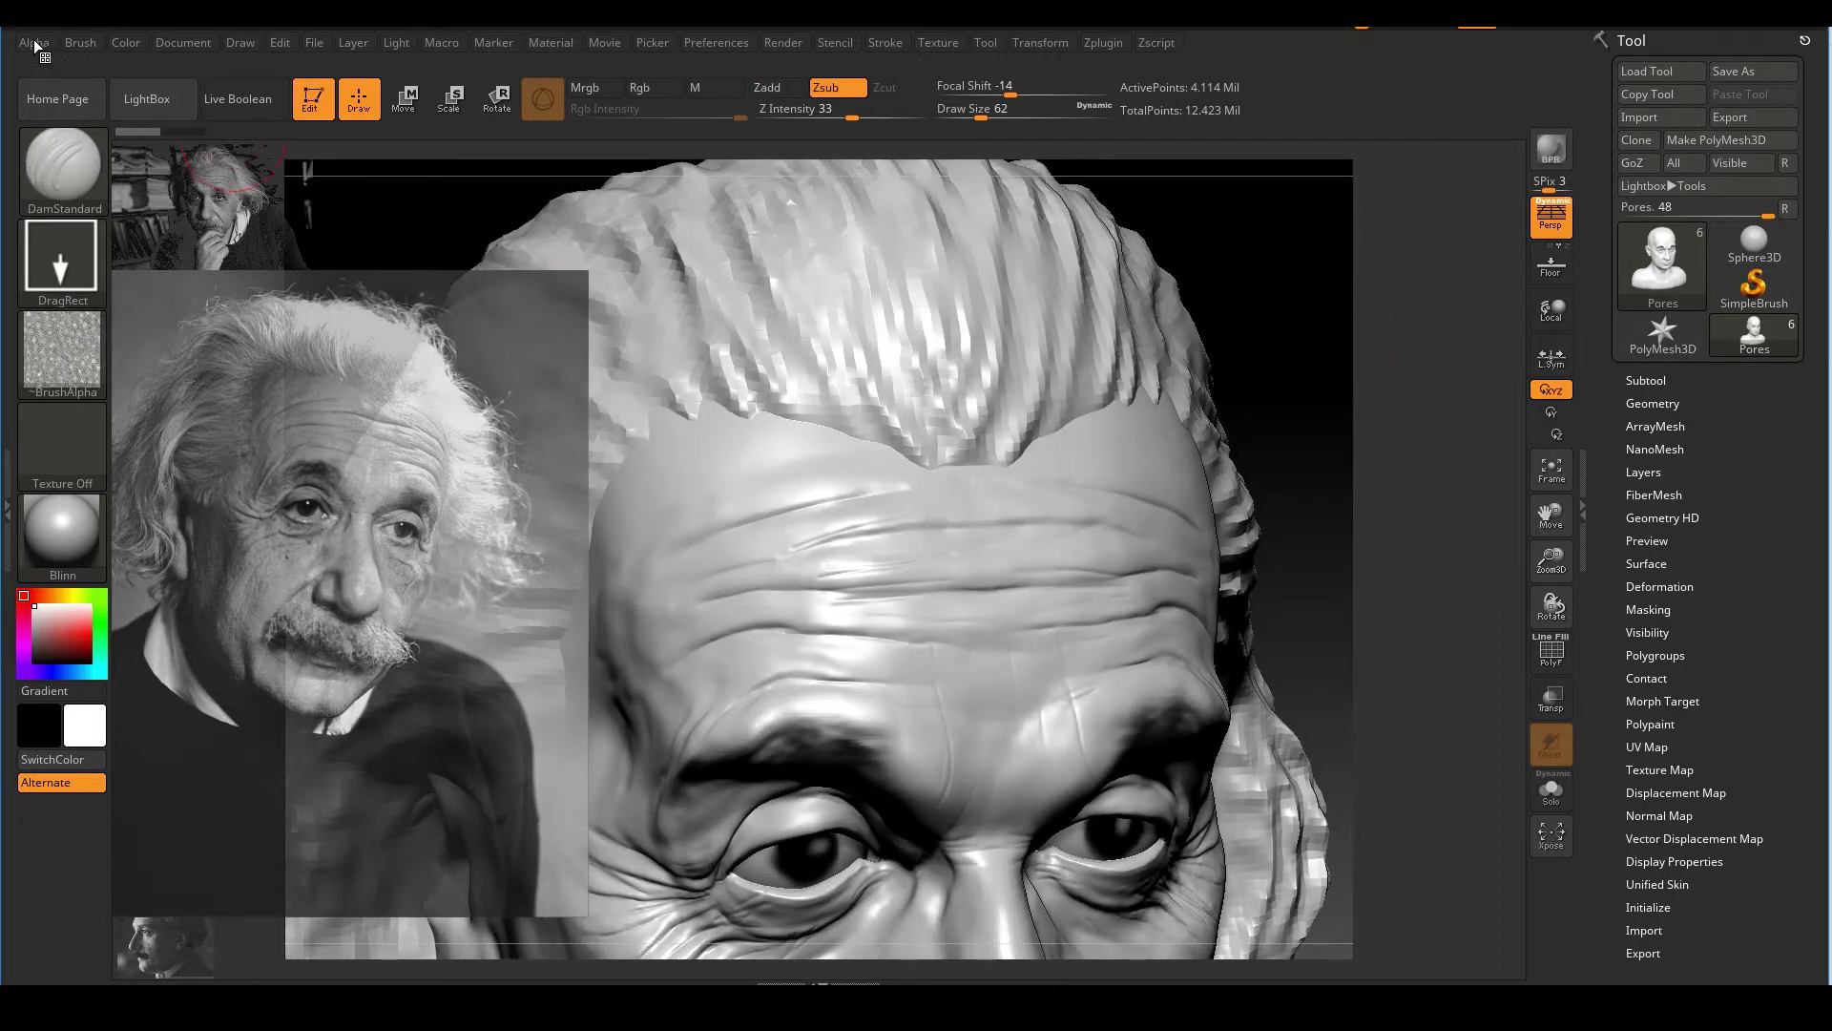
Set the Radial Fade of the ~BrushAlpha alpha to 25
{"action": "left_click", "coordinate": [37, 43]}
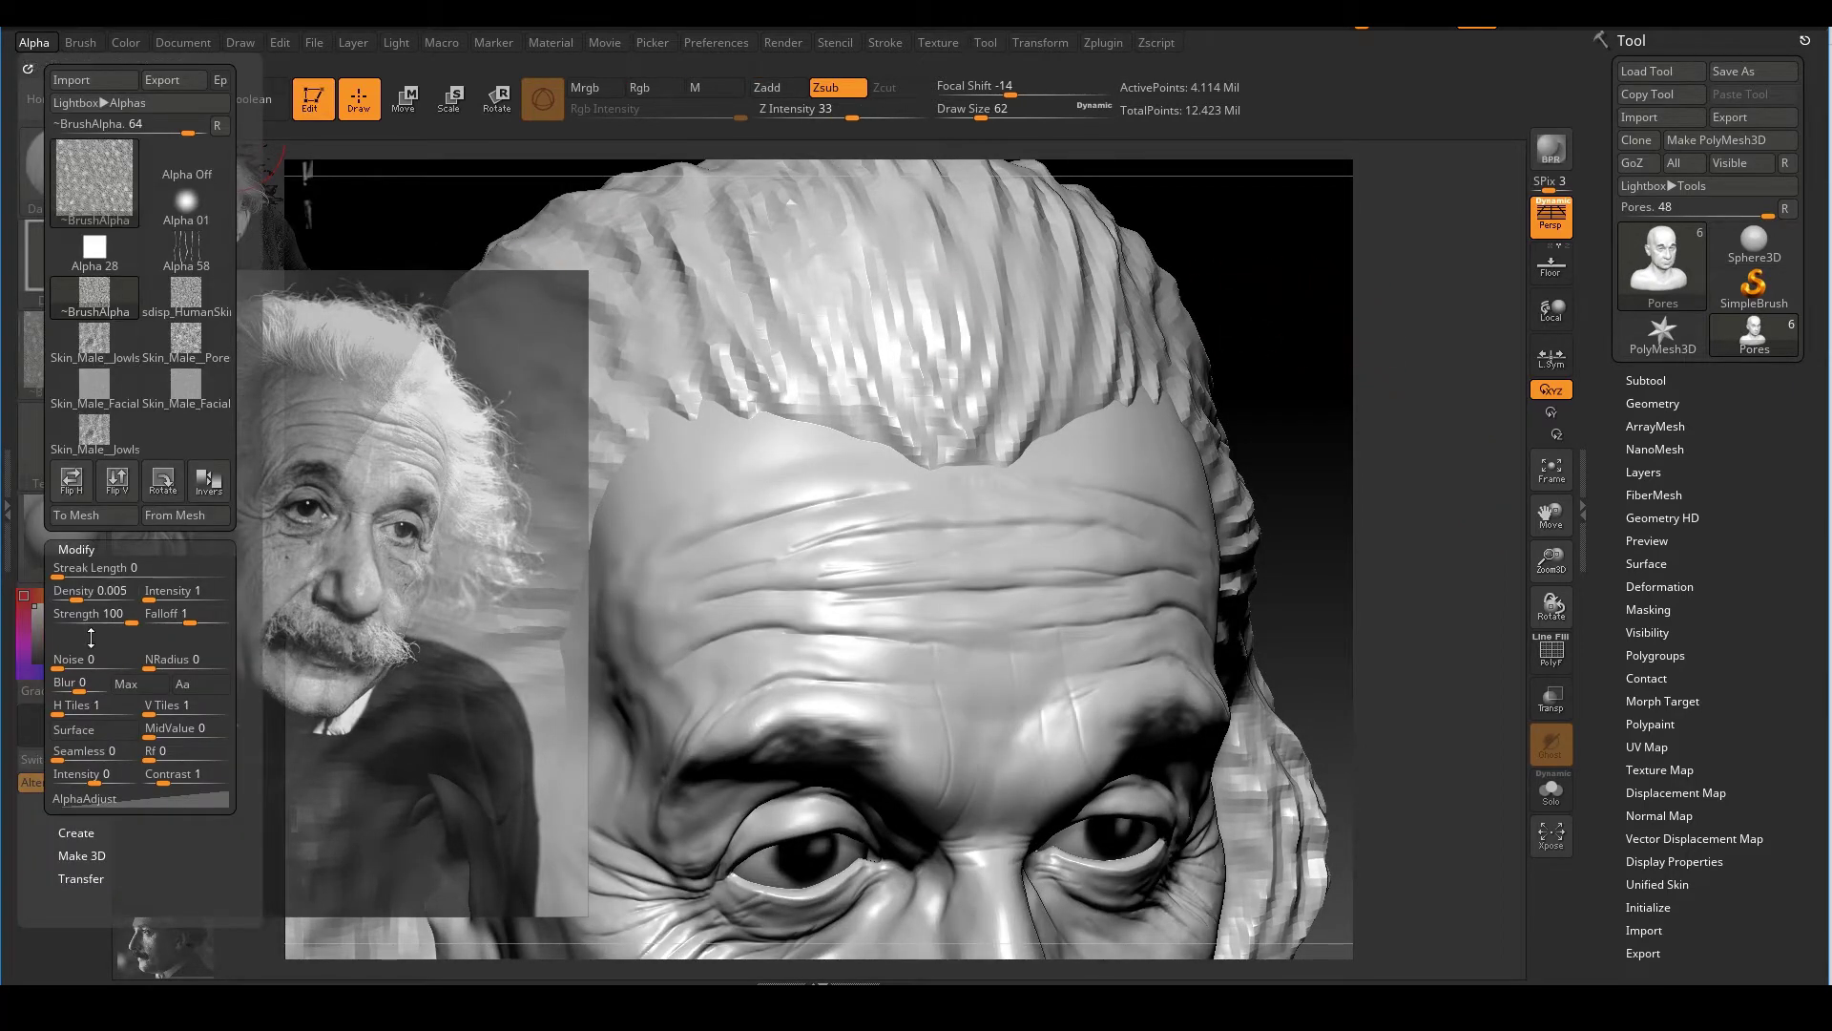
{"action": "left_click", "coordinate": [128, 549]}
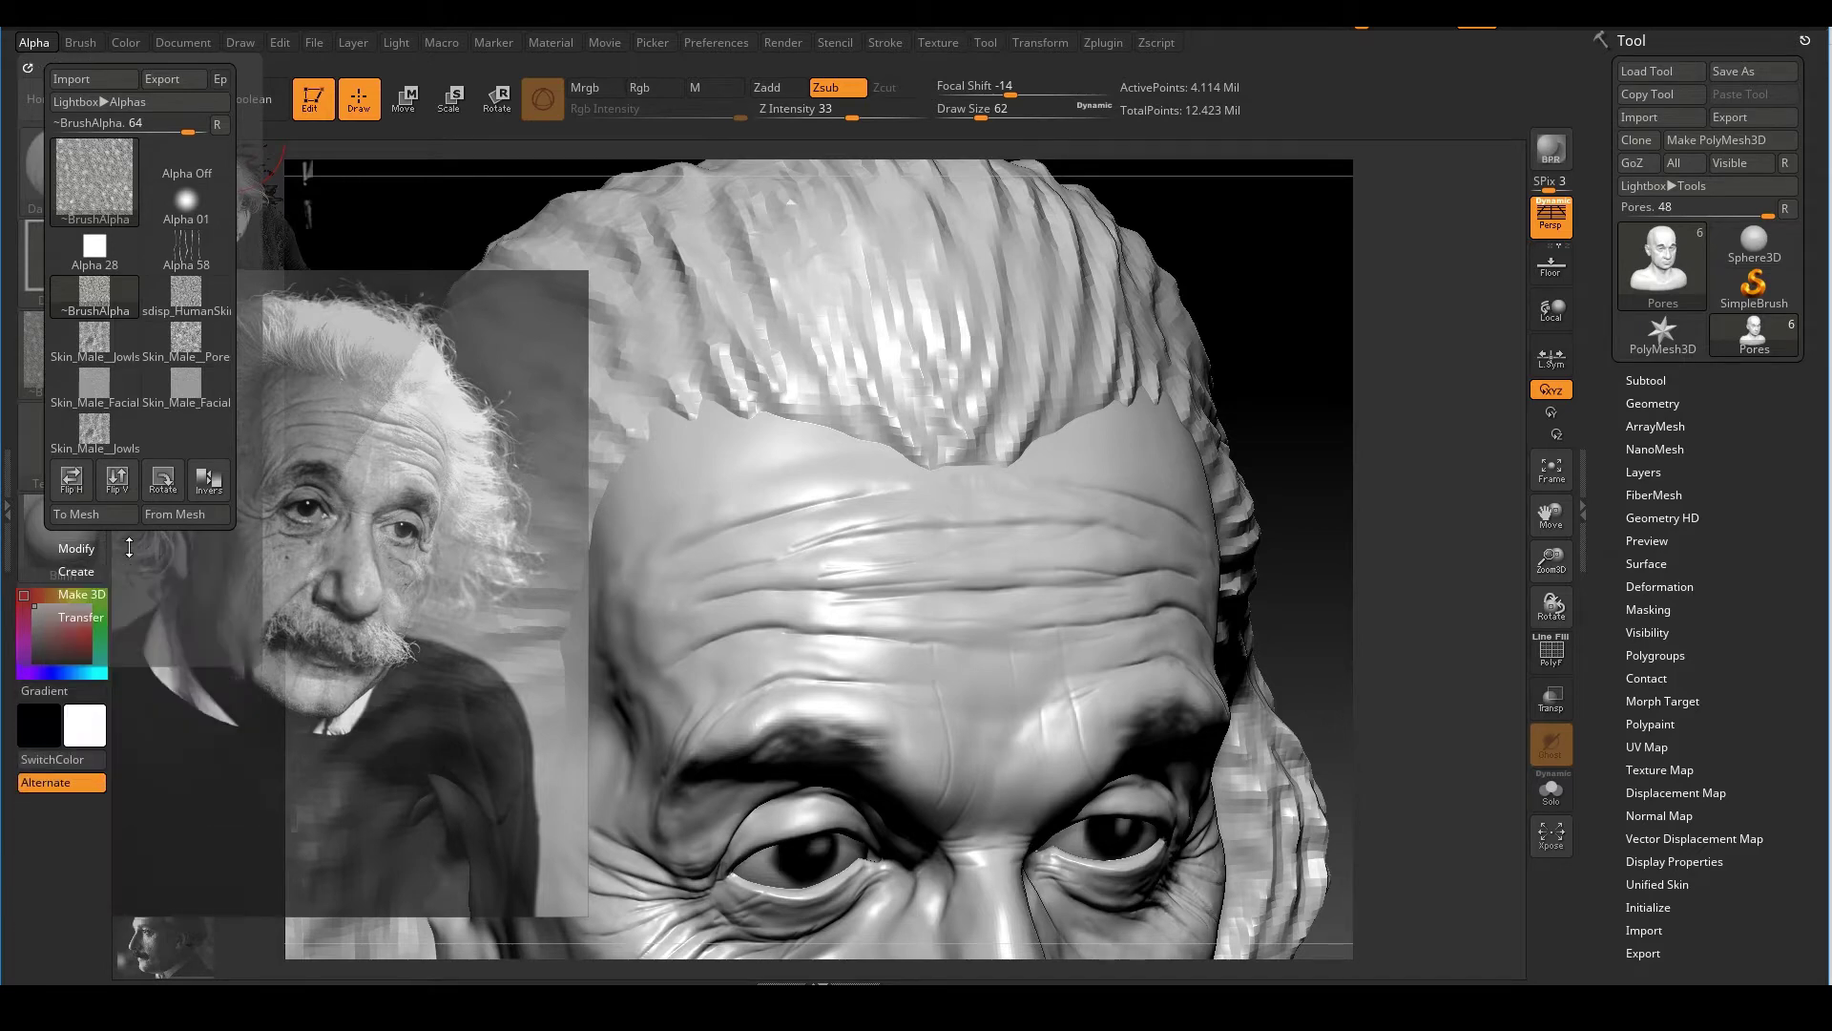
{"action": "mouse_move", "coordinate": [90, 179]}
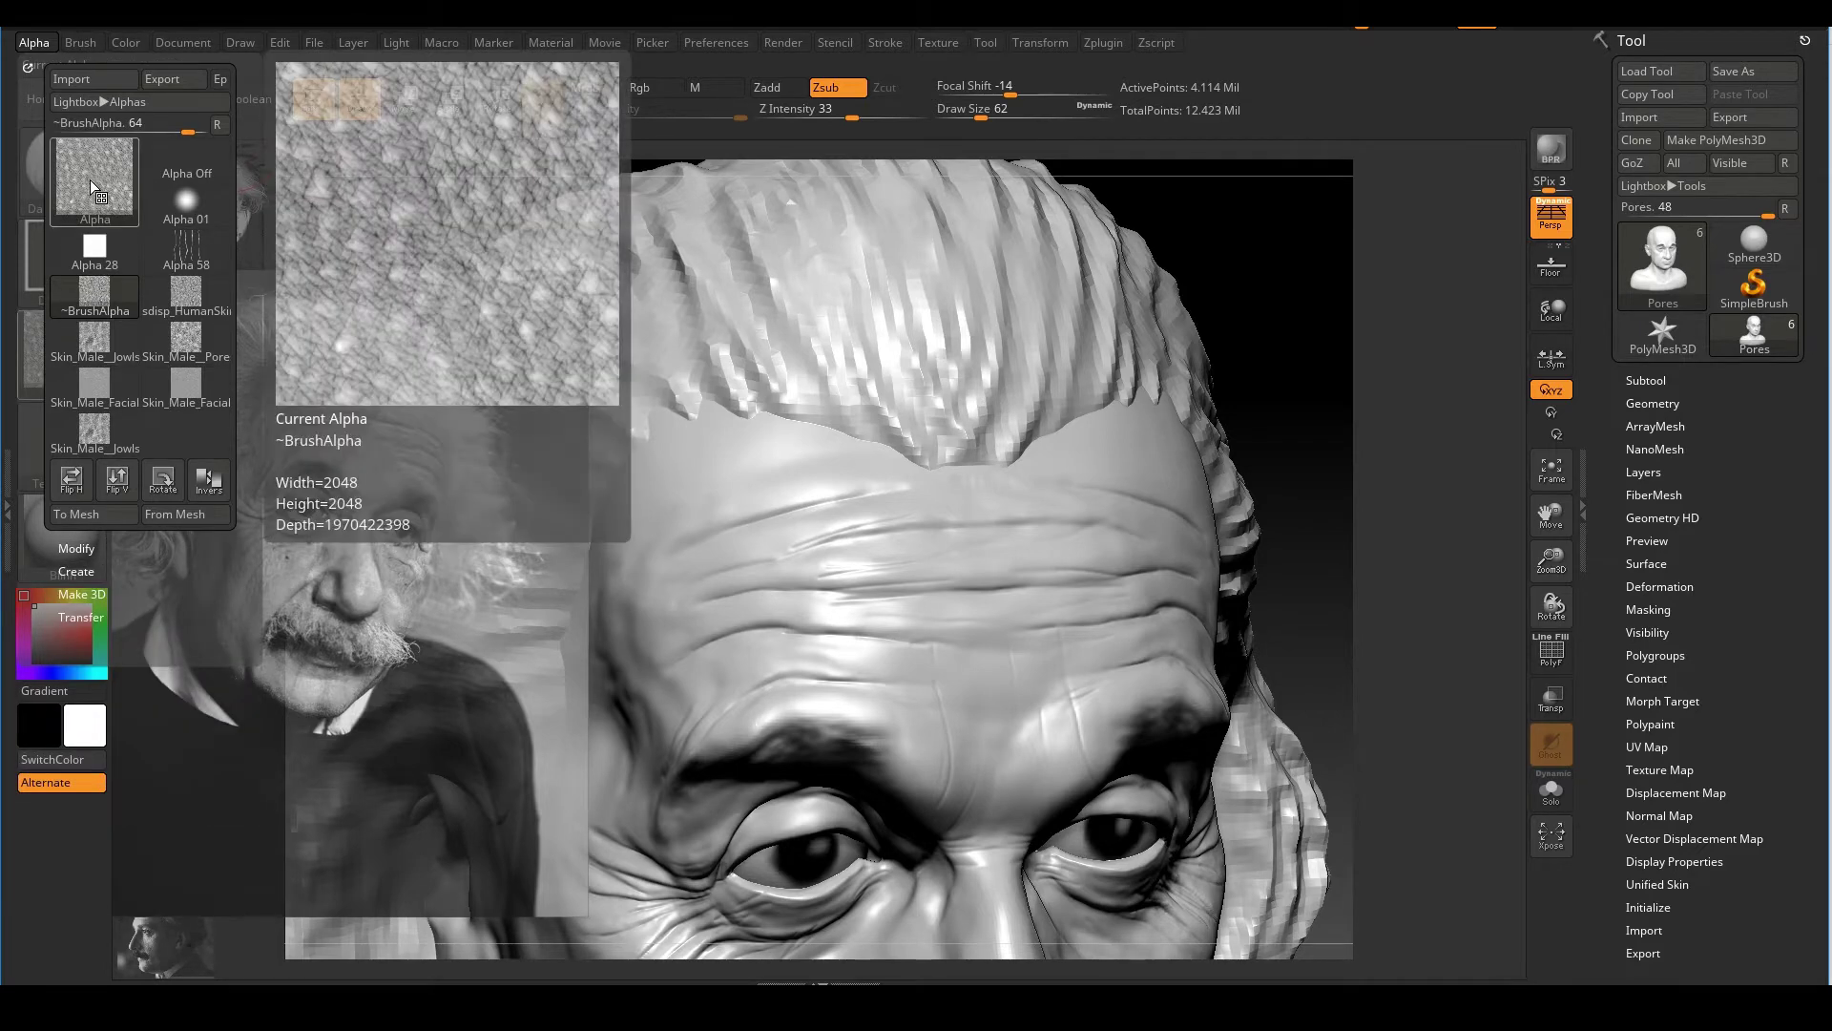
{"action": "left_click", "coordinate": [77, 548]}
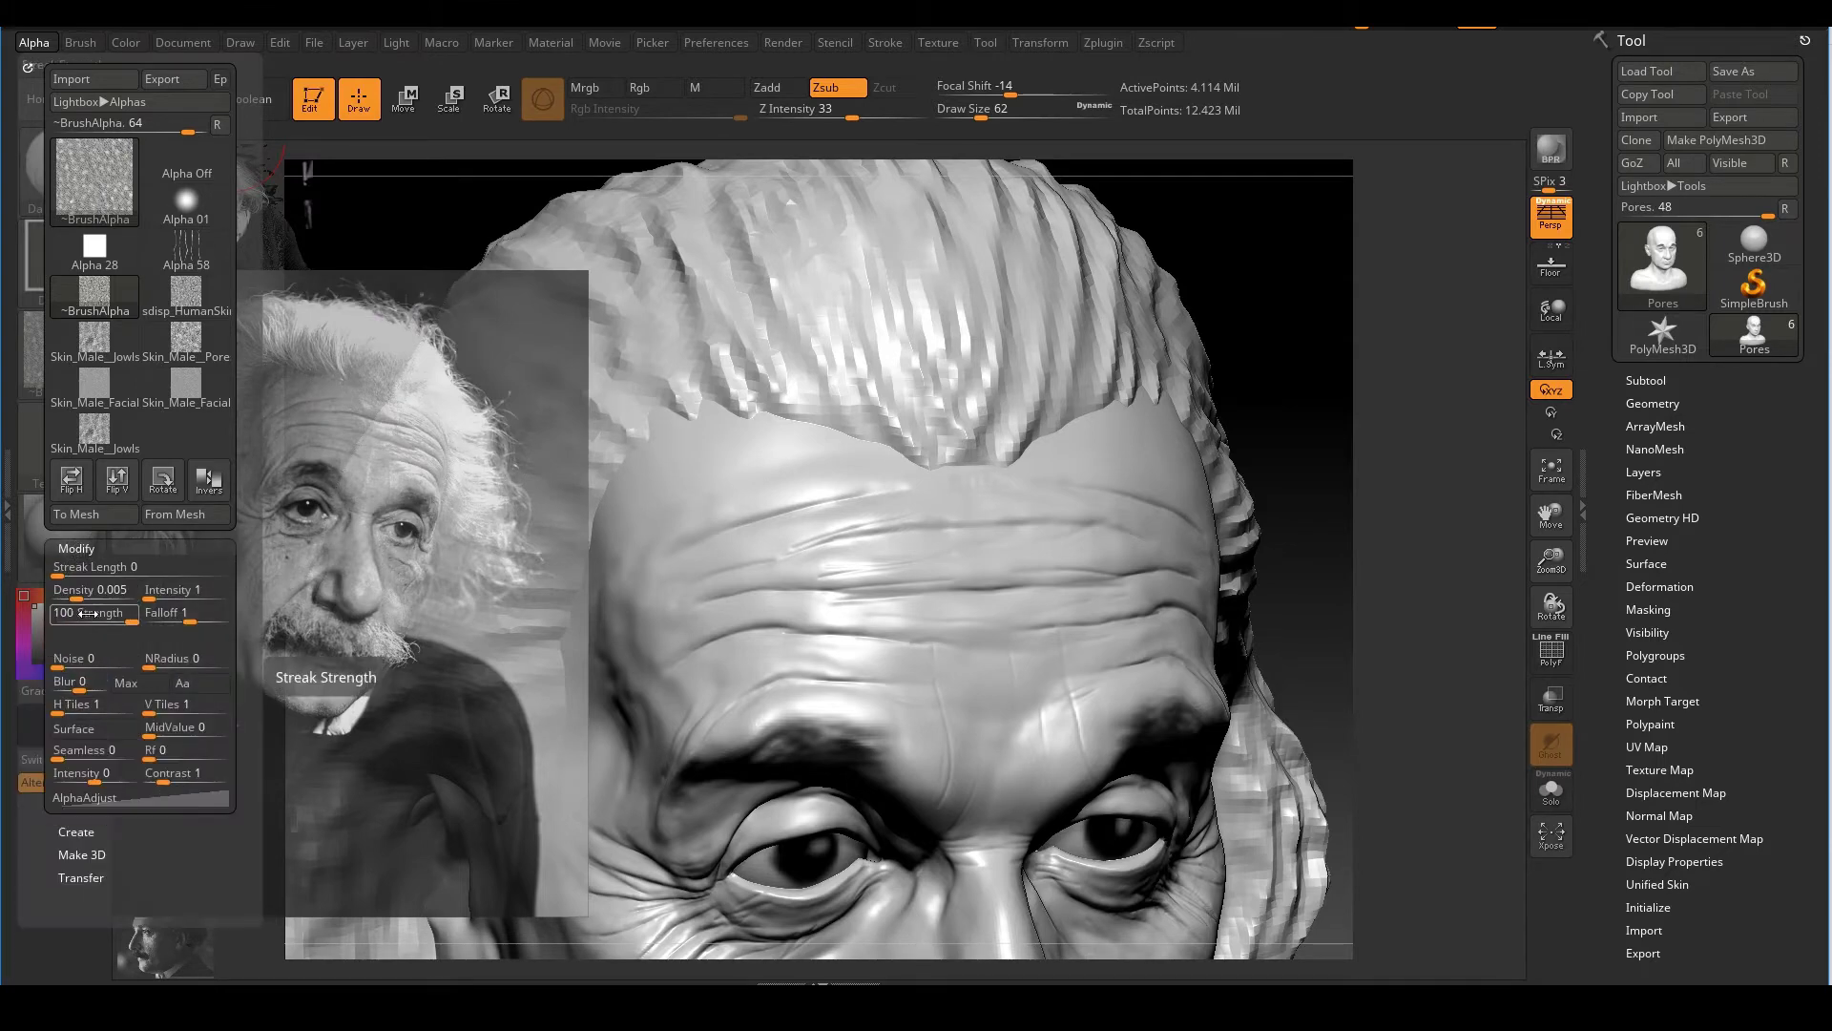
{"action": "left_click", "coordinate": [163, 752]}
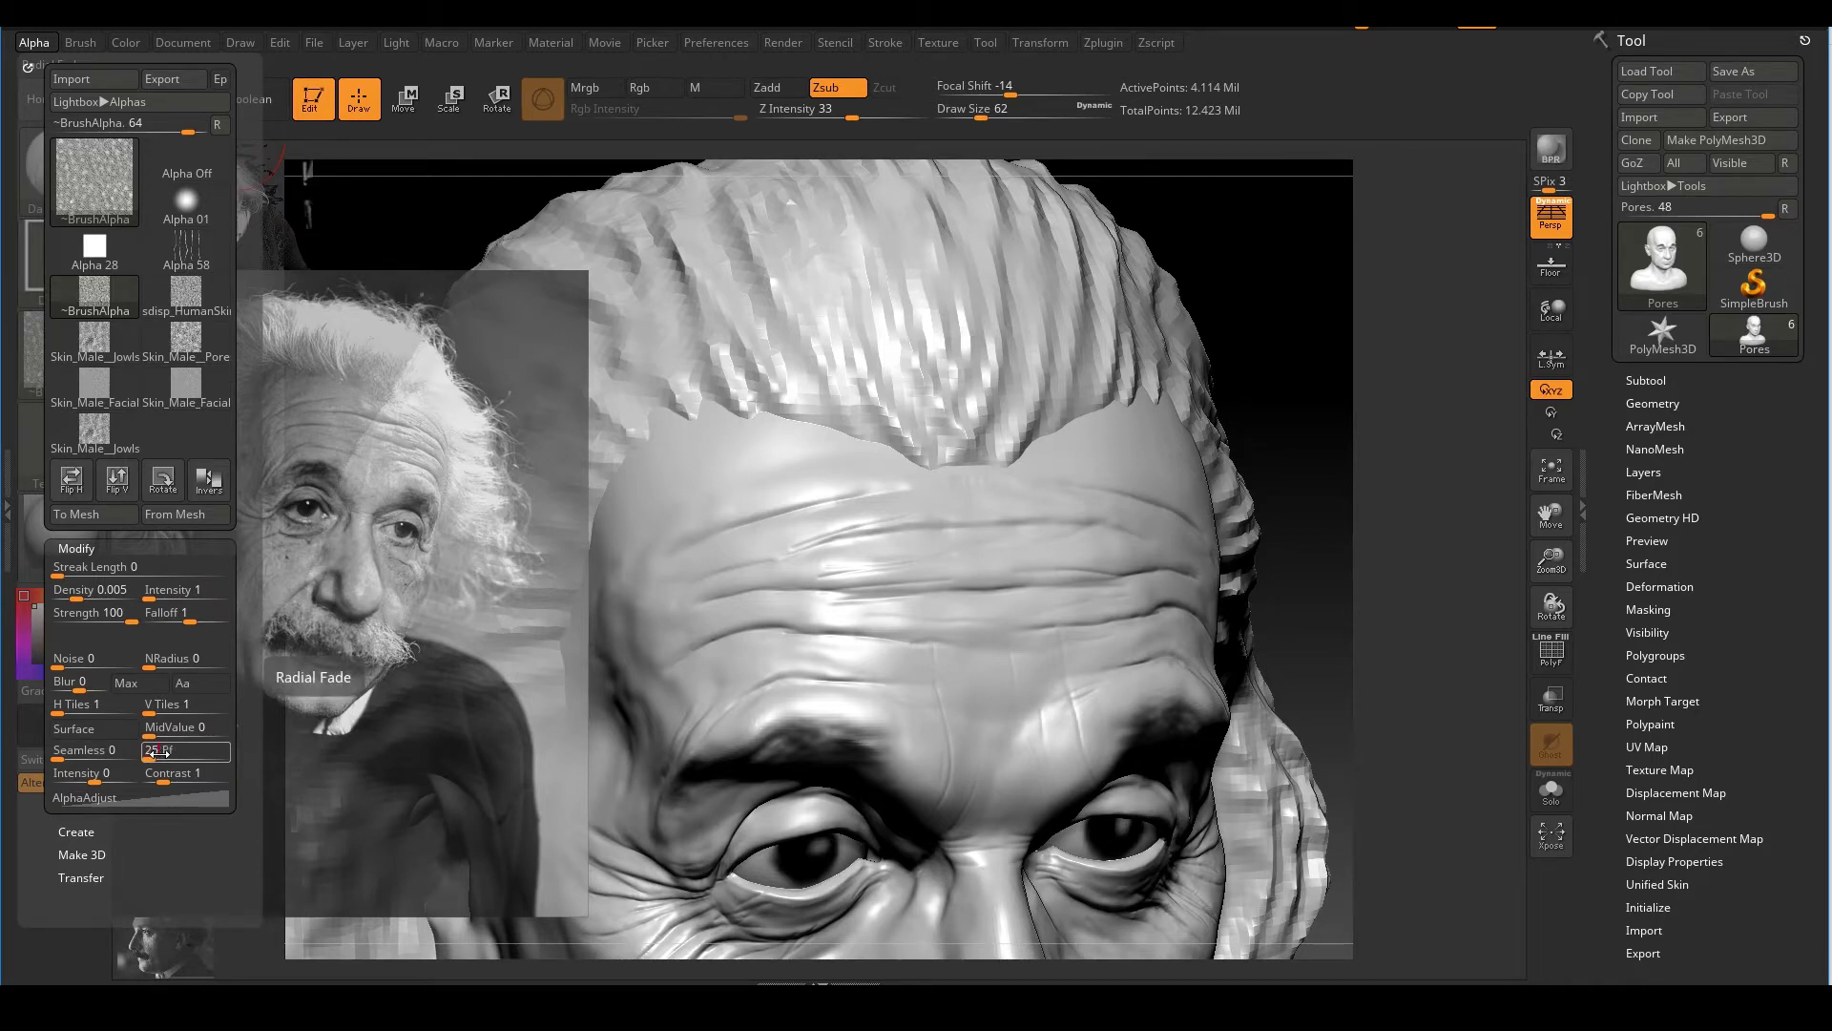
{"action": "key", "text": "Return"}
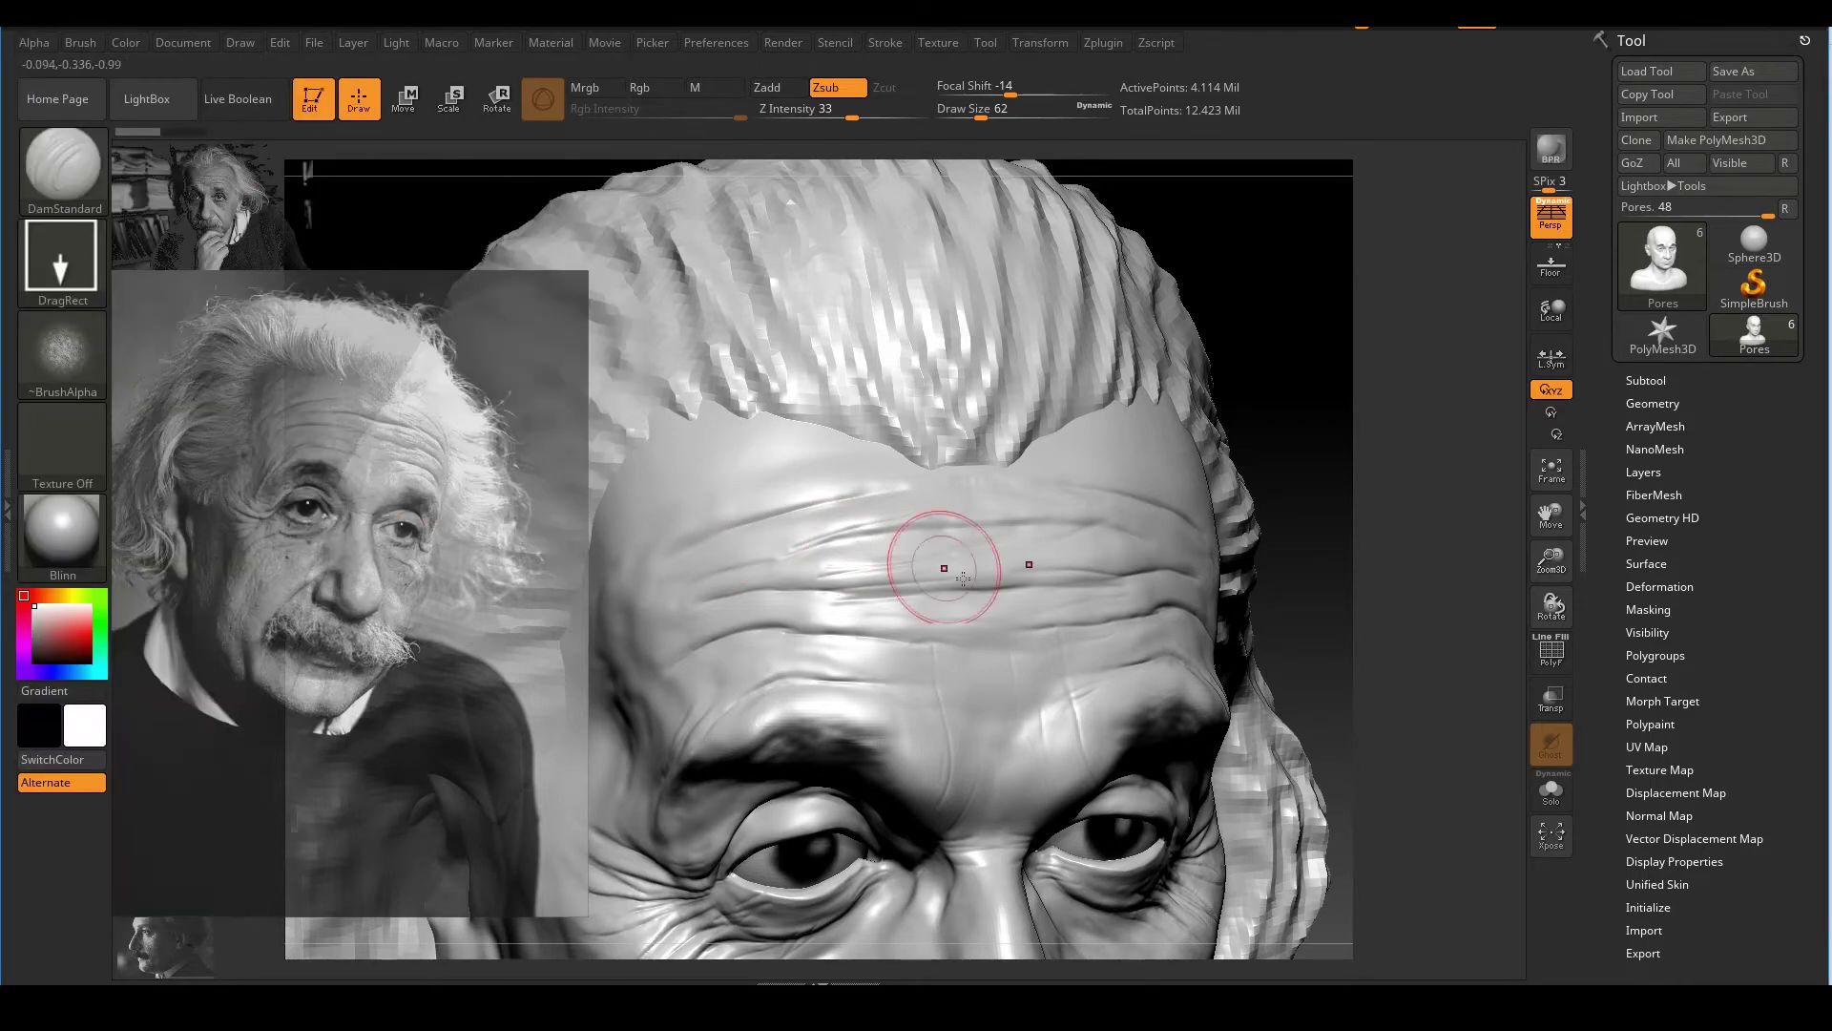
Try stamping the radially faded skin alpha onto the forehead wrinkles, and undo the stamp
{"action": "left_click_drag", "start_coordinate": [1331, 475], "coordinate": [1274, 477]}
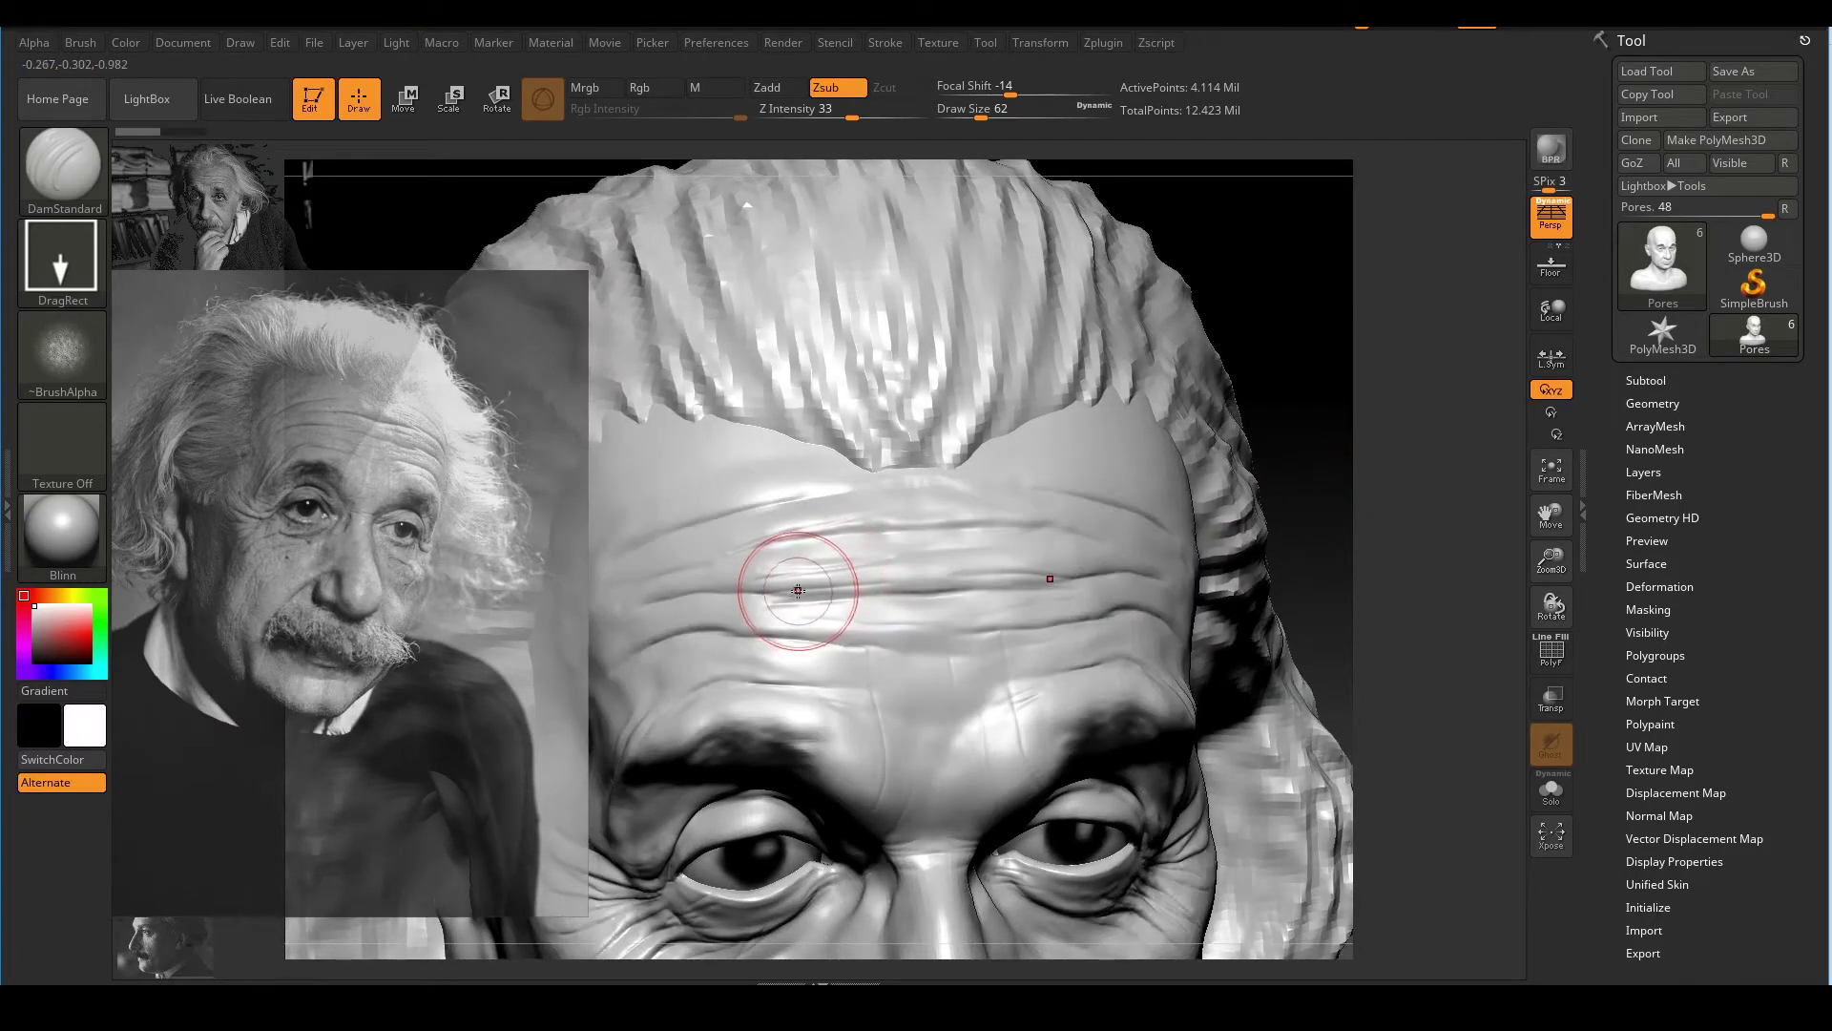
{"action": "left_click_drag", "start_coordinate": [804, 604], "coordinate": [1155, 486]}
{"action": "mouse_move", "coordinate": [1257, 387]}
{"action": "right_mouse_down"}
{"action": "mouse_move", "coordinate": [1309, 348]}
{"action": "mouse_move", "coordinate": [1329, 360]}
{"action": "right_mouse_up"}
{"action": "left_click_drag", "start_coordinate": [1372, 375], "coordinate": [1333, 393]}
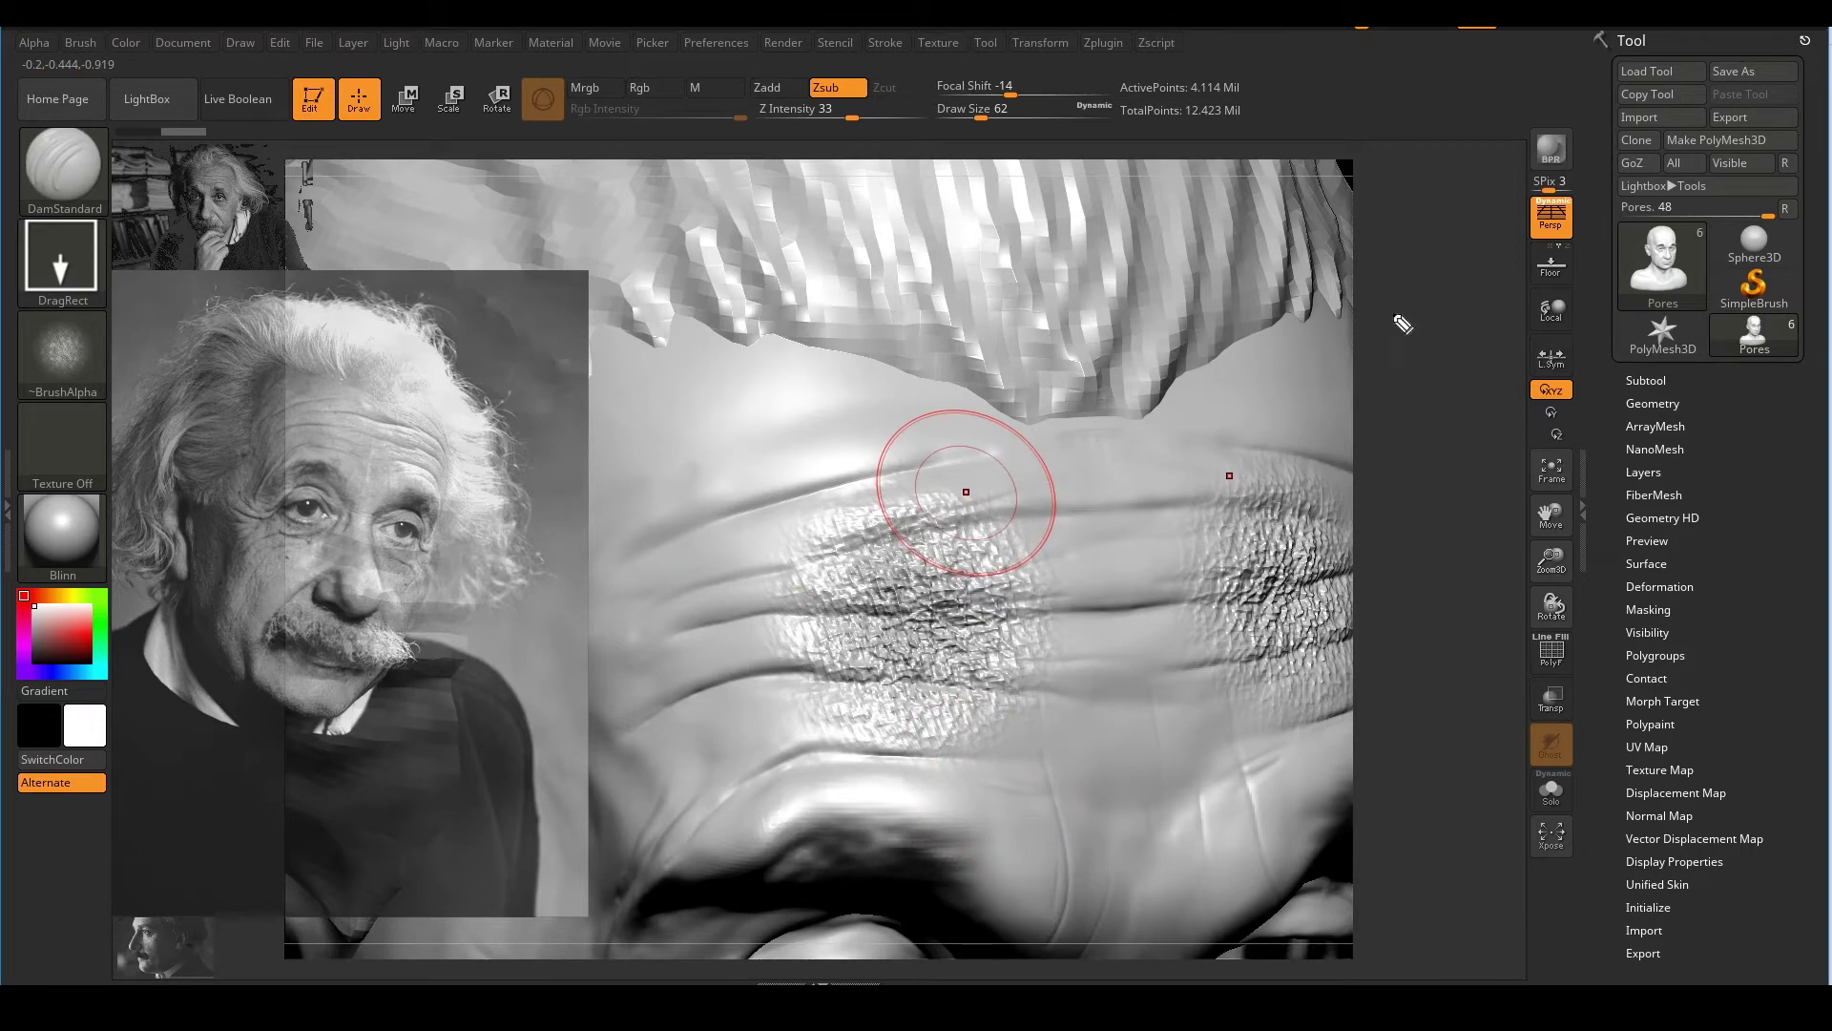
{"action": "mouse_move", "coordinate": [782, 507]}
{"action": "left_mouse_down"}
{"action": "mouse_move", "coordinate": [983, 496]}
{"action": "mouse_move", "coordinate": [1092, 629]}
{"action": "mouse_move", "coordinate": [981, 753]}
{"action": "mouse_move", "coordinate": [831, 750]}
{"action": "left_mouse_up"}
{"action": "key", "text": "ctrl+z"}
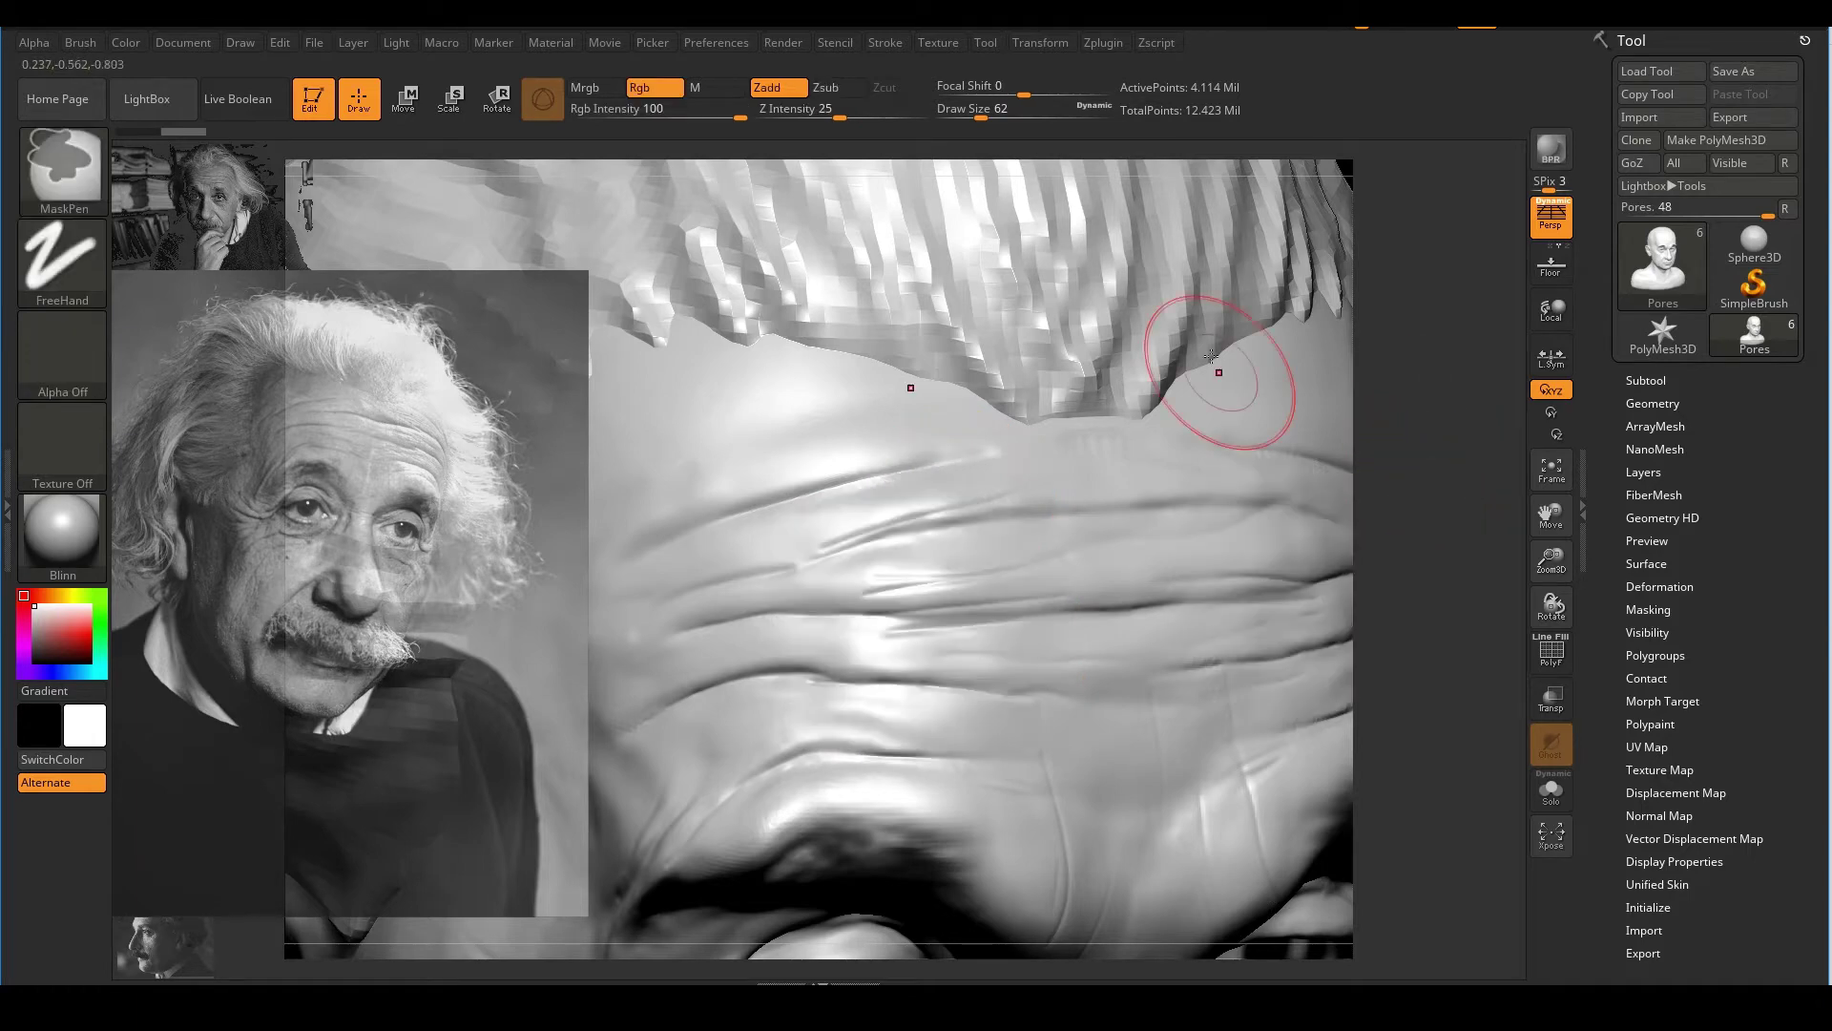
Set the MidValue of the ~BrushAlpha alpha to 50
{"action": "right_click_drag", "start_coordinate": [1427, 446], "coordinate": [1422, 315], "text": "ctrl"}
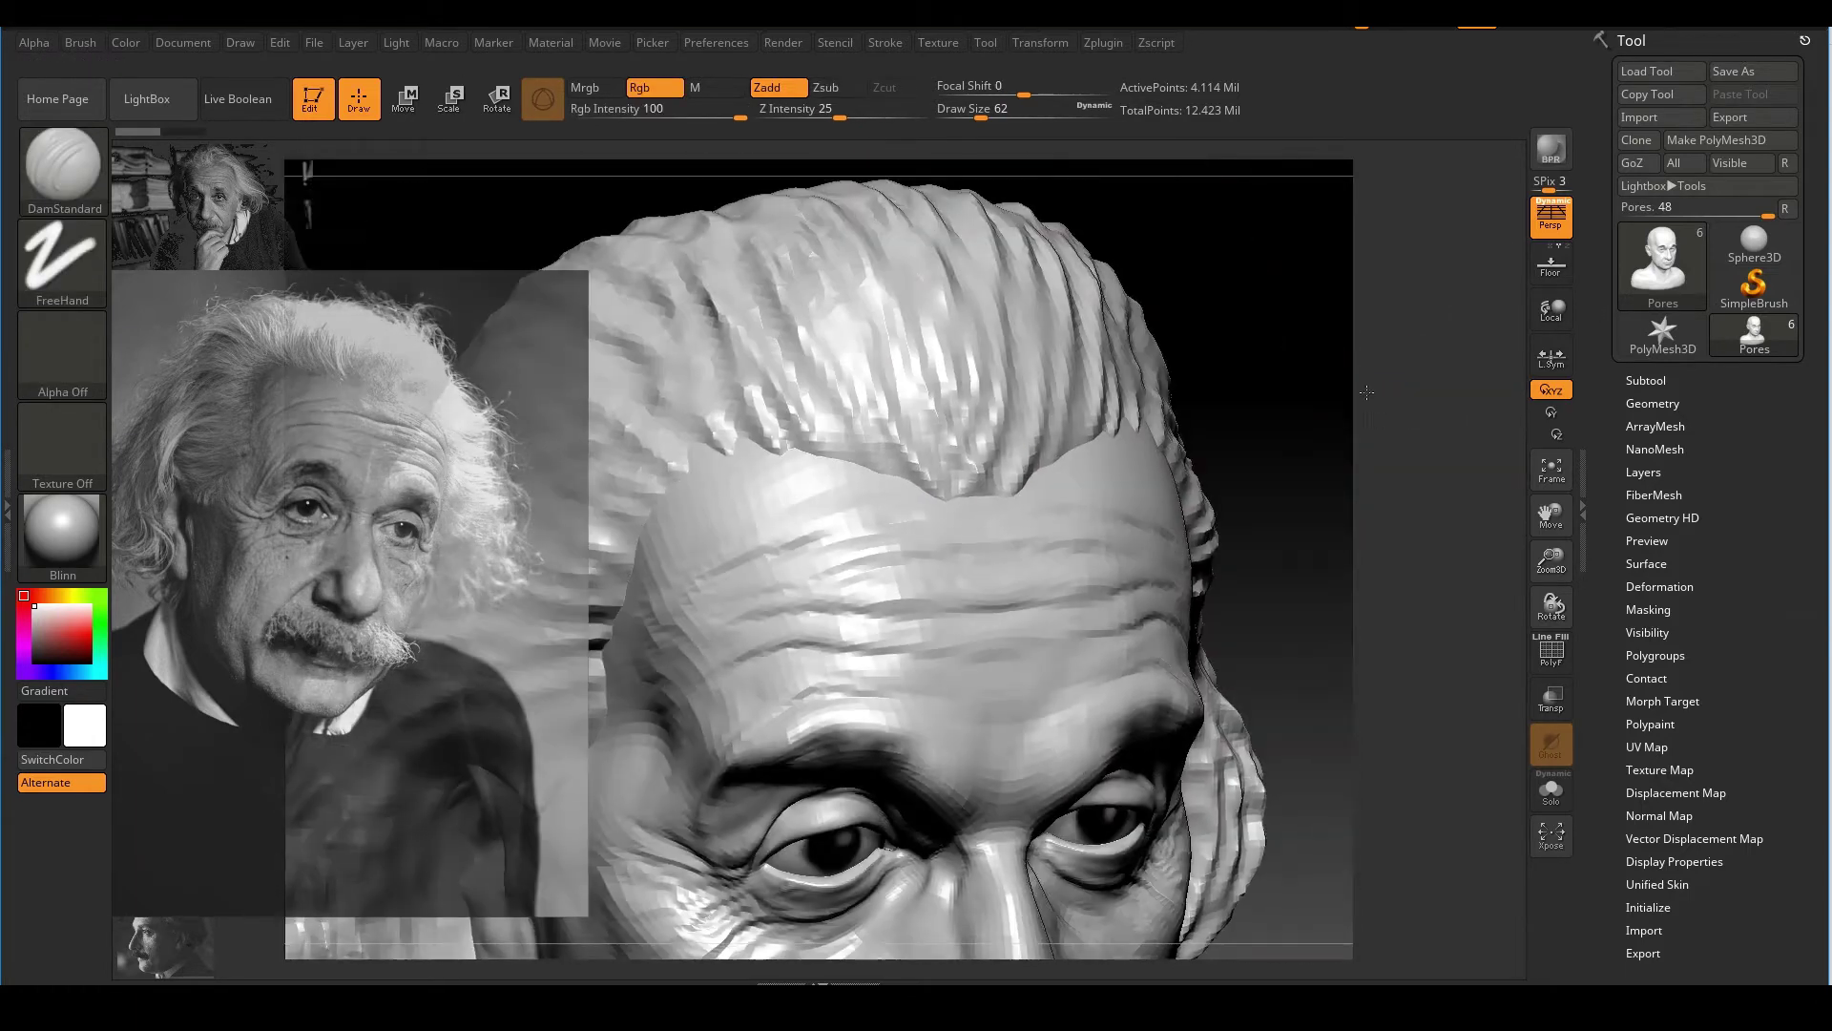
{"action": "left_click", "coordinate": [43, 42]}
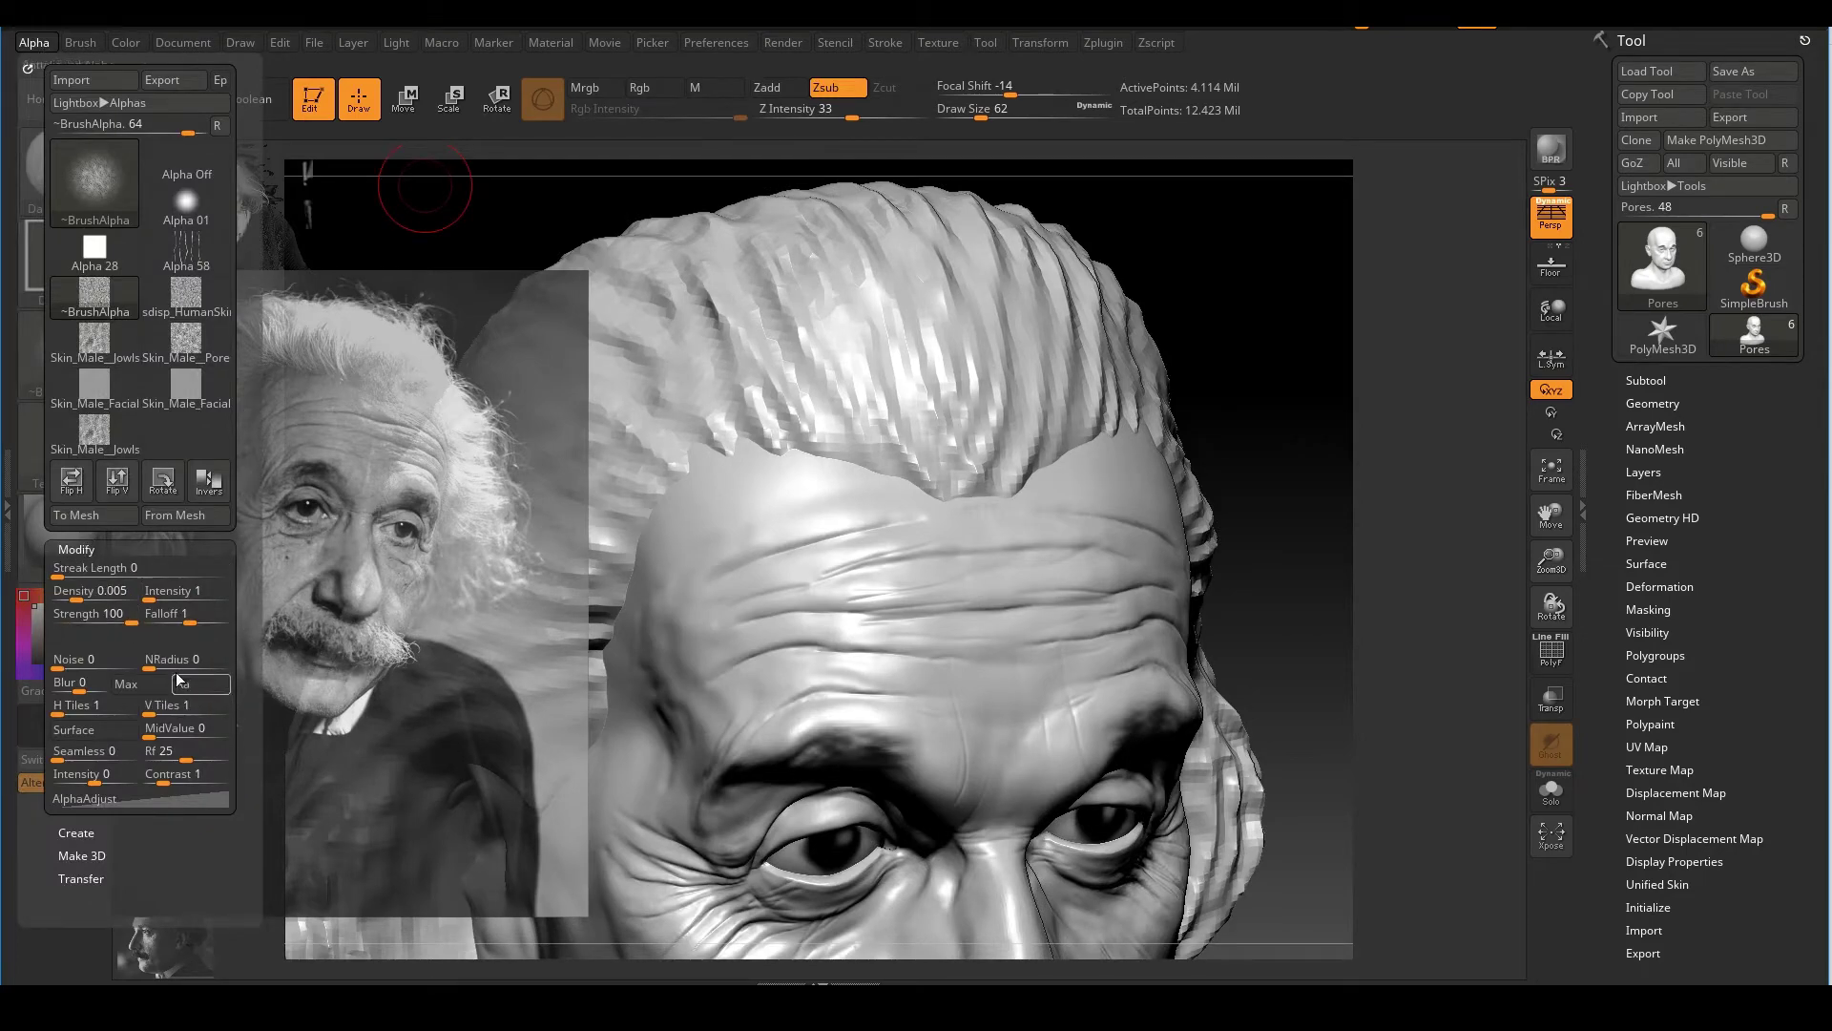
{"action": "left_click", "coordinate": [186, 728]}
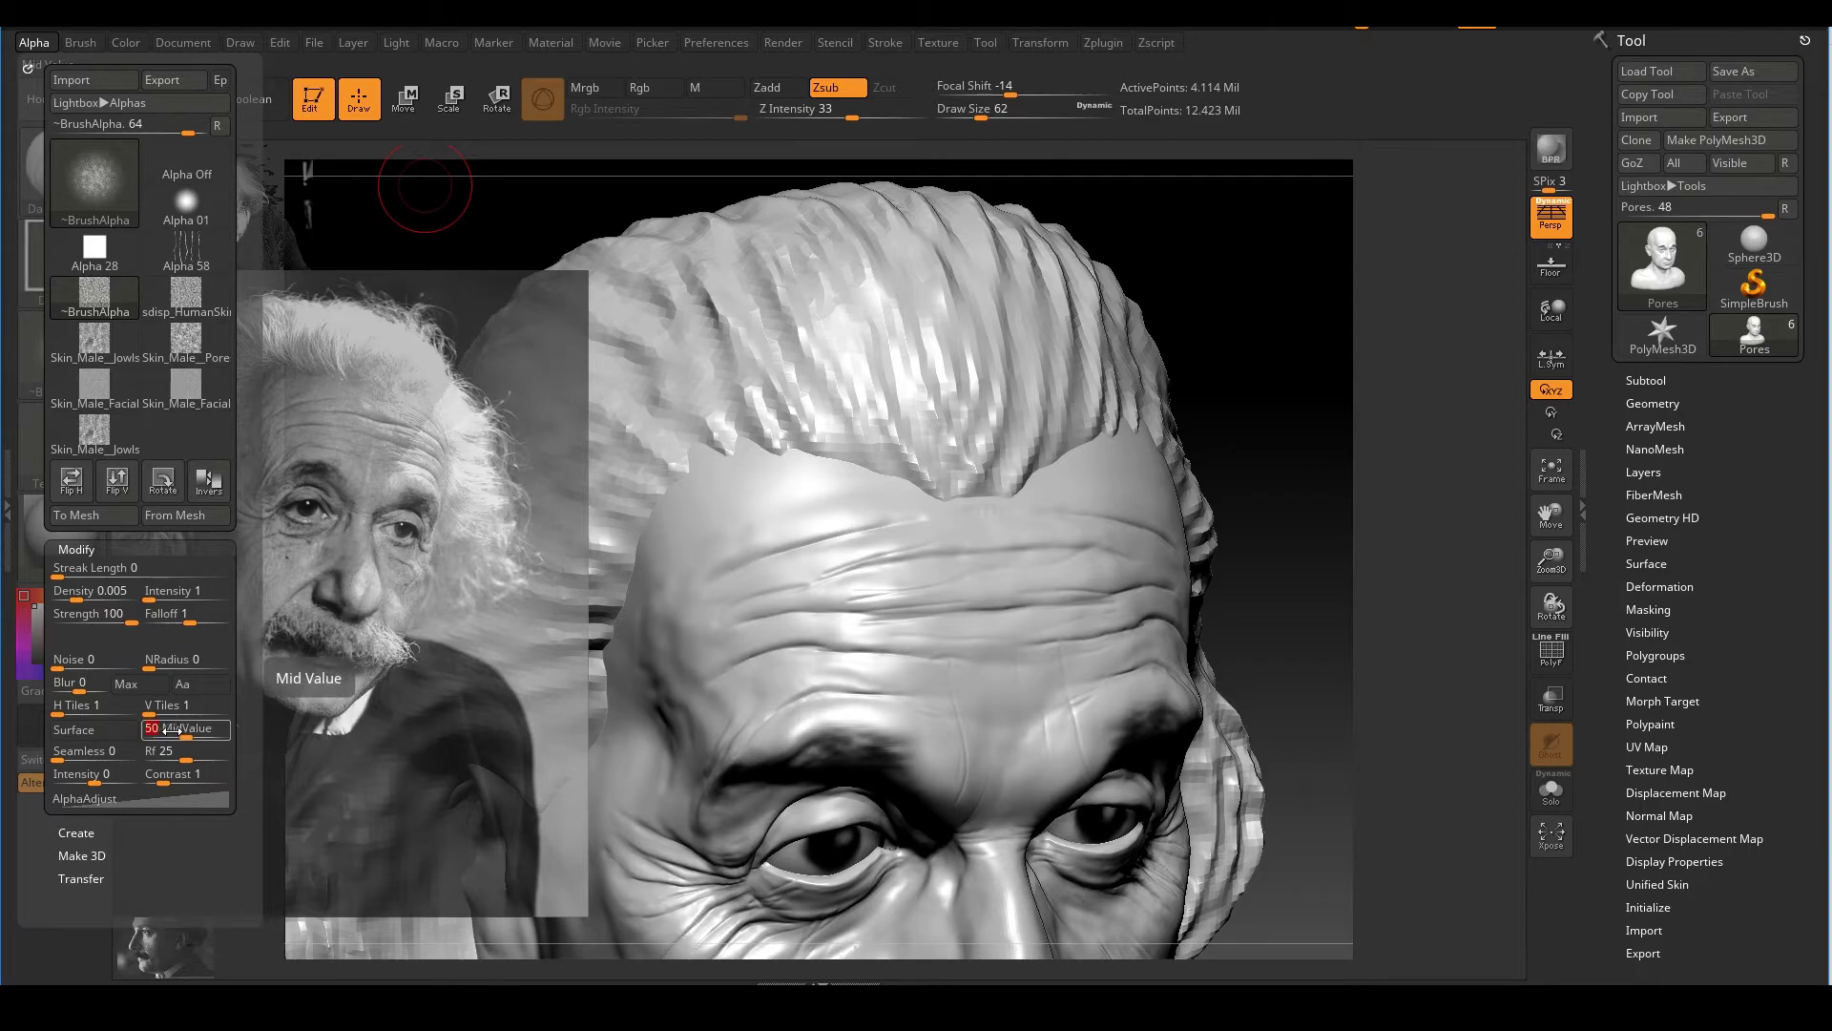
{"action": "key", "text": "Return"}
{"action": "right_click_drag", "start_coordinate": [957, 585], "coordinate": [1088, 447], "text": "ctrl"}
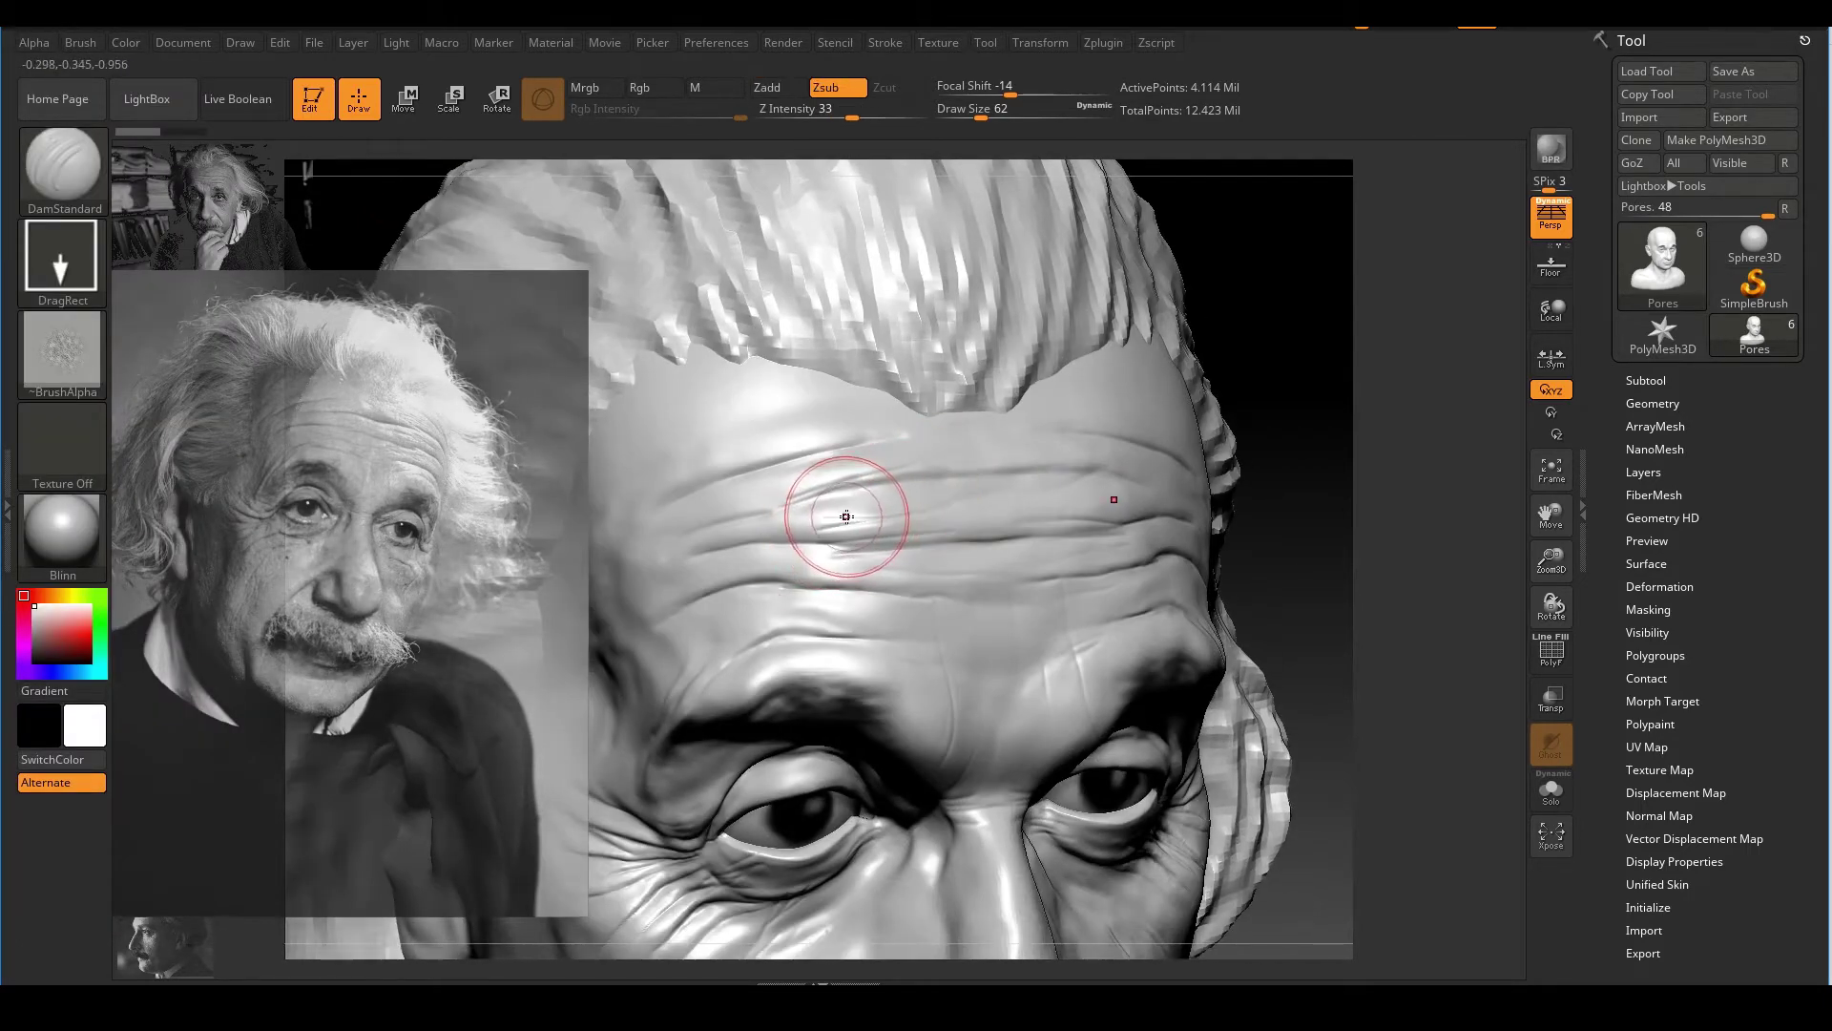
Try stamping the ~BrushAlpha skin texture on the forehead wrinkles with the current brush intensity, and undo the stamp
{"action": "left_click_drag", "start_coordinate": [847, 516], "coordinate": [1024, 567]}
{"action": "left_click_drag", "start_coordinate": [1422, 427], "coordinate": [1342, 430]}
{"action": "right_click_drag", "start_coordinate": [1158, 480], "coordinate": [1166, 515], "text": "ctrl"}
{"action": "left_click_drag", "start_coordinate": [1323, 340], "coordinate": [1339, 345]}
{"action": "right_click_drag", "start_coordinate": [1205, 372], "coordinate": [1210, 407], "text": "ctrl"}
{"action": "key", "text": "ctrl+z"}
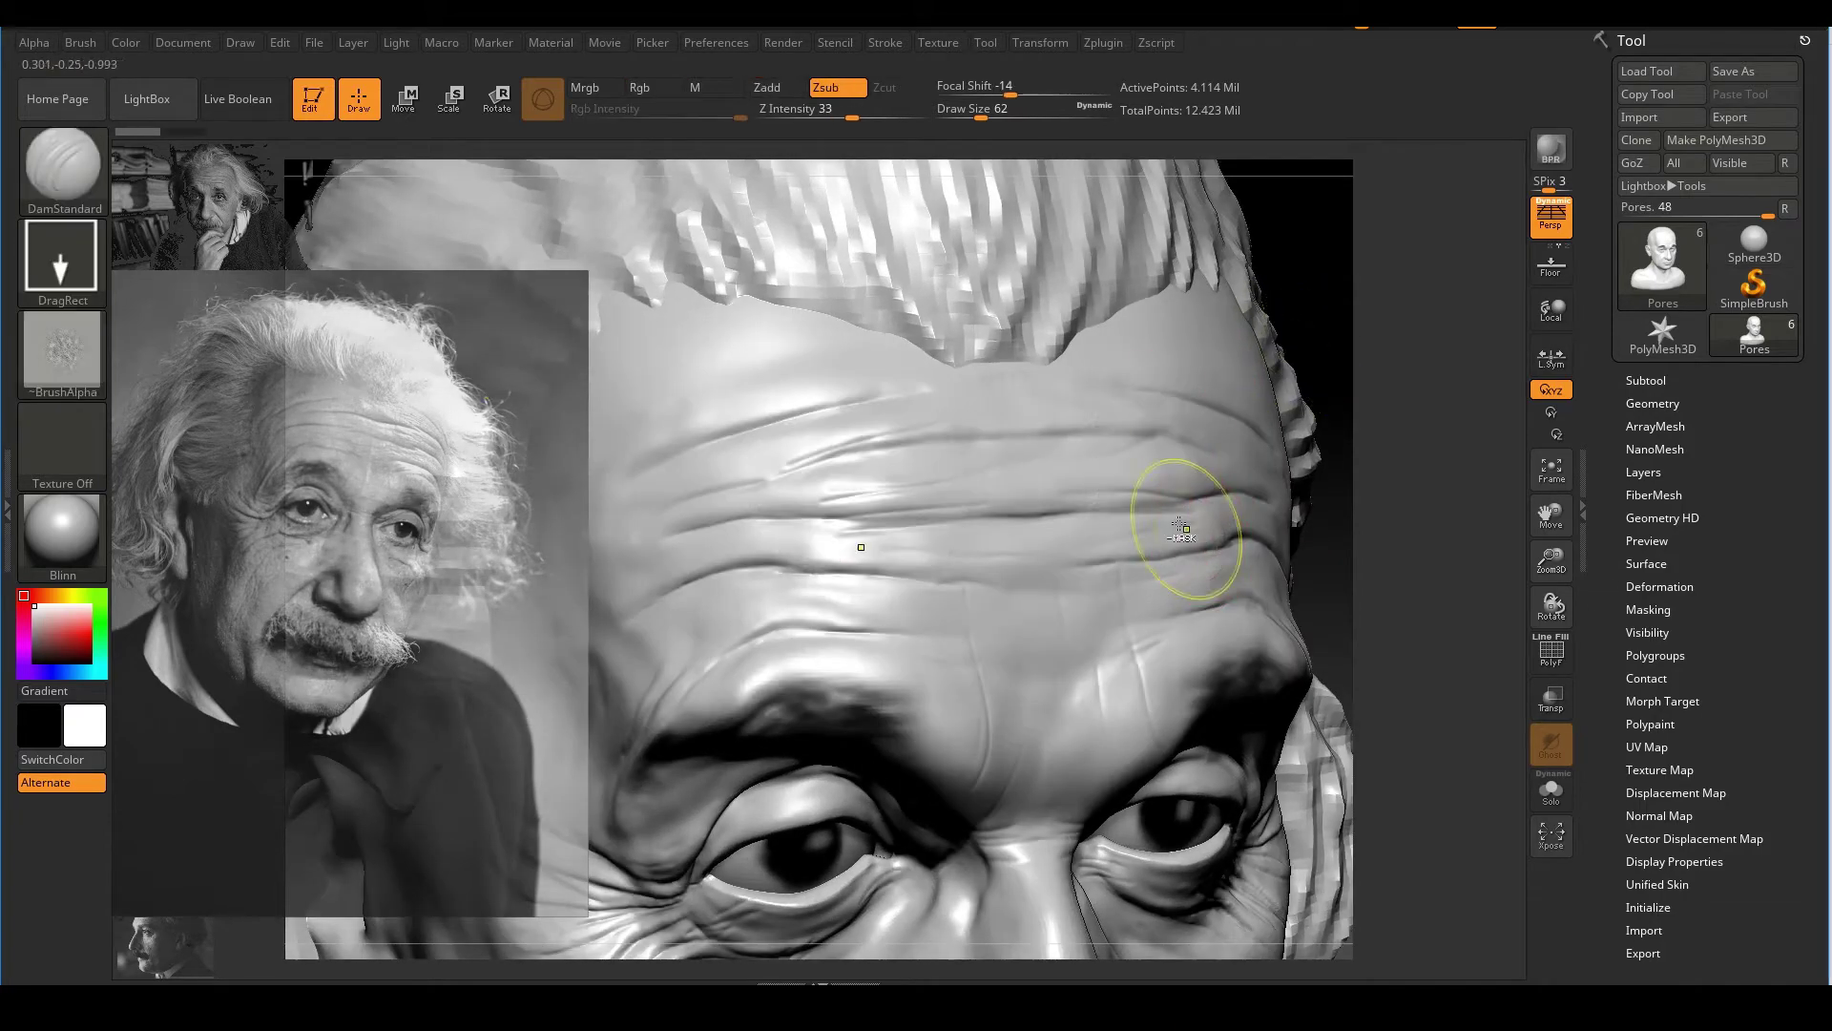
Lower the DamStandard brush's Z Intensity to 20
{"action": "right_click_drag", "start_coordinate": [1110, 525], "coordinate": [1103, 490], "text": "ctrl"}
{"action": "left_click_drag", "start_coordinate": [1301, 355], "coordinate": [1255, 405]}
{"action": "right_click_drag", "start_coordinate": [1094, 430], "coordinate": [1145, 463], "text": "ctrl+alt"}
{"action": "mouse_move", "coordinate": [1411, 379]}
{"action": "left_mouse_down"}
{"action": "mouse_move", "coordinate": [1460, 387]}
{"action": "mouse_move", "coordinate": [1363, 419]}
{"action": "left_mouse_up"}
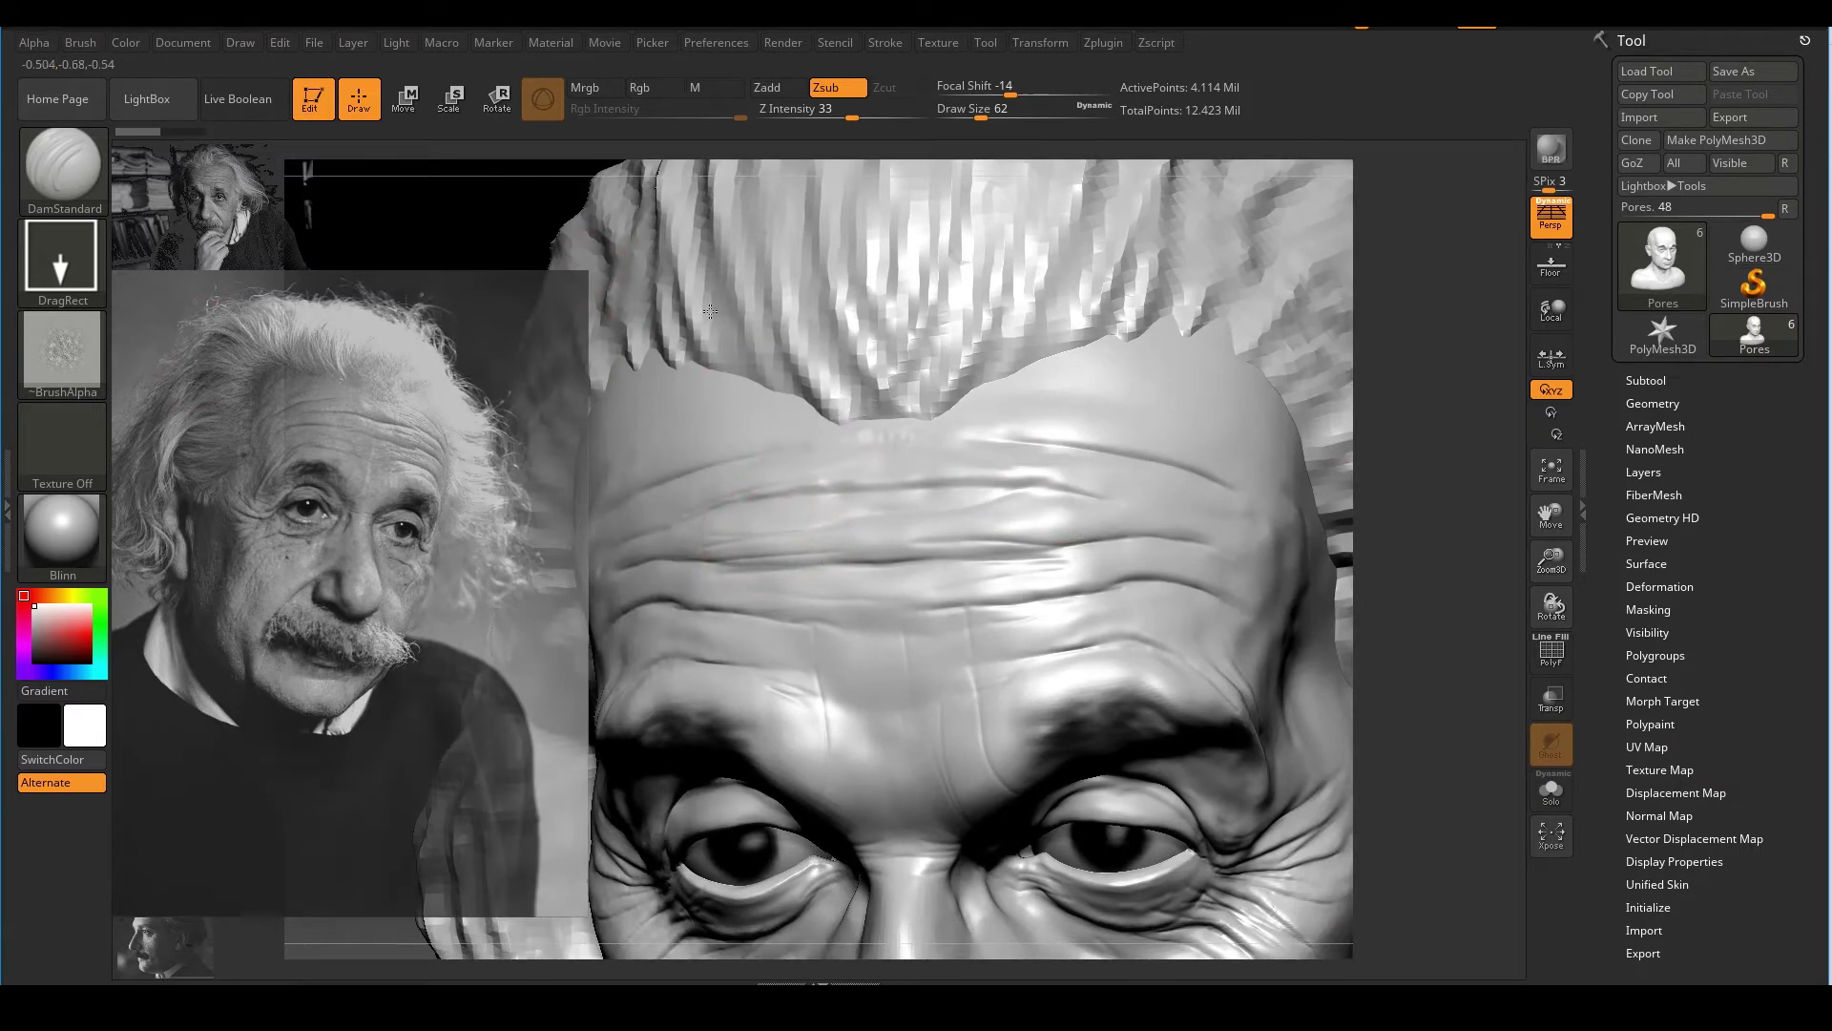
{"action": "left_click_drag", "start_coordinate": [520, 238], "coordinate": [592, 239], "text": "alt"}
{"action": "left_click_drag", "start_coordinate": [851, 114], "coordinate": [833, 112]}
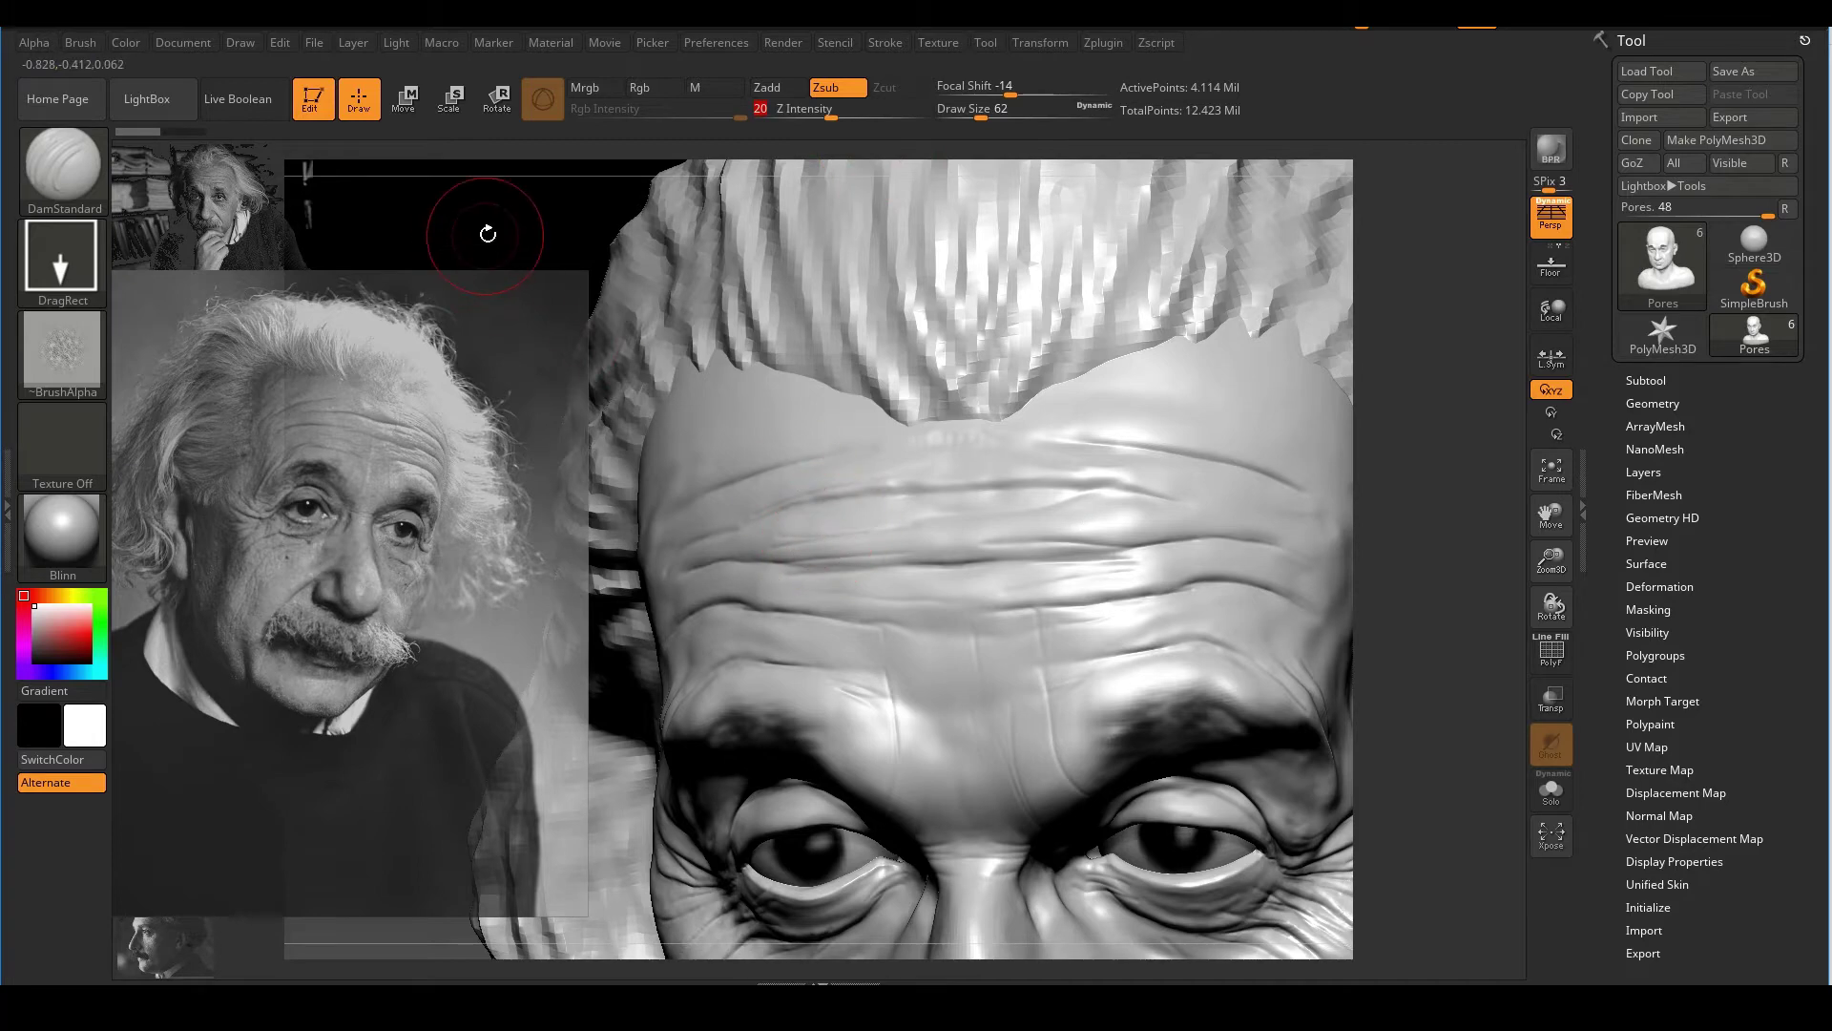
Stamp the softened skin alpha over the inner forehead wrinkles, working downward toward the eyebrows
{"action": "left_click_drag", "start_coordinate": [486, 232], "coordinate": [572, 295]}
{"action": "left_click_drag", "start_coordinate": [1460, 429], "coordinate": [1407, 439]}
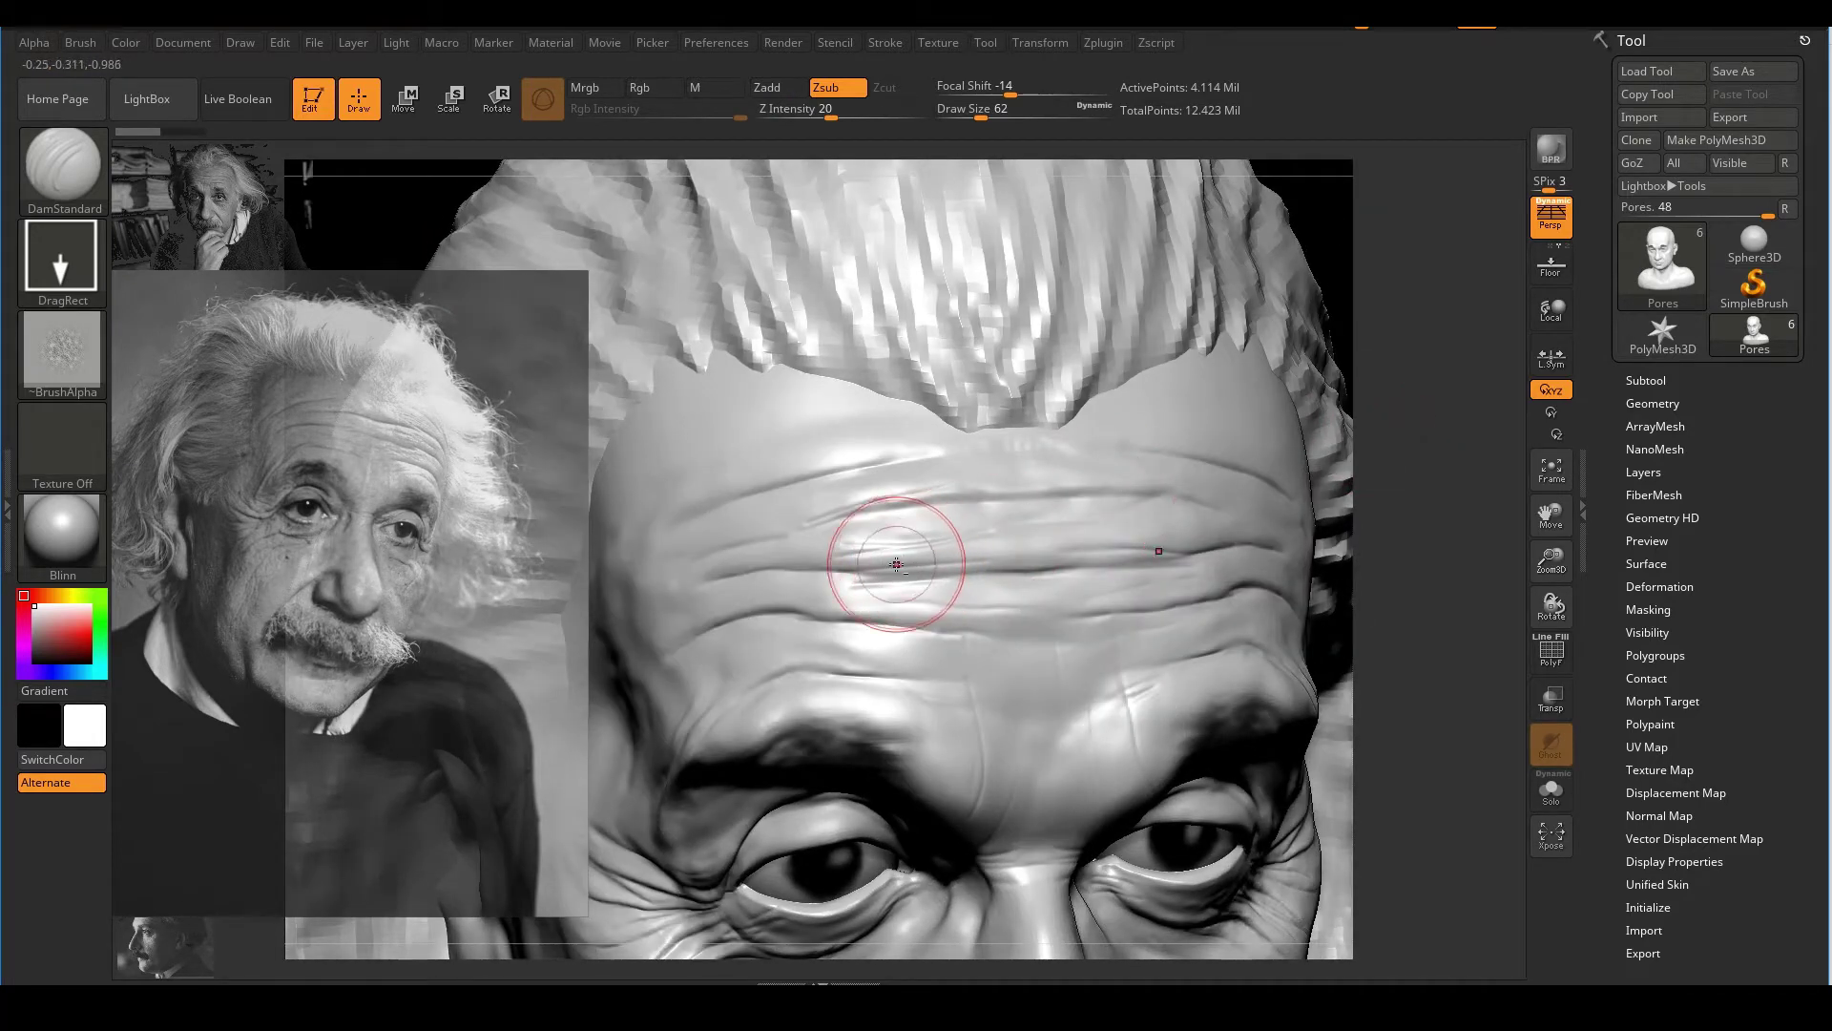
{"action": "mouse_move", "coordinate": [1125, 595]}
{"action": "left_mouse_down"}
{"action": "mouse_move", "coordinate": [1107, 621]}
{"action": "mouse_move", "coordinate": [1046, 632]}
{"action": "mouse_move", "coordinate": [1010, 675]}
{"action": "mouse_move", "coordinate": [1021, 691]}
{"action": "mouse_move", "coordinate": [987, 706]}
{"action": "left_mouse_up"}
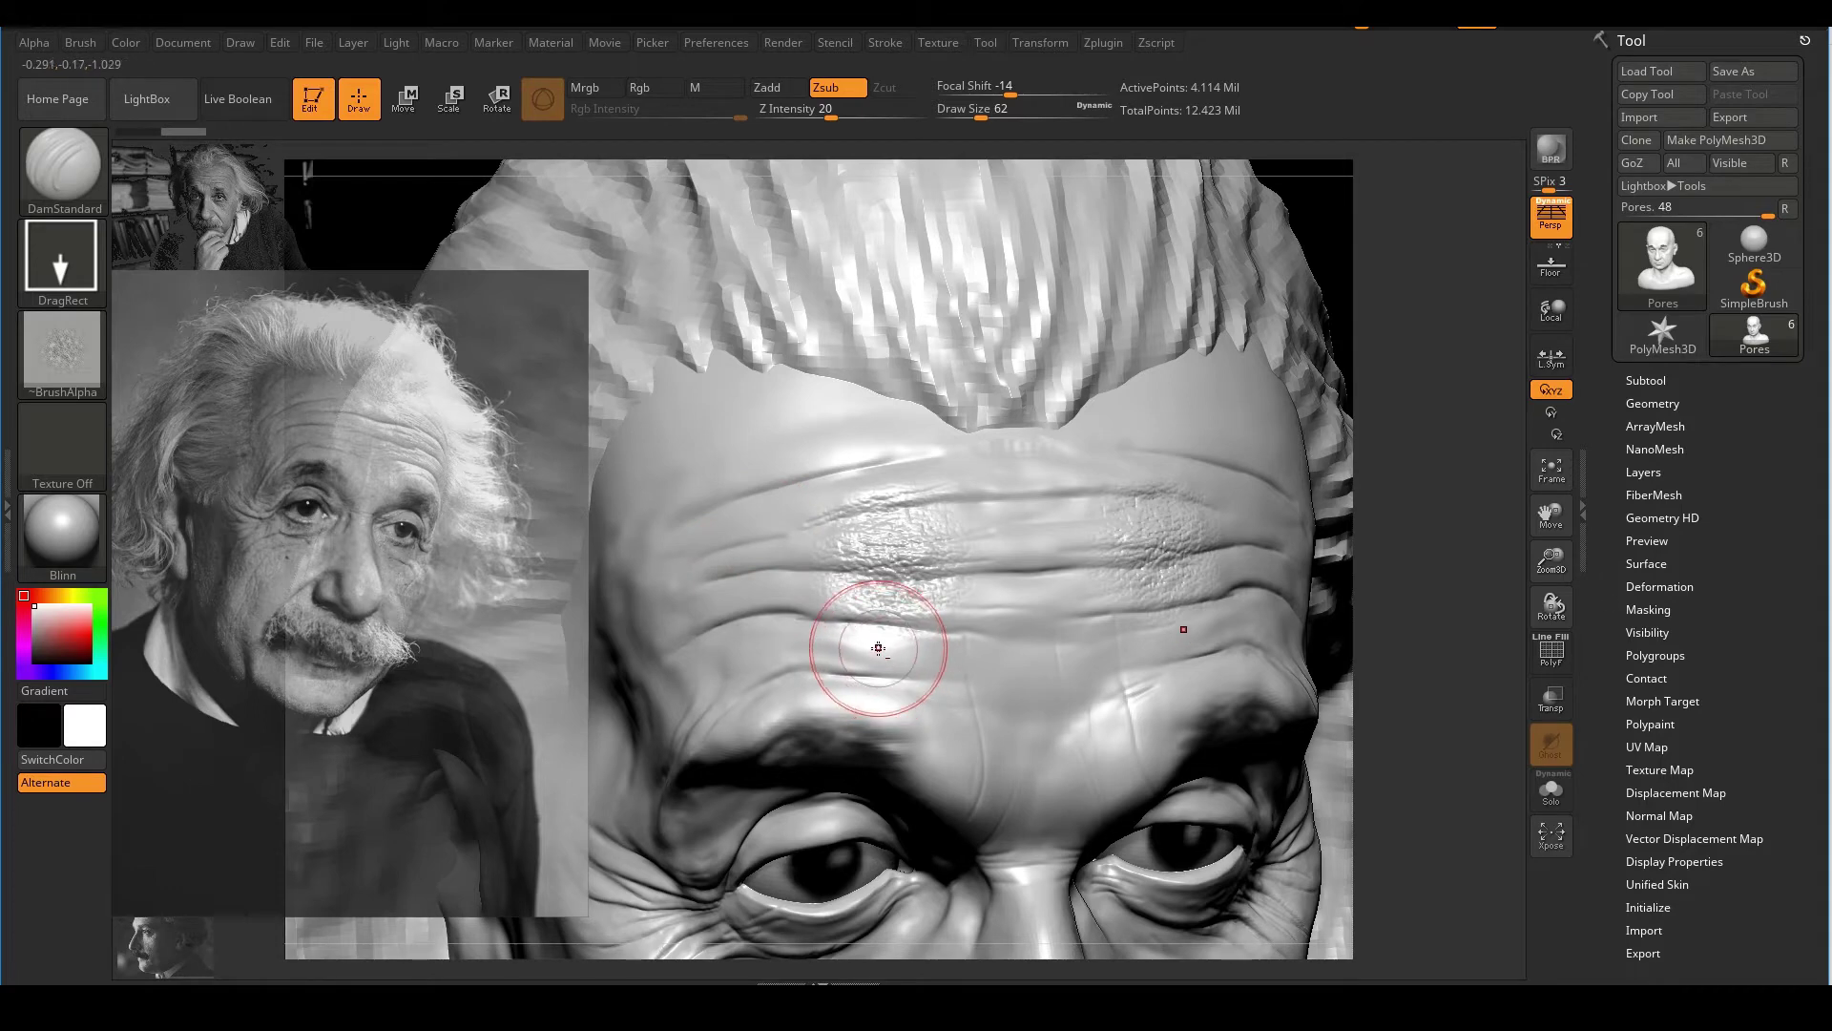
{"action": "mouse_move", "coordinate": [1025, 757]}
{"action": "left_mouse_down"}
{"action": "mouse_move", "coordinate": [1064, 733]}
{"action": "mouse_move", "coordinate": [1025, 736]}
{"action": "left_mouse_up"}
{"action": "mouse_move", "coordinate": [1183, 656]}
{"action": "right_mouse_down", "text": "ctrl"}
{"action": "mouse_move", "coordinate": [1308, 487]}
{"action": "mouse_move", "coordinate": [1244, 484]}
{"action": "mouse_move", "coordinate": [1382, 355]}
{"action": "mouse_move", "coordinate": [1382, 410]}
{"action": "mouse_move", "coordinate": [1377, 384]}
{"action": "mouse_move", "coordinate": [1344, 420]}
{"action": "right_mouse_up", "text": "ctrl"}
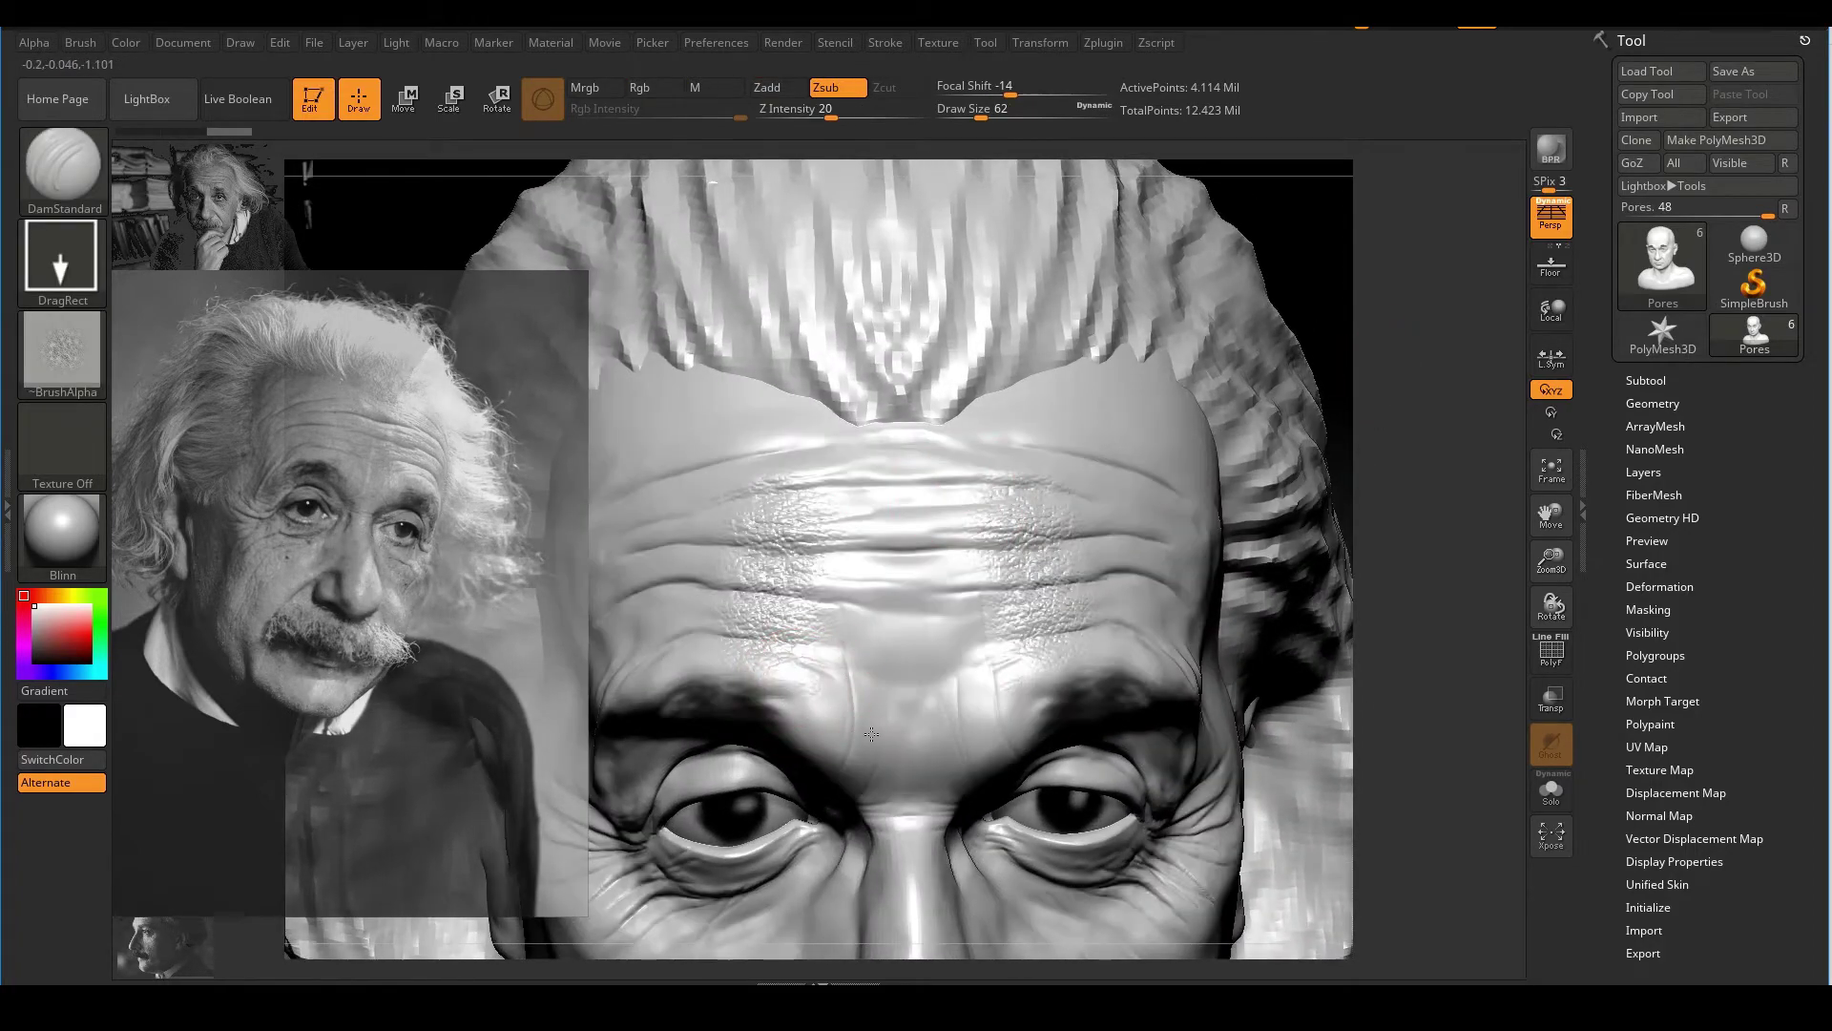
Stamp skin detail on the lower forehead just above the inner ends of the eyebrows
{"action": "left_click_drag", "start_coordinate": [912, 756], "coordinate": [913, 759]}
{"action": "right_click_drag", "start_coordinate": [985, 659], "coordinate": [1102, 648], "text": "alt"}
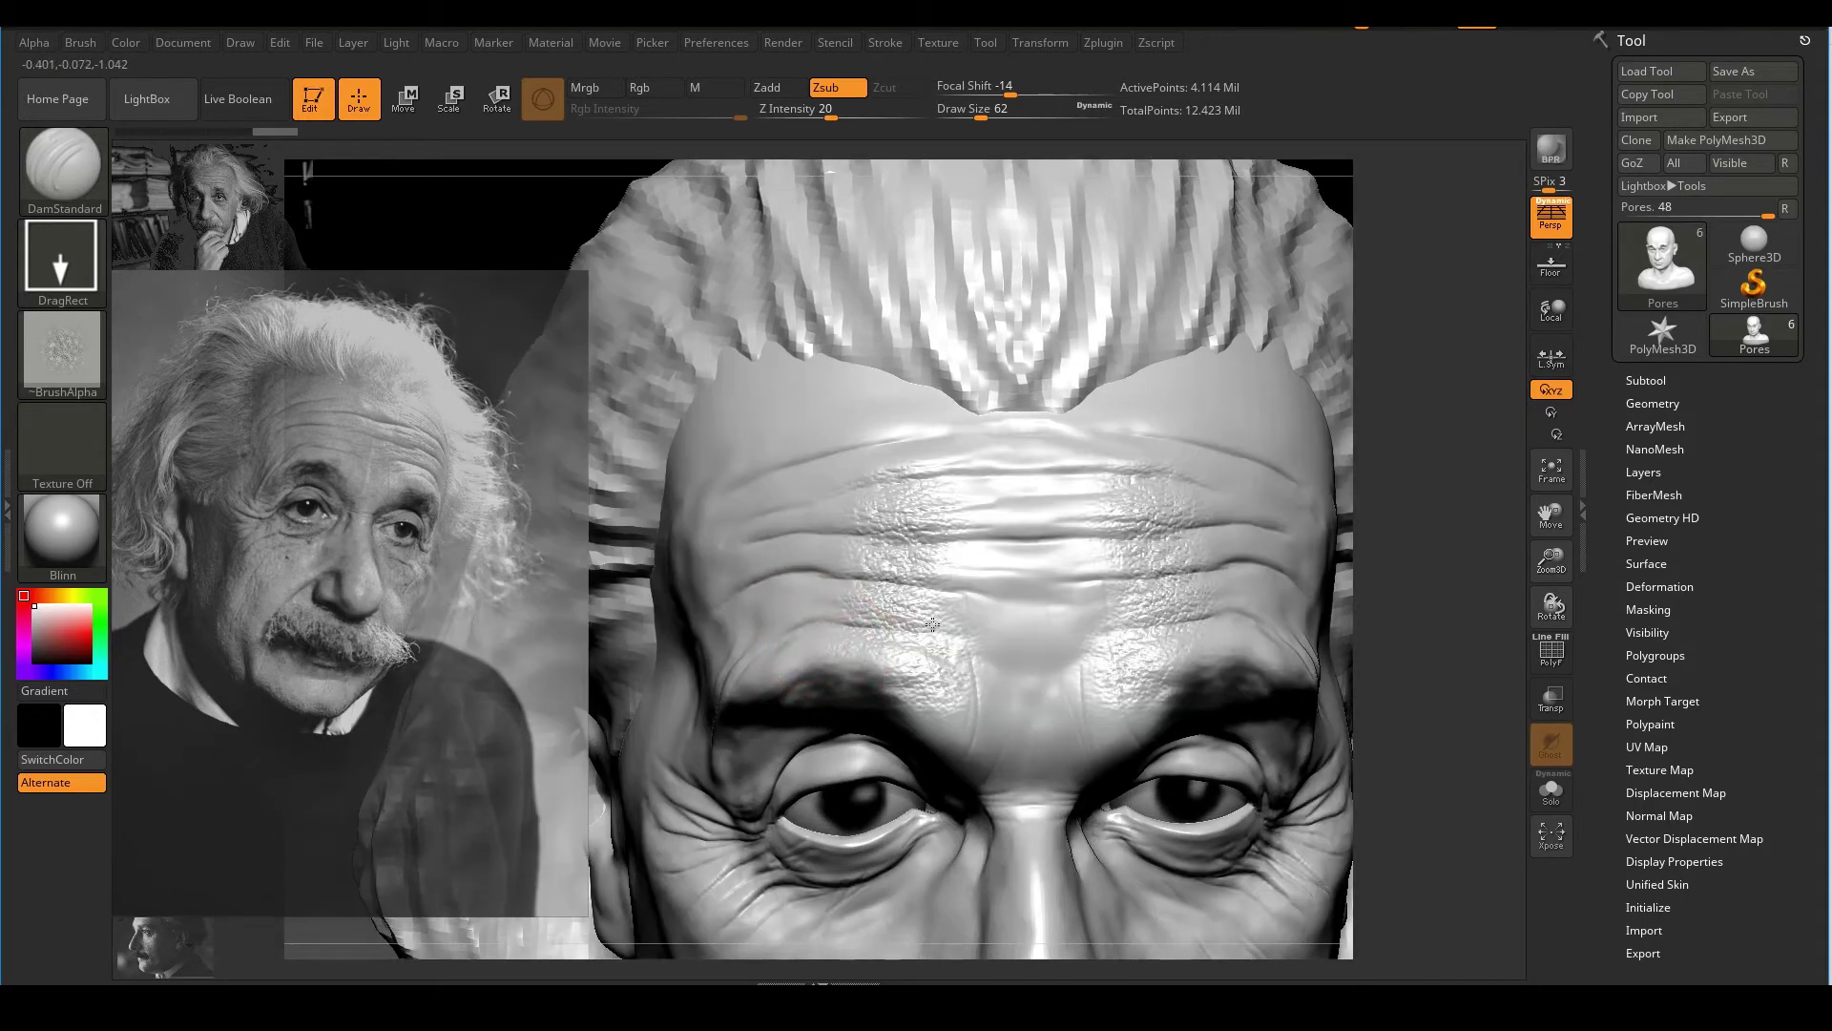
{"action": "left_click_drag", "start_coordinate": [944, 617], "coordinate": [944, 619]}
{"action": "right_click_drag", "start_coordinate": [1395, 544], "coordinate": [1456, 534]}
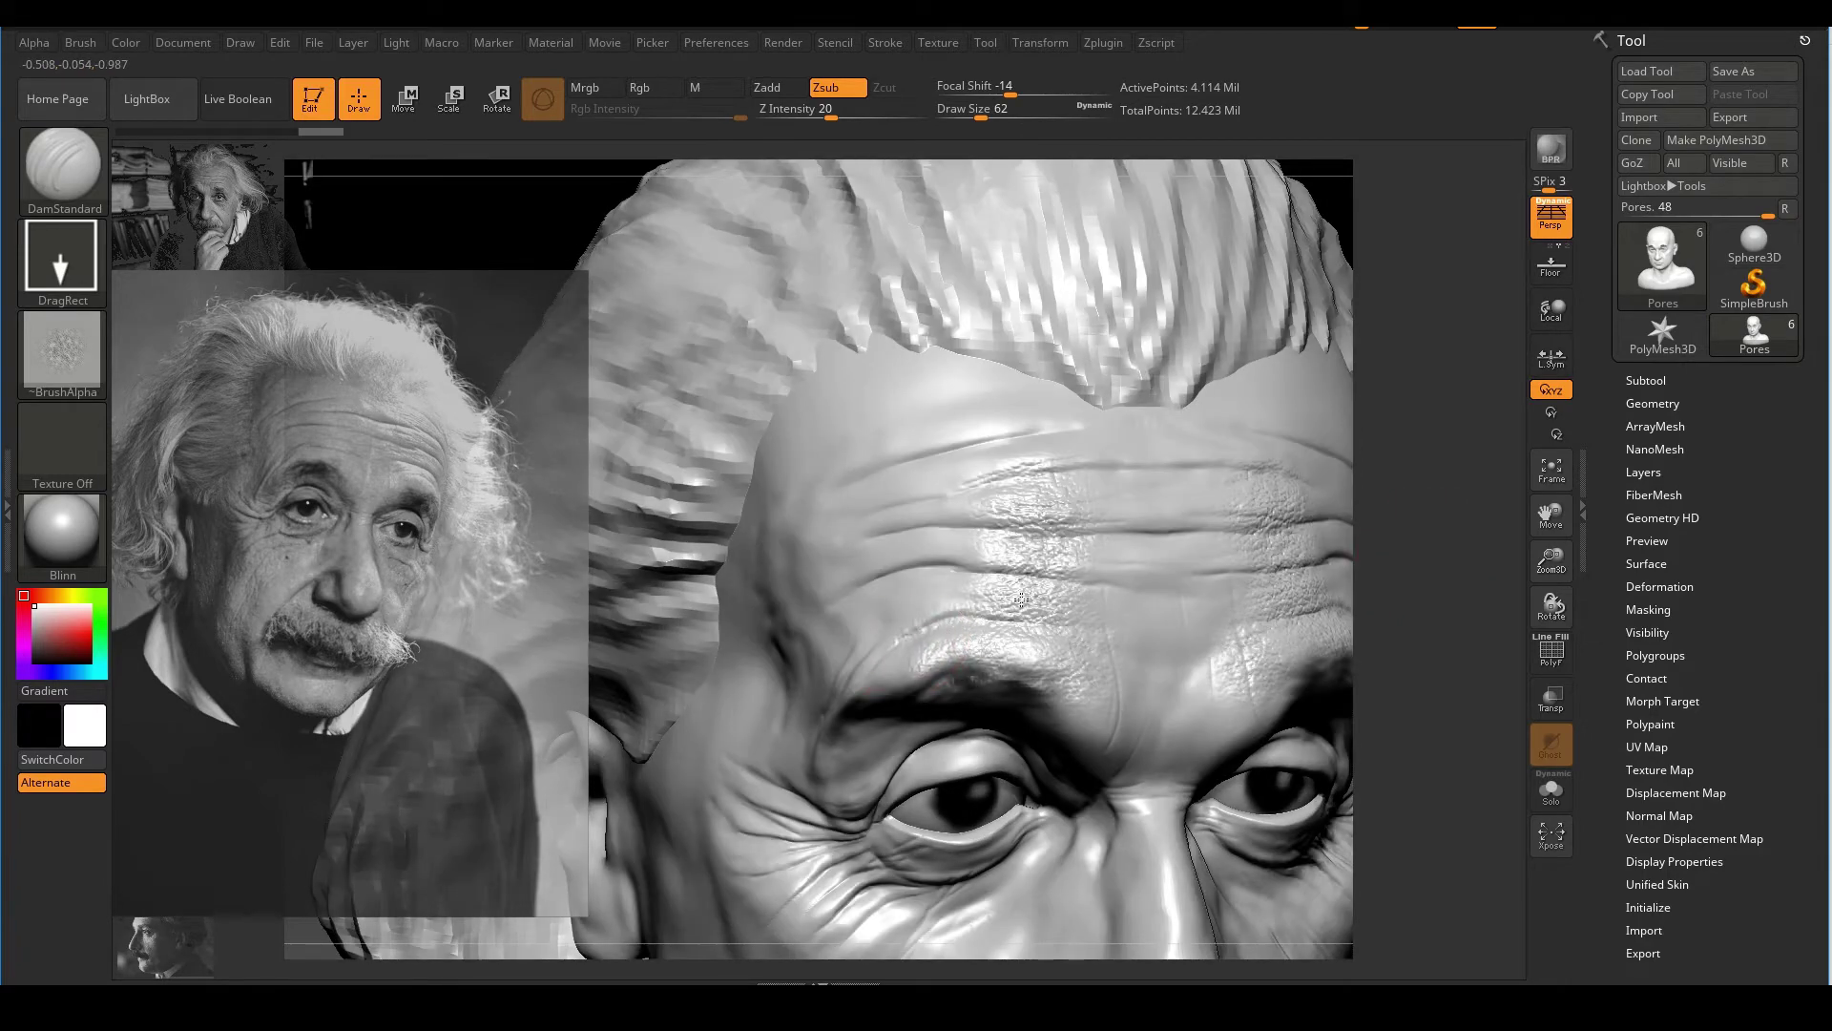
{"action": "left_click_drag", "start_coordinate": [1021, 599], "coordinate": [1021, 600]}
Stamp the skin alpha onto the area between the eyebrows
{"action": "right_click_drag", "start_coordinate": [1292, 579], "coordinate": [1202, 531], "text": "alt"}
{"action": "right_click_drag", "start_coordinate": [973, 520], "coordinate": [1099, 434], "text": "alt"}
{"action": "right_click_drag", "start_coordinate": [1115, 499], "coordinate": [1135, 543], "text": "ctrl"}
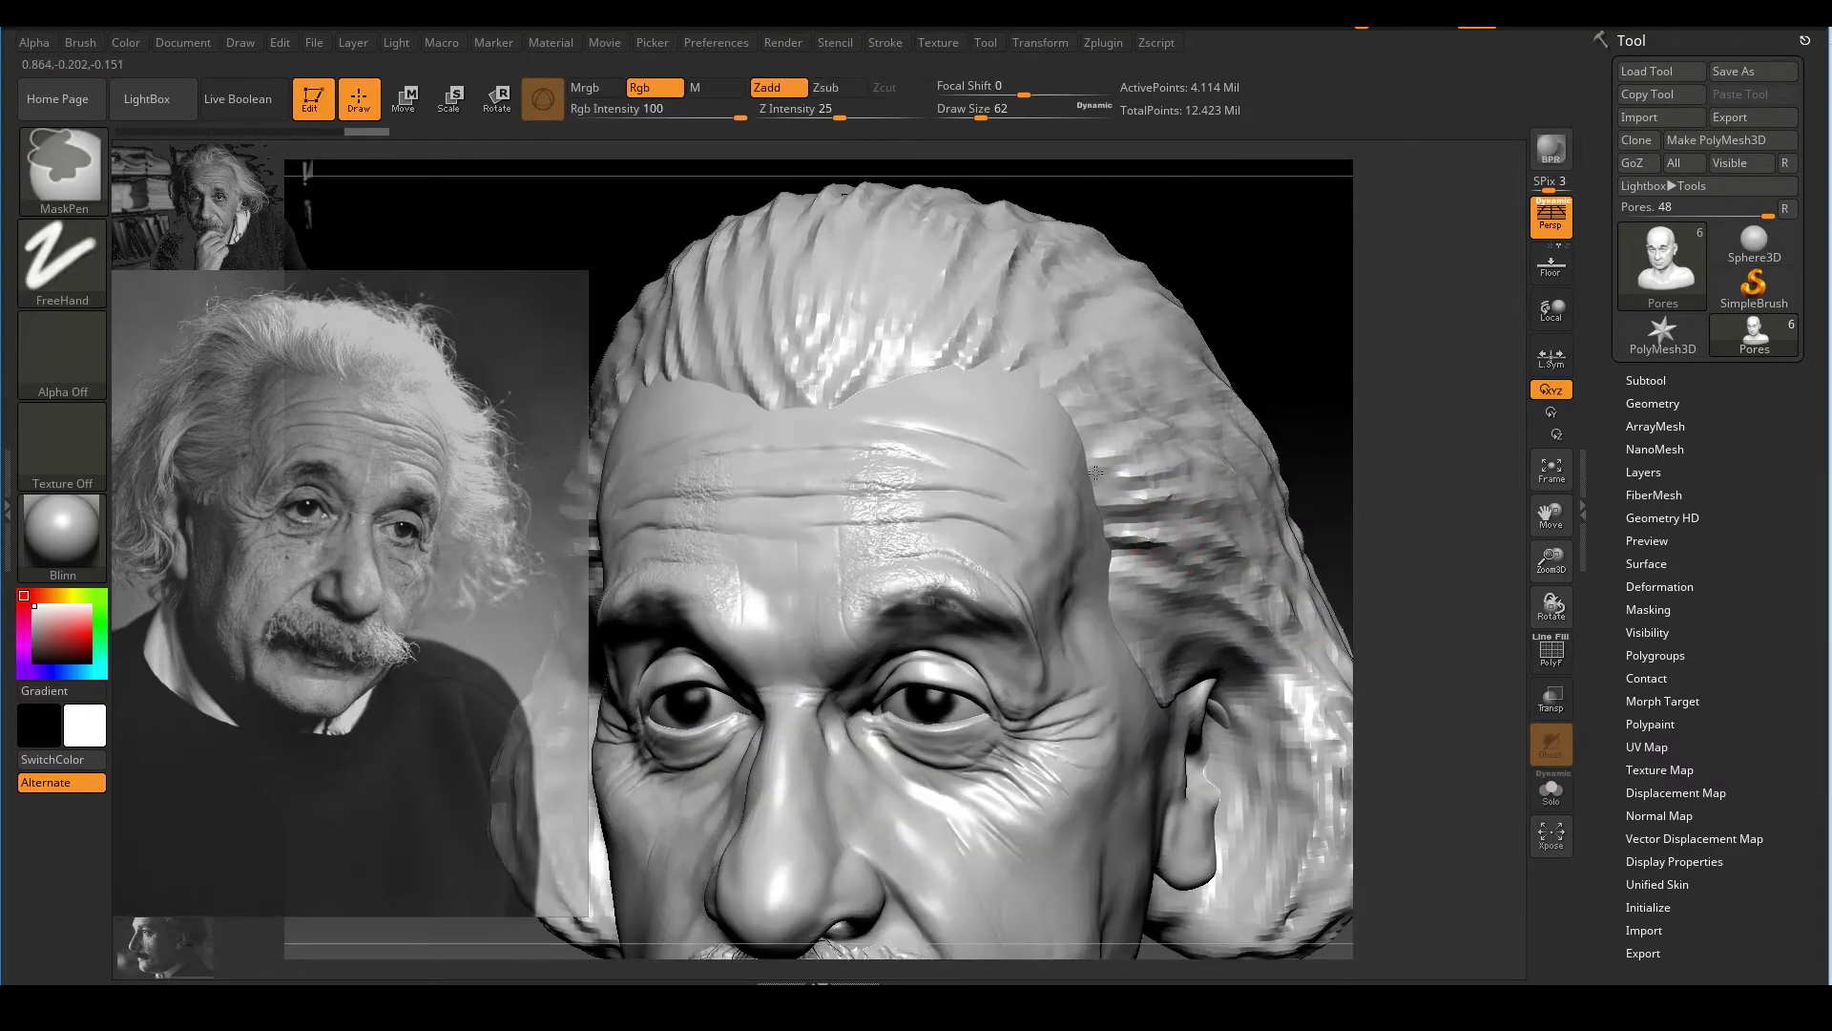
{"action": "right_click_drag", "start_coordinate": [1096, 472], "coordinate": [1121, 501], "text": "ctrl"}
{"action": "right_click_drag", "start_coordinate": [1308, 379], "coordinate": [1345, 382]}
{"action": "right_click_drag", "start_coordinate": [1345, 382], "coordinate": [1351, 434], "text": "ctrl"}
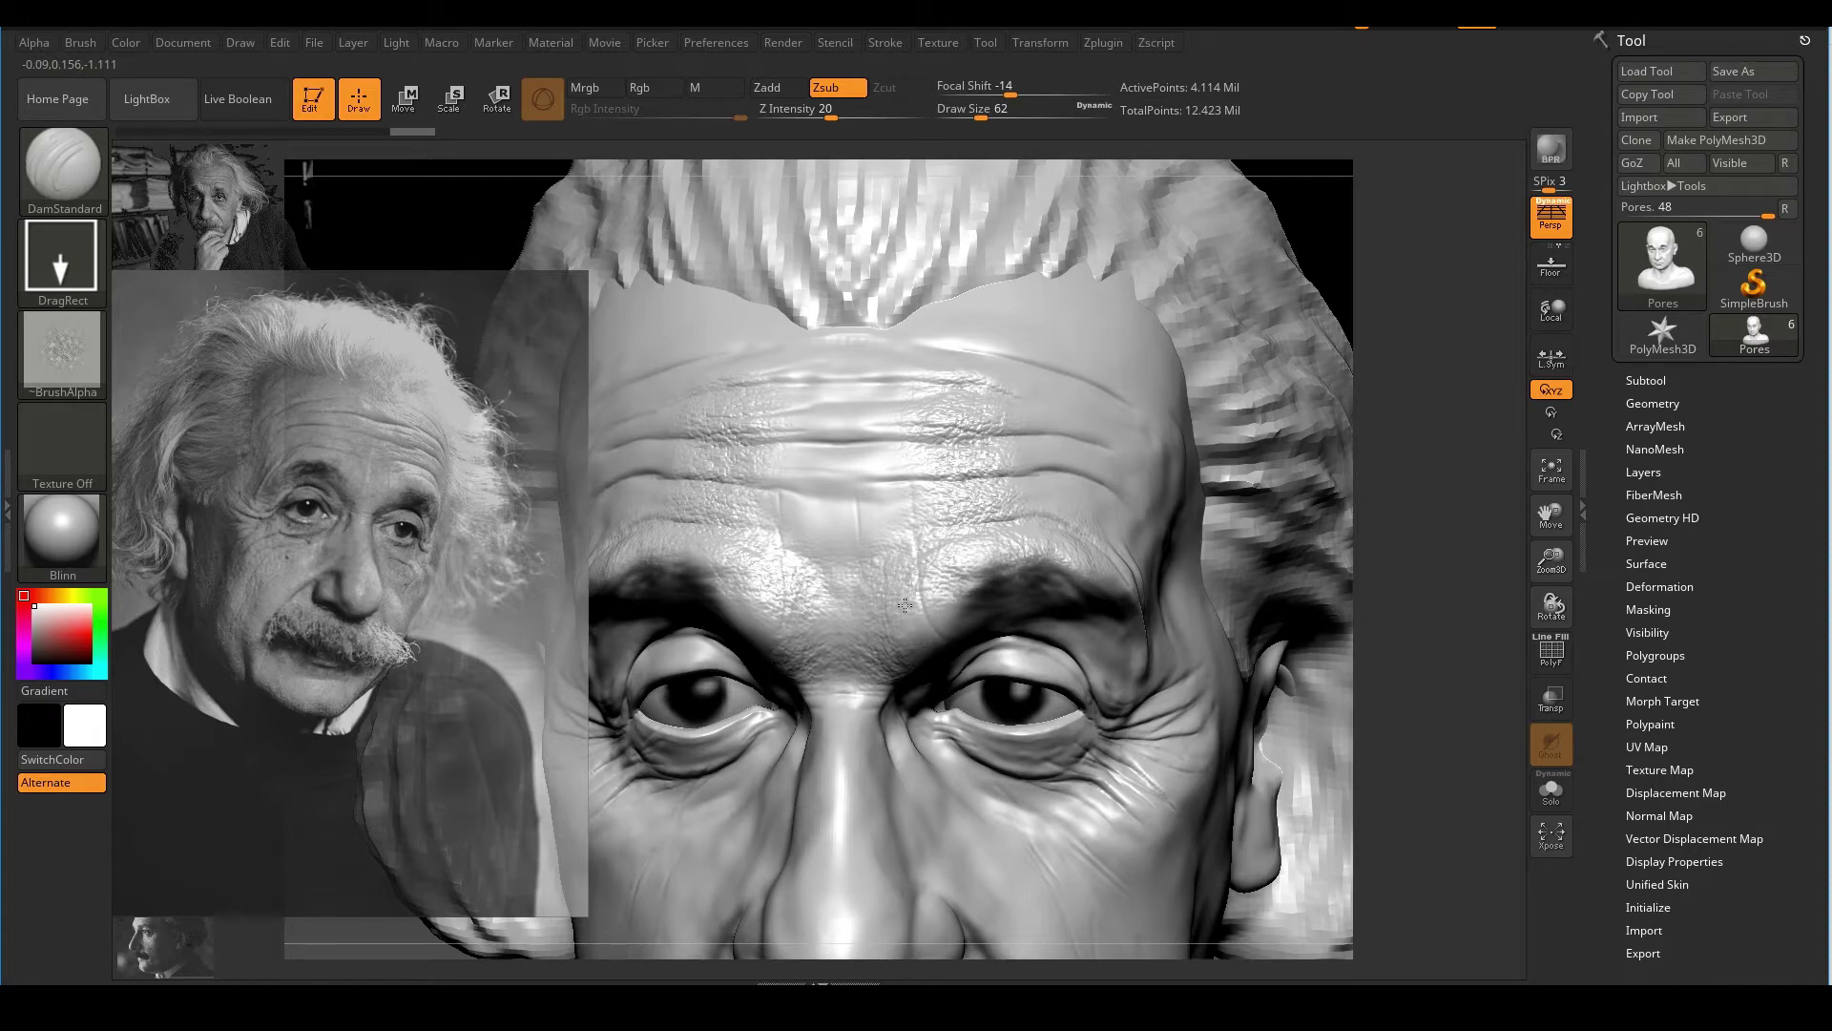
Undo the last stamp and restamp skin detail between the eyebrows down to the bridge of the nose
{"action": "mouse_move", "coordinate": [1411, 511]}
{"action": "right_mouse_down"}
{"action": "mouse_move", "coordinate": [1373, 552]}
{"action": "mouse_move", "coordinate": [1431, 557]}
{"action": "right_mouse_up"}
{"action": "key", "text": "ctrl+z"}
{"action": "mouse_move", "coordinate": [999, 608]}
{"action": "right_mouse_down", "text": "ctrl"}
{"action": "mouse_move", "coordinate": [982, 525]}
{"action": "mouse_move", "coordinate": [953, 544]}
{"action": "mouse_move", "coordinate": [936, 620]}
{"action": "right_mouse_up", "text": "ctrl"}
{"action": "left_click_drag", "start_coordinate": [945, 604], "coordinate": [967, 604]}
{"action": "key", "text": "ctrl"}
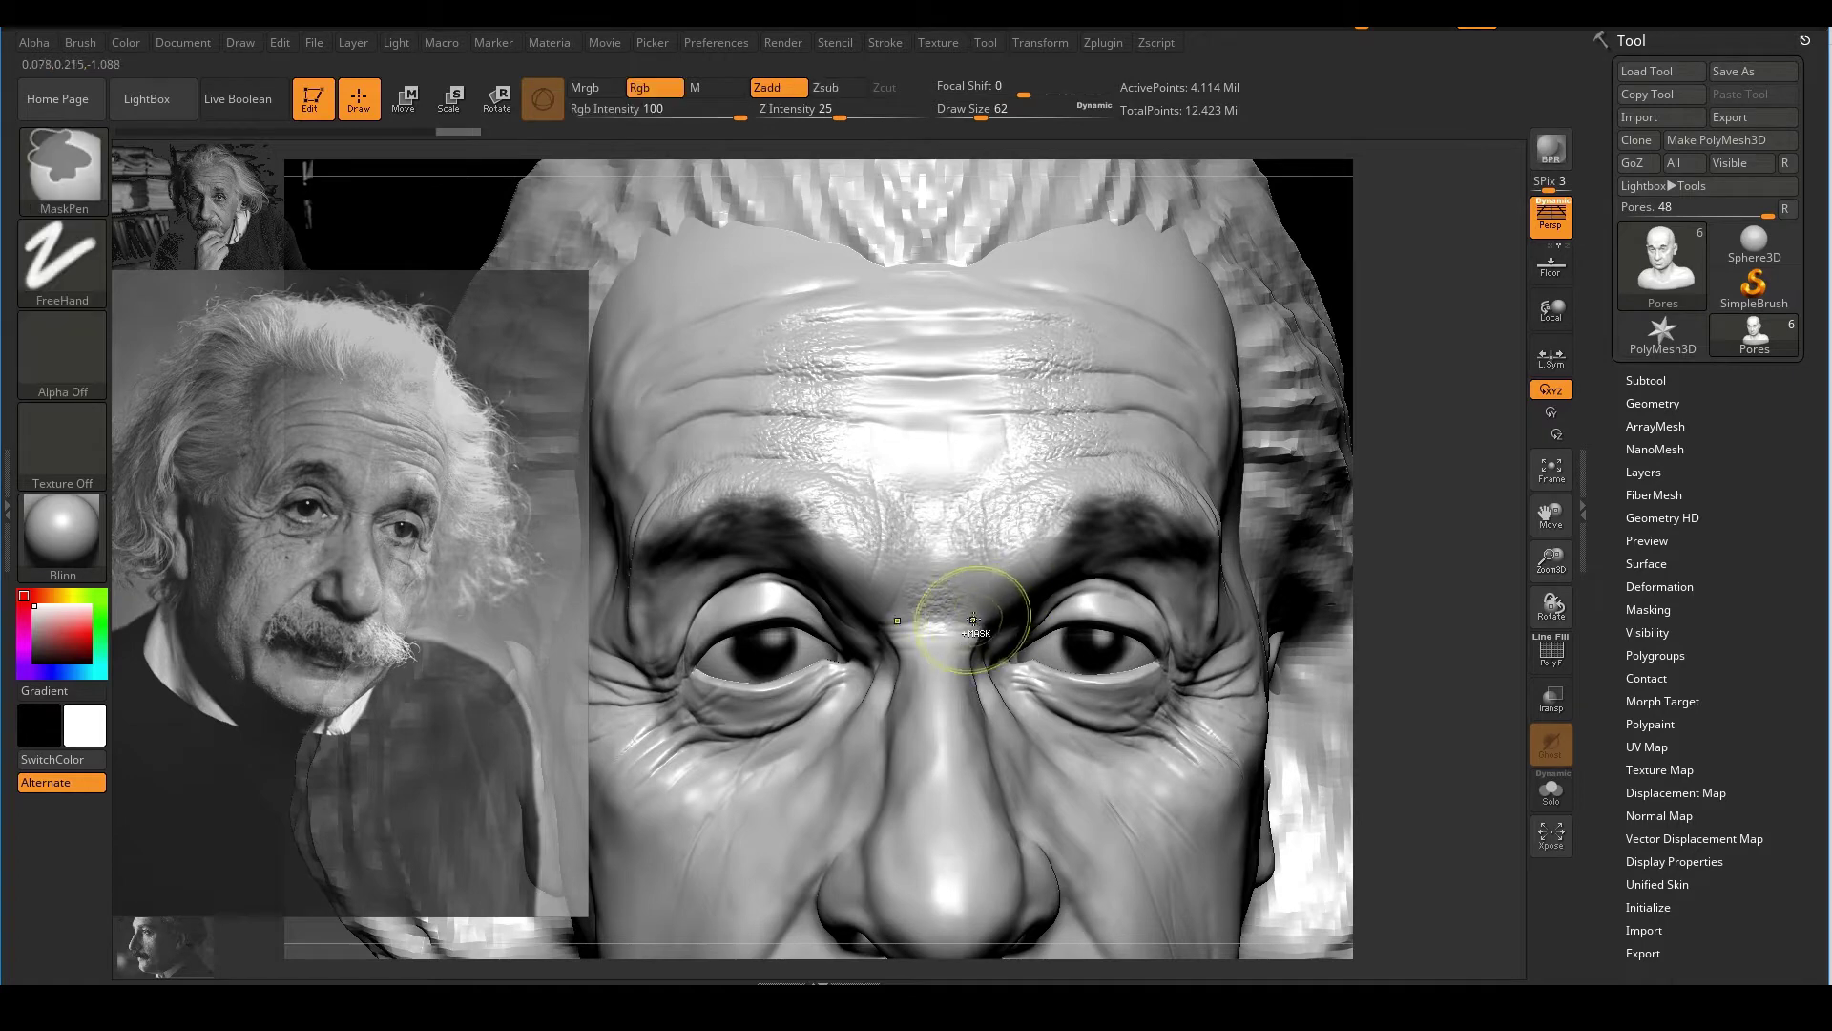
{"action": "left_click_drag", "start_coordinate": [961, 605], "coordinate": [1003, 604]}
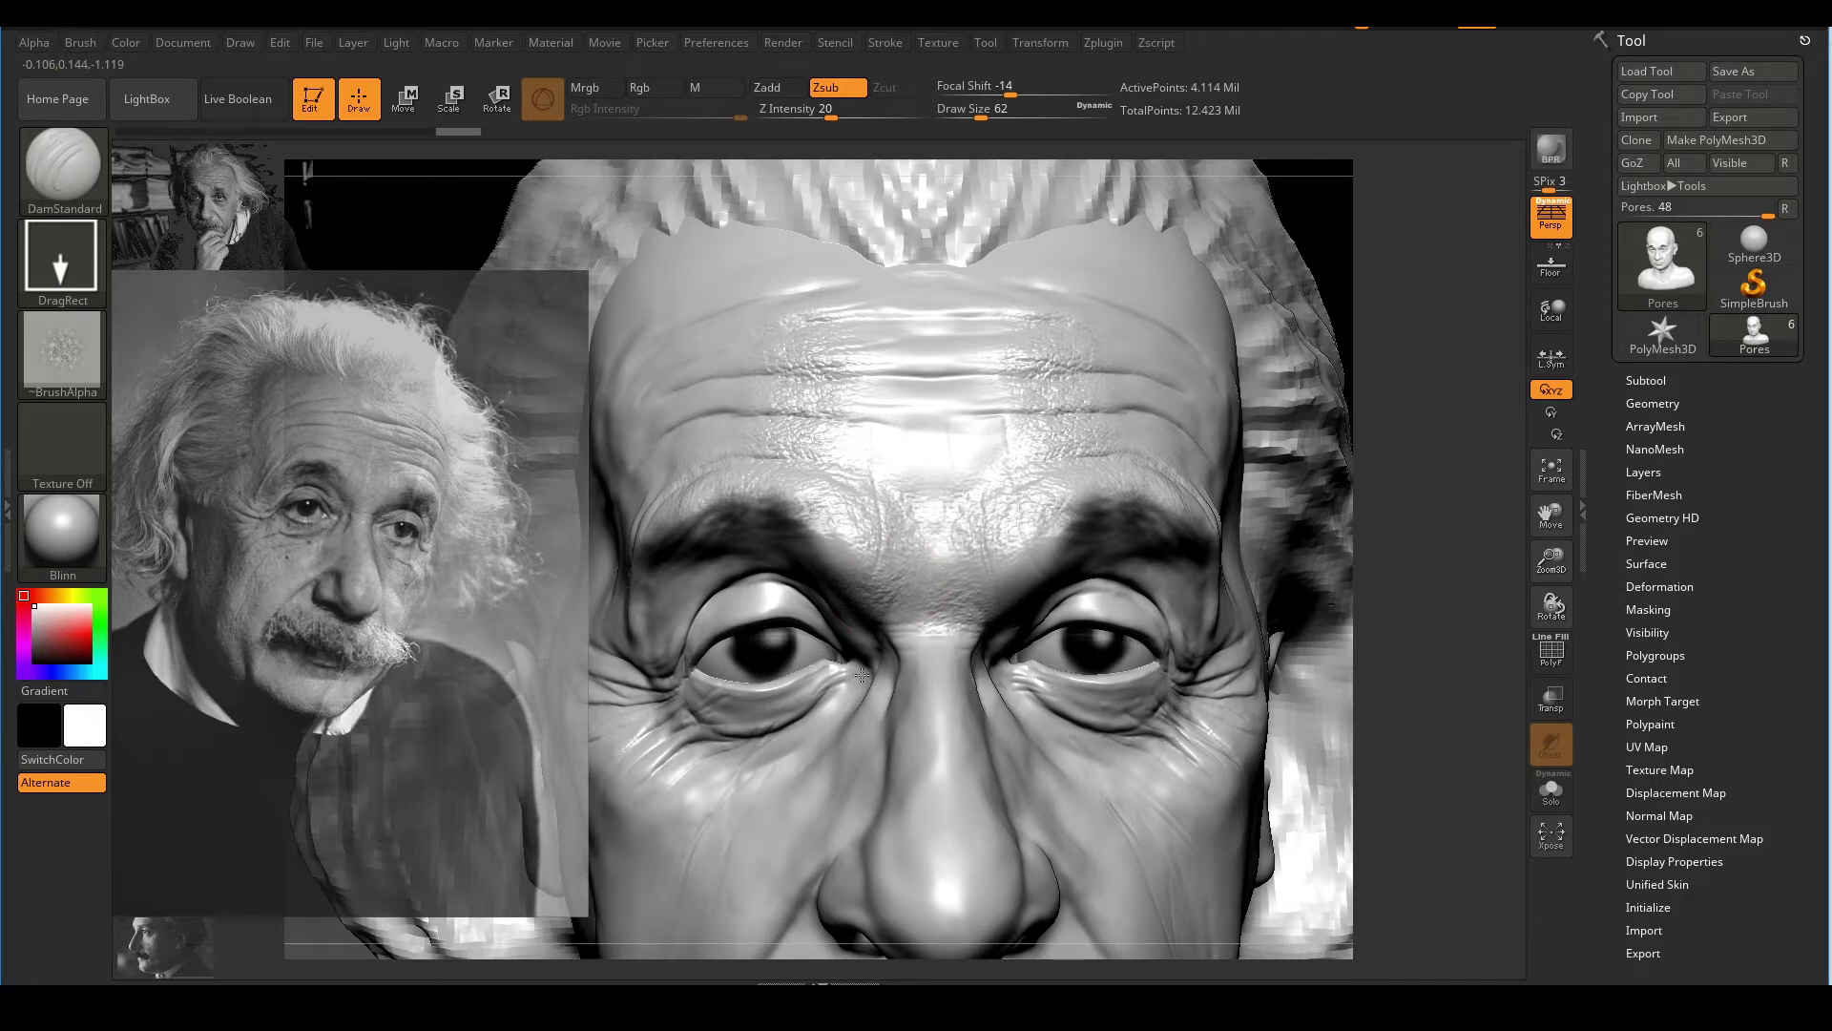
{"action": "left_click_drag", "start_coordinate": [862, 671], "coordinate": [864, 671]}
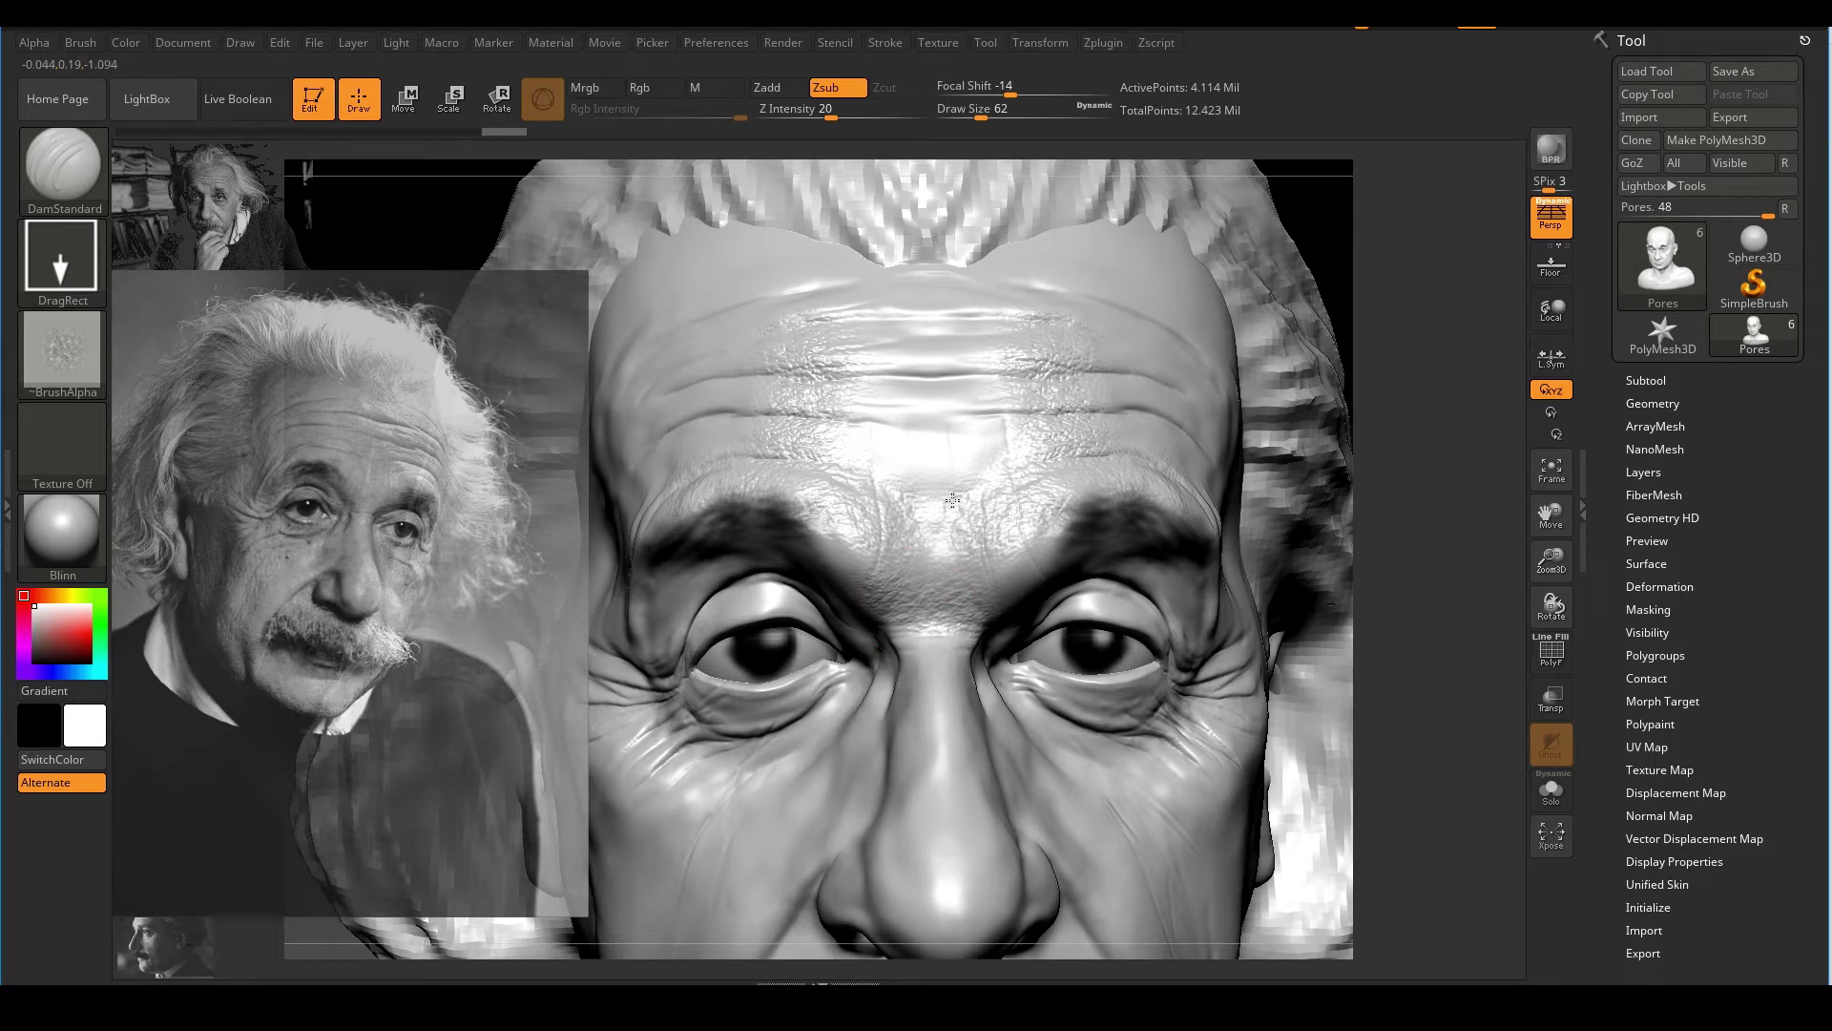
Layer additional skin stamps over the inner brow area to blend the existing patches
{"action": "left_click_drag", "start_coordinate": [992, 509], "coordinate": [1023, 570]}
{"action": "left_click_drag", "start_coordinate": [1077, 507], "coordinate": [1025, 506]}
{"action": "left_click_drag", "start_coordinate": [847, 541], "coordinate": [868, 572]}
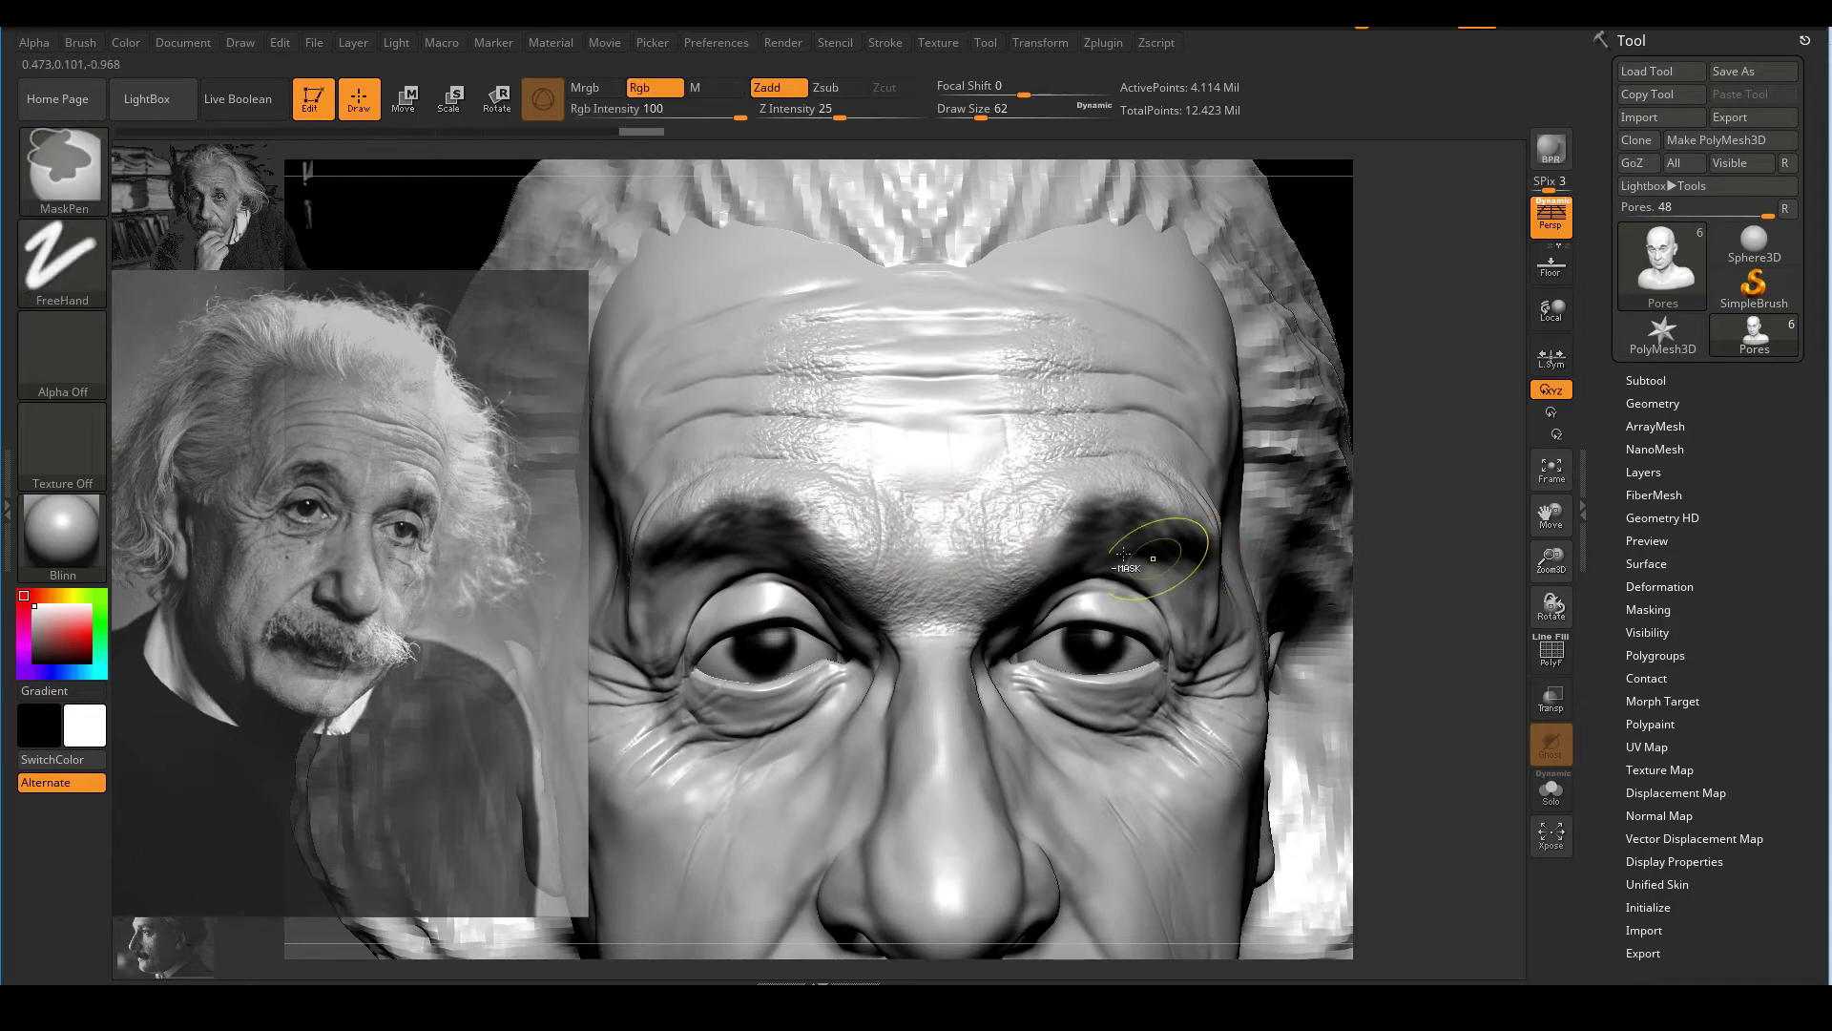
{"action": "right_click_drag", "start_coordinate": [1162, 551], "coordinate": [1078, 439], "text": "ctrl"}
{"action": "right_click_drag", "start_coordinate": [1026, 505], "coordinate": [1019, 610], "text": "ctrl"}
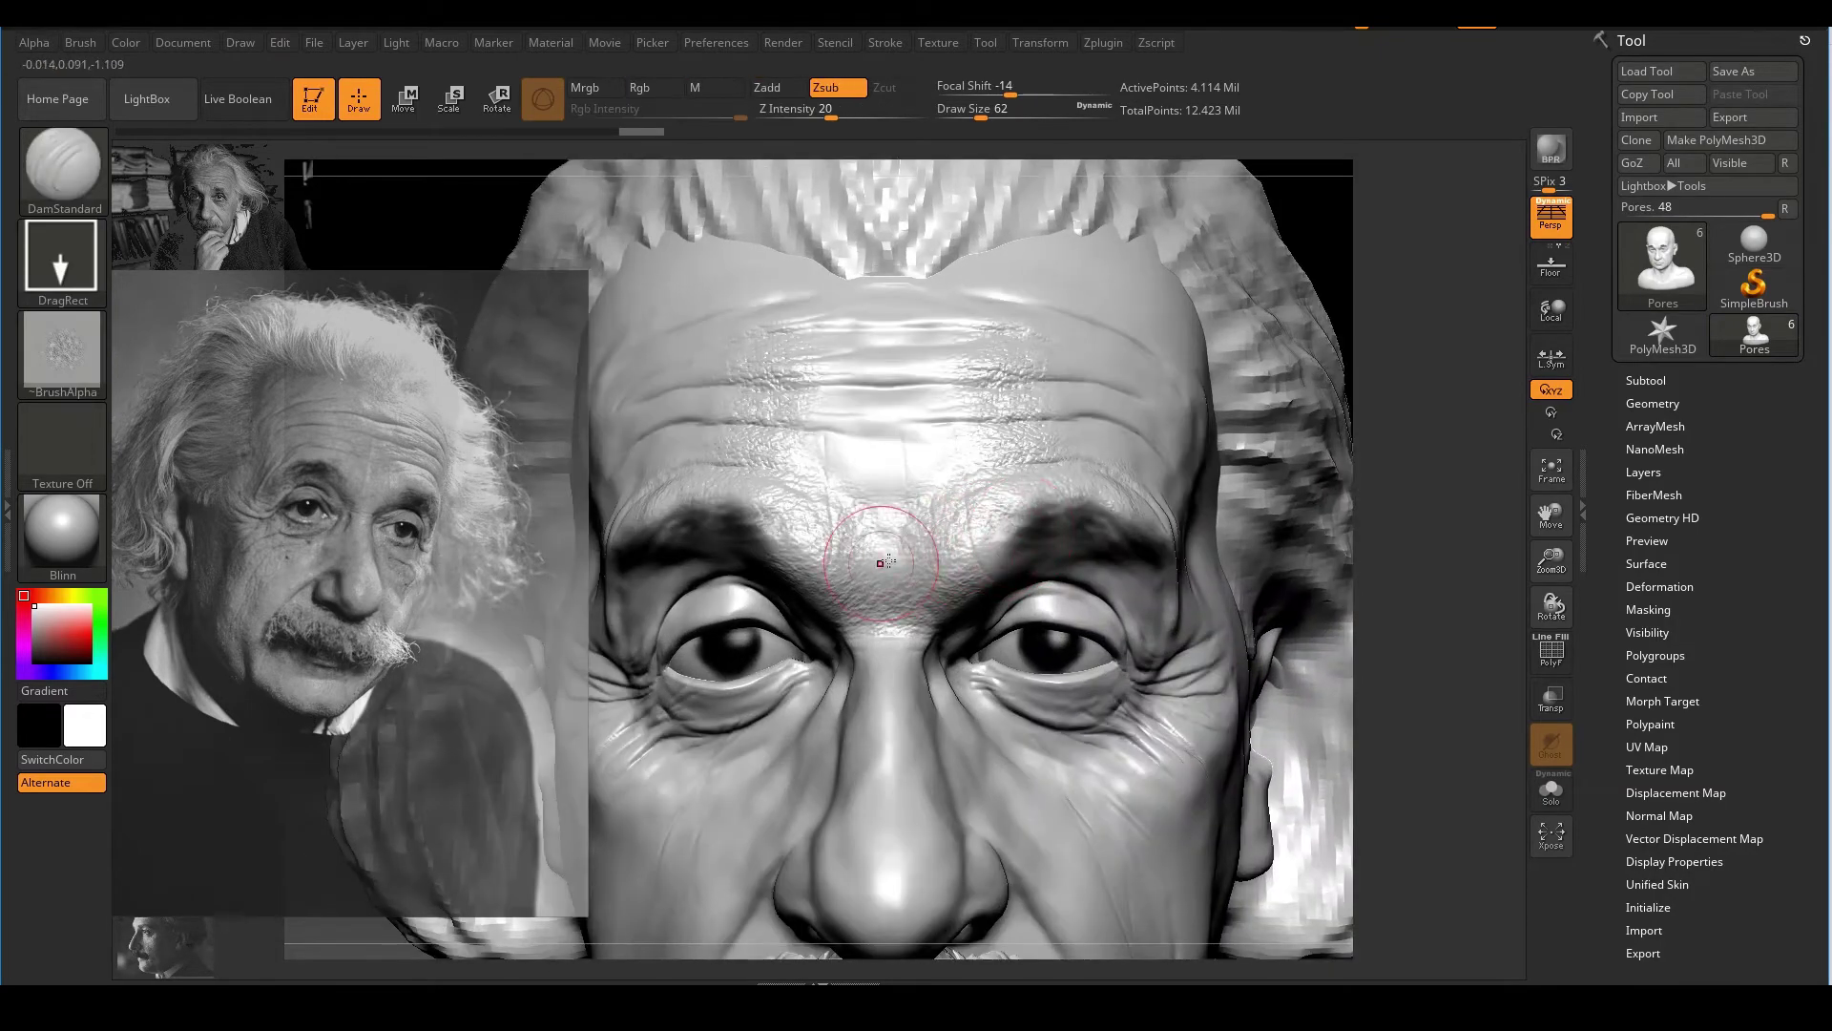
{"action": "key", "text": "ctrl"}
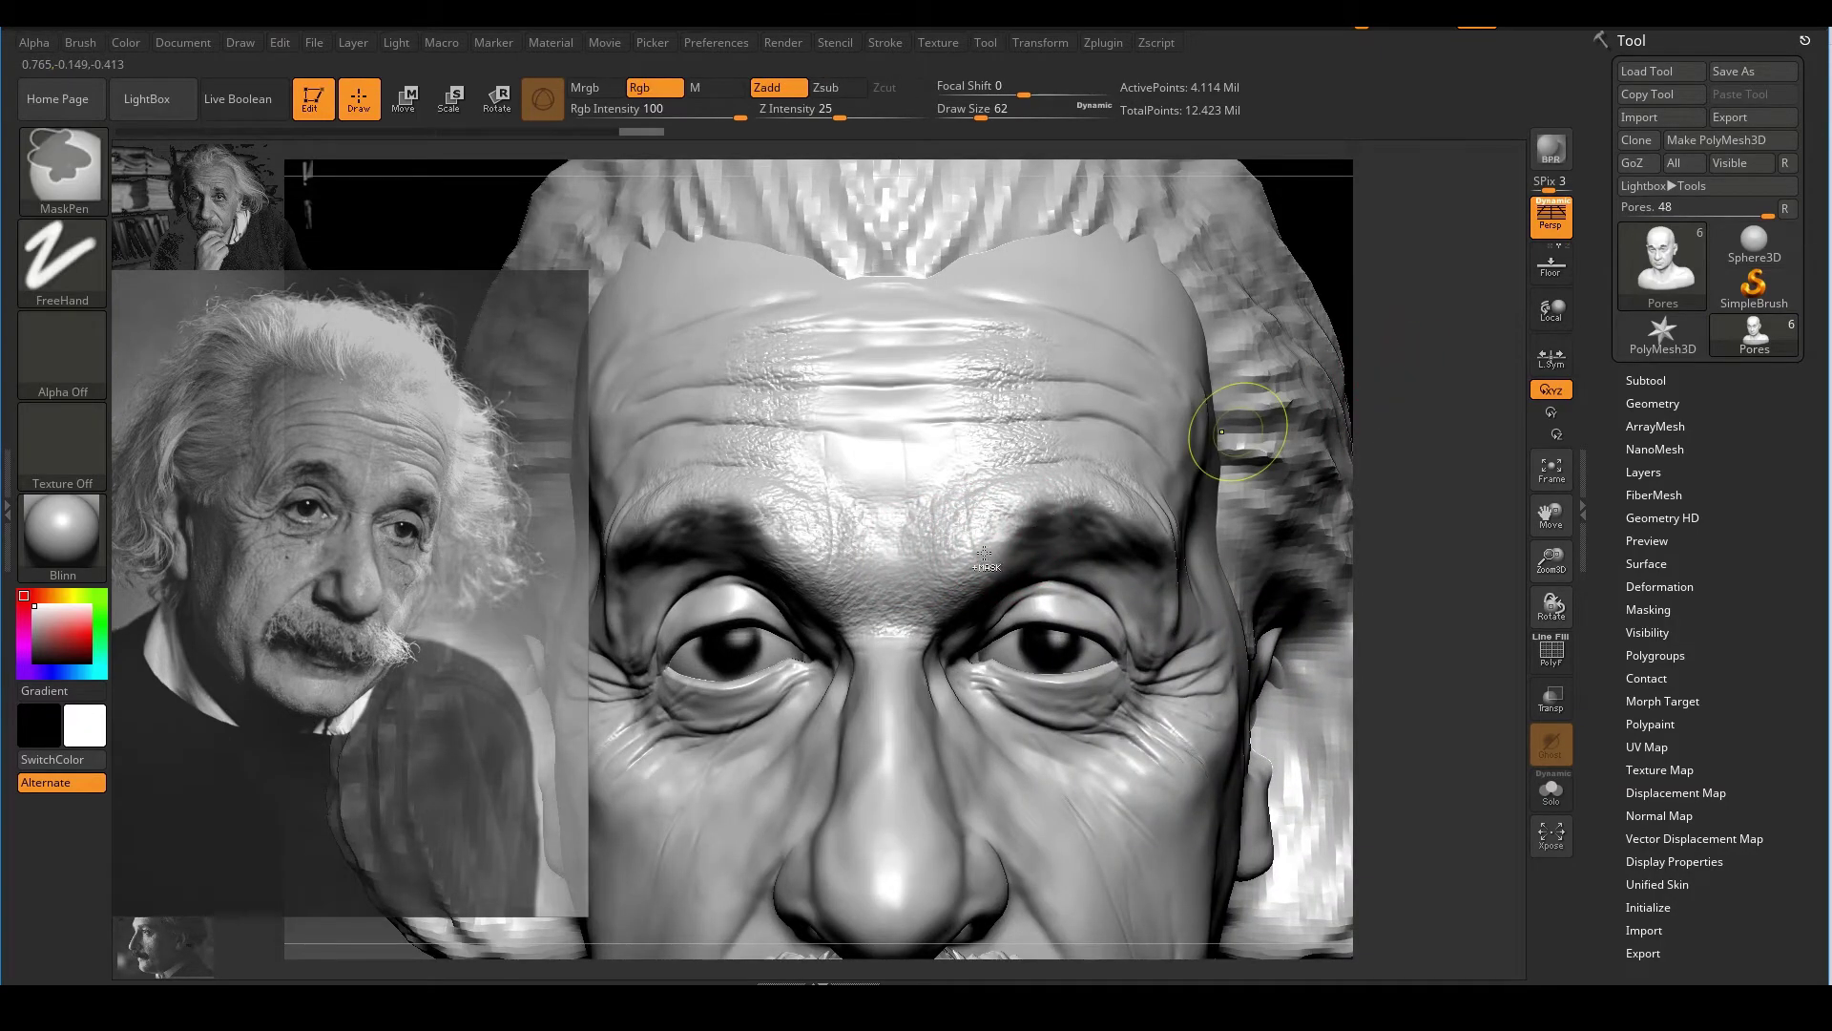
Step back through the recent brow-area stamps and redo them to compare the surface with and without the detail
{"action": "key", "text": "ctrl+z"}
{"action": "key", "text": "ctrl+z"}
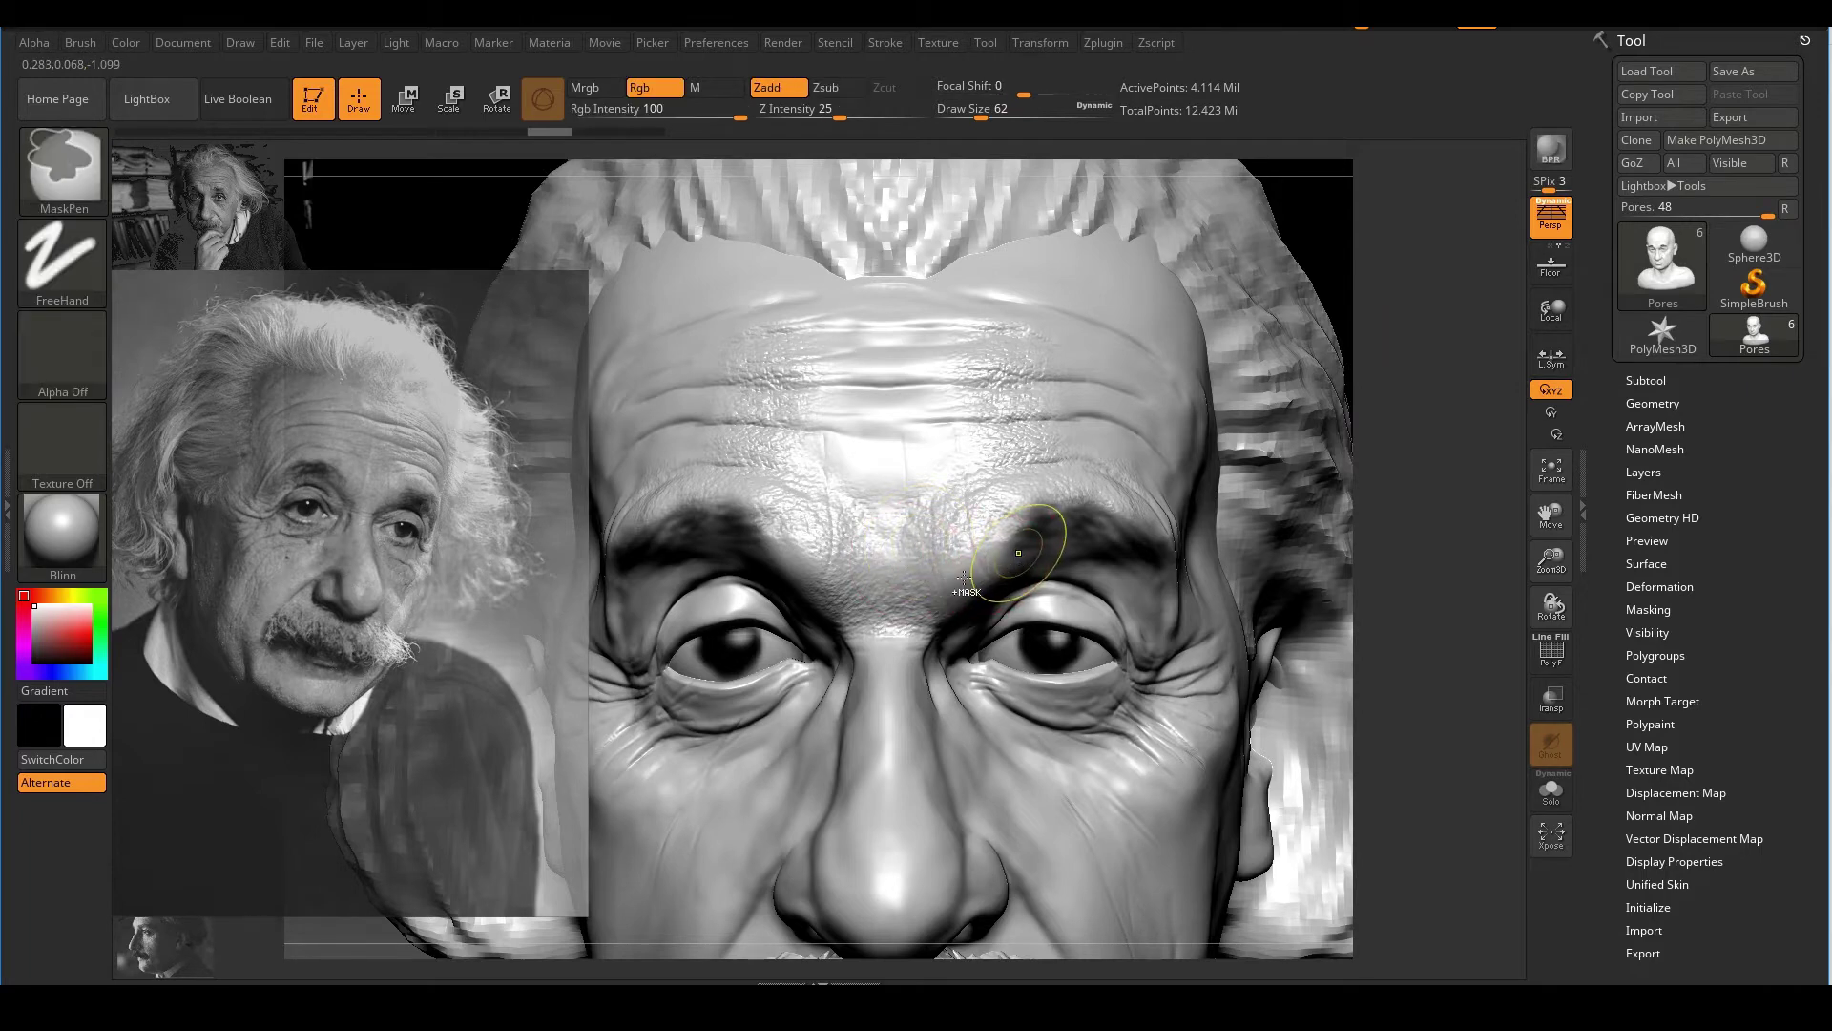
{"action": "key", "text": "ctrl+z"}
{"action": "key", "text": "ctrl+z"}
{"action": "key", "text": "ctrl+z"}
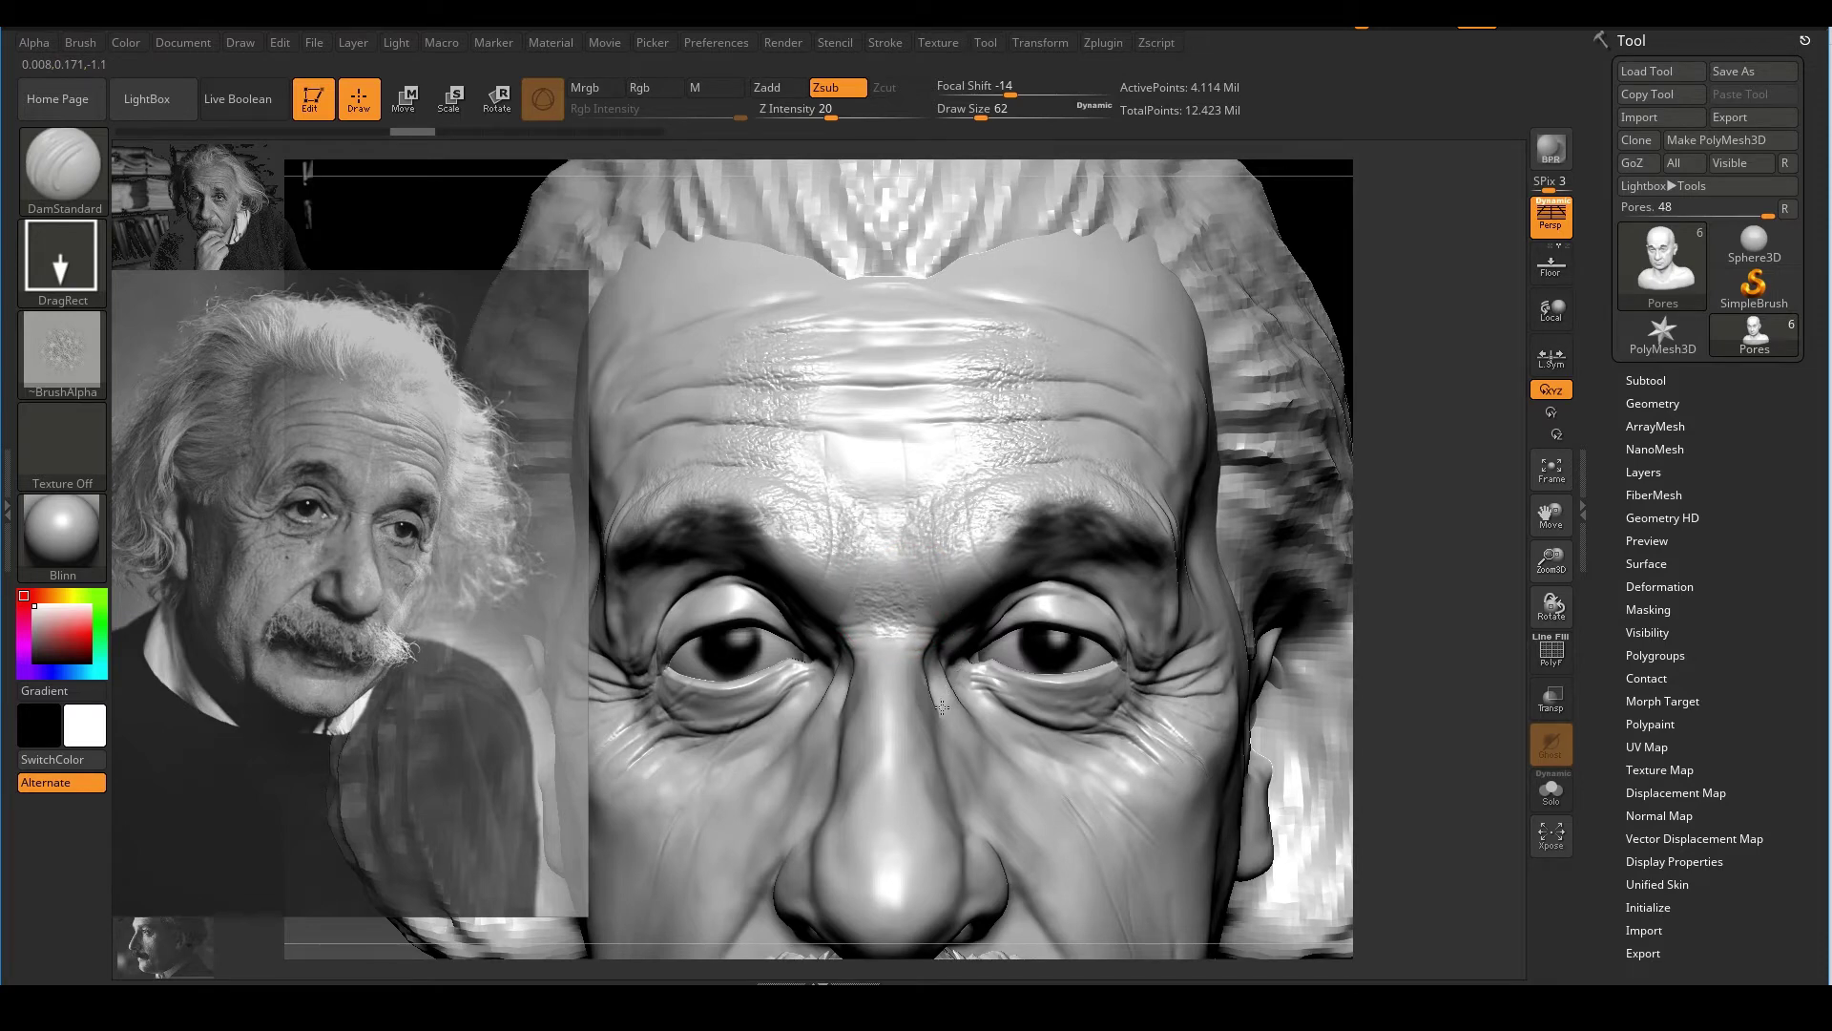
{"action": "left_click_drag", "start_coordinate": [949, 689], "coordinate": [951, 683]}
{"action": "key", "text": "ctrl+shift+z"}
{"action": "key", "text": "ctrl+shift+z"}
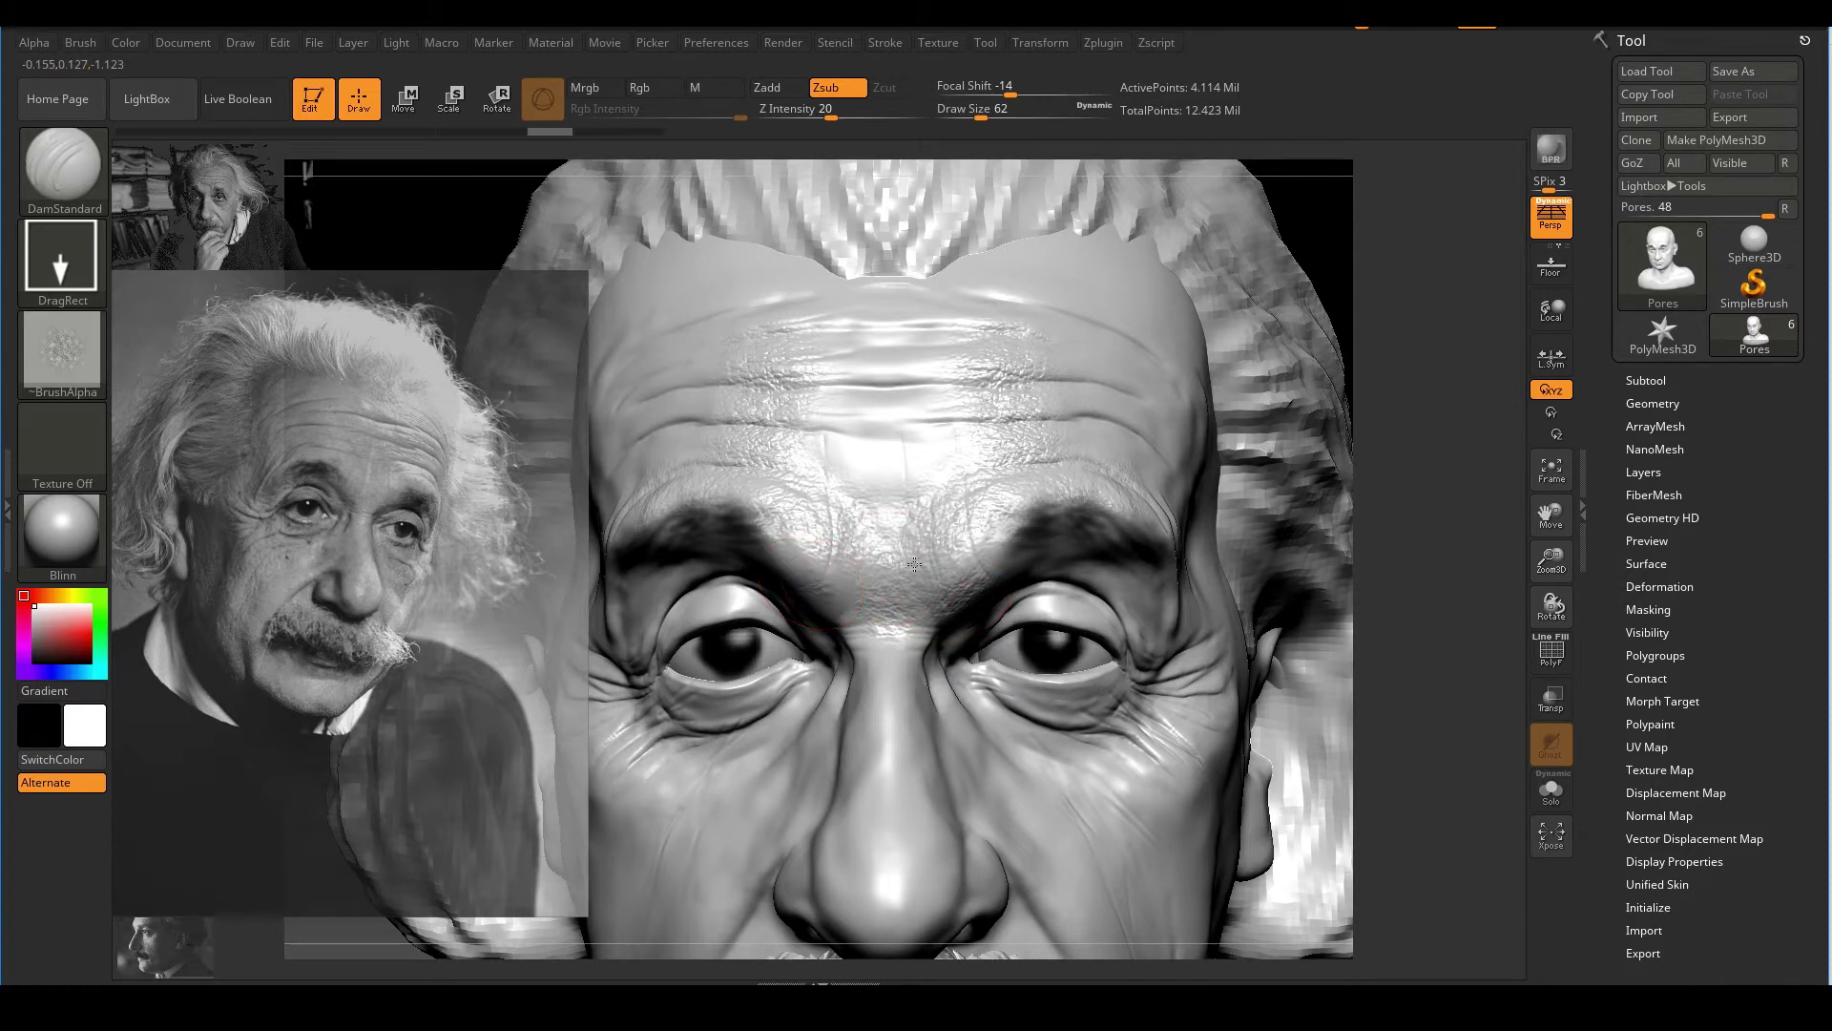
{"action": "key", "text": "ctrl+shift+z"}
{"action": "key", "text": "ctrl+shift+z"}
{"action": "key", "text": "ctrl+shift+z"}
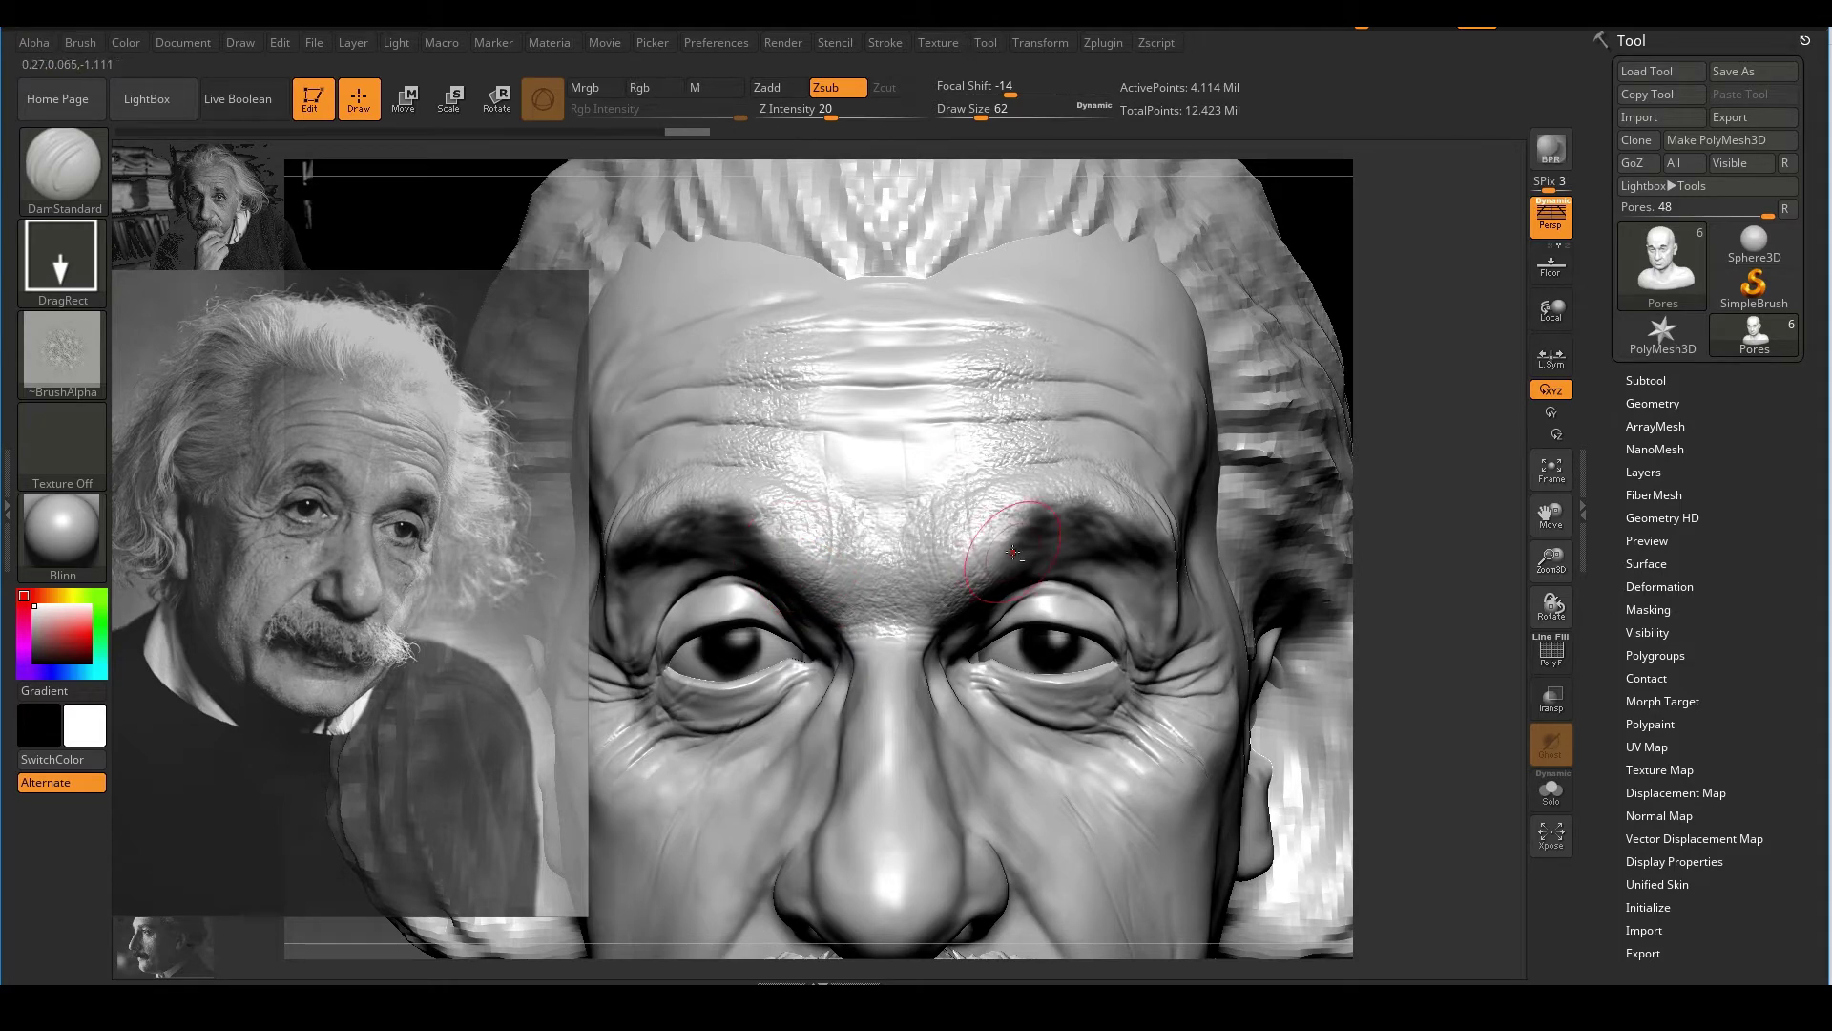
{"action": "key", "text": "ctrl+shift+z"}
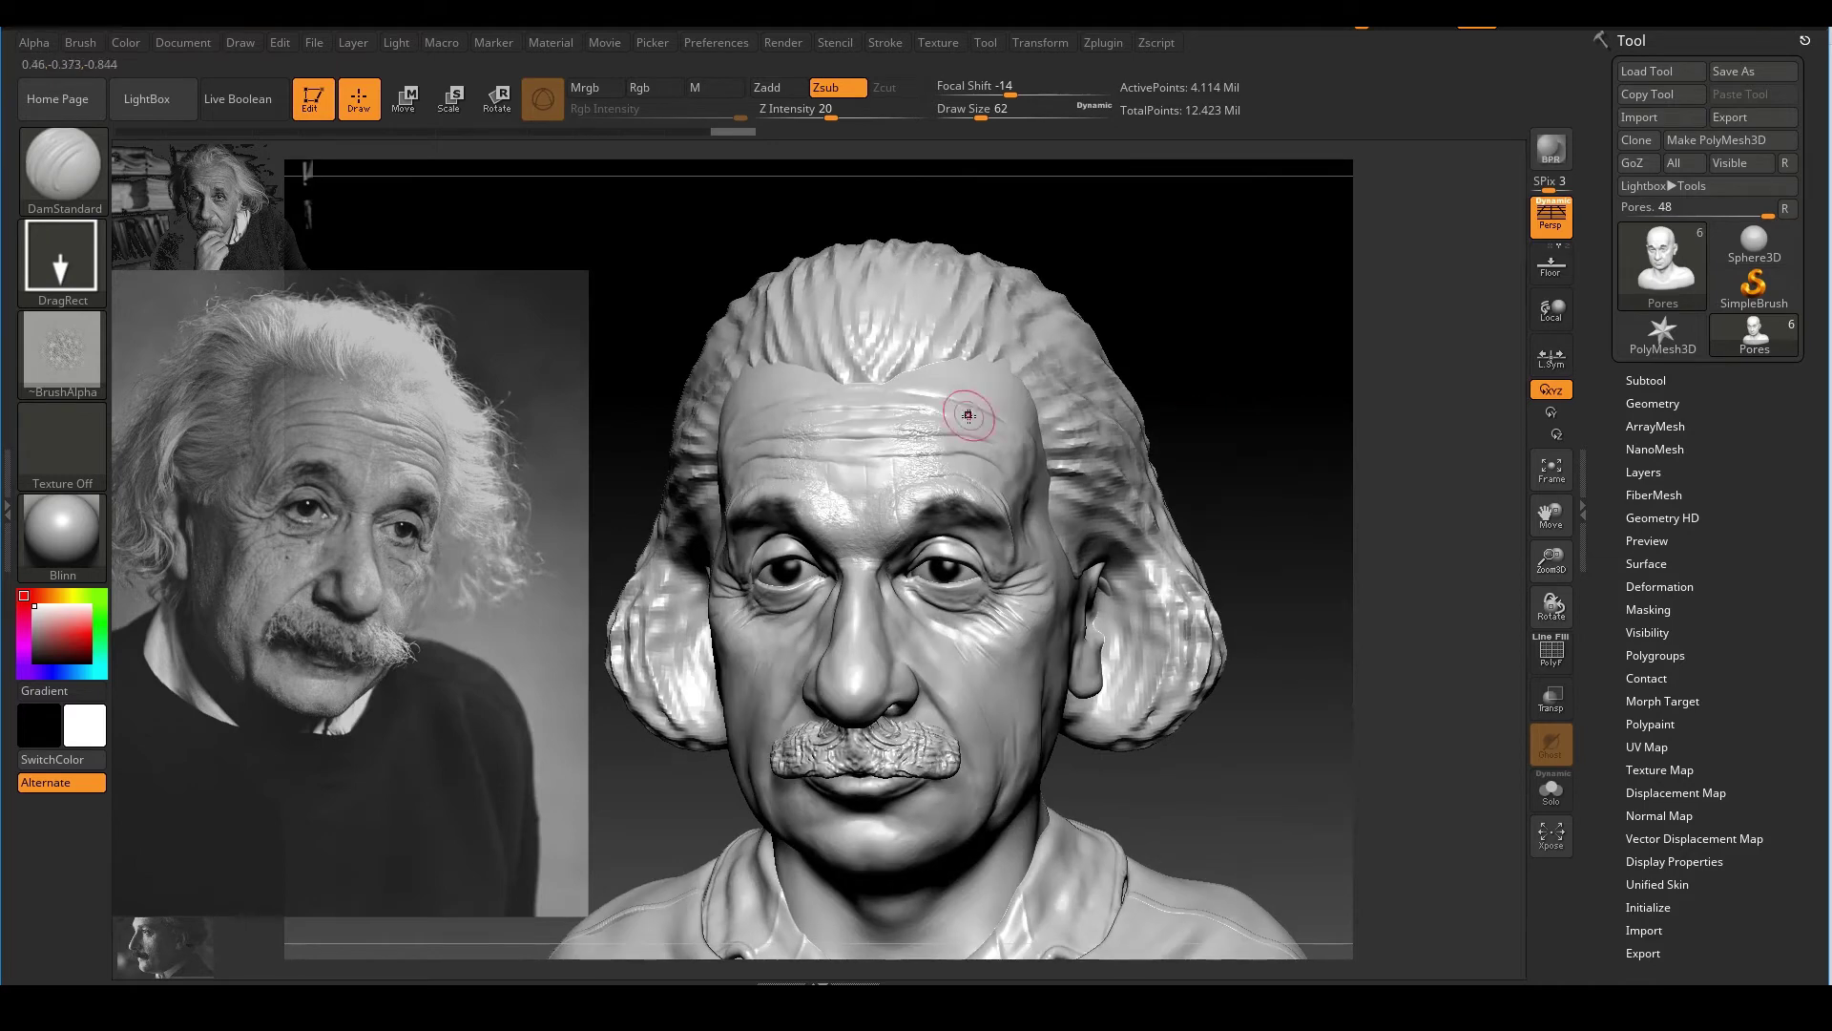
Stamp skin detail on the smooth centre of the forehead above the brows
{"action": "right_click_drag", "start_coordinate": [968, 415], "coordinate": [983, 486], "text": "ctrl"}
{"action": "right_click_drag", "start_coordinate": [1326, 329], "coordinate": [1379, 332]}
{"action": "right_click_drag", "start_coordinate": [993, 425], "coordinate": [1000, 511], "text": "ctrl"}
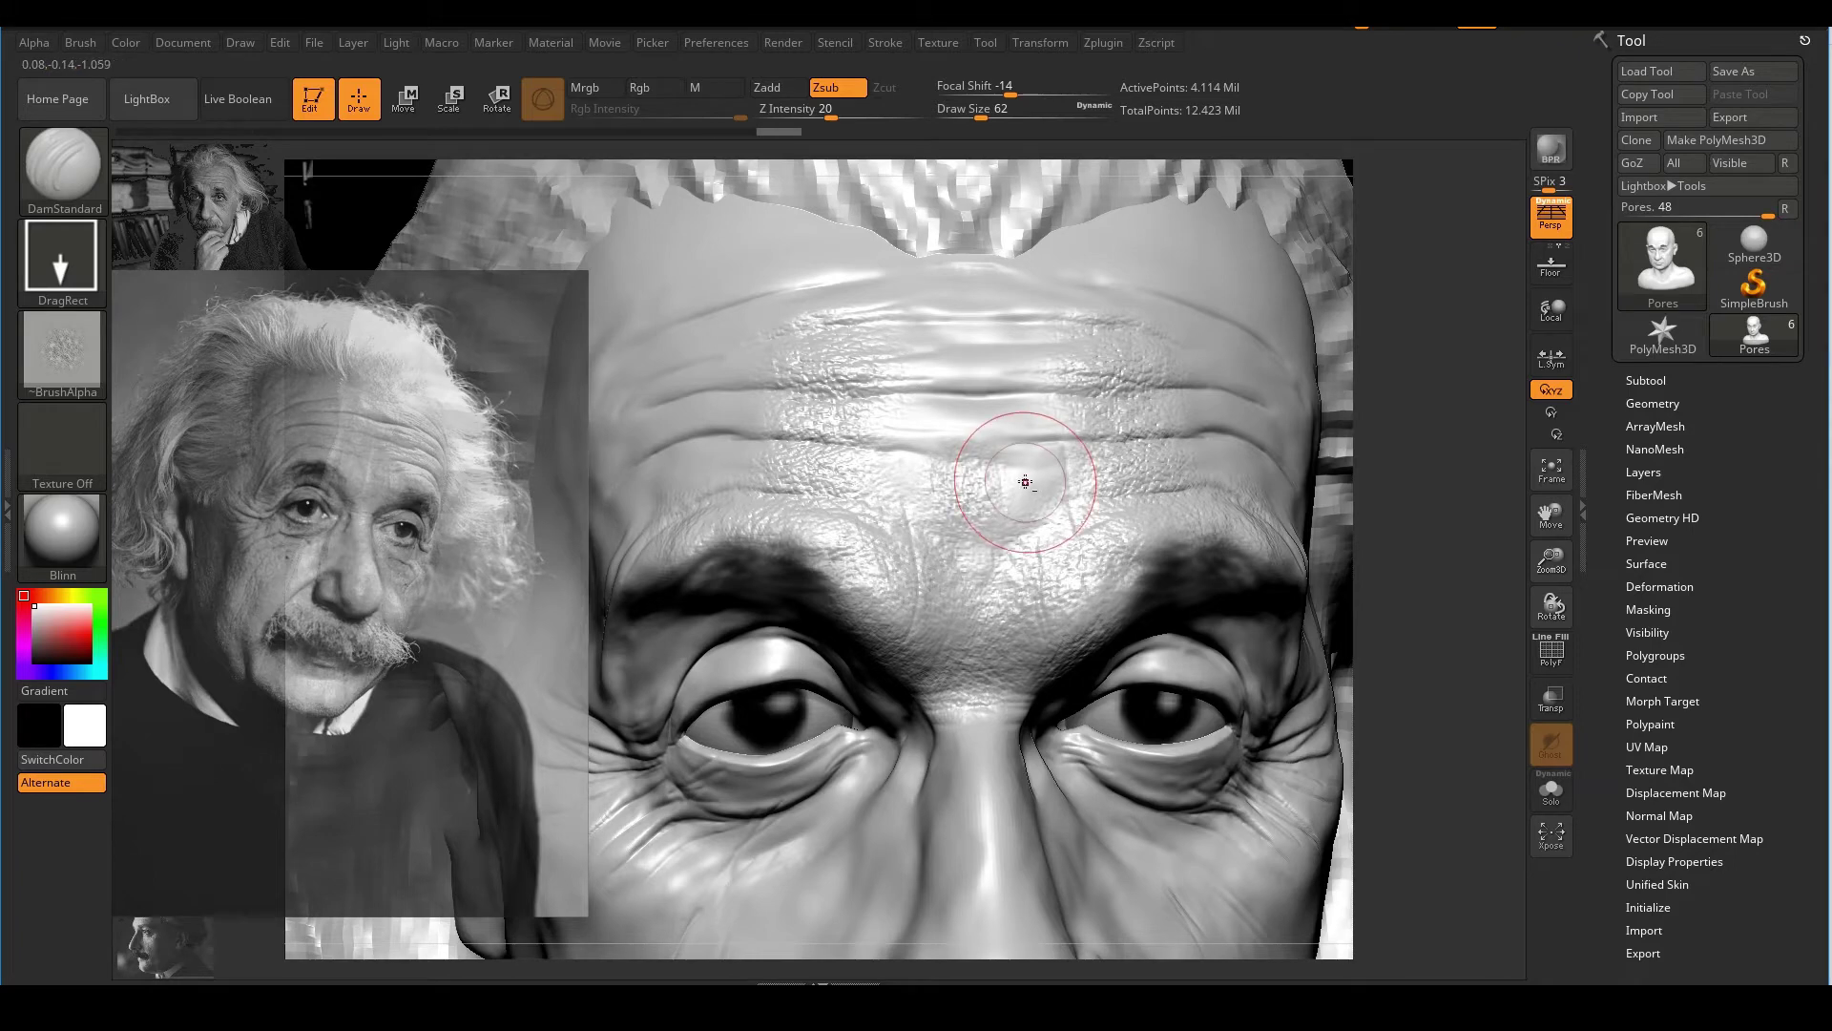
{"action": "mouse_move", "coordinate": [1026, 482]}
{"action": "left_mouse_down"}
{"action": "mouse_move", "coordinate": [1085, 502]}
{"action": "mouse_move", "coordinate": [1076, 579]}
{"action": "mouse_move", "coordinate": [1108, 565]}
{"action": "left_mouse_up"}
{"action": "left_click_drag", "start_coordinate": [889, 464], "coordinate": [938, 496]}
Fill the remaining smooth gaps across the middle and upper forehead wrinkles with skin stamps
{"action": "right_click_drag", "start_coordinate": [887, 466], "coordinate": [955, 353], "text": "ctrl"}
{"action": "right_click_drag", "start_coordinate": [1326, 400], "coordinate": [1254, 386]}
{"action": "mouse_move", "coordinate": [926, 355]}
{"action": "right_mouse_down", "text": "ctrl"}
{"action": "mouse_move", "coordinate": [1021, 408]}
{"action": "mouse_move", "coordinate": [1211, 299]}
{"action": "right_mouse_up", "text": "ctrl"}
{"action": "left_click_drag", "start_coordinate": [1416, 316], "coordinate": [942, 429]}
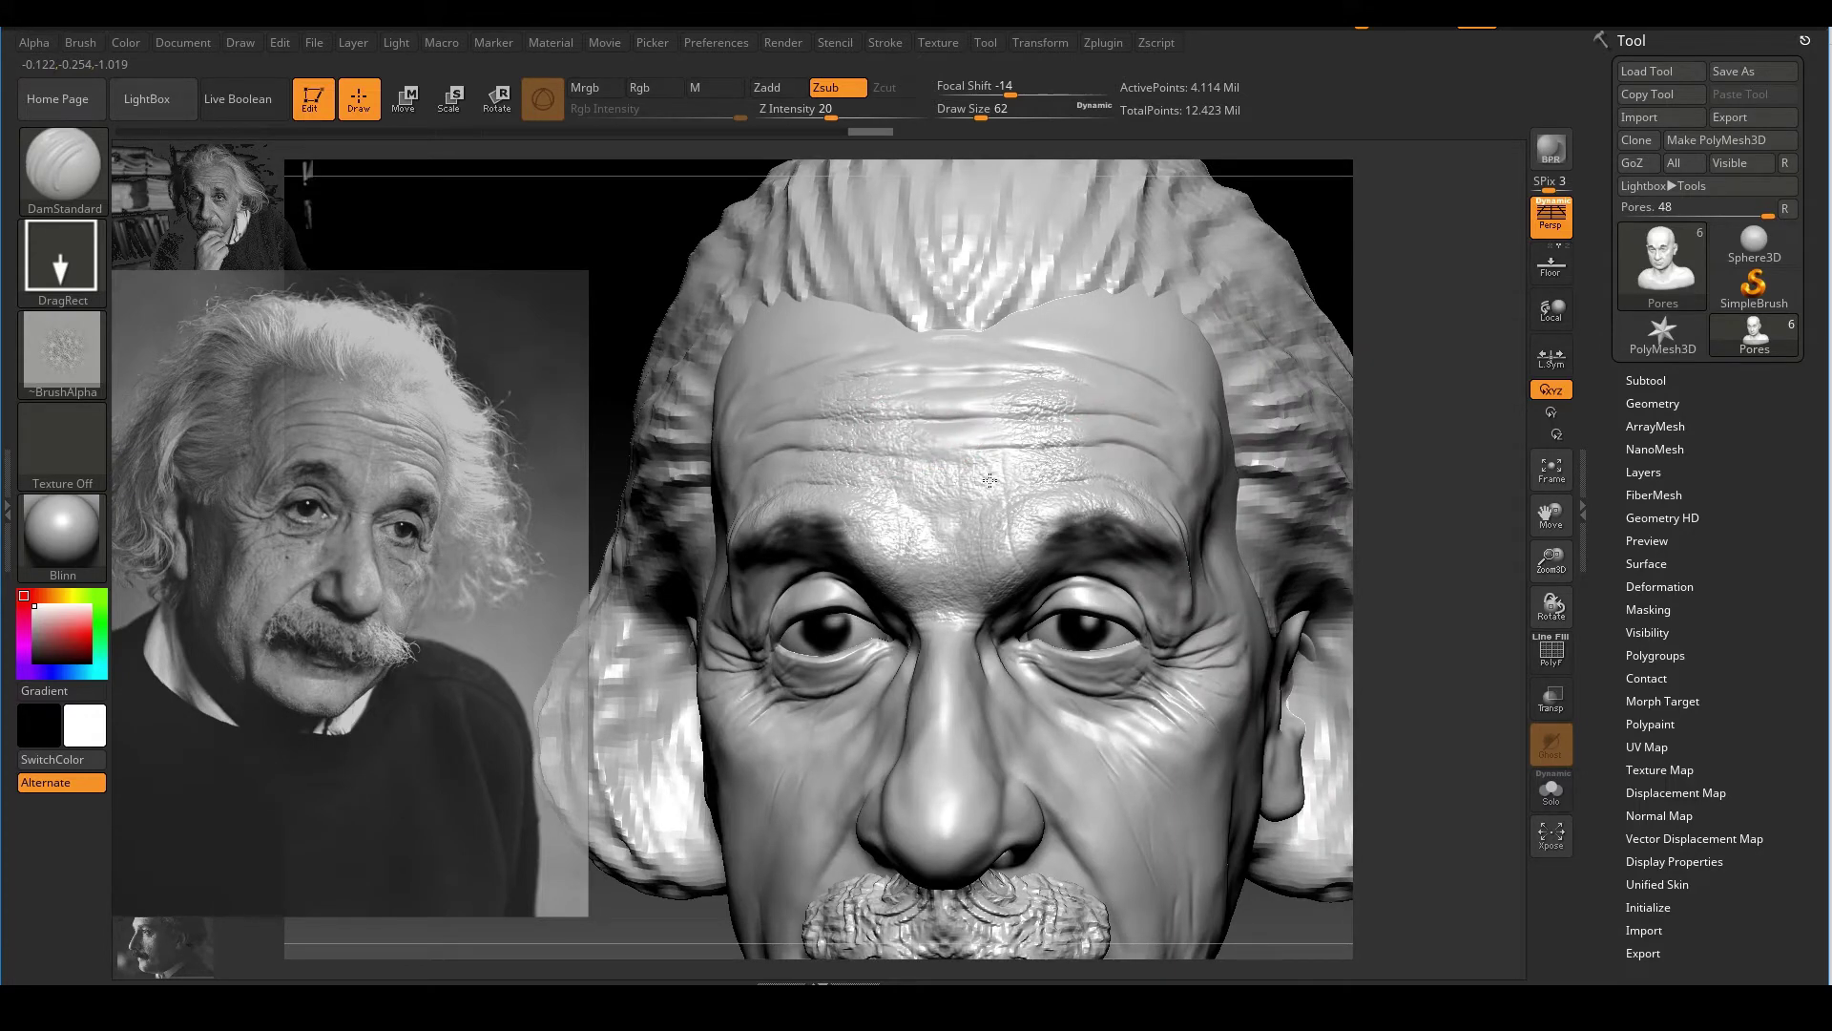
{"action": "left_click_drag", "start_coordinate": [1013, 473], "coordinate": [1082, 425]}
{"action": "mouse_move", "coordinate": [1198, 441]}
{"action": "right_mouse_down", "text": "ctrl"}
{"action": "mouse_move", "coordinate": [1321, 344]}
{"action": "mouse_move", "coordinate": [1322, 487]}
{"action": "mouse_move", "coordinate": [1316, 314]}
{"action": "right_mouse_up", "text": "ctrl"}
{"action": "left_click_drag", "start_coordinate": [938, 475], "coordinate": [1077, 453]}
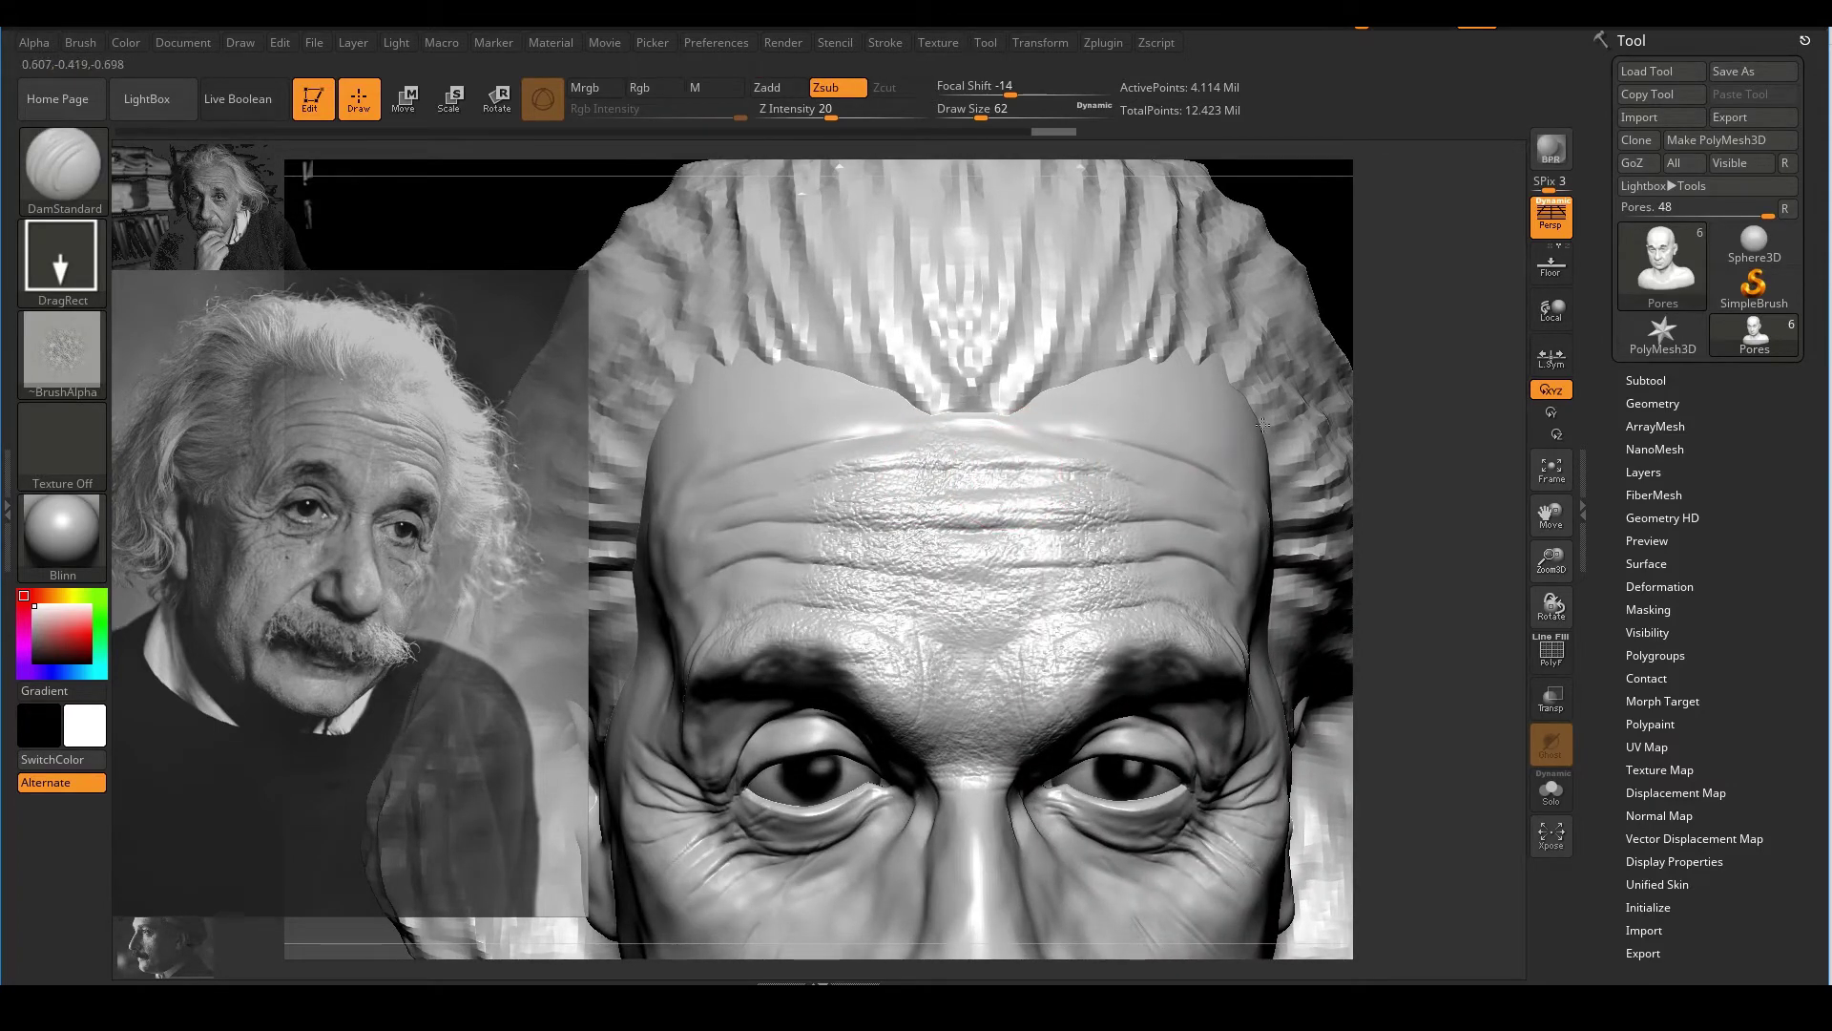
Extend the skin stamps over the outer forehead wrinkles toward the temples
{"action": "right_click_drag", "start_coordinate": [1164, 467], "coordinate": [1387, 389]}
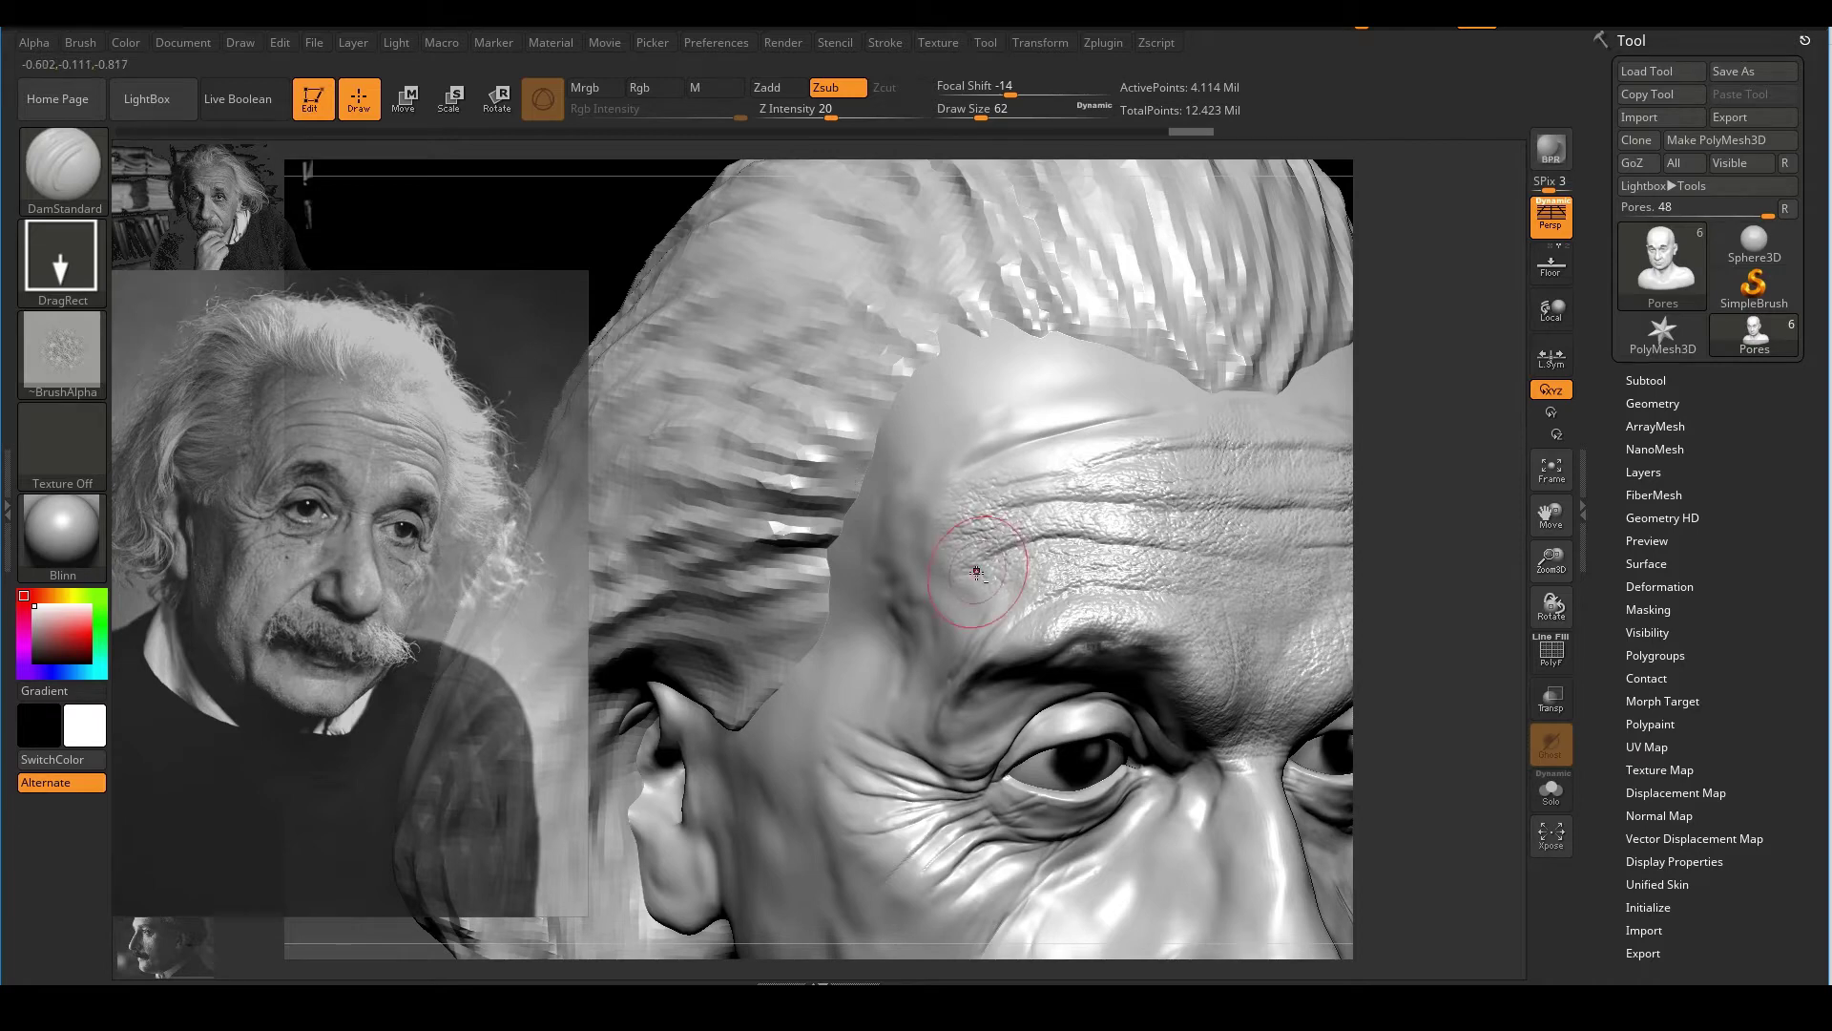
{"action": "left_click_drag", "start_coordinate": [895, 491], "coordinate": [886, 506]}
{"action": "right_click_drag", "start_coordinate": [1075, 577], "coordinate": [1097, 496], "text": "ctrl"}
{"action": "left_click_drag", "start_coordinate": [1355, 495], "coordinate": [1260, 477]}
{"action": "mouse_move", "coordinate": [1104, 503]}
{"action": "right_mouse_down", "text": "ctrl"}
{"action": "mouse_move", "coordinate": [1188, 536]}
{"action": "mouse_move", "coordinate": [891, 462]}
{"action": "right_mouse_up", "text": "ctrl"}
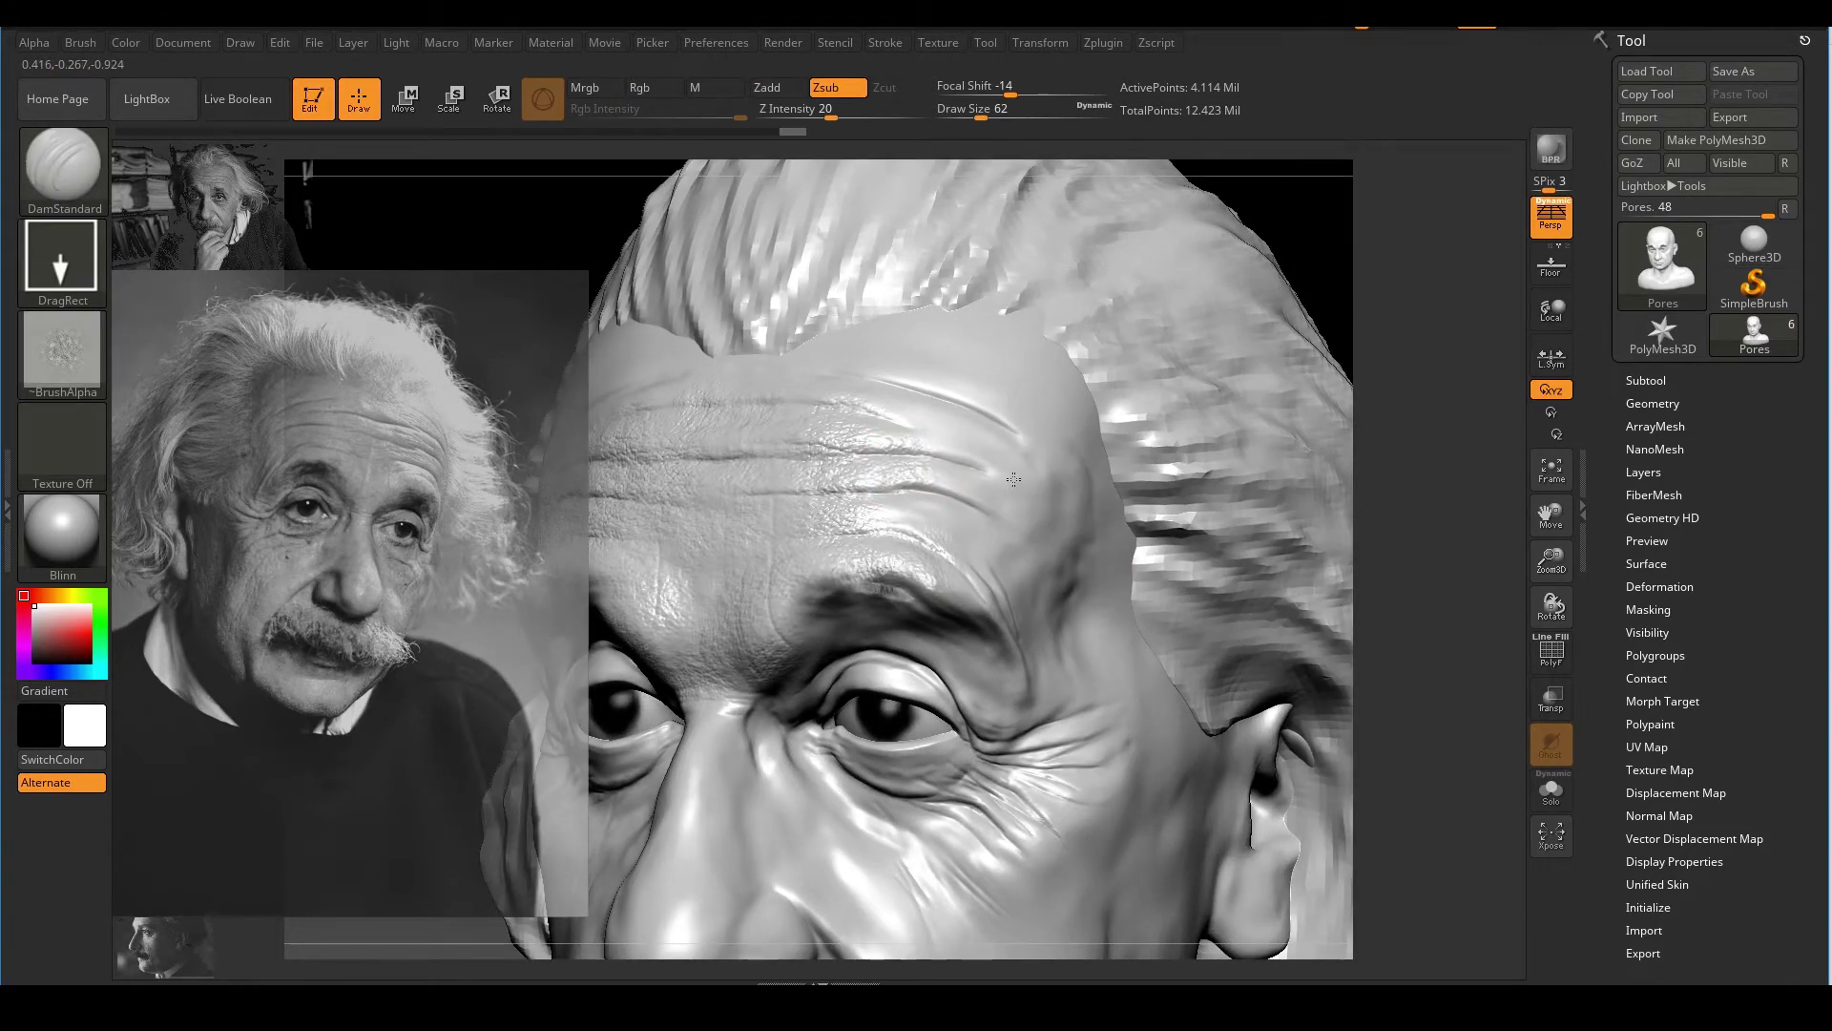
{"action": "left_click_drag", "start_coordinate": [1061, 517], "coordinate": [1045, 523]}
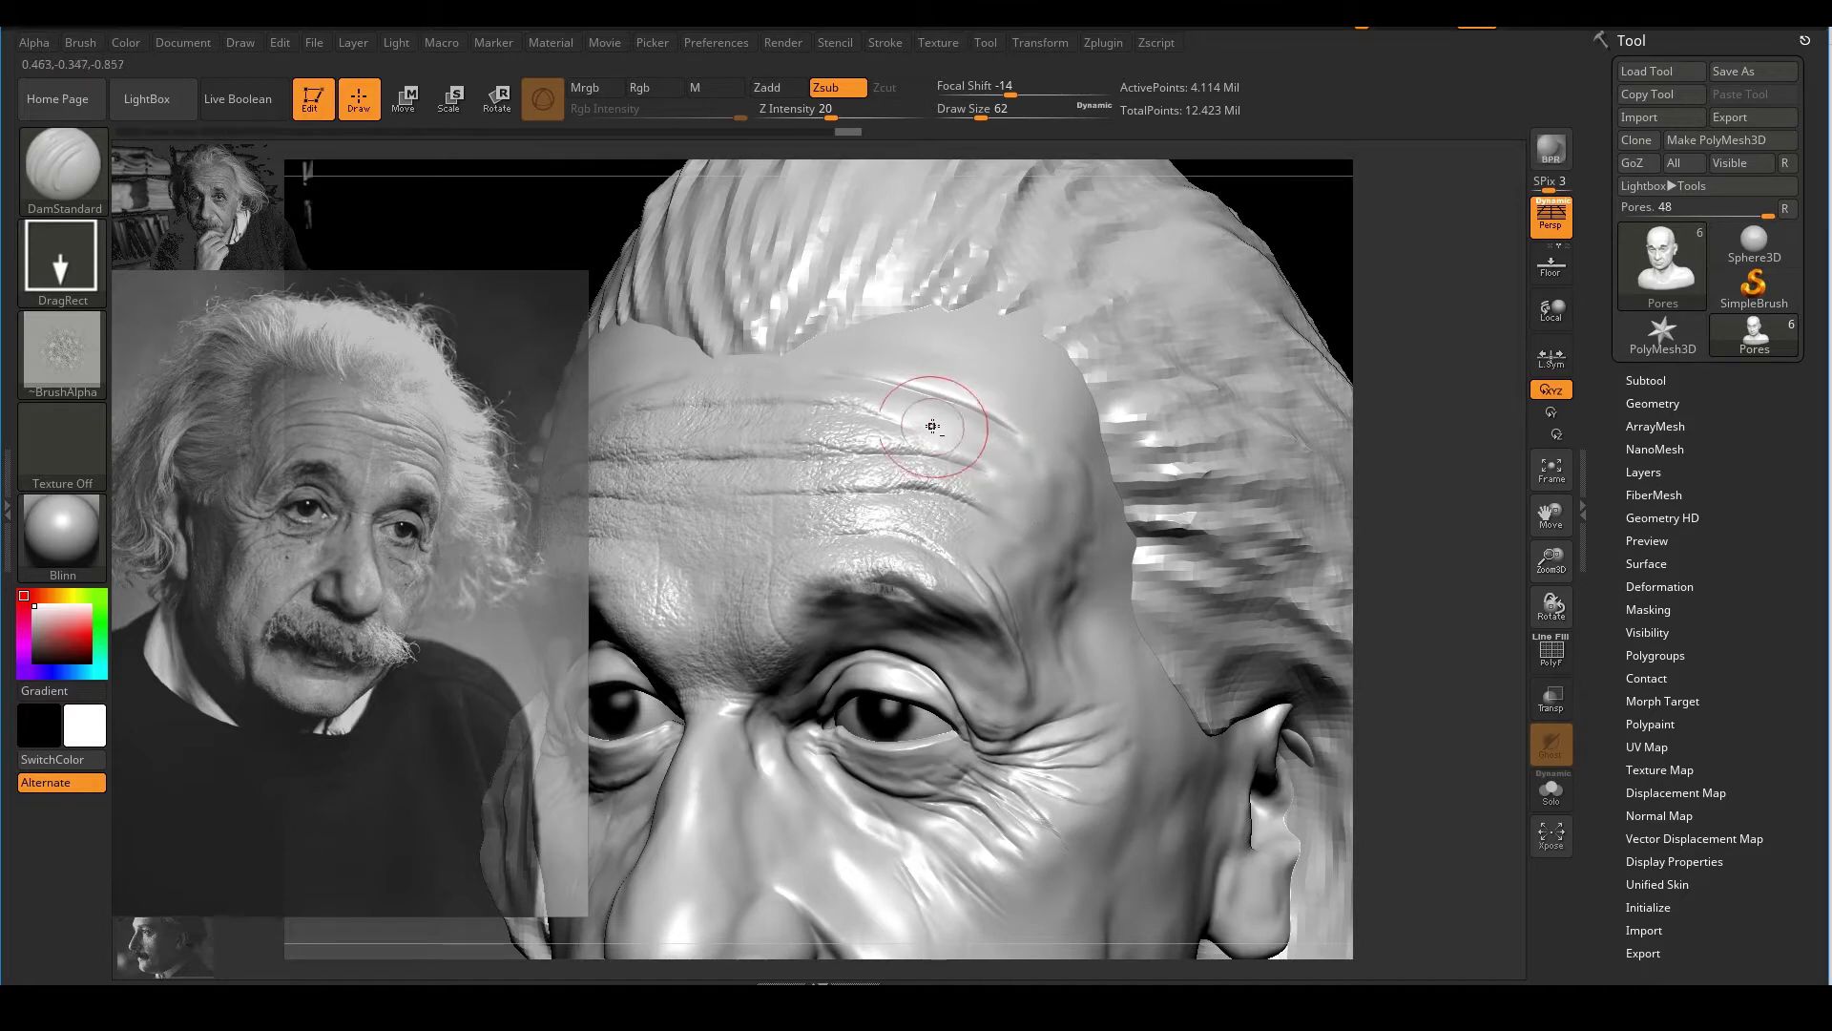
{"action": "left_click_drag", "start_coordinate": [935, 425], "coordinate": [1020, 497]}
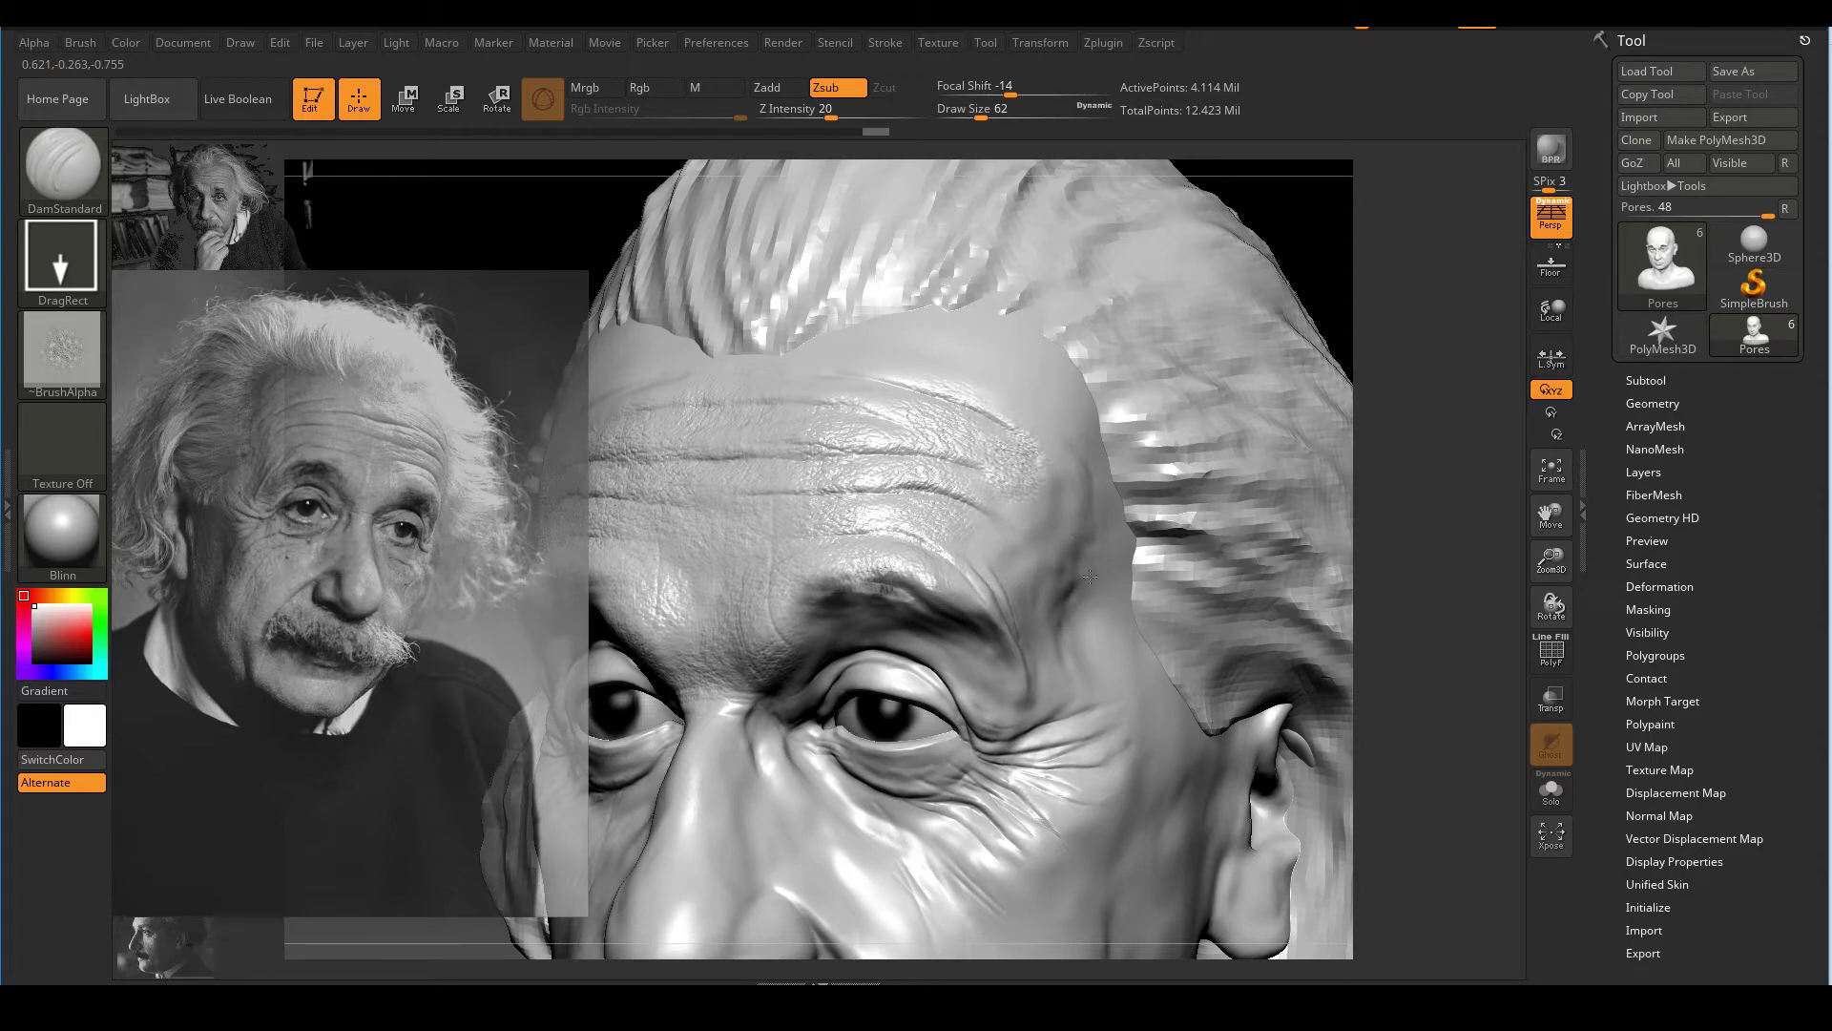
{"action": "left_click_drag", "start_coordinate": [1083, 568], "coordinate": [1010, 553]}
Stamp the skin alpha on the temple beside the outer eyebrow and review the whole face
{"action": "right_click_drag", "start_coordinate": [1153, 582], "coordinate": [1309, 413], "text": "ctrl"}
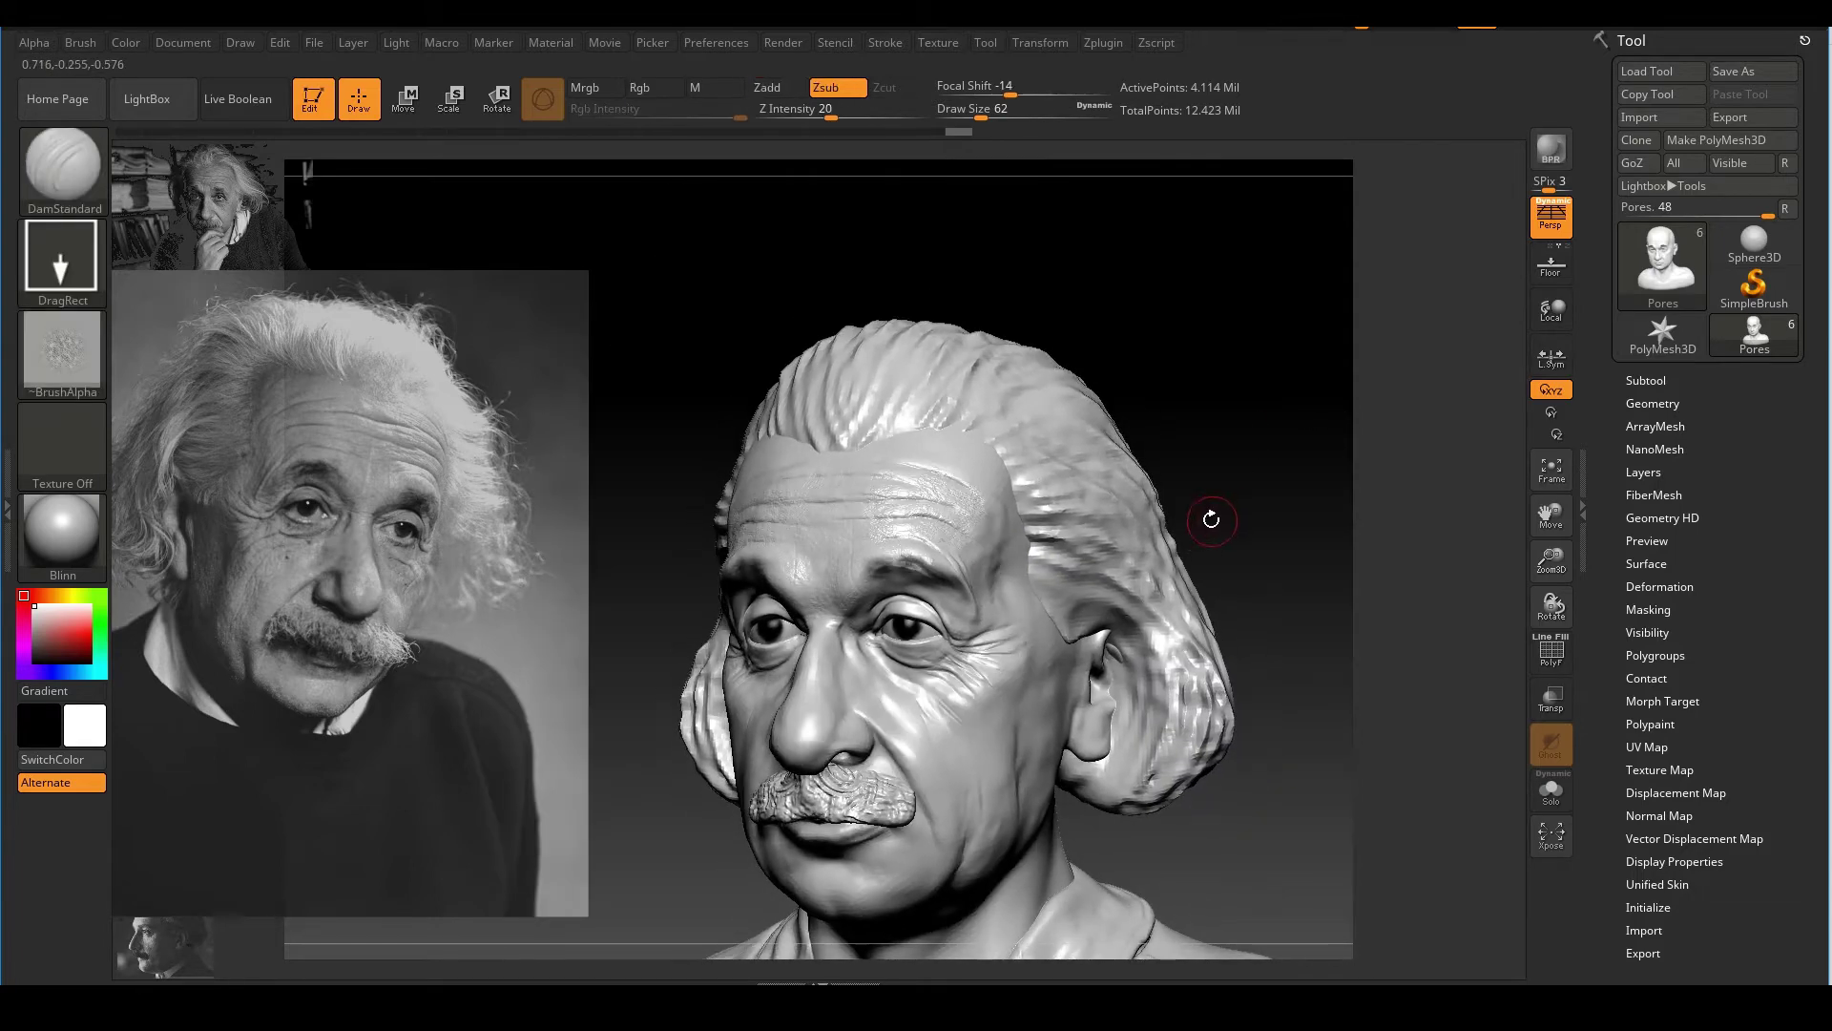
{"action": "right_click_drag", "start_coordinate": [1198, 524], "coordinate": [1198, 611], "text": "ctrl"}
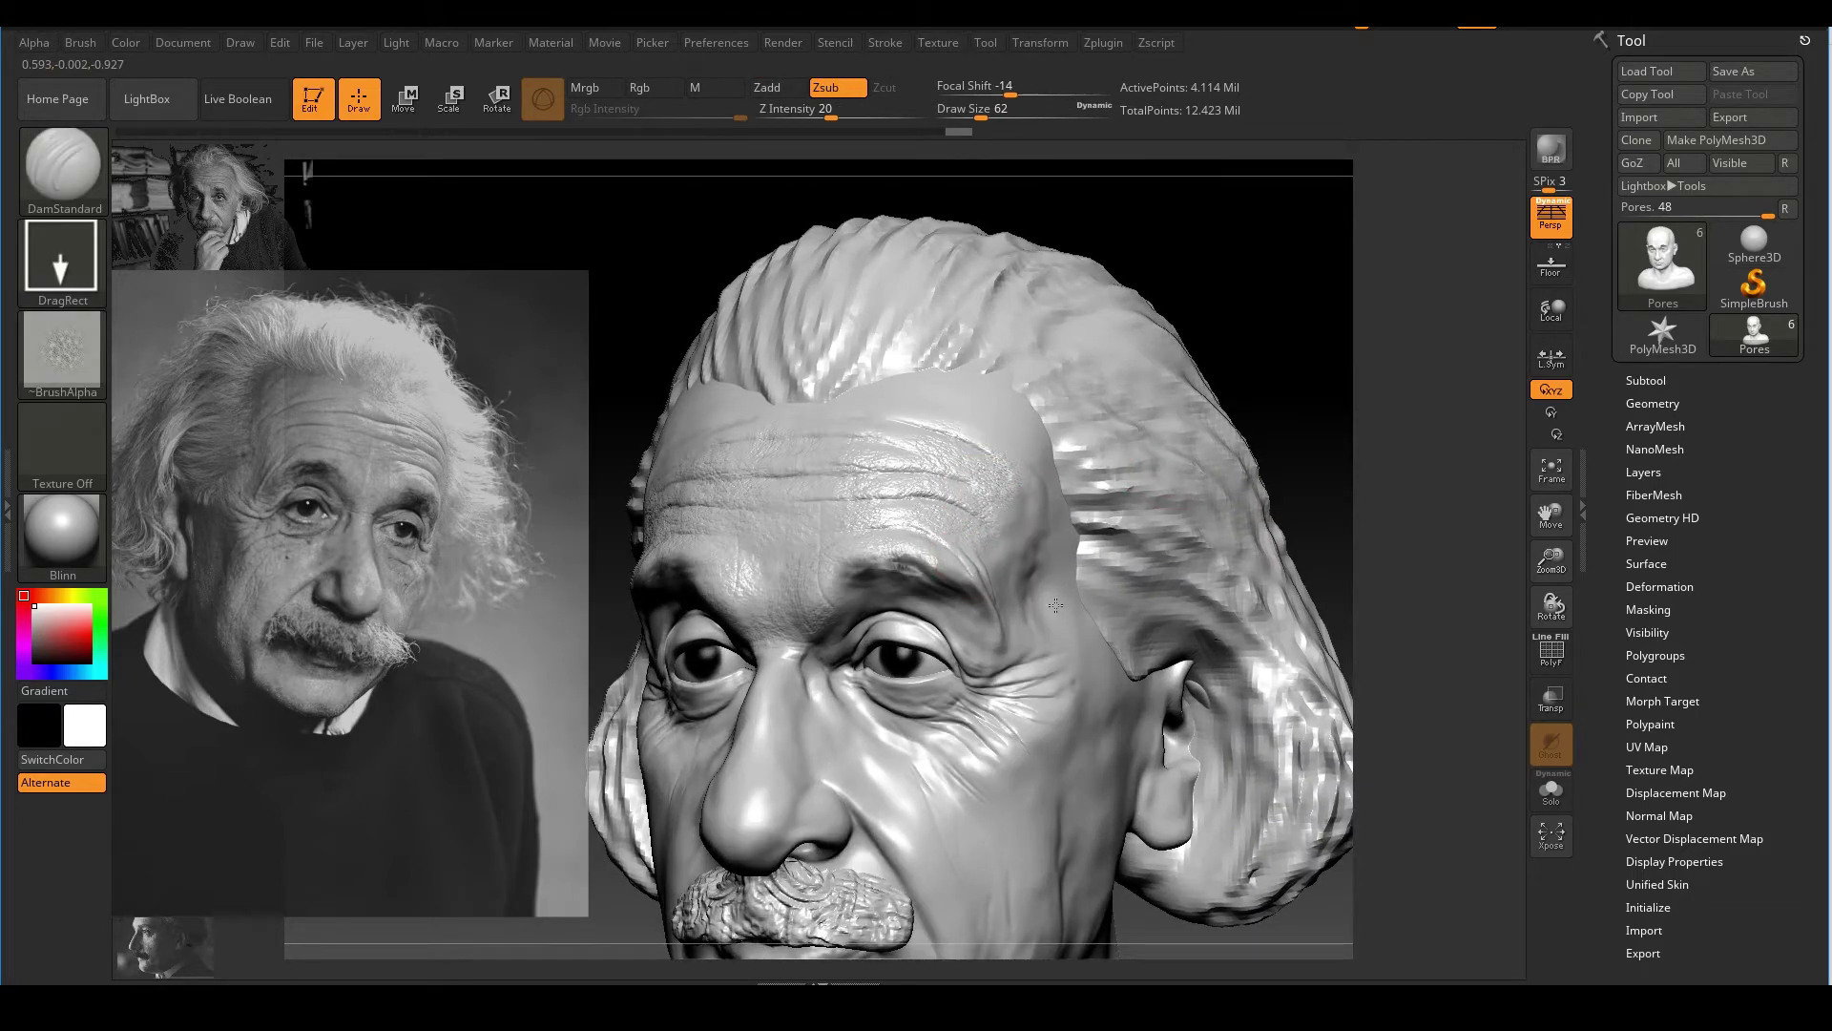
{"action": "left_click_drag", "start_coordinate": [1055, 604], "coordinate": [993, 524]}
{"action": "right_click_drag", "start_coordinate": [1320, 361], "coordinate": [1336, 483], "text": "shift"}
{"action": "mouse_move", "coordinate": [1326, 413]}
{"action": "right_mouse_down", "text": "alt"}
{"action": "mouse_move", "coordinate": [1310, 363]}
{"action": "mouse_move", "coordinate": [1283, 401]}
{"action": "mouse_move", "coordinate": [1193, 420]}
{"action": "mouse_move", "coordinate": [1164, 311]}
{"action": "right_mouse_up", "text": "alt"}
{"action": "right_click_drag", "start_coordinate": [964, 462], "coordinate": [1050, 432], "text": "ctrl"}
{"action": "right_click_drag", "start_coordinate": [1258, 620], "coordinate": [1240, 698], "text": "alt"}
{"action": "right_click_drag", "start_coordinate": [1323, 320], "coordinate": [1363, 357]}
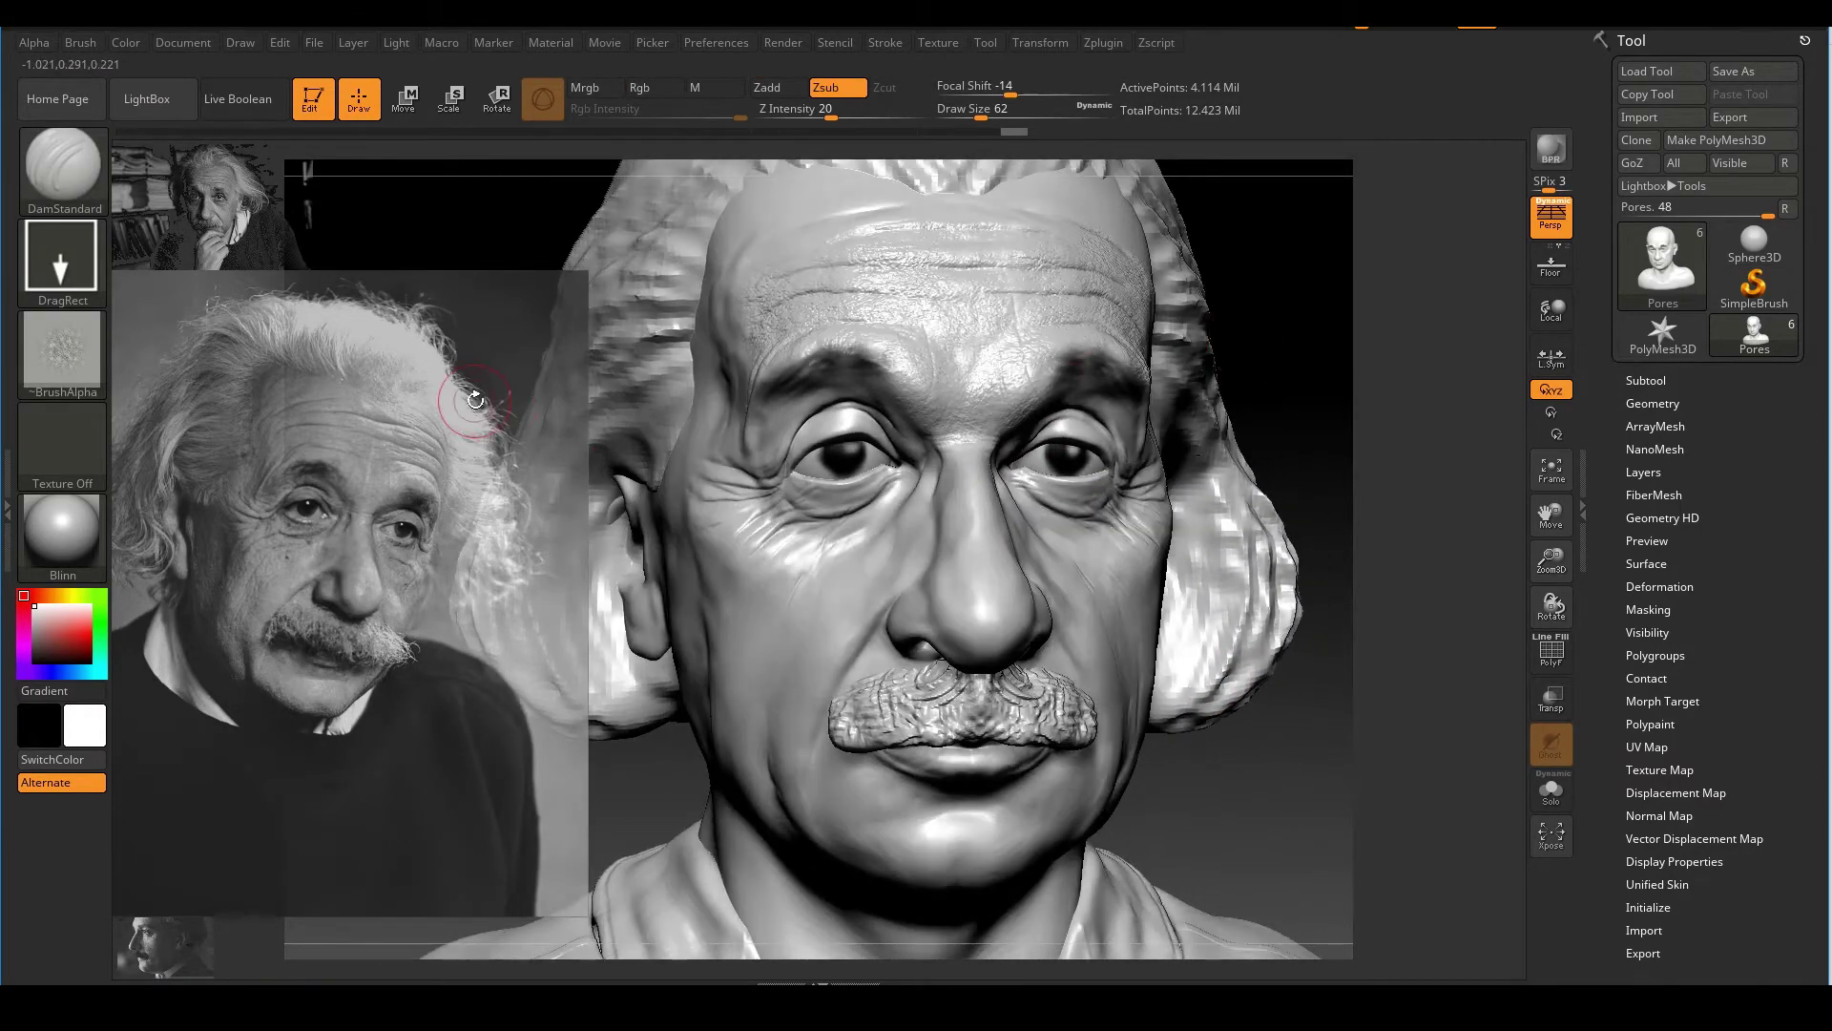
Load the Skin_Male__Pores_AP120612 alpha into the brush and bring the area between the nose and cheek into close view
{"action": "left_click", "coordinate": [72, 348]}
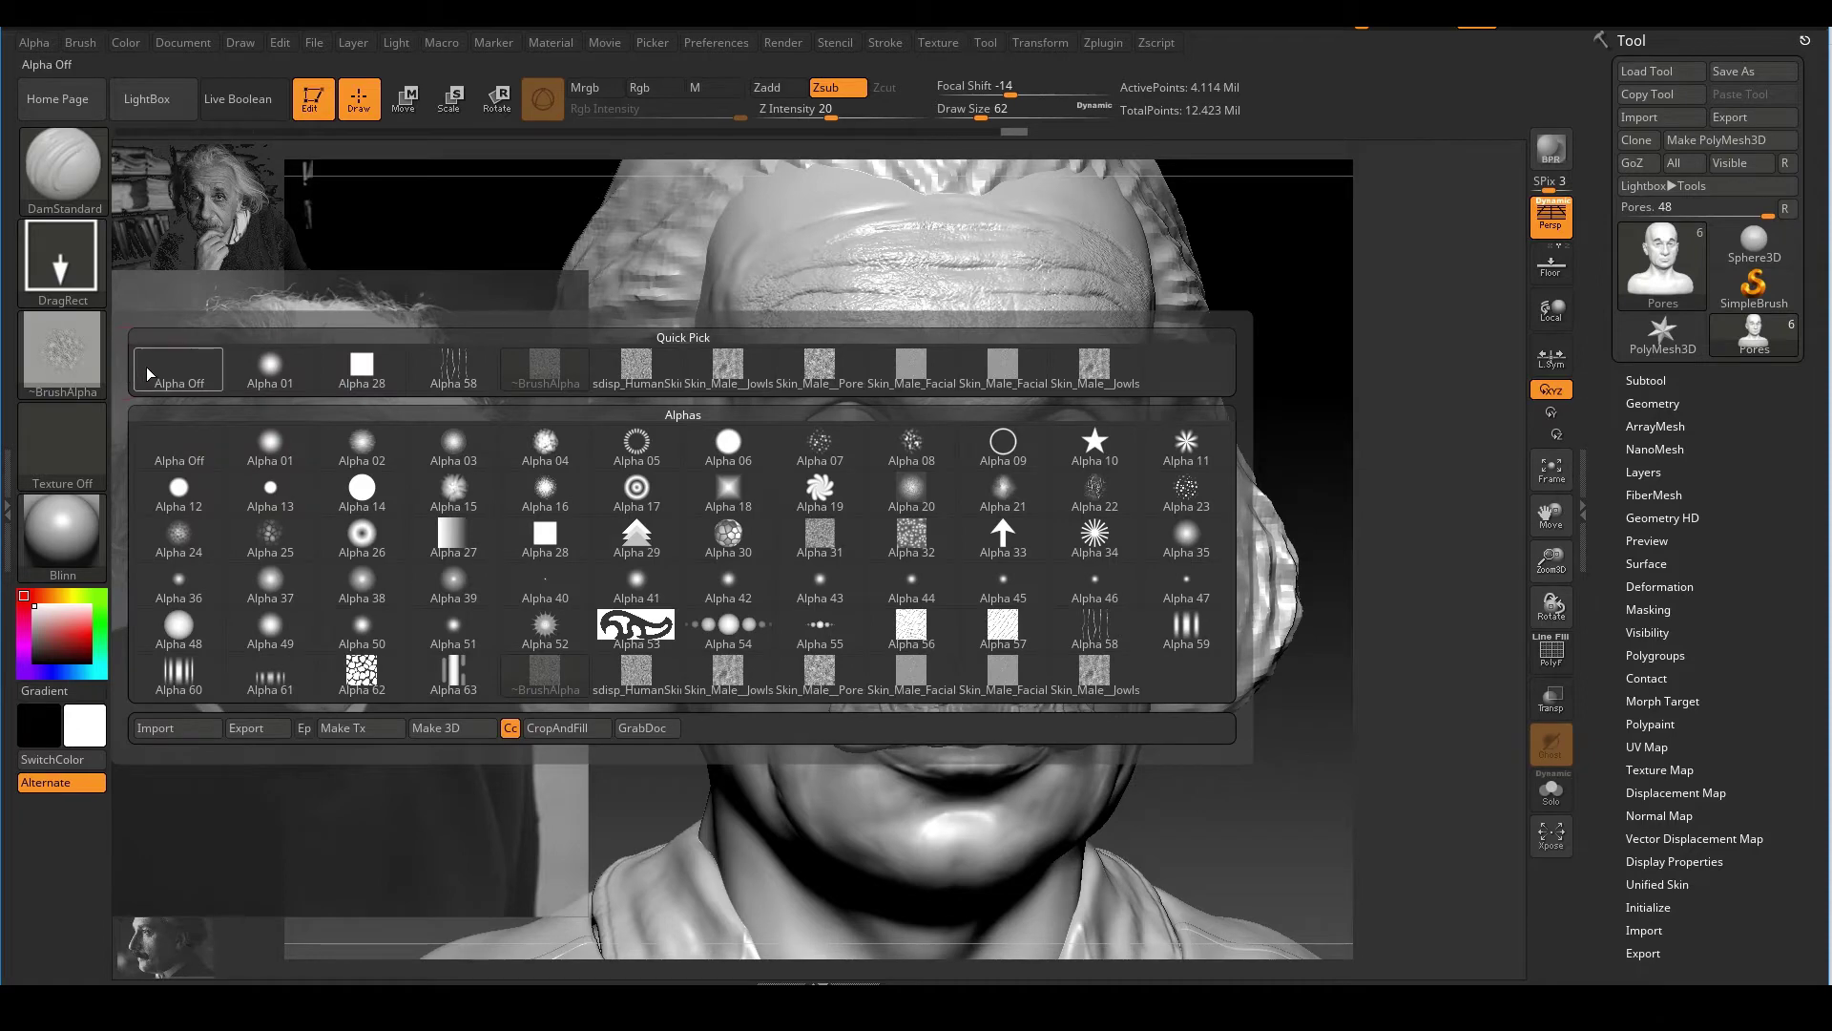
{"action": "mouse_move", "coordinate": [1284, 330]}
{"action": "right_mouse_down"}
{"action": "mouse_move", "coordinate": [1301, 270]}
{"action": "mouse_move", "coordinate": [1265, 291]}
{"action": "right_mouse_up"}
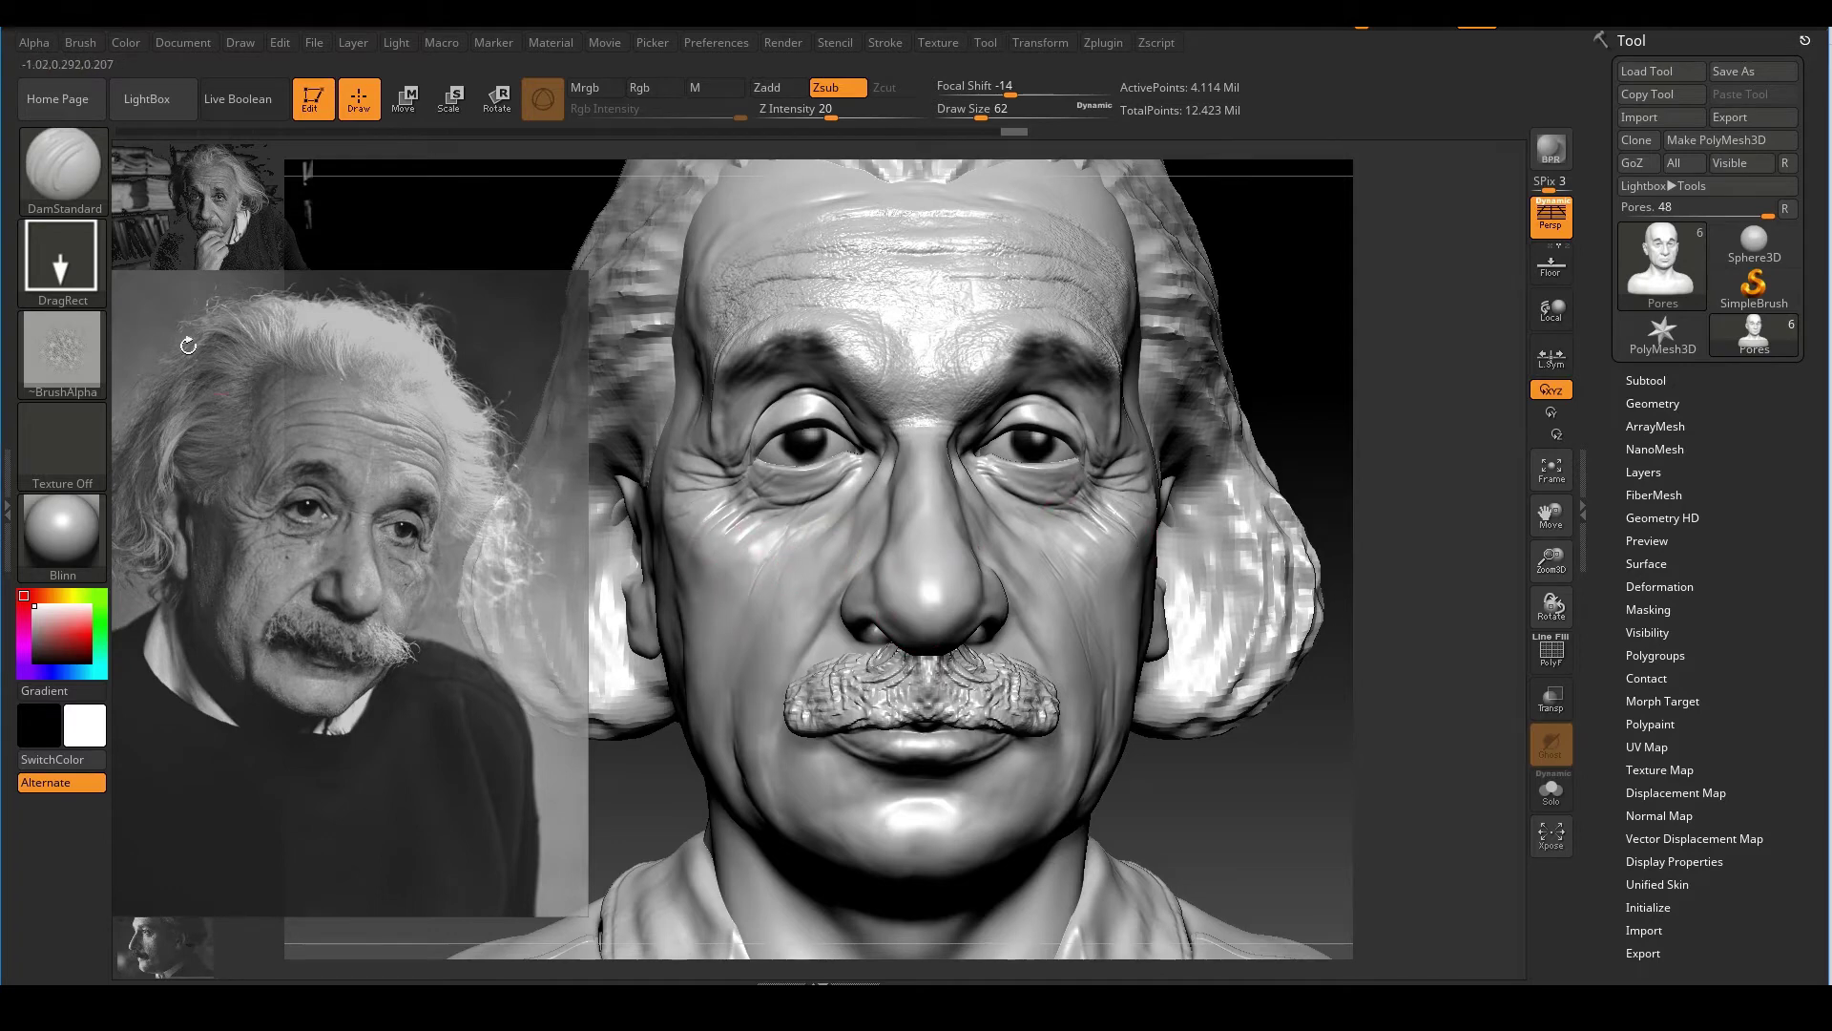
{"action": "left_click", "coordinate": [43, 365]}
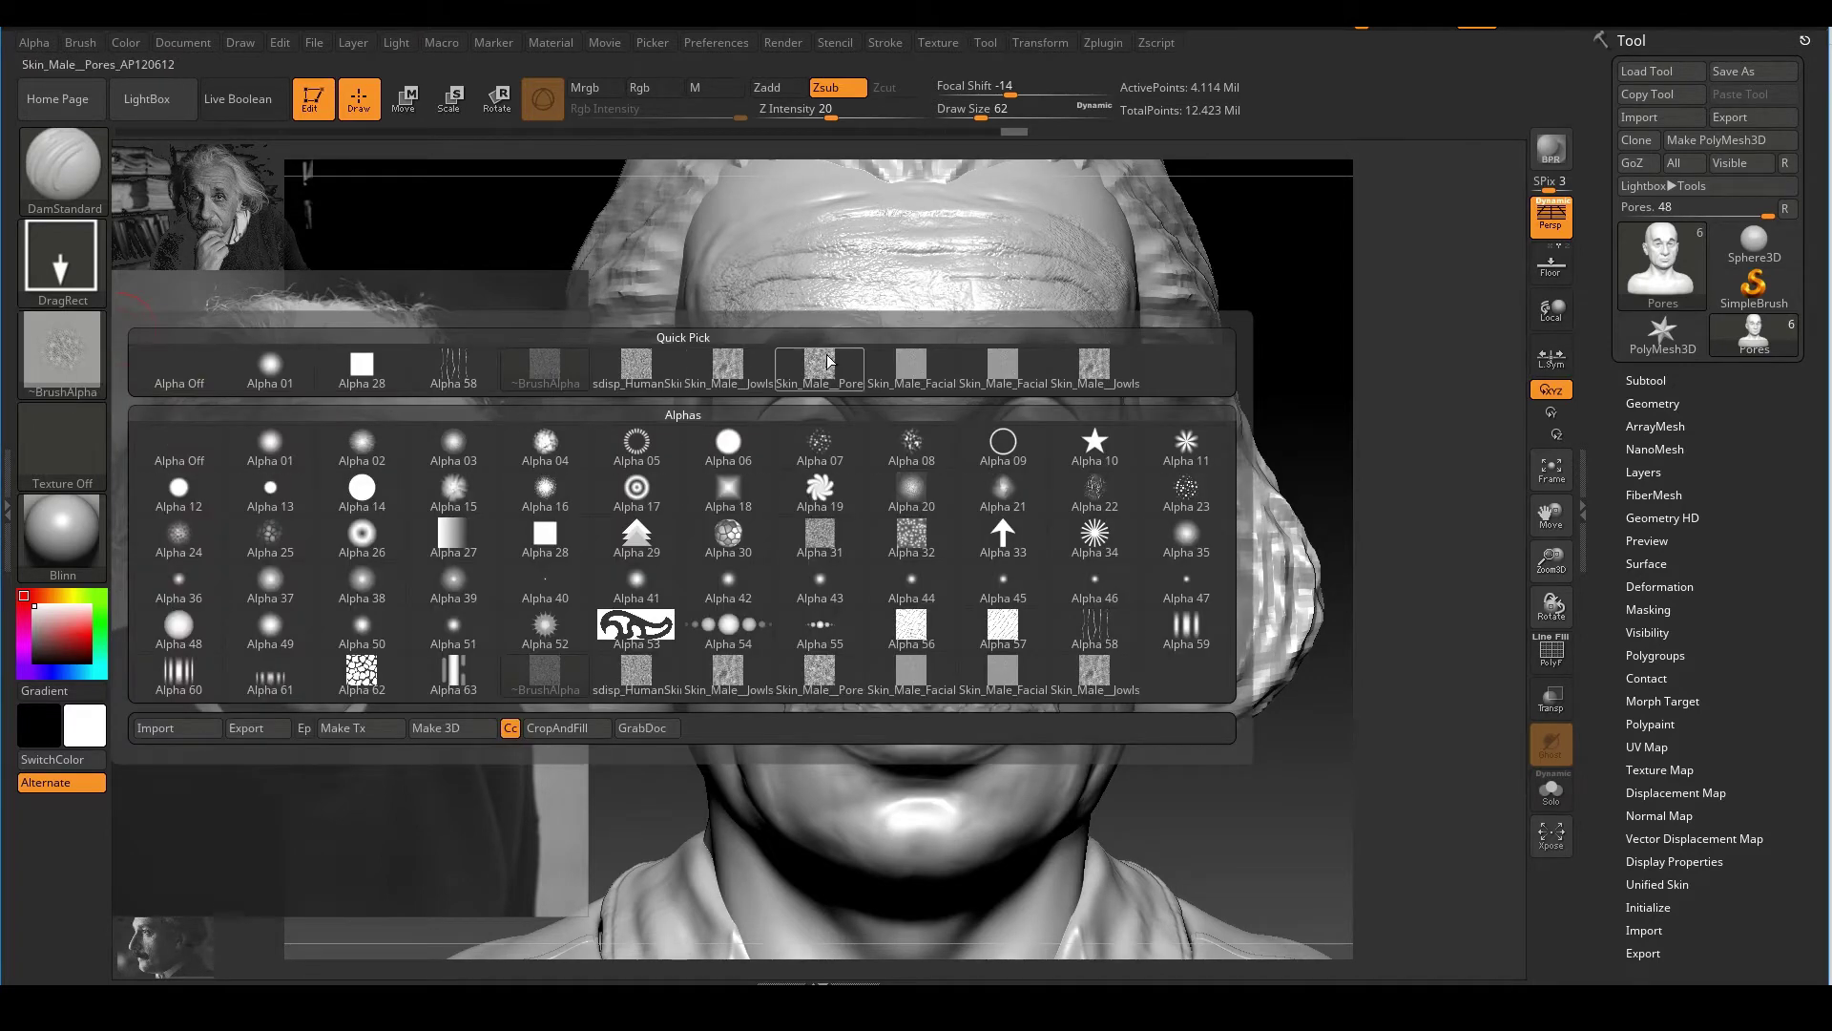
{"action": "mouse_move", "coordinate": [826, 365]}
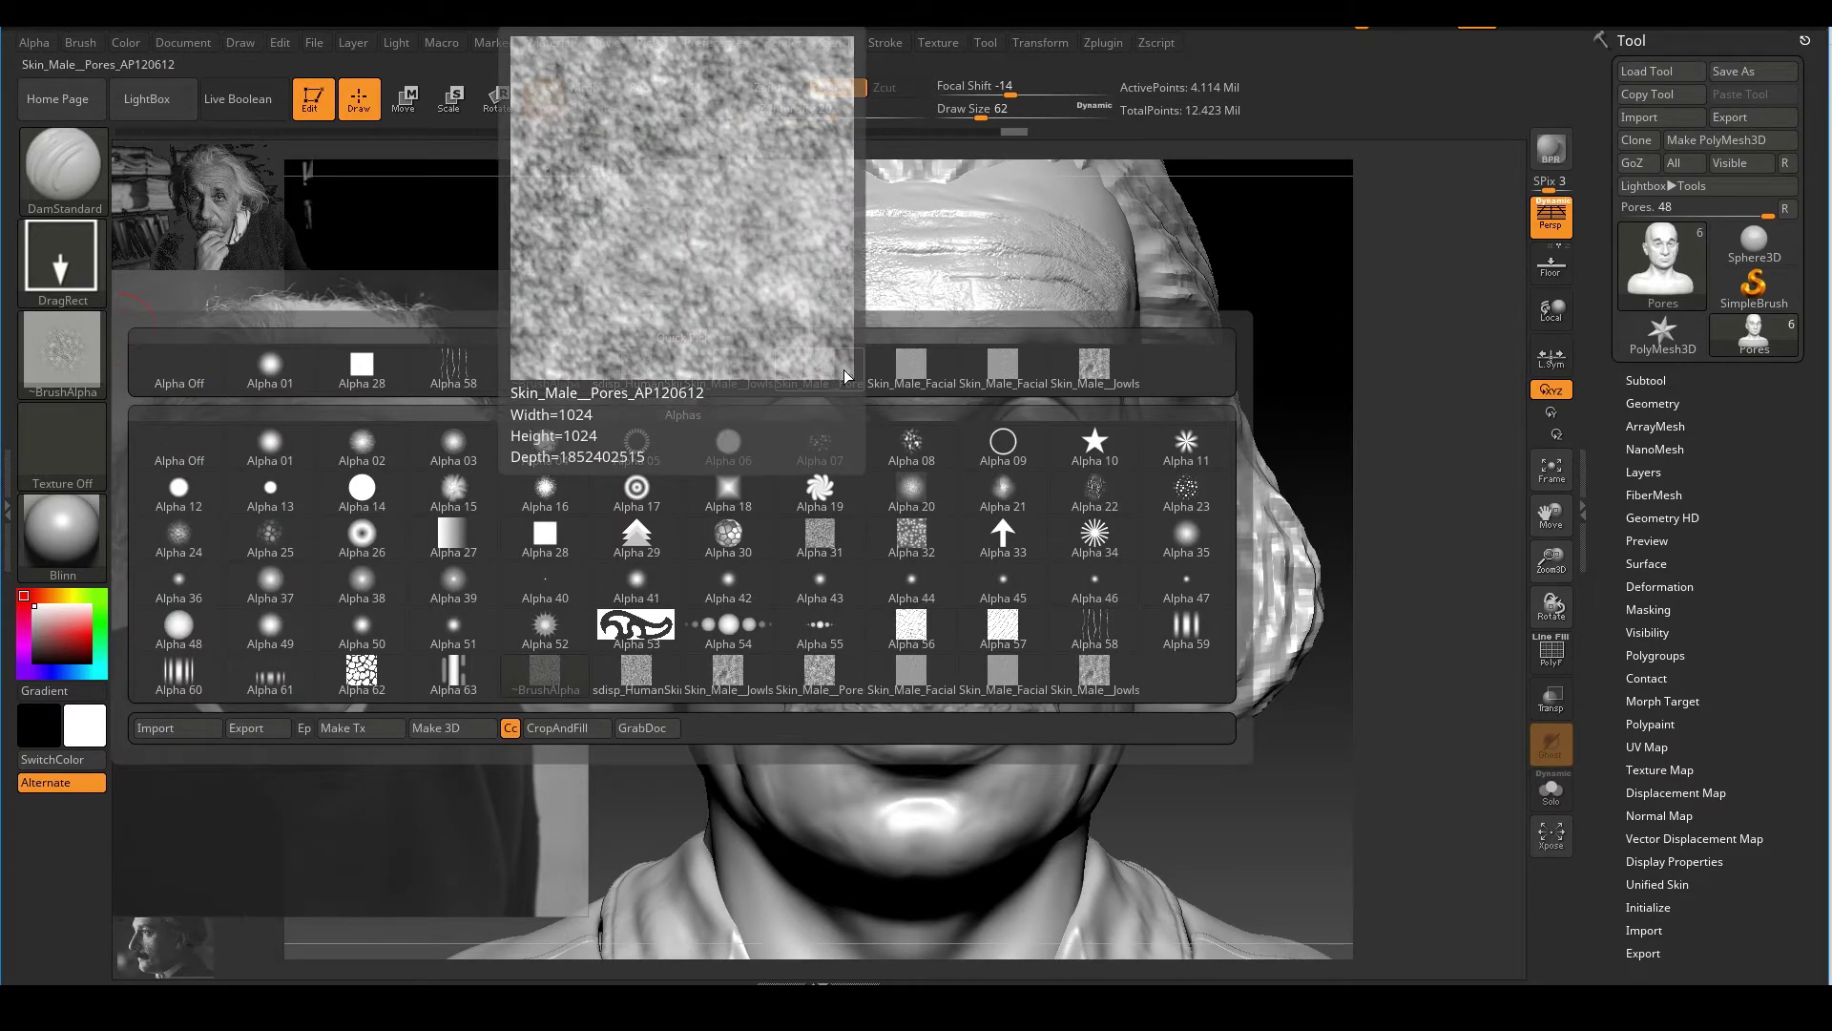
{"action": "left_click", "coordinate": [844, 372]}
{"action": "mouse_move", "coordinate": [1266, 284]}
{"action": "right_mouse_down"}
{"action": "mouse_move", "coordinate": [1204, 286]}
{"action": "mouse_move", "coordinate": [1336, 355]}
{"action": "mouse_move", "coordinate": [1420, 355]}
{"action": "right_mouse_up"}
{"action": "left_click_drag", "start_coordinate": [1420, 355], "coordinate": [1336, 392], "text": "alt"}
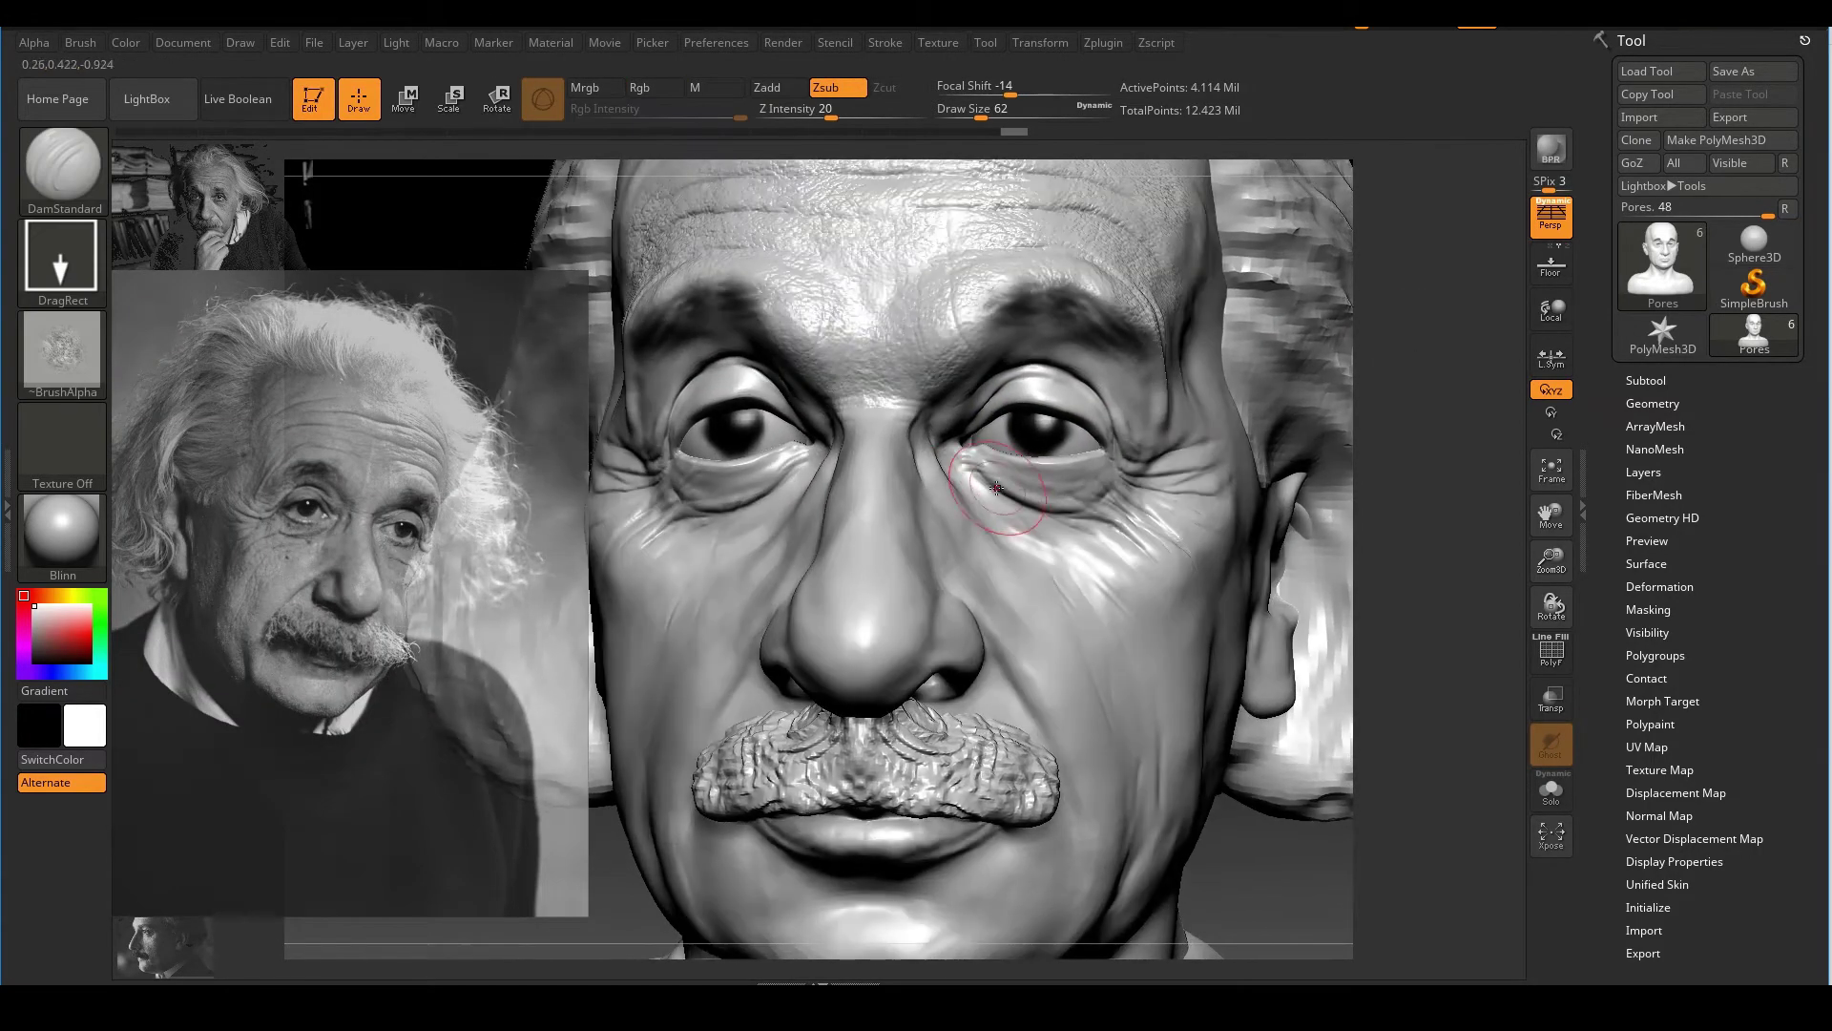
{"action": "mouse_move", "coordinate": [1398, 407]}
{"action": "right_mouse_down"}
{"action": "mouse_move", "coordinate": [1411, 424]}
{"action": "mouse_move", "coordinate": [1408, 349]}
{"action": "right_mouse_up"}
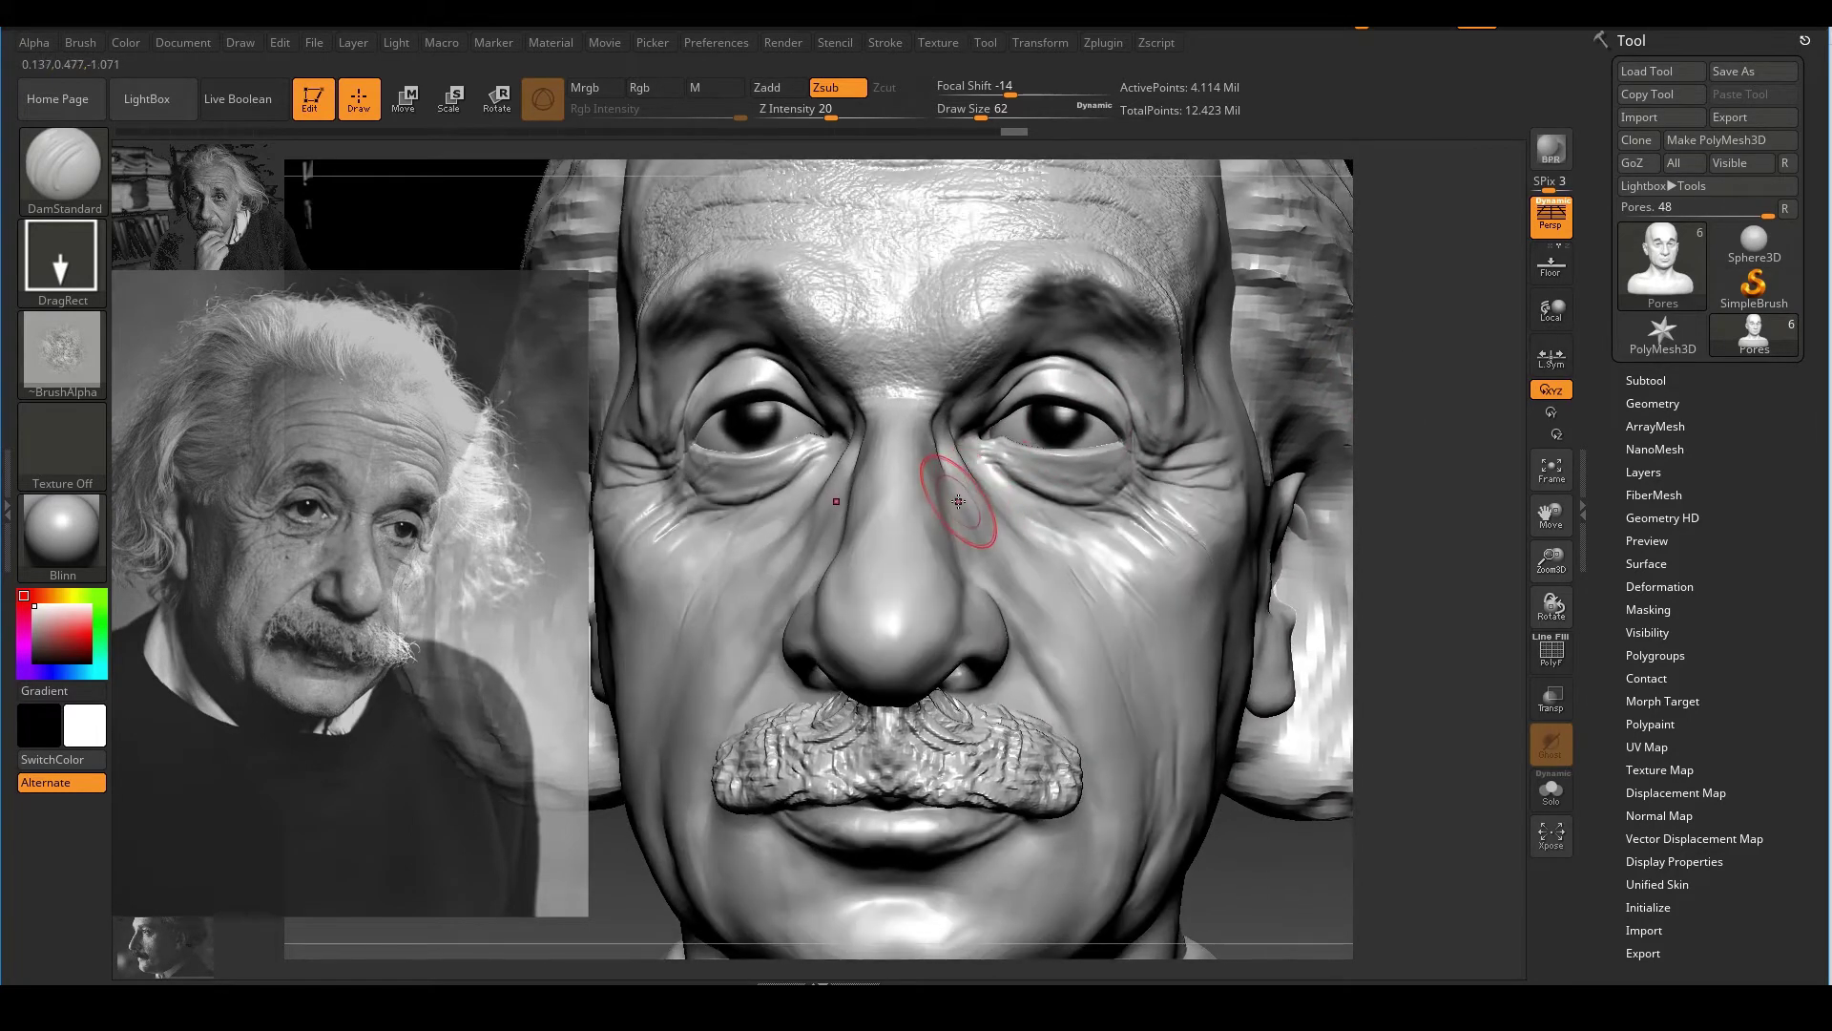
Stamp pores on the inner cheek from beside the nose down toward the end of the moustache
{"action": "left_click_drag", "start_coordinate": [1368, 412], "coordinate": [954, 515]}
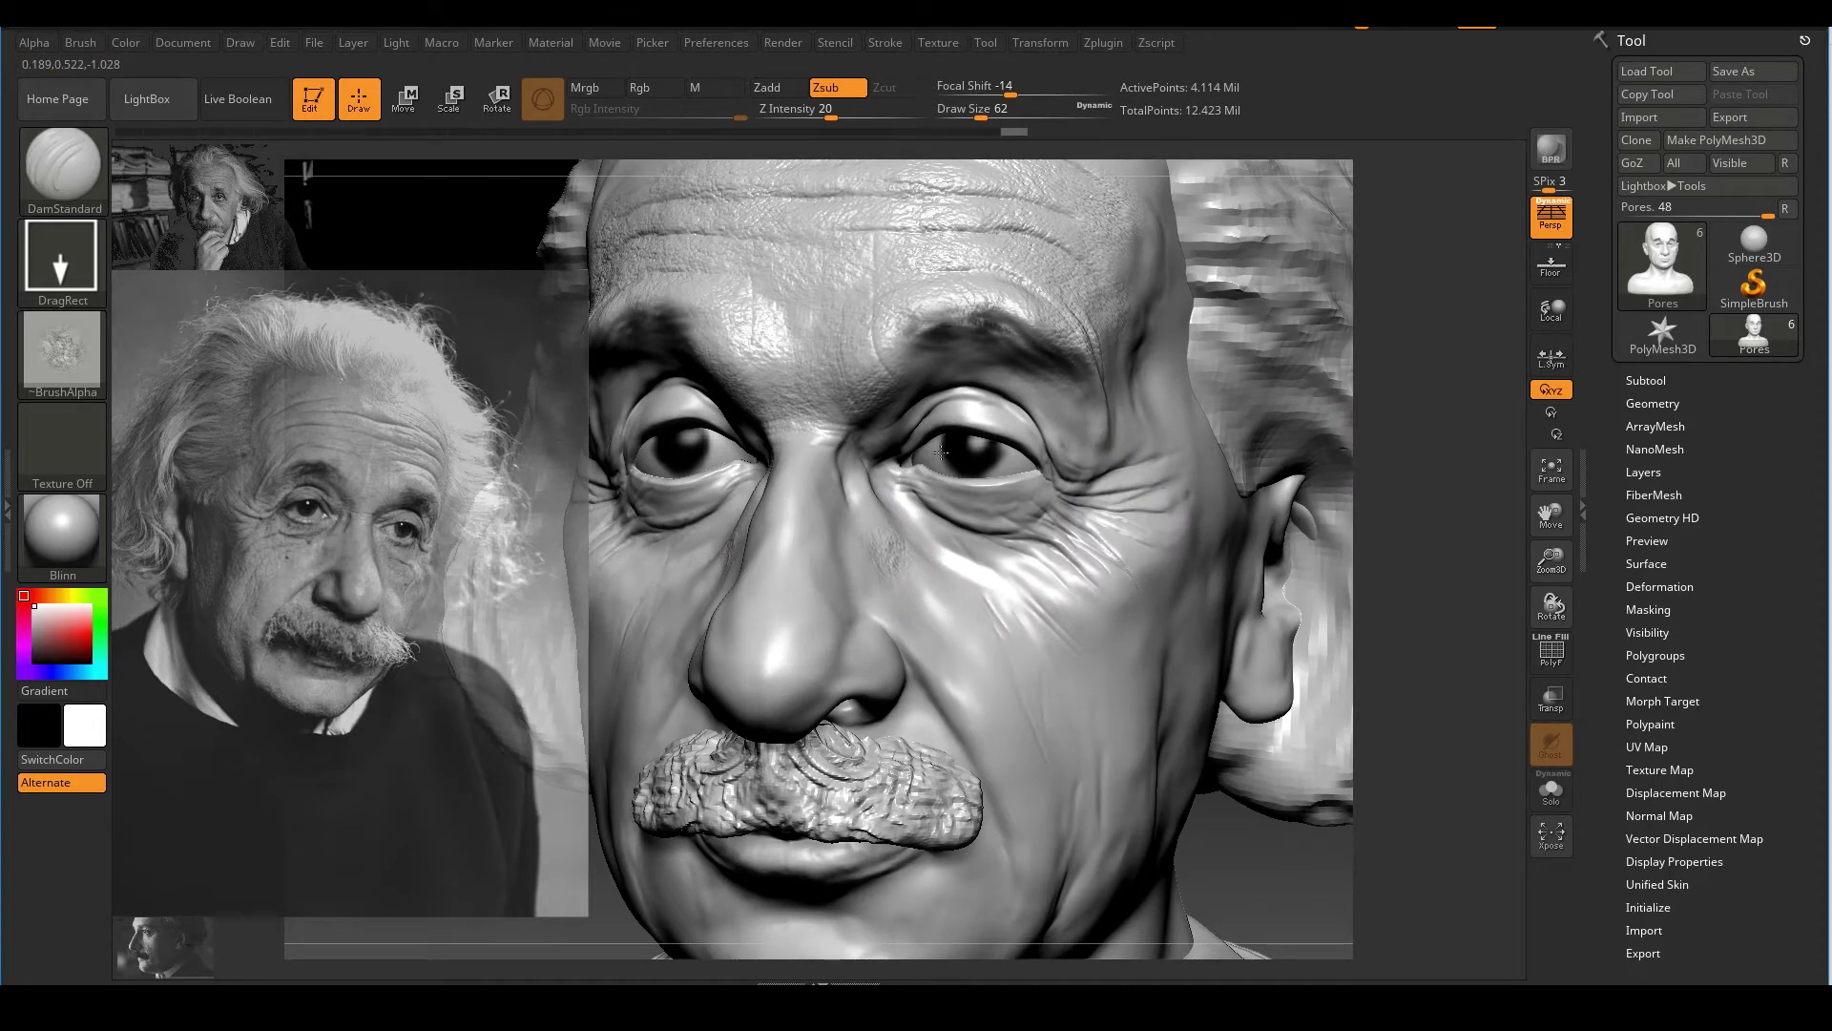
{"action": "left_click_drag", "start_coordinate": [1367, 496], "coordinate": [941, 584]}
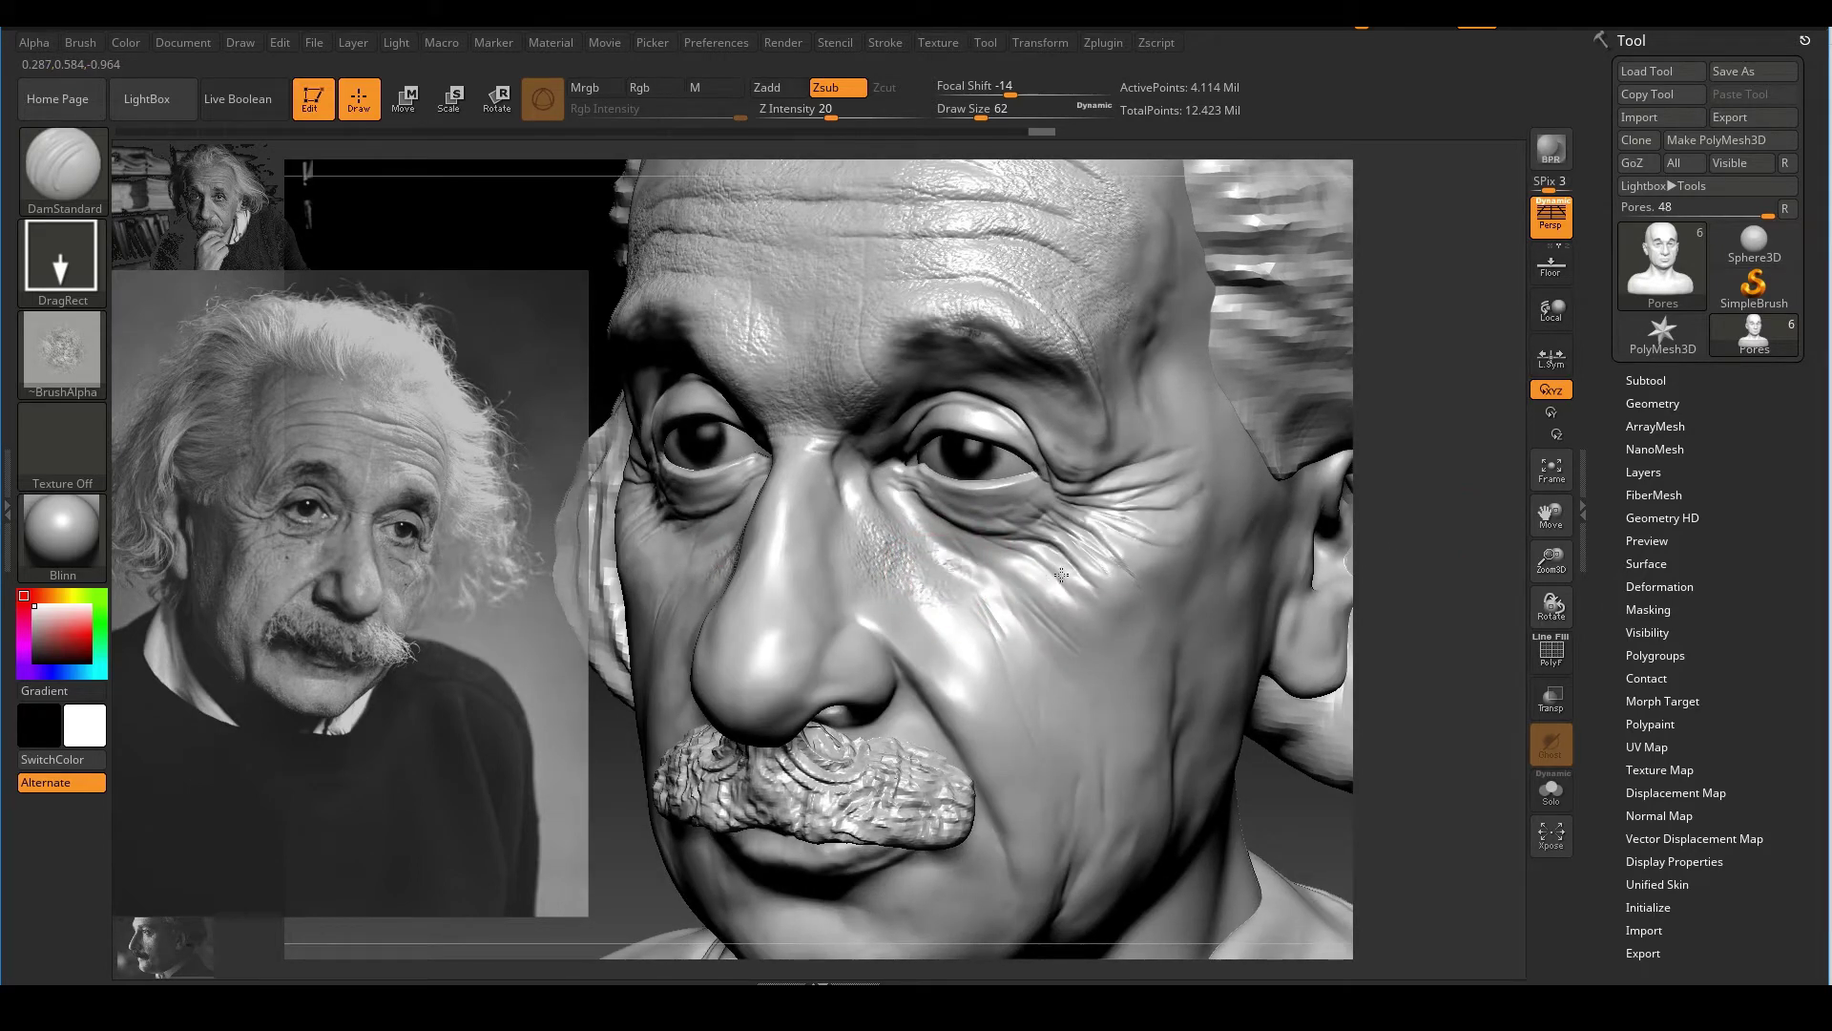
{"action": "left_click_drag", "start_coordinate": [1062, 574], "coordinate": [1047, 590]}
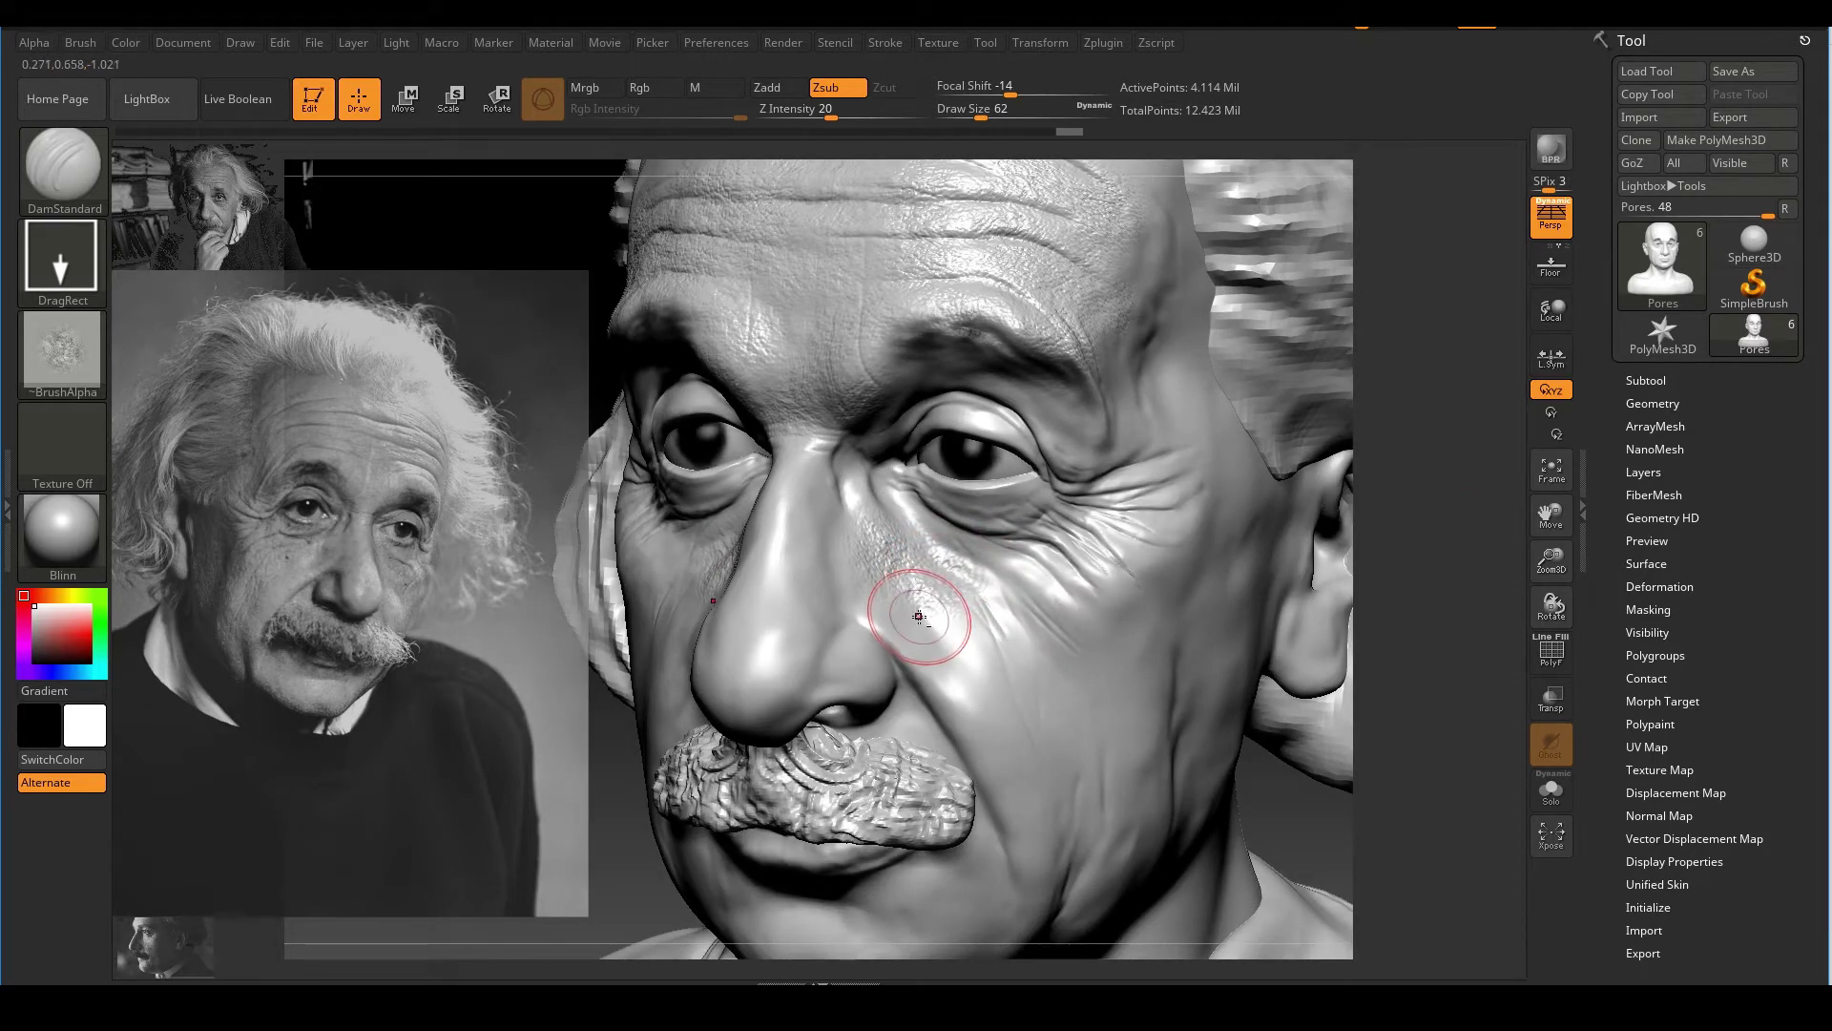
{"action": "mouse_move", "coordinate": [922, 618]}
{"action": "left_mouse_down"}
{"action": "mouse_move", "coordinate": [1014, 625]}
{"action": "mouse_move", "coordinate": [954, 632]}
{"action": "left_mouse_up"}
{"action": "left_click_drag", "start_coordinate": [963, 674], "coordinate": [1025, 676]}
{"action": "mouse_move", "coordinate": [973, 629]}
{"action": "left_mouse_down"}
{"action": "mouse_move", "coordinate": [953, 695]}
{"action": "mouse_move", "coordinate": [1025, 753]}
{"action": "left_mouse_up"}
{"action": "mouse_move", "coordinate": [994, 675]}
{"action": "left_mouse_down"}
{"action": "mouse_move", "coordinate": [1073, 733]}
{"action": "mouse_move", "coordinate": [1066, 759]}
{"action": "left_mouse_up"}
{"action": "left_click_drag", "start_coordinate": [1011, 595], "coordinate": [1025, 583]}
Extend the pore stamps along the smile fold and onto the cheek beside the moustache
{"action": "right_click_drag", "start_coordinate": [1184, 571], "coordinate": [1346, 472], "text": "ctrl"}
{"action": "mouse_move", "coordinate": [1166, 375]}
{"action": "right_mouse_down", "text": "ctrl"}
{"action": "mouse_move", "coordinate": [1145, 415]}
{"action": "mouse_move", "coordinate": [1130, 392]}
{"action": "right_mouse_up", "text": "ctrl"}
{"action": "left_click_drag", "start_coordinate": [1049, 637], "coordinate": [1072, 757]}
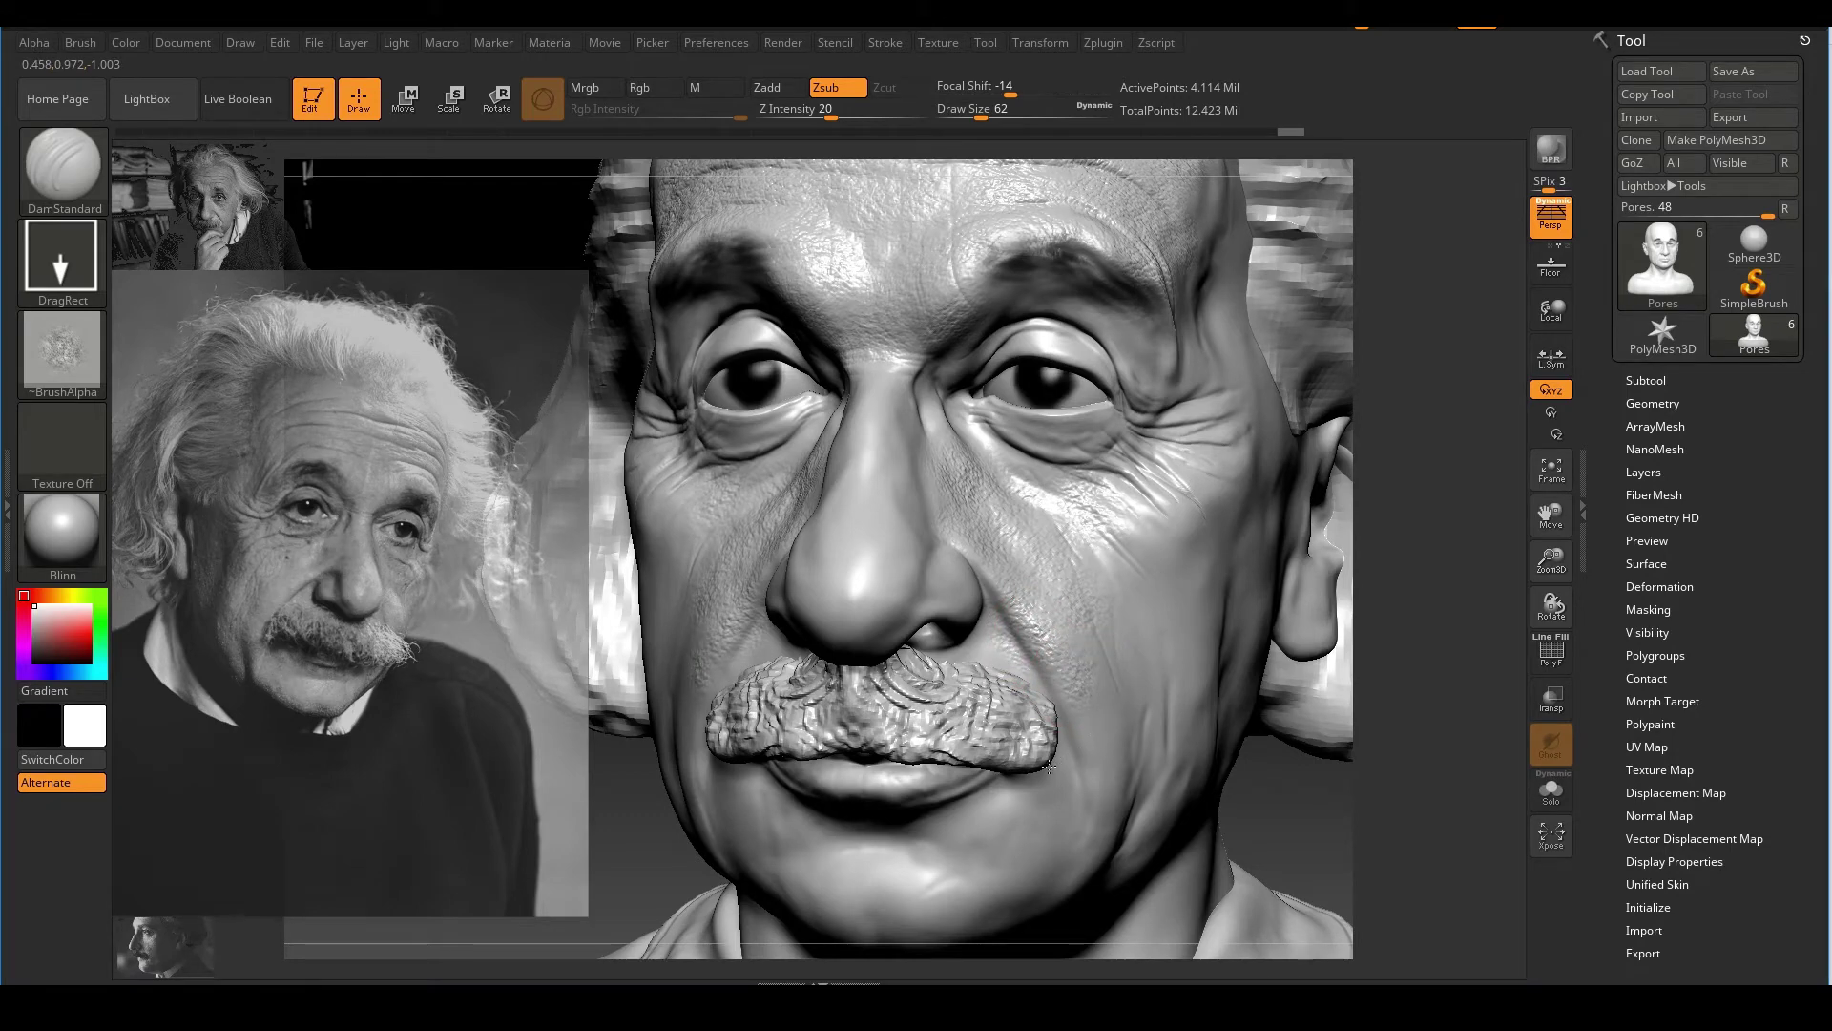
{"action": "left_click_drag", "start_coordinate": [1082, 618], "coordinate": [1107, 668]}
{"action": "mouse_move", "coordinate": [1161, 620]}
{"action": "right_mouse_down", "text": "ctrl"}
{"action": "mouse_move", "coordinate": [1275, 560]}
{"action": "mouse_move", "coordinate": [1172, 439]}
{"action": "mouse_move", "coordinate": [1133, 560]}
{"action": "mouse_move", "coordinate": [1078, 973]}
{"action": "right_mouse_up", "text": "ctrl"}
Stamp pores on the lower cheek, following the smile fold down toward the mouth corner
{"action": "right_click_drag", "start_coordinate": [935, 609], "coordinate": [964, 668], "text": "ctrl"}
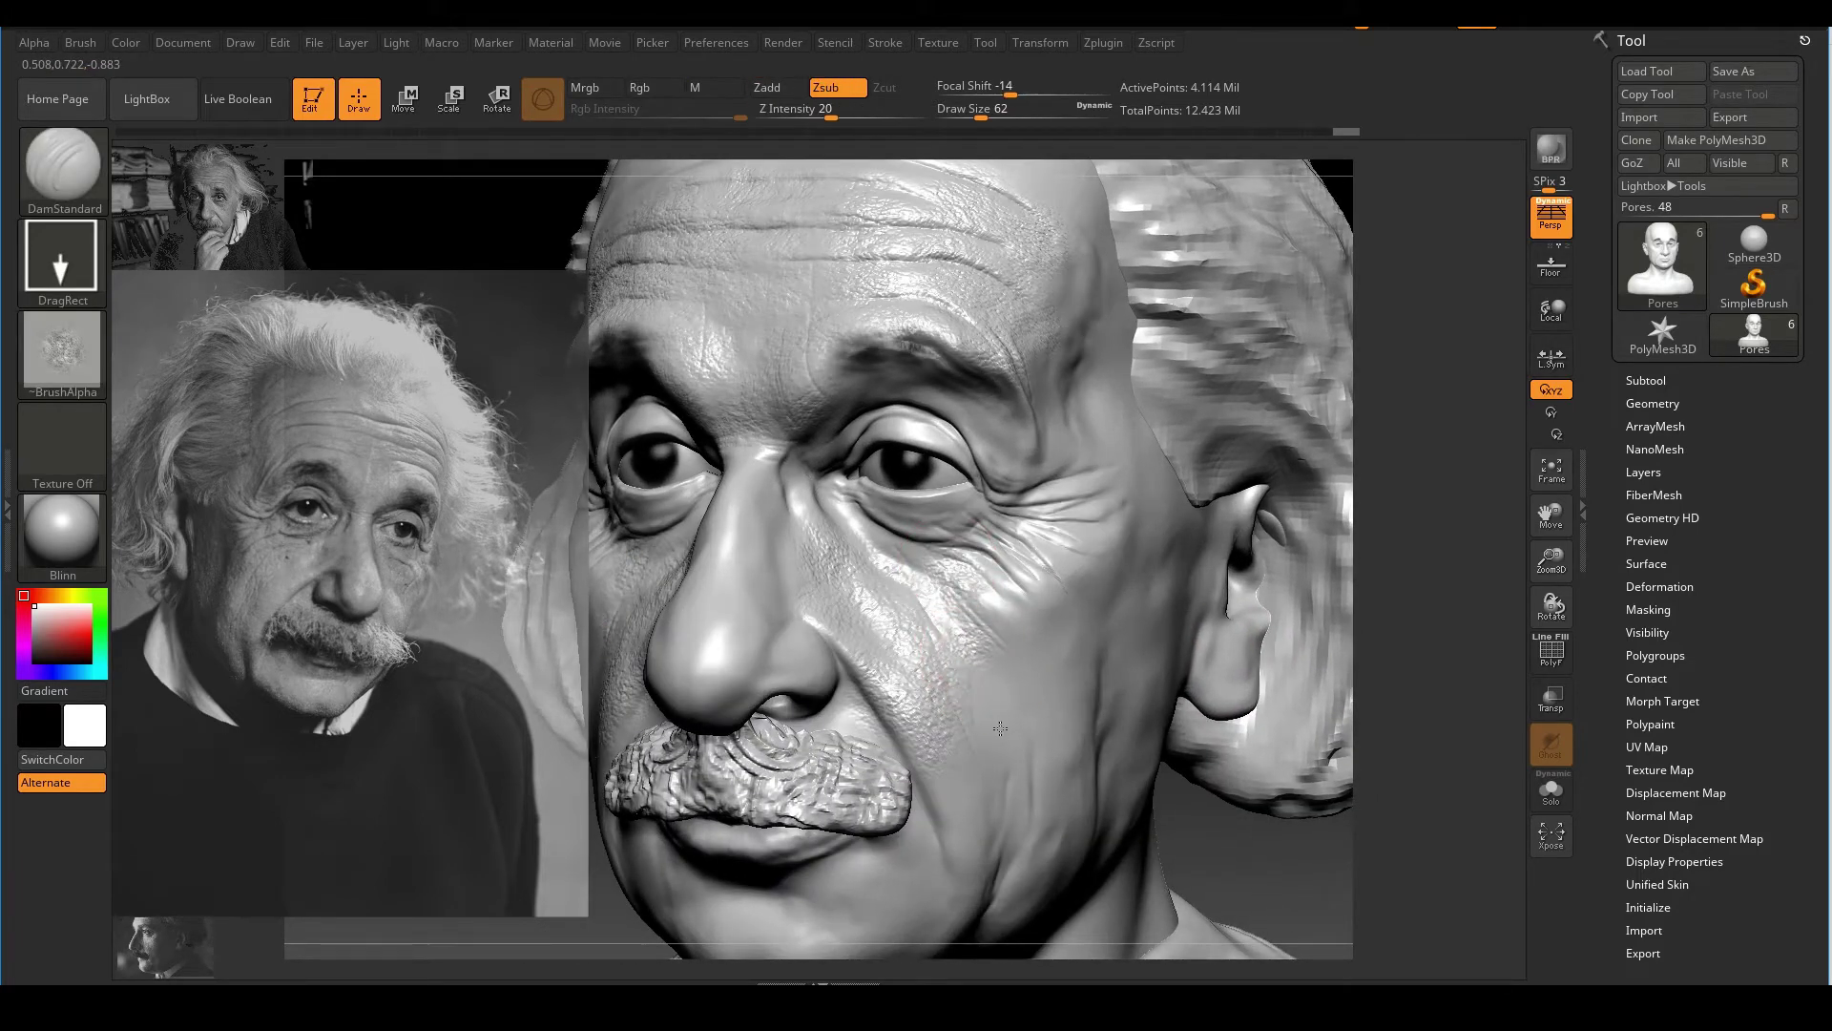
{"action": "left_click_drag", "start_coordinate": [999, 727], "coordinate": [943, 856]}
{"action": "left_click_drag", "start_coordinate": [1243, 839], "coordinate": [1157, 847]}
{"action": "left_click_drag", "start_coordinate": [929, 673], "coordinate": [931, 678]}
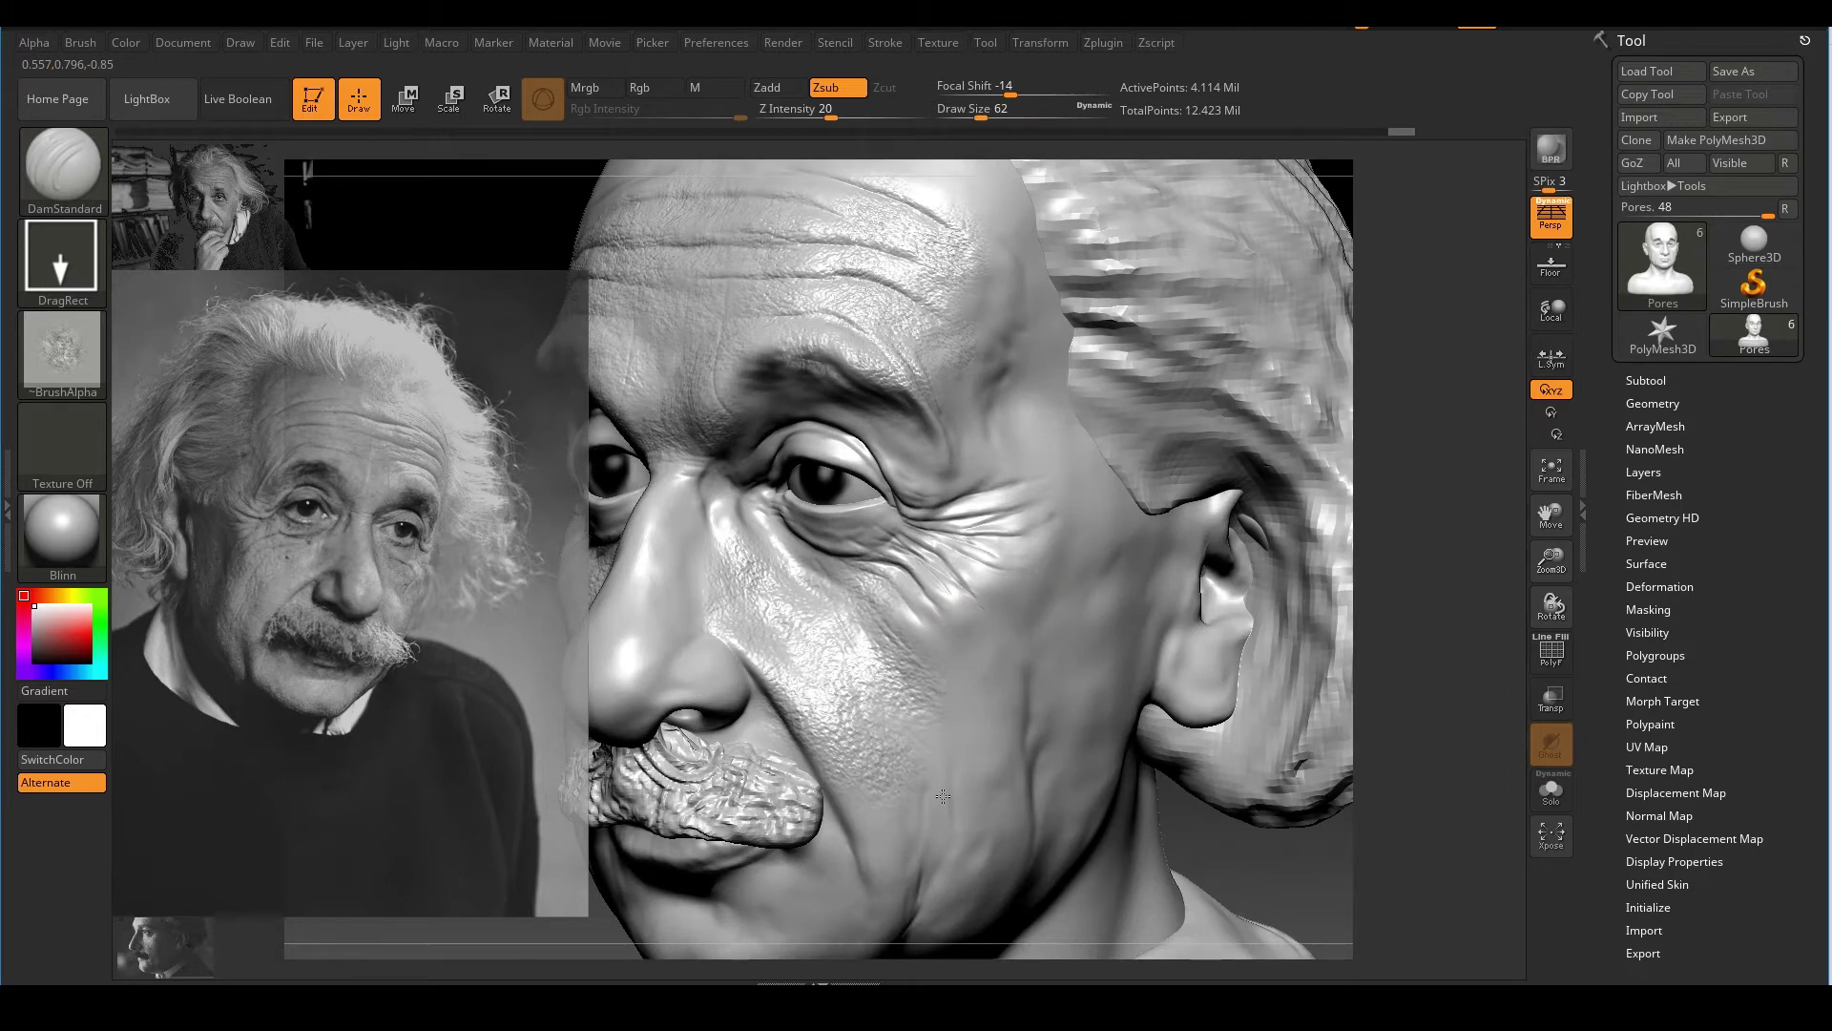
{"action": "left_click_drag", "start_coordinate": [943, 796], "coordinate": [943, 799]}
Fill the smooth gap between the inner eye corner and the side of the nose with pores
{"action": "left_click_drag", "start_coordinate": [1383, 534], "coordinate": [1505, 534], "text": "alt"}
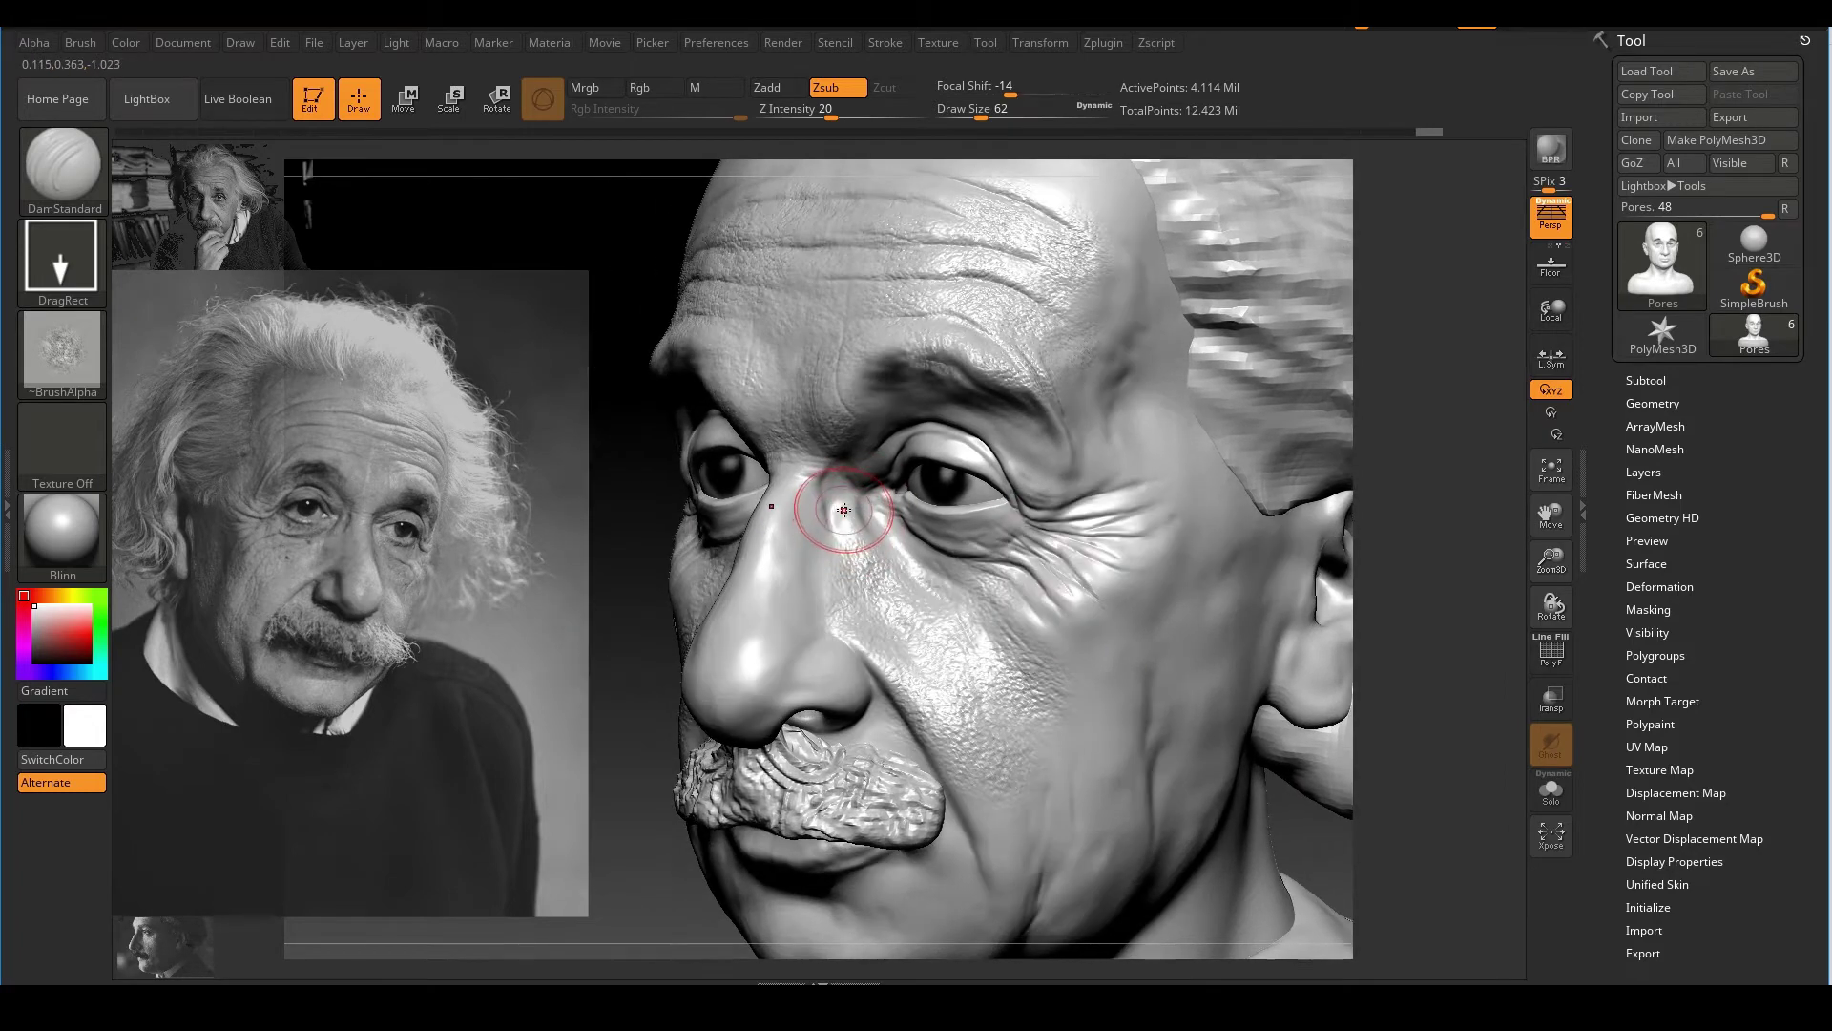
{"action": "left_click_drag", "start_coordinate": [844, 509], "coordinate": [864, 555]}
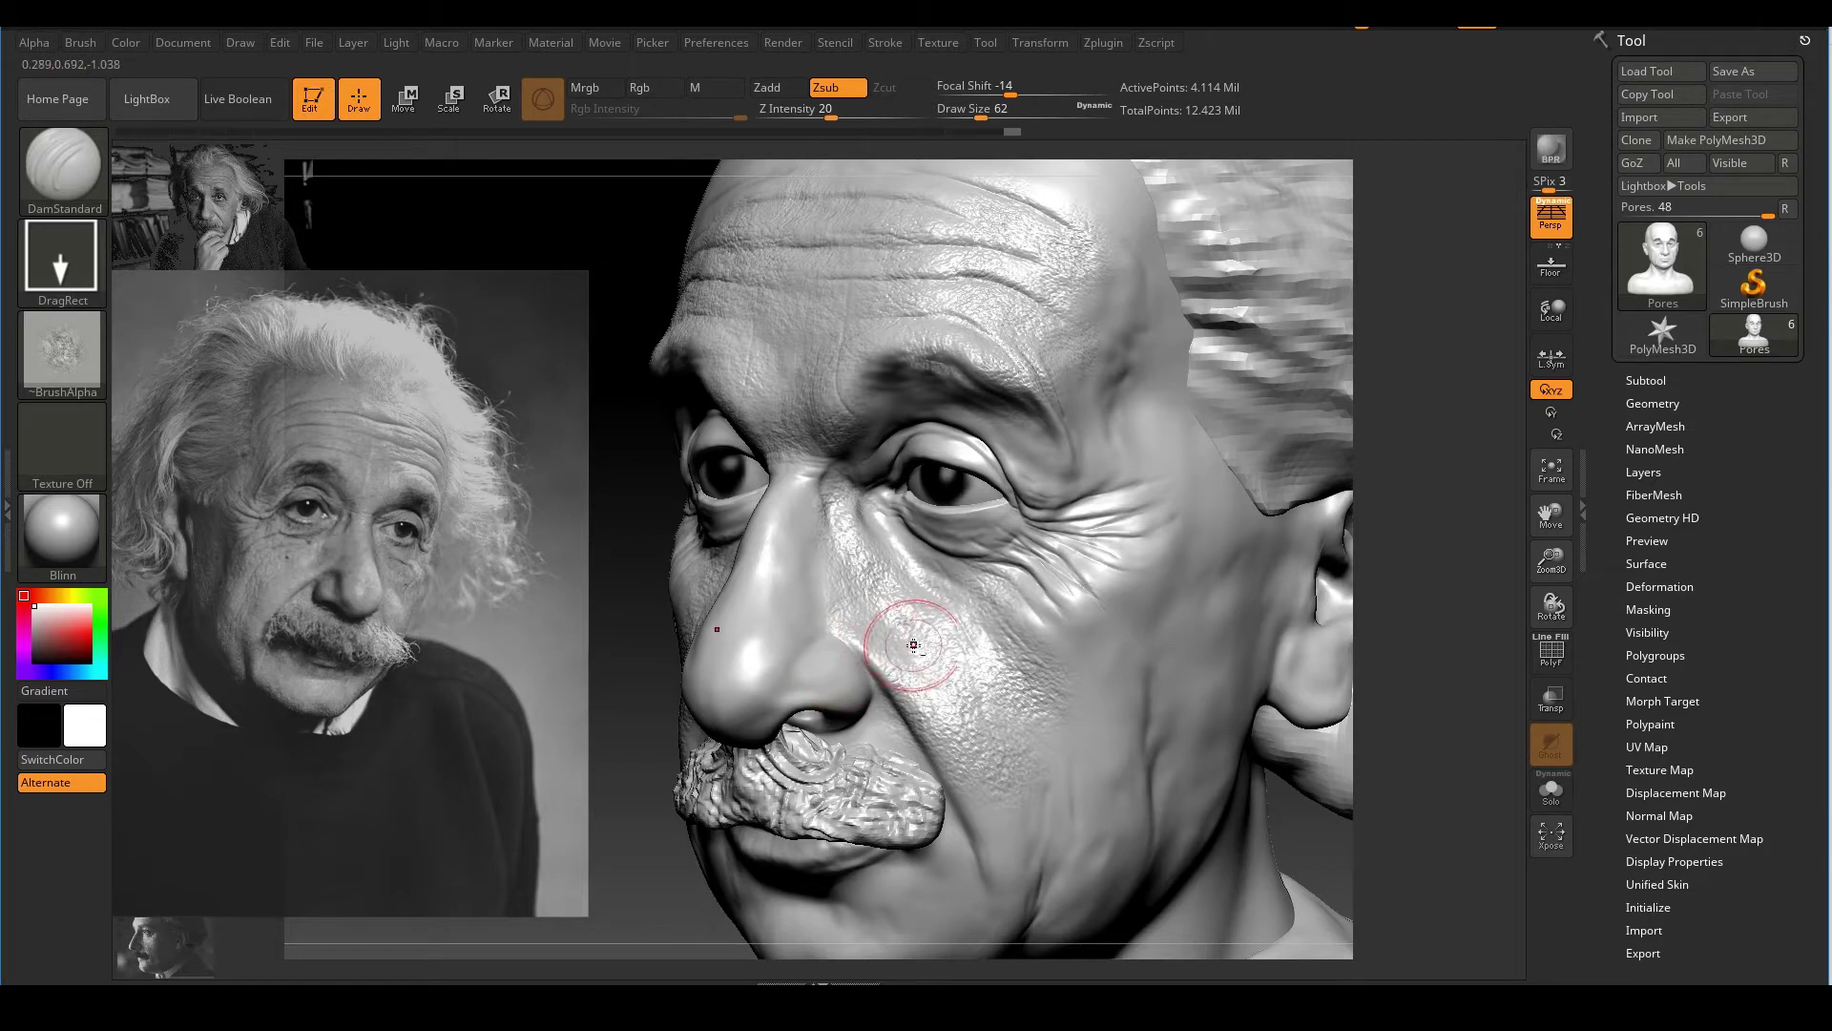
{"action": "right_click_drag", "start_coordinate": [1055, 613], "coordinate": [1044, 577]}
Stamp pores over the upper cheek and the crow's-feet wrinkles at the outer eye corner, and review both sides of the face
{"action": "mouse_move", "coordinate": [1051, 501]}
{"action": "left_mouse_down"}
{"action": "mouse_move", "coordinate": [1111, 588]}
{"action": "mouse_move", "coordinate": [1132, 571]}
{"action": "left_mouse_up"}
{"action": "mouse_move", "coordinate": [1124, 540]}
{"action": "right_mouse_down", "text": "ctrl"}
{"action": "mouse_move", "coordinate": [1068, 410]}
{"action": "mouse_move", "coordinate": [1016, 448]}
{"action": "mouse_move", "coordinate": [938, 741]}
{"action": "right_mouse_up", "text": "ctrl"}
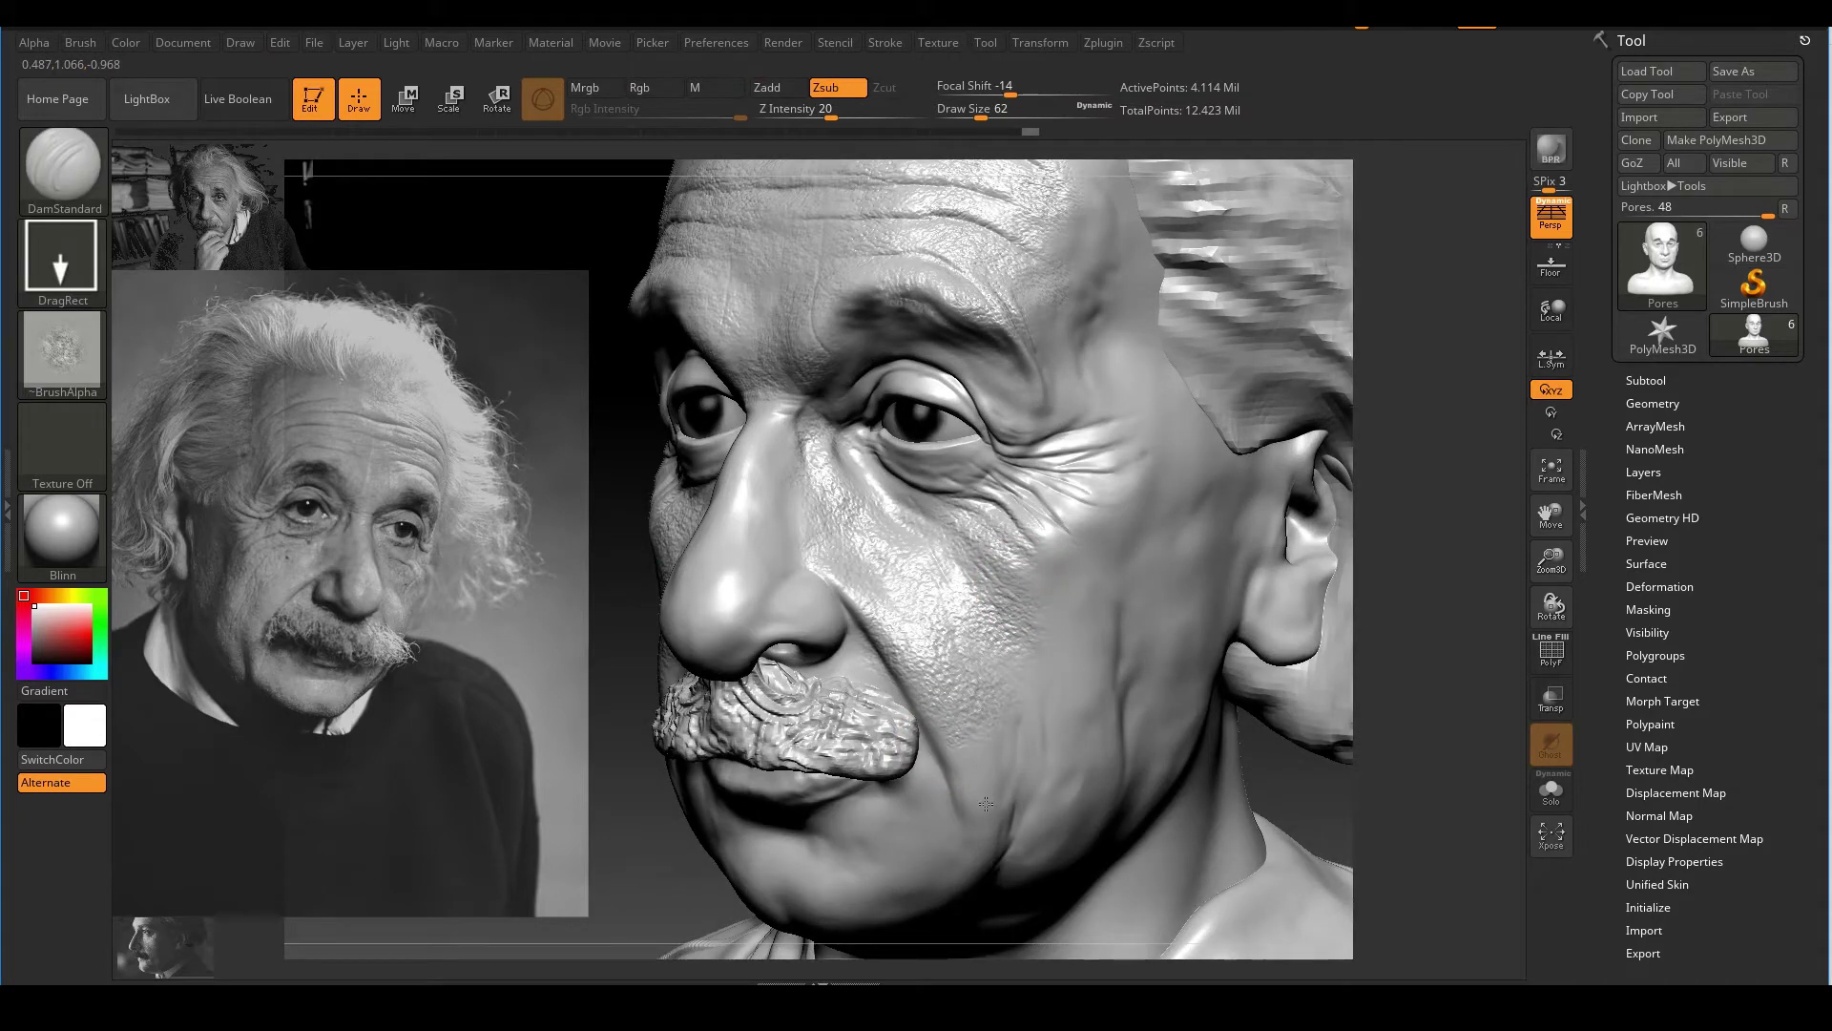
{"action": "left_click_drag", "start_coordinate": [1041, 473], "coordinate": [1133, 494]}
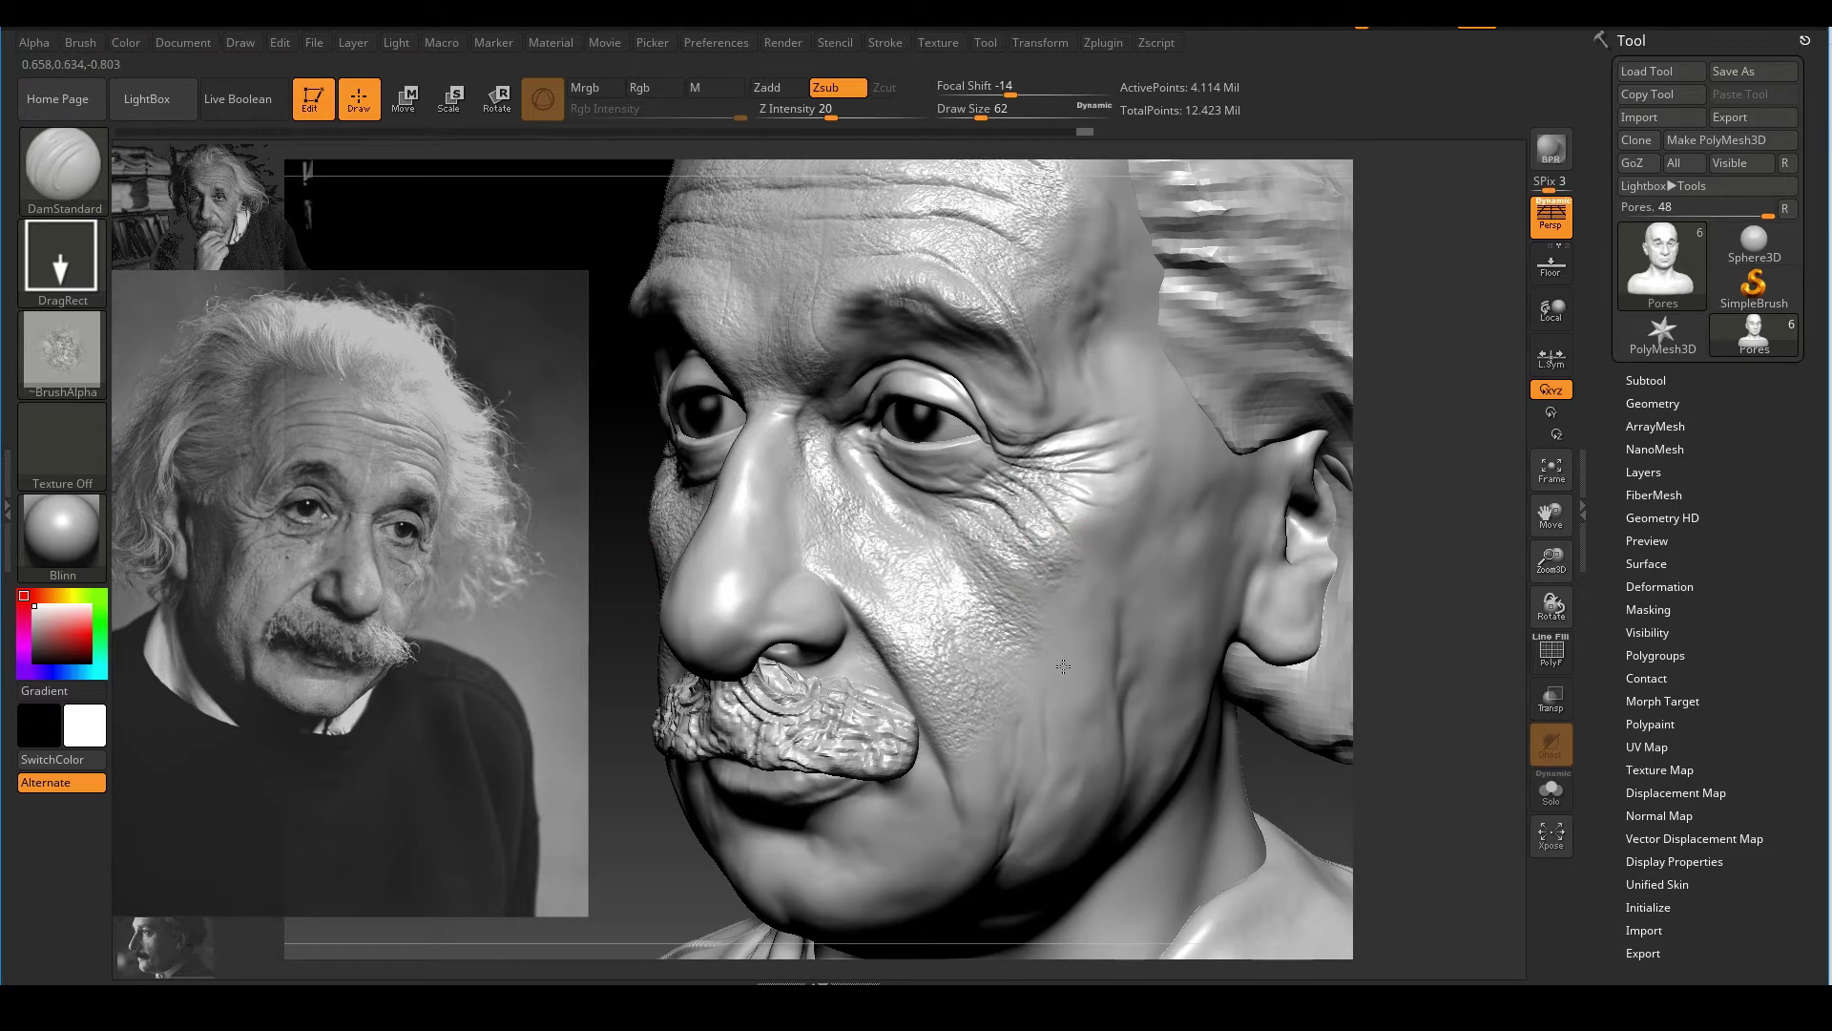
{"action": "mouse_move", "coordinate": [1130, 482]}
{"action": "left_mouse_down"}
{"action": "mouse_move", "coordinate": [1049, 462]}
{"action": "mouse_move", "coordinate": [1034, 439]}
{"action": "left_mouse_up"}
{"action": "mouse_move", "coordinate": [1374, 535]}
{"action": "left_mouse_down"}
{"action": "mouse_move", "coordinate": [1432, 519]}
{"action": "mouse_move", "coordinate": [1307, 501]}
{"action": "left_mouse_up"}
{"action": "right_click_drag", "start_coordinate": [1144, 463], "coordinate": [1135, 506], "text": "ctrl+alt"}
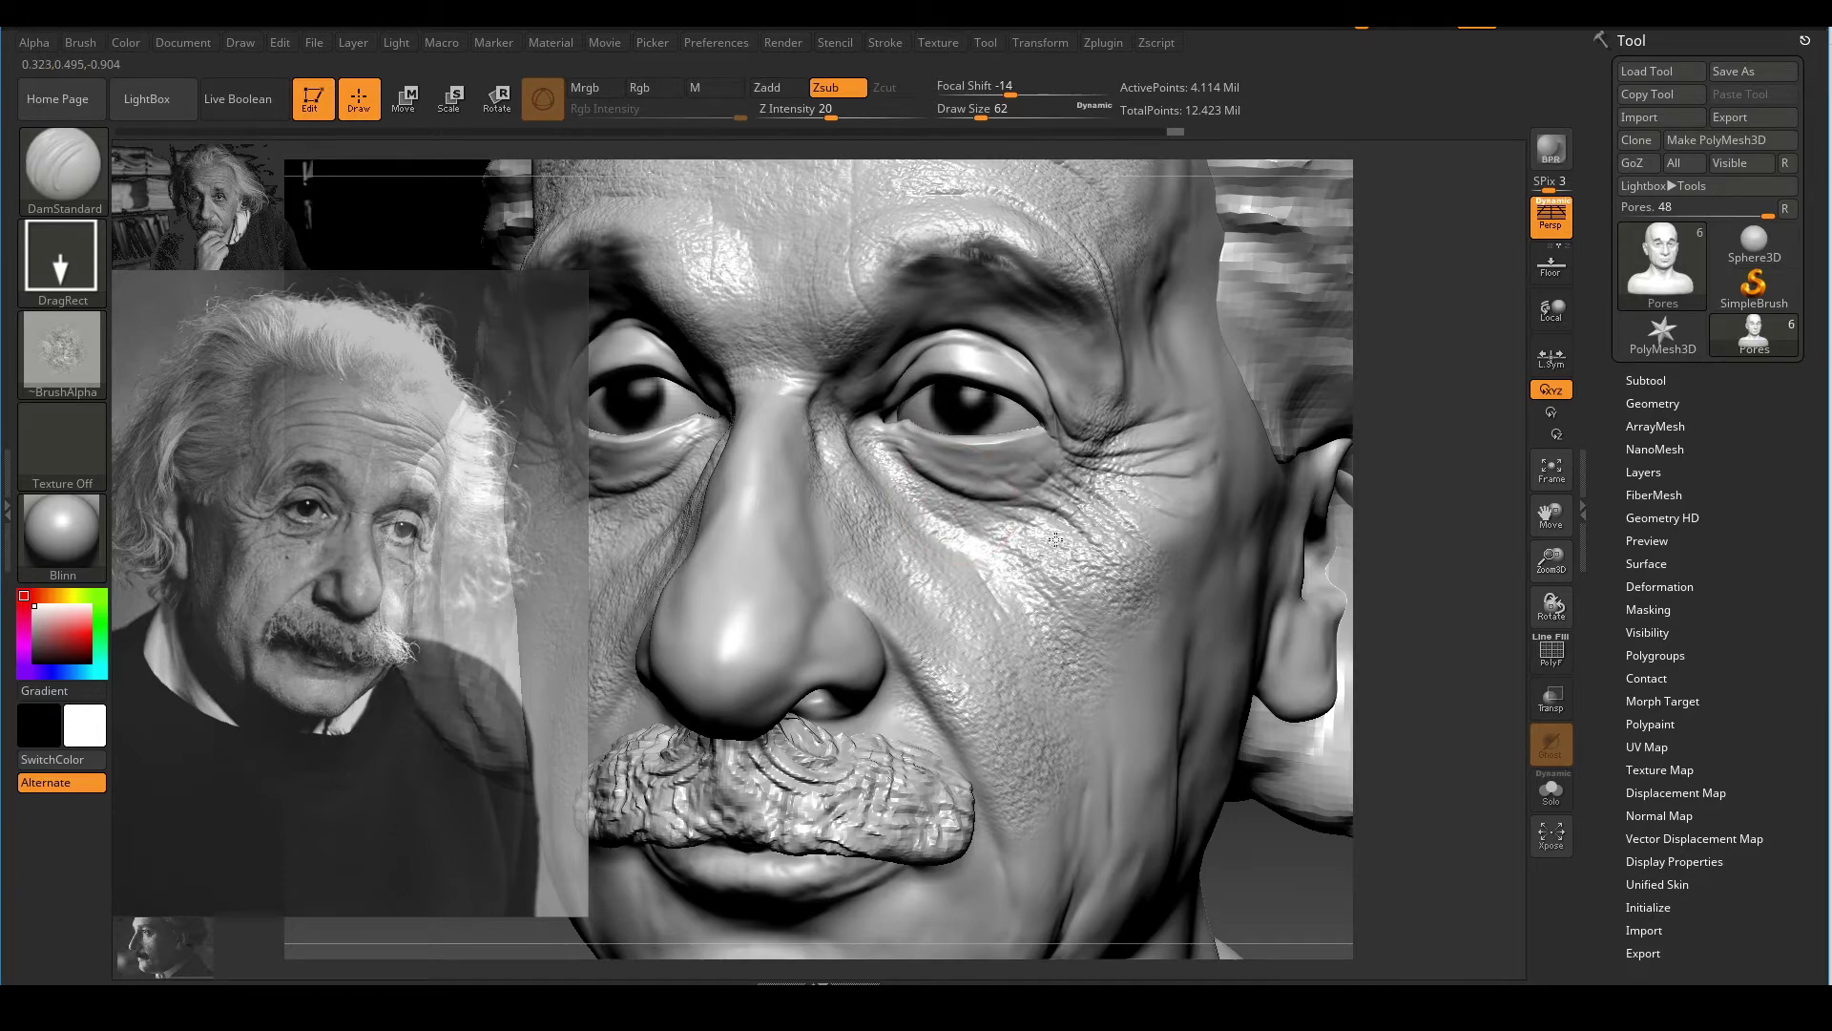
{"action": "right_click_drag", "start_coordinate": [1080, 548], "coordinate": [1083, 411], "text": "ctrl"}
{"action": "mouse_move", "coordinate": [1083, 410]}
{"action": "right_mouse_down"}
{"action": "mouse_move", "coordinate": [1265, 468]}
{"action": "mouse_move", "coordinate": [1283, 587]}
{"action": "right_mouse_up"}
{"action": "right_click_drag", "start_coordinate": [1240, 530], "coordinate": [1323, 501]}
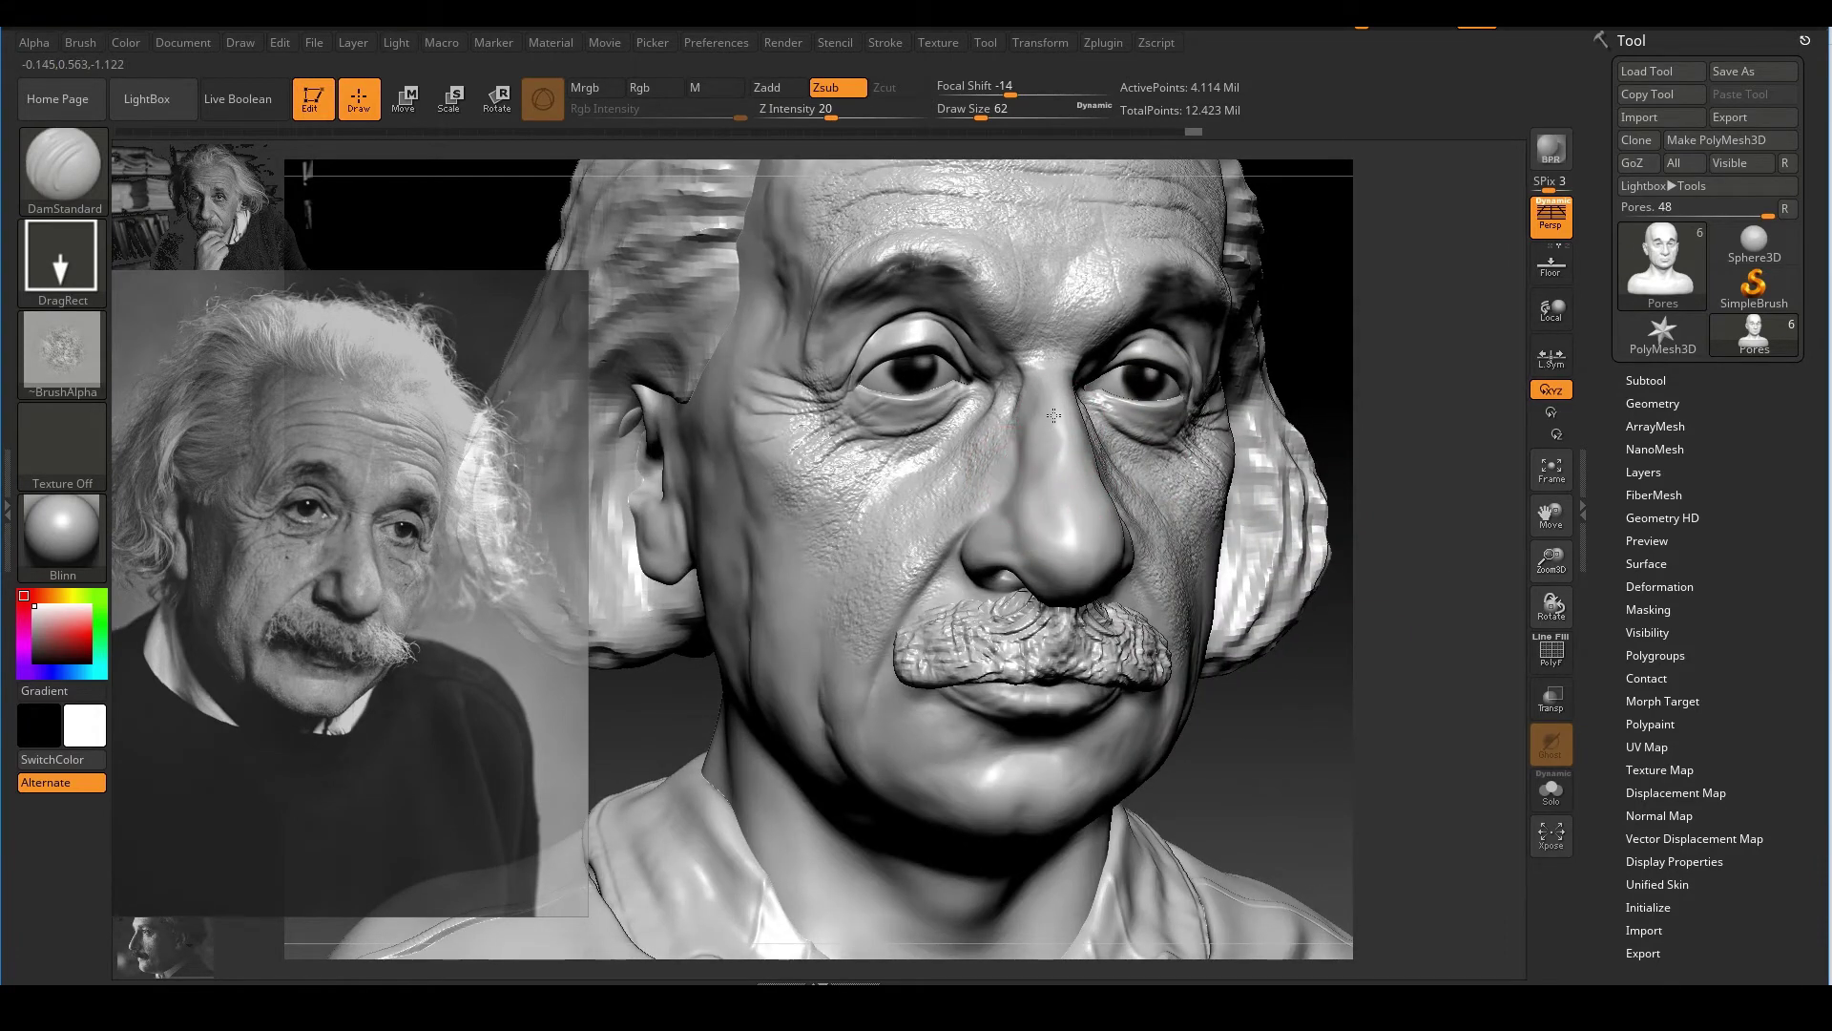
Switch the brush alpha to Skin_Male__Jowls01_AP120612 and frame the nose up close
{"action": "left_click", "coordinate": [86, 358]}
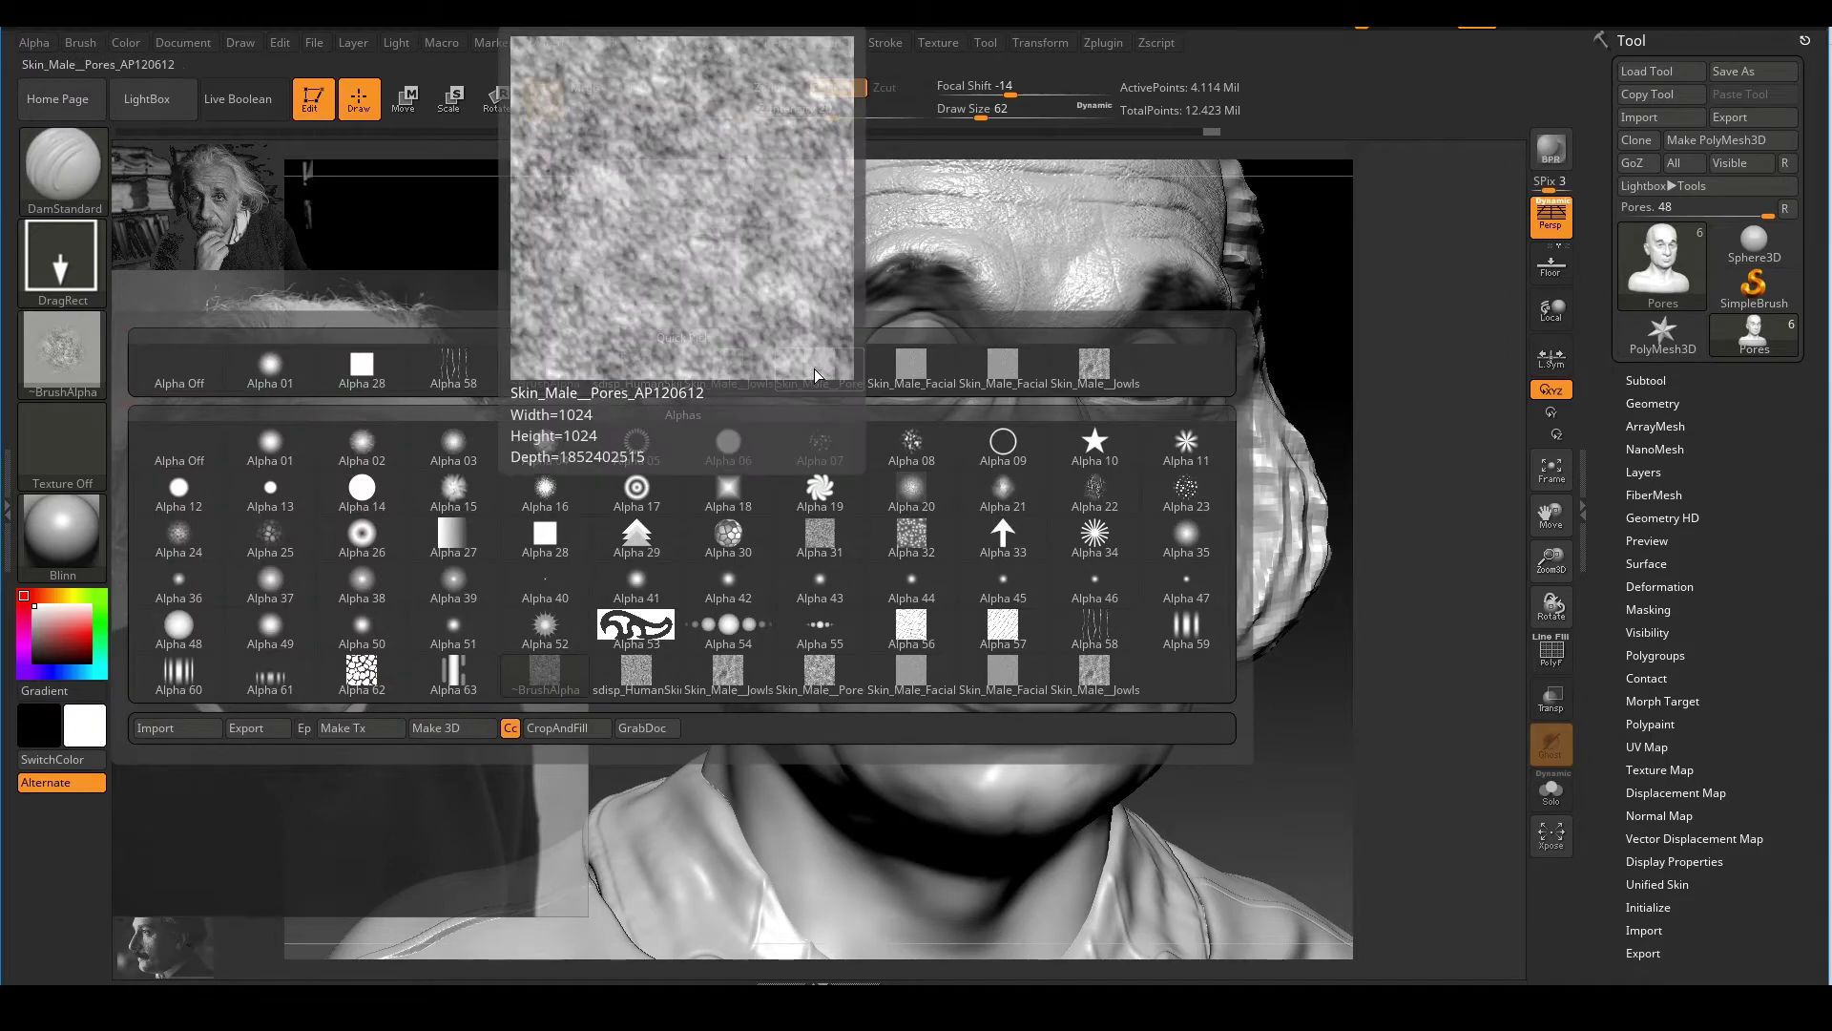
{"action": "mouse_move", "coordinate": [906, 375]}
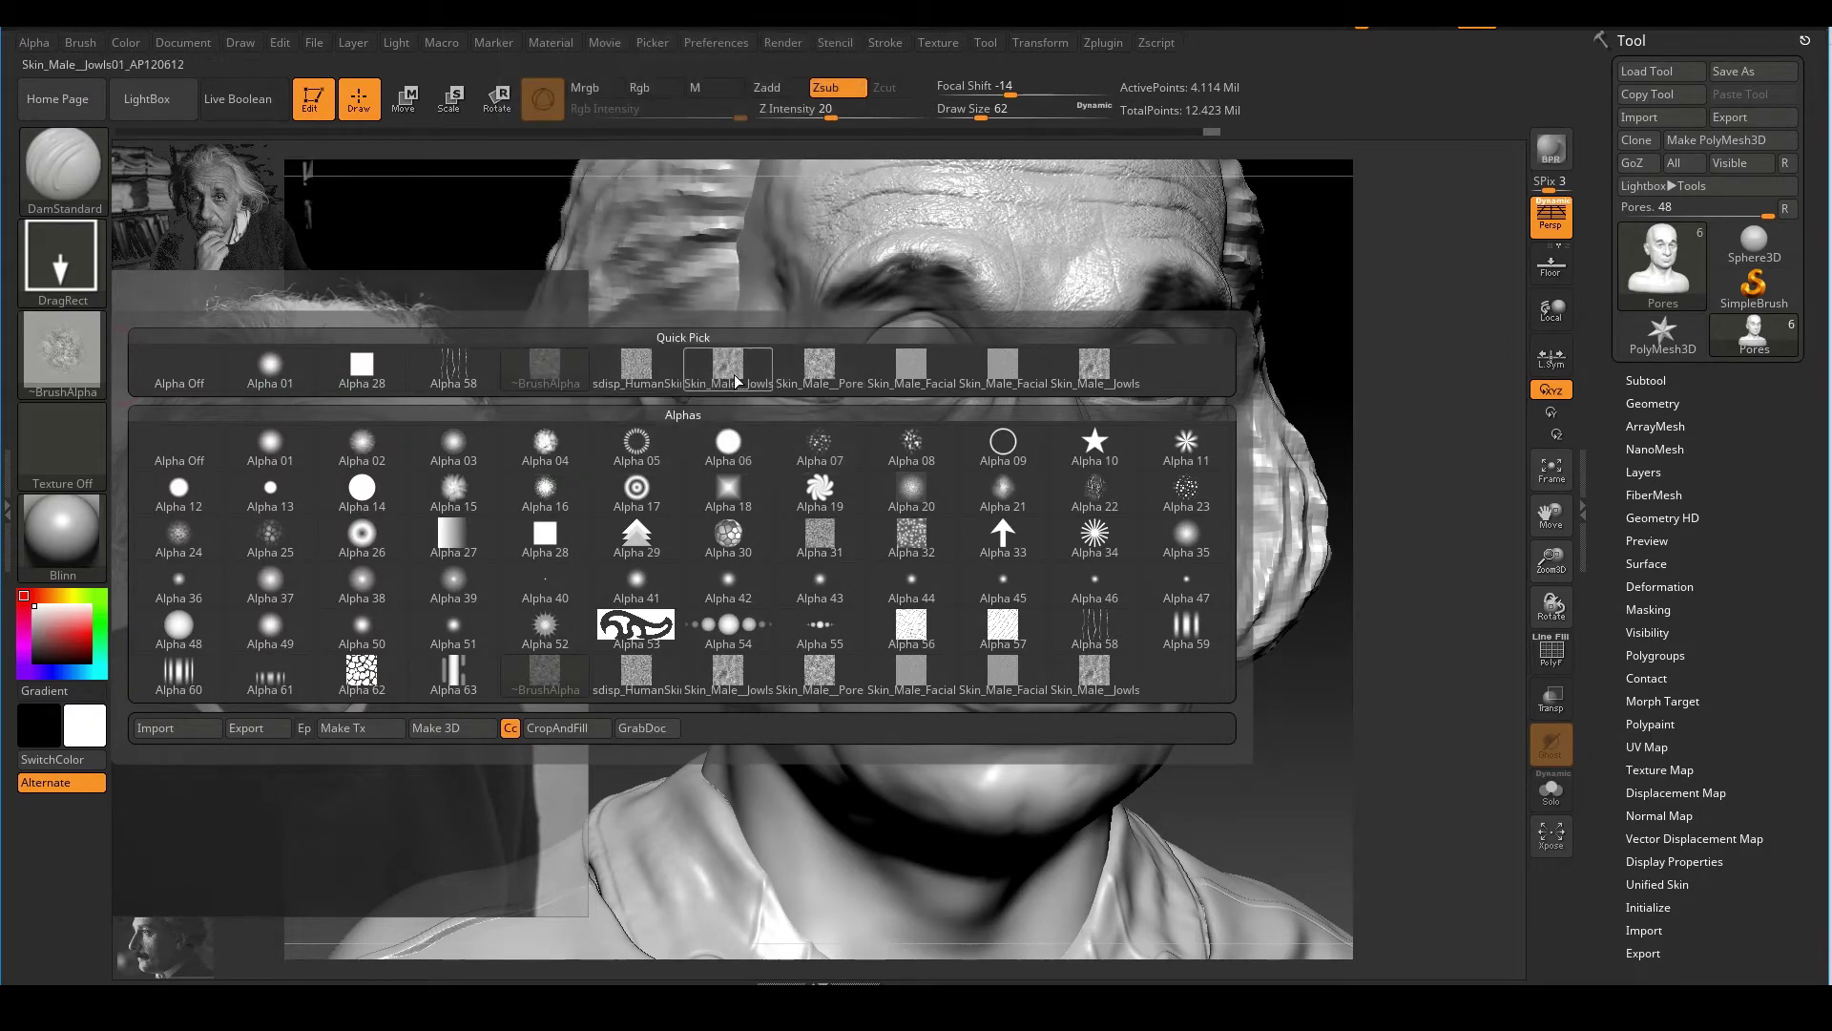
{"action": "left_click", "coordinate": [735, 380]}
{"action": "left_click_drag", "start_coordinate": [1356, 403], "coordinate": [1241, 410], "text": "shift"}
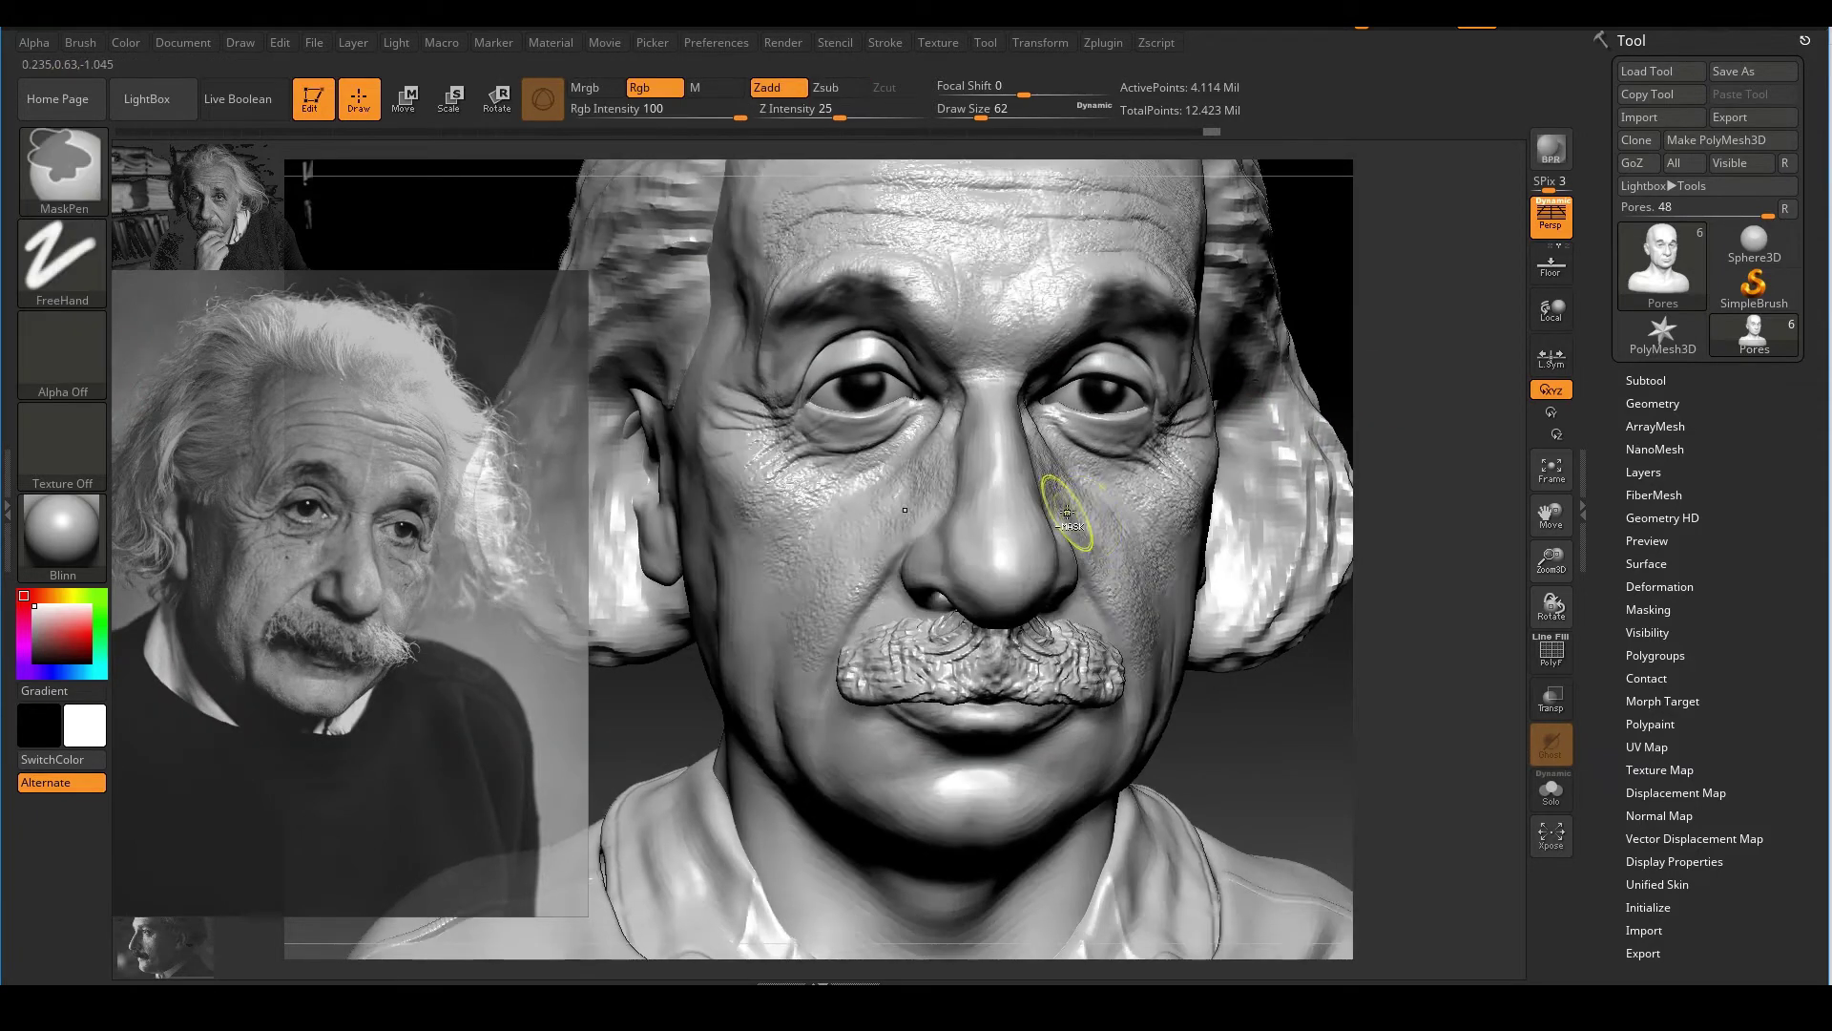
{"action": "mouse_move", "coordinate": [1356, 458]}
{"action": "left_mouse_down", "text": "alt"}
{"action": "mouse_move", "coordinate": [1356, 572]}
{"action": "mouse_move", "coordinate": [1336, 496]}
{"action": "left_mouse_up", "text": "alt"}
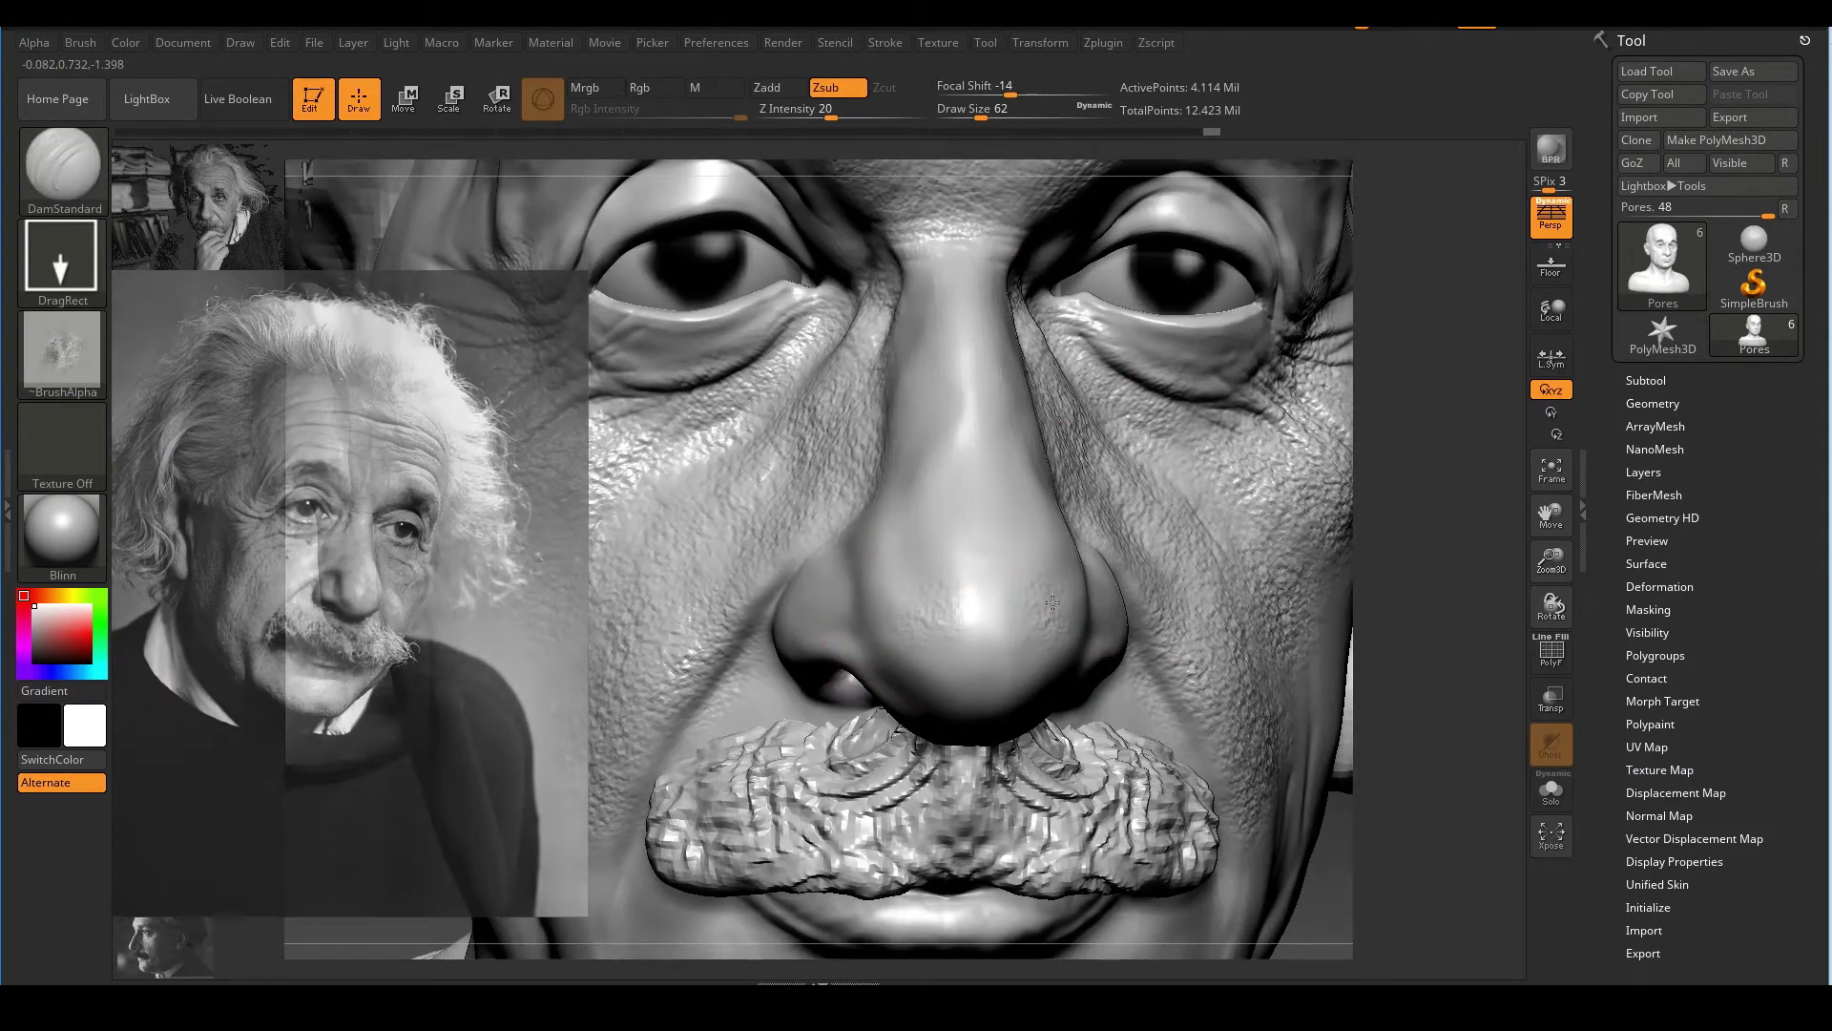
{"action": "left_click_drag", "start_coordinate": [1122, 548], "coordinate": [1169, 556]}
{"action": "mouse_move", "coordinate": [1433, 597]}
{"action": "left_mouse_down"}
{"action": "mouse_move", "coordinate": [1370, 540]}
{"action": "mouse_move", "coordinate": [1381, 583]}
{"action": "mouse_move", "coordinate": [1321, 576]}
{"action": "left_mouse_up"}
{"action": "key", "text": "ctrl+z"}
Stamp the jowls alpha on the tip of the nose and inspect it from both sides
{"action": "left_click_drag", "start_coordinate": [724, 545], "coordinate": [857, 547]}
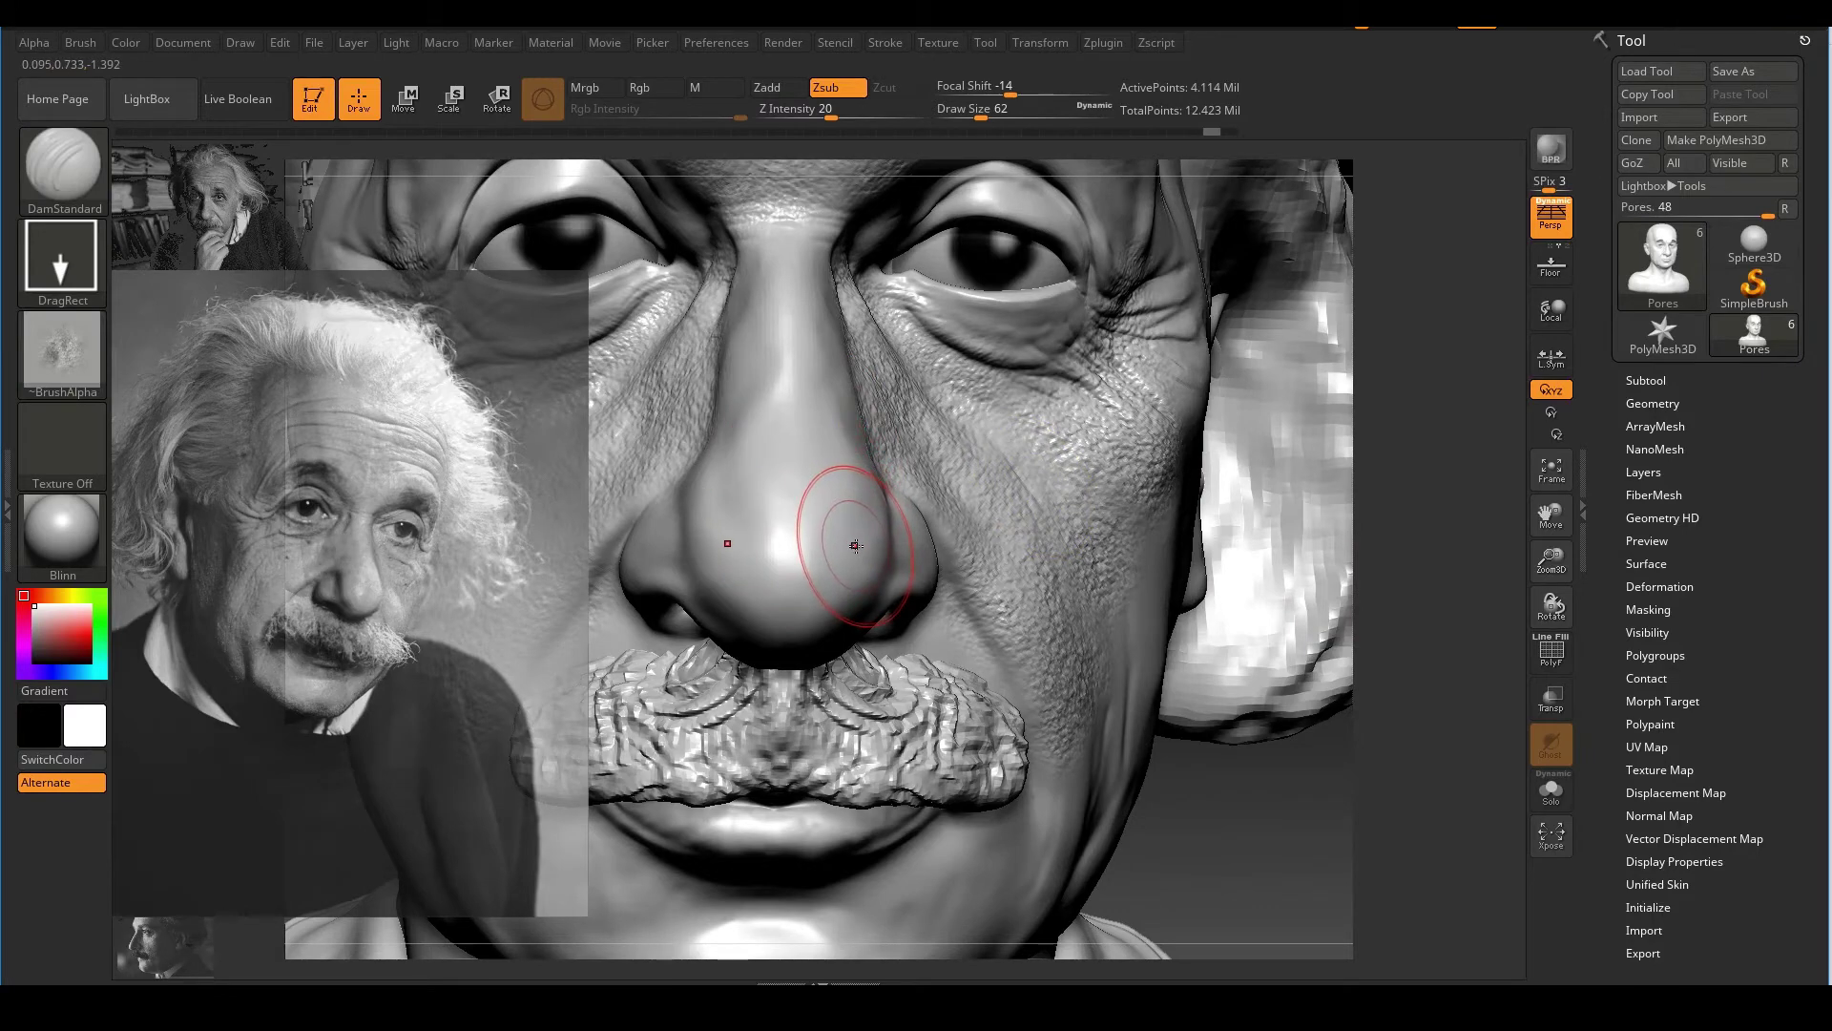
{"action": "left_click_drag", "start_coordinate": [1386, 573], "coordinate": [1460, 561], "text": "alt"}
{"action": "left_click_drag", "start_coordinate": [851, 548], "coordinate": [933, 541]}
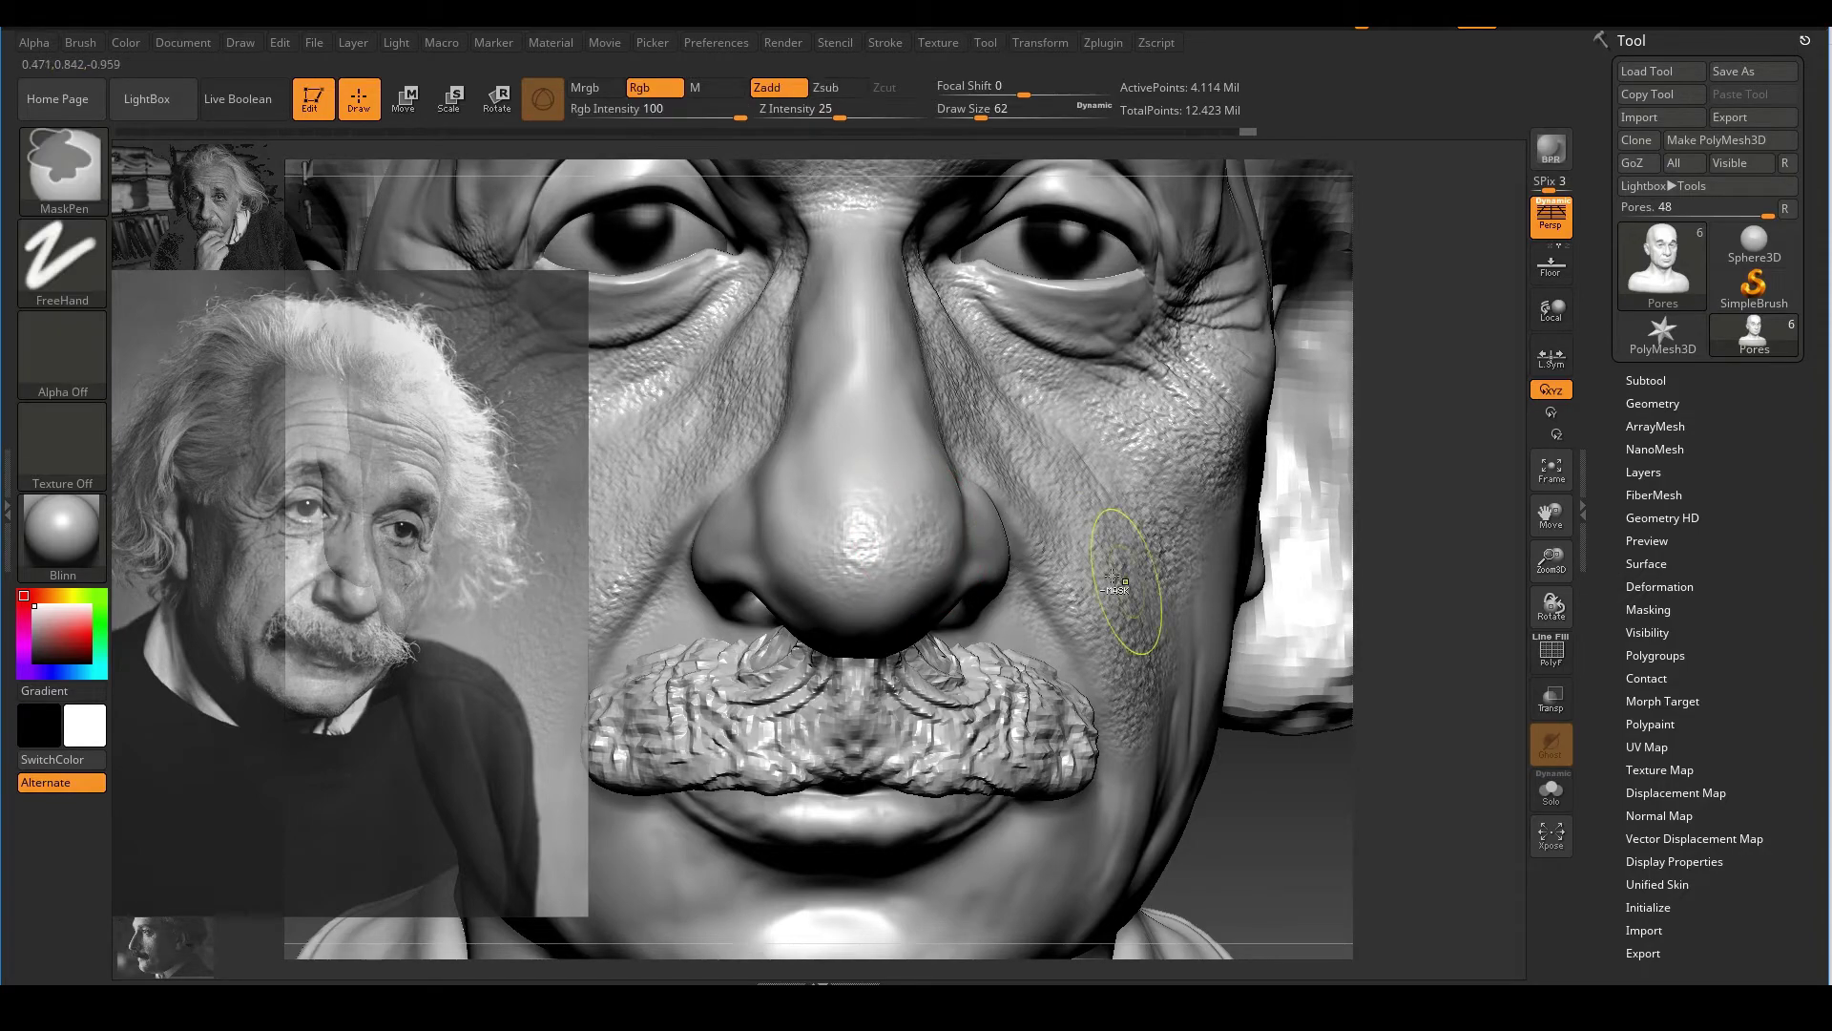
{"action": "mouse_move", "coordinate": [1112, 564]}
{"action": "right_mouse_down", "text": "ctrl"}
{"action": "mouse_move", "coordinate": [1126, 449]}
{"action": "mouse_move", "coordinate": [1250, 382]}
{"action": "mouse_move", "coordinate": [1253, 437]}
{"action": "mouse_move", "coordinate": [1056, 483]}
{"action": "right_mouse_up", "text": "ctrl"}
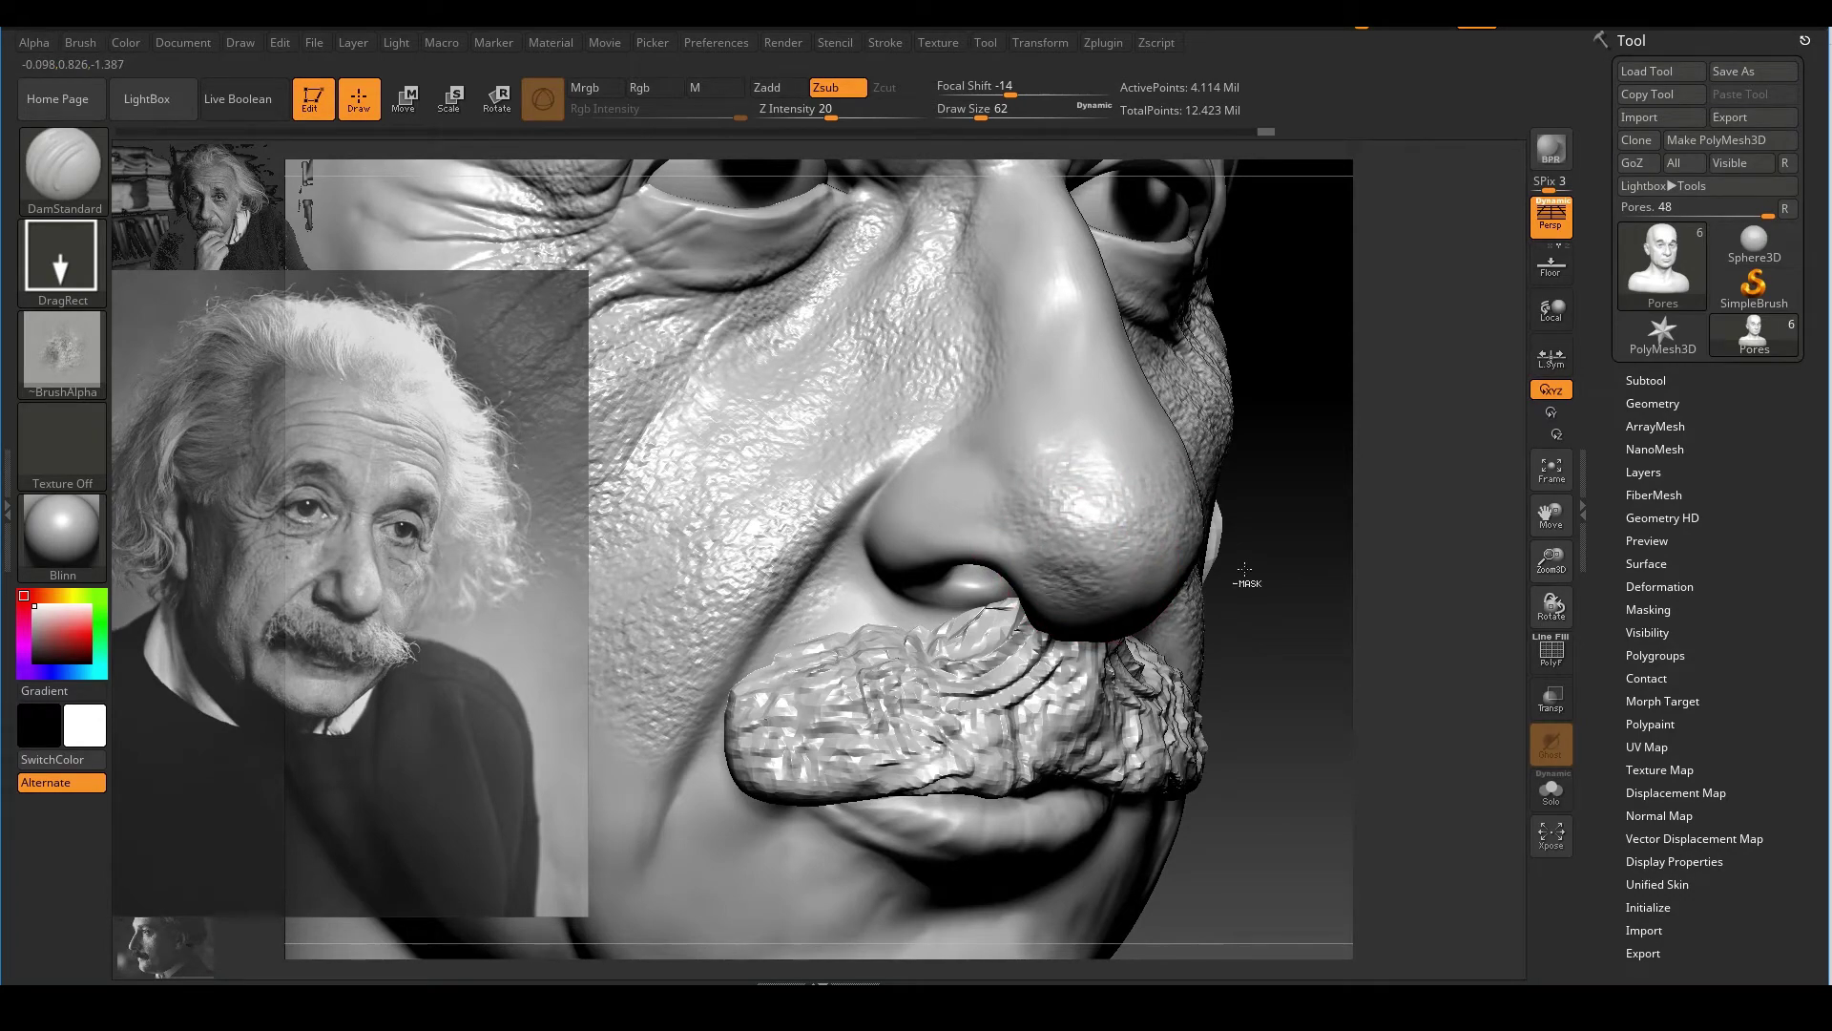
{"action": "mouse_move", "coordinate": [1256, 573]}
{"action": "right_mouse_down", "text": "ctrl"}
{"action": "mouse_move", "coordinate": [1113, 535]}
{"action": "mouse_move", "coordinate": [1256, 483]}
{"action": "mouse_move", "coordinate": [1338, 531]}
{"action": "mouse_move", "coordinate": [1359, 646]}
{"action": "mouse_move", "coordinate": [1395, 698]}
{"action": "right_mouse_up", "text": "ctrl"}
{"action": "right_click_drag", "start_coordinate": [1218, 531], "coordinate": [1168, 649], "text": "ctrl"}
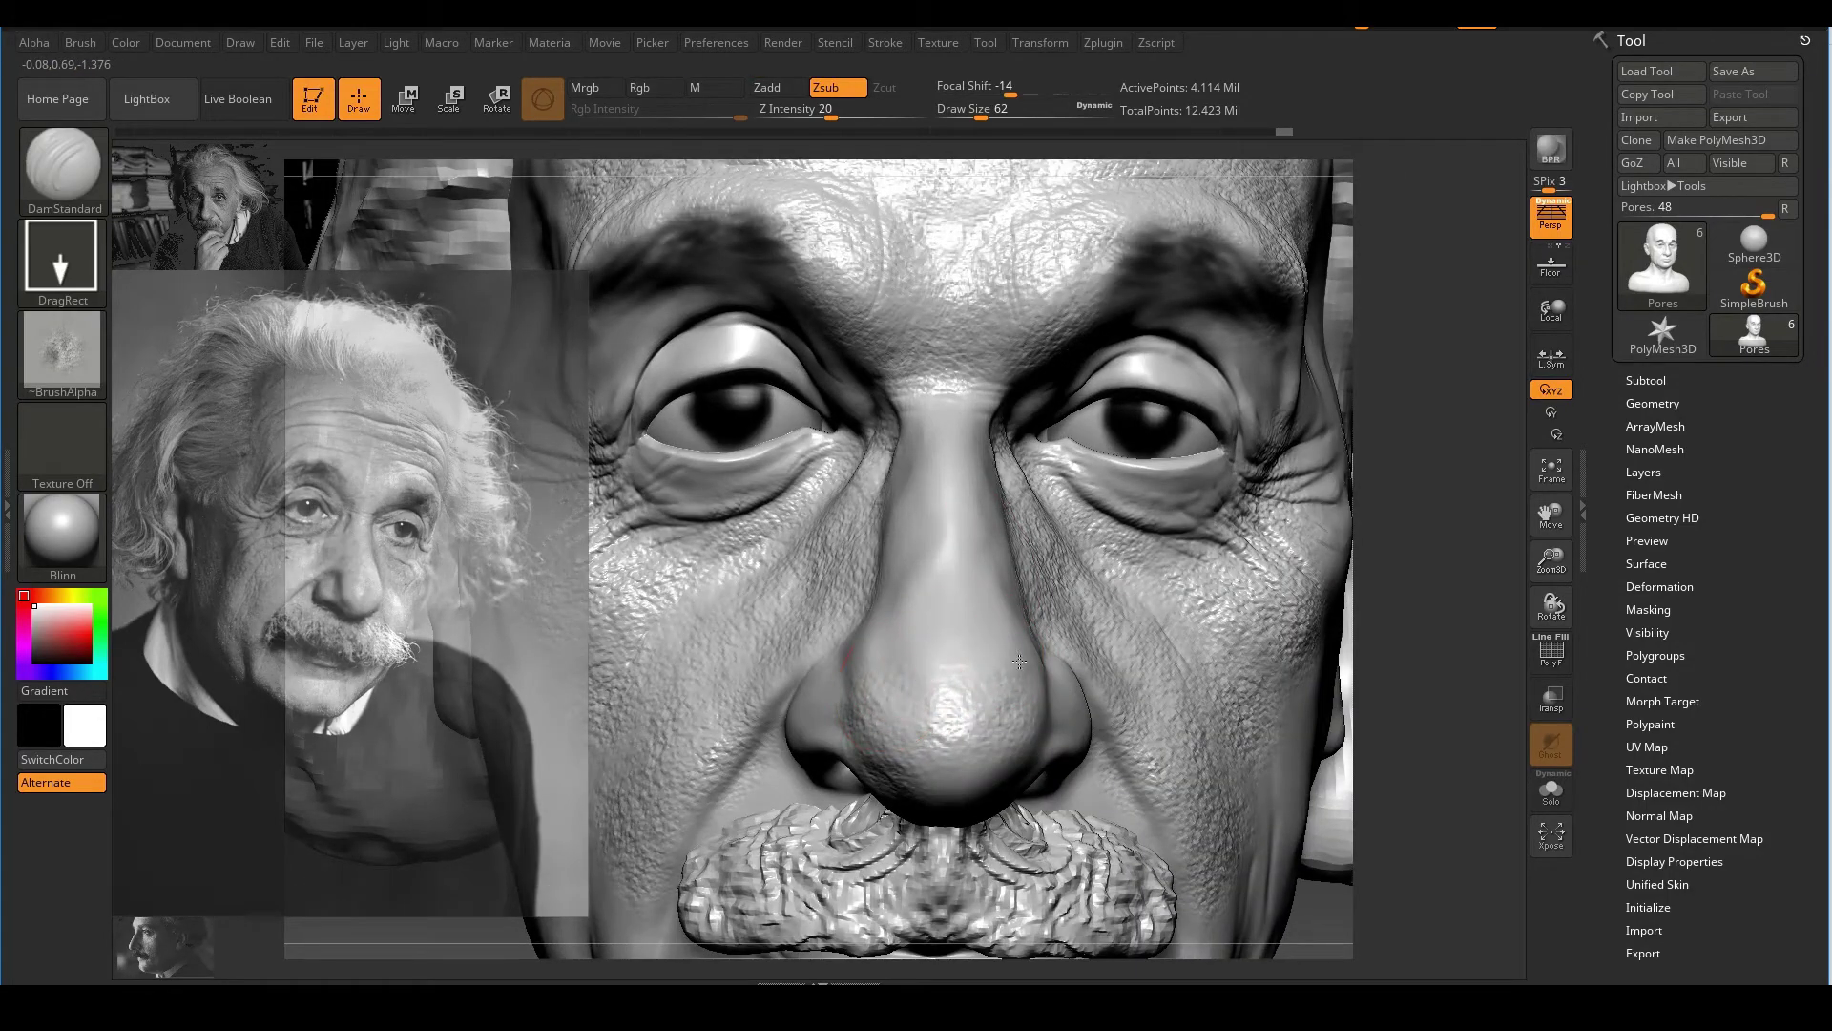
Extend the skin stamps over the sides and underside of the nose tip and the nostril wings
{"action": "mouse_move", "coordinate": [952, 622]}
{"action": "left_mouse_down"}
{"action": "mouse_move", "coordinate": [1042, 610]}
{"action": "mouse_move", "coordinate": [1097, 567]}
{"action": "left_mouse_up"}
{"action": "mouse_move", "coordinate": [1097, 567]}
{"action": "right_mouse_down", "text": "ctrl"}
{"action": "mouse_move", "coordinate": [1087, 458]}
{"action": "mouse_move", "coordinate": [970, 524]}
{"action": "mouse_move", "coordinate": [853, 556]}
{"action": "mouse_move", "coordinate": [924, 476]}
{"action": "mouse_move", "coordinate": [887, 548]}
{"action": "right_mouse_up", "text": "ctrl"}
{"action": "left_click_drag", "start_coordinate": [785, 564], "coordinate": [917, 510]}
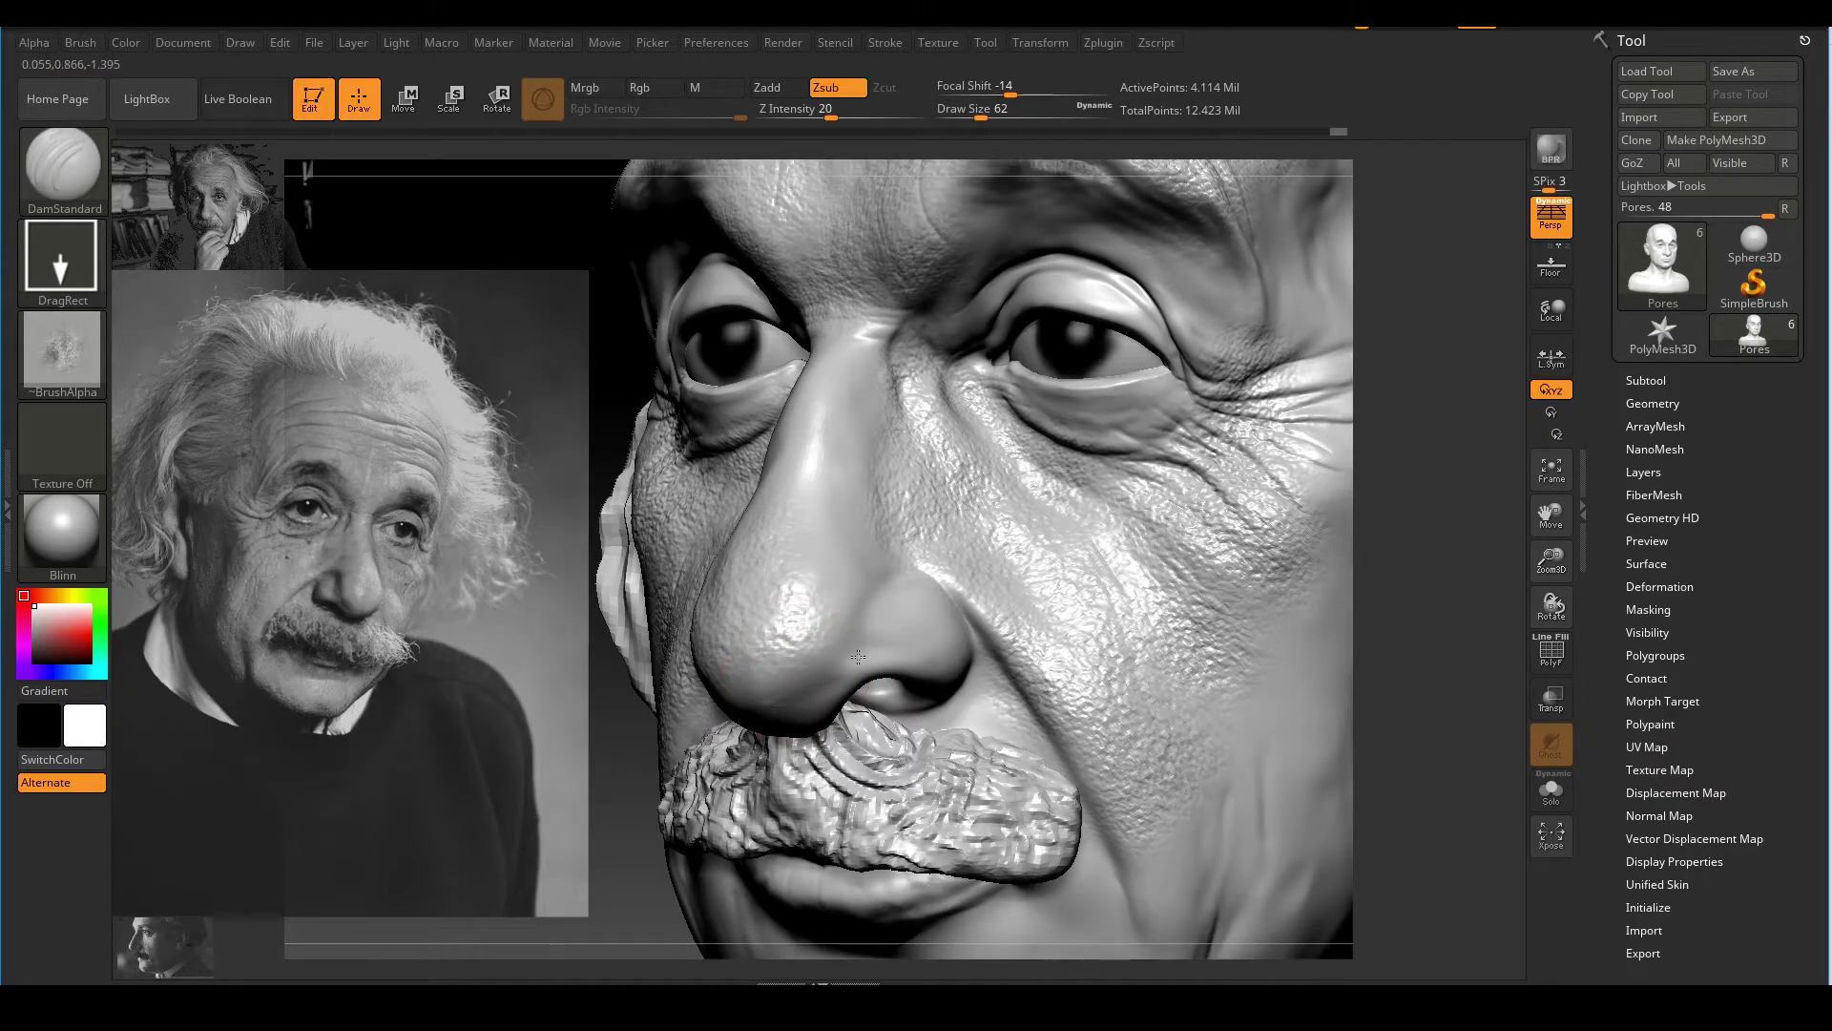
{"action": "left_click_drag", "start_coordinate": [939, 618], "coordinate": [946, 630]}
{"action": "mouse_move", "coordinate": [940, 641]}
{"action": "right_mouse_down", "text": "ctrl"}
{"action": "mouse_move", "coordinate": [724, 650]}
{"action": "mouse_move", "coordinate": [745, 625]}
{"action": "mouse_move", "coordinate": [944, 556]}
{"action": "mouse_move", "coordinate": [932, 593]}
{"action": "right_mouse_up", "text": "ctrl"}
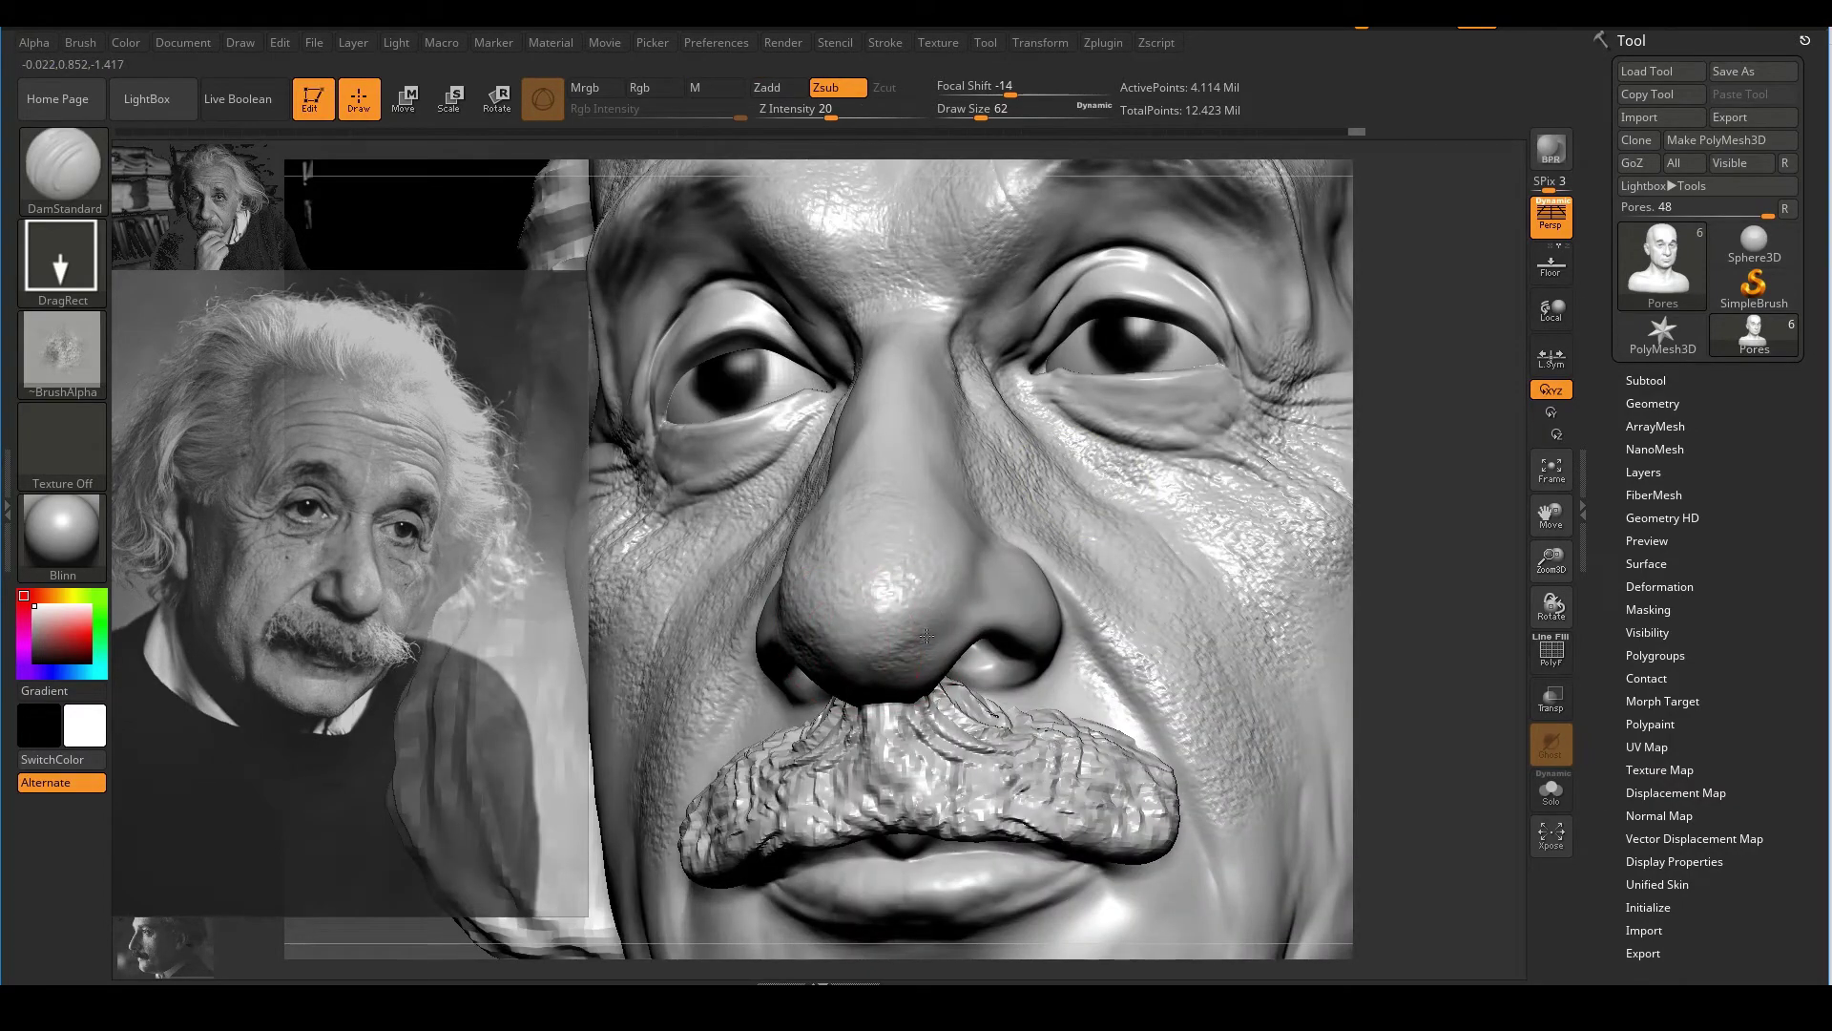
{"action": "left_click_drag", "start_coordinate": [974, 625], "coordinate": [978, 632]}
Examine the skin detail on the nose, cheeks and forehead from several angles, and check the head's subdivision level
{"action": "mouse_move", "coordinate": [1011, 628]}
{"action": "right_mouse_down", "text": "ctrl"}
{"action": "mouse_move", "coordinate": [839, 535]}
{"action": "mouse_move", "coordinate": [887, 501]}
{"action": "mouse_move", "coordinate": [1126, 535]}
{"action": "right_mouse_up", "text": "ctrl"}
{"action": "mouse_move", "coordinate": [1126, 534]}
{"action": "right_mouse_down", "text": "ctrl"}
{"action": "mouse_move", "coordinate": [1354, 474]}
{"action": "mouse_move", "coordinate": [1335, 444]}
{"action": "right_mouse_up", "text": "ctrl"}
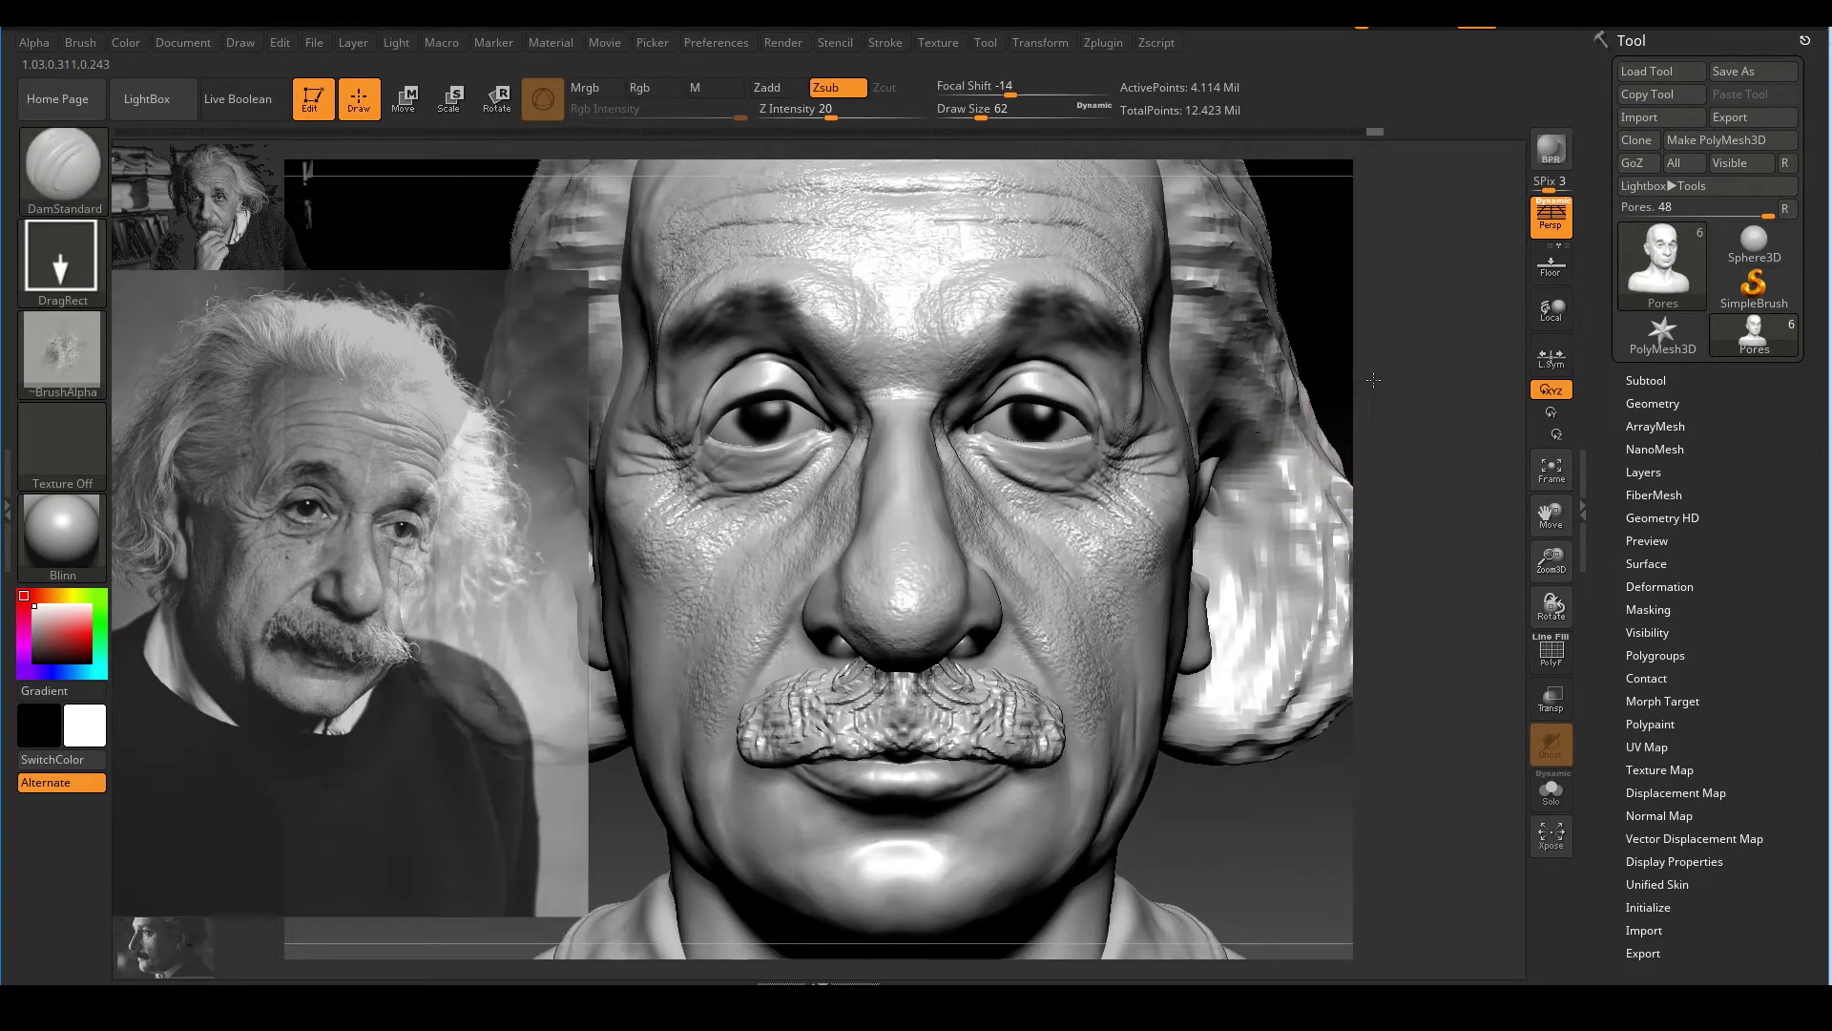
{"action": "mouse_move", "coordinate": [1373, 379]}
{"action": "right_mouse_down"}
{"action": "mouse_move", "coordinate": [1329, 485]}
{"action": "mouse_move", "coordinate": [1333, 421]}
{"action": "right_mouse_up"}
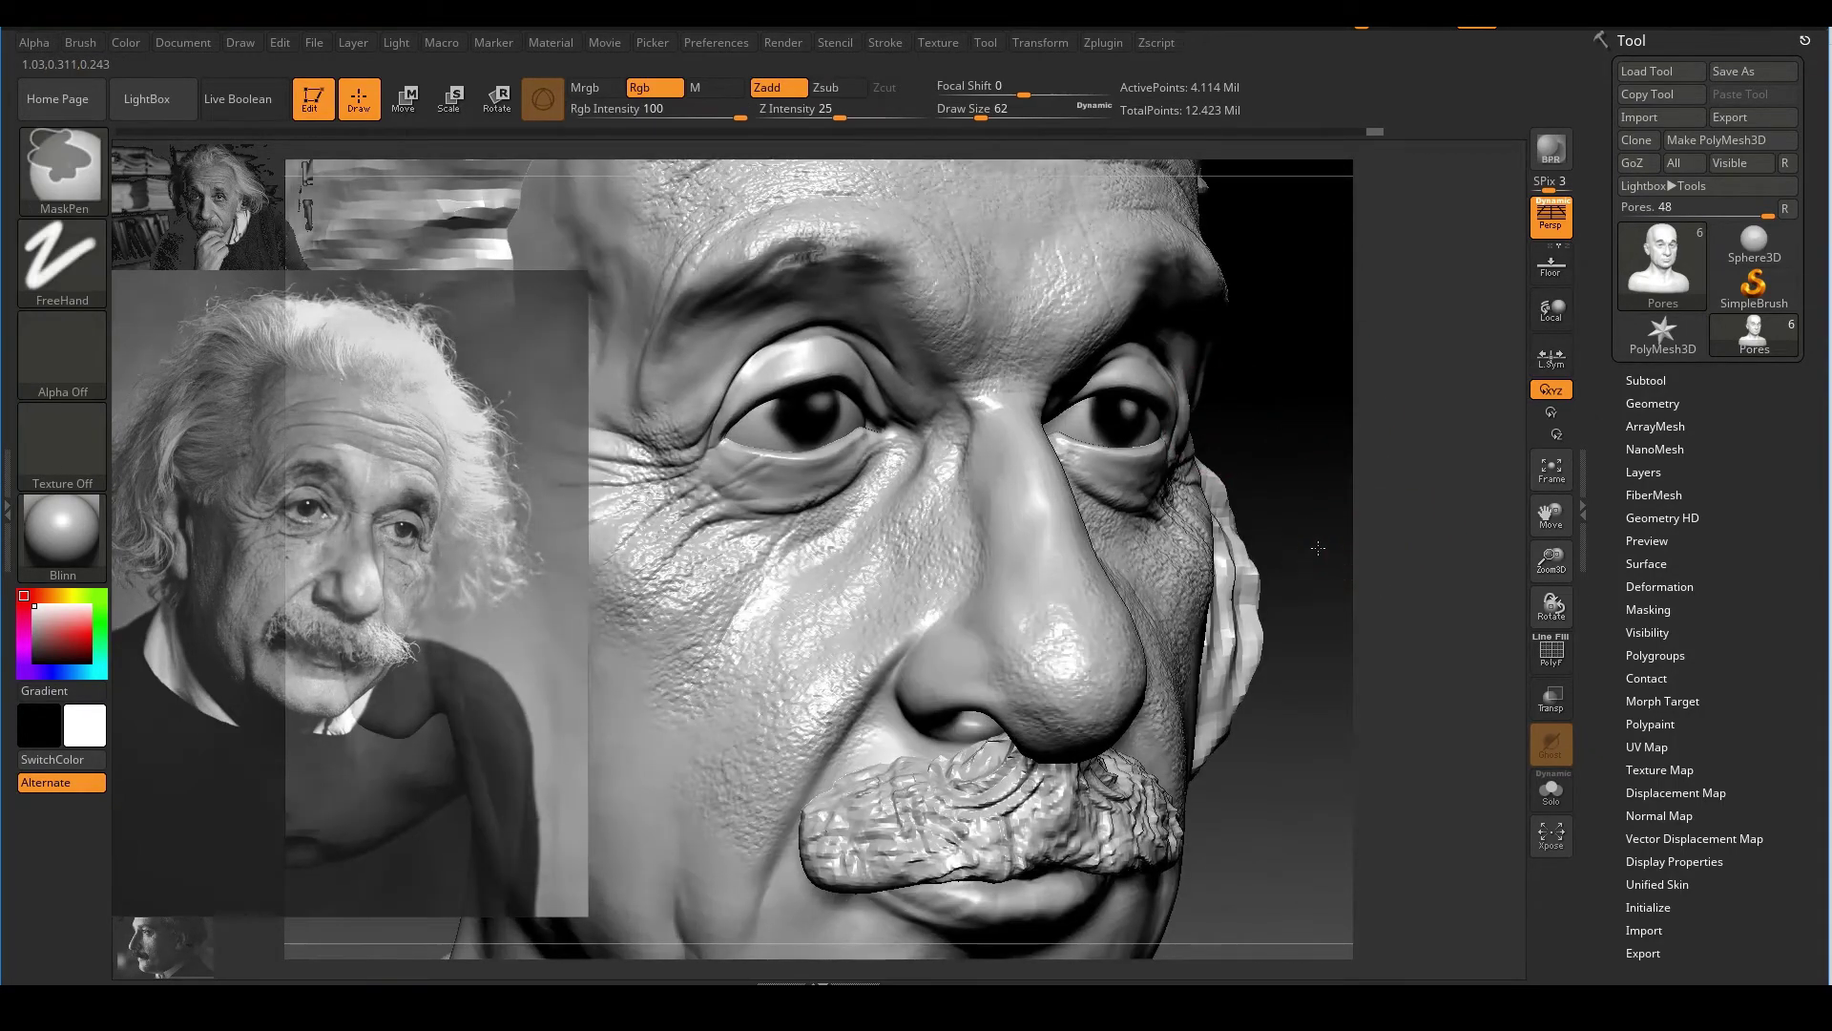
{"action": "mouse_move", "coordinate": [1317, 548]}
{"action": "right_mouse_down", "text": "ctrl"}
{"action": "mouse_move", "coordinate": [1327, 490]}
{"action": "mouse_move", "coordinate": [1349, 496]}
{"action": "right_mouse_up", "text": "ctrl"}
{"action": "left_click", "coordinate": [1670, 400]}
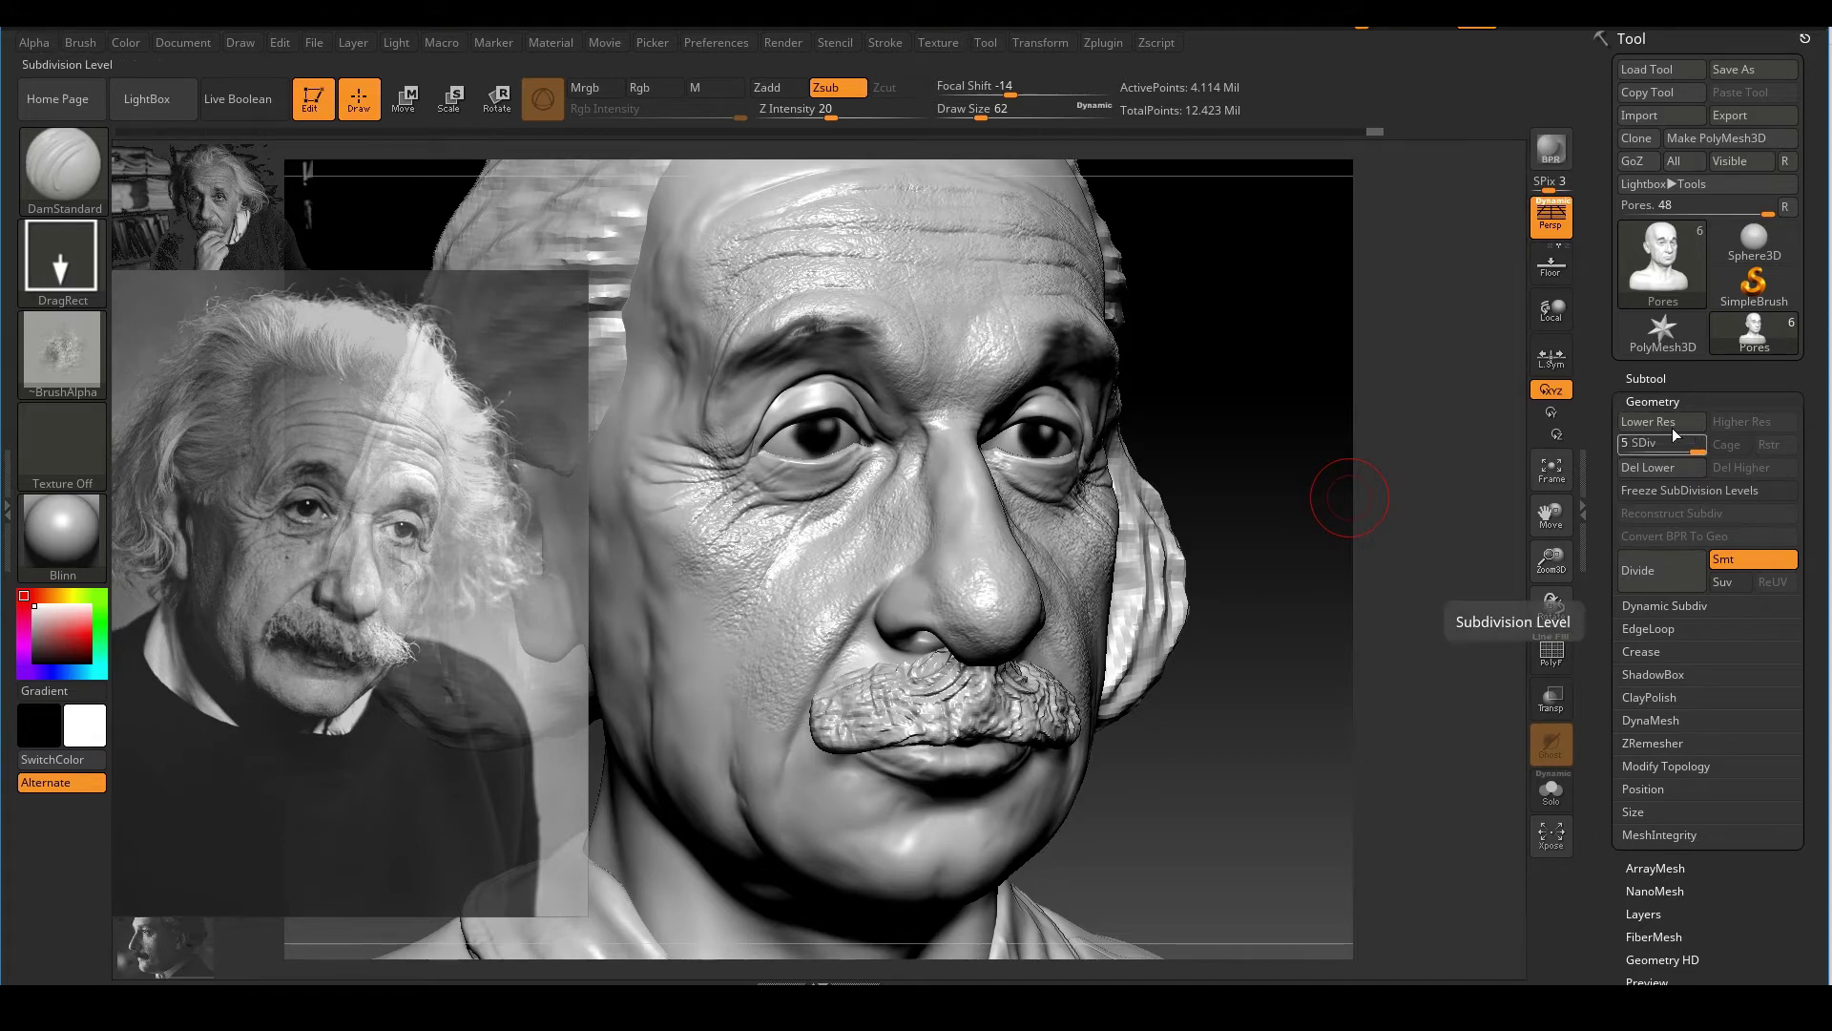
{"action": "left_click_drag", "start_coordinate": [1240, 563], "coordinate": [995, 587]}
{"action": "right_click_drag", "start_coordinate": [994, 586], "coordinate": [1035, 668], "text": "ctrl"}
{"action": "right_click_drag", "start_coordinate": [1086, 576], "coordinate": [1053, 447], "text": "alt"}
{"action": "left_click", "coordinate": [1665, 395]}
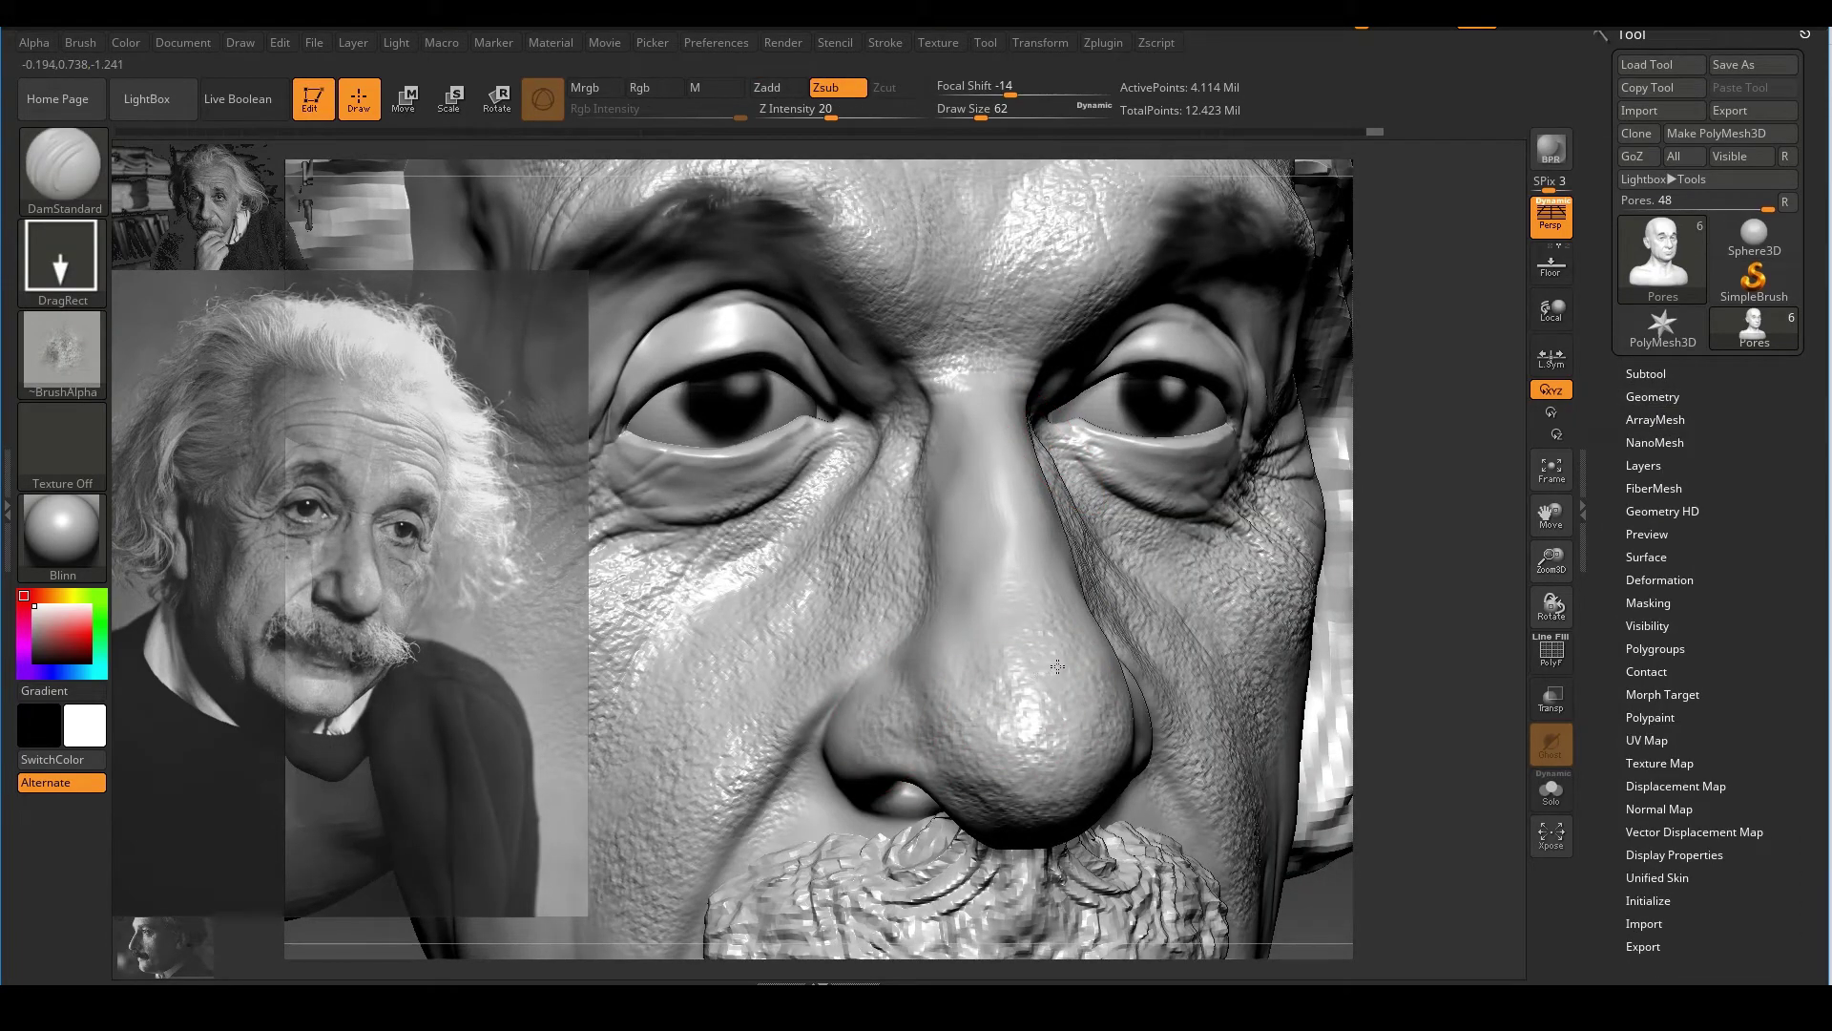
{"action": "right_click_drag", "start_coordinate": [1057, 666], "coordinate": [977, 642]}
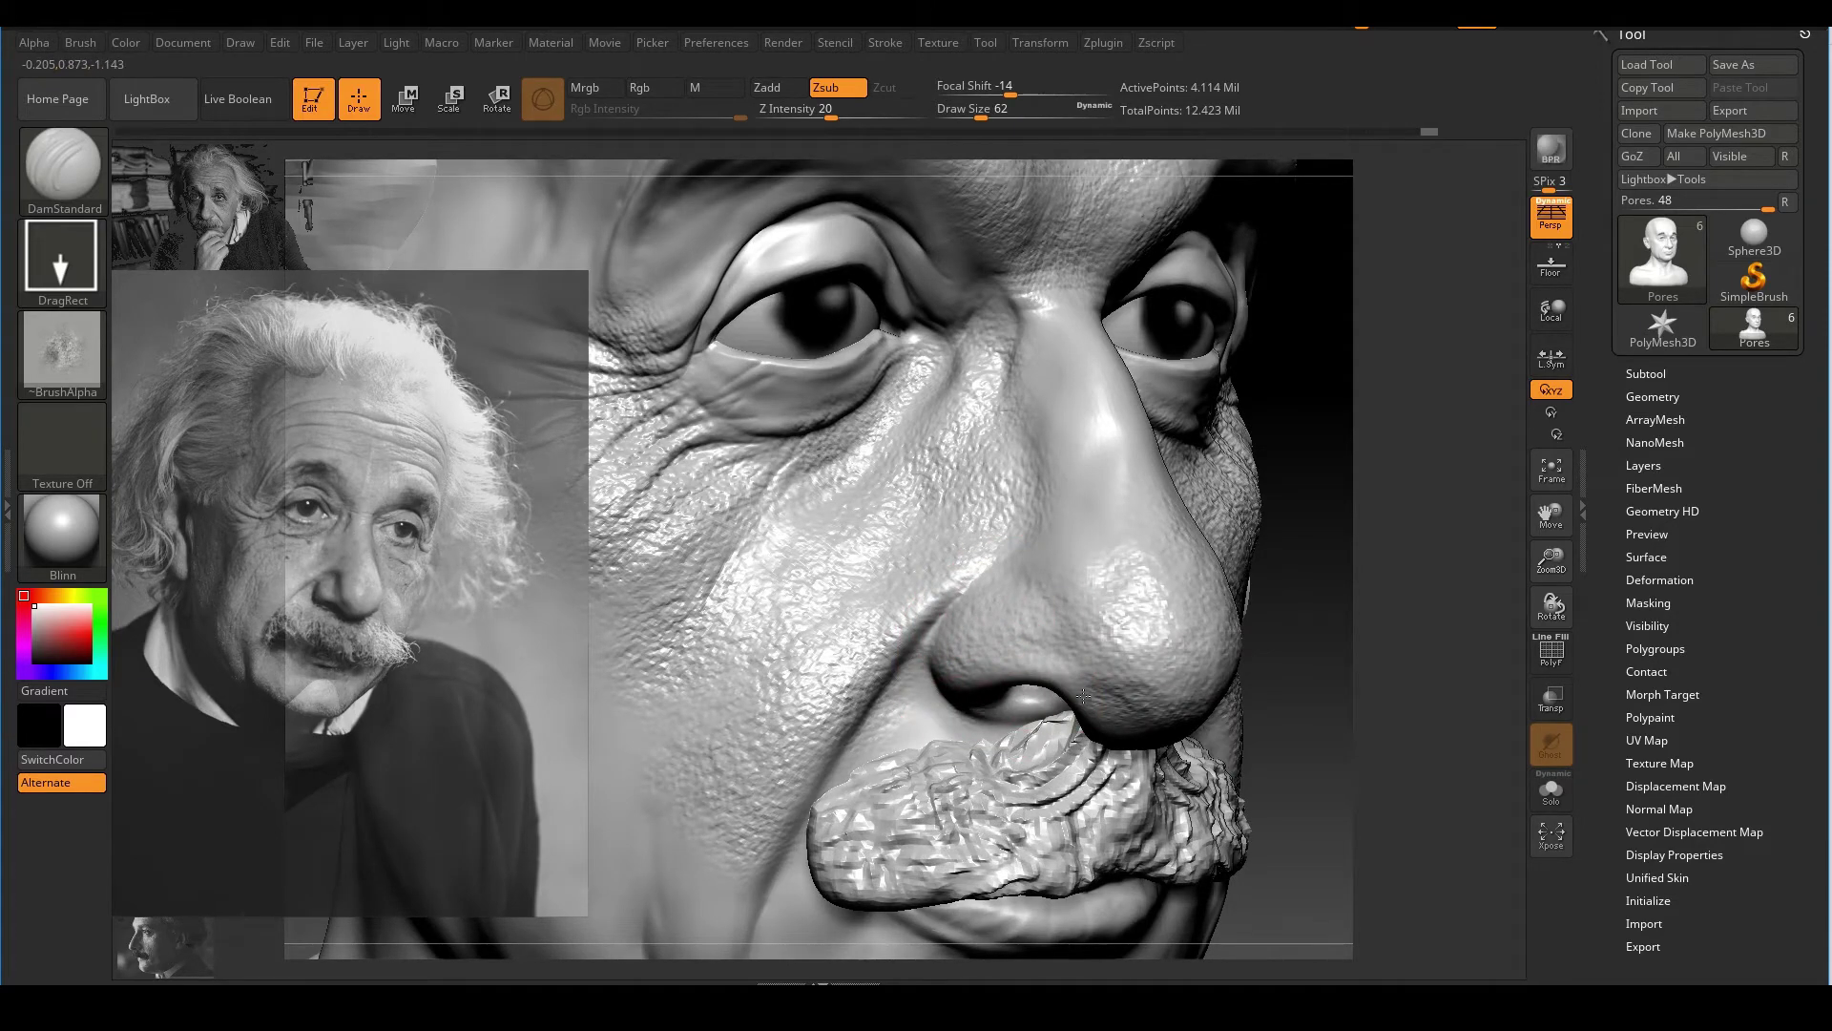
{"action": "key", "text": "ctrl"}
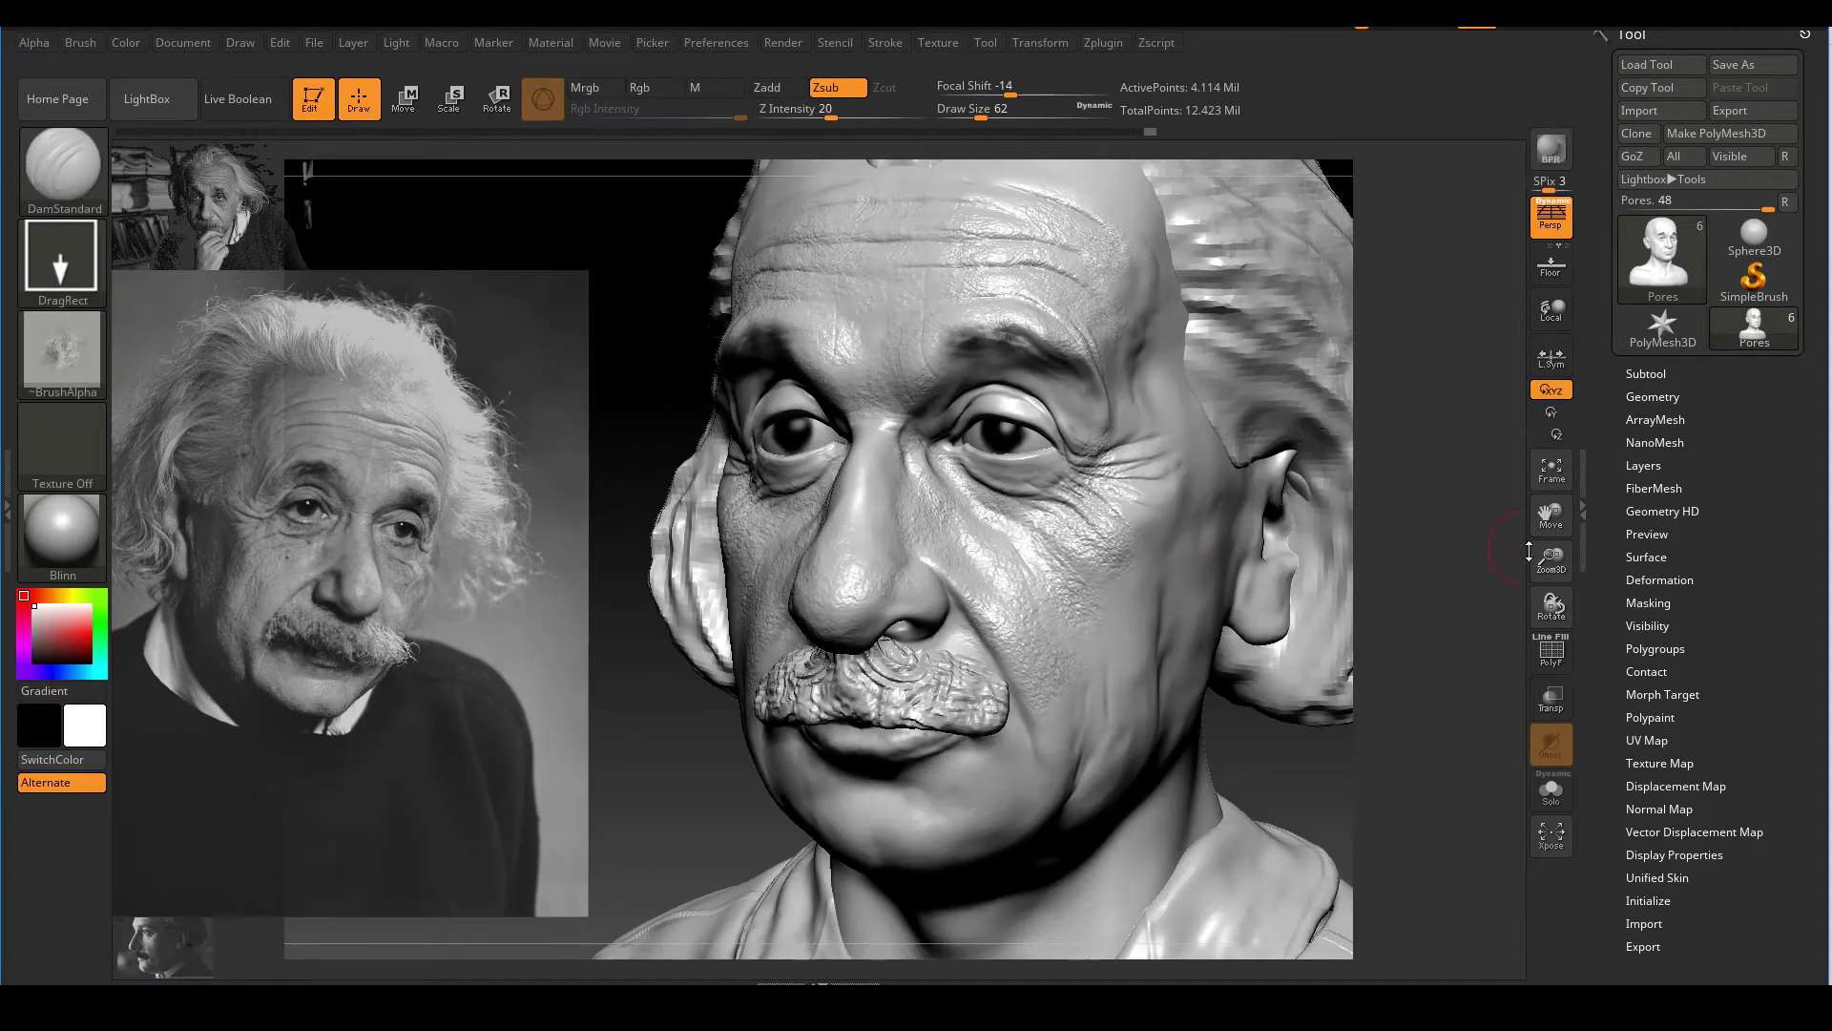
{"action": "left_click_drag", "start_coordinate": [1660, 455], "coordinate": [1734, 468]}
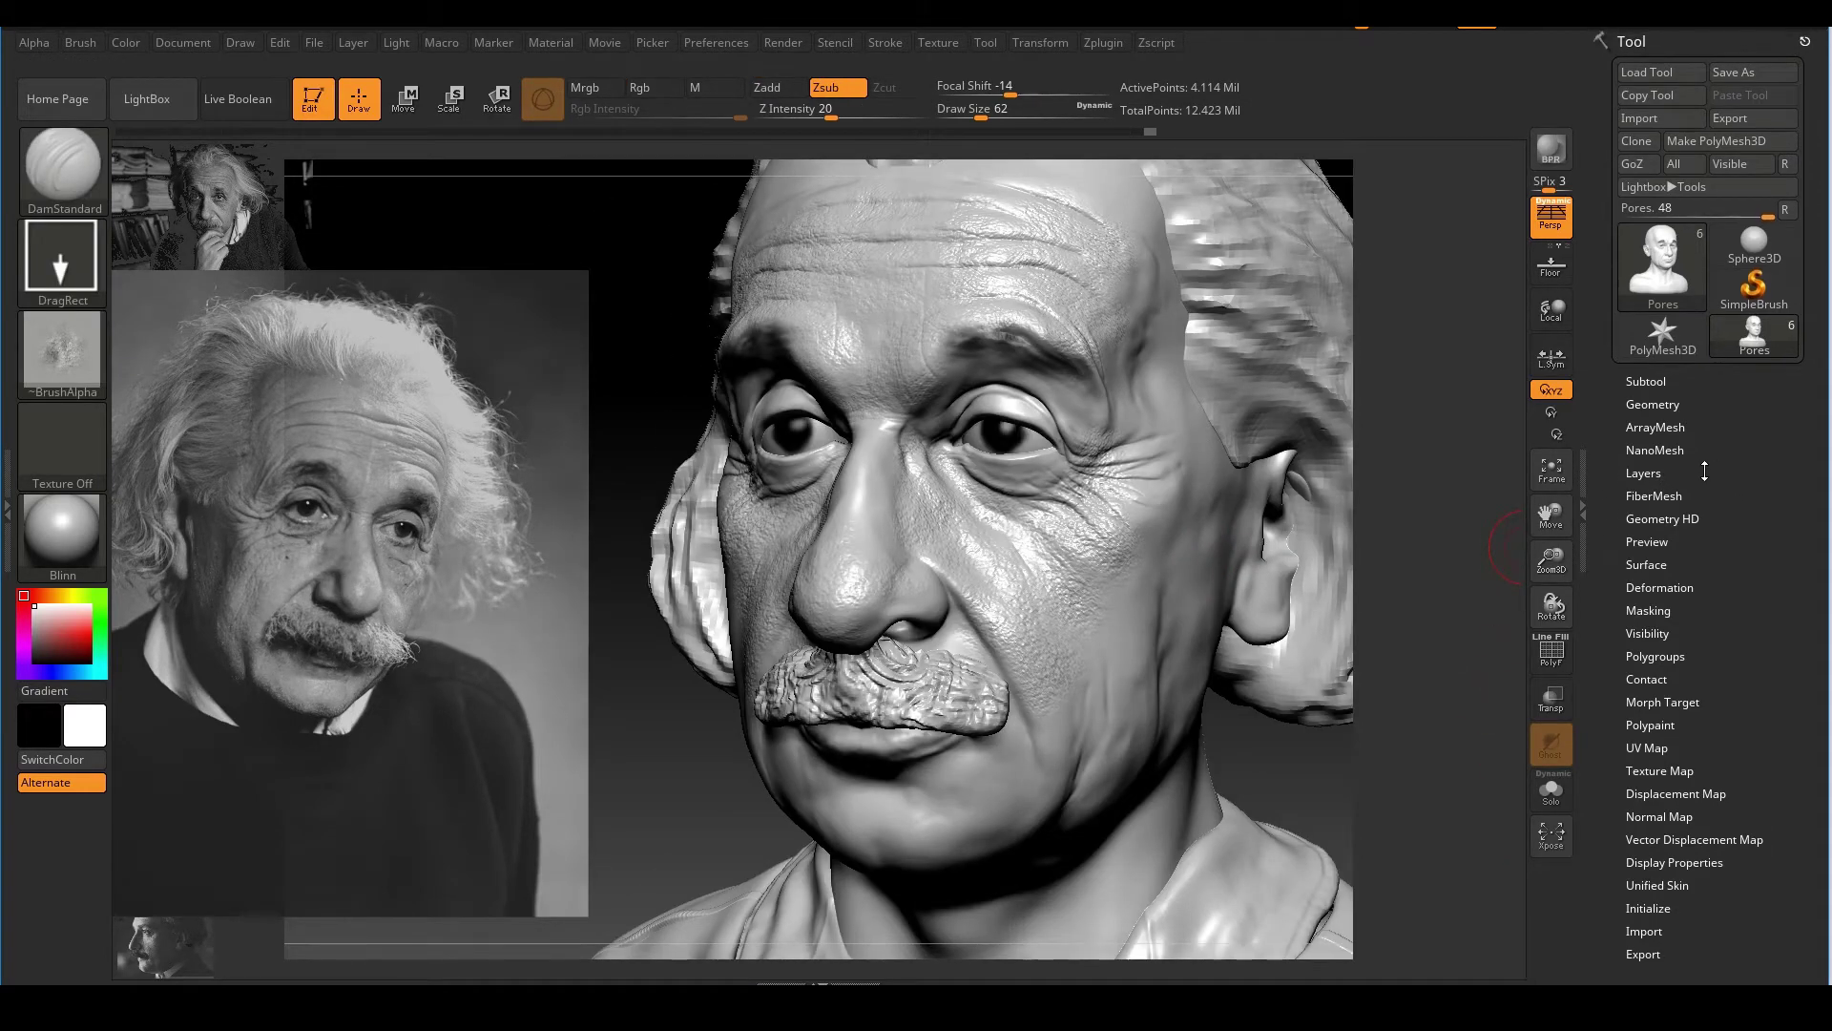
Try out a new sculpt layer with adjusted intensity on the head, and delete that layer
{"action": "left_click", "coordinate": [1654, 472]}
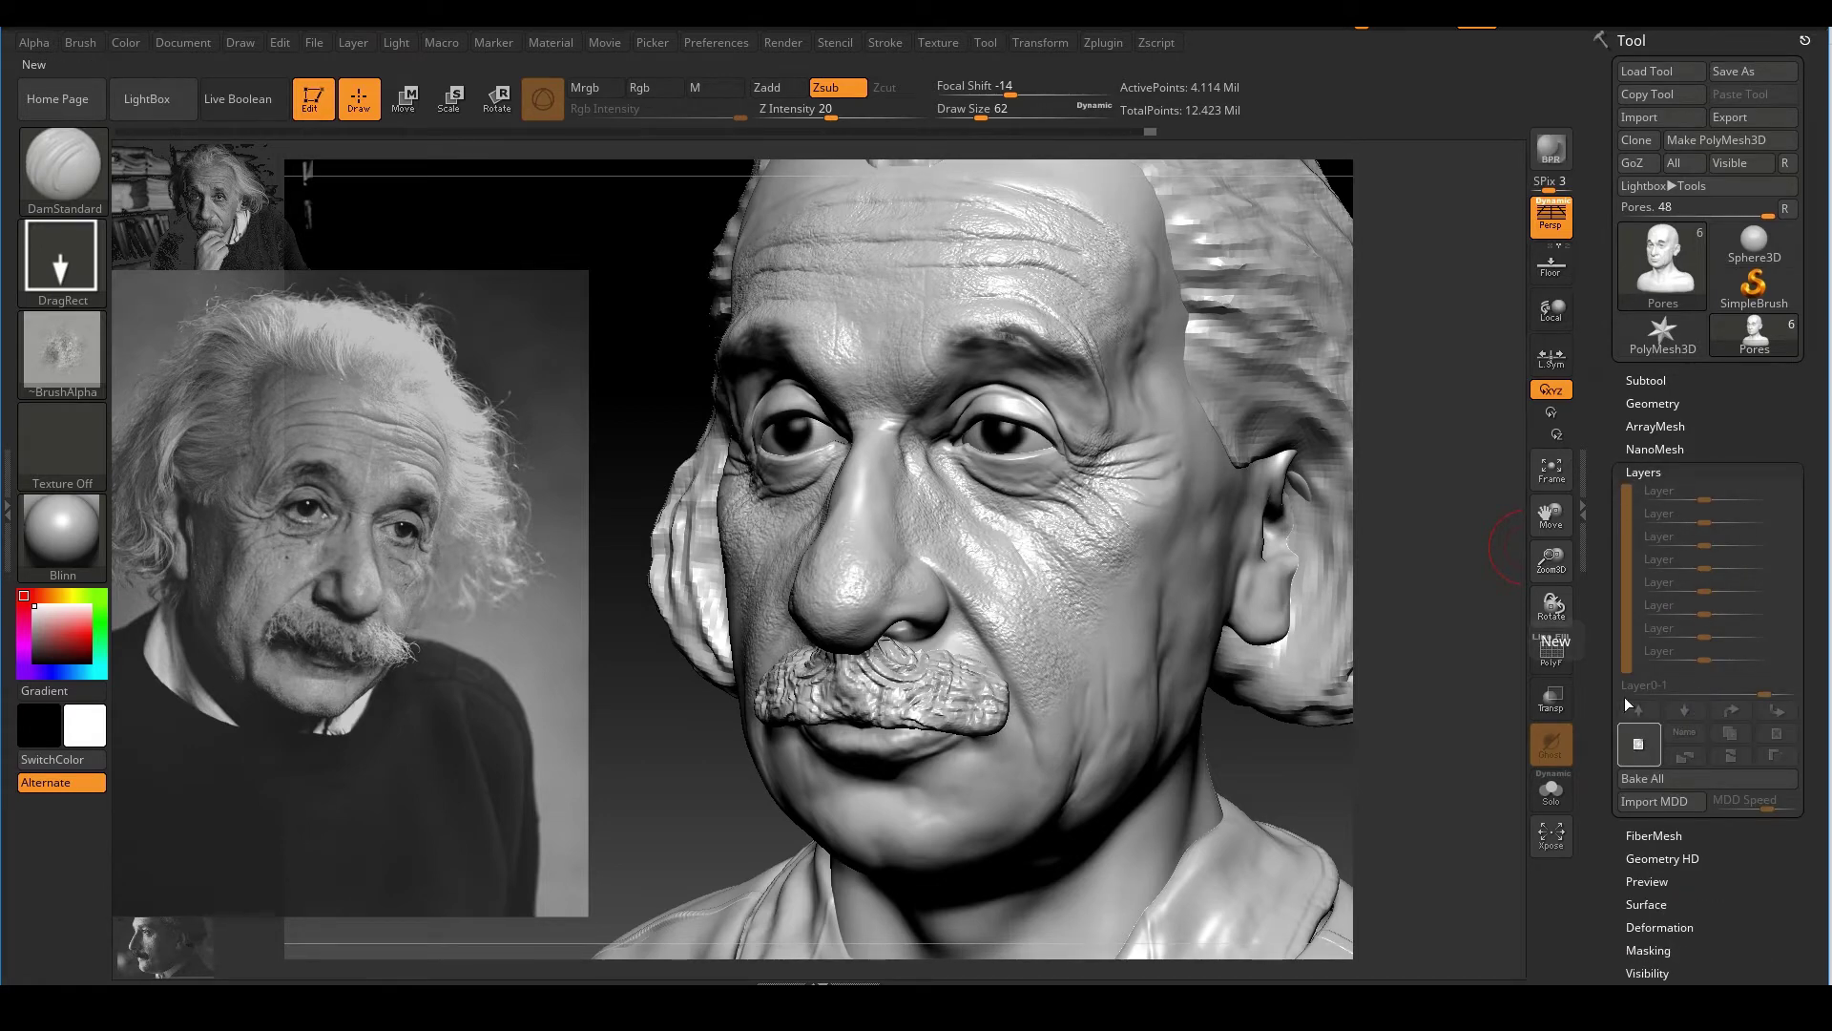
{"action": "left_click", "coordinate": [1638, 744]}
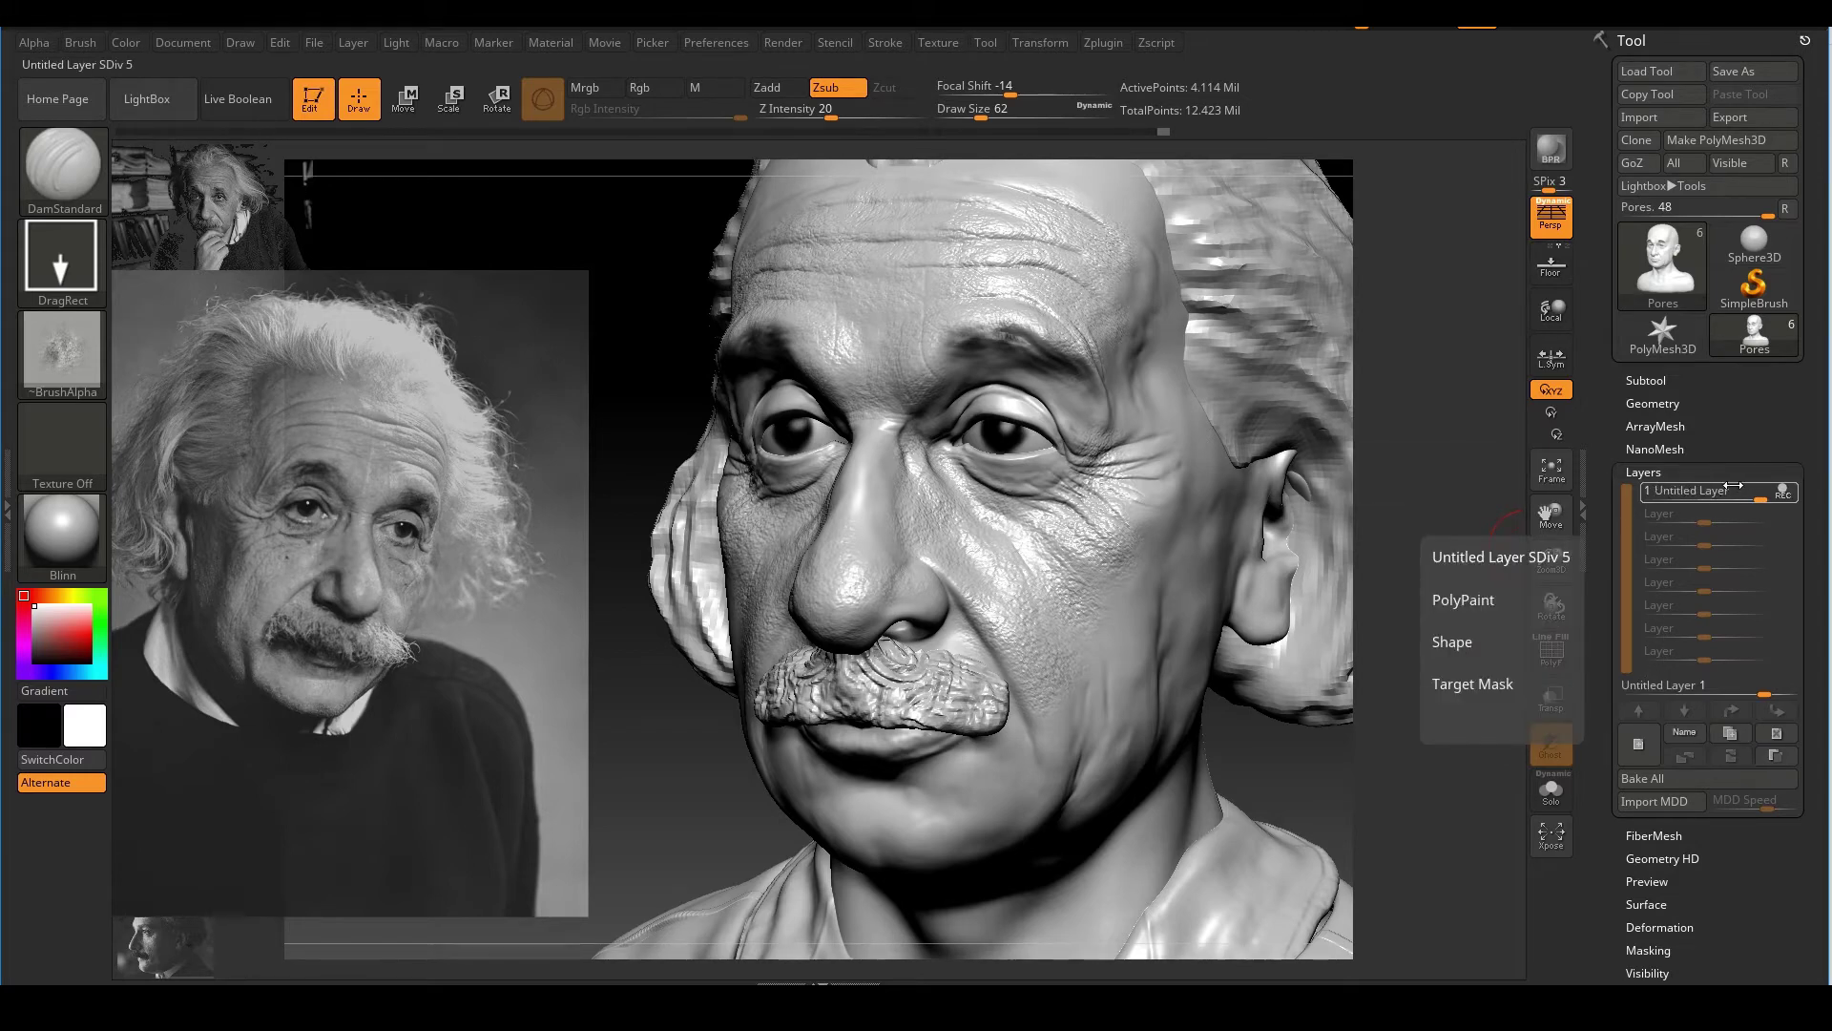
{"action": "left_click_drag", "start_coordinate": [1323, 745], "coordinate": [1290, 743]}
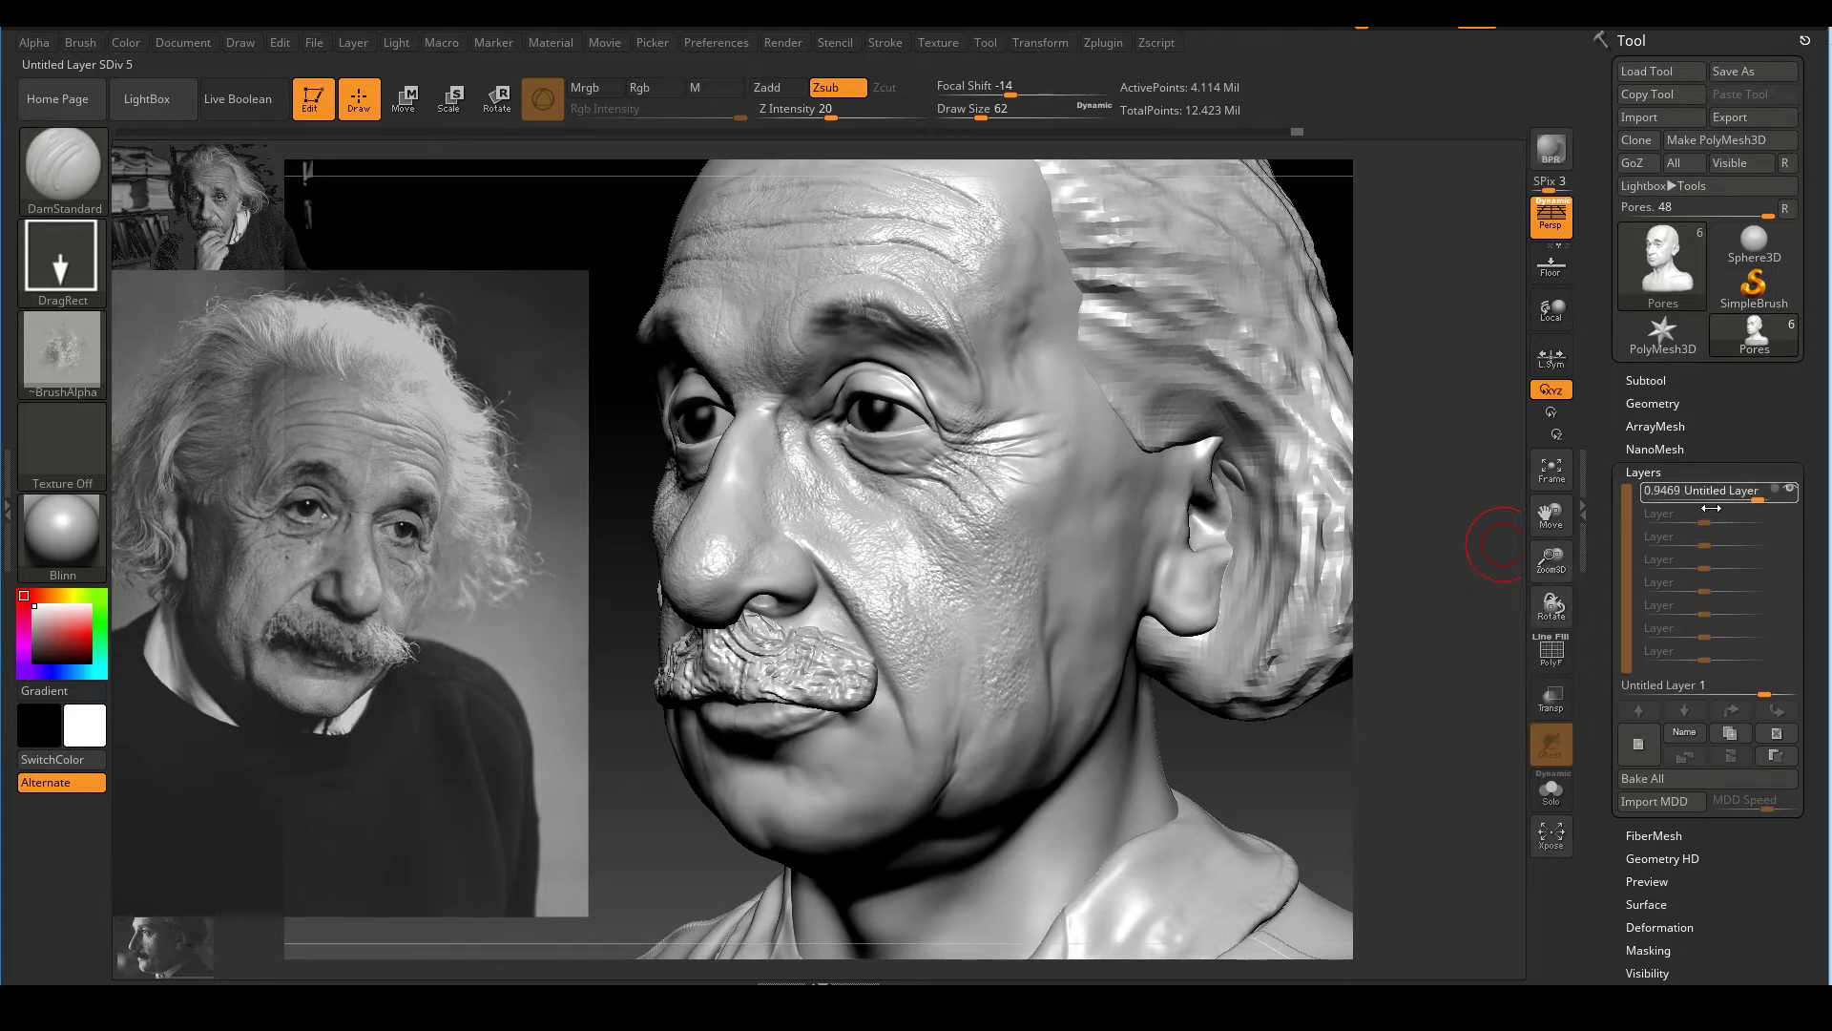
{"action": "mouse_move", "coordinate": [1712, 508]}
{"action": "left_mouse_down"}
{"action": "mouse_move", "coordinate": [1752, 500]}
{"action": "mouse_move", "coordinate": [1684, 494]}
{"action": "left_mouse_up"}
{"action": "left_click_drag", "start_coordinate": [1806, 487], "coordinate": [1819, 466]}
{"action": "left_click", "coordinate": [1776, 735]}
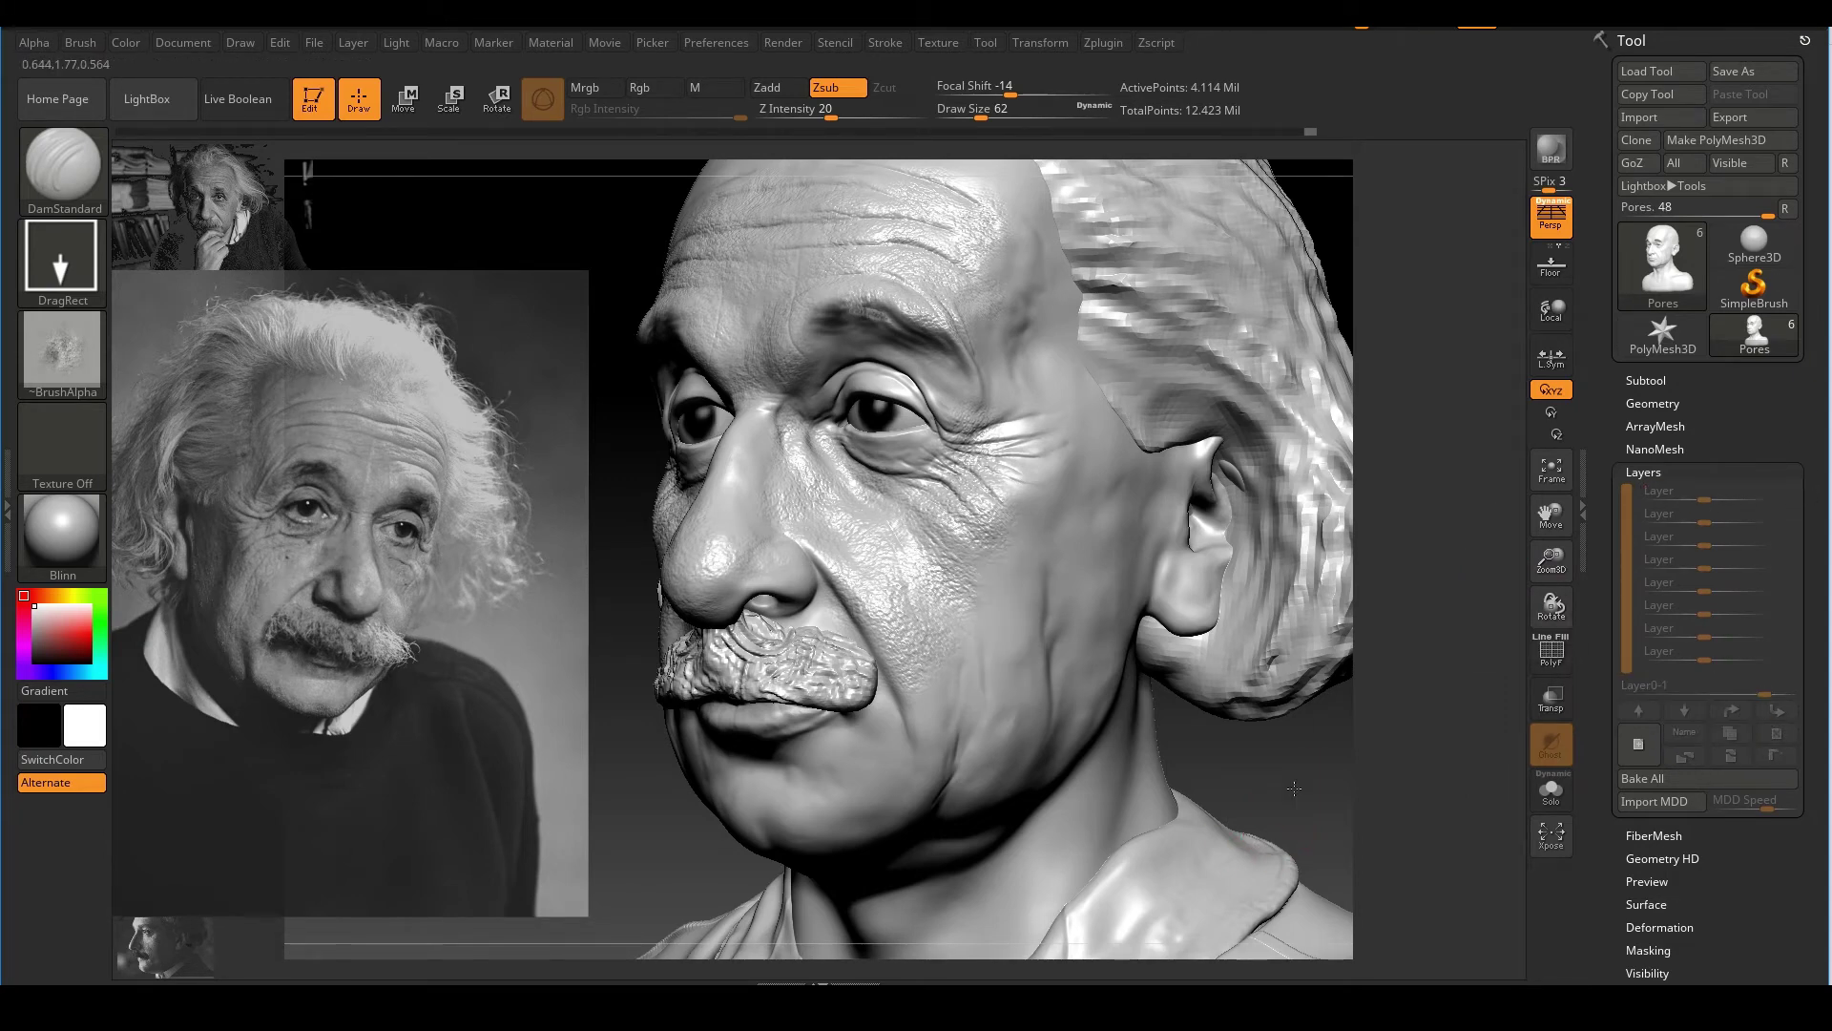
Examine the skin stamps on the face close up, from the front and sides, and across the whole bust
{"action": "left_click_drag", "start_coordinate": [1284, 812], "coordinate": [1306, 795]}
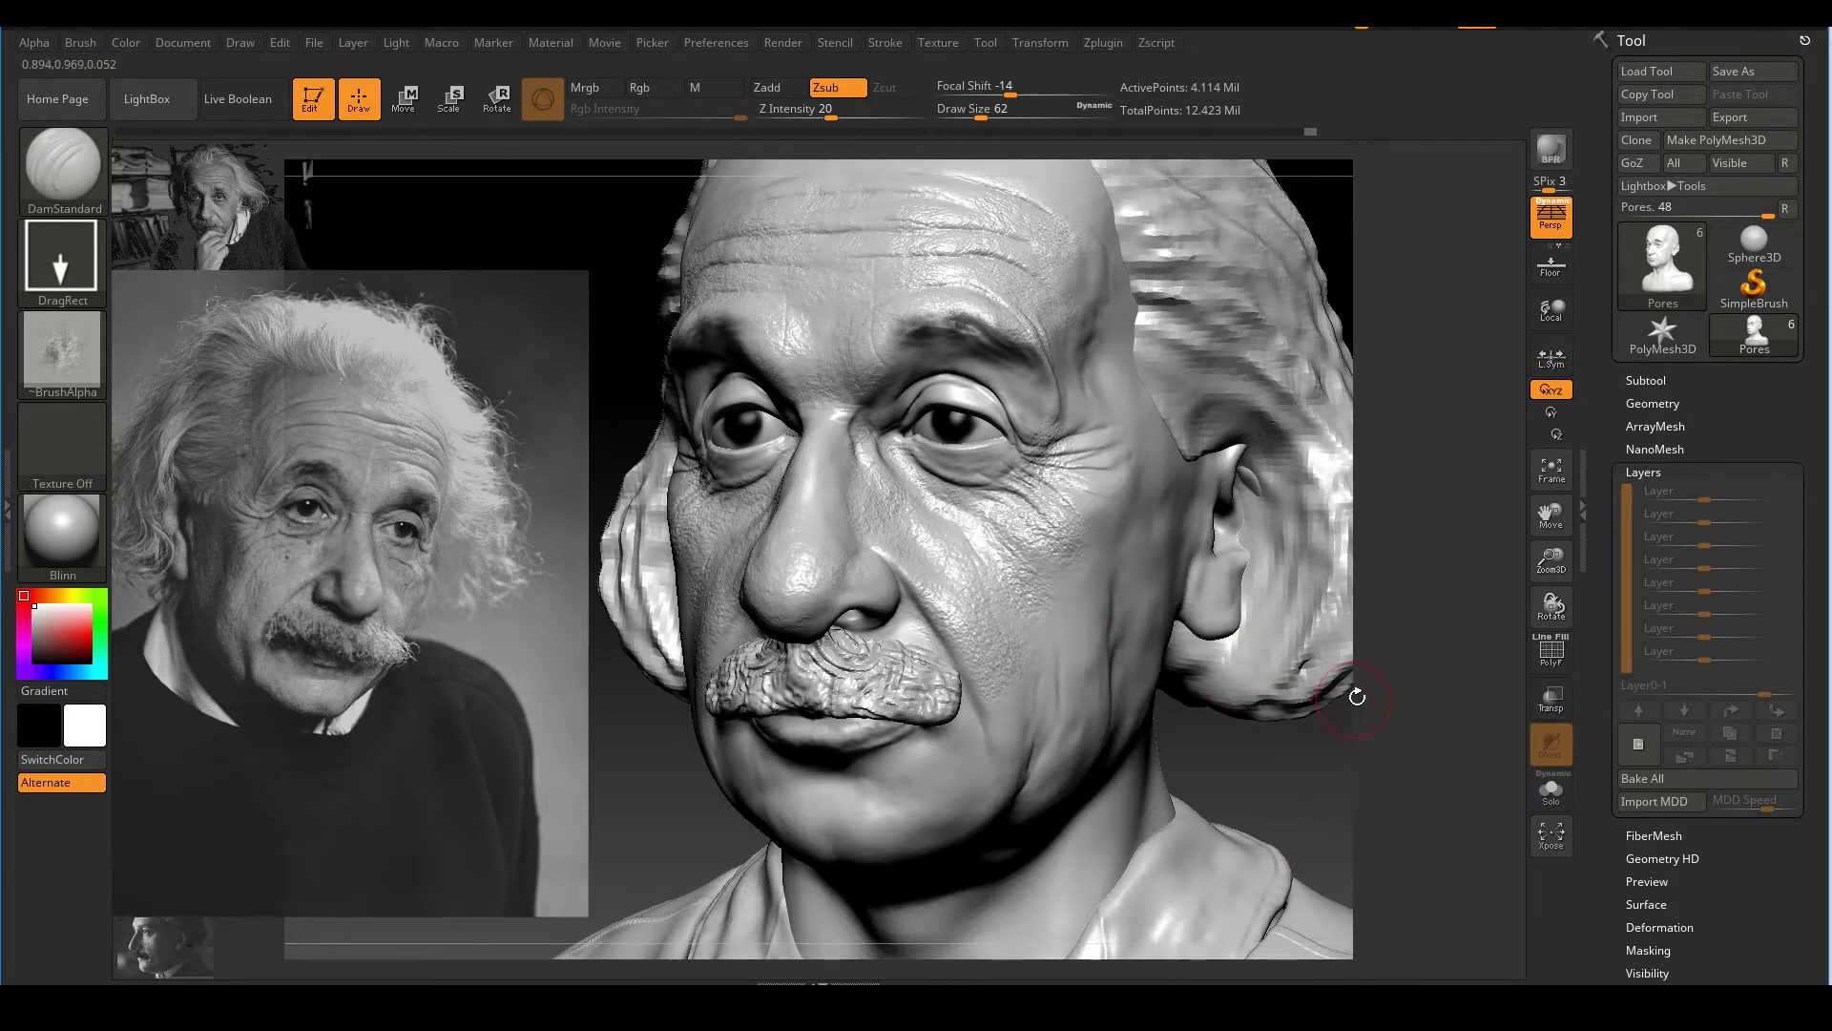
{"action": "mouse_move", "coordinate": [1255, 728]}
{"action": "left_mouse_down"}
{"action": "mouse_move", "coordinate": [1323, 605]}
{"action": "mouse_move", "coordinate": [1258, 658]}
{"action": "left_mouse_up"}
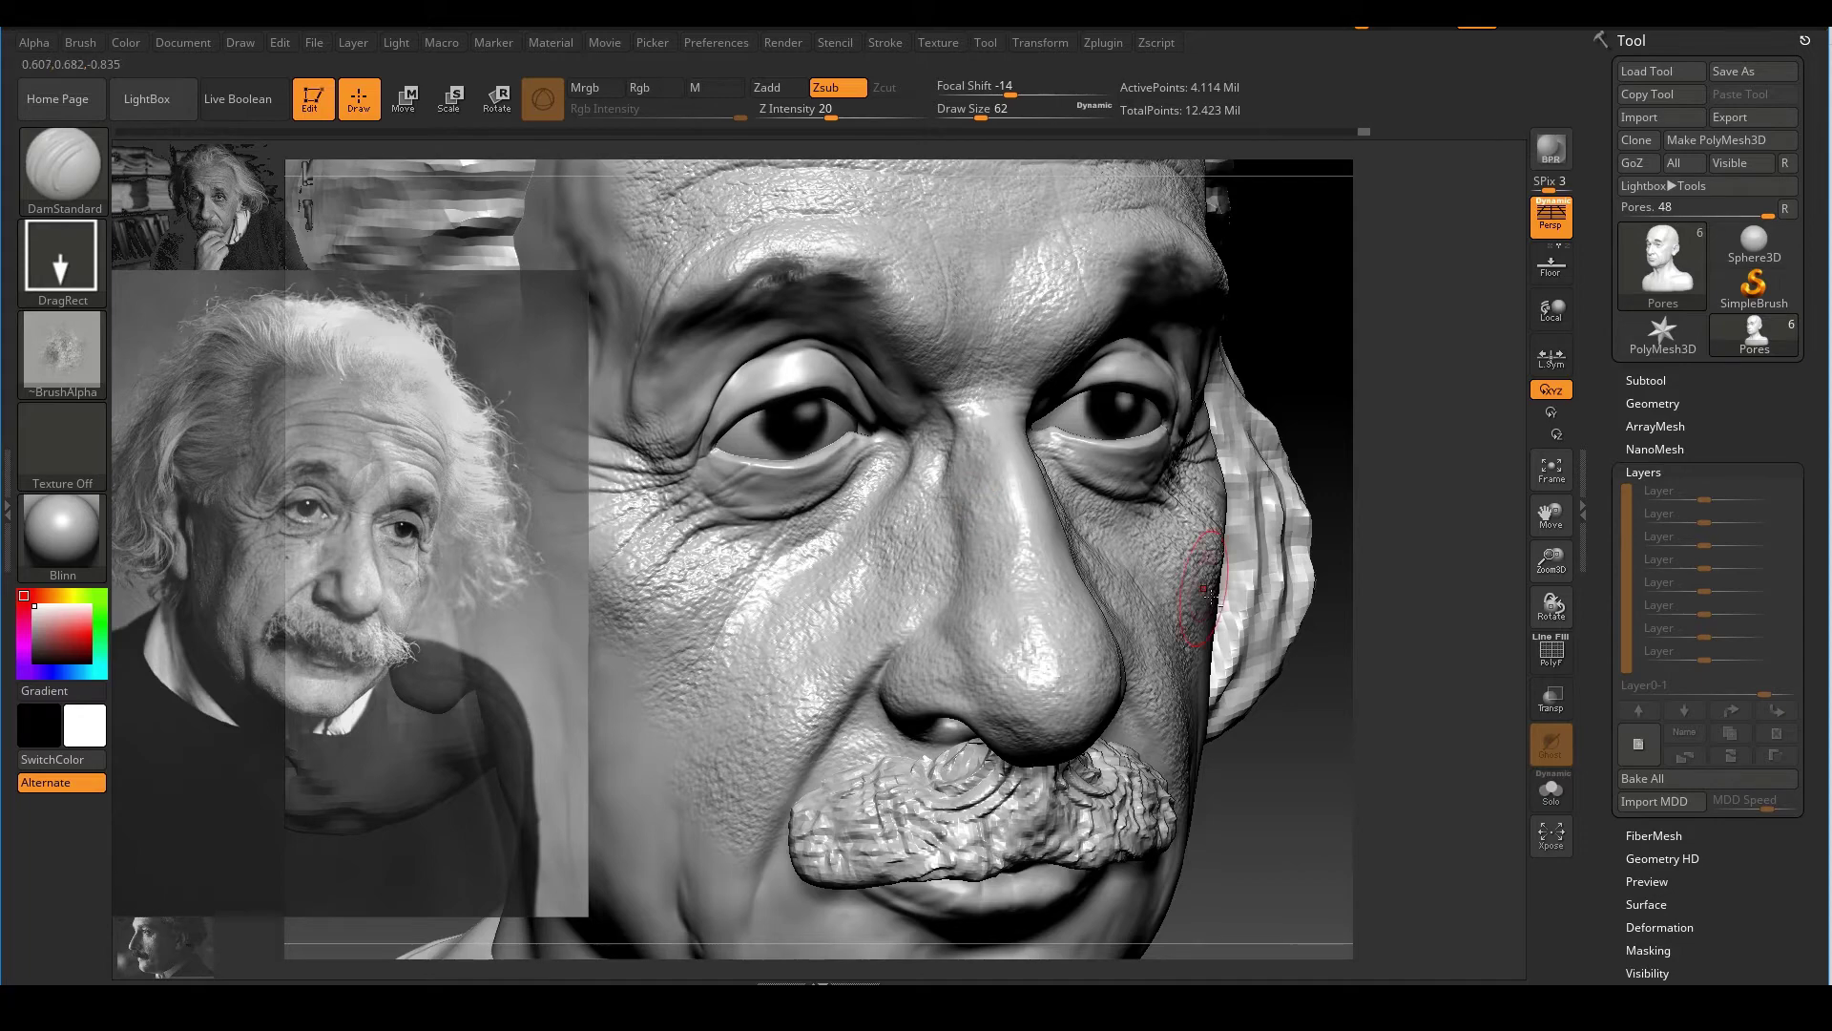
{"action": "right_click_drag", "start_coordinate": [1217, 606], "coordinate": [1220, 563], "text": "ctrl"}
{"action": "mouse_move", "coordinate": [1250, 625]}
{"action": "right_mouse_down"}
{"action": "mouse_move", "coordinate": [1219, 630]}
{"action": "mouse_move", "coordinate": [1200, 521]}
{"action": "right_mouse_up"}
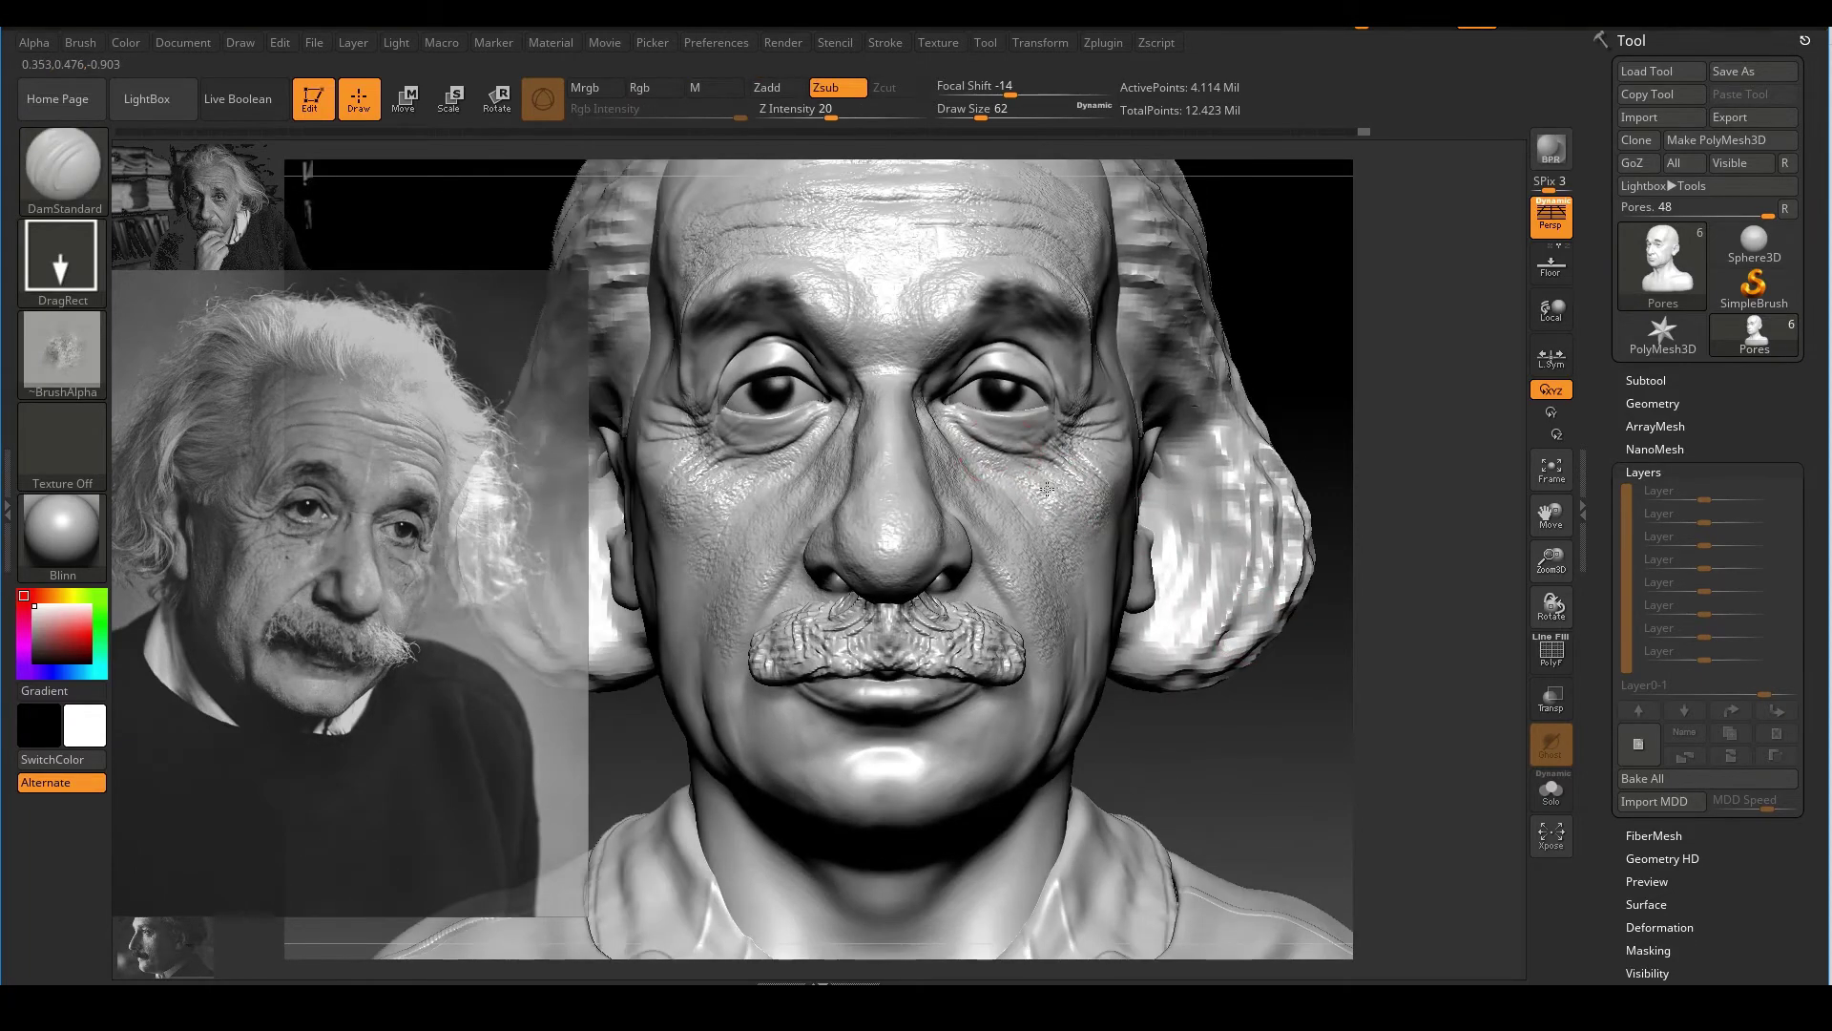
{"action": "right_click_drag", "start_coordinate": [1047, 489], "coordinate": [1124, 559], "text": "alt"}
{"action": "mouse_move", "coordinate": [1288, 597]}
{"action": "right_mouse_down", "text": "ctrl"}
{"action": "mouse_move", "coordinate": [1279, 675]}
{"action": "mouse_move", "coordinate": [1280, 618]}
{"action": "right_mouse_up", "text": "ctrl"}
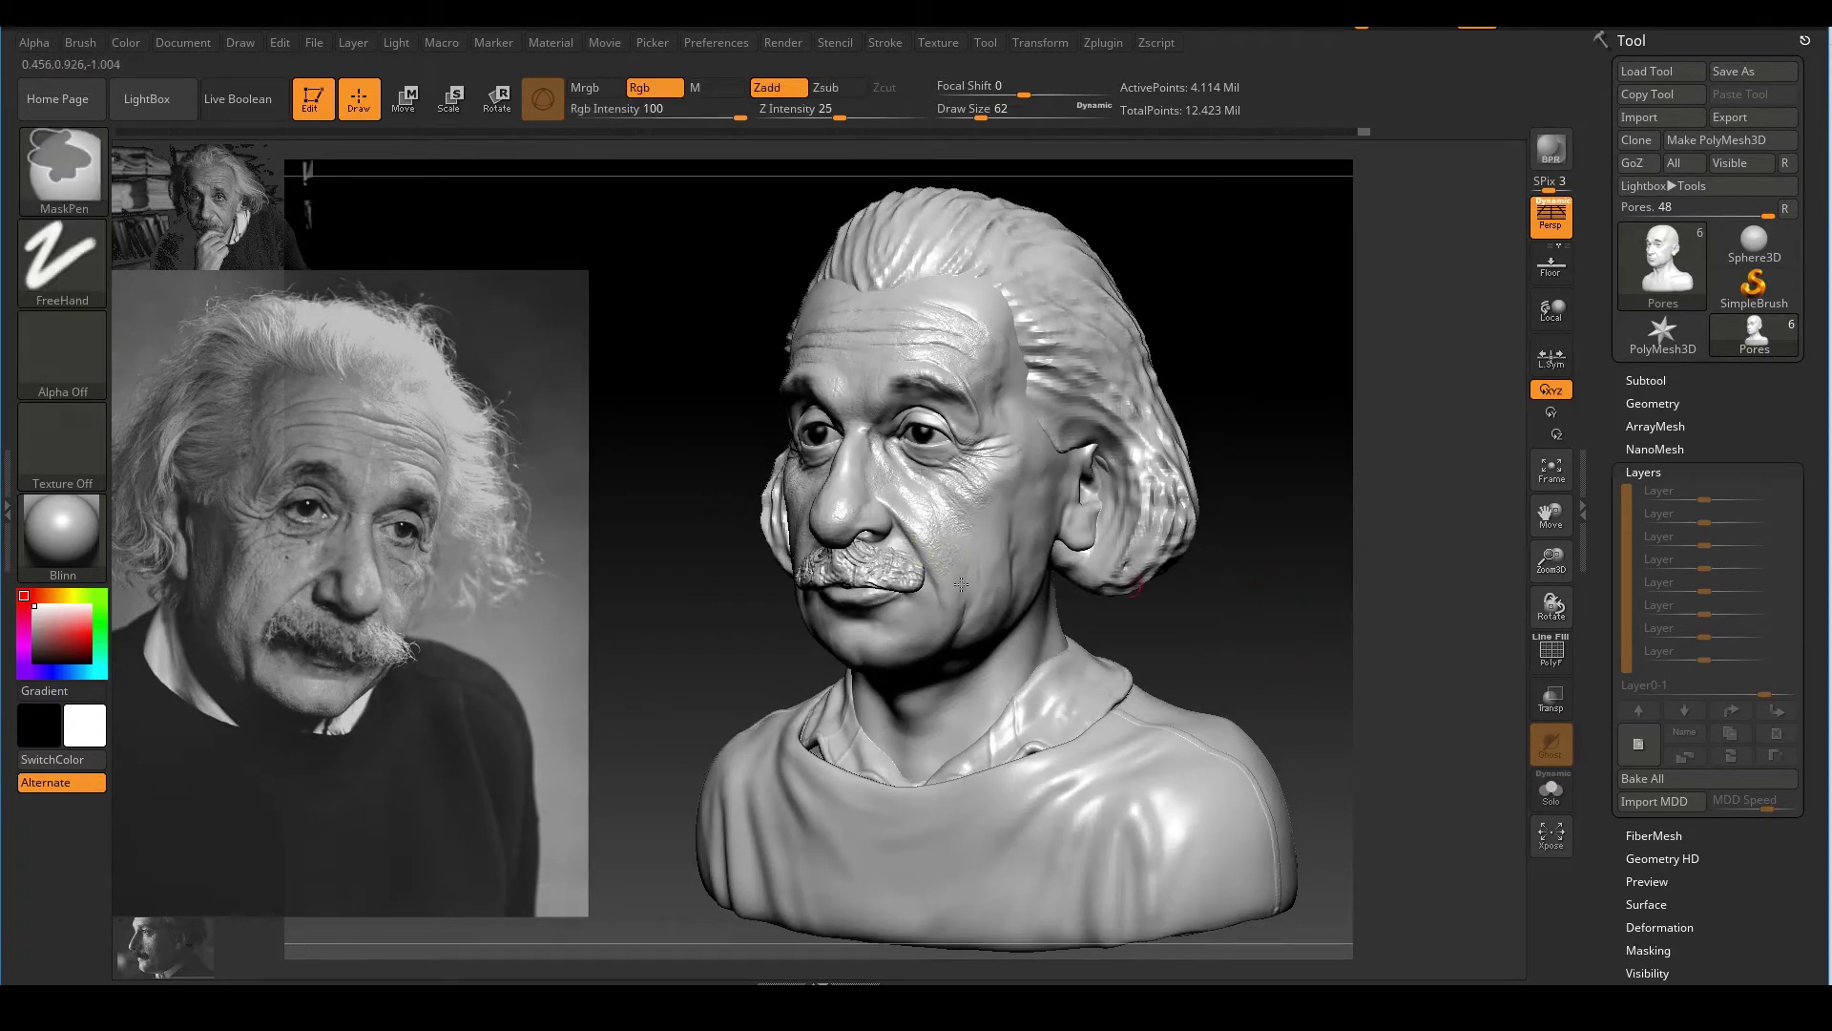
{"action": "right_click_drag", "start_coordinate": [960, 584], "coordinate": [978, 634], "text": "ctrl"}
{"action": "right_click_drag", "start_coordinate": [1178, 689], "coordinate": [1092, 633], "text": "ctrl"}
{"action": "right_click_drag", "start_coordinate": [964, 563], "coordinate": [886, 554], "text": "ctrl"}
Stamp skin detail along the bridge of the nose and down its sides
{"action": "left_click_drag", "start_coordinate": [888, 548], "coordinate": [913, 612]}
{"action": "left_click_drag", "start_coordinate": [885, 460], "coordinate": [883, 466]}
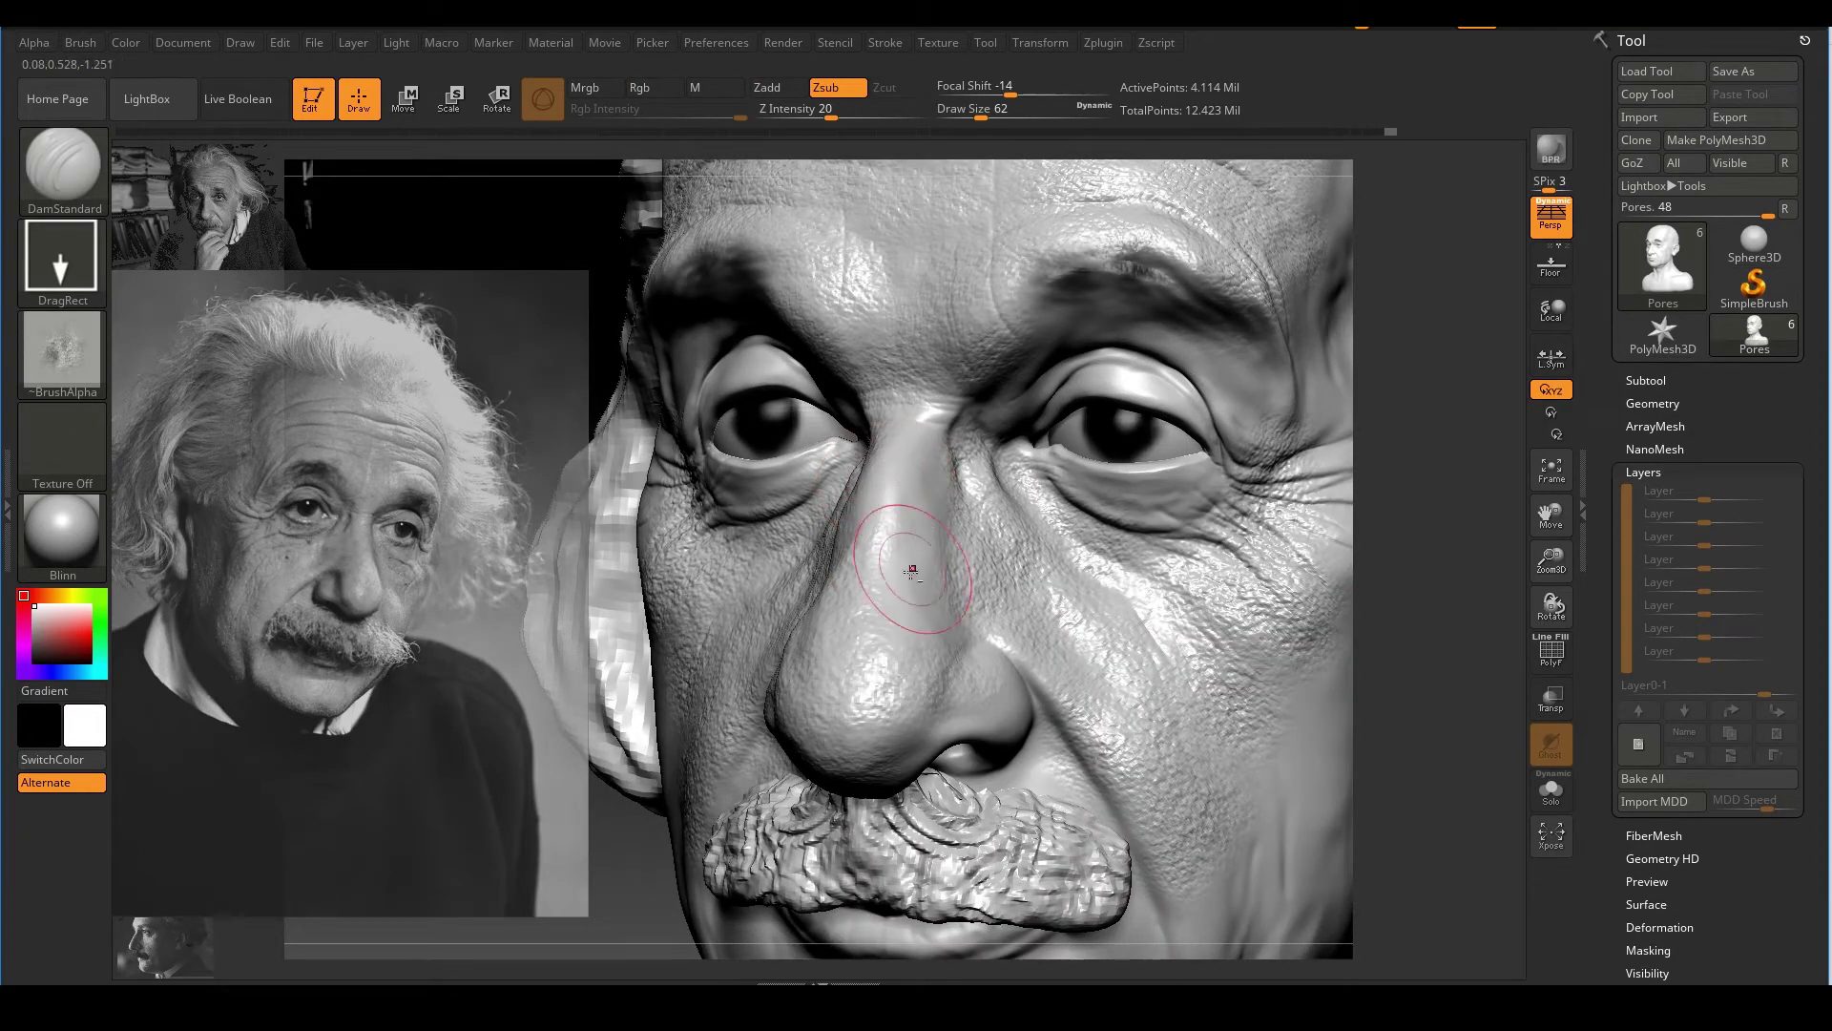
{"action": "left_click_drag", "start_coordinate": [1422, 678], "coordinate": [1401, 733]}
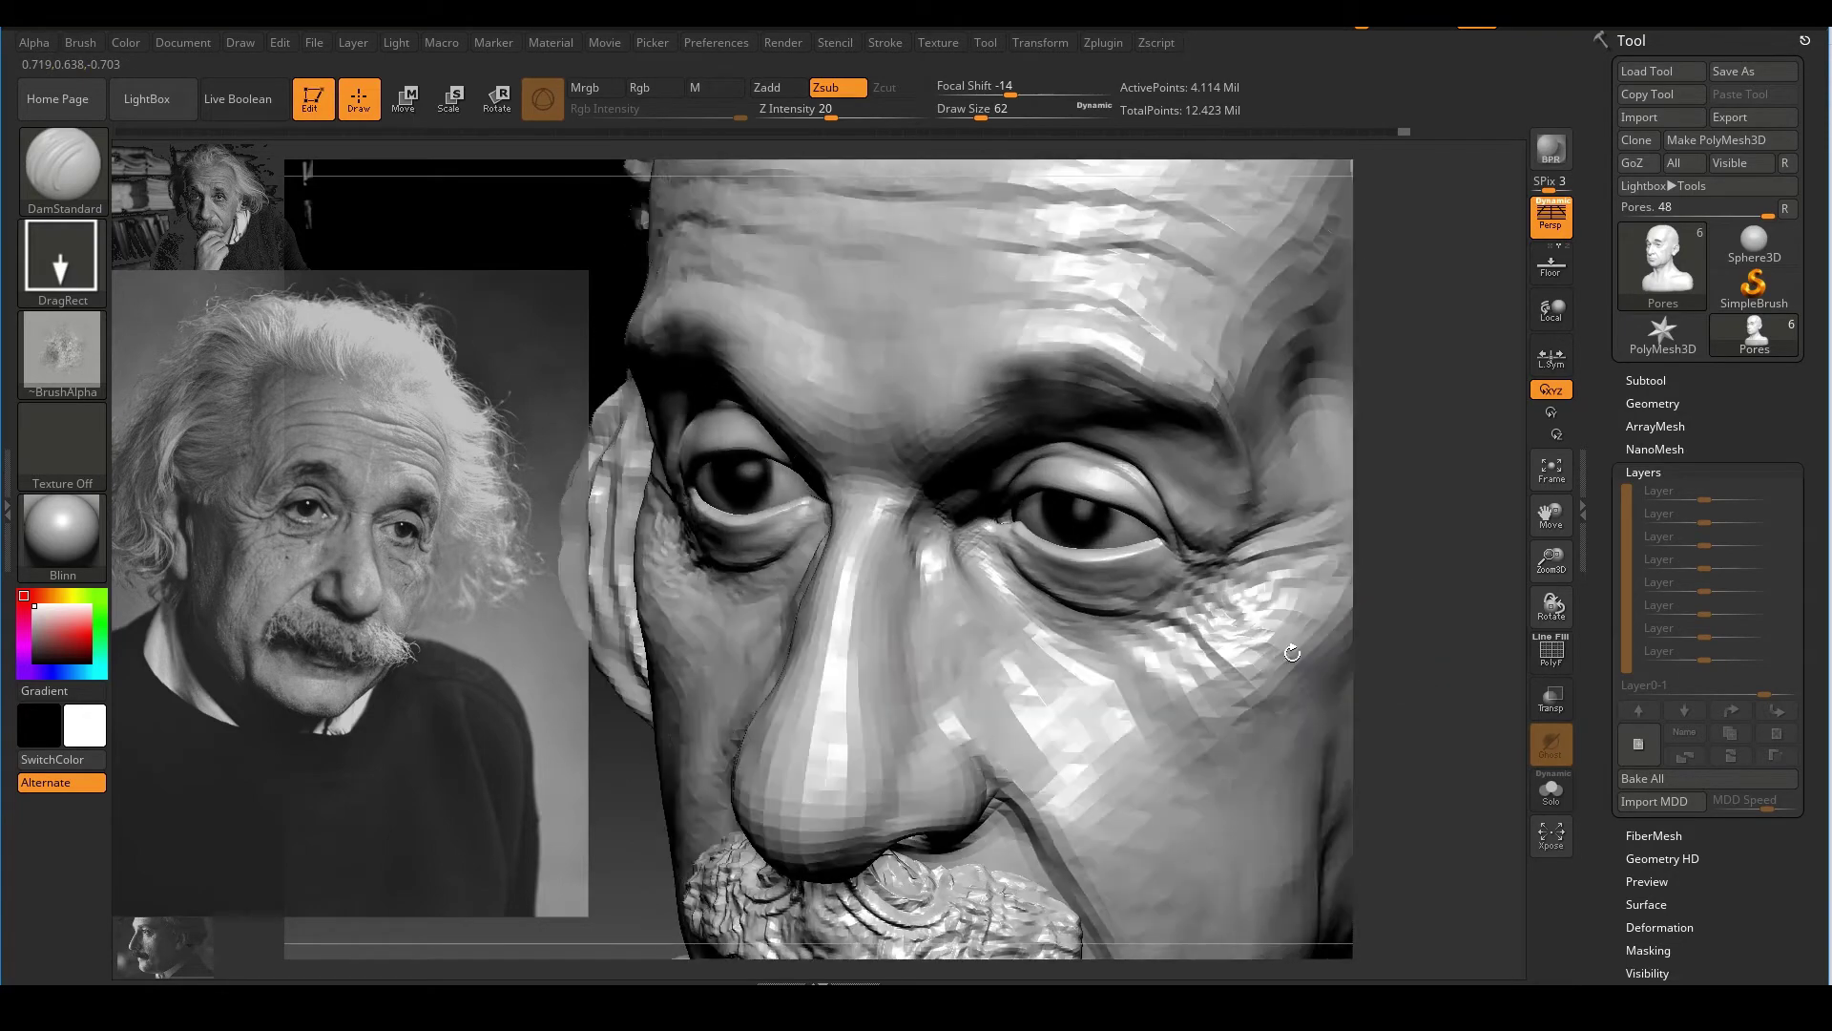
{"action": "left_click_drag", "start_coordinate": [861, 706], "coordinate": [865, 721]}
{"action": "left_click_drag", "start_coordinate": [888, 659], "coordinate": [883, 496]}
{"action": "left_click_drag", "start_coordinate": [911, 593], "coordinate": [910, 601]}
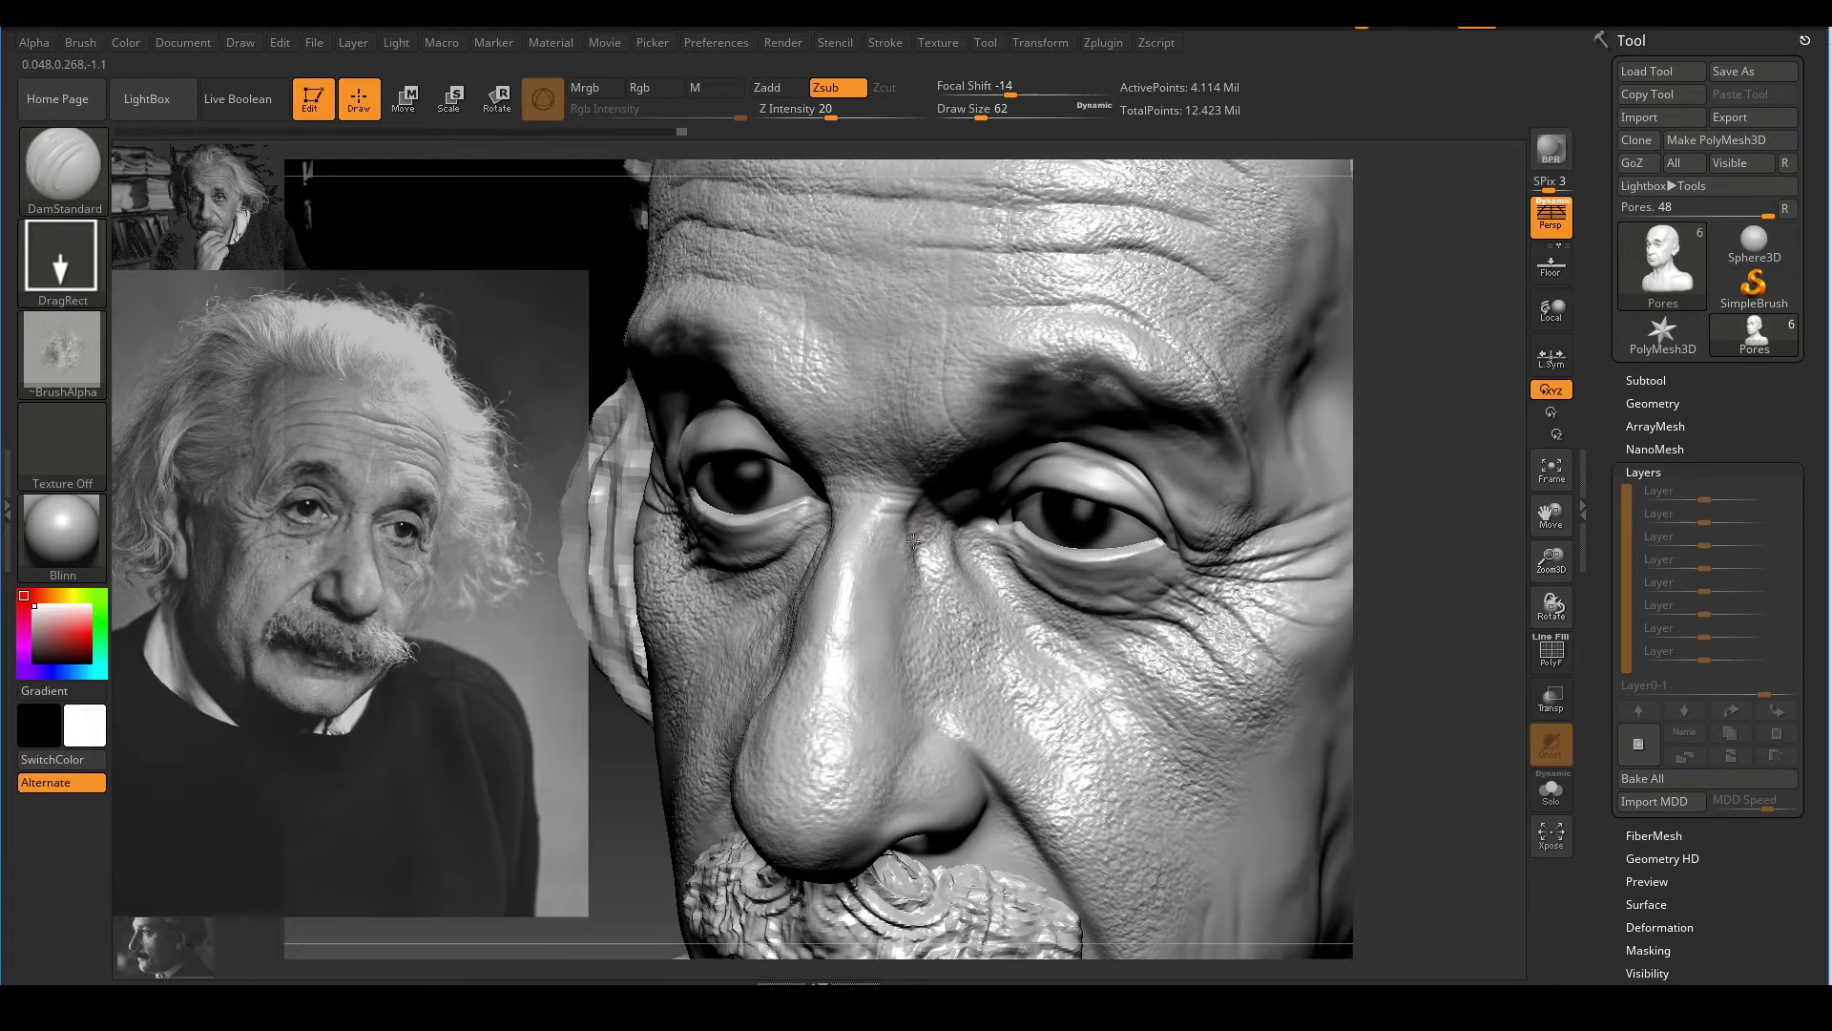
{"action": "left_click_drag", "start_coordinate": [1405, 575], "coordinate": [1240, 578]}
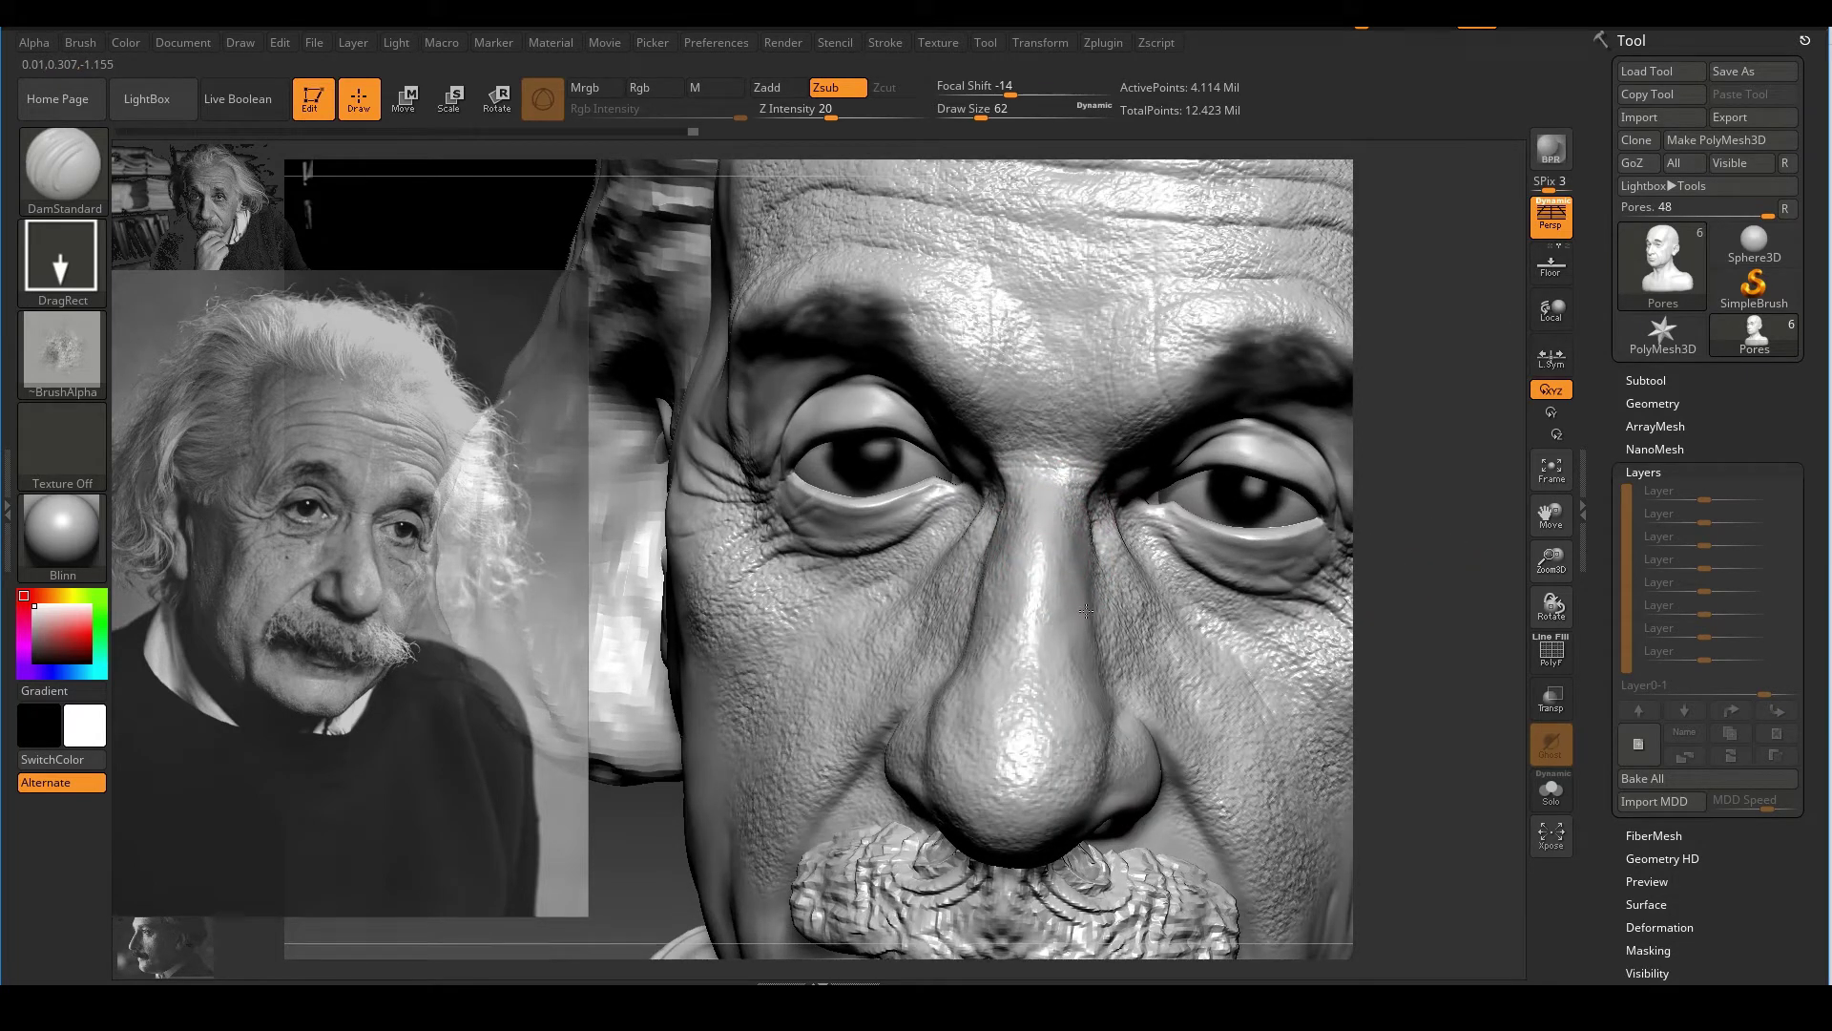
{"action": "mouse_move", "coordinate": [1087, 612]}
{"action": "left_mouse_down"}
{"action": "mouse_move", "coordinate": [1083, 701]}
{"action": "mouse_move", "coordinate": [1113, 730]}
{"action": "left_mouse_up"}
{"action": "left_click_drag", "start_coordinate": [1324, 672], "coordinate": [1355, 704]}
Add skin stamps to the side of the nose and the area between the eyebrows
{"action": "mouse_move", "coordinate": [1327, 687]}
{"action": "right_mouse_down", "text": "ctrl"}
{"action": "mouse_move", "coordinate": [1199, 524]}
{"action": "mouse_move", "coordinate": [1327, 535]}
{"action": "mouse_move", "coordinate": [1346, 613]}
{"action": "mouse_move", "coordinate": [1448, 605]}
{"action": "right_mouse_up", "text": "ctrl"}
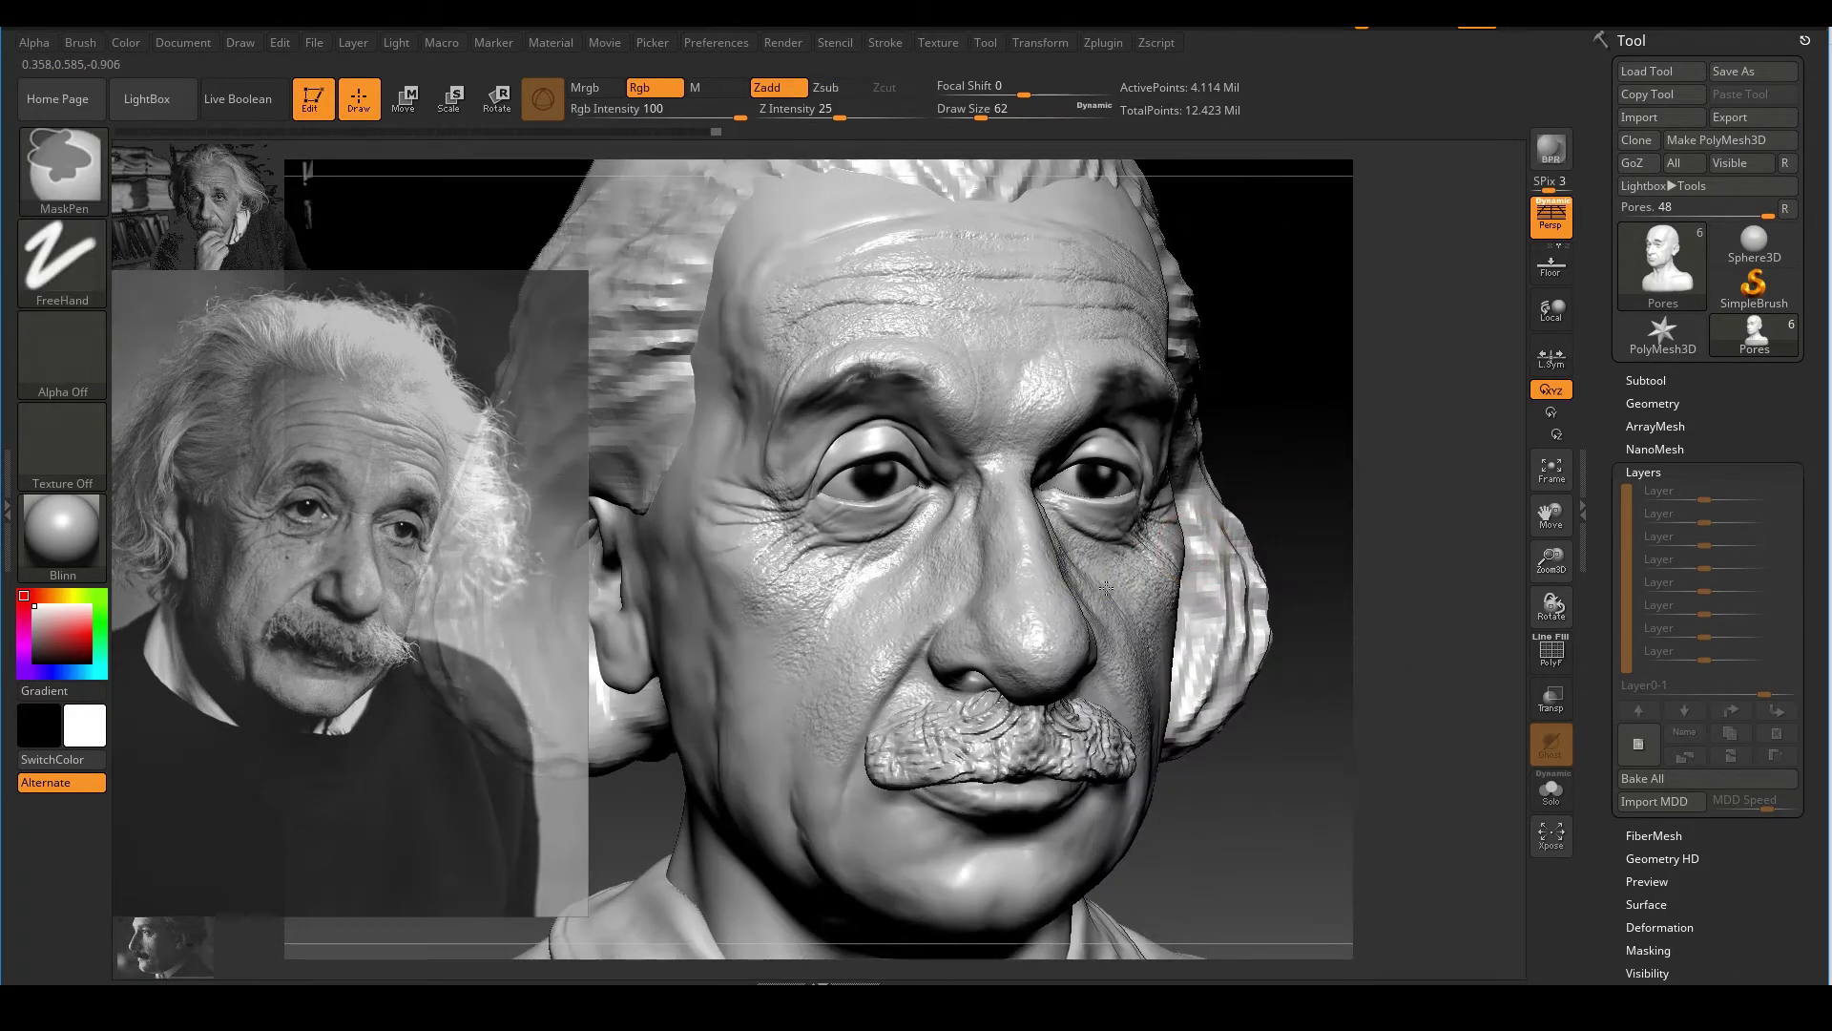
{"action": "right_click_drag", "start_coordinate": [1106, 587], "coordinate": [1052, 634], "text": "ctrl"}
{"action": "left_click_drag", "start_coordinate": [1053, 635], "coordinate": [1116, 670]}
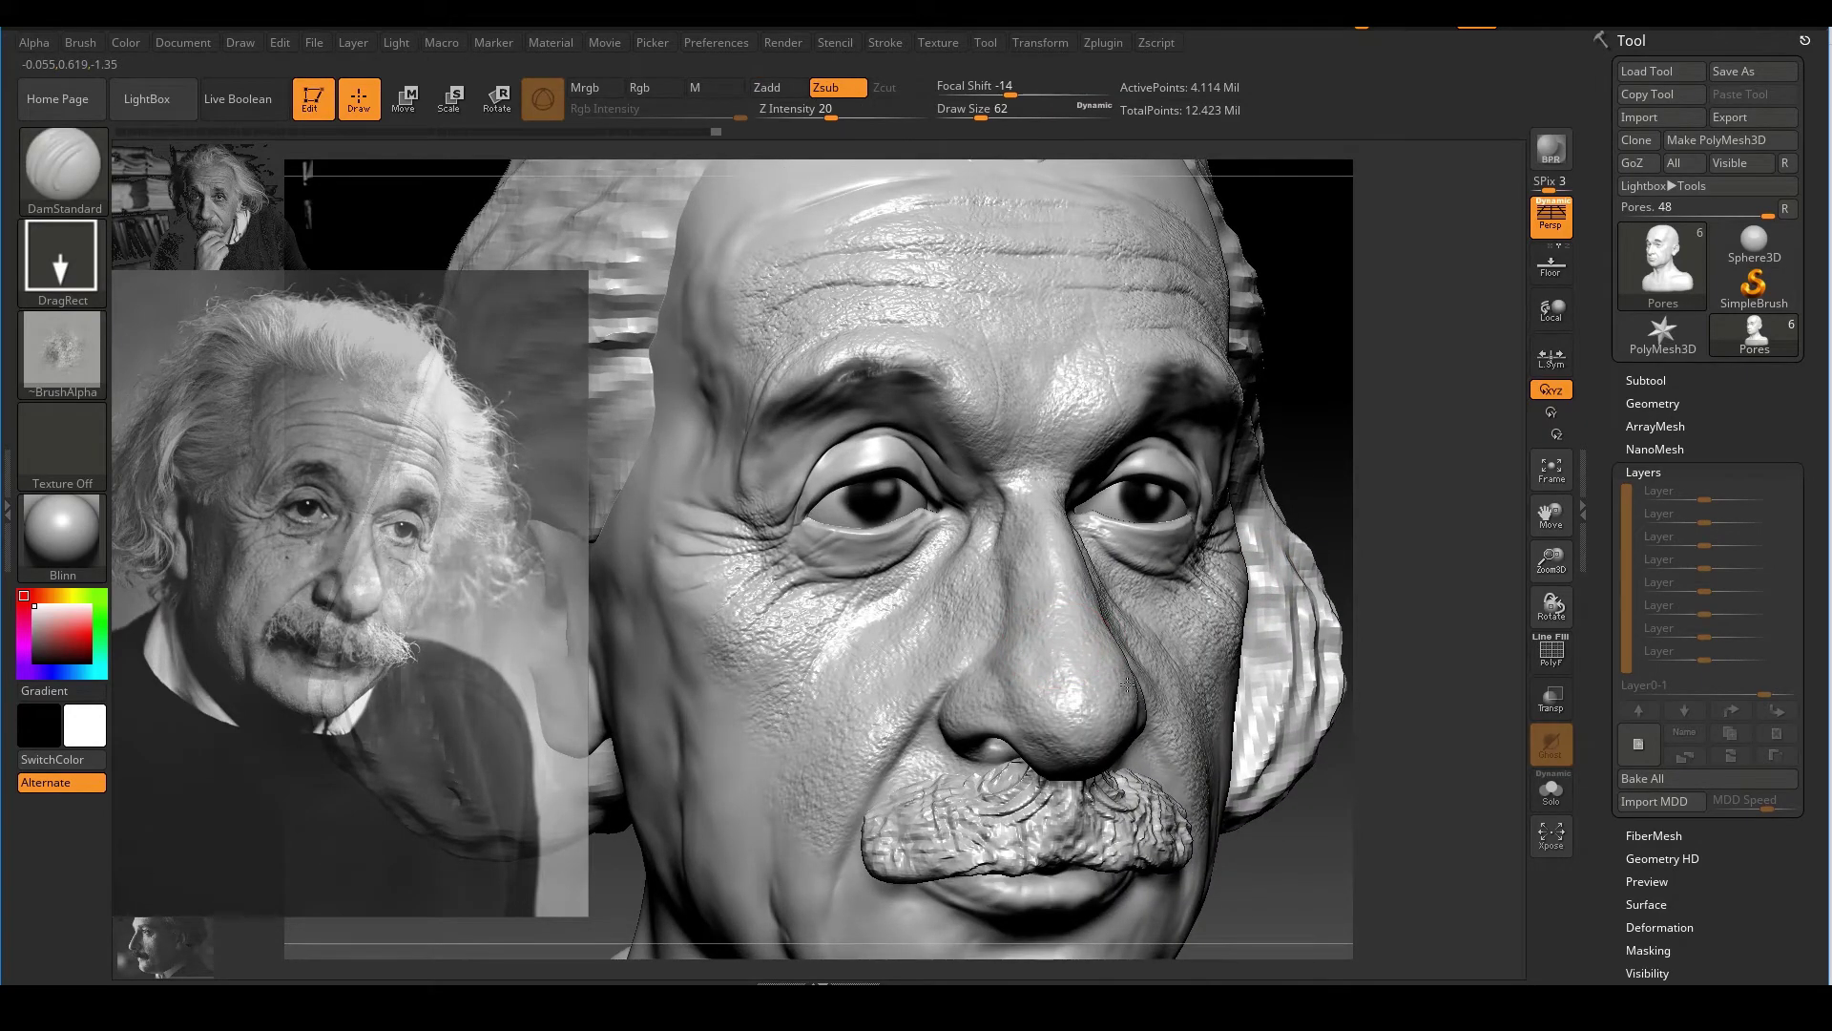
{"action": "right_click_drag", "start_coordinate": [1127, 673], "coordinate": [1160, 573], "text": "ctrl"}
{"action": "right_click_drag", "start_coordinate": [1288, 691], "coordinate": [1126, 630], "text": "shift"}
{"action": "right_click_drag", "start_coordinate": [1107, 534], "coordinate": [1074, 602], "text": "ctrl"}
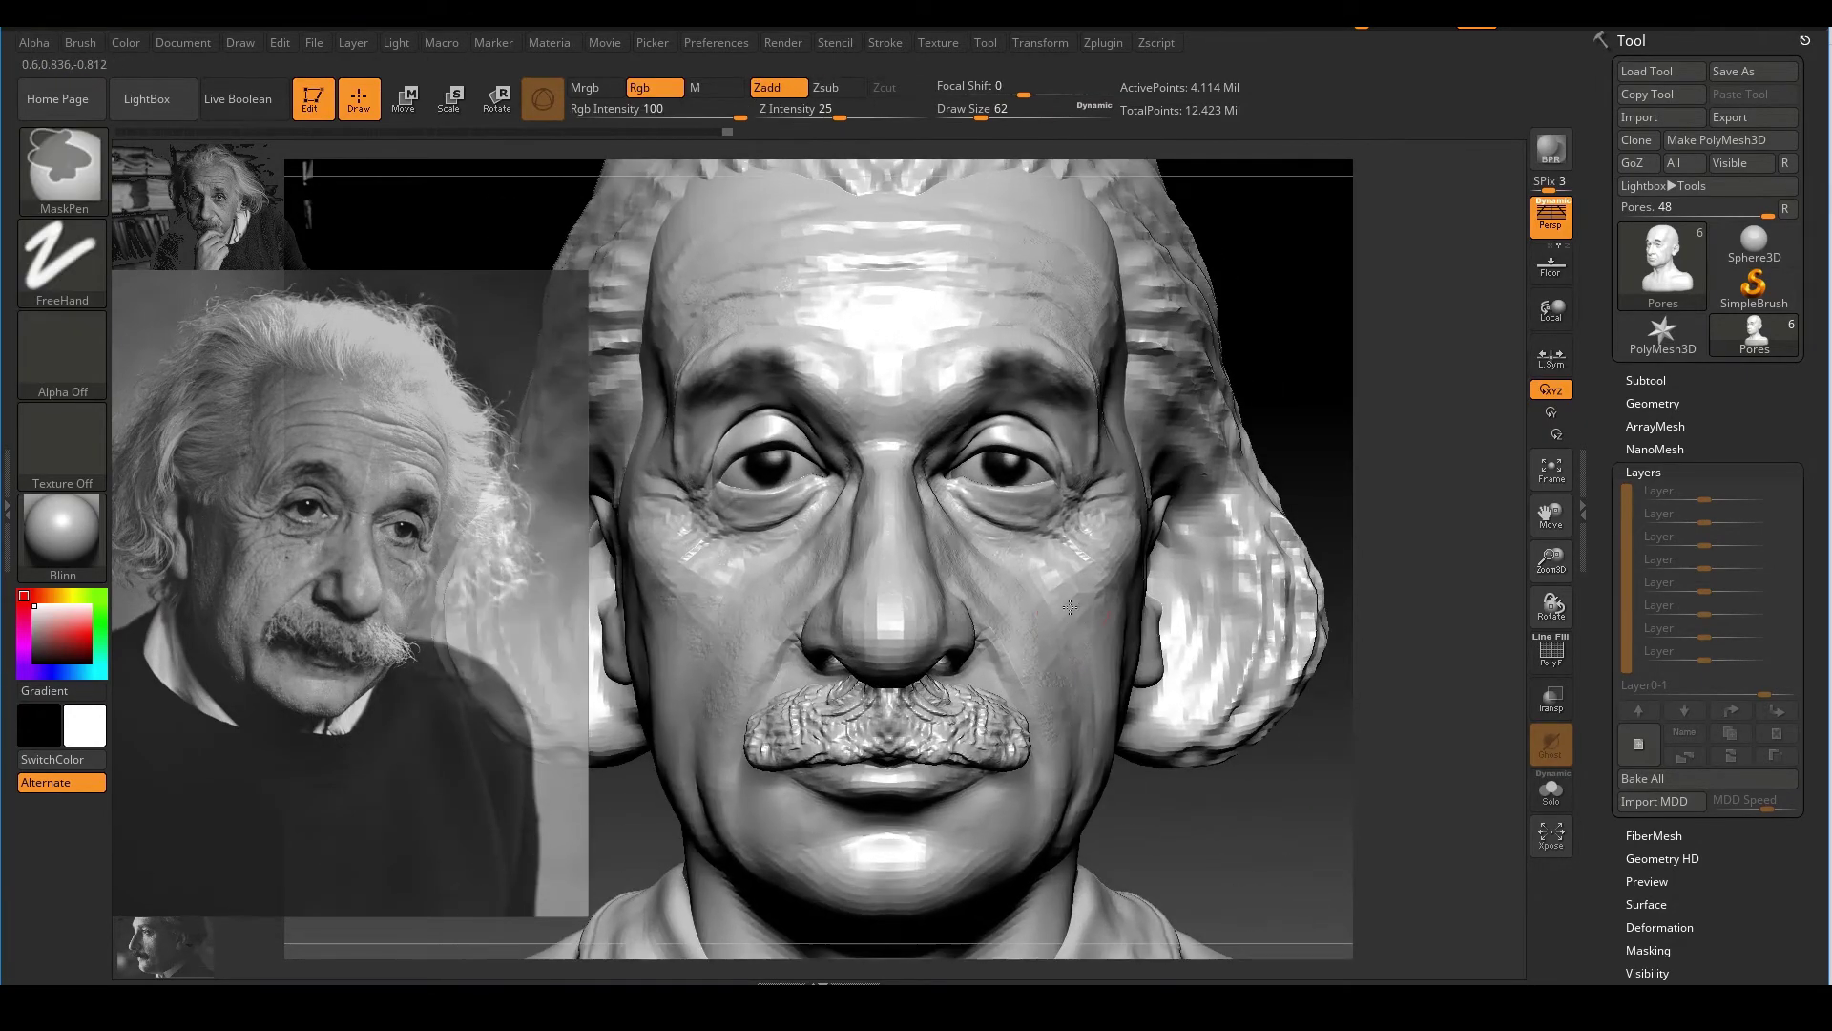
{"action": "left_click_drag", "start_coordinate": [904, 317], "coordinate": [1012, 386]}
Stamp skin detail over the side of the nose tip and the nostril wing
{"action": "mouse_move", "coordinate": [1126, 572]}
{"action": "right_mouse_down"}
{"action": "mouse_move", "coordinate": [916, 582]}
{"action": "mouse_move", "coordinate": [838, 630]}
{"action": "mouse_move", "coordinate": [938, 656]}
{"action": "right_mouse_up"}
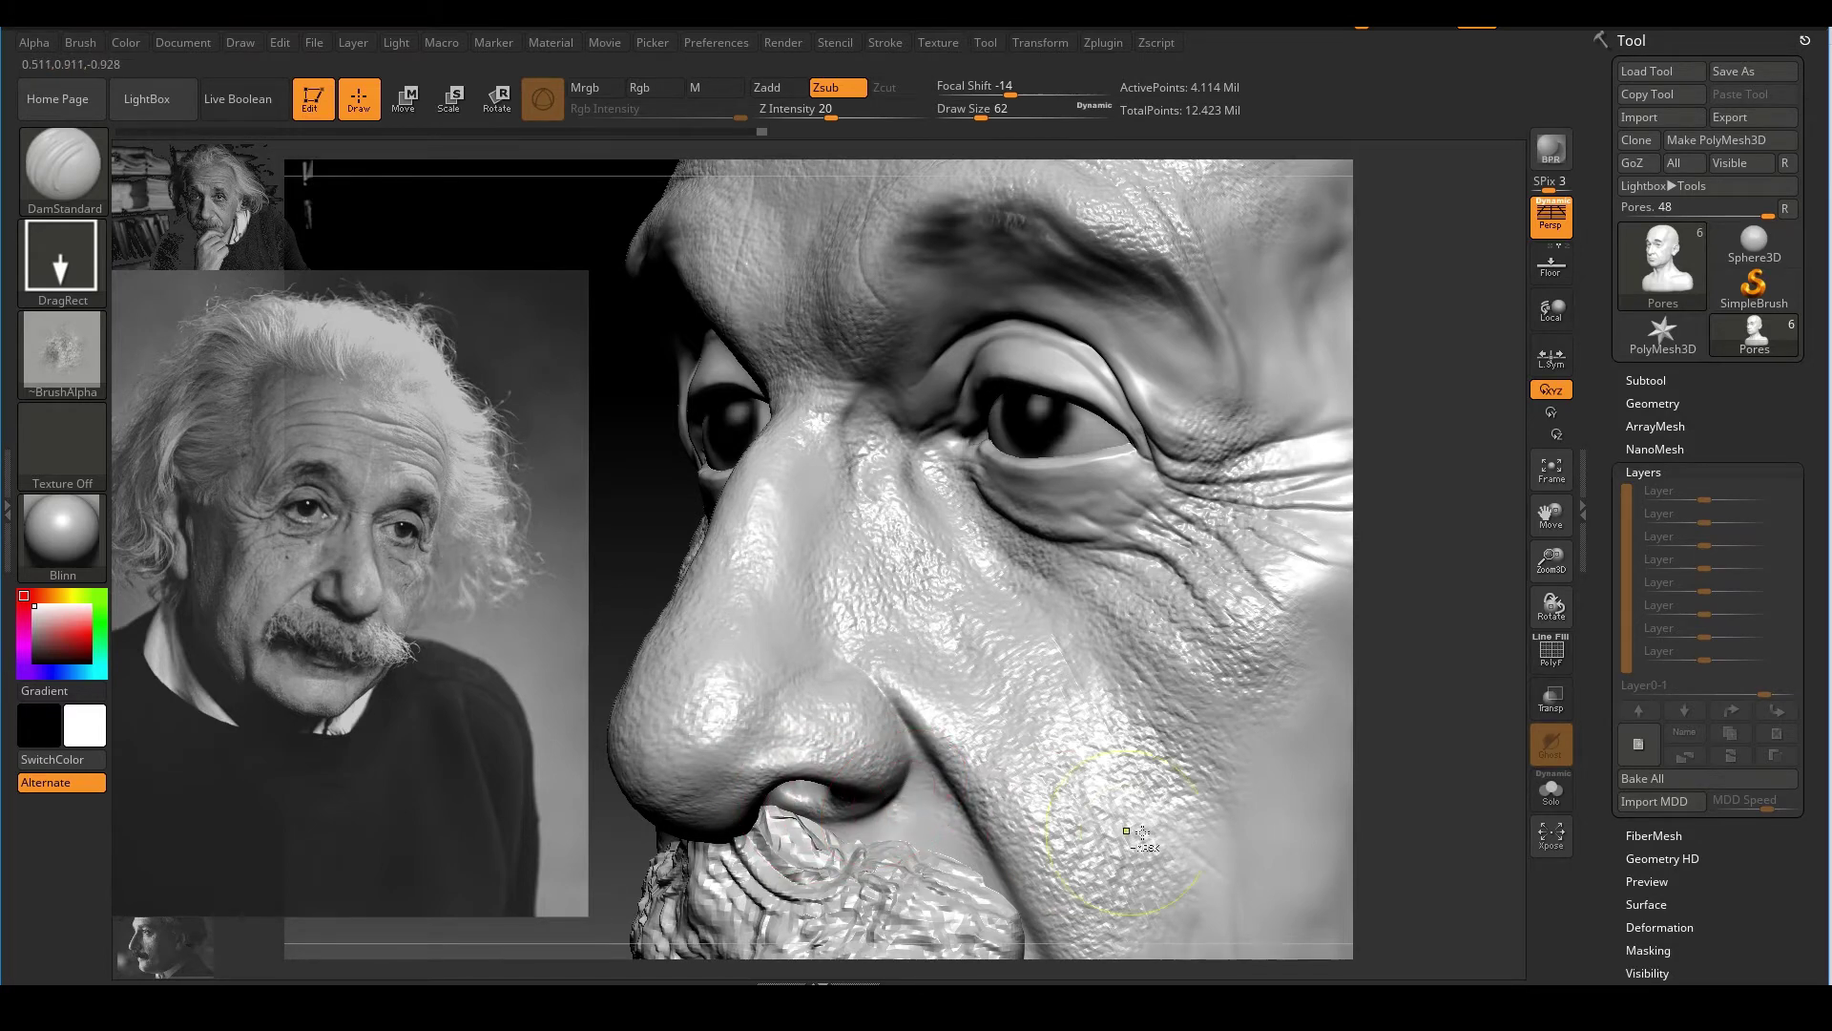
{"action": "right_click_drag", "start_coordinate": [1155, 824], "coordinate": [1172, 683], "text": "ctrl"}
{"action": "mouse_move", "coordinate": [1488, 682]}
{"action": "right_mouse_down", "text": "alt"}
{"action": "mouse_move", "coordinate": [1374, 695]}
{"action": "mouse_move", "coordinate": [1527, 662]}
{"action": "mouse_move", "coordinate": [1451, 630]}
{"action": "mouse_move", "coordinate": [1146, 674]}
{"action": "mouse_move", "coordinate": [1126, 811]}
{"action": "right_mouse_up", "text": "alt"}
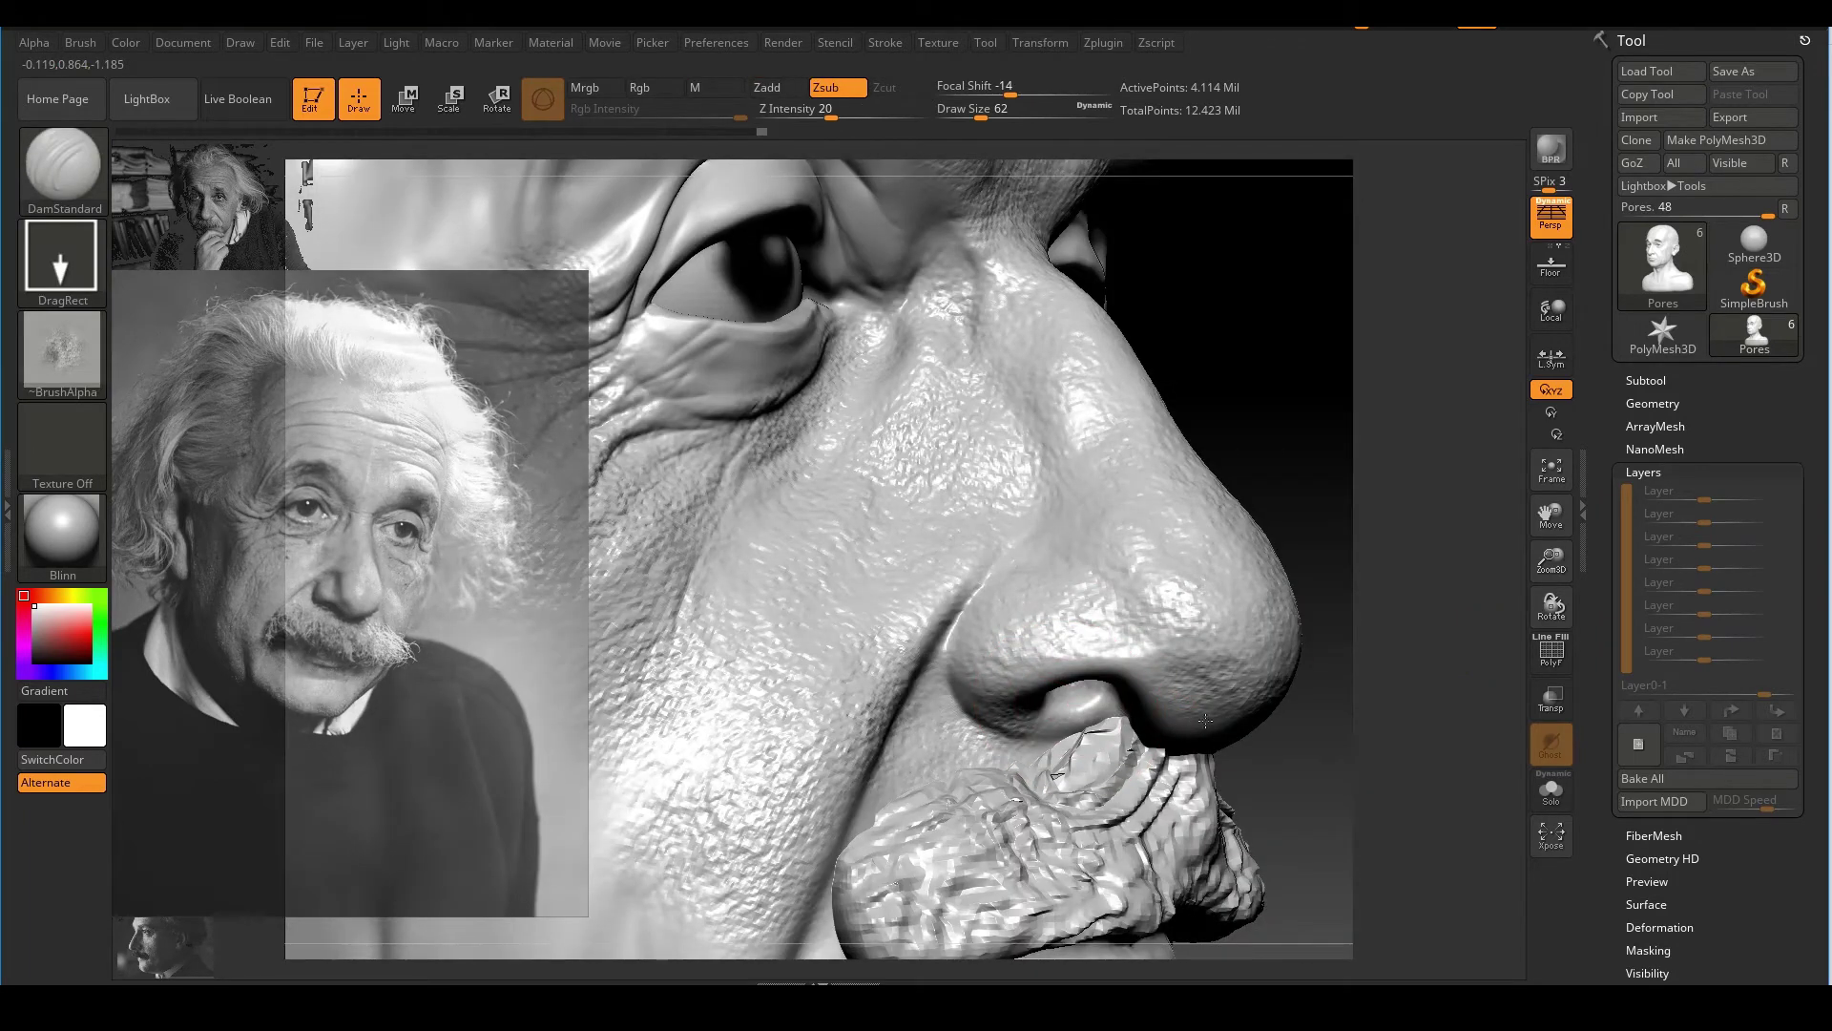
{"action": "left_click_drag", "start_coordinate": [1210, 697], "coordinate": [1212, 702]}
{"action": "left_click_drag", "start_coordinate": [1120, 641], "coordinate": [1189, 723]}
{"action": "mouse_move", "coordinate": [1356, 751]}
{"action": "right_mouse_down", "text": "ctrl"}
{"action": "mouse_move", "coordinate": [1172, 705]}
{"action": "mouse_move", "coordinate": [1321, 736]}
{"action": "mouse_move", "coordinate": [1268, 675]}
{"action": "mouse_move", "coordinate": [1431, 687]}
{"action": "mouse_move", "coordinate": [1230, 667]}
{"action": "right_mouse_up", "text": "ctrl"}
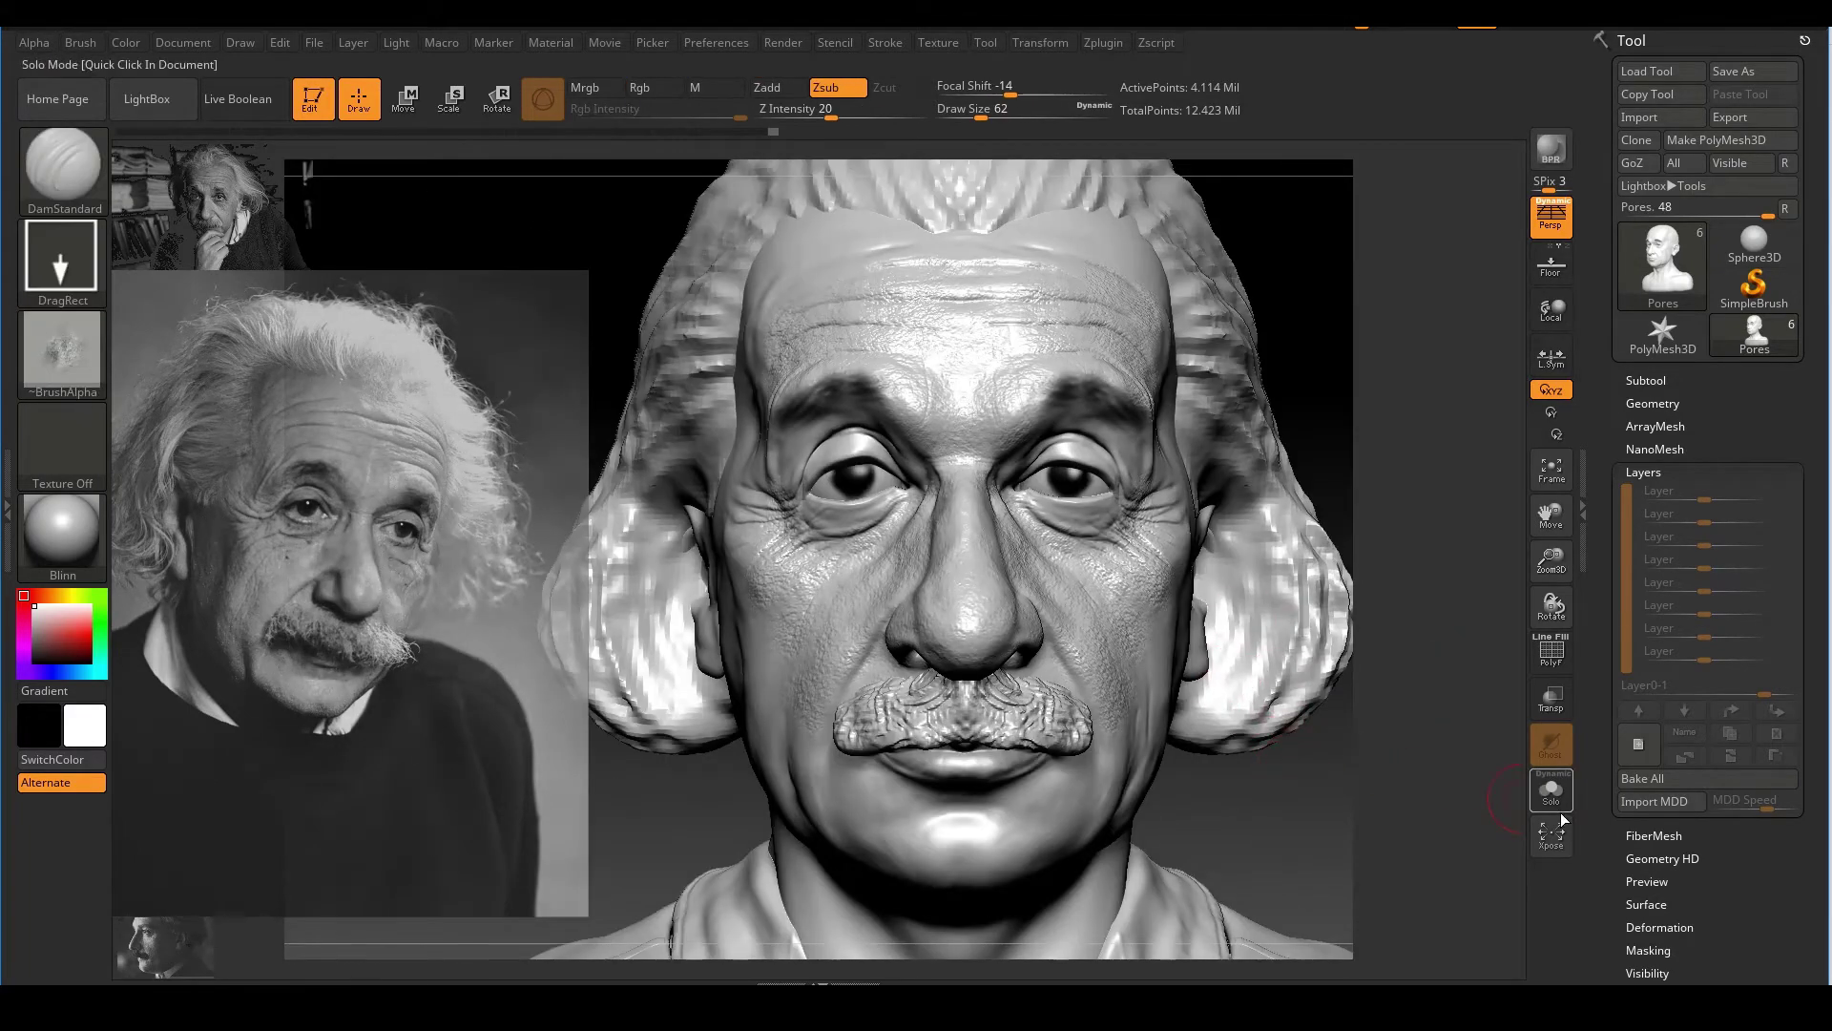
Isolate the head in Solo mode and switch the brush alpha to Skin_Male__Pores_AP120612
{"action": "left_click", "coordinate": [1536, 791]}
{"action": "right_click_drag", "start_coordinate": [1324, 807], "coordinate": [1212, 487]}
{"action": "right_click_drag", "start_coordinate": [1429, 633], "coordinate": [1410, 573]}
{"action": "left_click", "coordinate": [59, 359]}
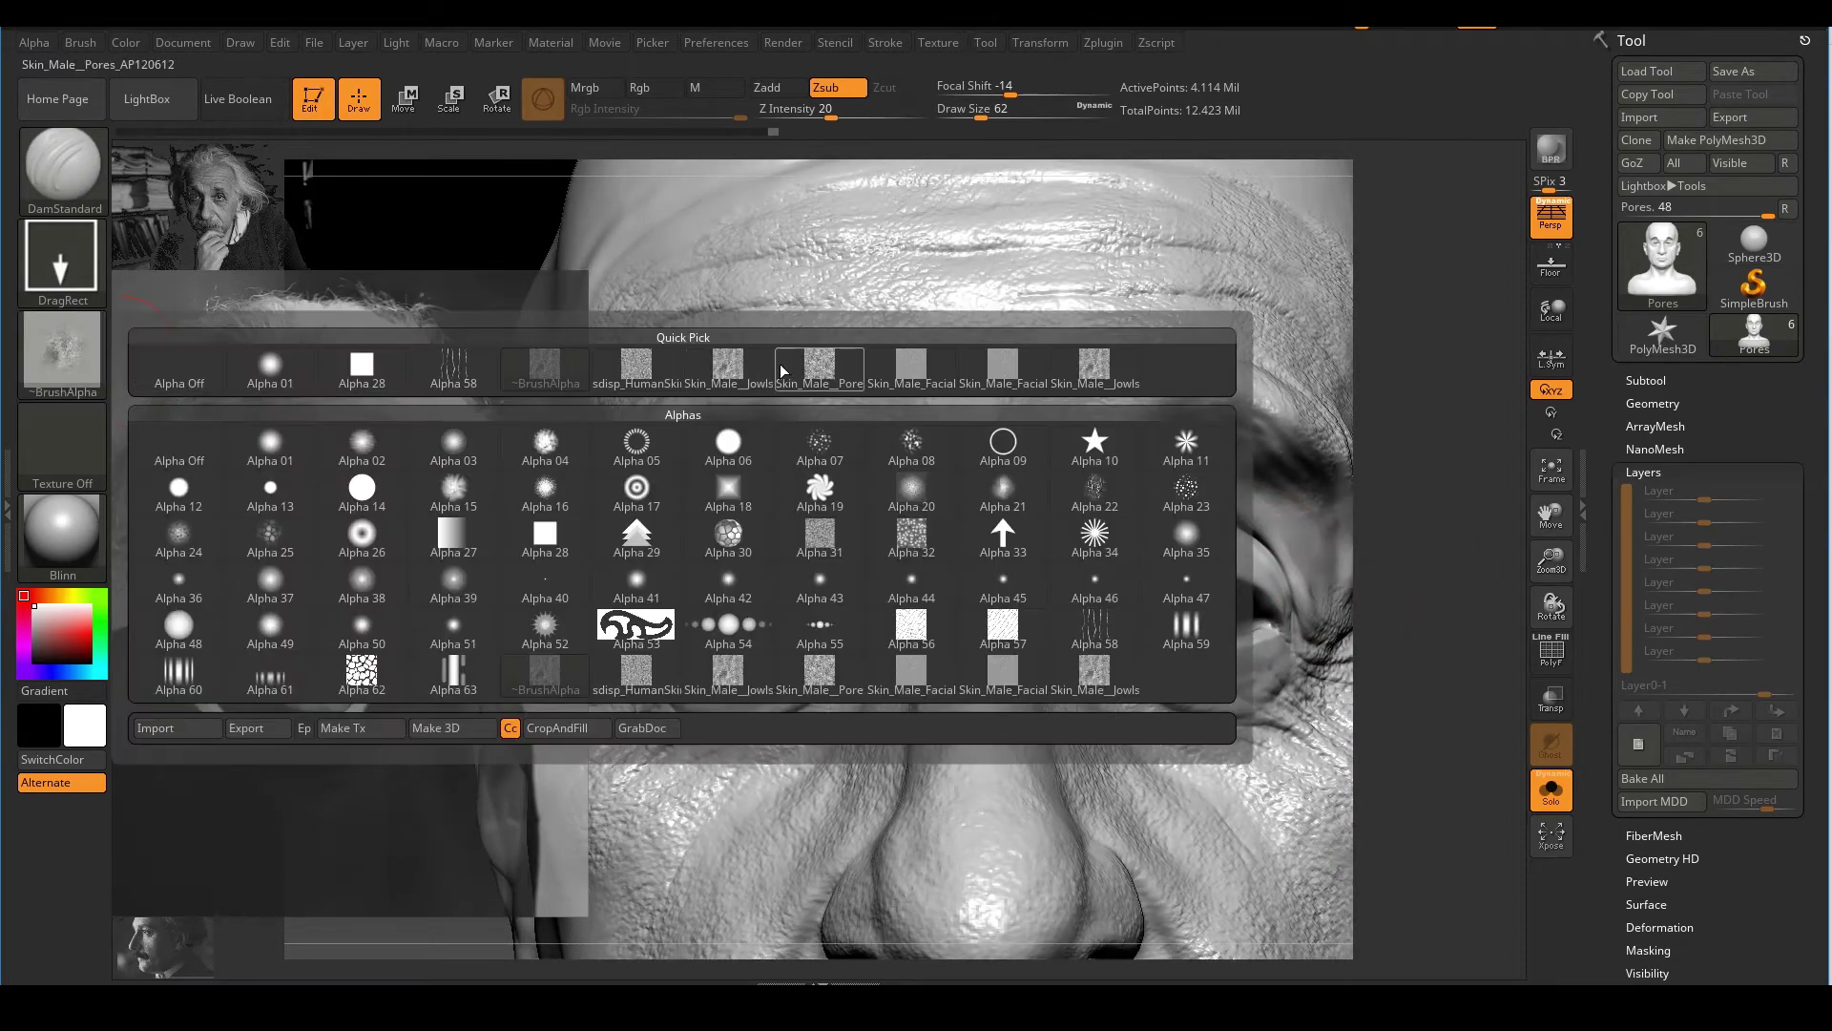
{"action": "left_click", "coordinate": [857, 368]}
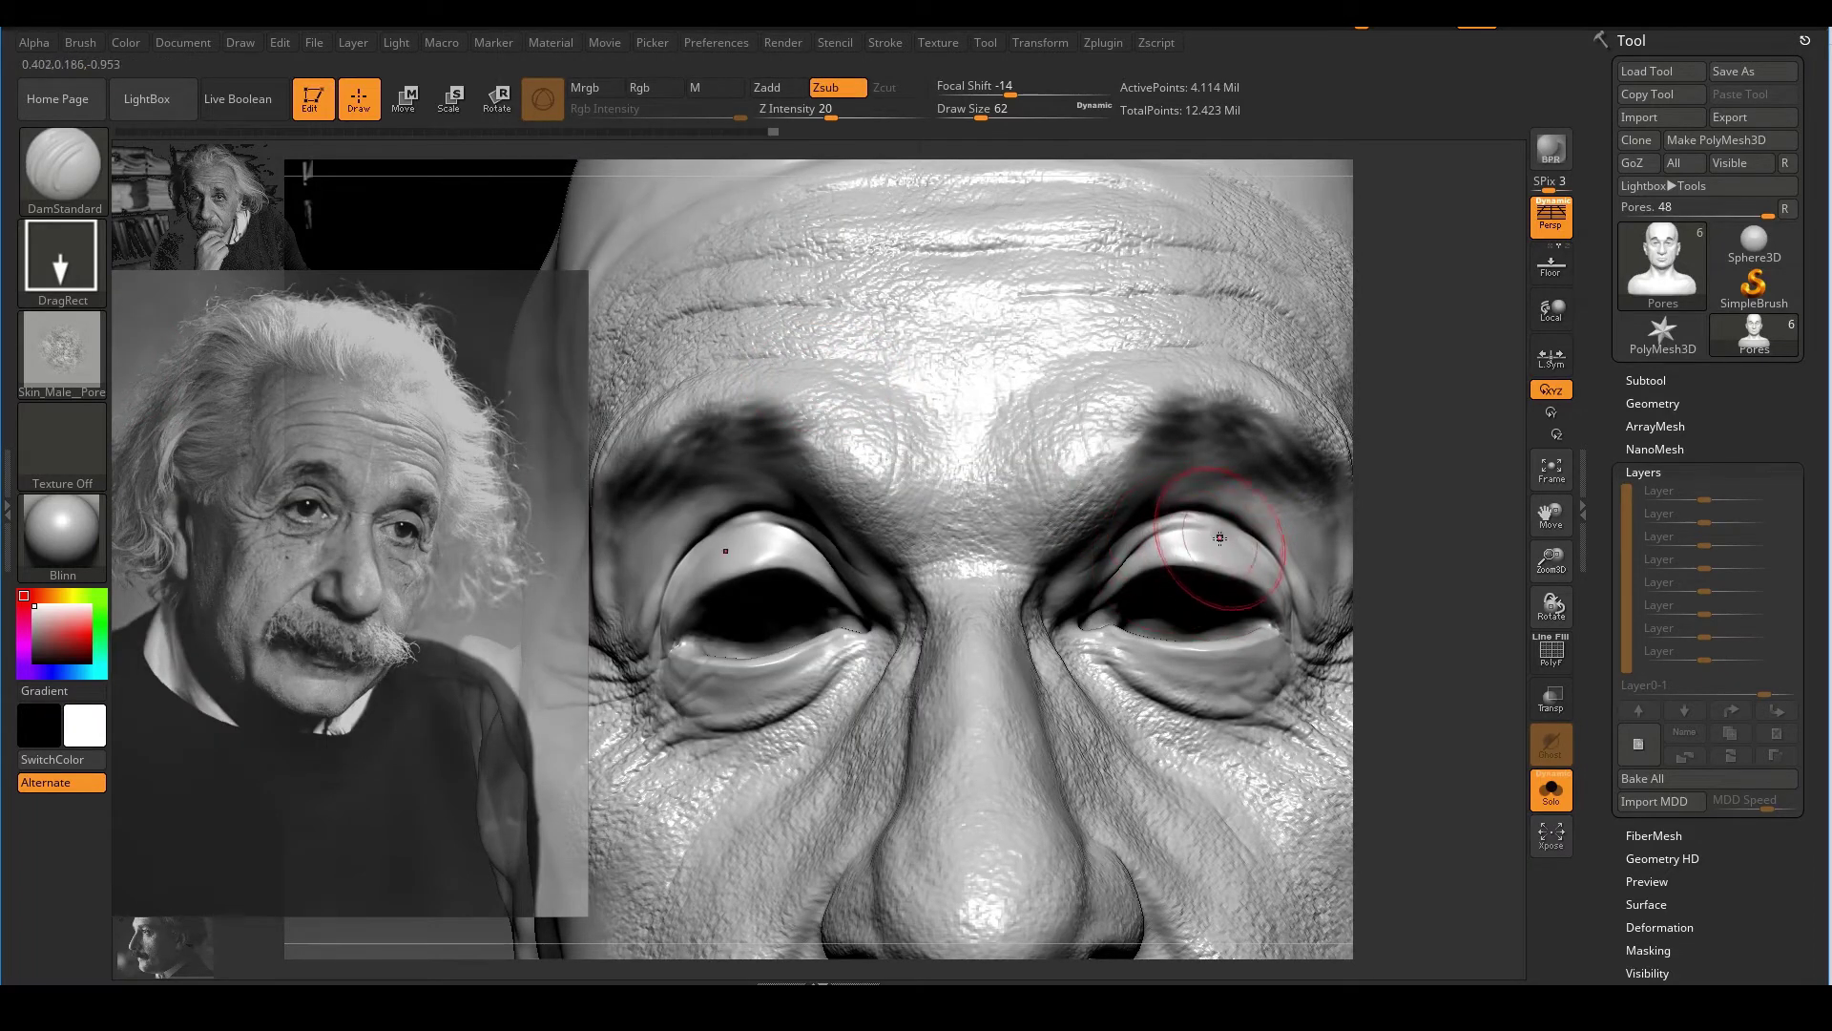
Stamp pores on the eye bags and the skin around the outer eye corners
{"action": "right_click_drag", "start_coordinate": [1227, 520], "coordinate": [1161, 521], "text": "alt"}
{"action": "right_click_drag", "start_coordinate": [1439, 523], "coordinate": [1354, 479]}
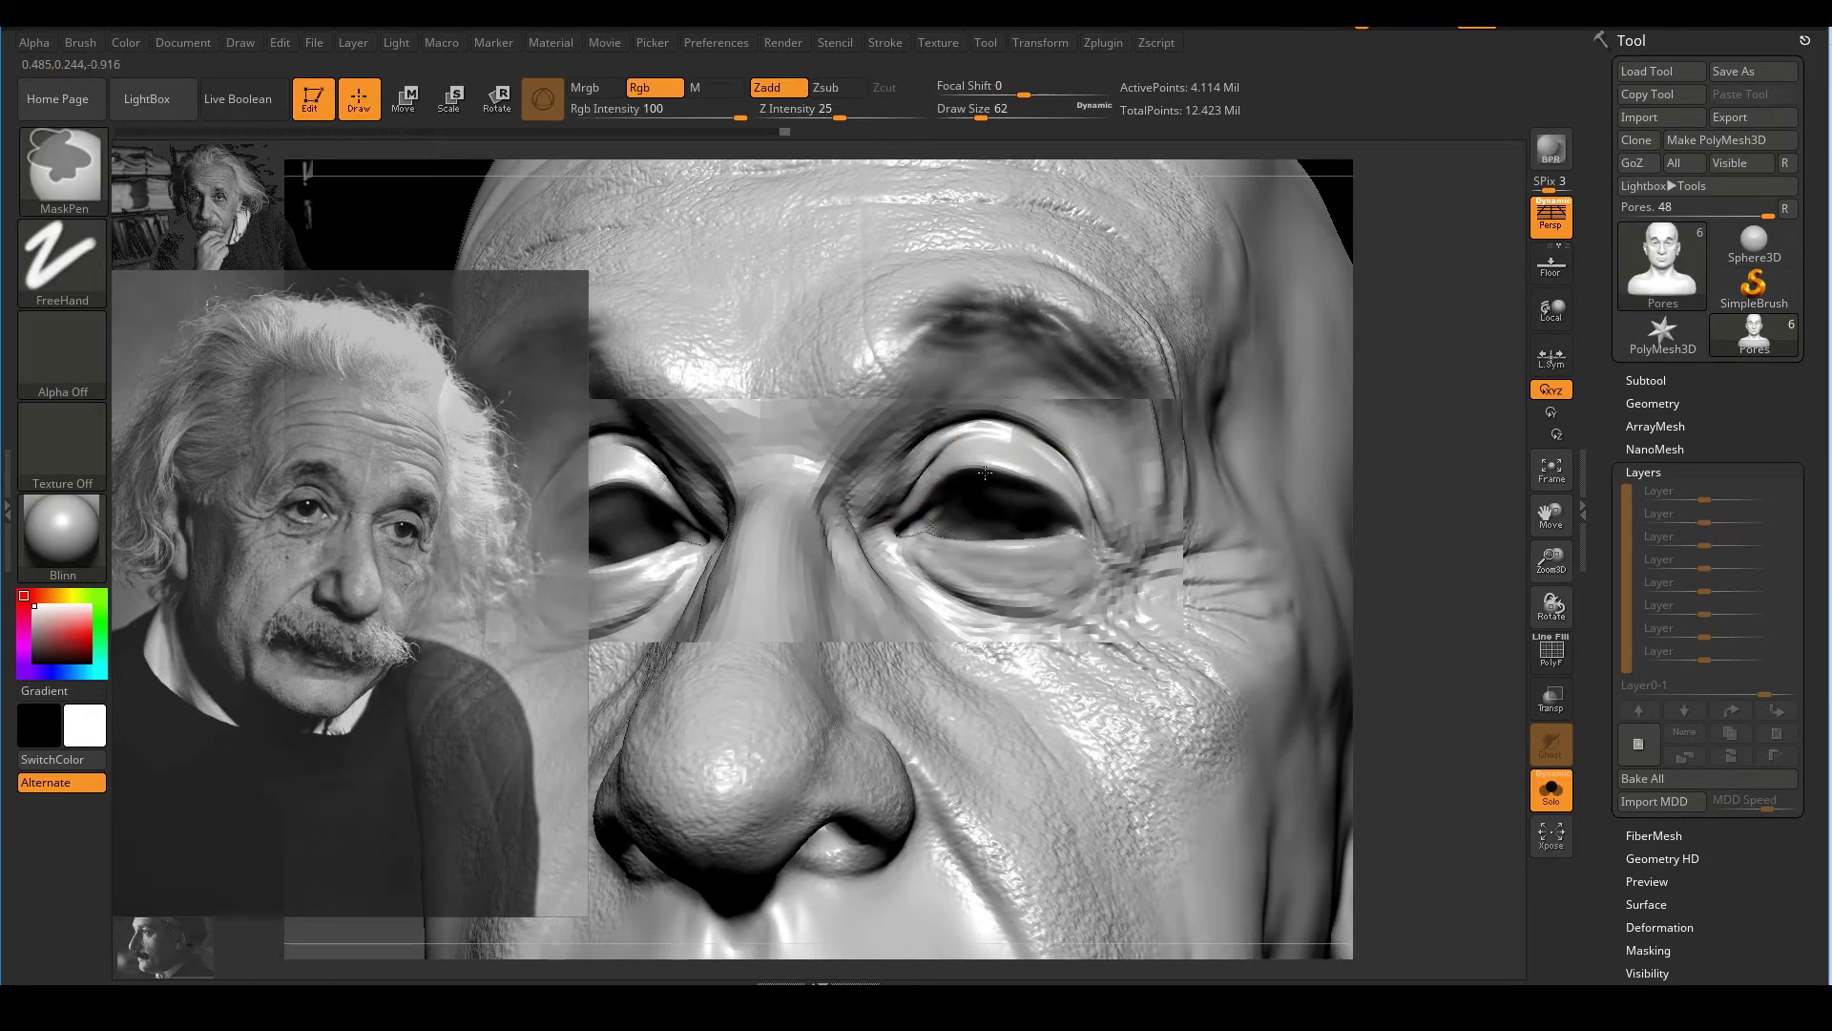
{"action": "right_click_drag", "start_coordinate": [966, 563], "coordinate": [966, 639], "text": "ctrl"}
{"action": "mouse_move", "coordinate": [1226, 456]}
{"action": "right_mouse_down", "text": "shift"}
{"action": "mouse_move", "coordinate": [1278, 458]}
{"action": "mouse_move", "coordinate": [1277, 412]}
{"action": "right_mouse_up", "text": "shift"}
{"action": "mouse_move", "coordinate": [1136, 481]}
{"action": "right_mouse_down"}
{"action": "mouse_move", "coordinate": [1105, 492]}
{"action": "mouse_move", "coordinate": [1120, 549]}
{"action": "right_mouse_up"}
{"action": "right_click_drag", "start_coordinate": [1120, 549], "coordinate": [1145, 502], "text": "alt"}
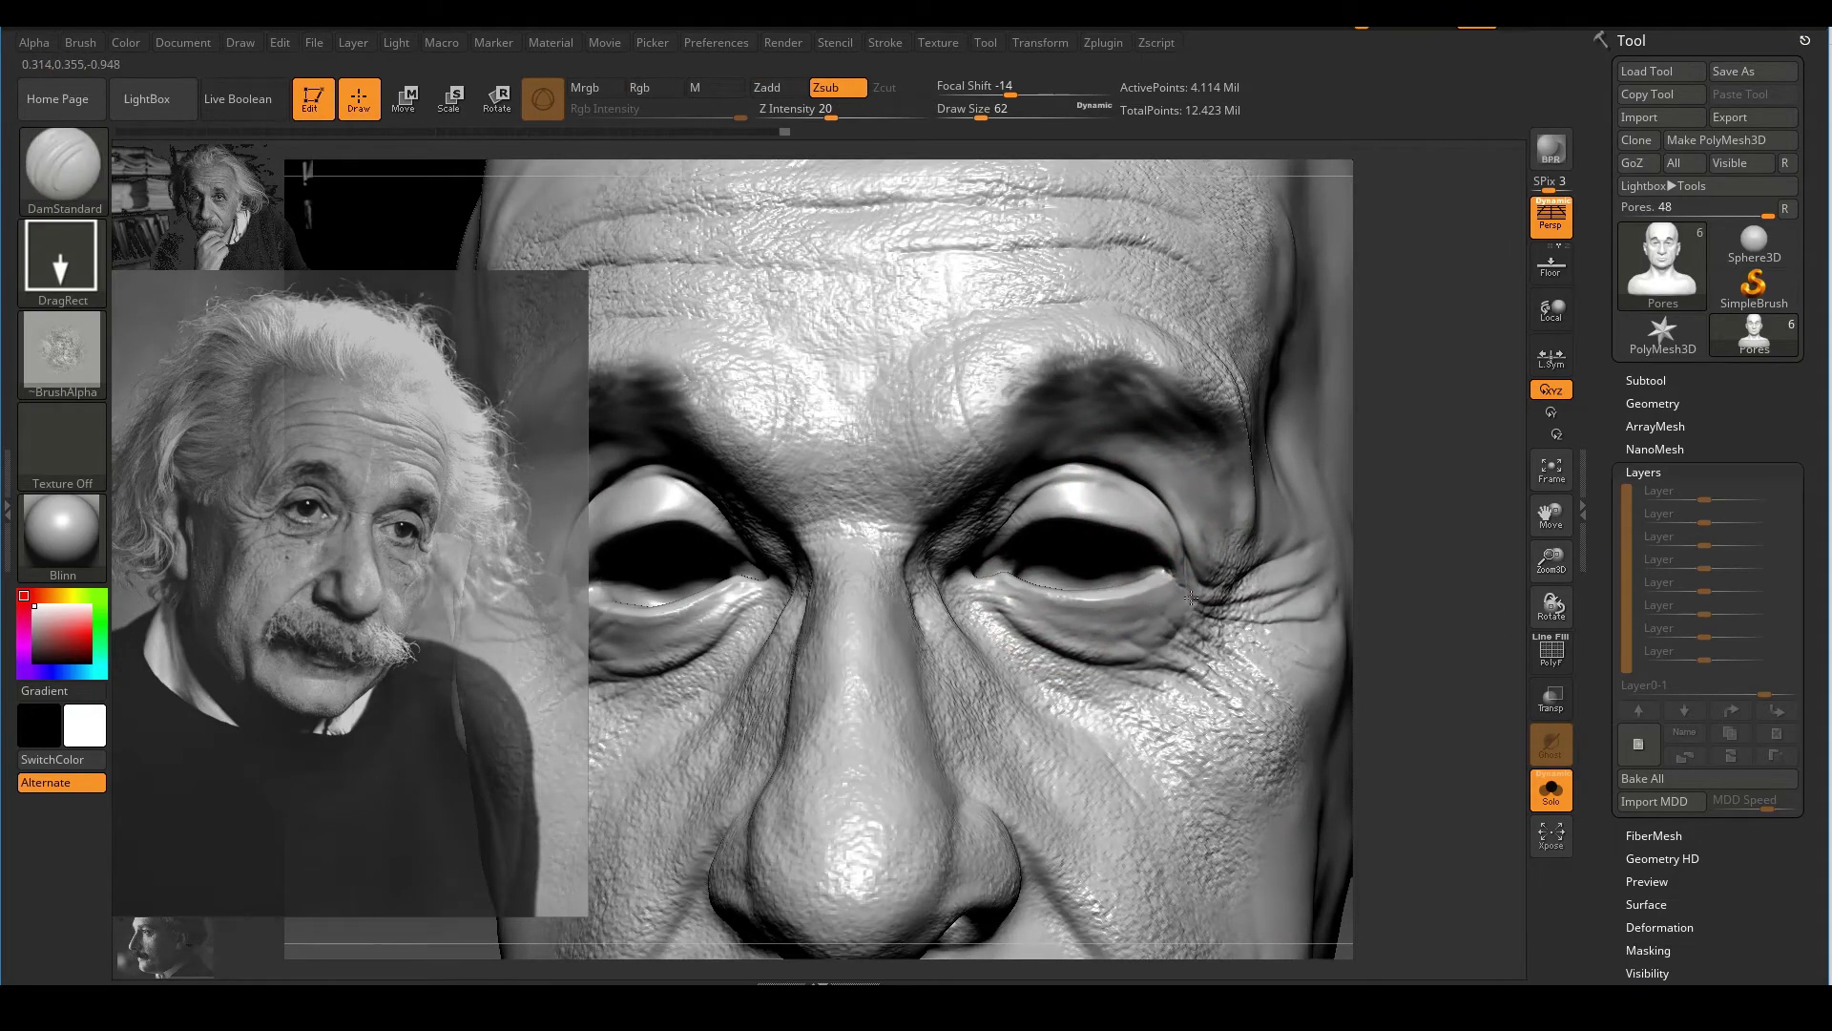
{"action": "left_click_drag", "start_coordinate": [1190, 599], "coordinate": [1191, 600]}
{"action": "mouse_move", "coordinate": [1197, 595]}
{"action": "right_mouse_down", "text": "ctrl"}
{"action": "mouse_move", "coordinate": [1193, 496]}
{"action": "mouse_move", "coordinate": [1080, 512]}
{"action": "mouse_move", "coordinate": [1069, 610]}
{"action": "right_mouse_up", "text": "ctrl"}
{"action": "left_click_drag", "start_coordinate": [897, 625], "coordinate": [951, 631]}
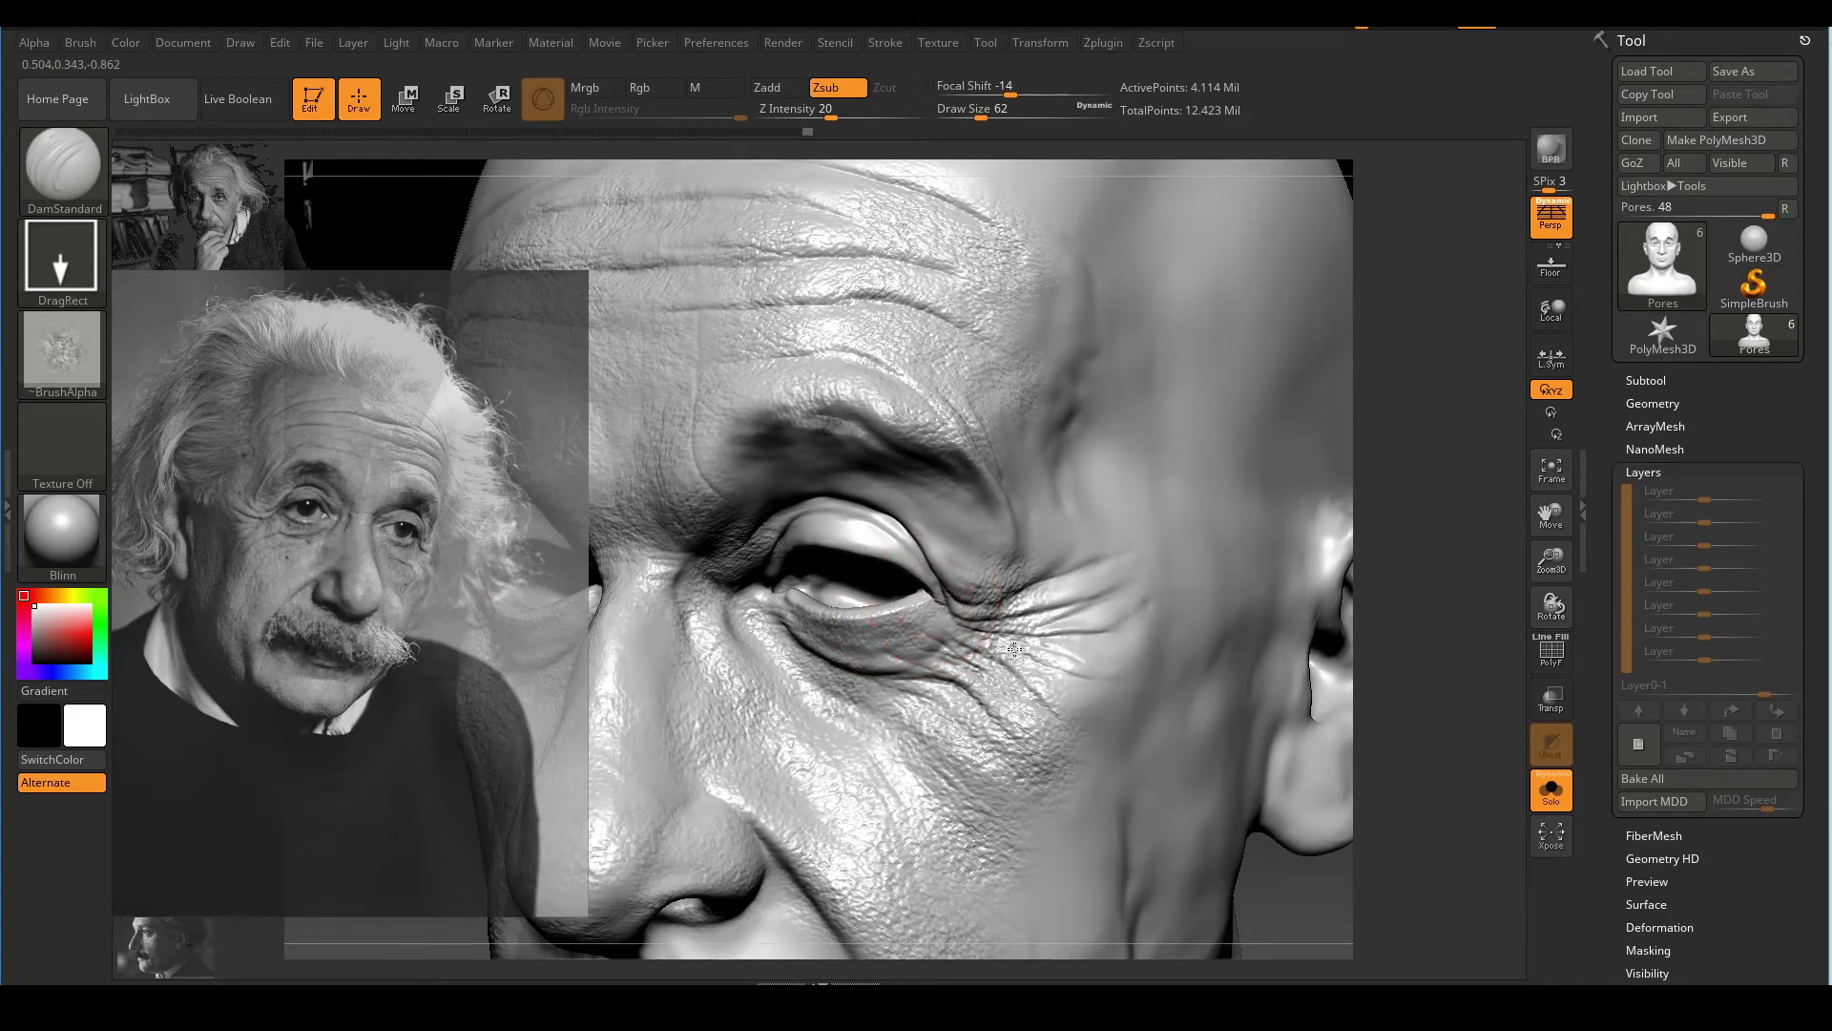
{"action": "mouse_move", "coordinate": [927, 631]}
{"action": "right_mouse_down", "text": "ctrl"}
{"action": "mouse_move", "coordinate": [1248, 420]}
{"action": "mouse_move", "coordinate": [1308, 410]}
{"action": "mouse_move", "coordinate": [1231, 543]}
{"action": "right_mouse_up", "text": "ctrl"}
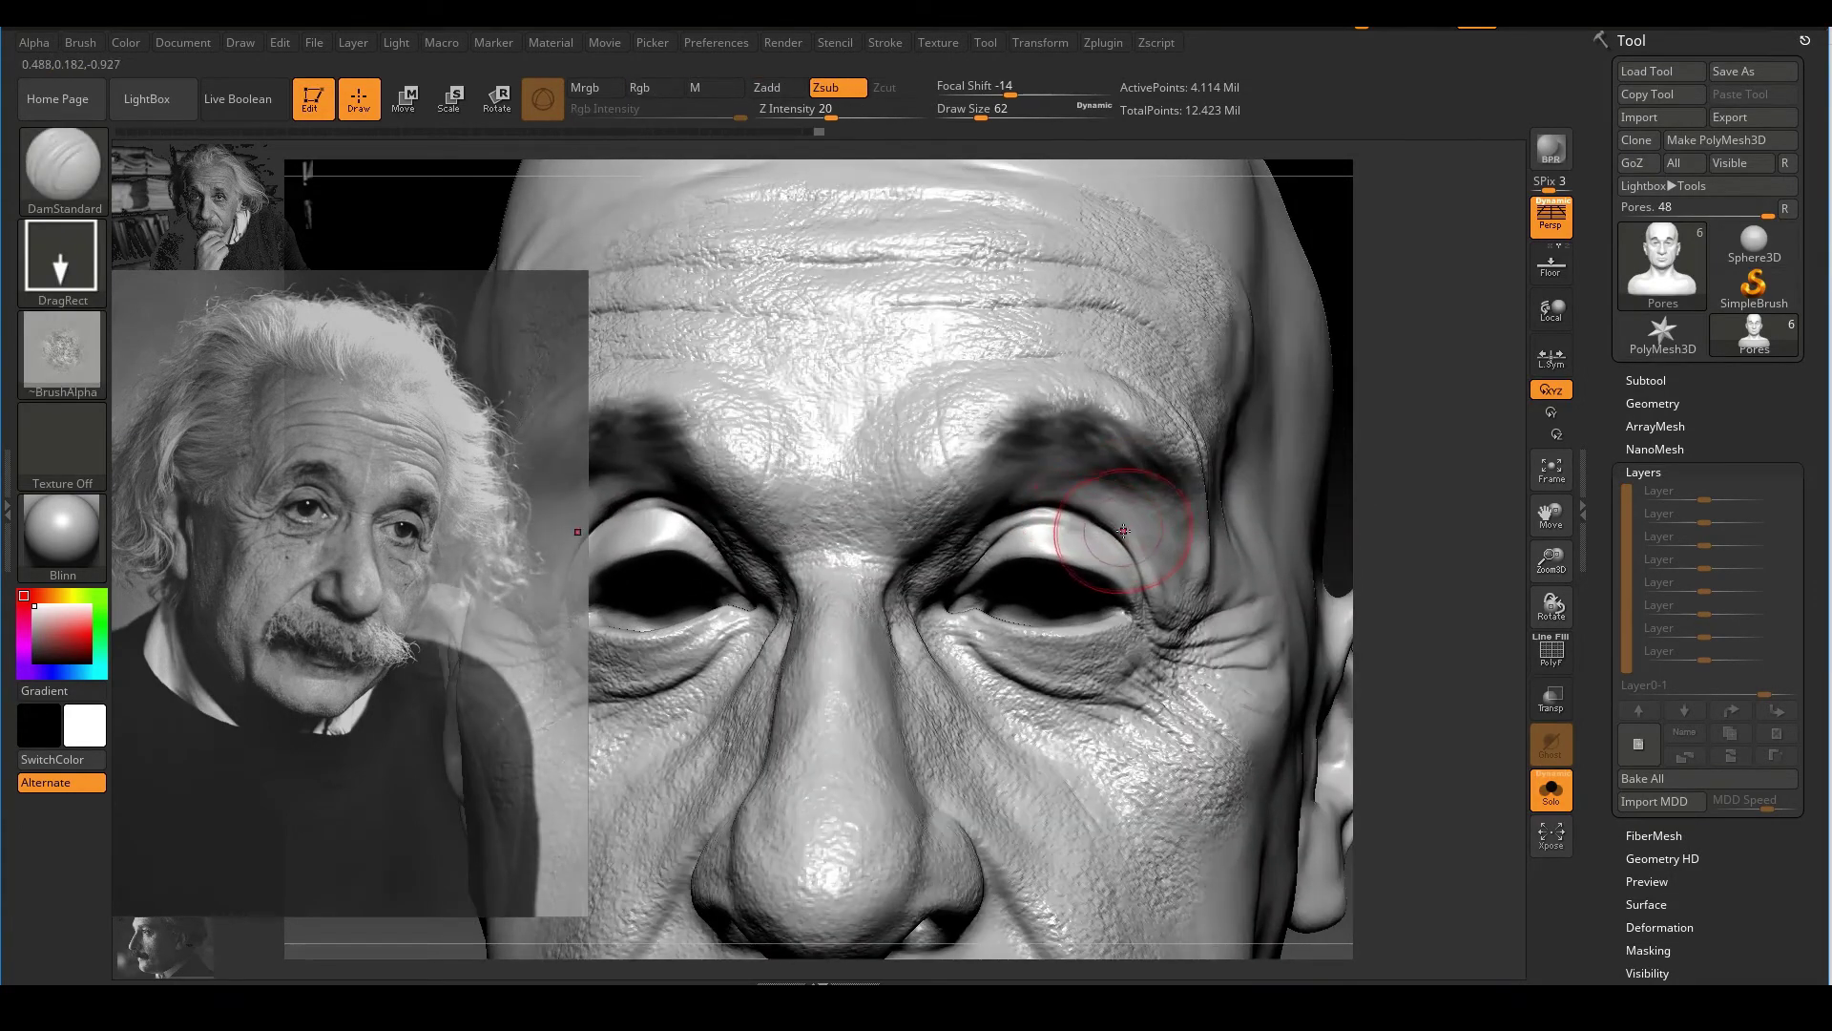
Set the Z Intensity to 14 and stamp pores on the outer part of the upper eyelids
{"action": "key", "text": "u"}
{"action": "mouse_move", "coordinate": [1111, 533]}
{"action": "left_mouse_down"}
{"action": "mouse_move", "coordinate": [1152, 545]}
{"action": "mouse_move", "coordinate": [1114, 594]}
{"action": "left_mouse_up"}
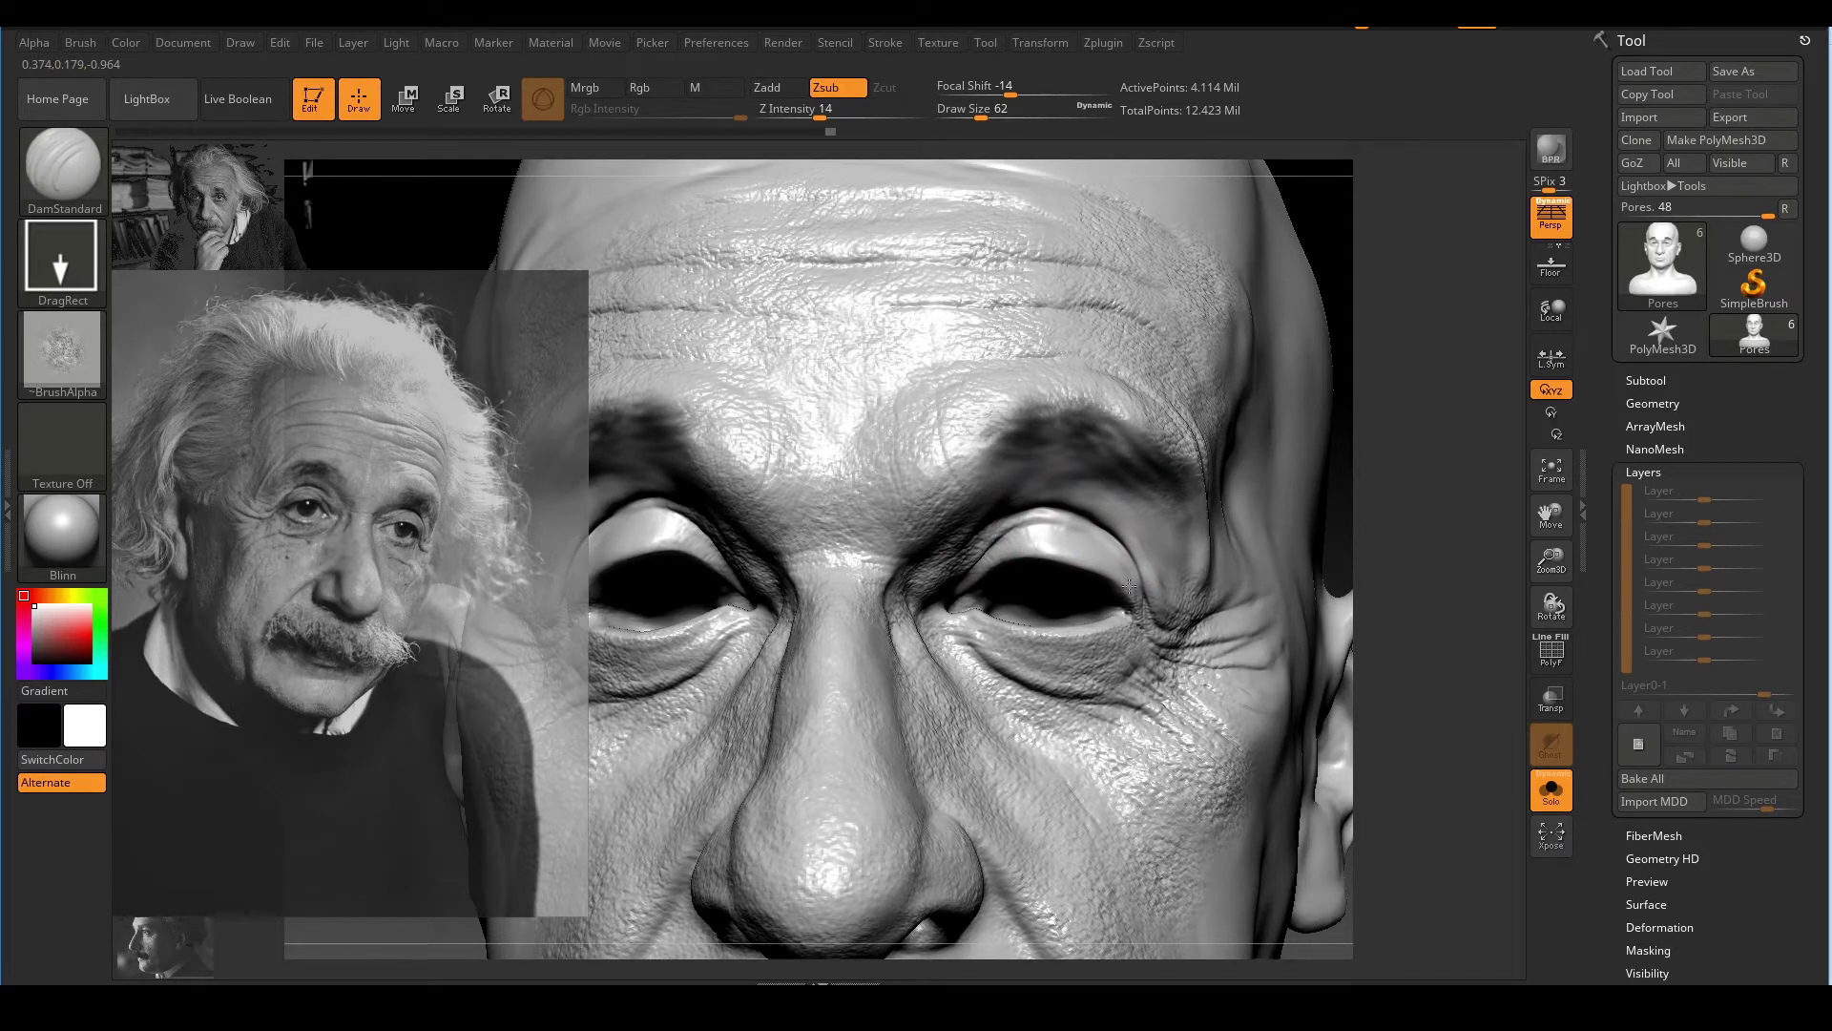
{"action": "left_click_drag", "start_coordinate": [1378, 591], "coordinate": [1290, 602]}
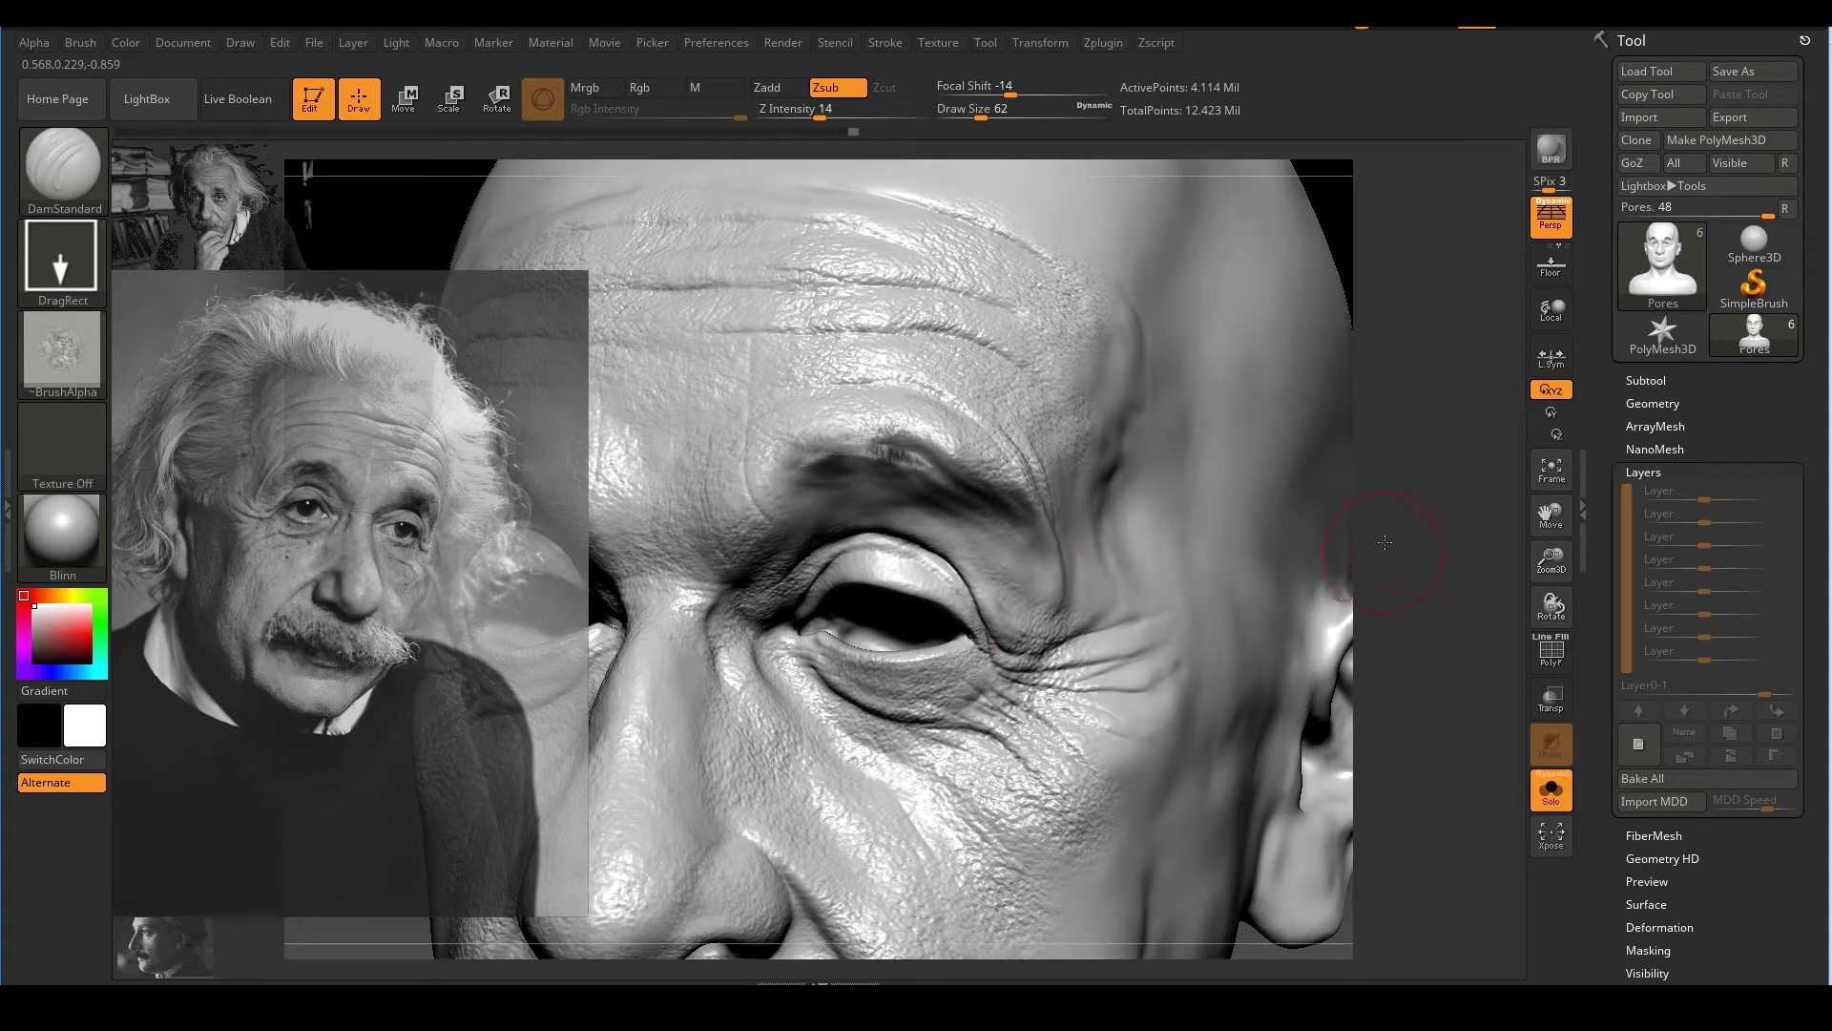
{"action": "left_click_drag", "start_coordinate": [1384, 542], "coordinate": [1011, 501]}
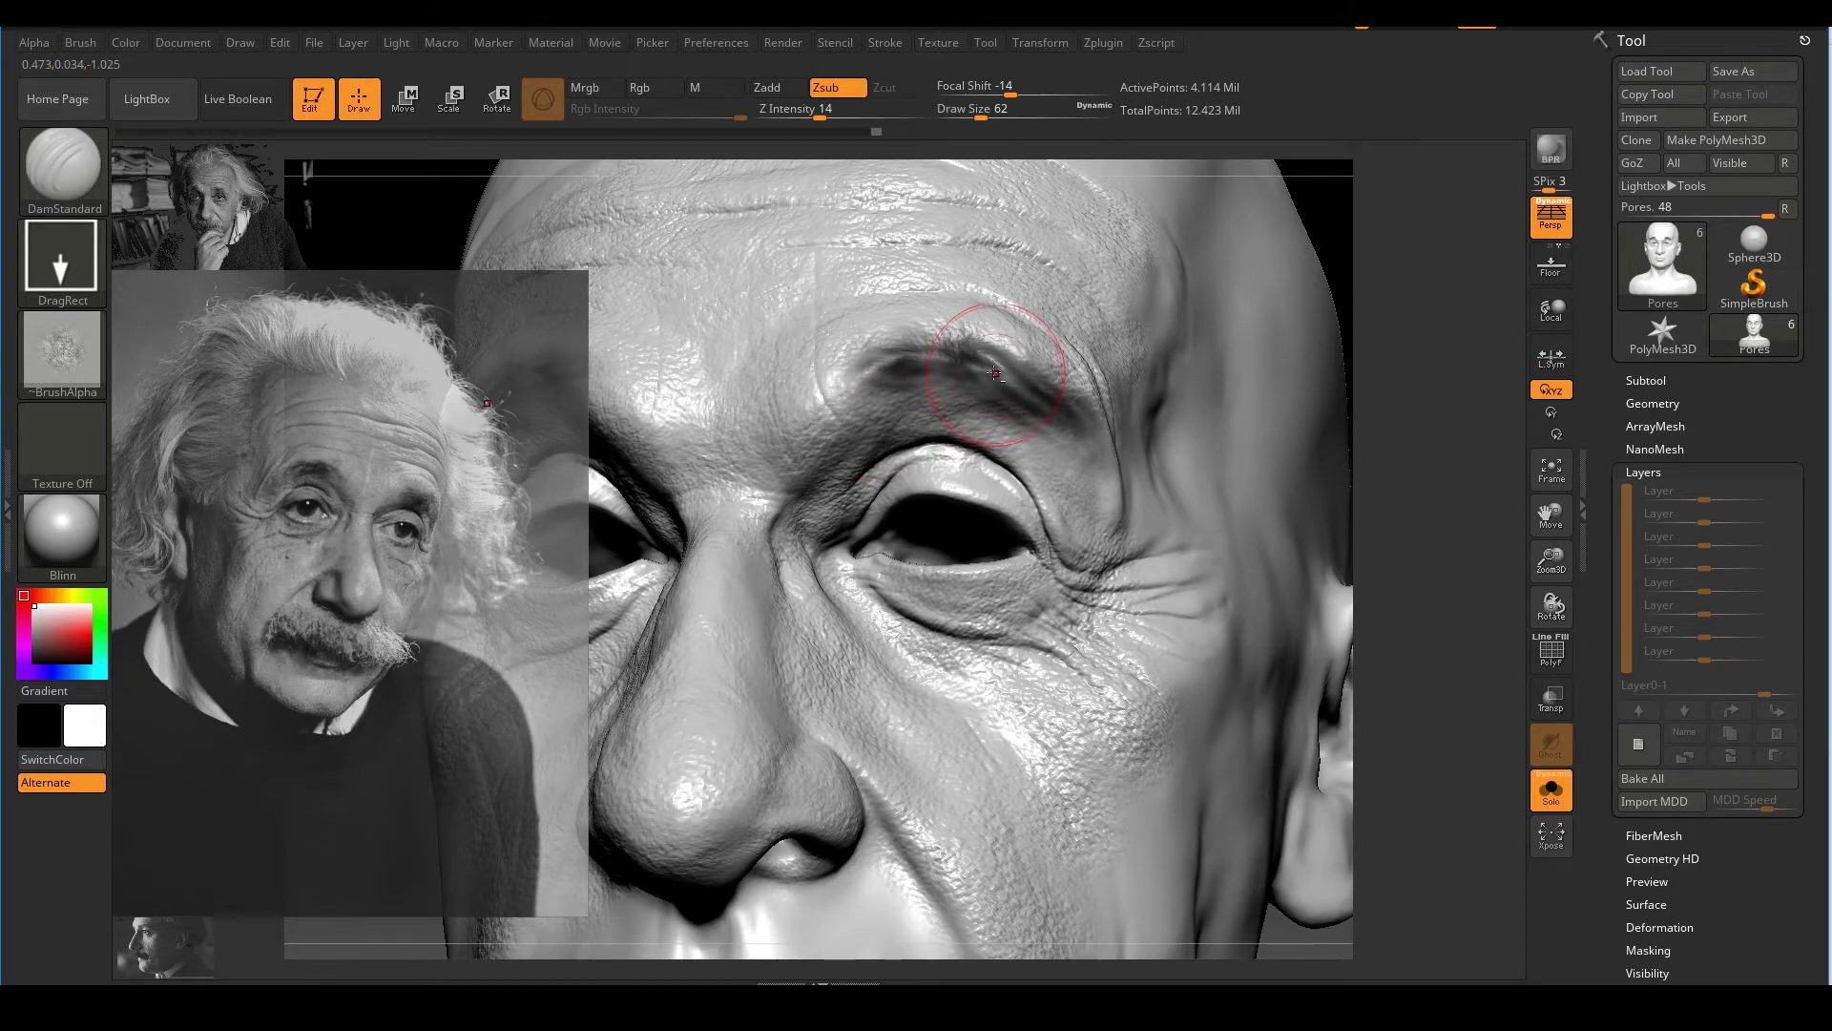
Stamp pores over the eyebrows and the skin beneath their outer ends
{"action": "left_click_drag", "start_coordinate": [988, 368], "coordinate": [1076, 419]}
{"action": "left_click_drag", "start_coordinate": [921, 362], "coordinate": [928, 374]}
{"action": "left_click_drag", "start_coordinate": [1061, 433], "coordinate": [1081, 450]}
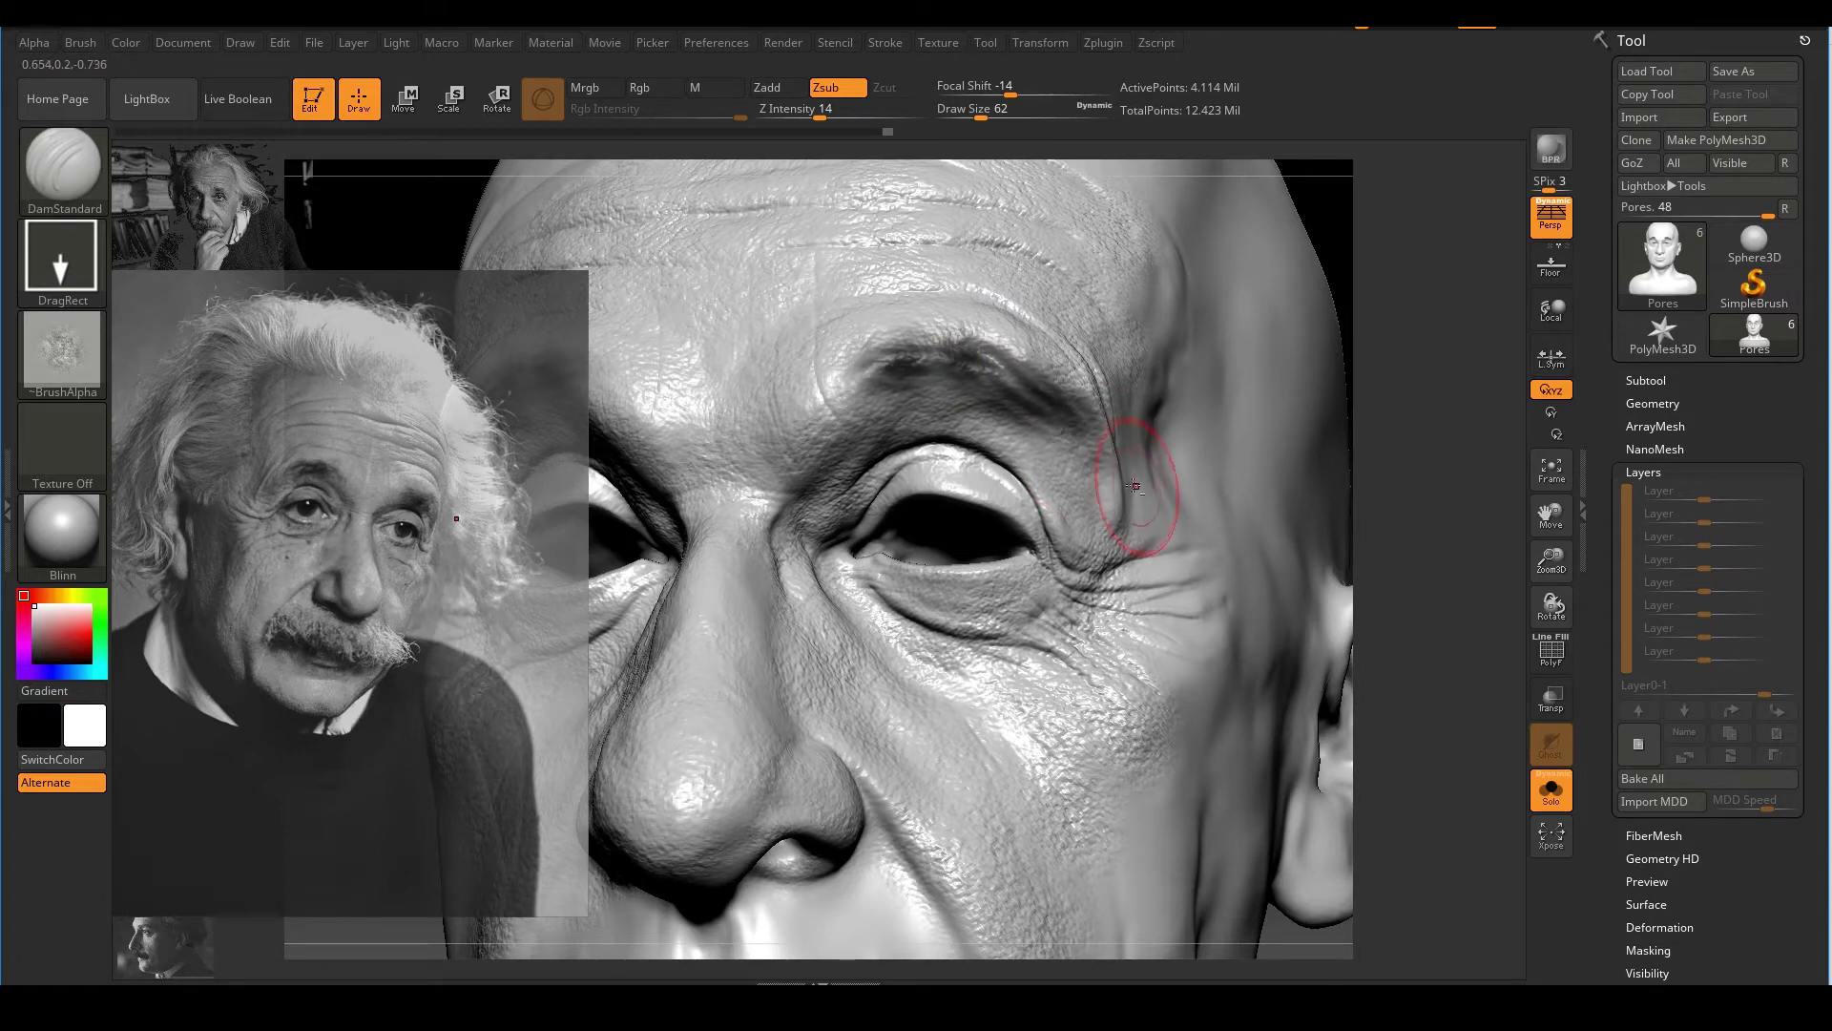
{"action": "mouse_move", "coordinate": [1285, 564]}
{"action": "right_mouse_down", "text": "ctrl"}
{"action": "mouse_move", "coordinate": [1235, 470]}
{"action": "mouse_move", "coordinate": [1304, 413]}
{"action": "mouse_move", "coordinate": [1302, 448]}
{"action": "mouse_move", "coordinate": [1329, 401]}
{"action": "mouse_move", "coordinate": [1289, 426]}
{"action": "right_mouse_up", "text": "ctrl"}
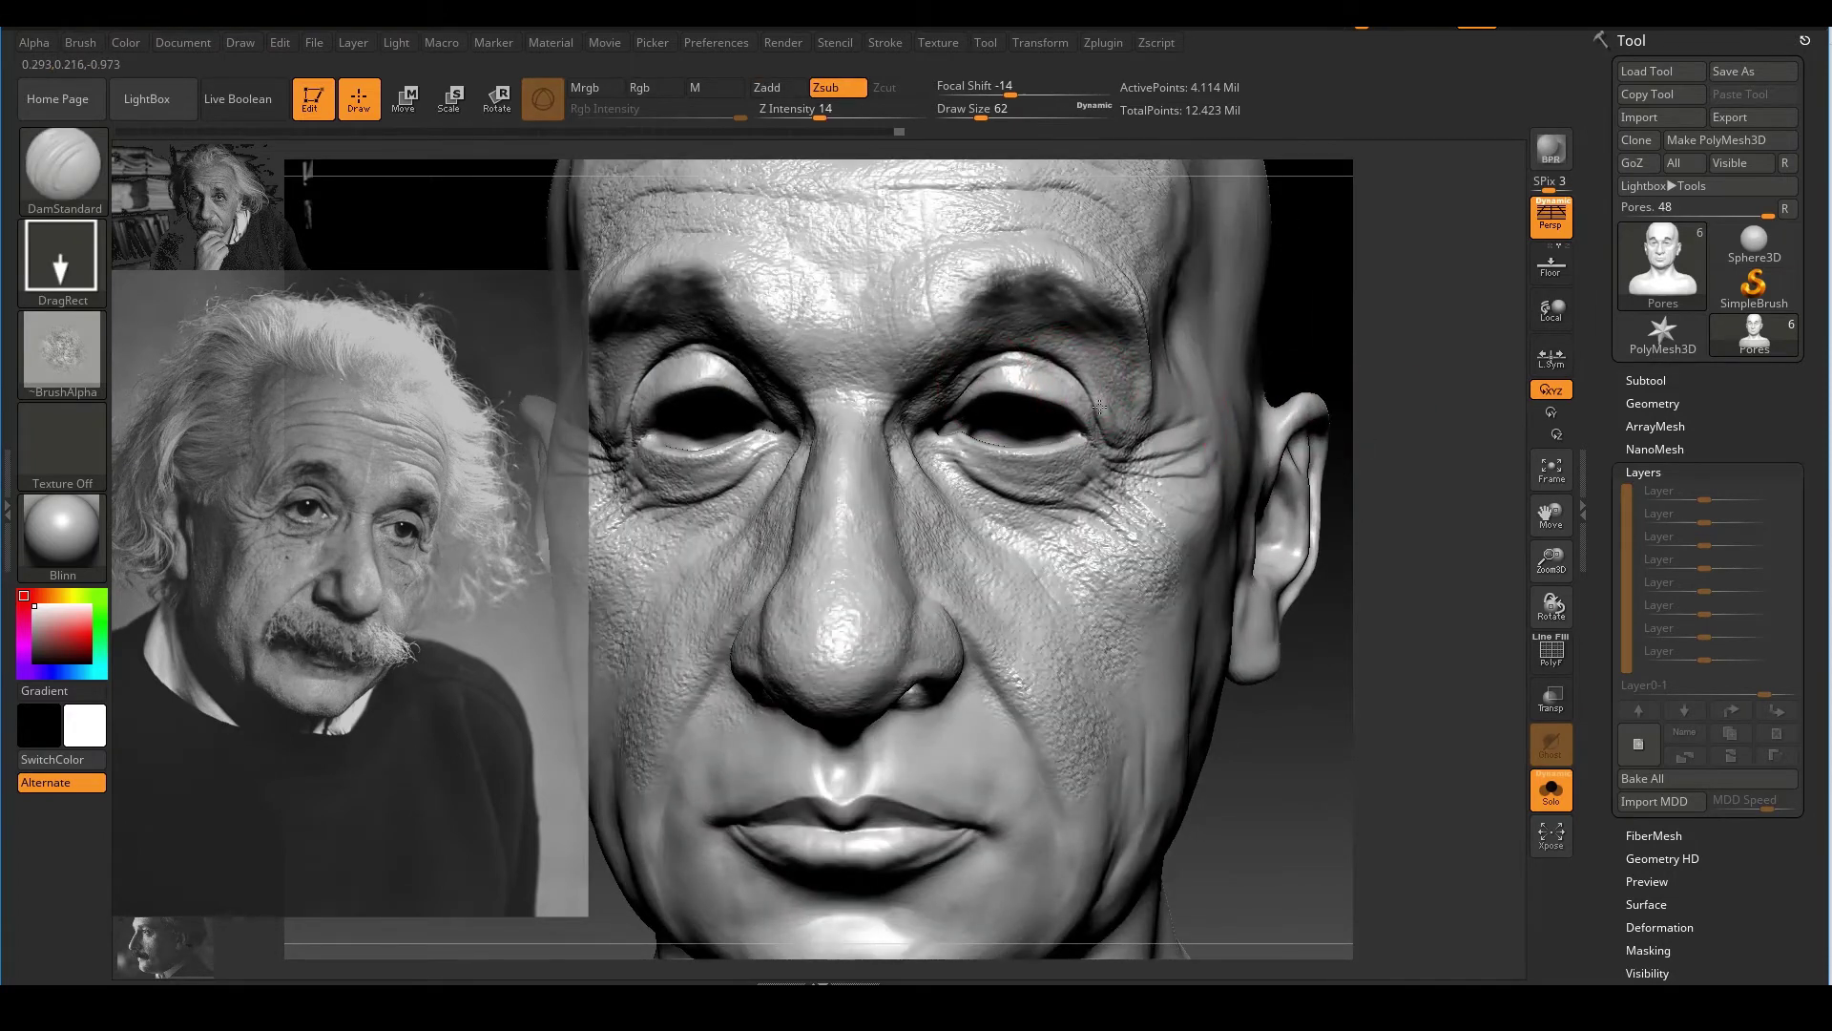
Set the Z Intensity to 18 and stamp pores on the wrinkles at the outer eye corners
{"action": "key", "text": "u"}
{"action": "left_click_drag", "start_coordinate": [1114, 451], "coordinate": [1122, 451]}
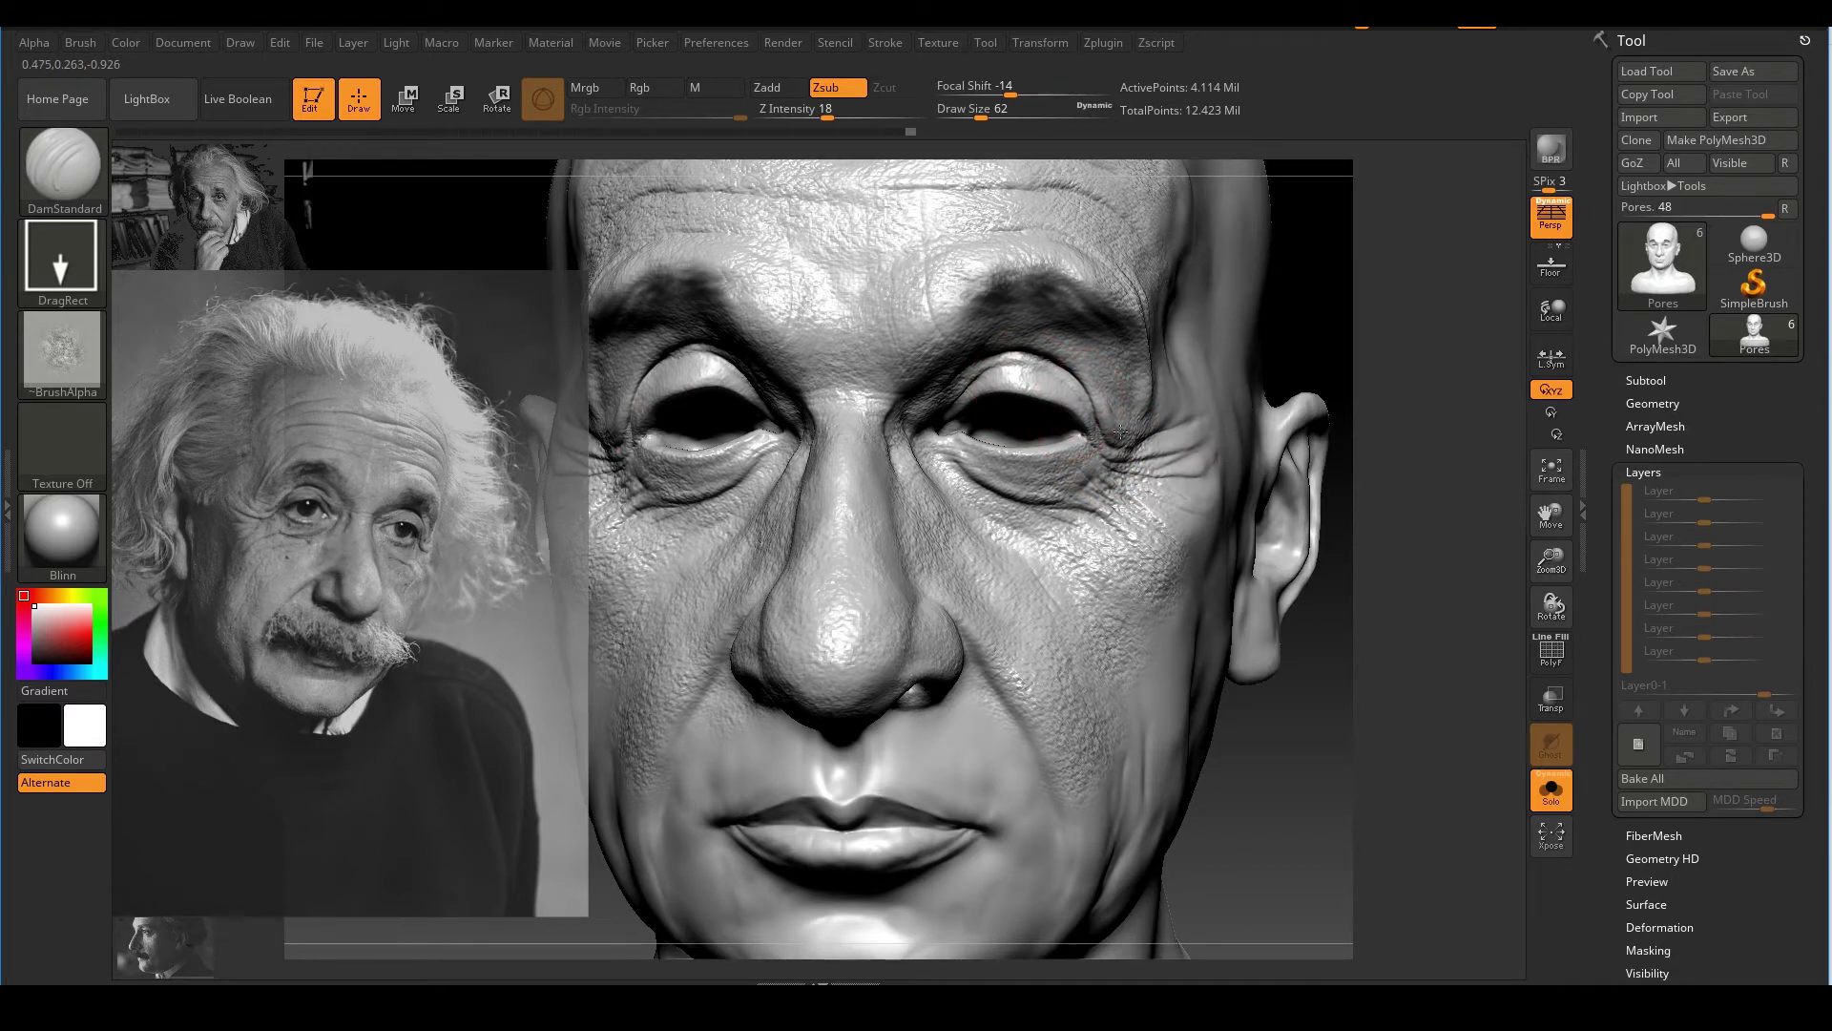
{"action": "mouse_move", "coordinate": [1250, 483]}
{"action": "right_mouse_down", "text": "ctrl"}
{"action": "mouse_move", "coordinate": [1301, 511]}
{"action": "mouse_move", "coordinate": [1250, 520]}
{"action": "mouse_move", "coordinate": [1263, 491]}
{"action": "mouse_move", "coordinate": [1313, 590]}
{"action": "right_mouse_up", "text": "ctrl"}
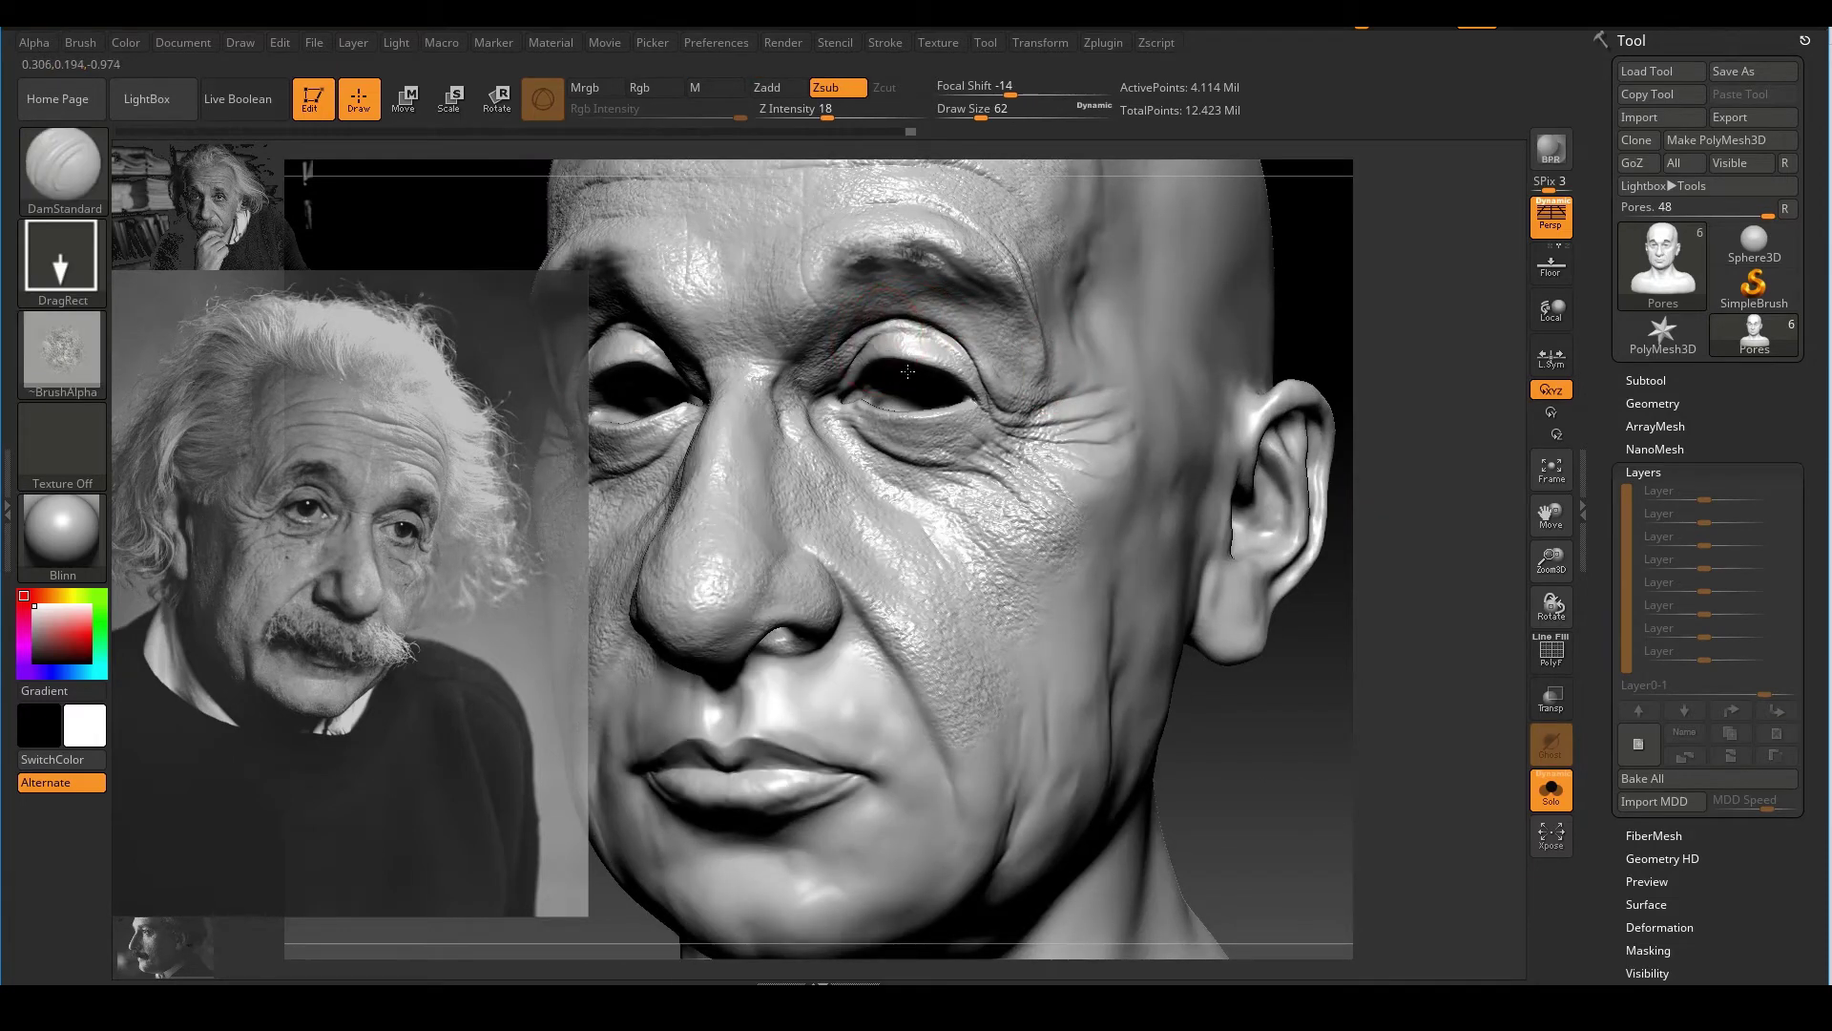
{"action": "left_click_drag", "start_coordinate": [1076, 417], "coordinate": [1127, 440]}
{"action": "right_click_drag", "start_coordinate": [1127, 427], "coordinate": [1033, 303]}
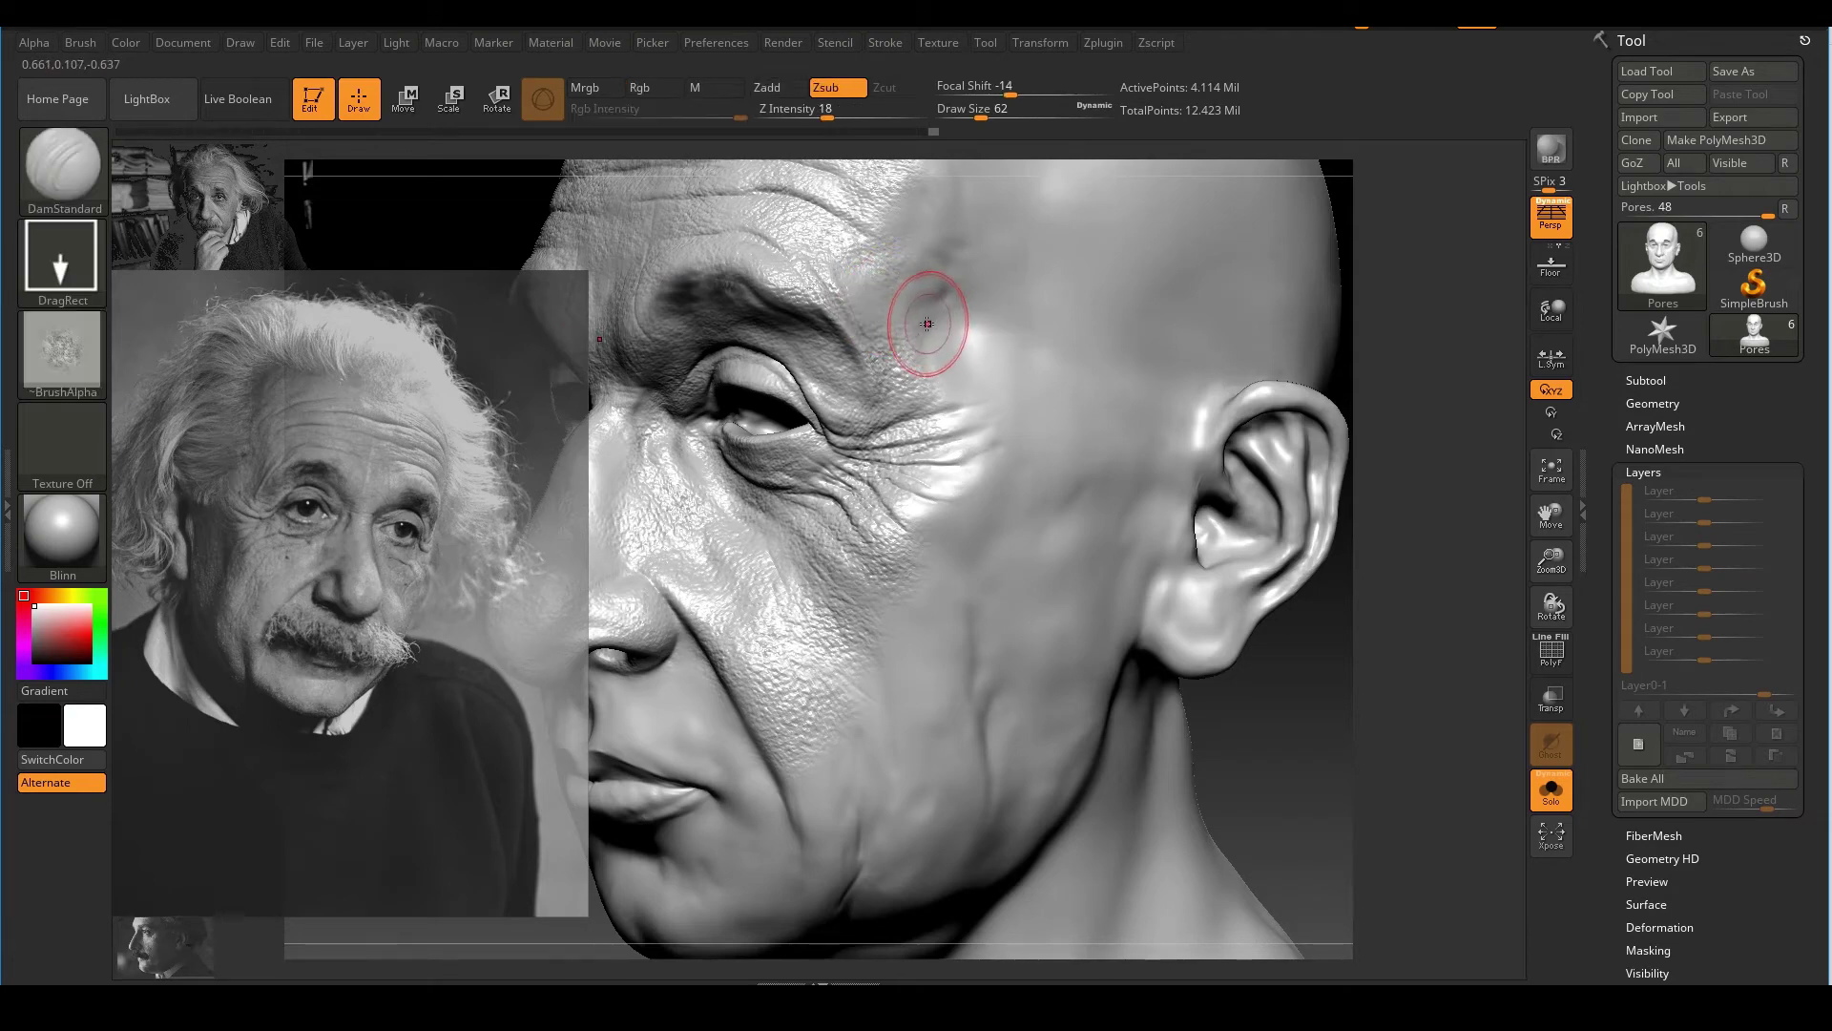
Stamp pores on the temple at Z Intensity 12 and on the cheek at Z Intensity 11
{"action": "key", "text": "u"}
{"action": "left_click_drag", "start_coordinate": [927, 324], "coordinate": [978, 313]}
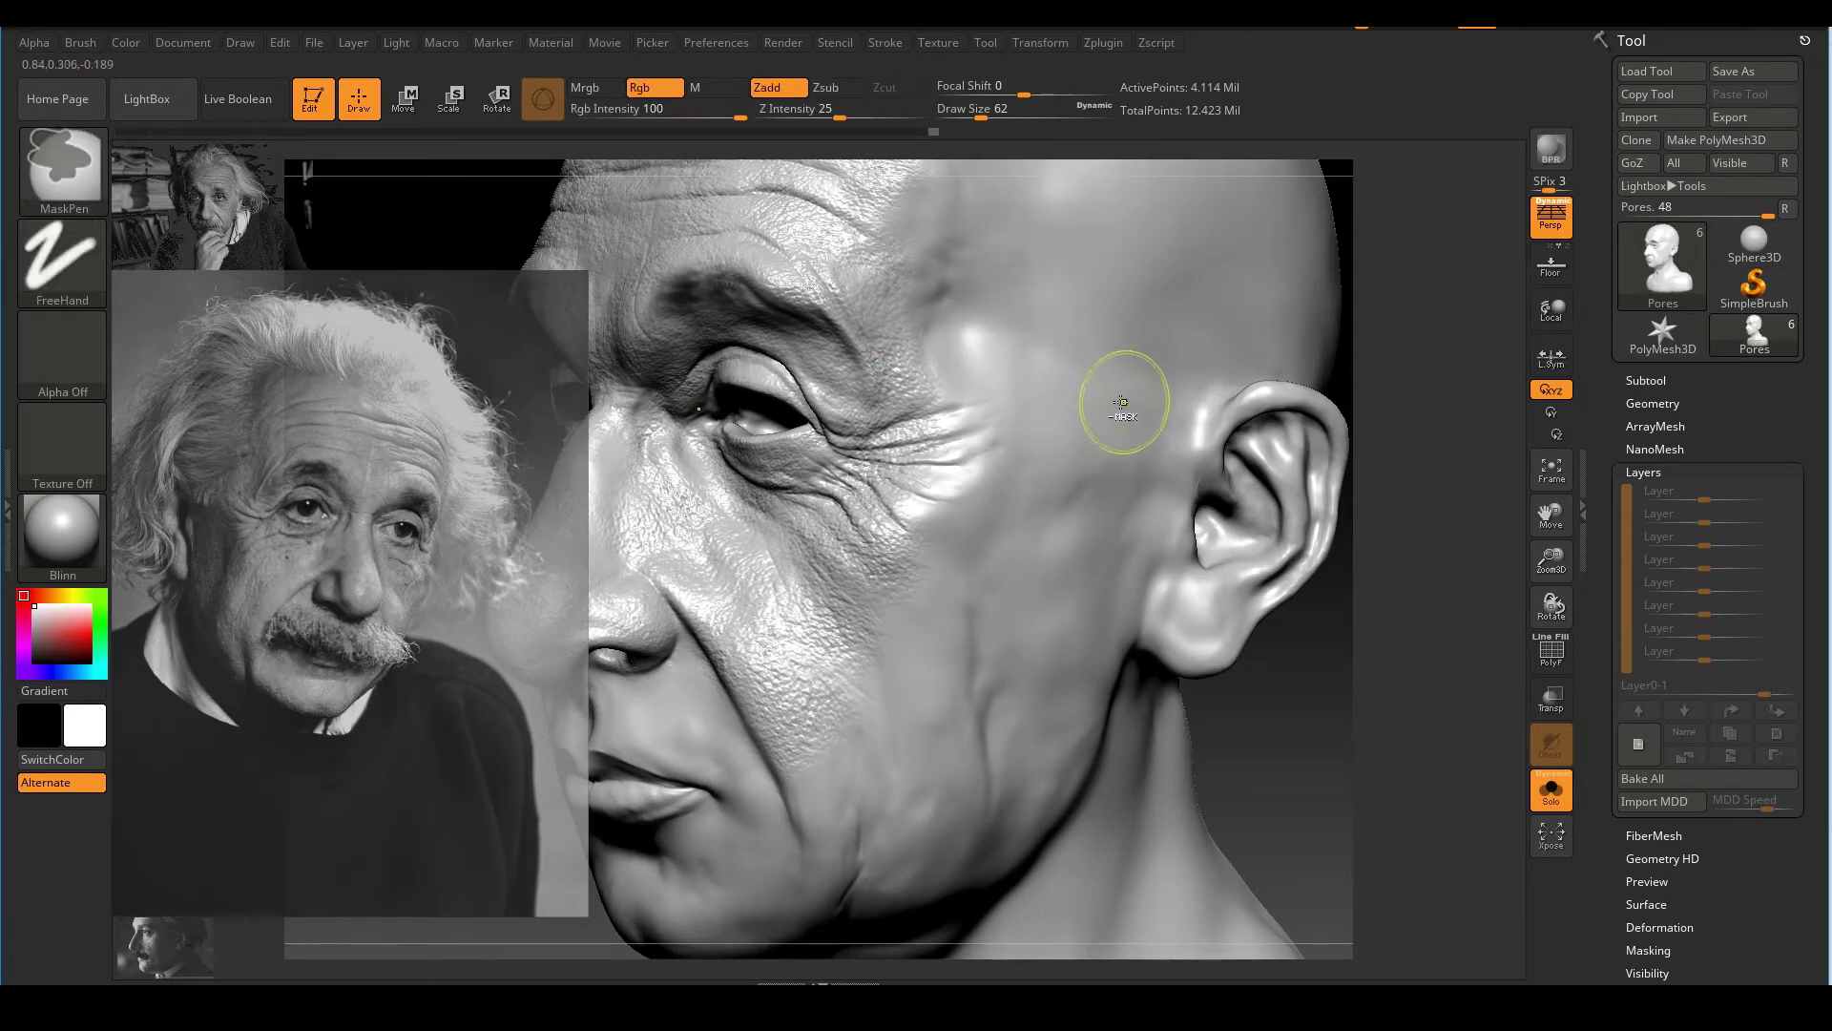
{"action": "mouse_move", "coordinate": [1364, 429]}
{"action": "left_mouse_down", "text": "alt"}
{"action": "mouse_move", "coordinate": [1308, 470]}
{"action": "mouse_move", "coordinate": [1345, 495]}
{"action": "mouse_move", "coordinate": [1273, 467]}
{"action": "left_mouse_up", "text": "alt"}
{"action": "mouse_move", "coordinate": [1274, 466]}
{"action": "right_mouse_down", "text": "ctrl"}
{"action": "mouse_move", "coordinate": [1227, 485]}
{"action": "mouse_move", "coordinate": [1283, 401]}
{"action": "mouse_move", "coordinate": [1231, 482]}
{"action": "right_mouse_up", "text": "ctrl"}
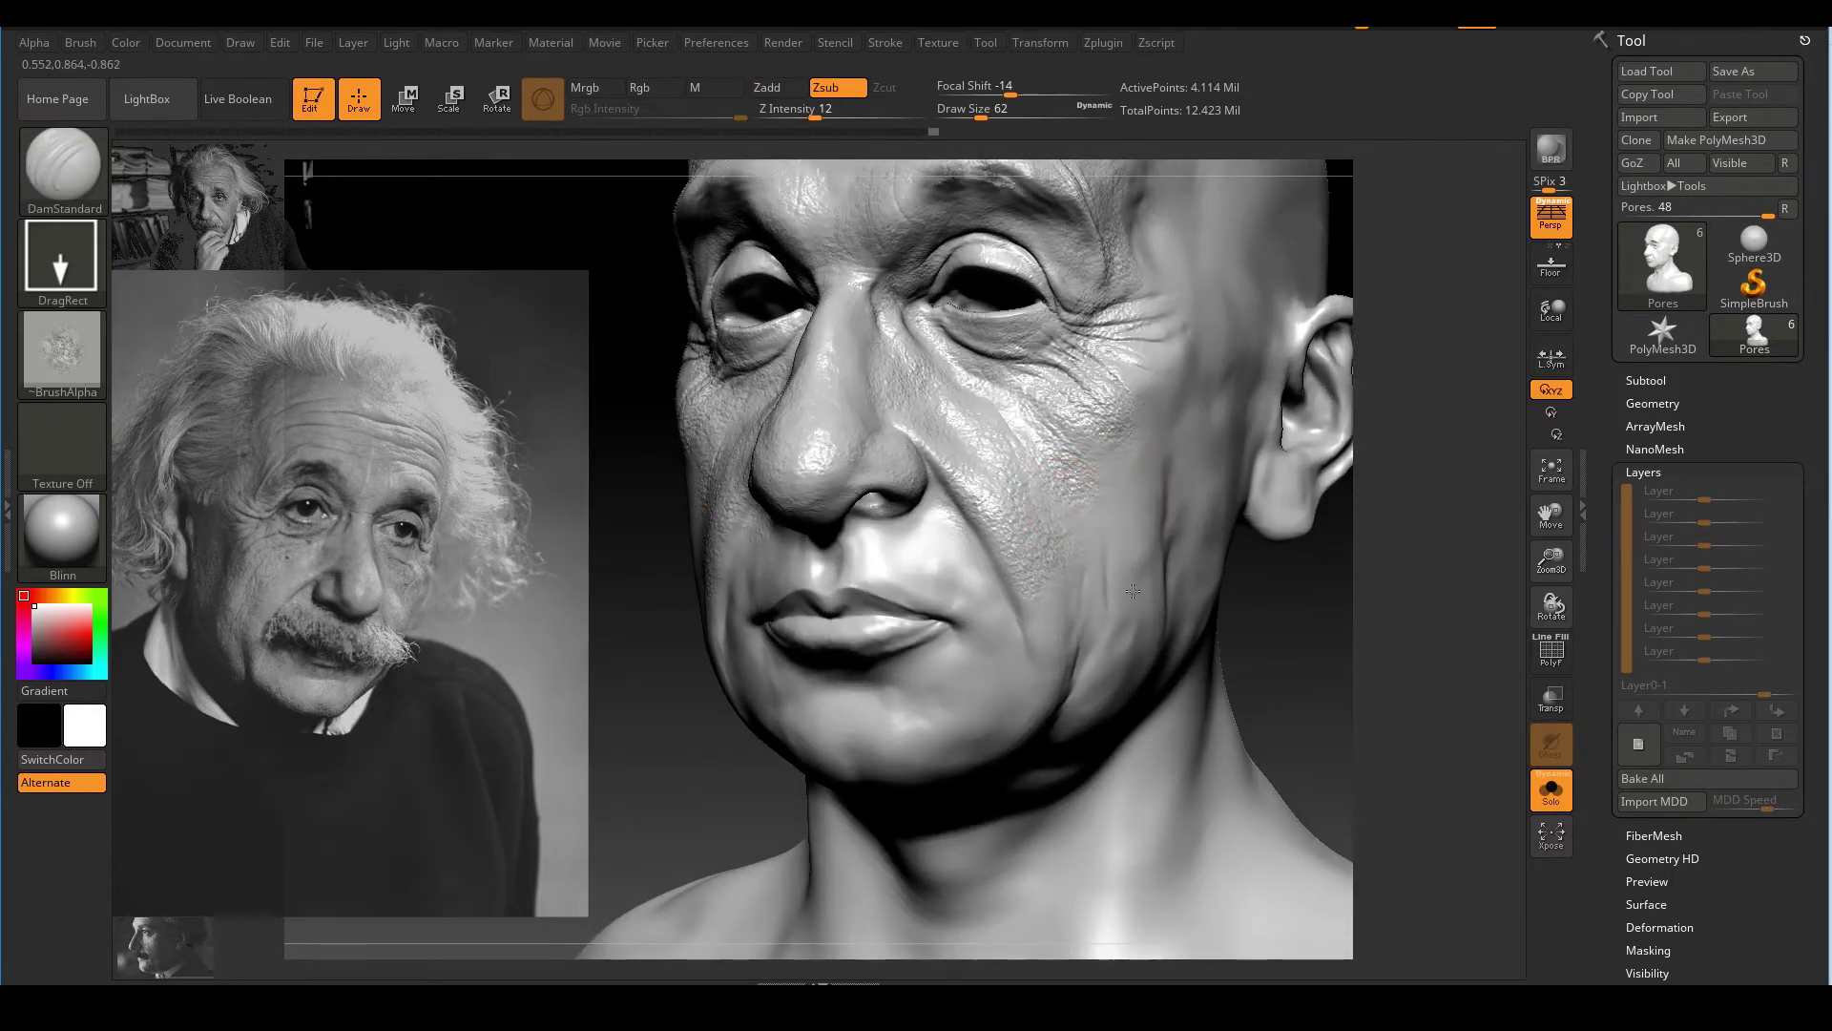
{"action": "key", "text": "u"}
{"action": "left_click", "coordinate": [1045, 566]}
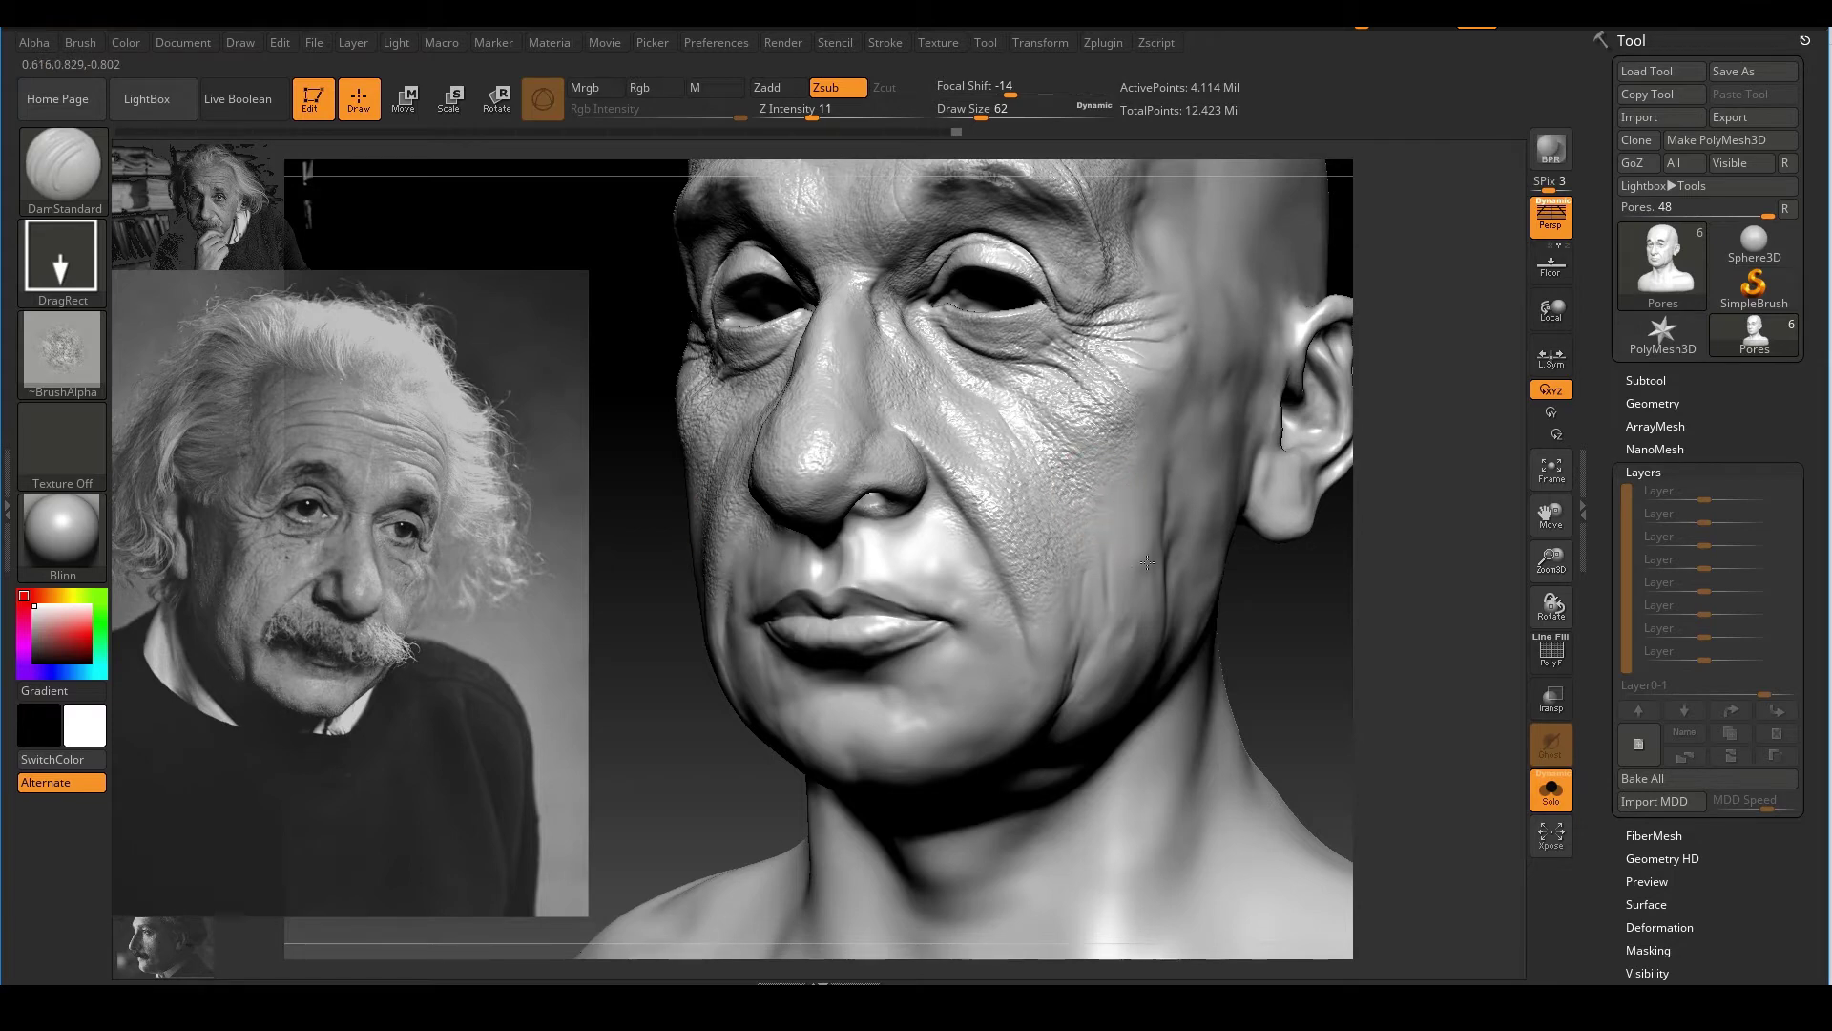
Set the Draw Size to 49 and stamp pores above the upper lip and beside the mouth corners
{"action": "mouse_move", "coordinate": [1338, 627]}
{"action": "left_mouse_down"}
{"action": "mouse_move", "coordinate": [1372, 622]}
{"action": "mouse_move", "coordinate": [1288, 548]}
{"action": "left_mouse_up"}
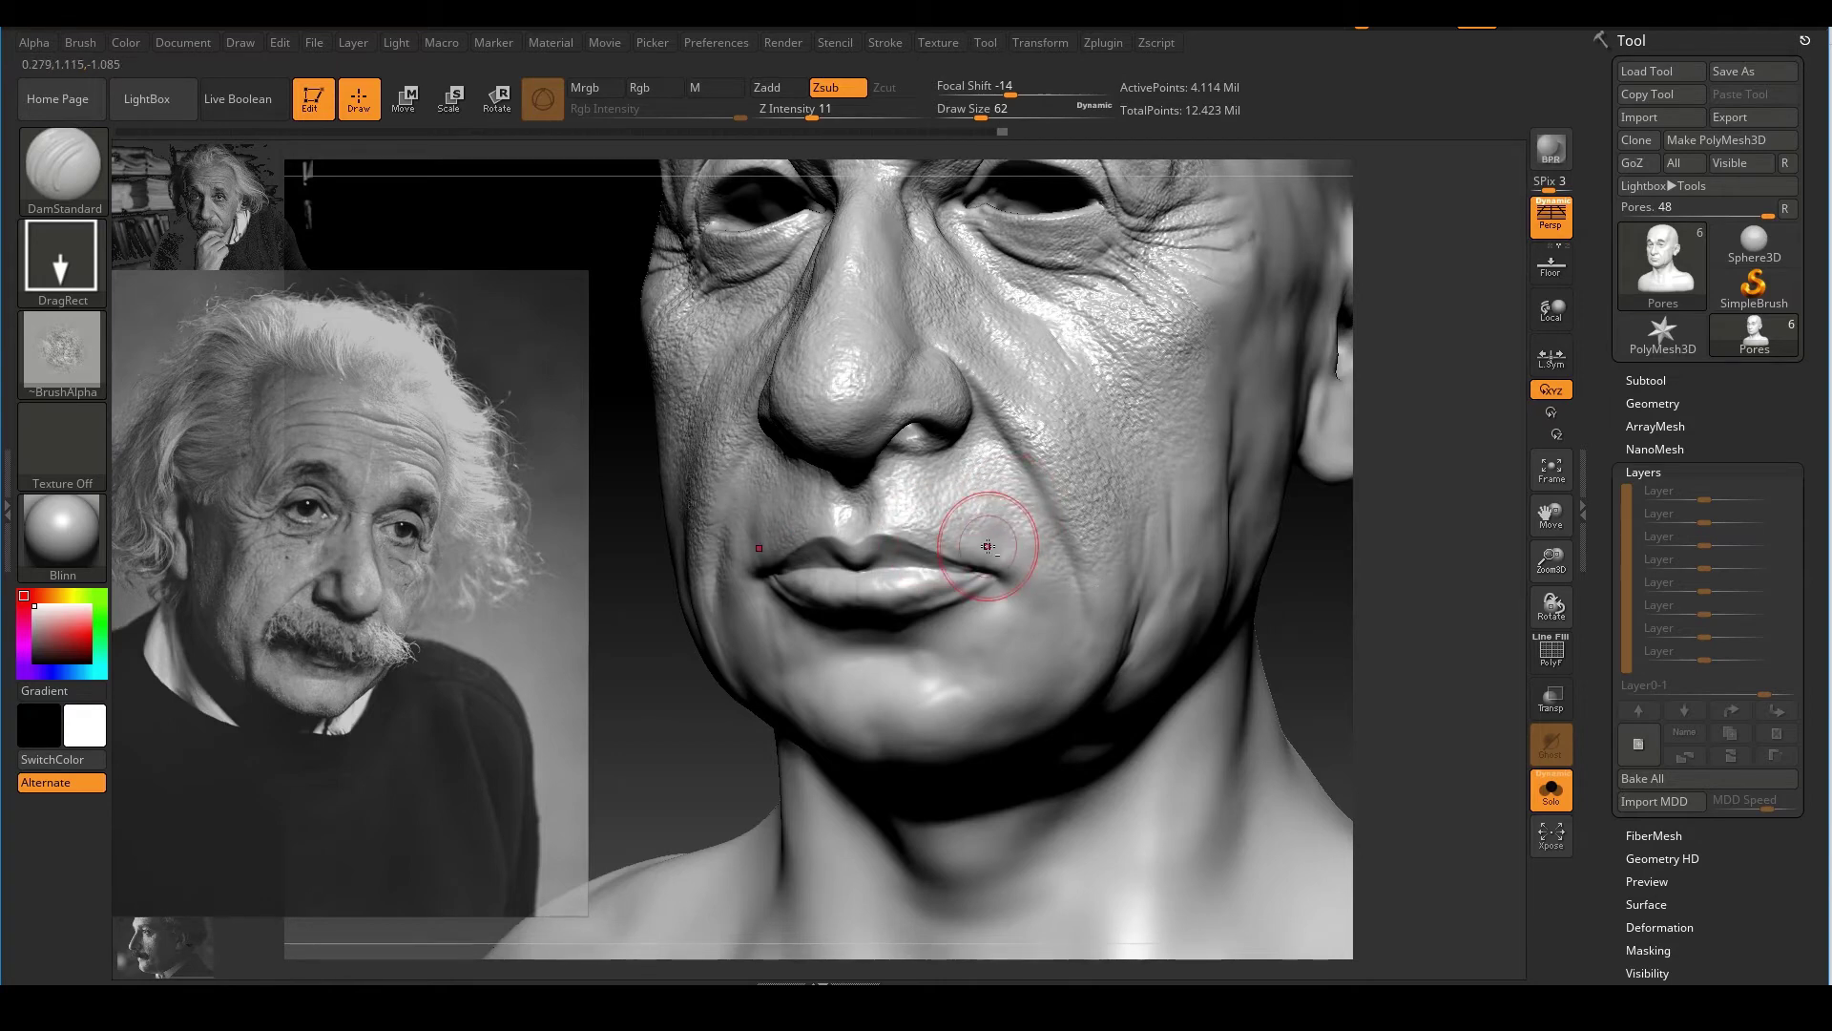
{"action": "left_click_drag", "start_coordinate": [1377, 624], "coordinate": [1384, 668]}
{"action": "key", "text": "s"}
{"action": "left_click_drag", "start_coordinate": [981, 598], "coordinate": [976, 597]}
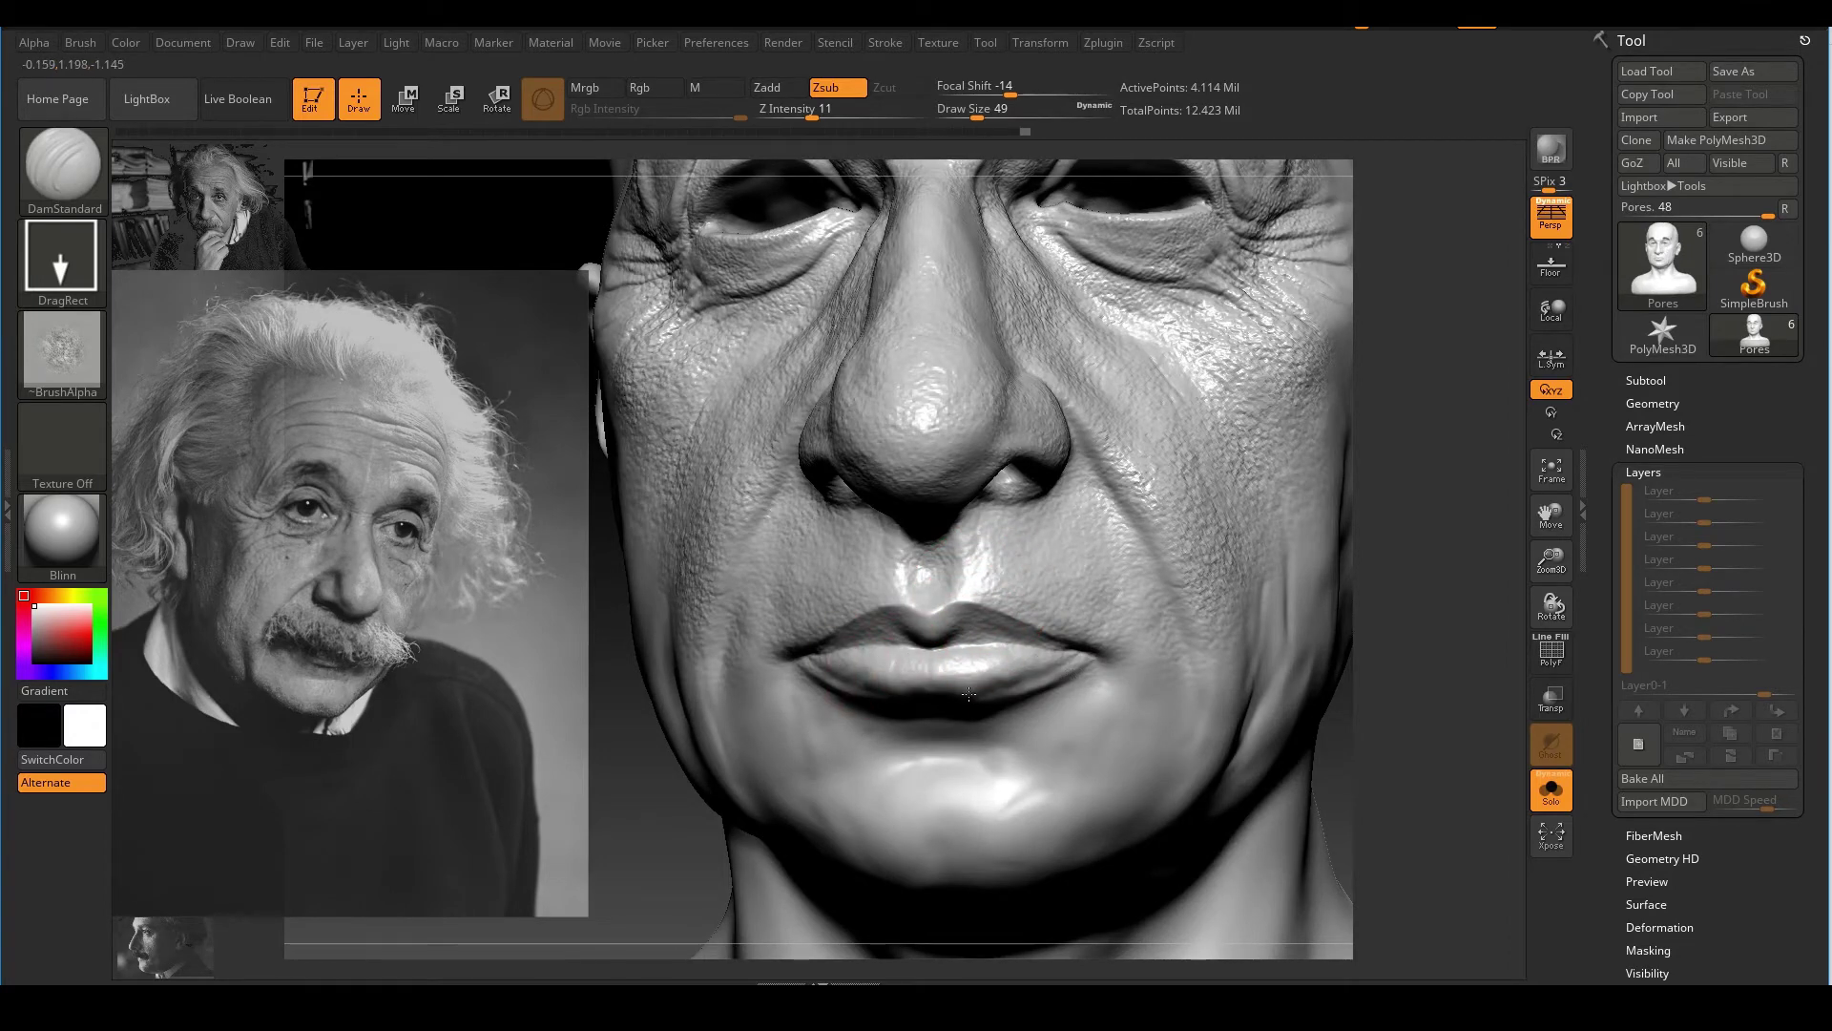
{"action": "mouse_move", "coordinate": [1264, 572]}
{"action": "right_mouse_down", "text": "ctrl"}
{"action": "mouse_move", "coordinate": [1276, 506]}
{"action": "mouse_move", "coordinate": [1314, 542]}
{"action": "mouse_move", "coordinate": [1297, 575]}
{"action": "right_mouse_up", "text": "ctrl"}
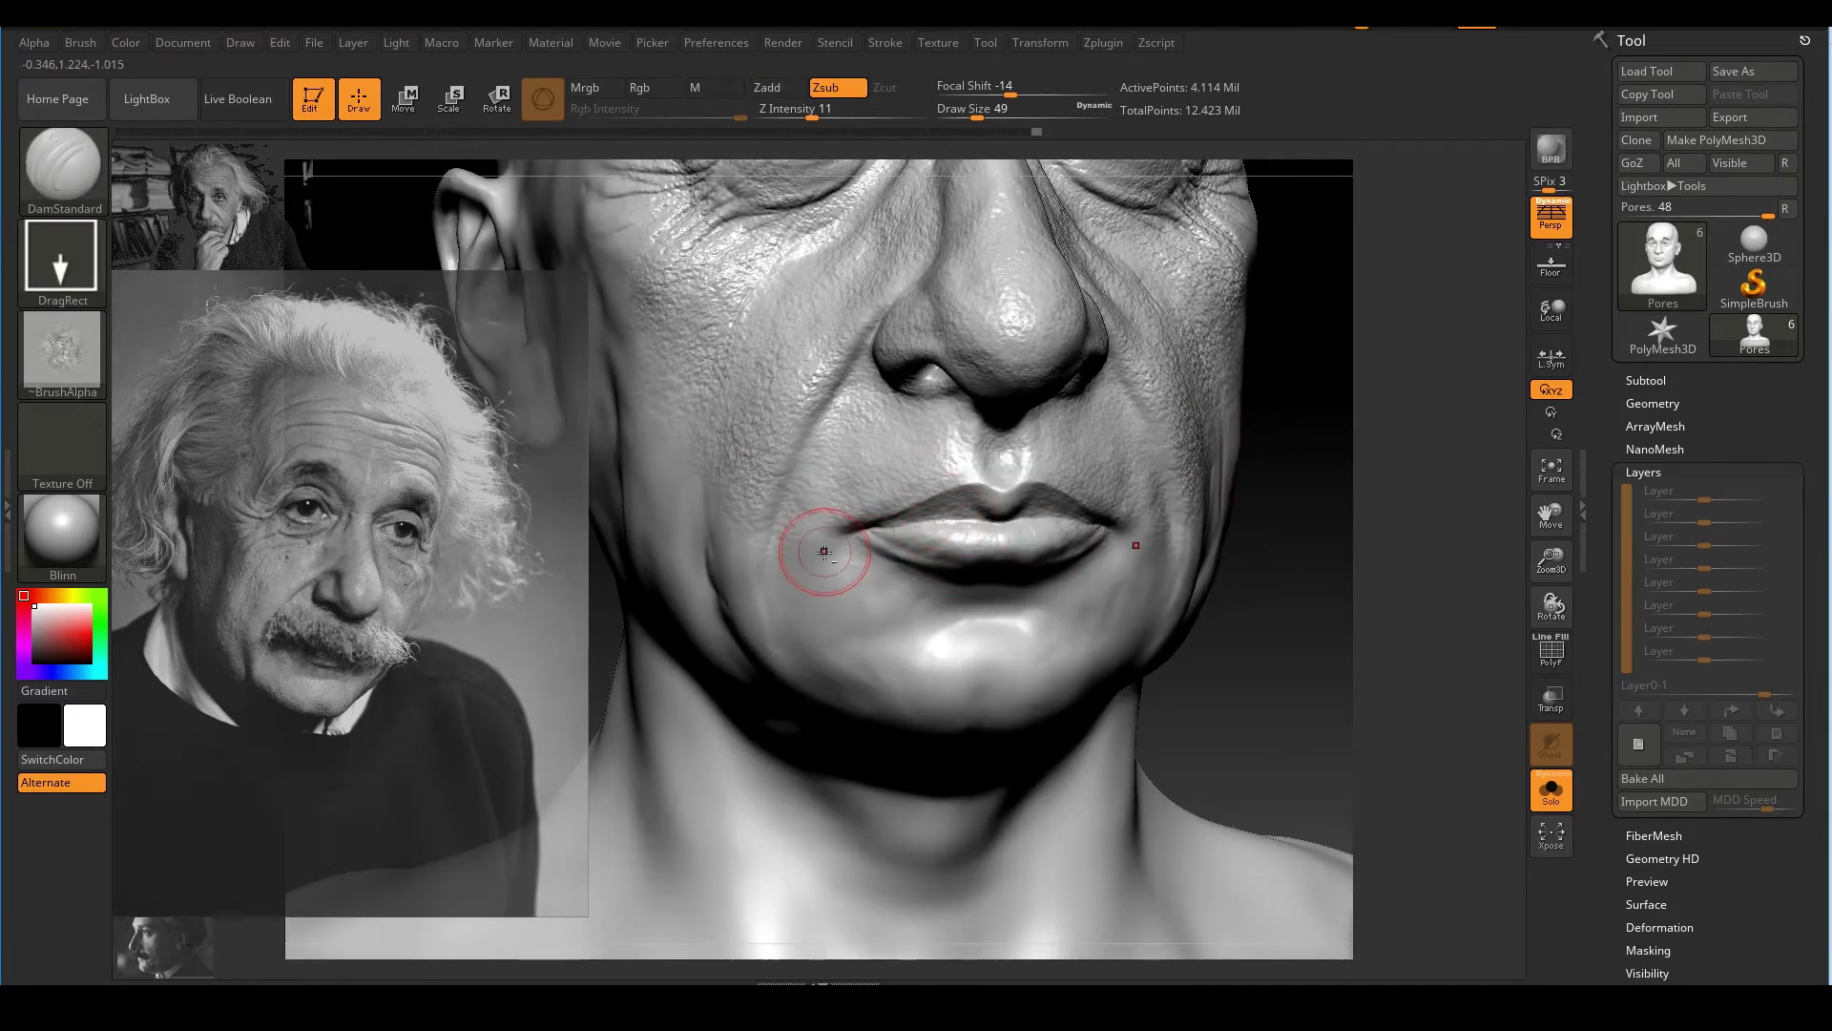
{"action": "mouse_move", "coordinate": [1027, 611]}
{"action": "right_mouse_down", "text": "ctrl"}
{"action": "mouse_move", "coordinate": [1012, 549]}
{"action": "mouse_move", "coordinate": [975, 573]}
{"action": "mouse_move", "coordinate": [950, 668]}
{"action": "right_mouse_up", "text": "ctrl"}
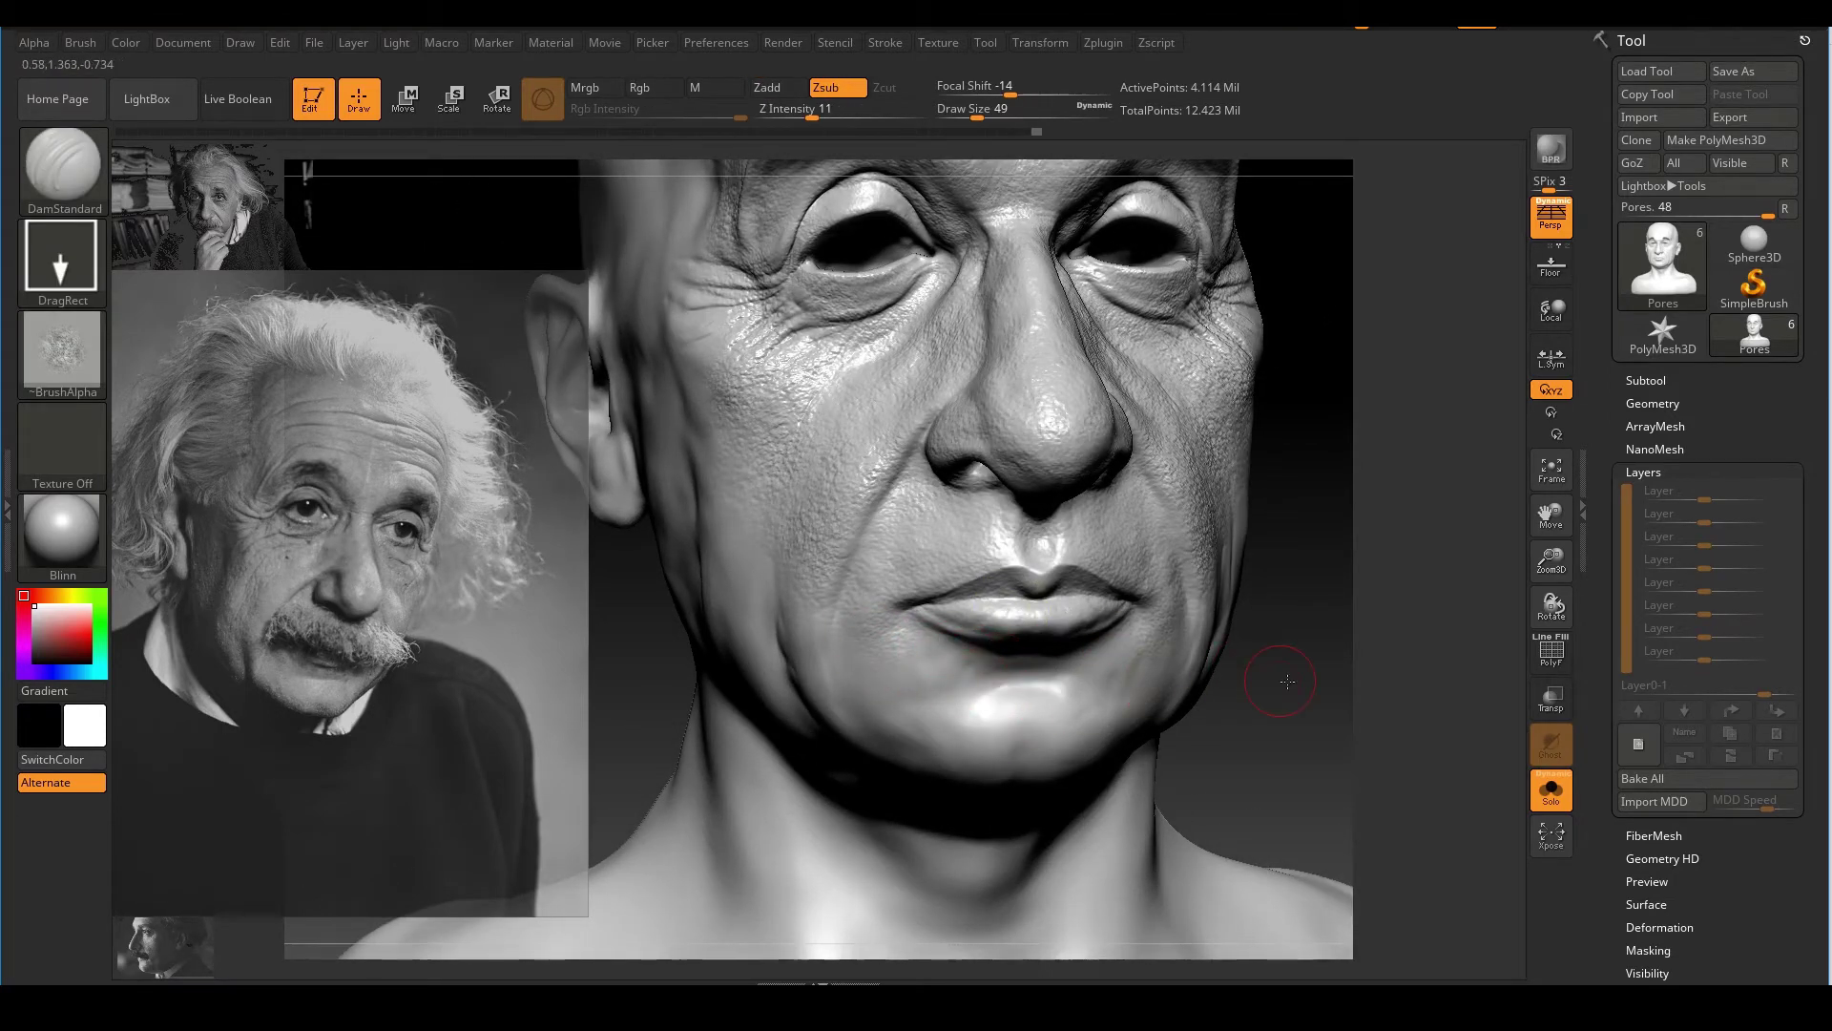
{"action": "mouse_move", "coordinate": [1296, 678]}
{"action": "right_mouse_down"}
{"action": "mouse_move", "coordinate": [1389, 658]}
{"action": "mouse_move", "coordinate": [1307, 650]}
{"action": "right_mouse_up"}
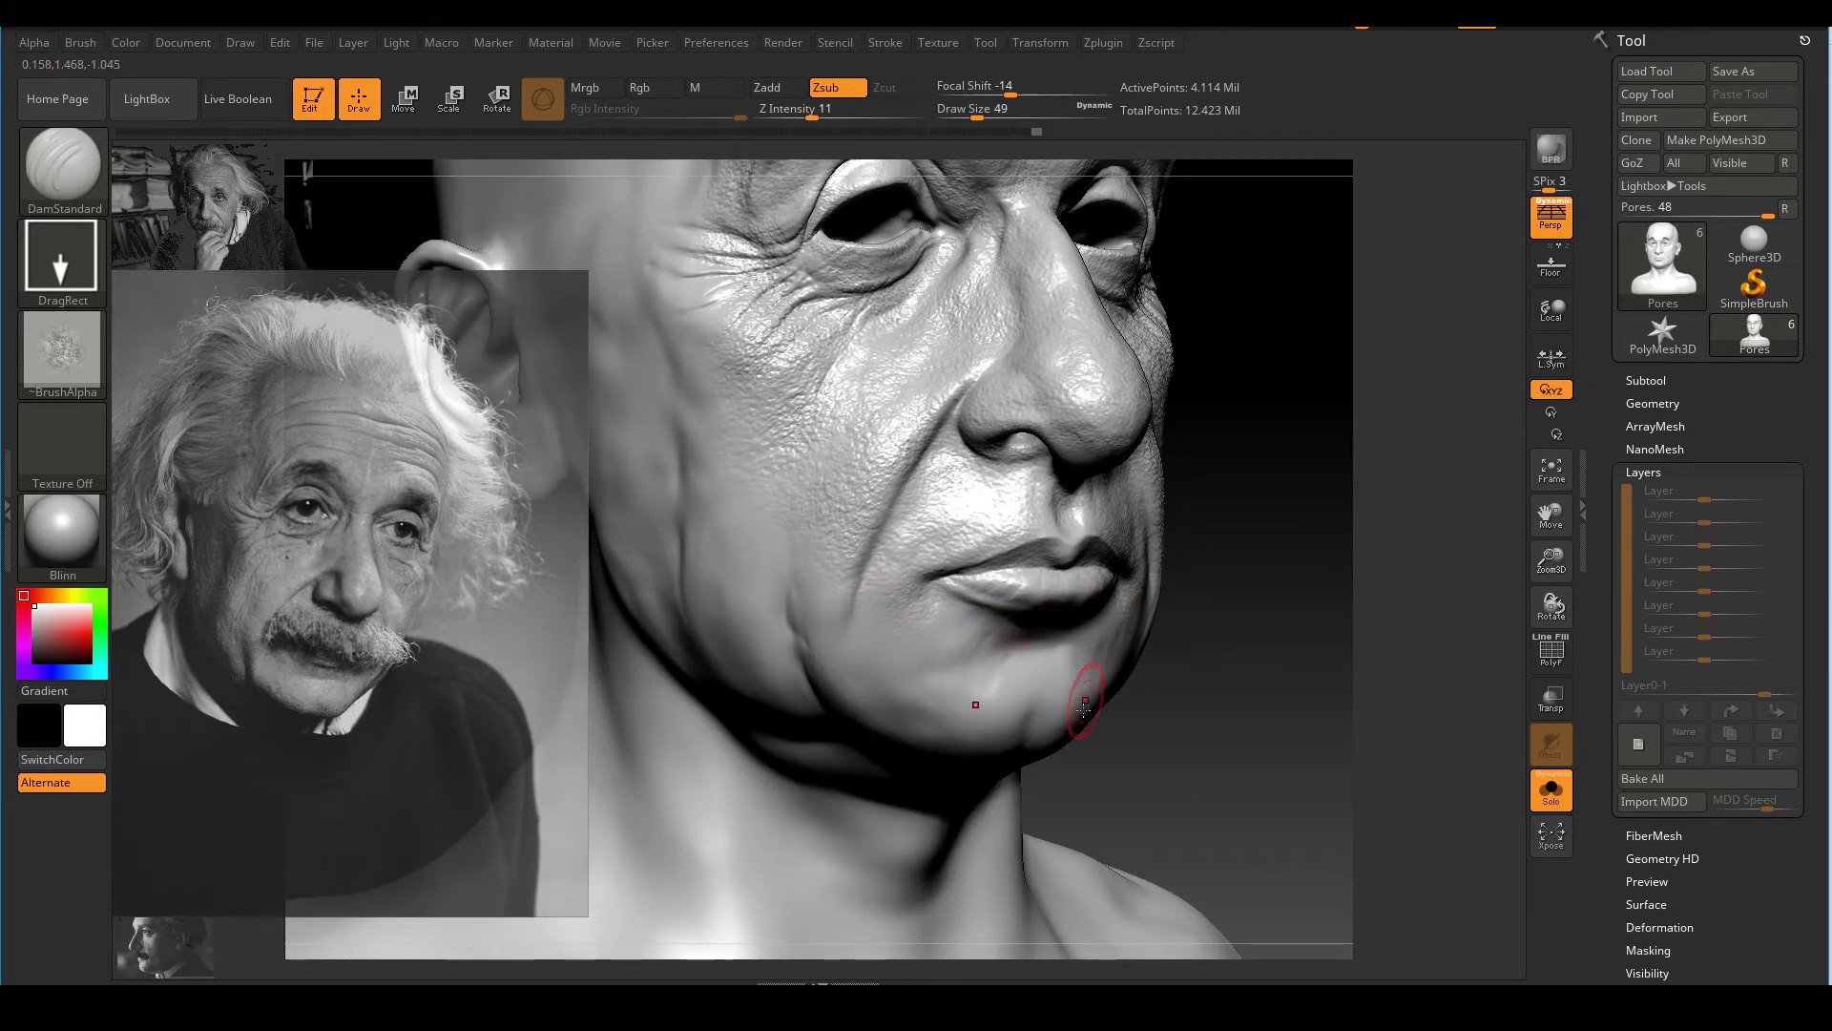
Switch the alpha to Skin_Male_FacialHairStubble_AP082611 and stamp it on the chin at Z Intensity 22
{"action": "left_click", "coordinate": [73, 359]}
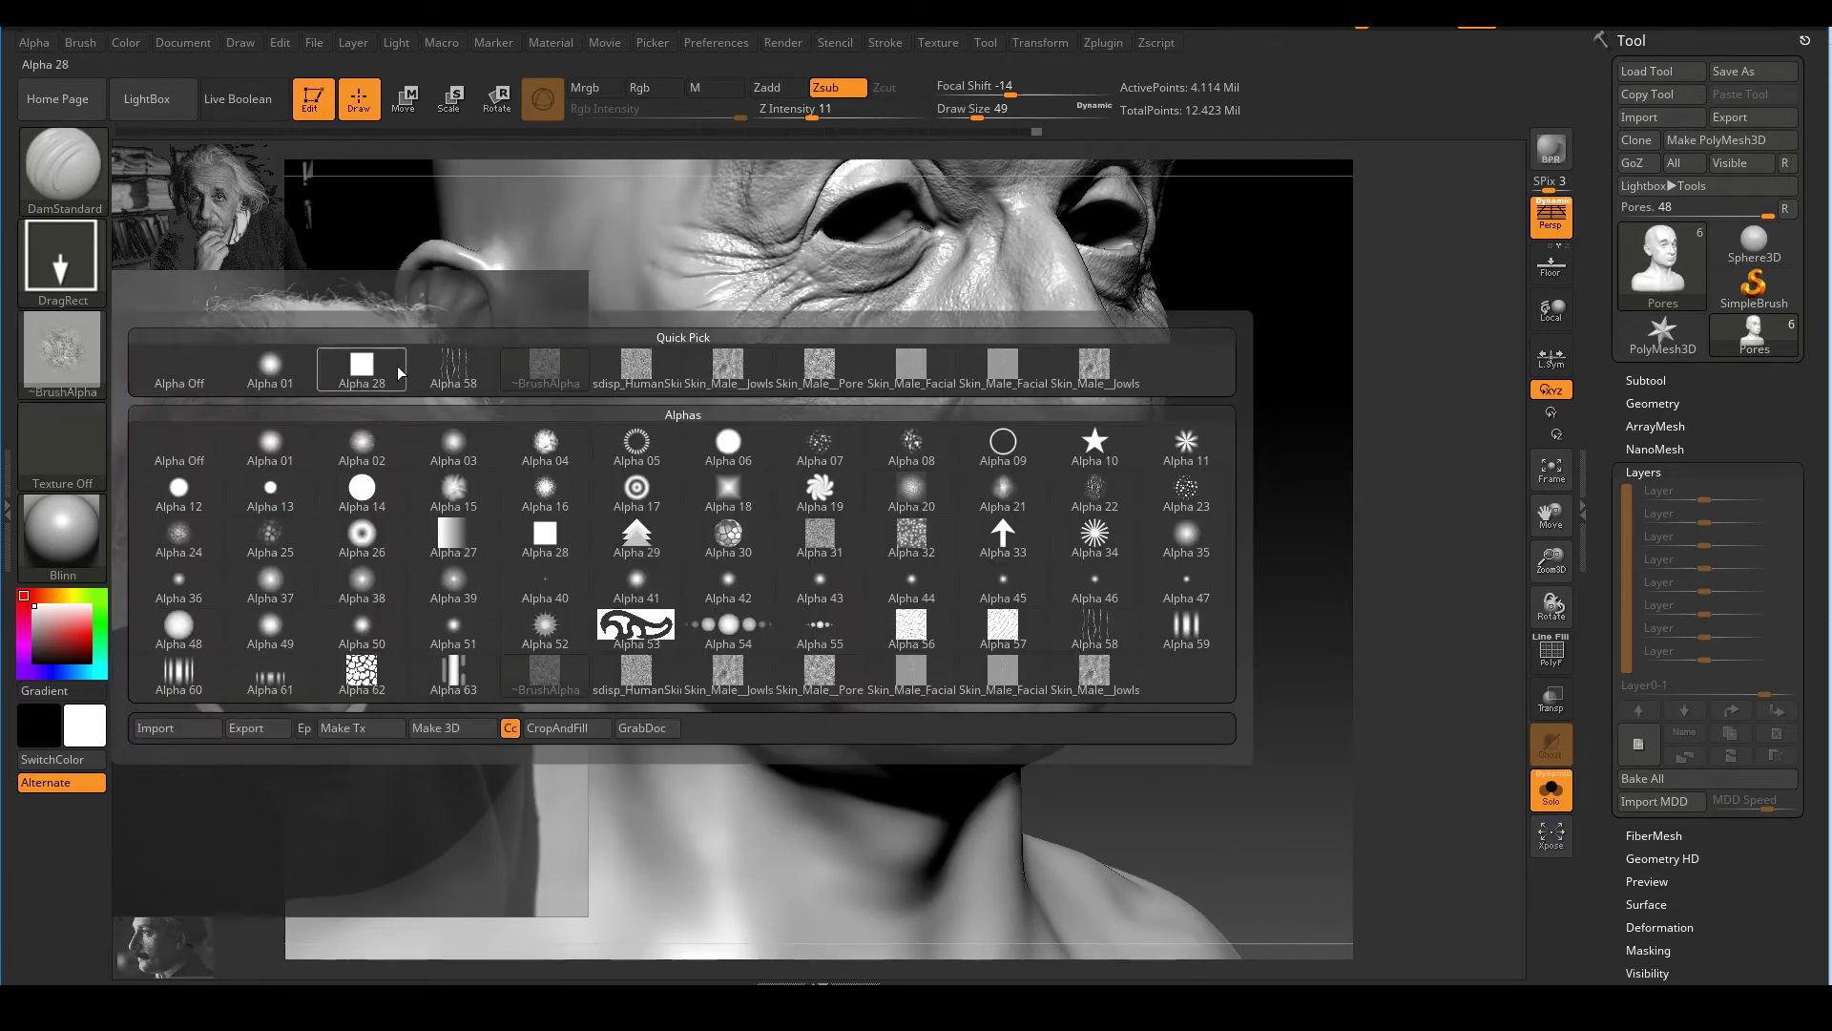
{"action": "mouse_move", "coordinate": [983, 365]}
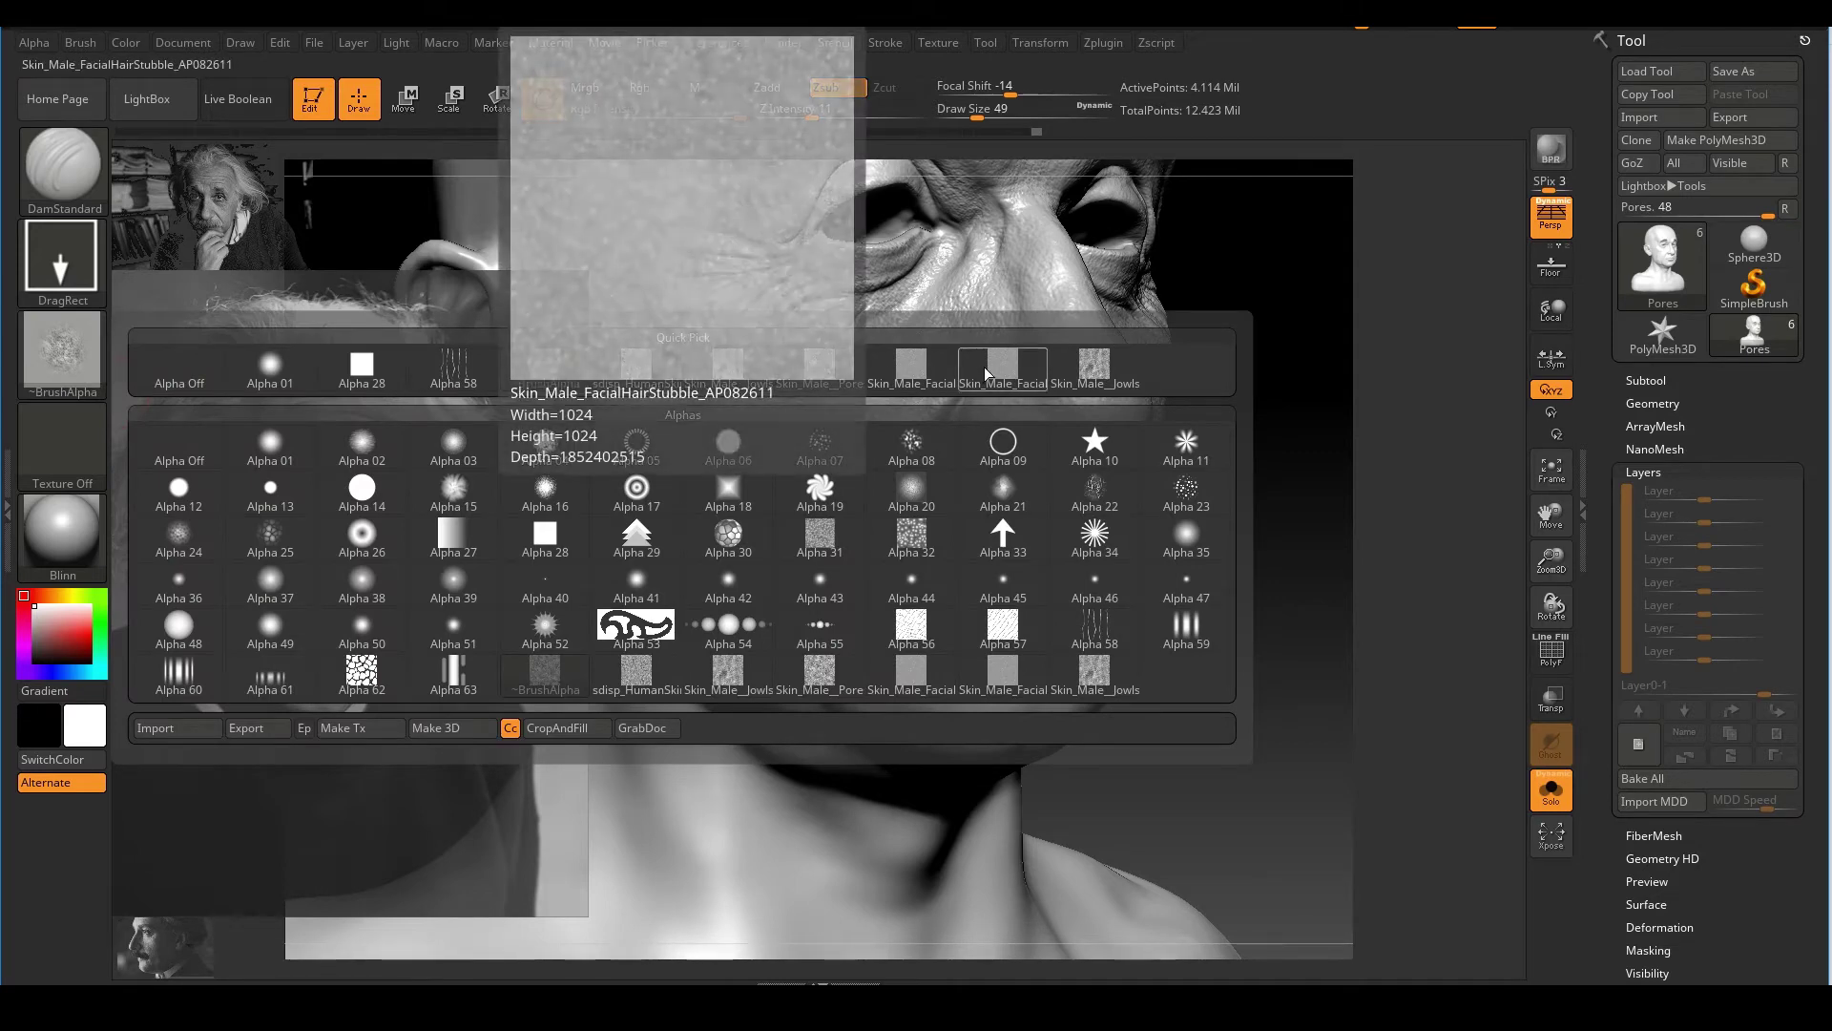
{"action": "left_click", "coordinate": [1010, 374]}
{"action": "left_click_drag", "start_coordinate": [1272, 636], "coordinate": [1135, 588]}
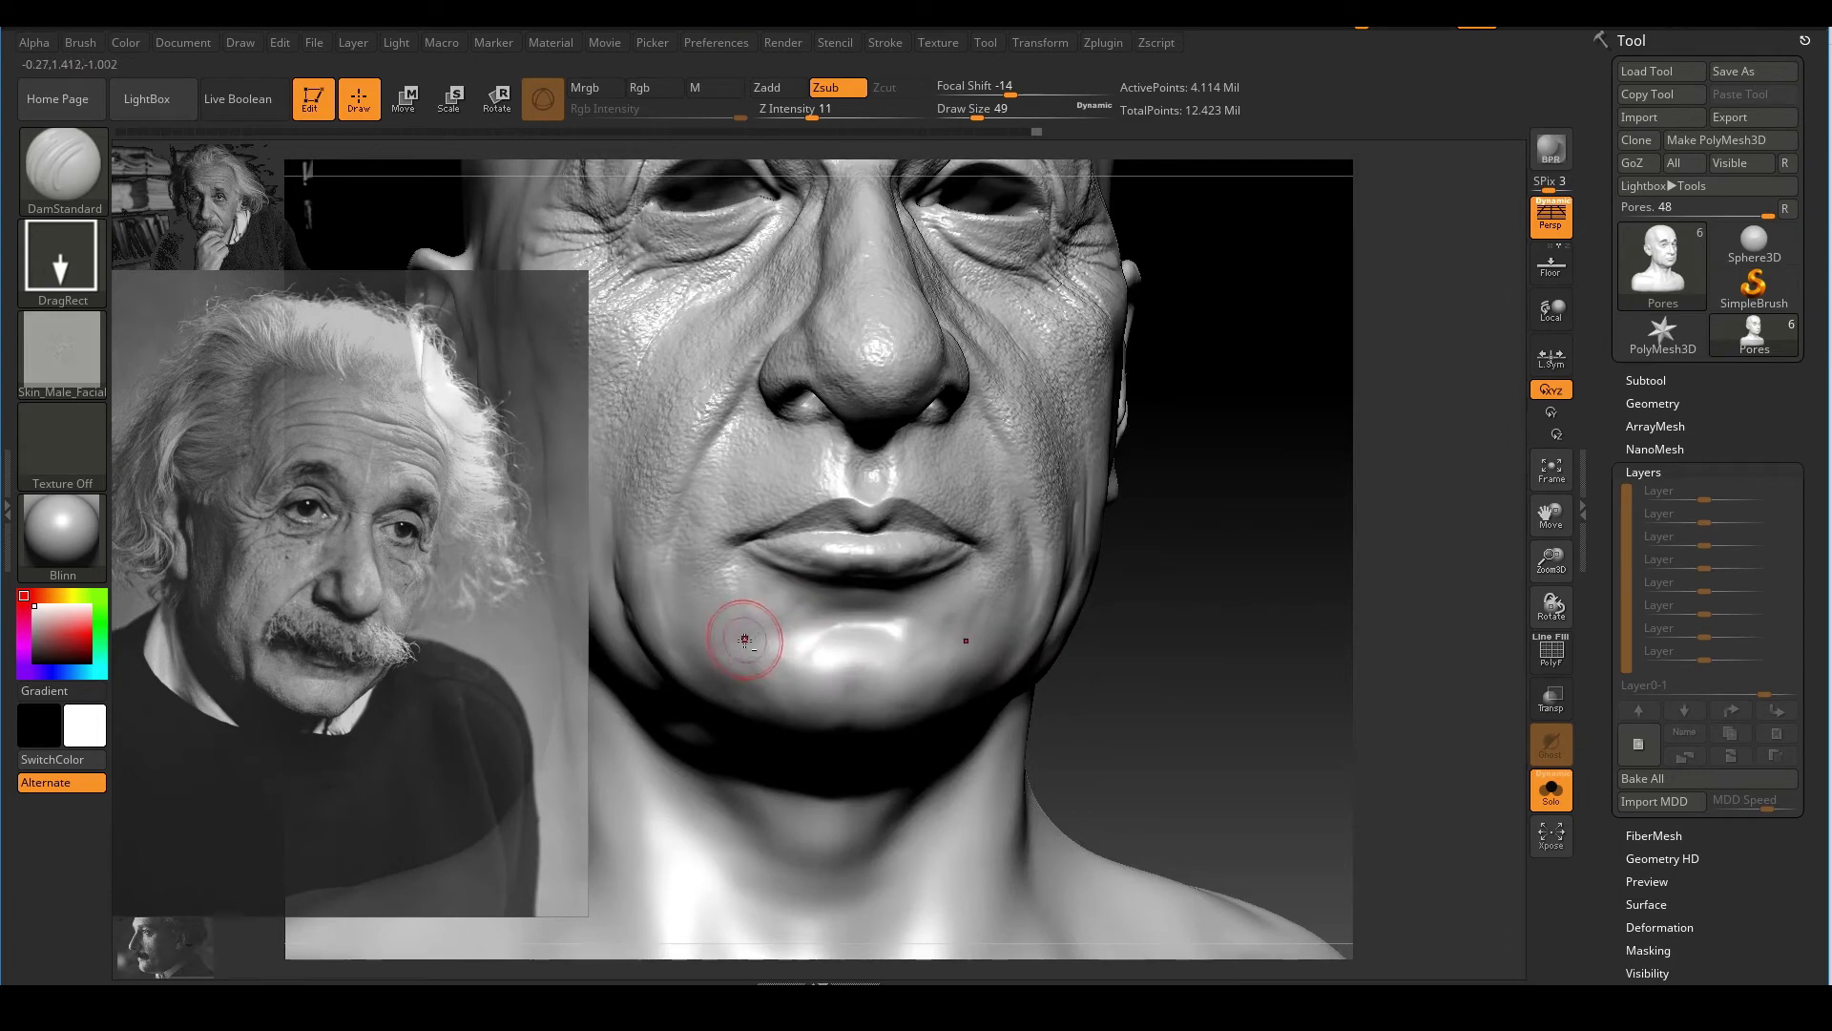
{"action": "left_click_drag", "start_coordinate": [746, 640], "coordinate": [792, 660]}
{"action": "left_click_drag", "start_coordinate": [916, 640], "coordinate": [922, 643]}
{"action": "mouse_move", "coordinate": [1197, 658]}
{"action": "left_mouse_down", "text": "alt"}
{"action": "mouse_move", "coordinate": [1279, 601]}
{"action": "mouse_move", "coordinate": [1284, 677]}
{"action": "left_mouse_up", "text": "alt"}
{"action": "key", "text": "u"}
{"action": "left_click_drag", "start_coordinate": [891, 682], "coordinate": [913, 683]}
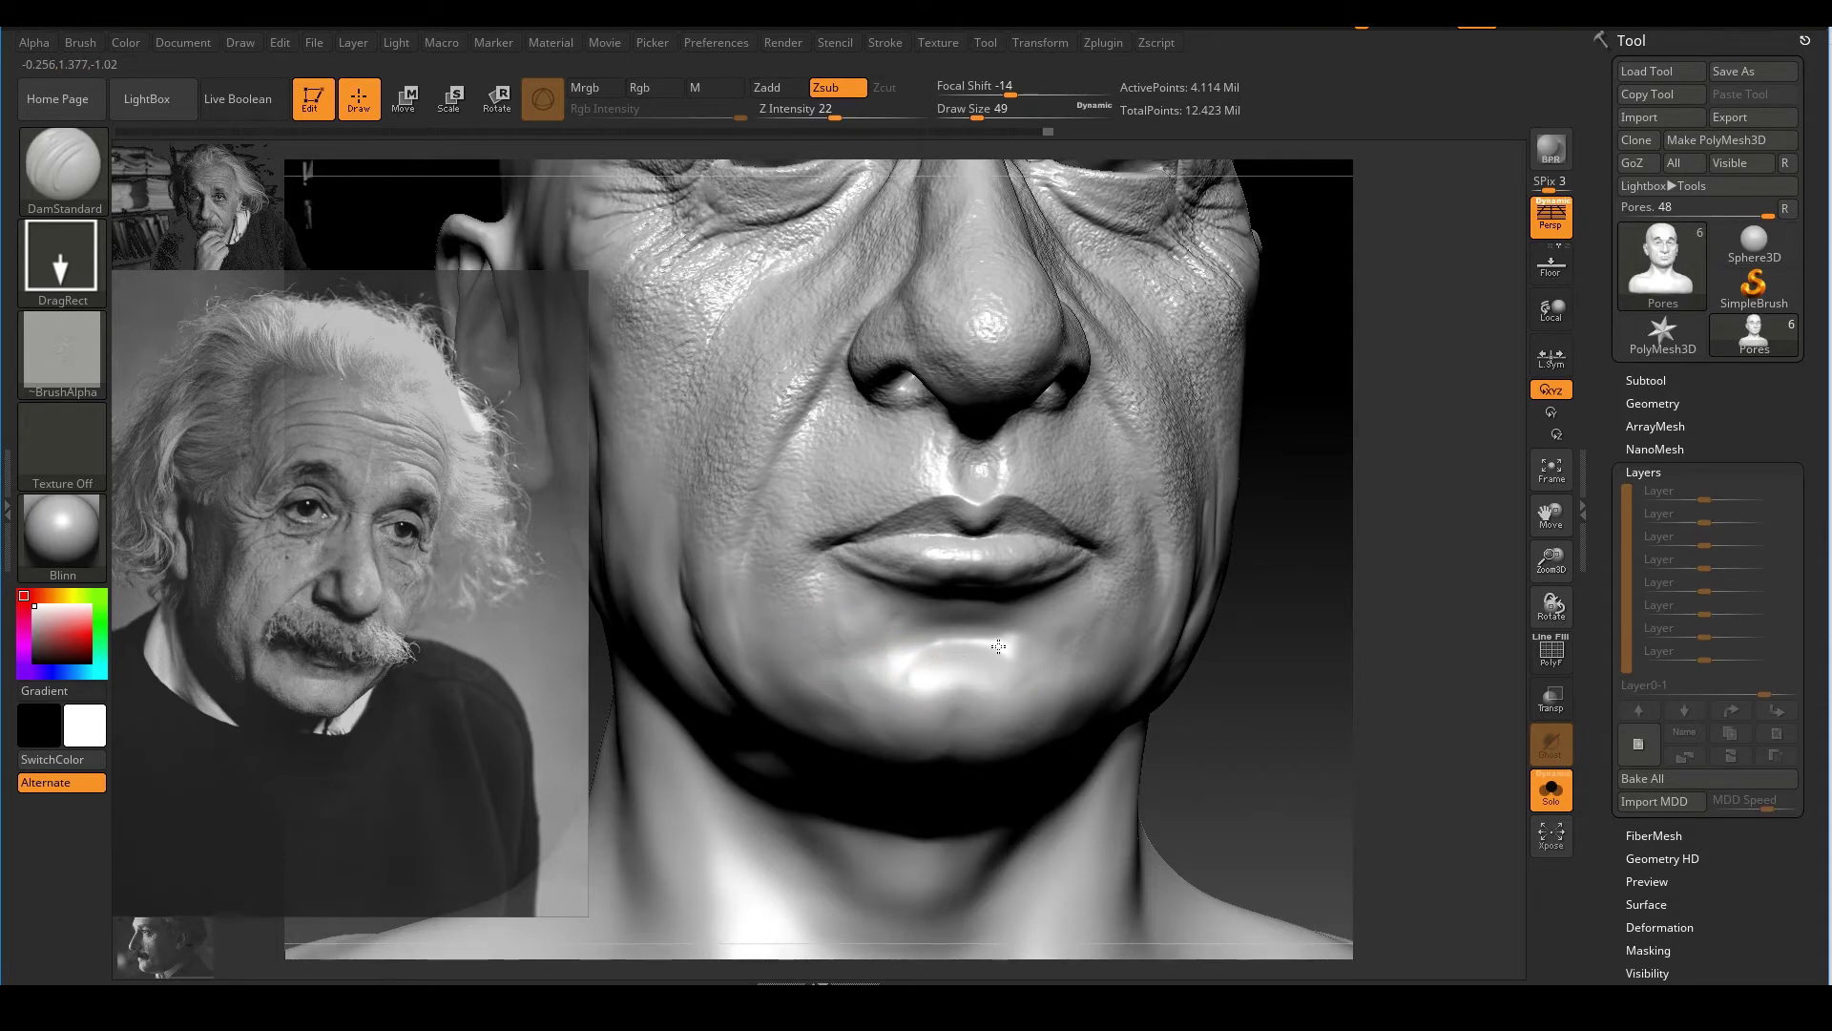
{"action": "mouse_move", "coordinate": [1274, 673]}
{"action": "right_mouse_down", "text": "ctrl"}
{"action": "mouse_move", "coordinate": [1268, 605]}
{"action": "mouse_move", "coordinate": [1231, 610]}
{"action": "mouse_move", "coordinate": [1226, 637]}
{"action": "right_mouse_up", "text": "ctrl"}
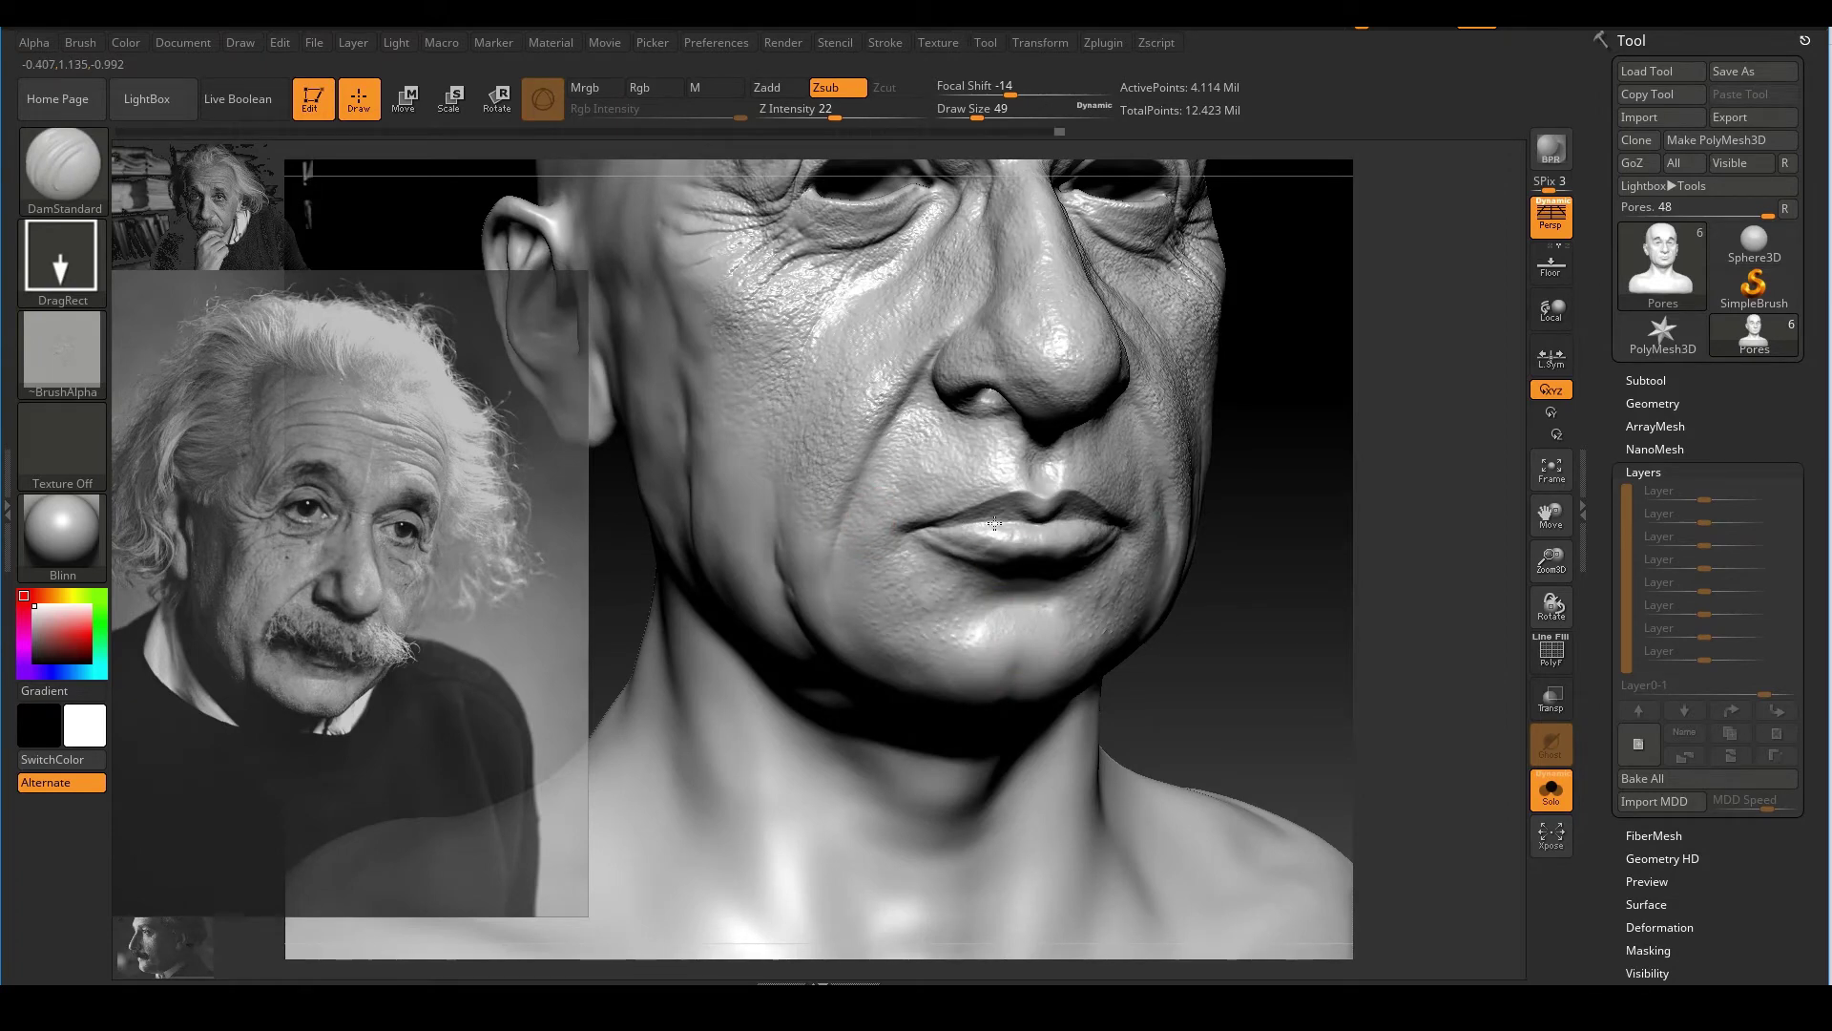
Set the Z Intensity to 27 and stamp the stubble texture on the upper lip and the skin around the mouth
{"action": "key", "text": "u"}
{"action": "left_click_drag", "start_coordinate": [930, 512], "coordinate": [938, 507]}
{"action": "left_click_drag", "start_coordinate": [1299, 534], "coordinate": [1380, 599], "text": "alt"}
{"action": "mouse_move", "coordinate": [1196, 576]}
{"action": "left_mouse_down"}
{"action": "mouse_move", "coordinate": [1212, 567]}
{"action": "mouse_move", "coordinate": [1152, 574]}
{"action": "left_mouse_up"}
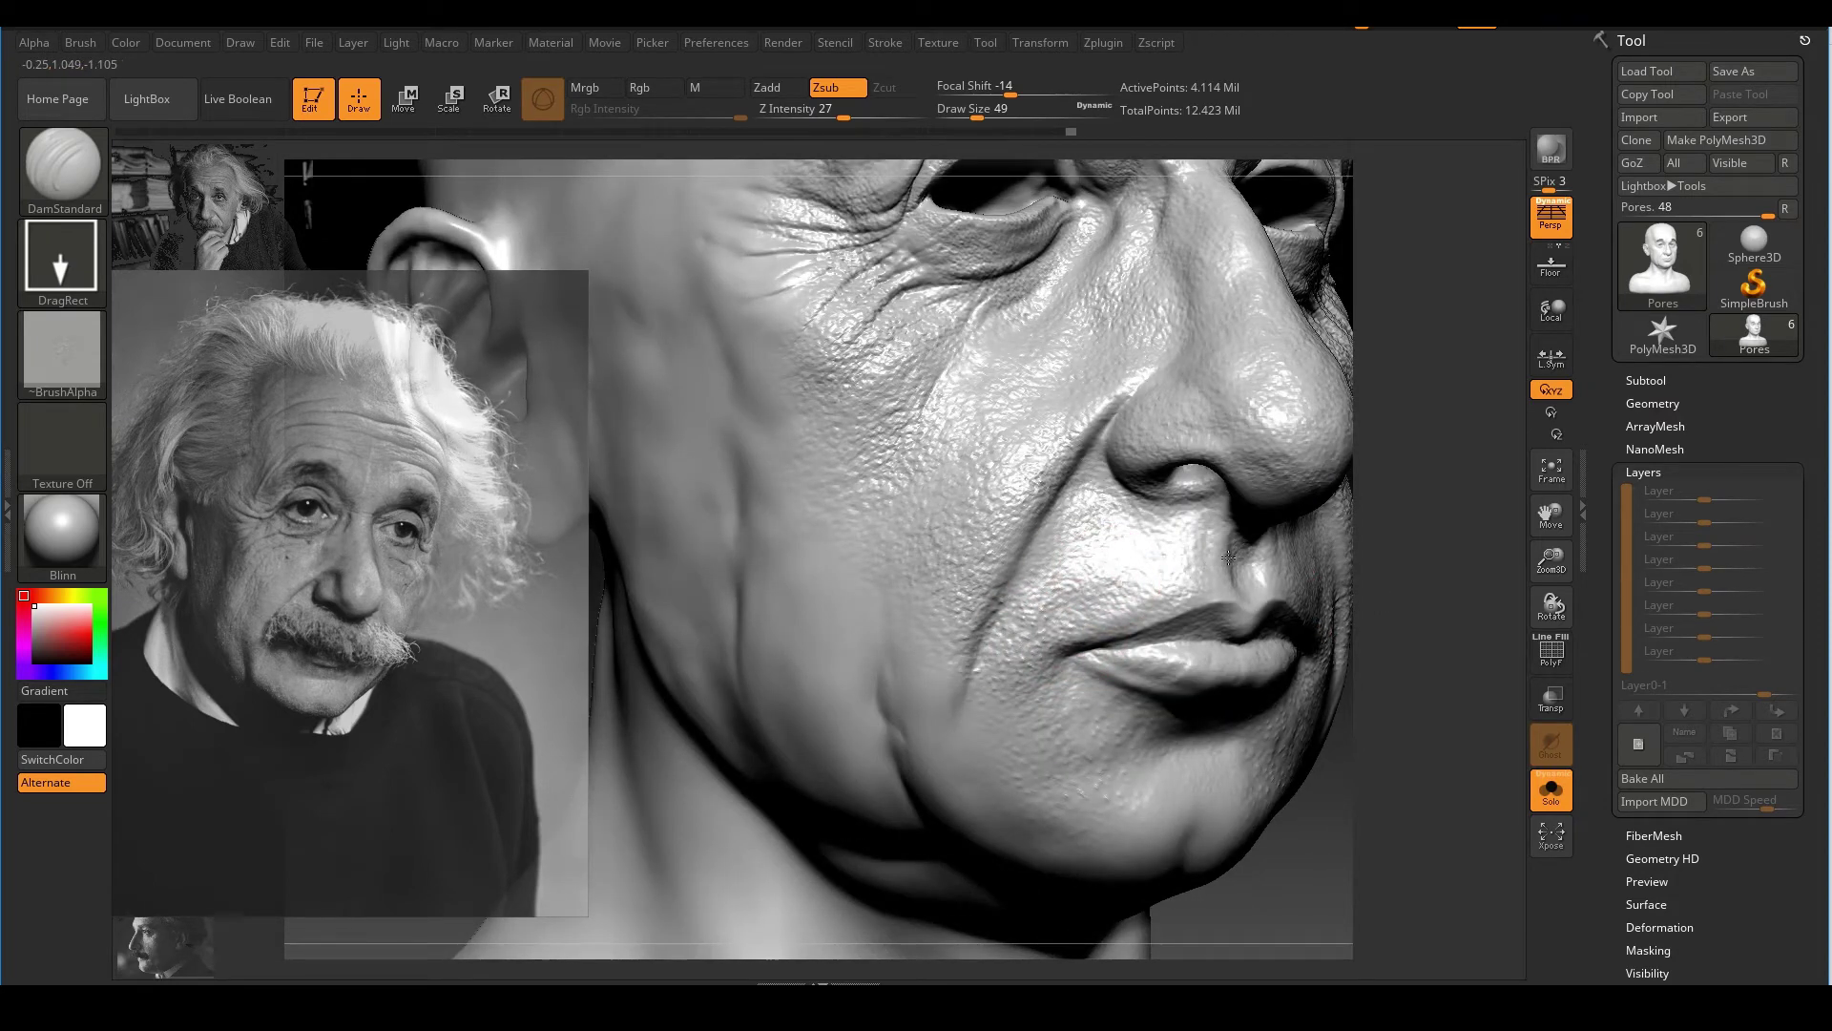
{"action": "mouse_move", "coordinate": [1268, 576]}
{"action": "right_mouse_down", "text": "ctrl"}
{"action": "mouse_move", "coordinate": [1202, 553]}
{"action": "mouse_move", "coordinate": [1097, 462]}
{"action": "mouse_move", "coordinate": [1201, 466]}
{"action": "mouse_move", "coordinate": [941, 603]}
{"action": "right_mouse_up", "text": "ctrl"}
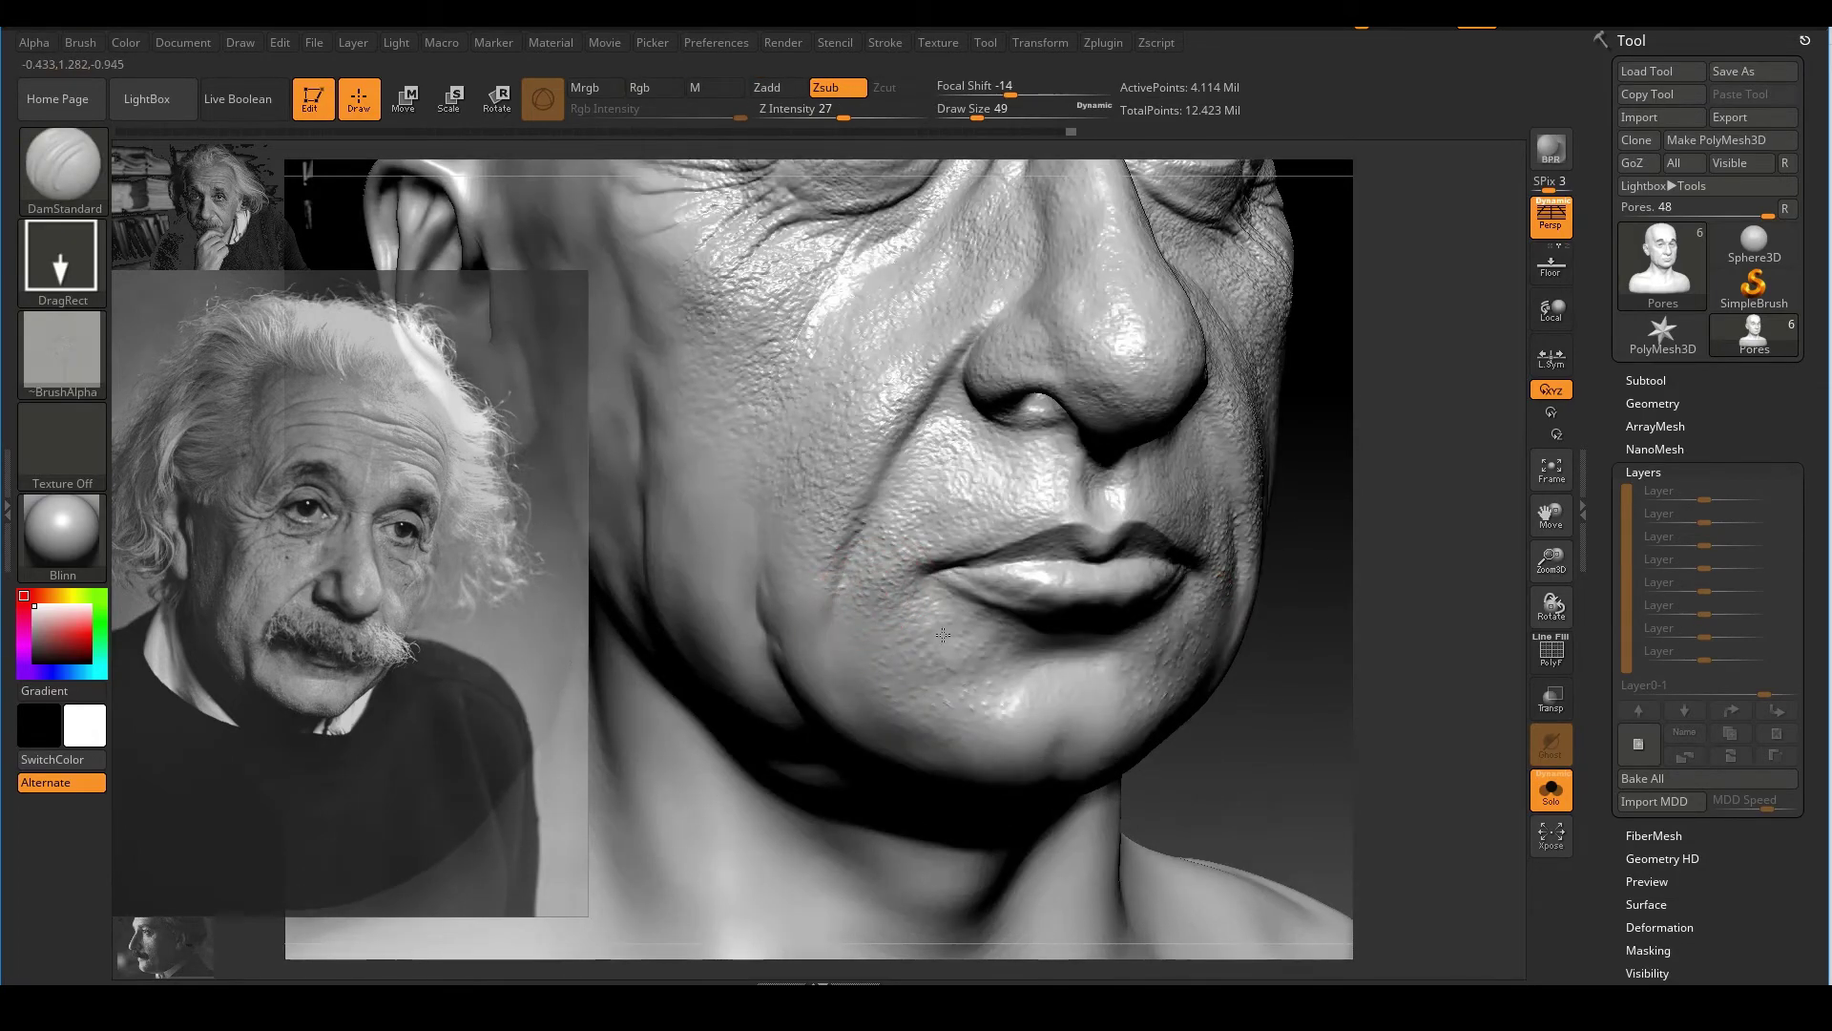
{"action": "left_click_drag", "start_coordinate": [1004, 632], "coordinate": [1007, 632]}
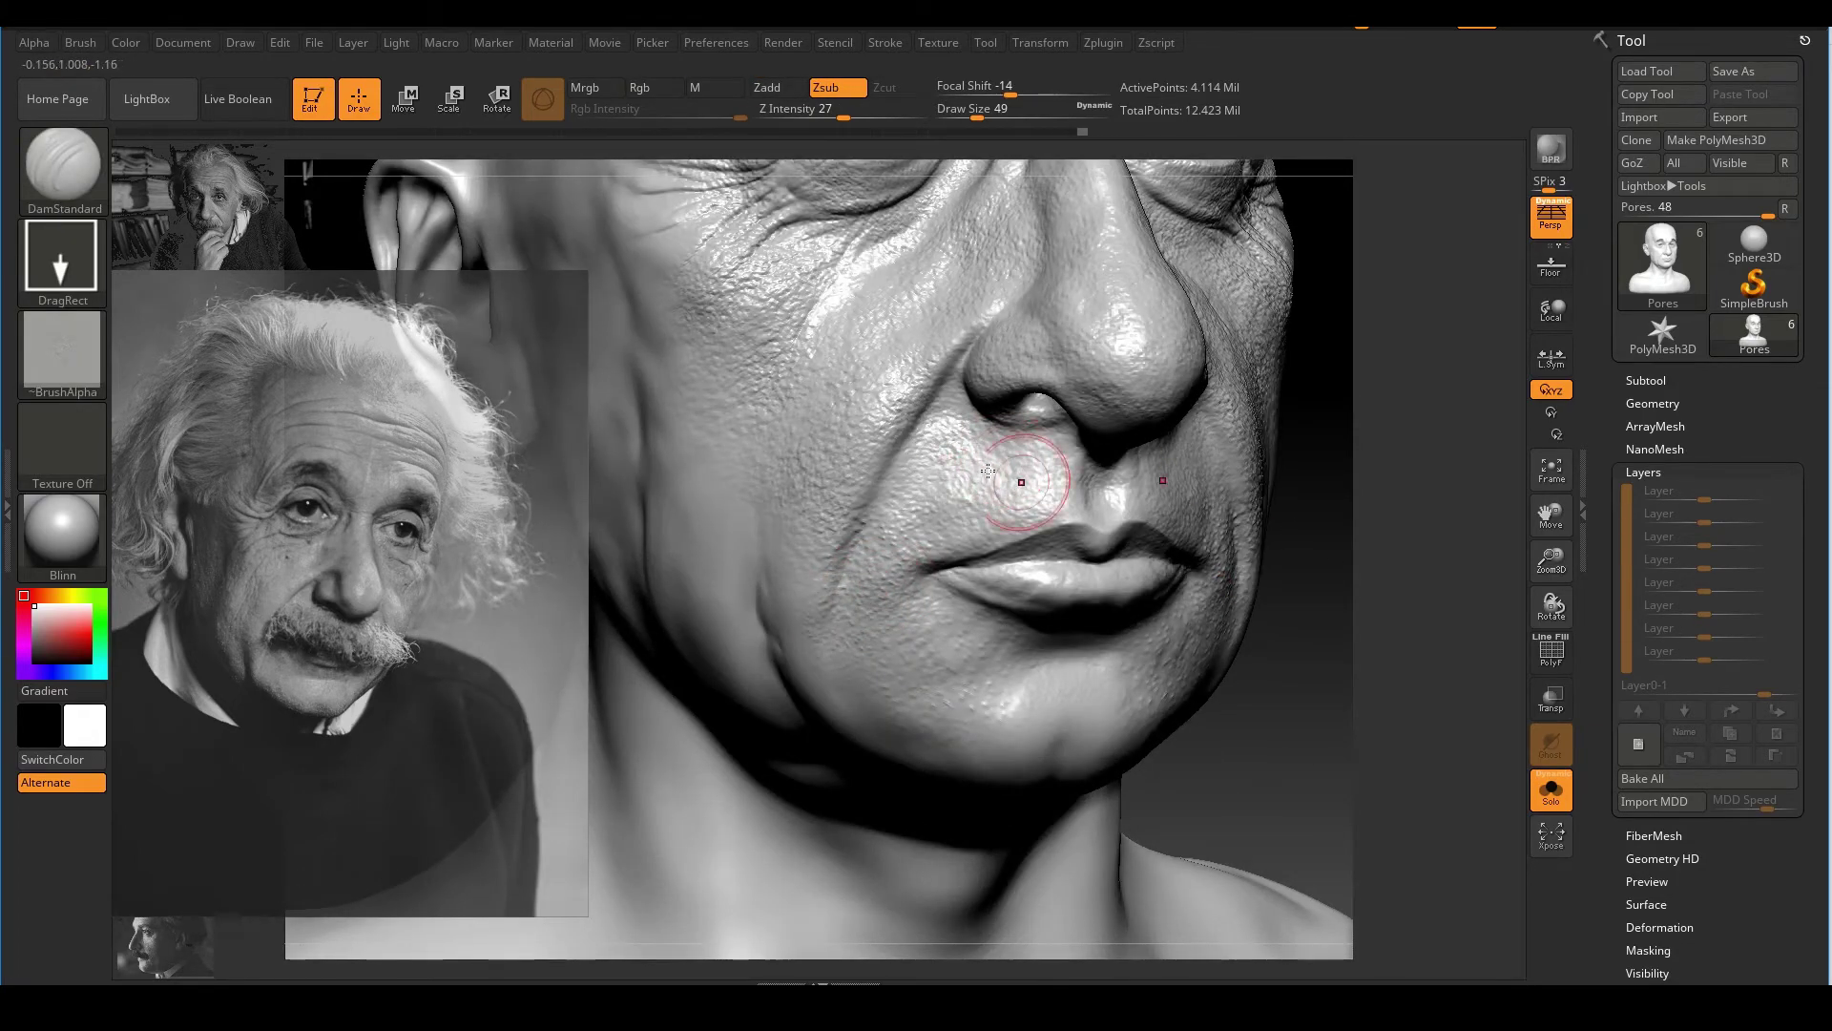
{"action": "mouse_move", "coordinate": [1039, 483]}
{"action": "left_mouse_down", "text": "shift"}
{"action": "mouse_move", "coordinate": [993, 470]}
{"action": "mouse_move", "coordinate": [1034, 462]}
{"action": "mouse_move", "coordinate": [970, 495]}
{"action": "mouse_move", "coordinate": [1029, 499]}
{"action": "left_mouse_up", "text": "shift"}
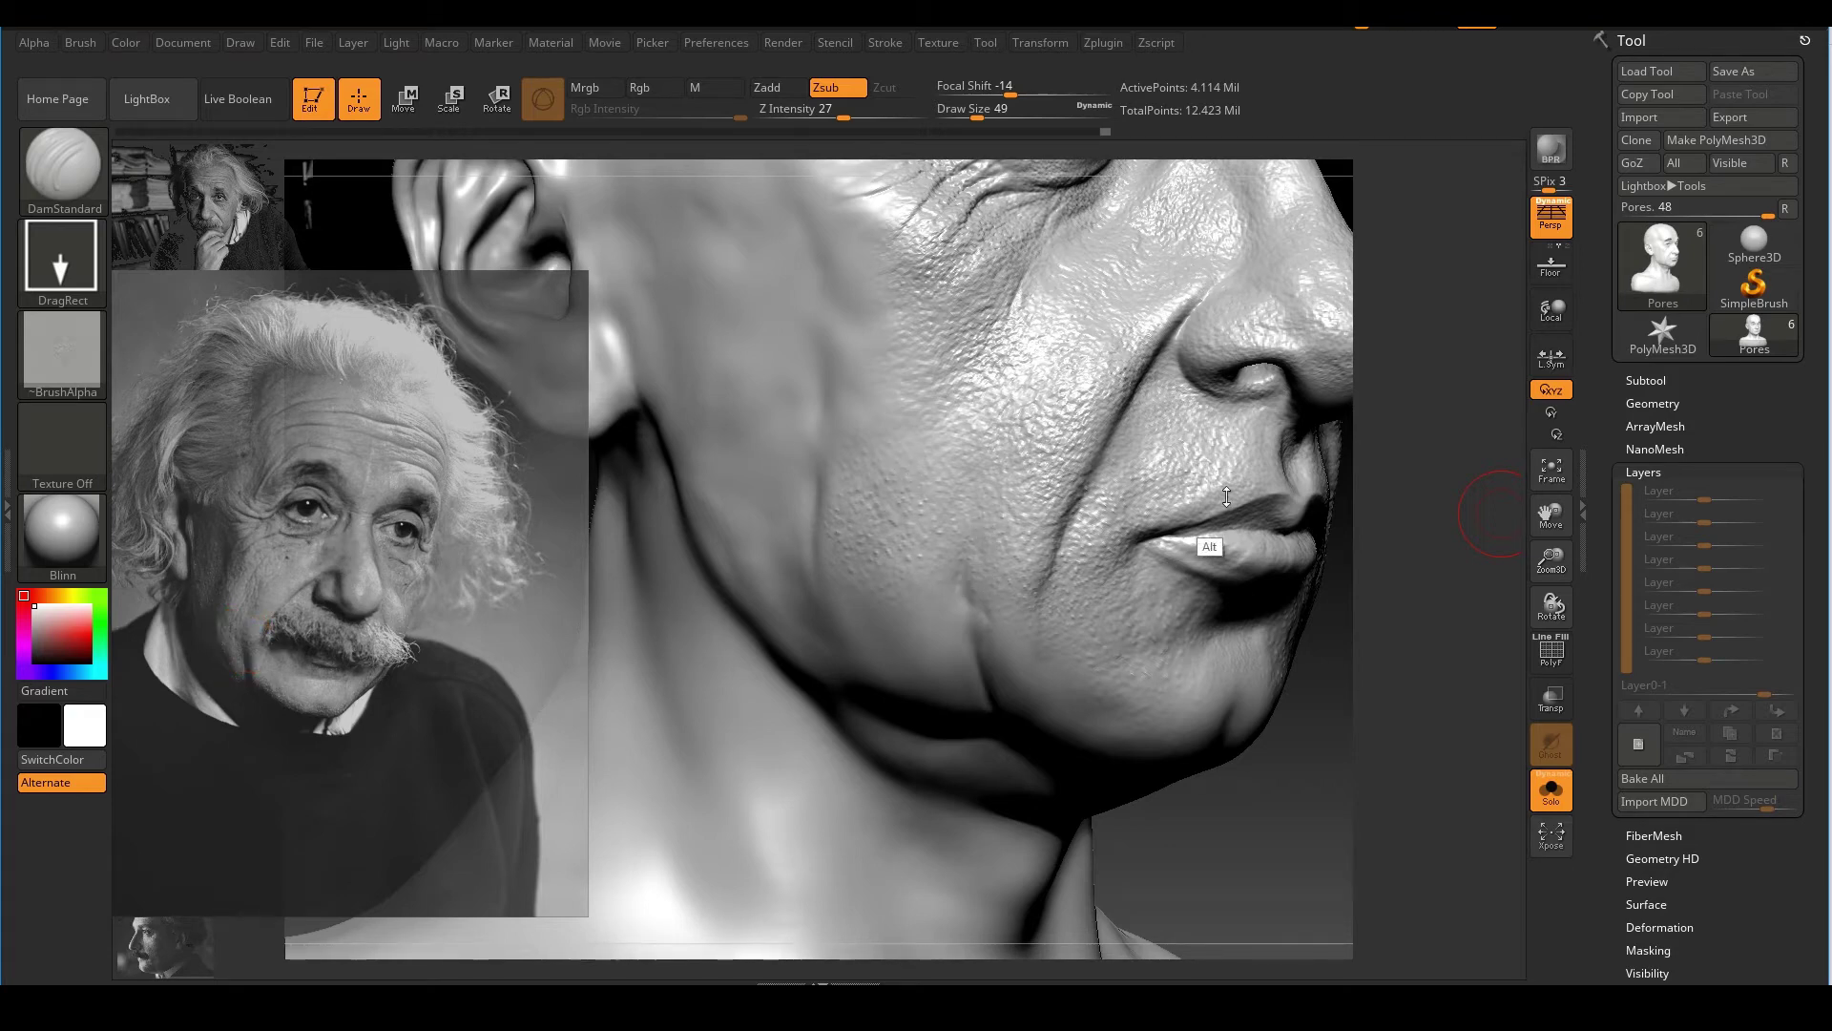
Stamp the stubble texture over the lower cheeks, jowls and jawline
{"action": "left_click_drag", "start_coordinate": [1312, 781], "coordinate": [892, 563]}
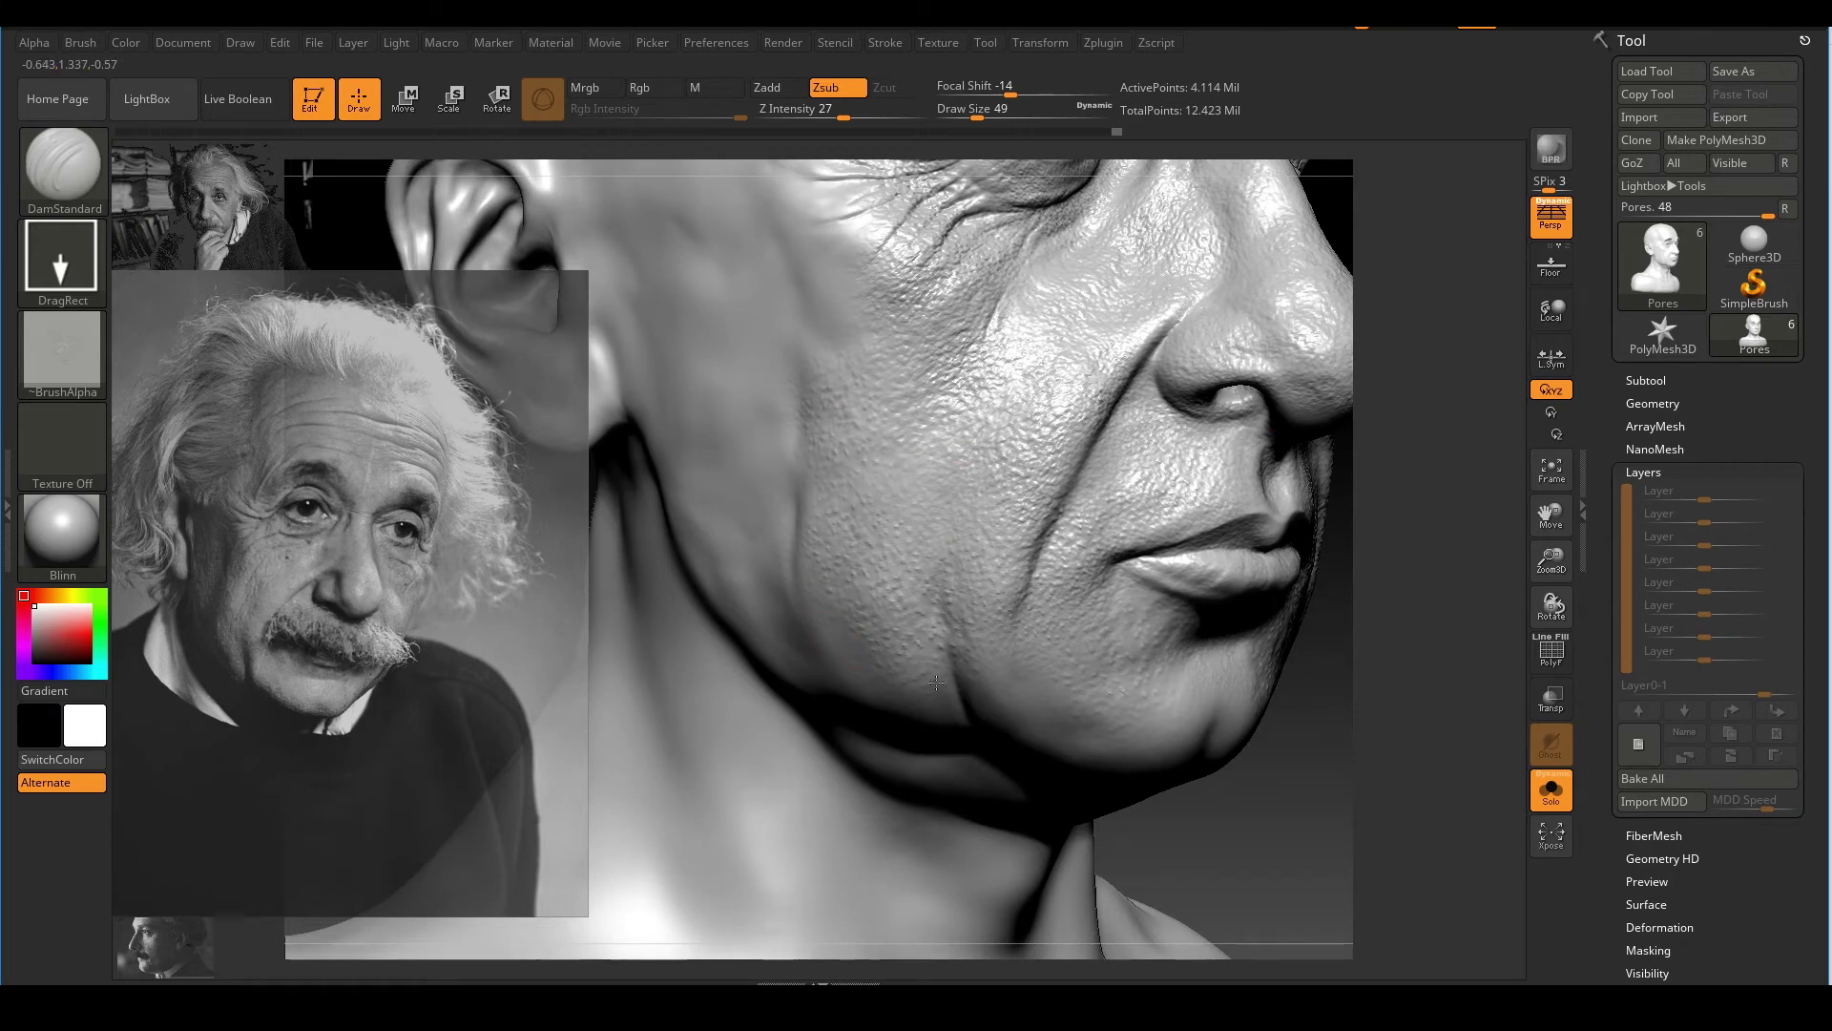
{"action": "left_click_drag", "start_coordinate": [1044, 702], "coordinate": [1071, 702]}
{"action": "mouse_move", "coordinate": [1240, 654]}
{"action": "right_mouse_down", "text": "ctrl"}
{"action": "mouse_move", "coordinate": [1214, 617]}
{"action": "mouse_move", "coordinate": [1079, 610]}
{"action": "right_mouse_up", "text": "ctrl"}
{"action": "right_click_drag", "start_coordinate": [1078, 610], "coordinate": [1068, 739], "text": "alt"}
{"action": "mouse_move", "coordinate": [824, 480]}
{"action": "right_mouse_down", "text": "ctrl"}
{"action": "mouse_move", "coordinate": [840, 563]}
{"action": "mouse_move", "coordinate": [897, 637]}
{"action": "mouse_move", "coordinate": [902, 593]}
{"action": "mouse_move", "coordinate": [919, 629]}
{"action": "right_mouse_up", "text": "ctrl"}
{"action": "right_click_drag", "start_coordinate": [944, 705], "coordinate": [939, 603], "text": "alt"}
{"action": "left_click_drag", "start_coordinate": [868, 616], "coordinate": [973, 621]}
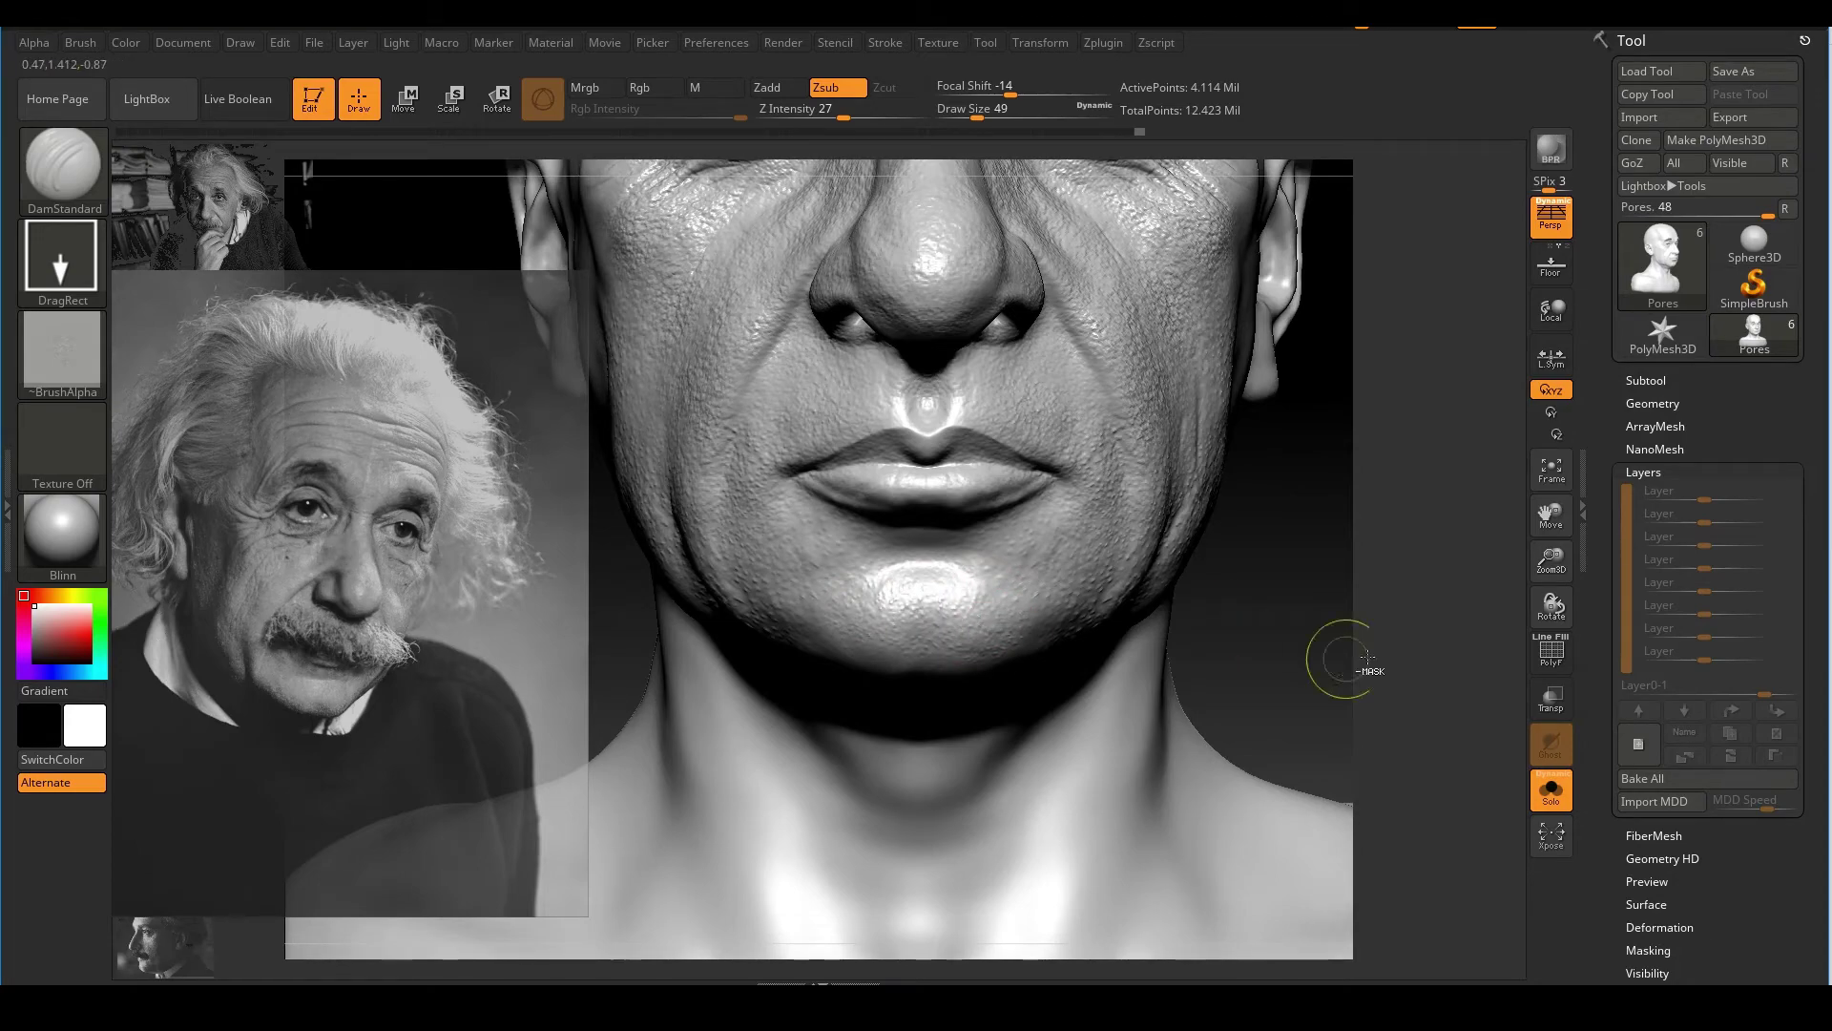
Stamp the stubble texture over the front of the chin and along its lower edge
{"action": "right_click_drag", "start_coordinate": [1370, 659], "coordinate": [1183, 448], "text": "ctrl"}
{"action": "right_click_drag", "start_coordinate": [1183, 448], "coordinate": [973, 499], "text": "ctrl"}
{"action": "right_click_drag", "start_coordinate": [1132, 389], "coordinate": [1030, 410], "text": "ctrl"}
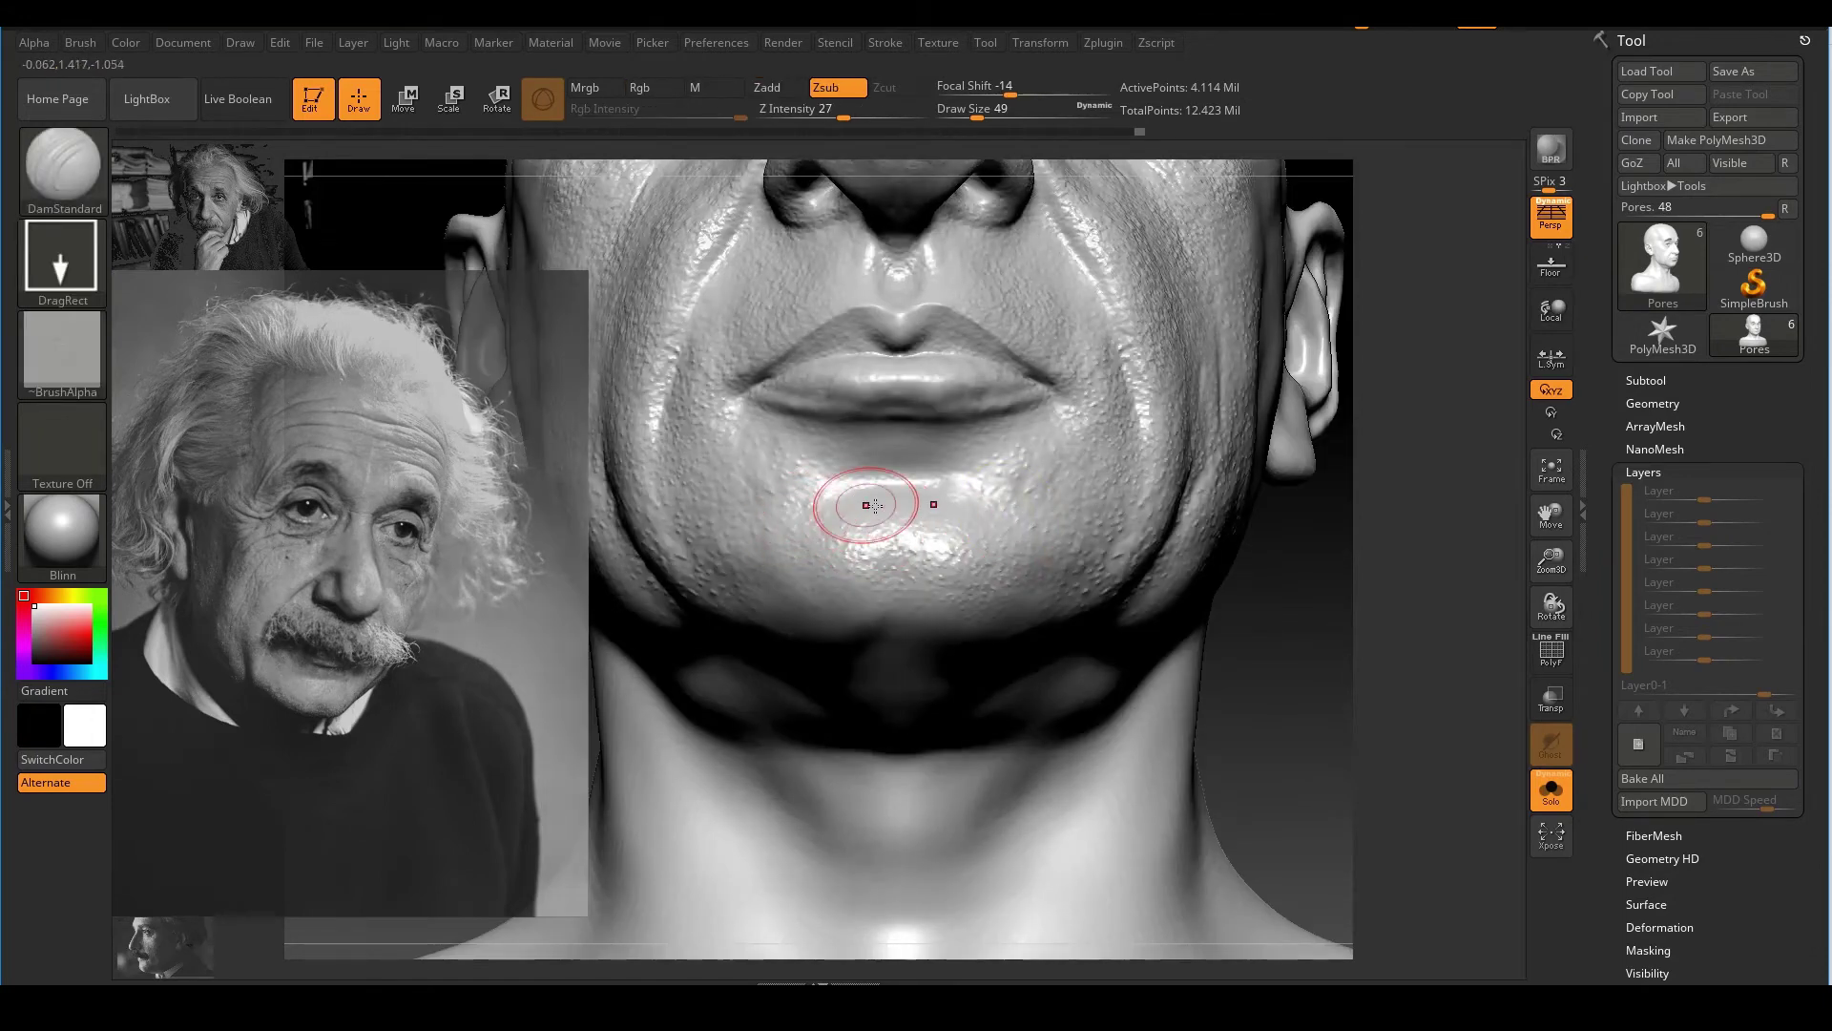
{"action": "left_click_drag", "start_coordinate": [850, 503], "coordinate": [982, 544]}
{"action": "mouse_move", "coordinate": [1214, 578]}
{"action": "left_mouse_down"}
{"action": "mouse_move", "coordinate": [1247, 573]}
{"action": "mouse_move", "coordinate": [1098, 554]}
{"action": "left_mouse_up"}
{"action": "right_click_drag", "start_coordinate": [1226, 584], "coordinate": [1193, 511], "text": "ctrl"}
{"action": "right_click_drag", "start_coordinate": [1193, 525], "coordinate": [1251, 535]}
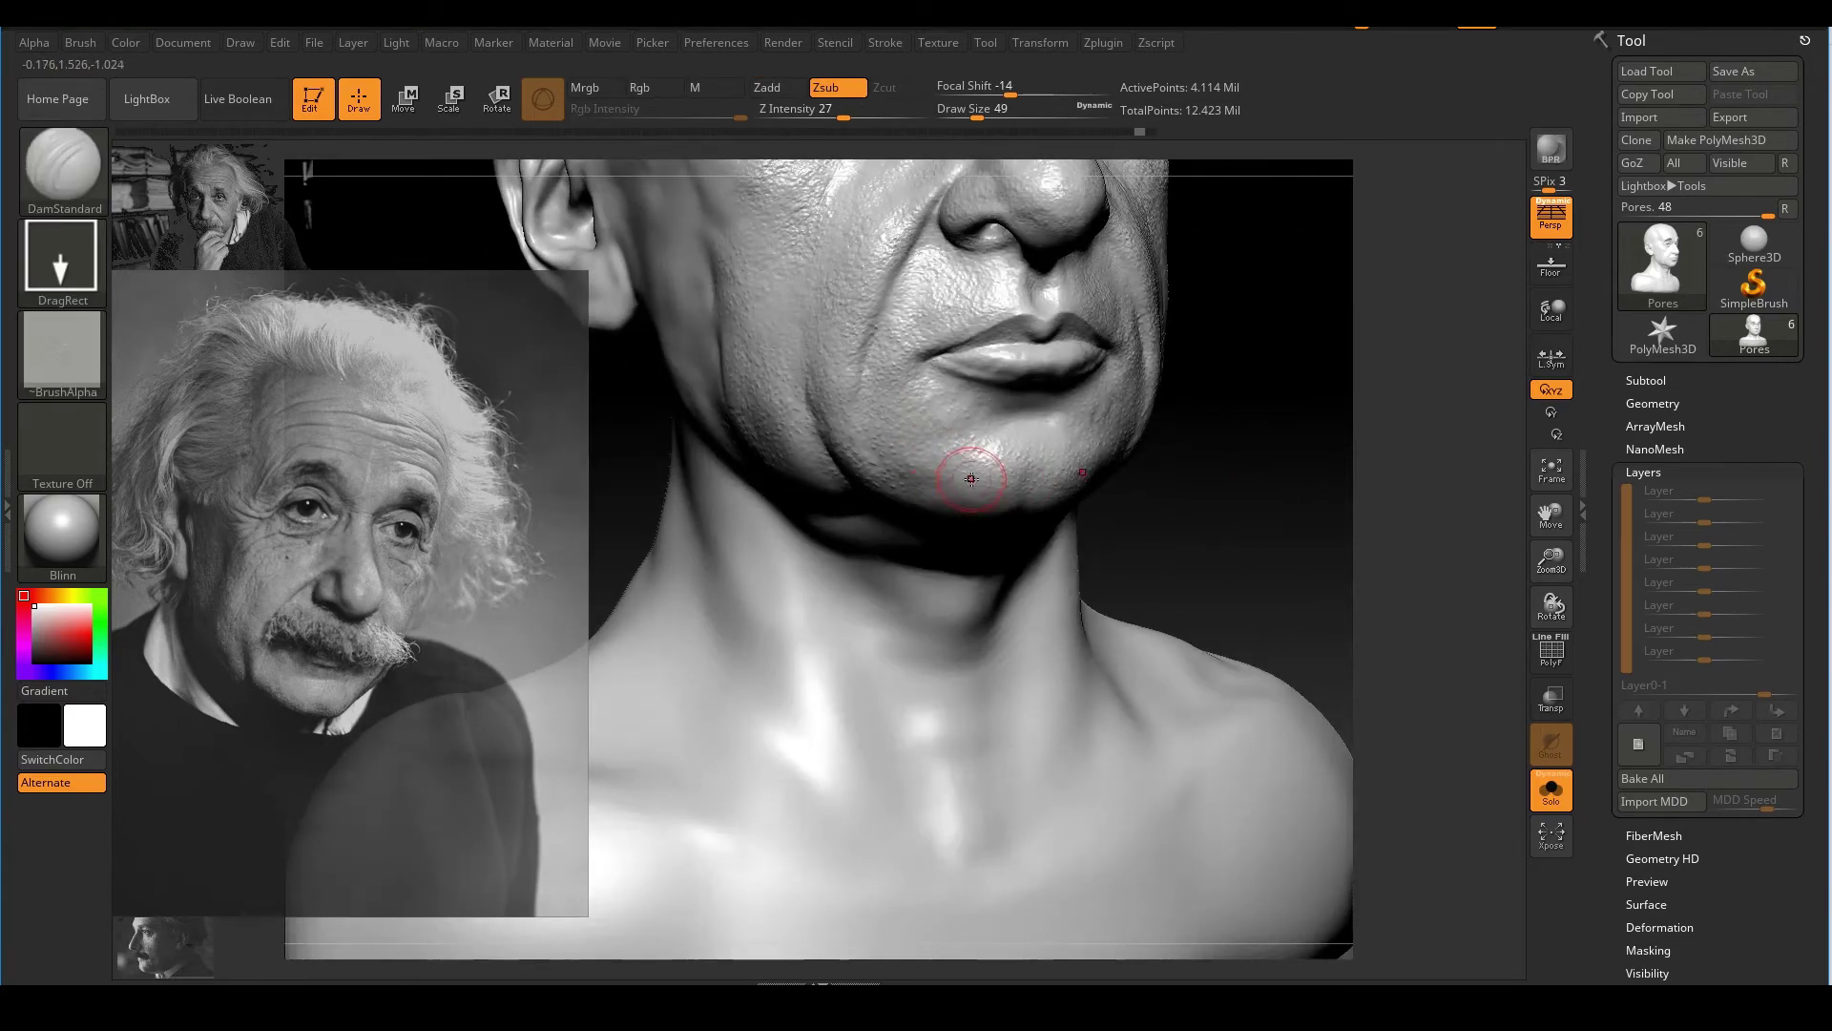
{"action": "mouse_move", "coordinate": [1178, 461]}
{"action": "right_mouse_down"}
{"action": "mouse_move", "coordinate": [1219, 417]}
{"action": "mouse_move", "coordinate": [1237, 496]}
{"action": "mouse_move", "coordinate": [1184, 486]}
{"action": "right_mouse_up"}
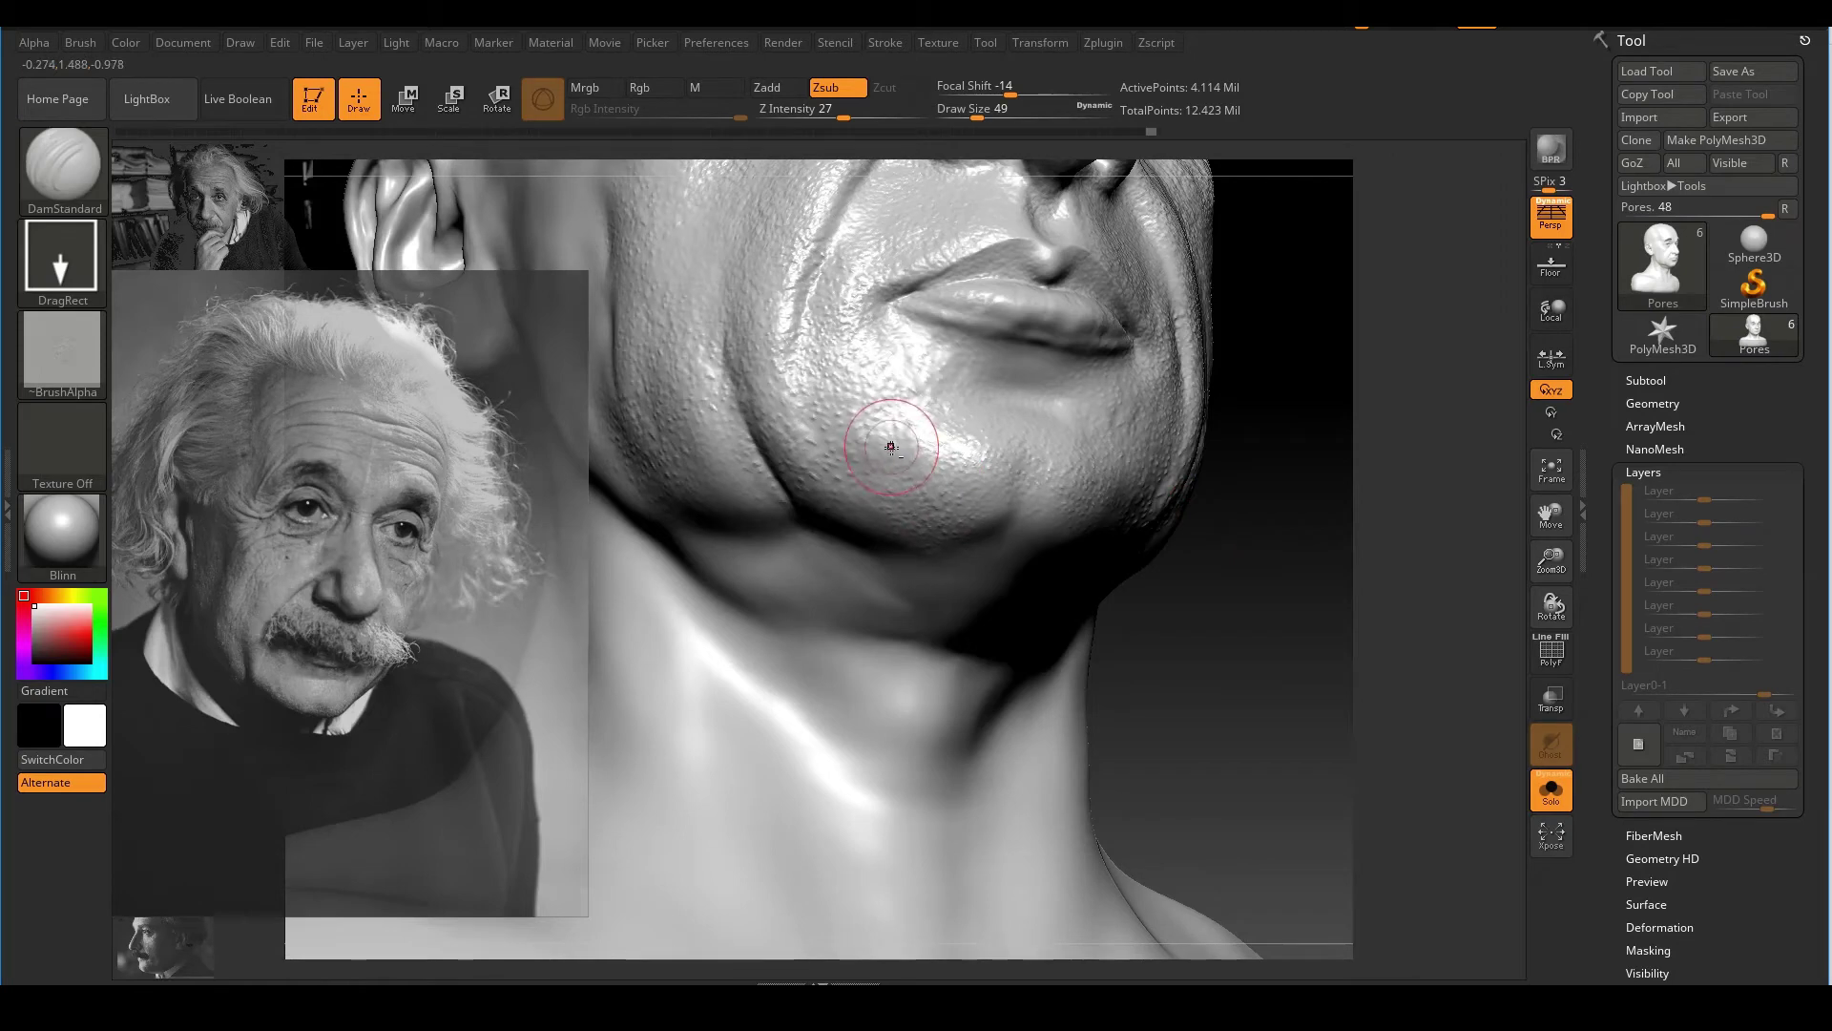
{"action": "left_click_drag", "start_coordinate": [1282, 567], "coordinate": [847, 448]}
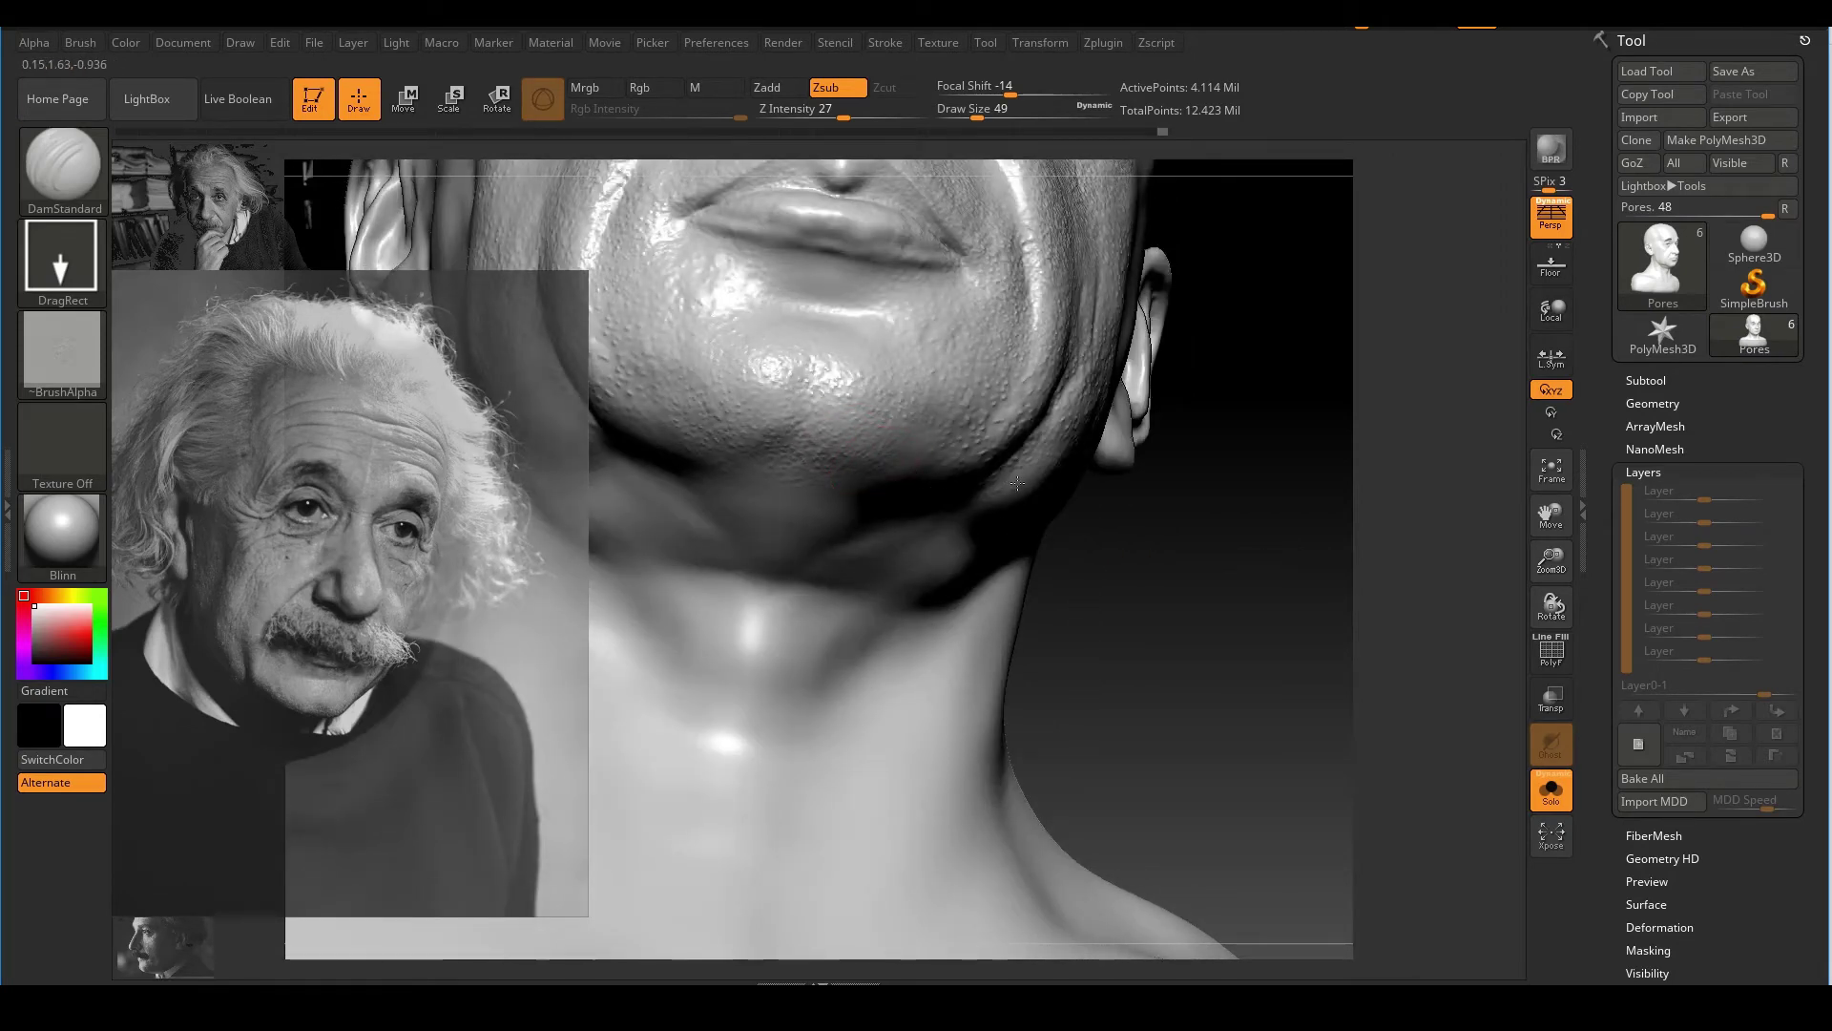
{"action": "mouse_move", "coordinate": [1097, 535]}
{"action": "right_mouse_down", "text": "ctrl"}
{"action": "mouse_move", "coordinate": [1199, 535]}
{"action": "mouse_move", "coordinate": [1382, 593]}
{"action": "mouse_move", "coordinate": [1290, 534]}
{"action": "right_mouse_up", "text": "ctrl"}
{"action": "mouse_move", "coordinate": [1290, 534]}
{"action": "left_mouse_down"}
{"action": "mouse_move", "coordinate": [1227, 532]}
{"action": "mouse_move", "coordinate": [1268, 601]}
{"action": "mouse_move", "coordinate": [1314, 608]}
{"action": "mouse_move", "coordinate": [1039, 542]}
{"action": "mouse_move", "coordinate": [1050, 578]}
{"action": "mouse_move", "coordinate": [939, 582]}
{"action": "left_mouse_up"}
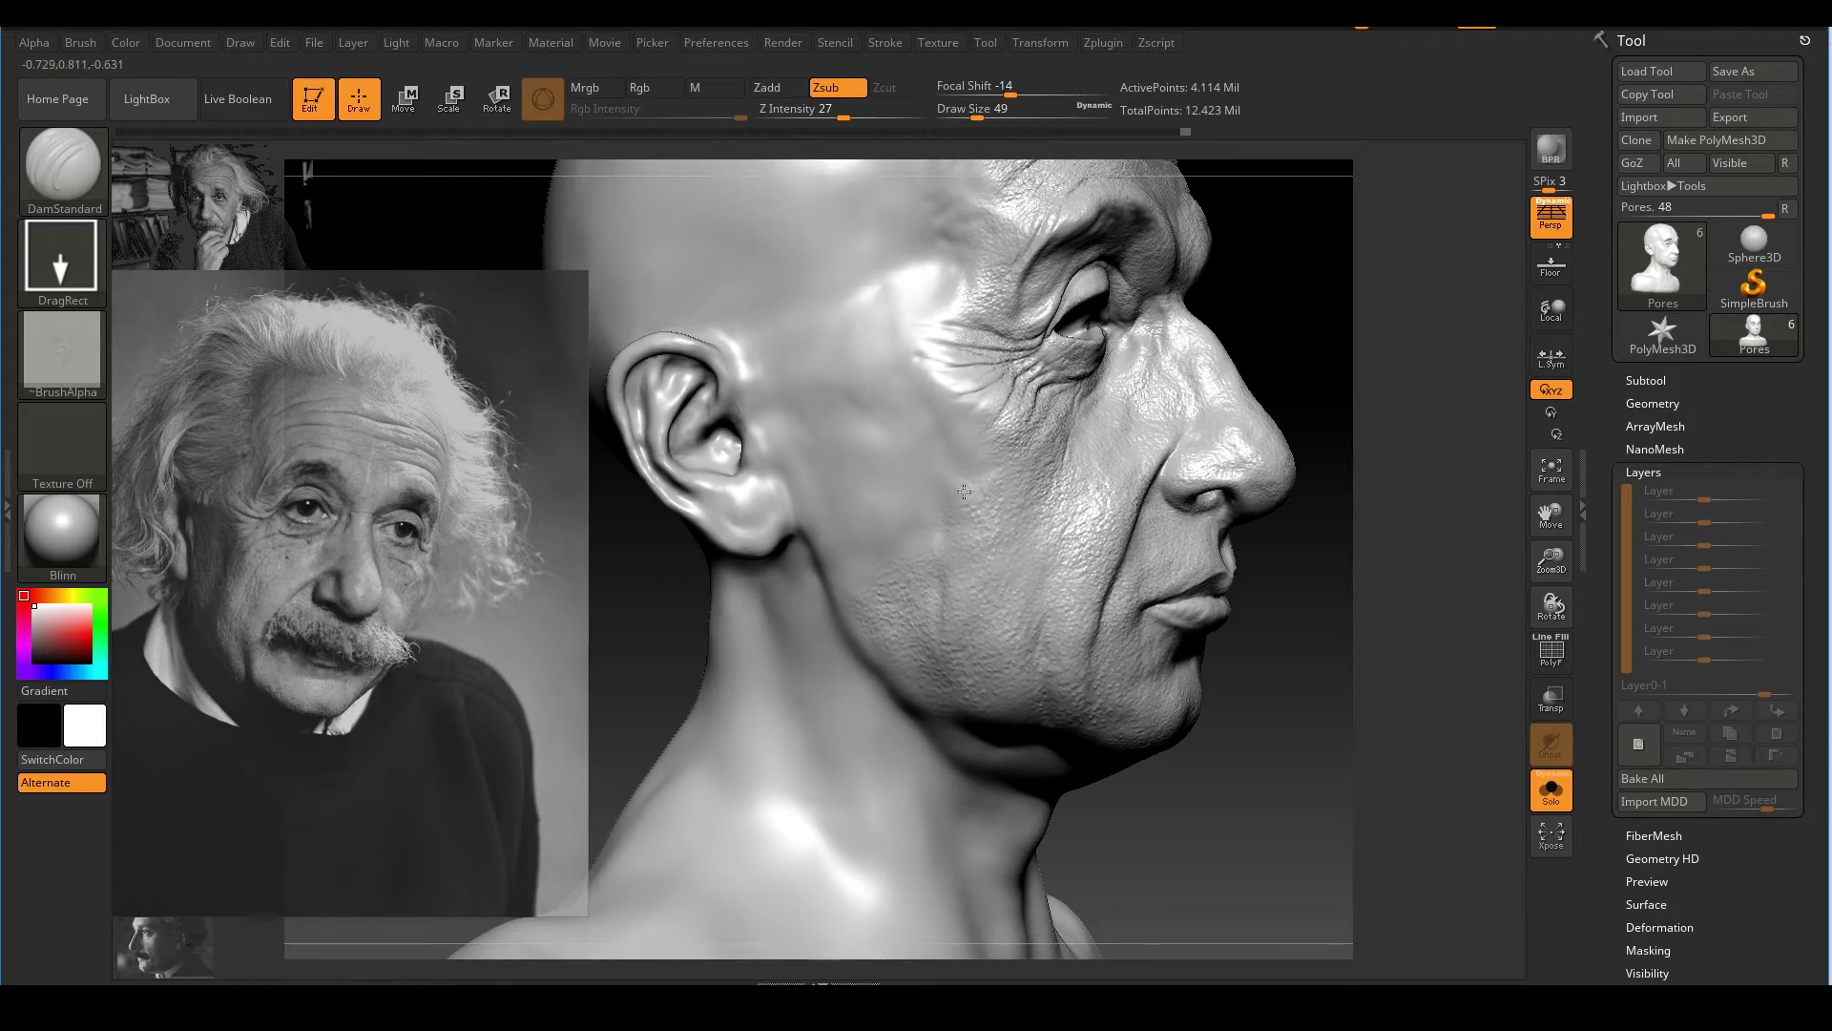
Examine the pore and stubble detail across the face from both sides and at full-bust distance
{"action": "left_click_drag", "start_coordinate": [1092, 515], "coordinate": [1094, 515]}
{"action": "left_click_drag", "start_coordinate": [1422, 593], "coordinate": [1231, 622]}
{"action": "left_click_drag", "start_coordinate": [1242, 460], "coordinate": [1400, 483]}
{"action": "mouse_move", "coordinate": [1249, 520]}
{"action": "left_mouse_down"}
{"action": "mouse_move", "coordinate": [1288, 532]}
{"action": "mouse_move", "coordinate": [1273, 518]}
{"action": "left_mouse_up"}
{"action": "mouse_move", "coordinate": [1273, 518]}
{"action": "right_mouse_down", "text": "ctrl"}
{"action": "mouse_move", "coordinate": [1258, 659]}
{"action": "mouse_move", "coordinate": [1257, 603]}
{"action": "right_mouse_up", "text": "ctrl"}
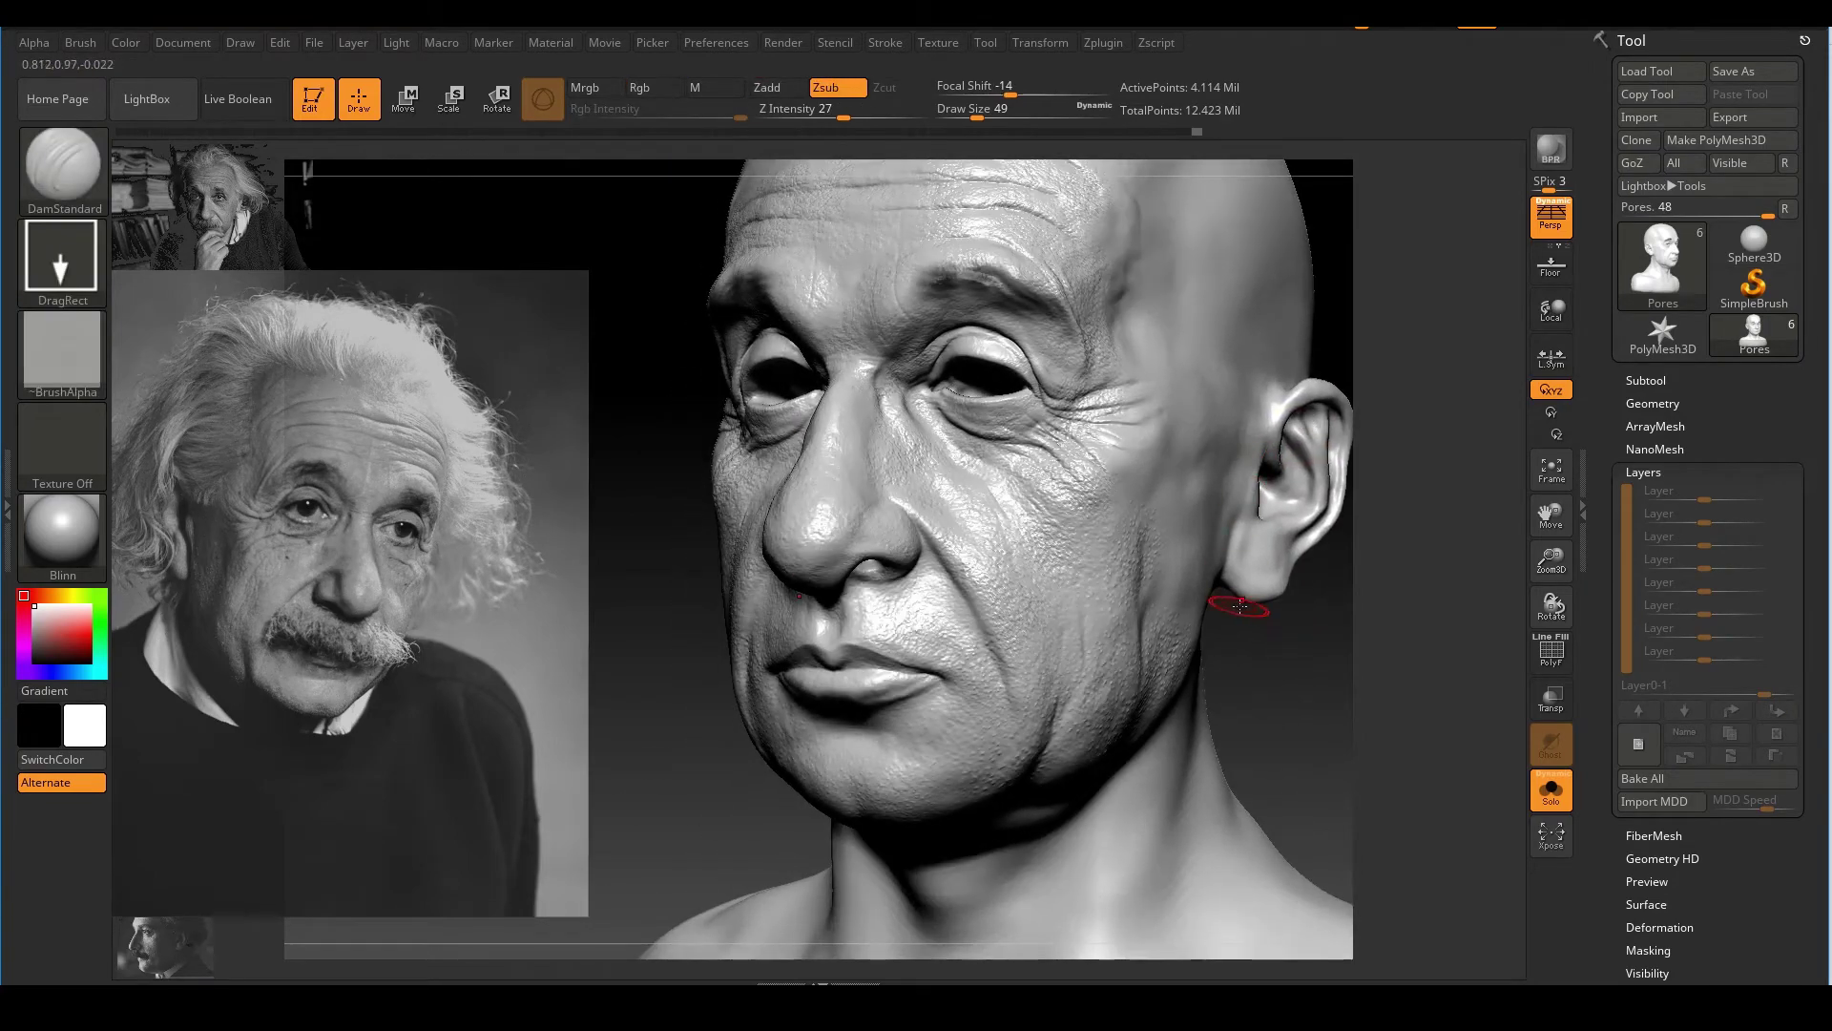
{"action": "right_click_drag", "start_coordinate": [1273, 668], "coordinate": [1254, 675]}
{"action": "mouse_move", "coordinate": [1255, 674]}
{"action": "left_mouse_down"}
{"action": "mouse_move", "coordinate": [1333, 654]}
{"action": "mouse_move", "coordinate": [1239, 618]}
{"action": "mouse_move", "coordinate": [1226, 587]}
{"action": "left_mouse_up"}
{"action": "mouse_move", "coordinate": [1226, 588]}
{"action": "right_mouse_down", "text": "alt"}
{"action": "mouse_move", "coordinate": [1198, 547]}
{"action": "mouse_move", "coordinate": [1149, 560]}
{"action": "mouse_move", "coordinate": [1227, 668]}
{"action": "right_mouse_up", "text": "alt"}
{"action": "mouse_move", "coordinate": [777, 196]}
{"action": "left_mouse_down"}
{"action": "mouse_move", "coordinate": [1045, 205]}
{"action": "mouse_move", "coordinate": [864, 286]}
{"action": "mouse_move", "coordinate": [826, 573]}
{"action": "mouse_move", "coordinate": [1029, 723]}
{"action": "mouse_move", "coordinate": [1031, 932]}
{"action": "mouse_move", "coordinate": [540, 854]}
{"action": "mouse_move", "coordinate": [648, 410]}
{"action": "mouse_move", "coordinate": [740, 230]}
{"action": "mouse_move", "coordinate": [892, 191]}
{"action": "mouse_move", "coordinate": [990, 192]}
{"action": "left_mouse_up"}
{"action": "key", "text": "Escape"}
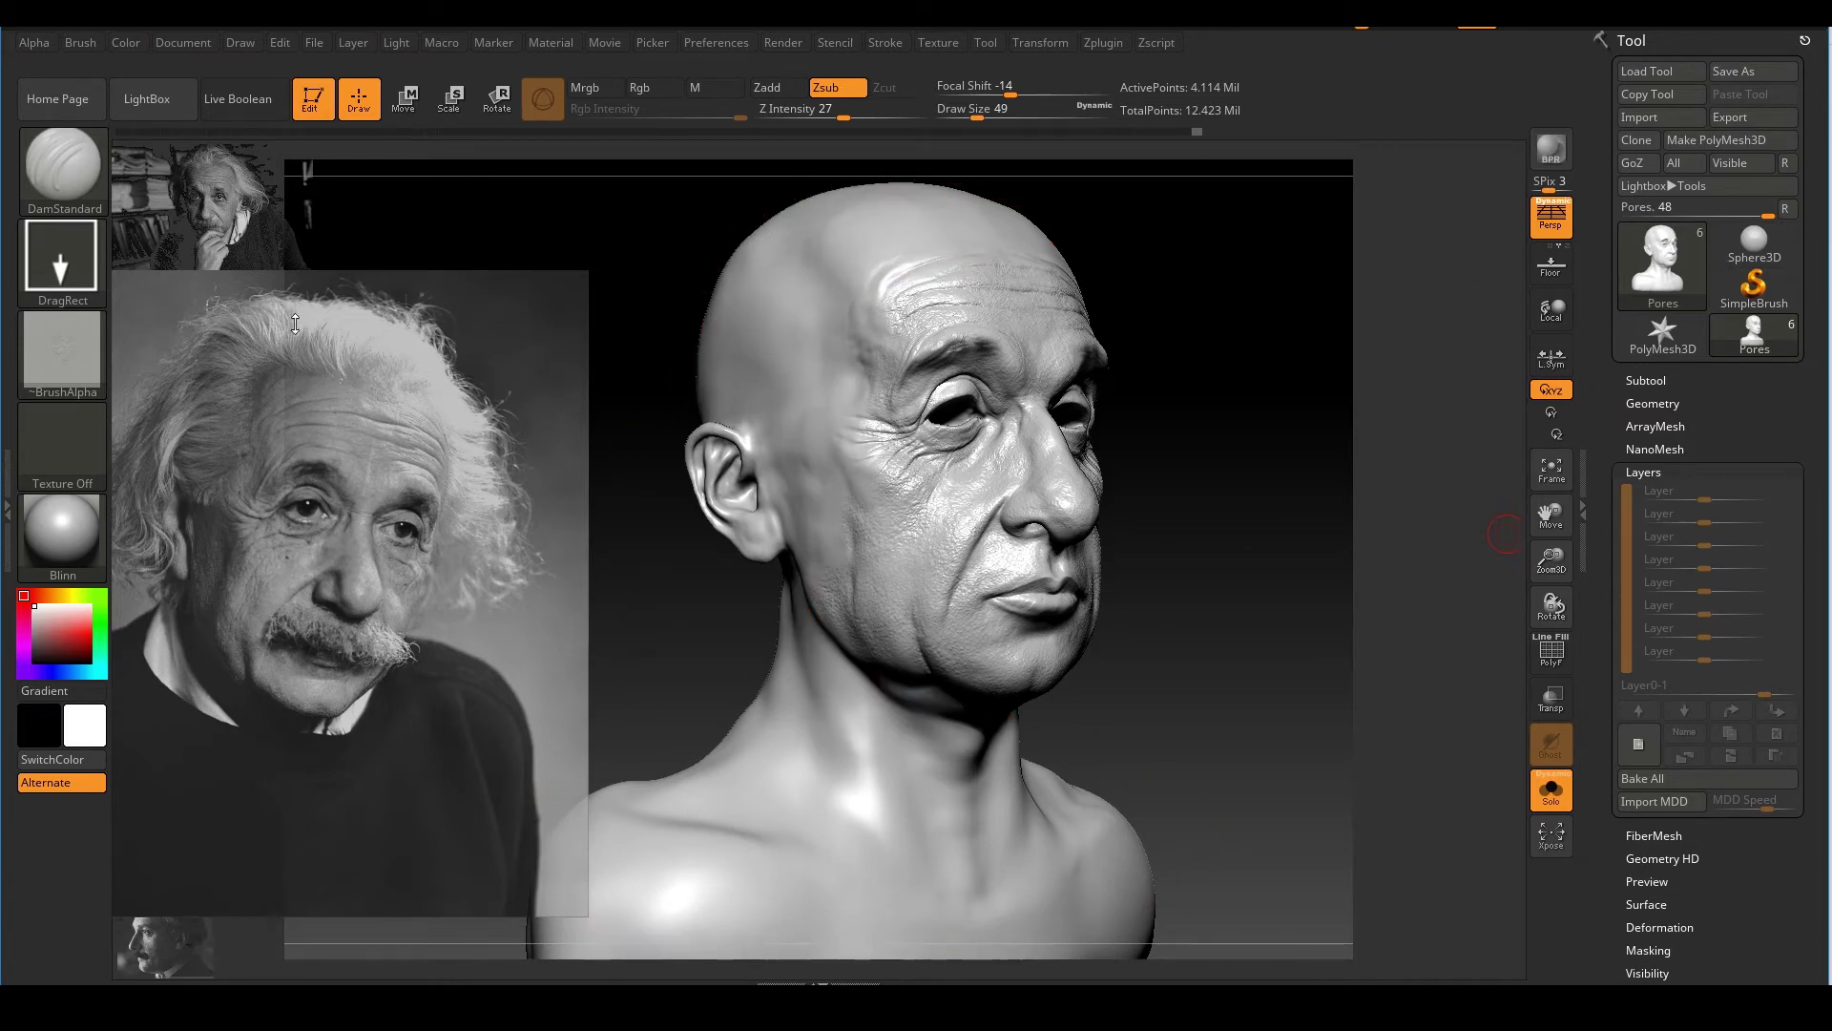
Change the DamStandard brush's stroke type from DragRect to Color Spray
{"action": "left_click", "coordinate": [62, 256]}
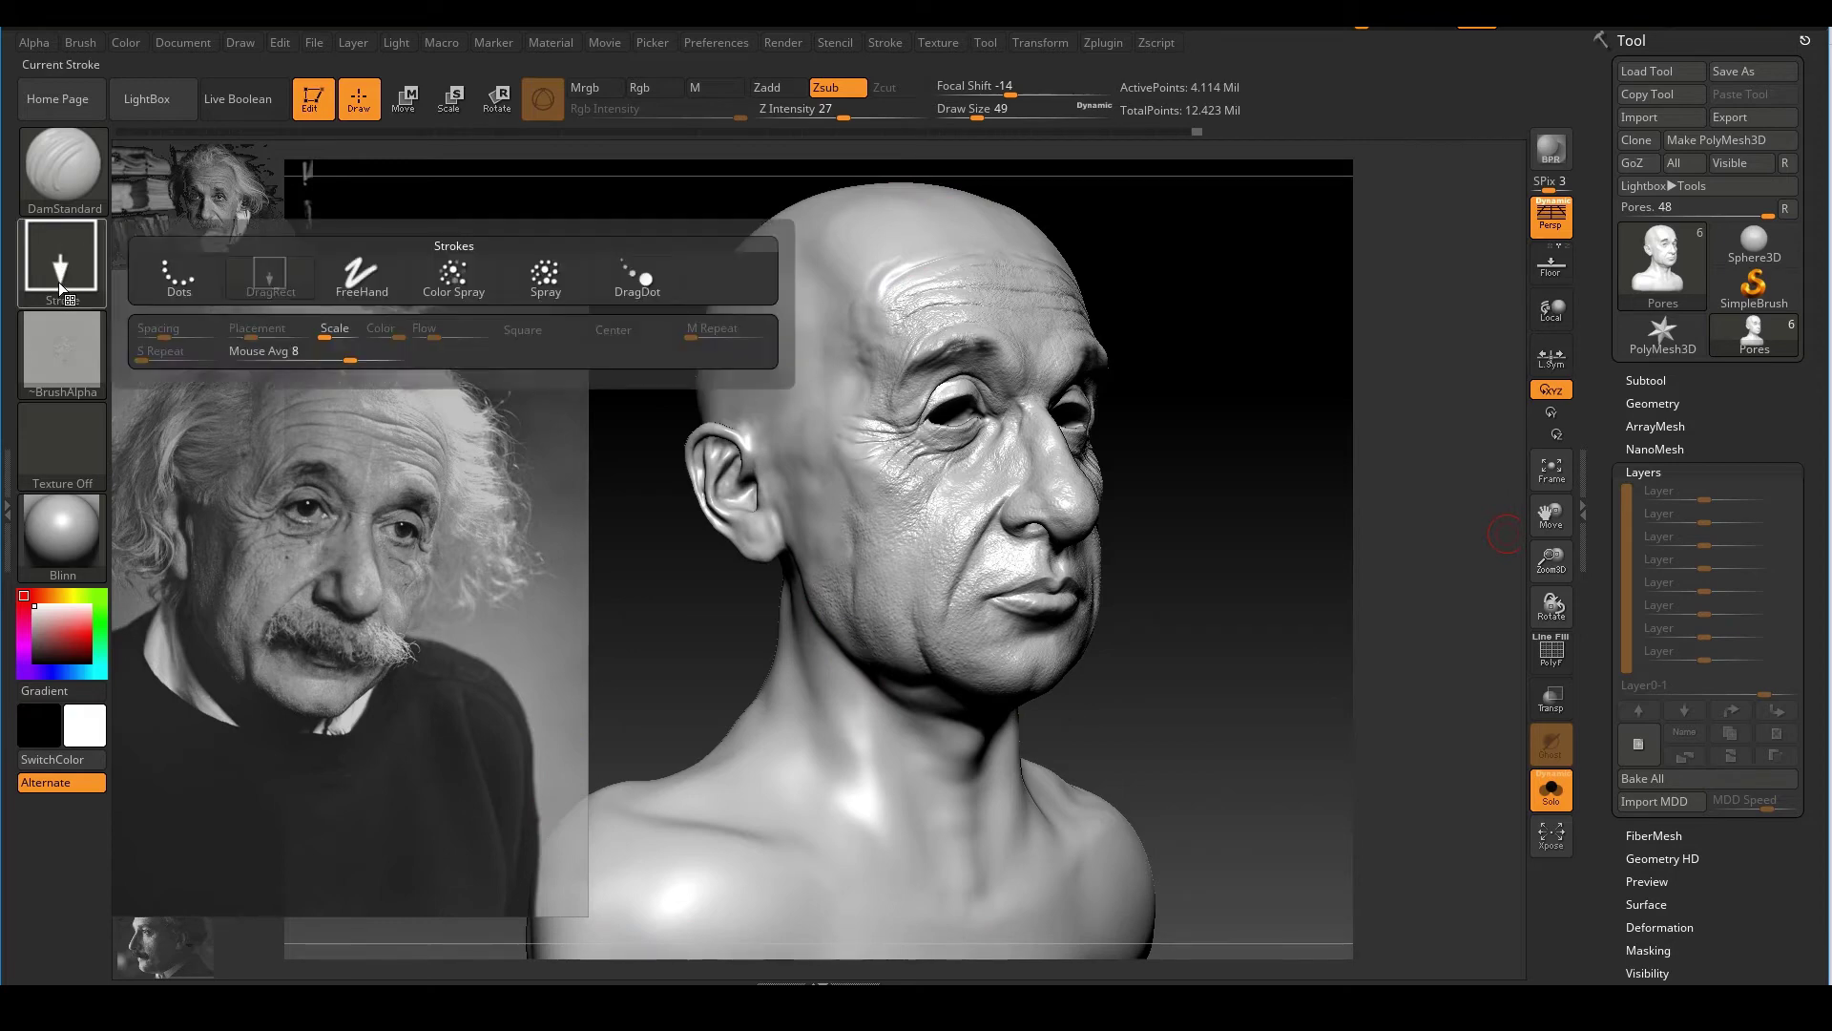
{"action": "mouse_move", "coordinate": [476, 286]}
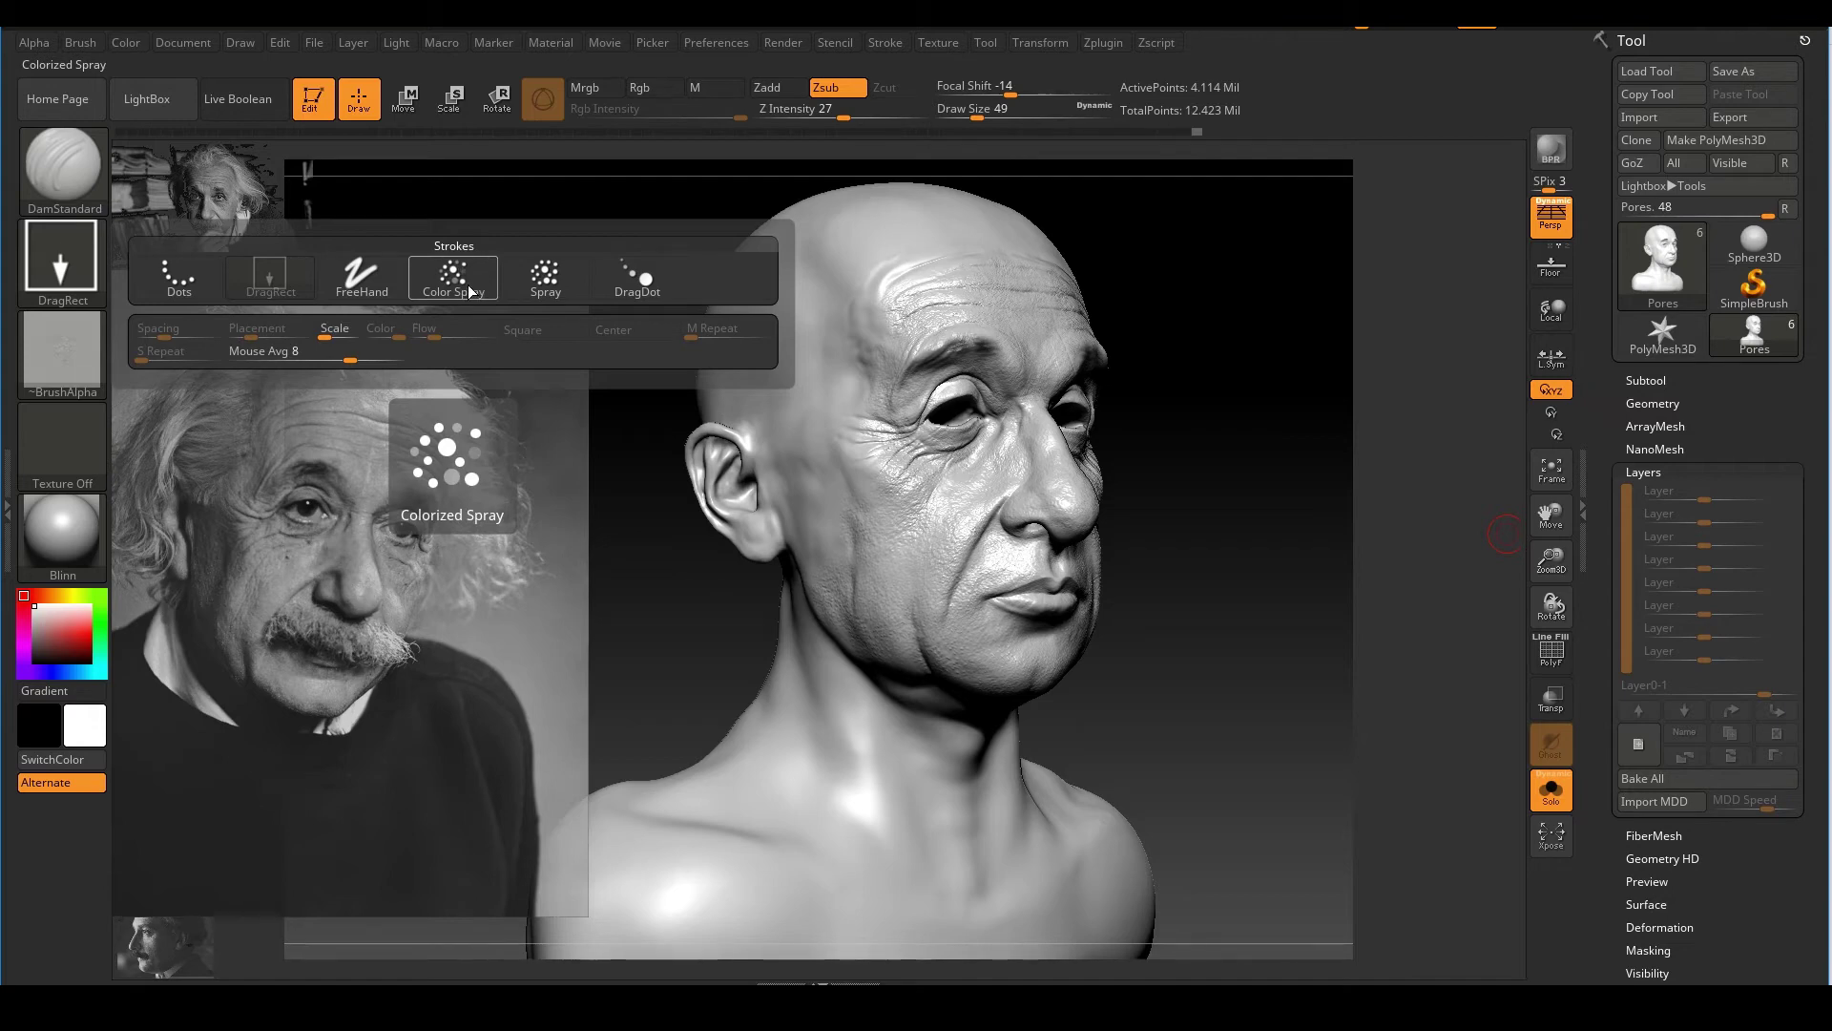
{"action": "left_click", "coordinate": [479, 284]}
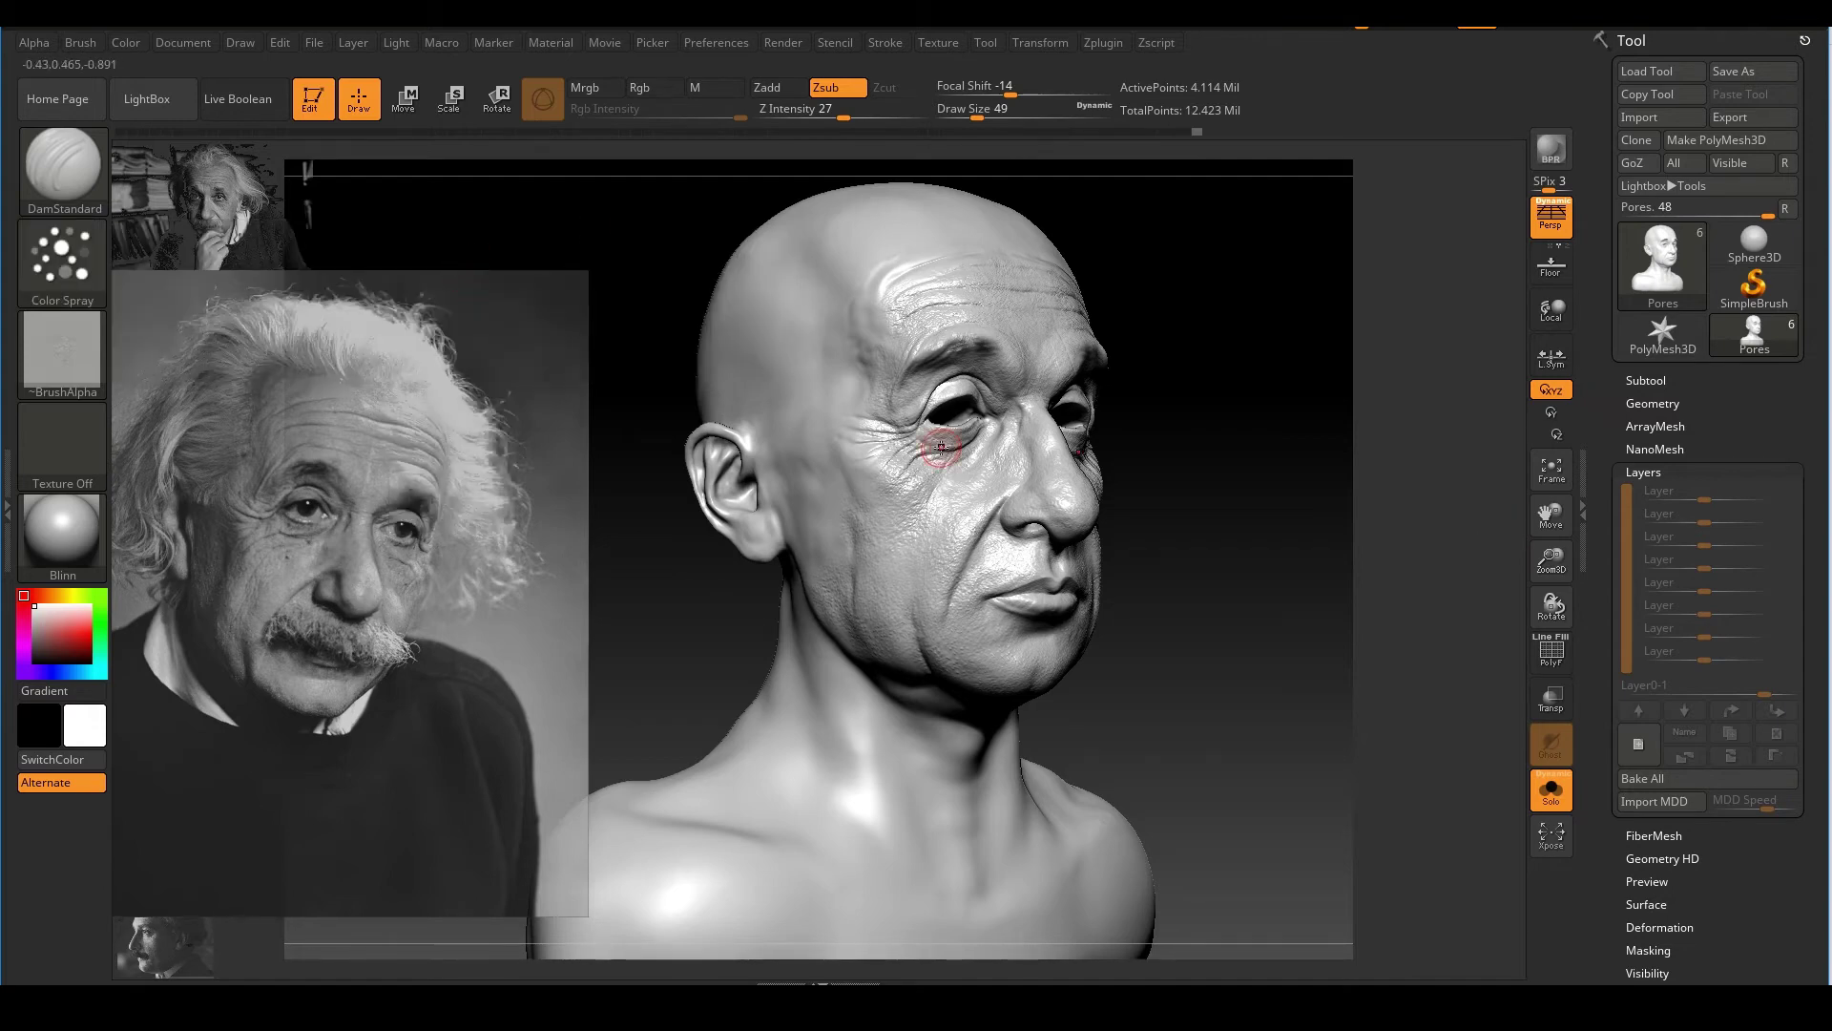
{"action": "left_click", "coordinate": [62, 255]}
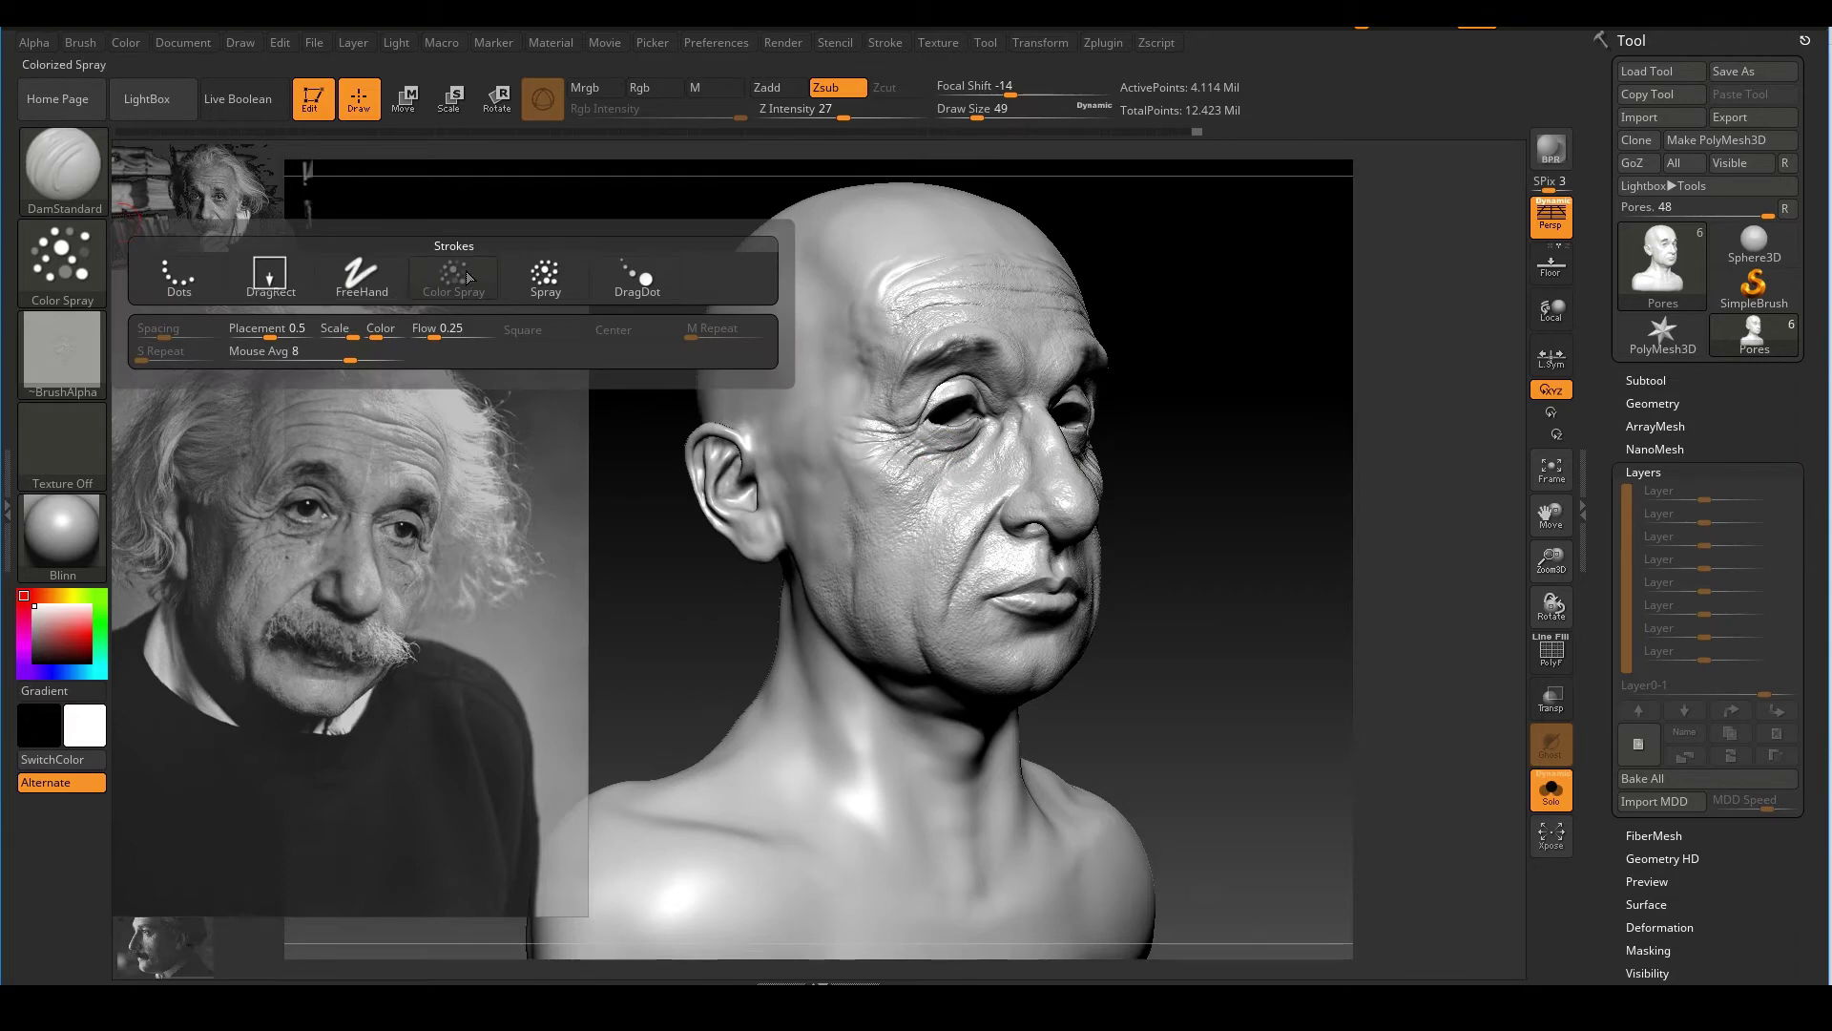
{"action": "mouse_move", "coordinate": [479, 282]}
{"action": "mouse_move", "coordinate": [287, 286]}
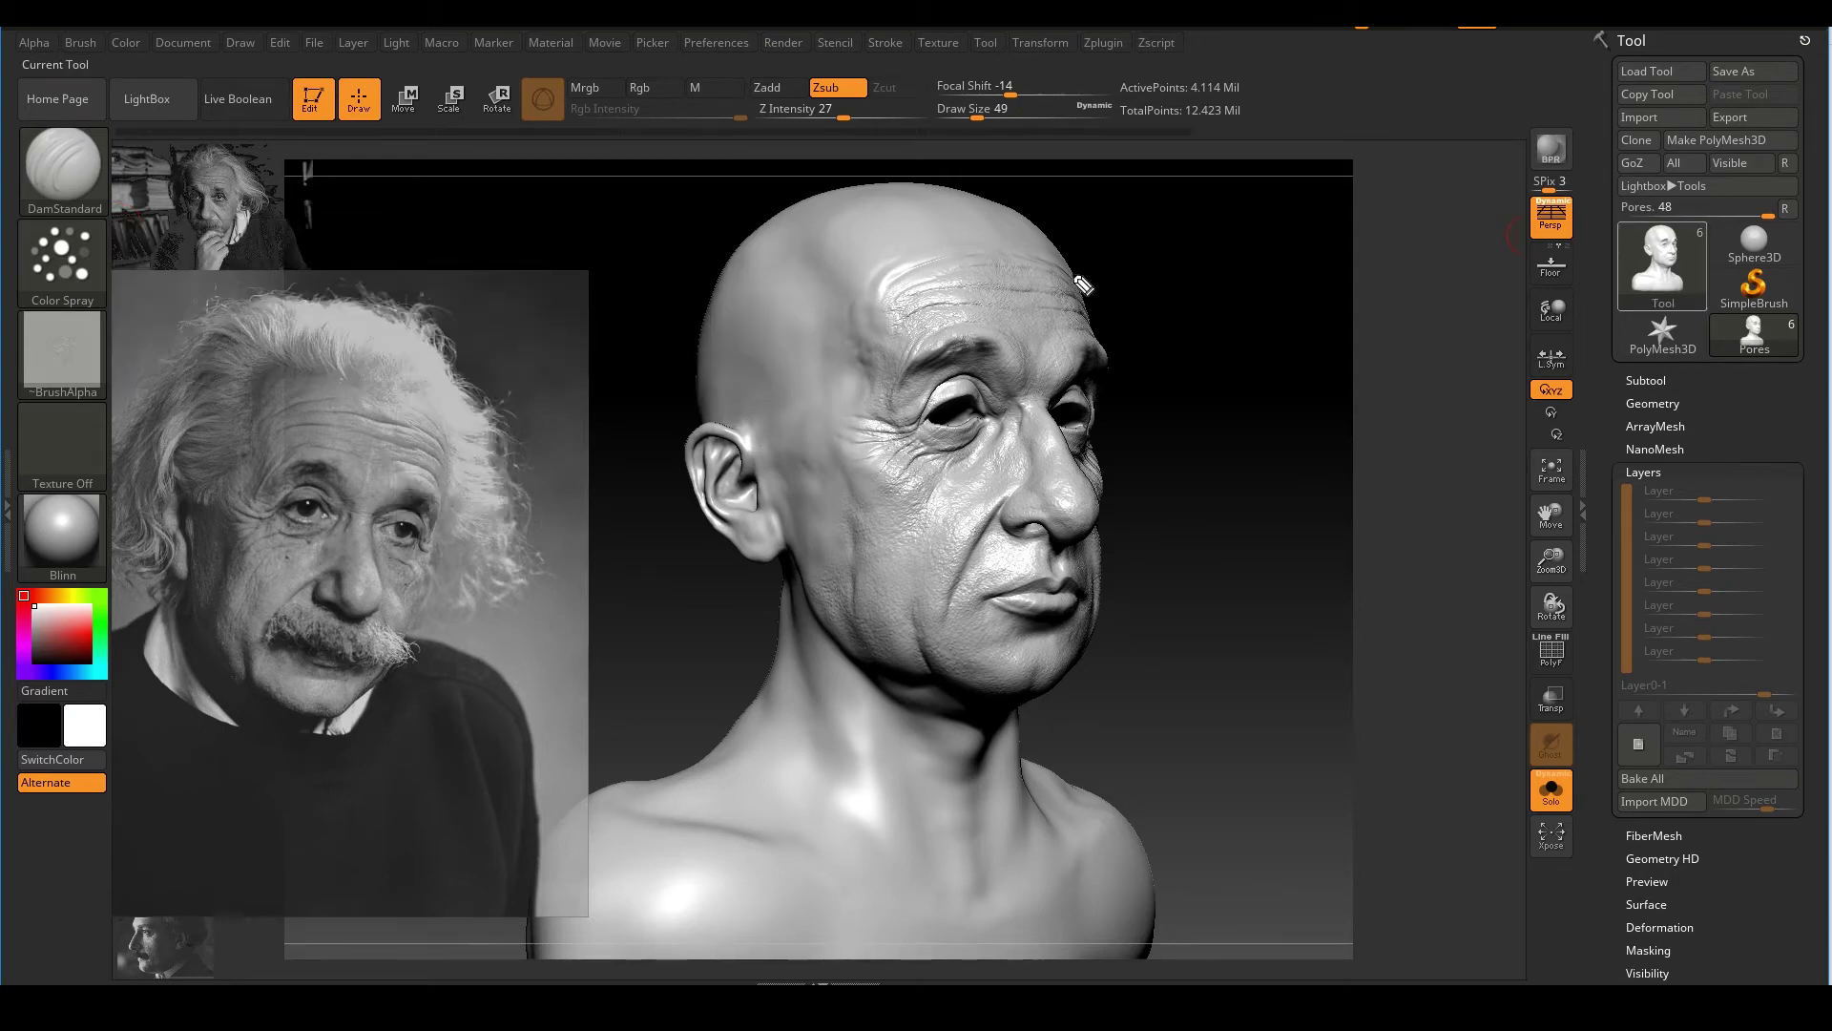
{"action": "mouse_move", "coordinate": [1082, 277]}
{"action": "left_mouse_down"}
{"action": "mouse_move", "coordinate": [987, 245]}
{"action": "mouse_move", "coordinate": [847, 320]}
{"action": "mouse_move", "coordinate": [841, 463]}
{"action": "left_mouse_up"}
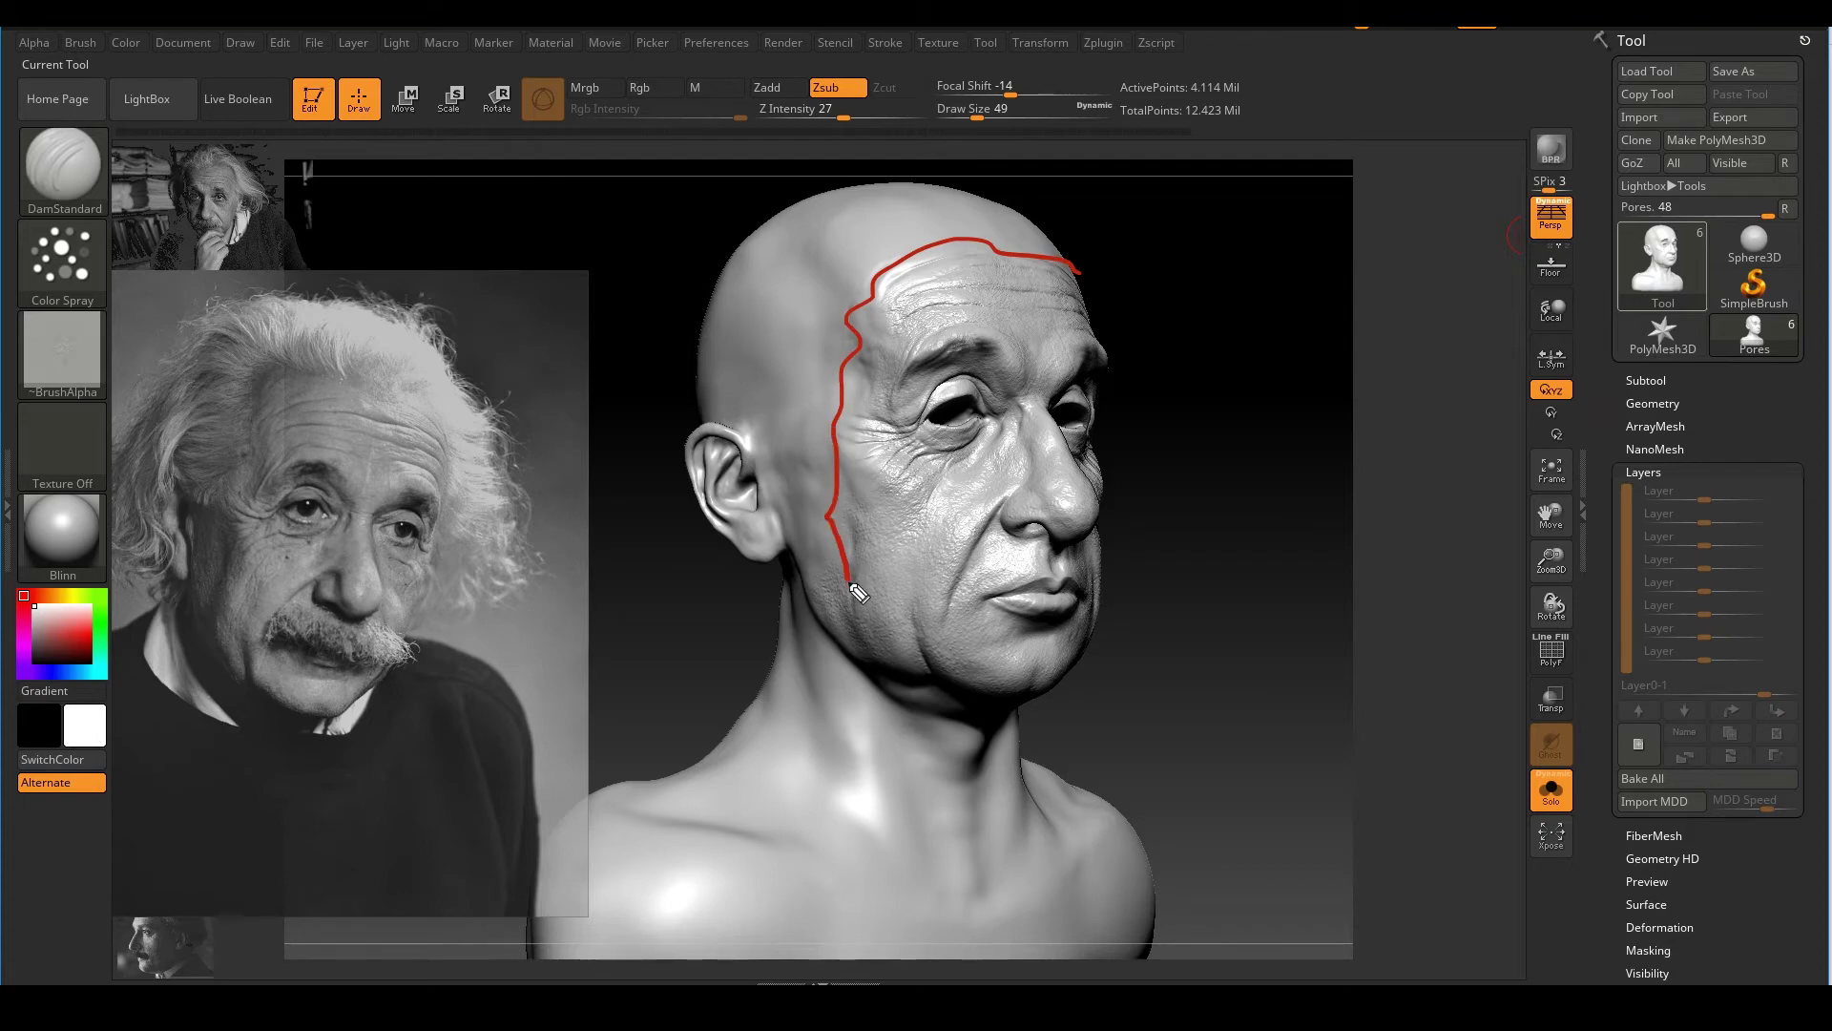
{"action": "left_click_drag", "start_coordinate": [1098, 378], "coordinate": [1134, 515]}
{"action": "mouse_move", "coordinate": [1107, 639]}
{"action": "left_mouse_down"}
{"action": "mouse_move", "coordinate": [1002, 704]}
{"action": "mouse_move", "coordinate": [894, 668]}
{"action": "left_mouse_up"}
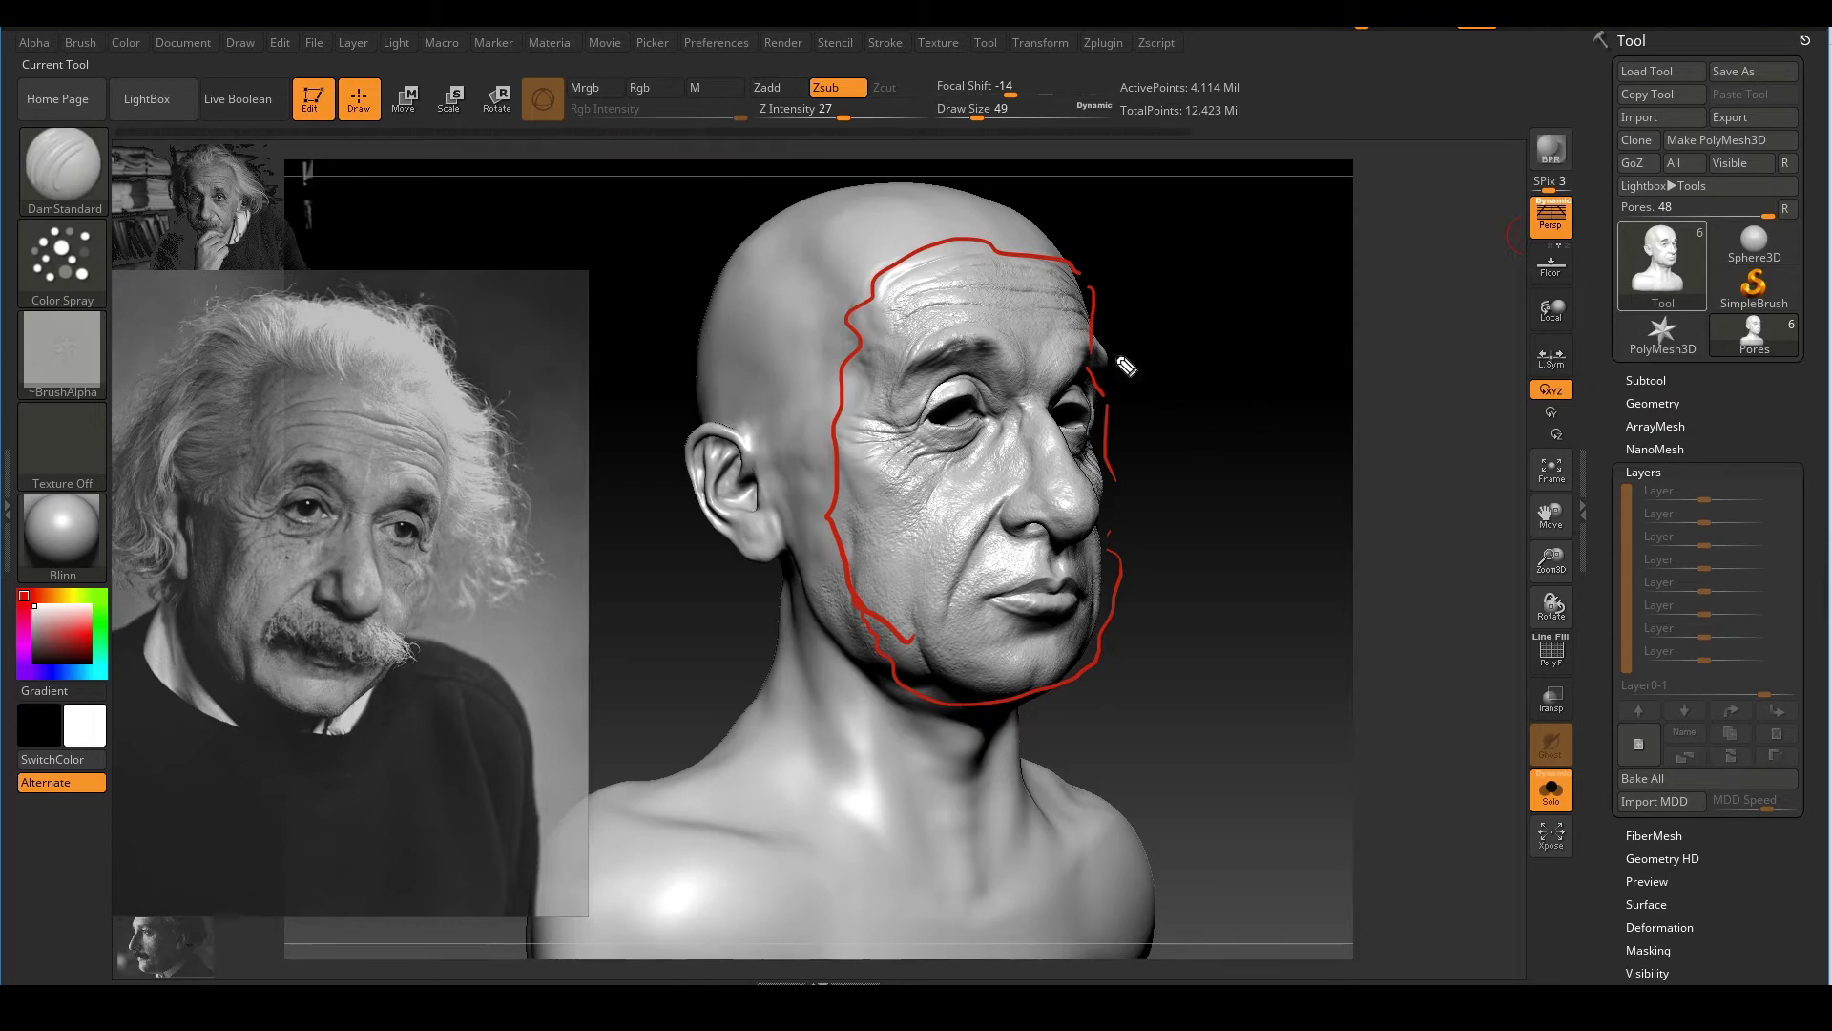
{"action": "left_click_drag", "start_coordinate": [1107, 348], "coordinate": [1130, 487]}
{"action": "key", "text": "Escape"}
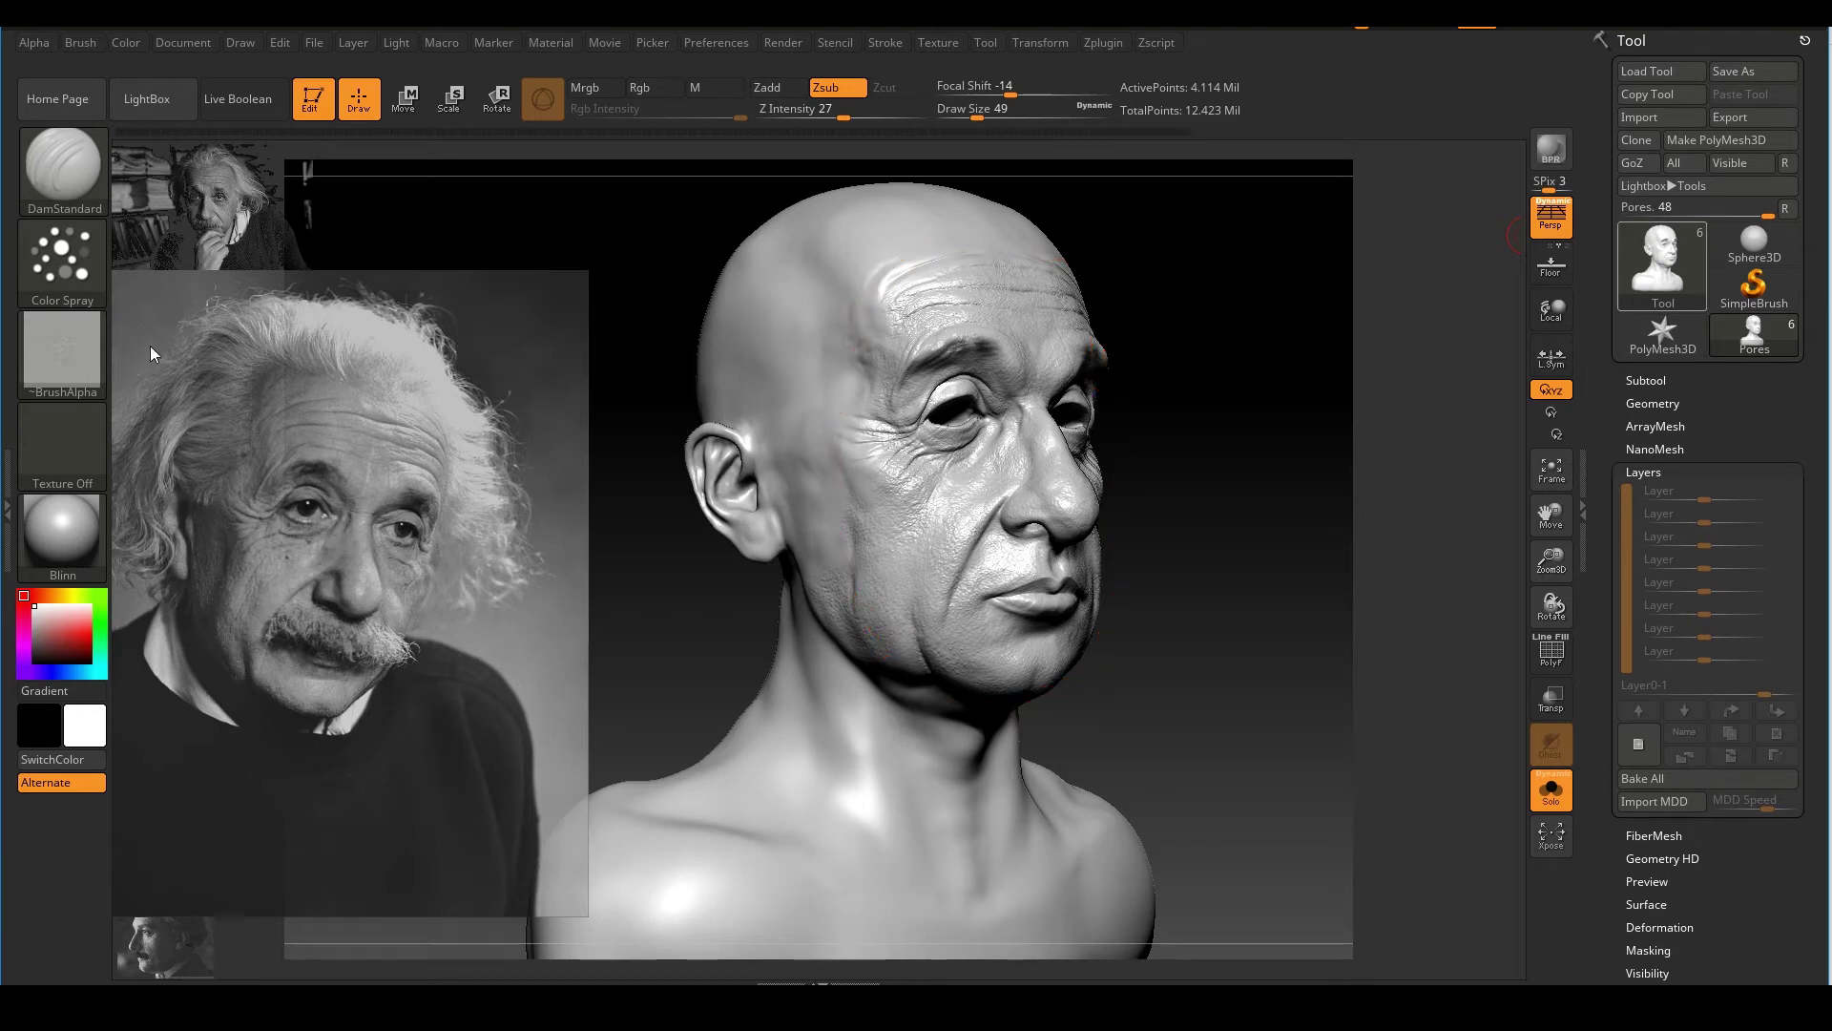
Load the Skin_Male__Pores_AP120612 alpha for the Color Spray stroke
{"action": "left_click", "coordinate": [61, 269]}
{"action": "left_click", "coordinate": [453, 276]}
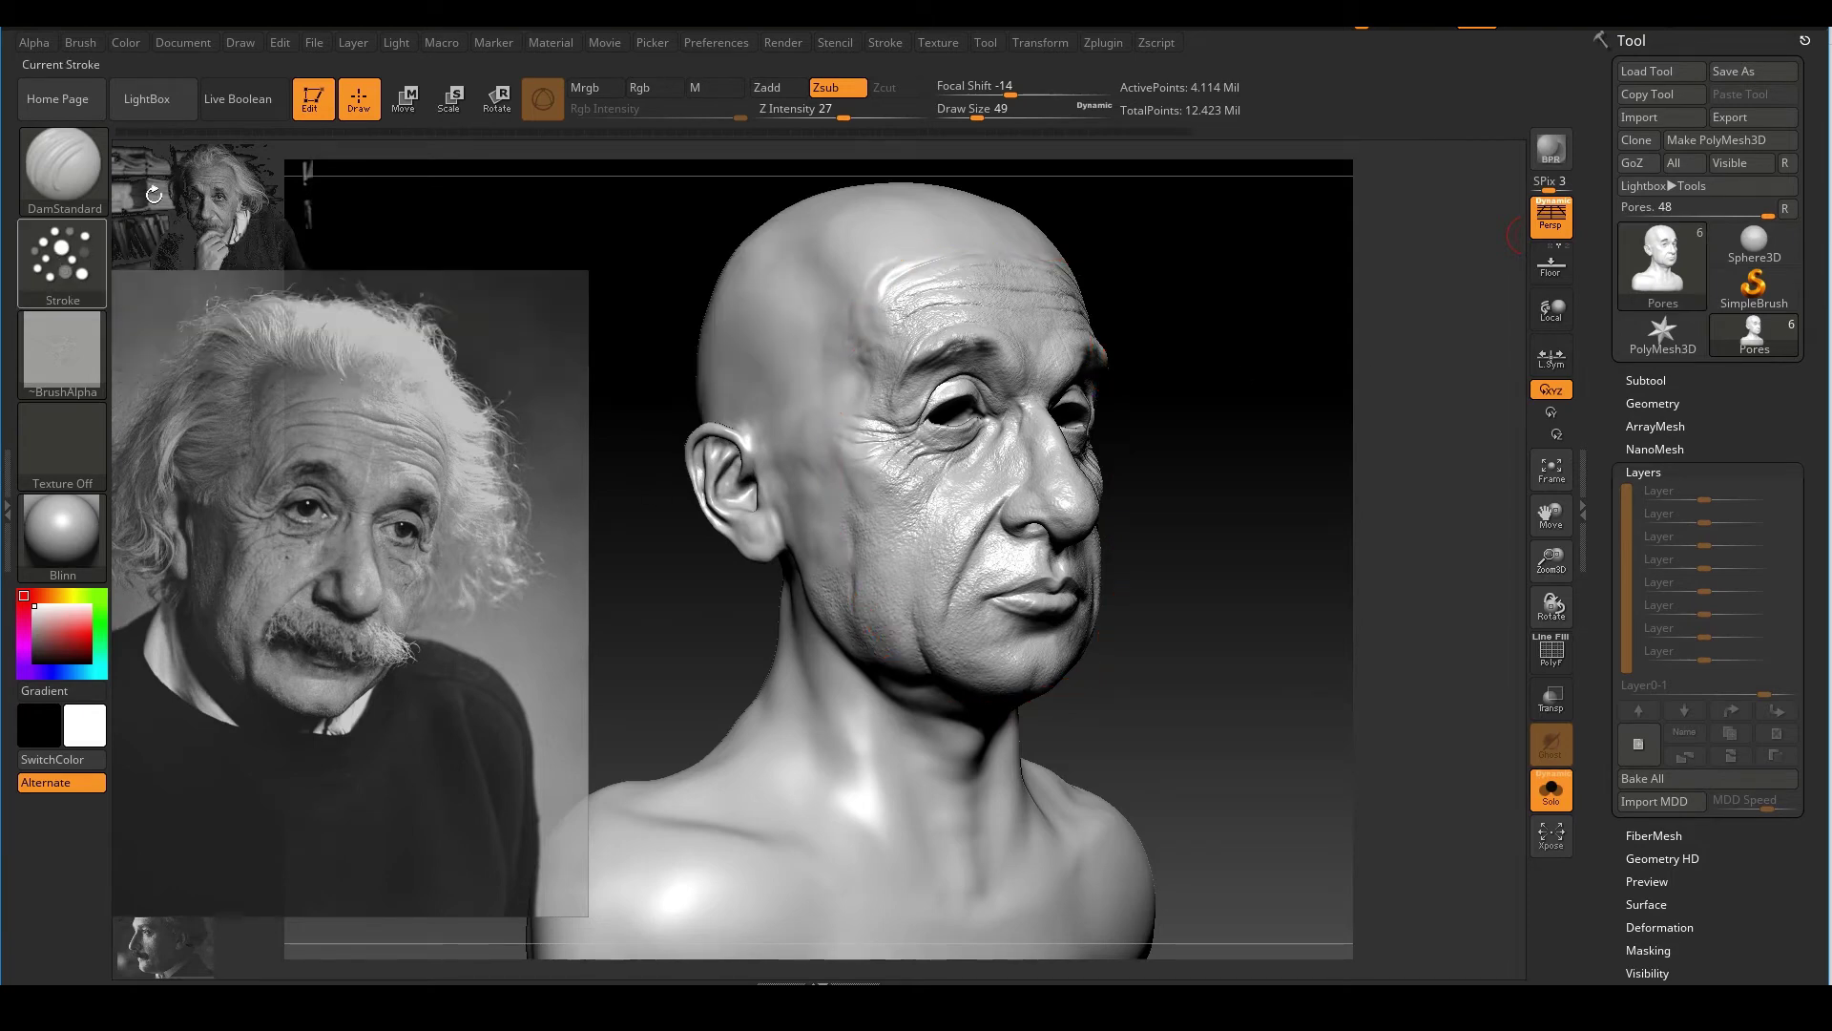
{"action": "left_click", "coordinate": [68, 347]}
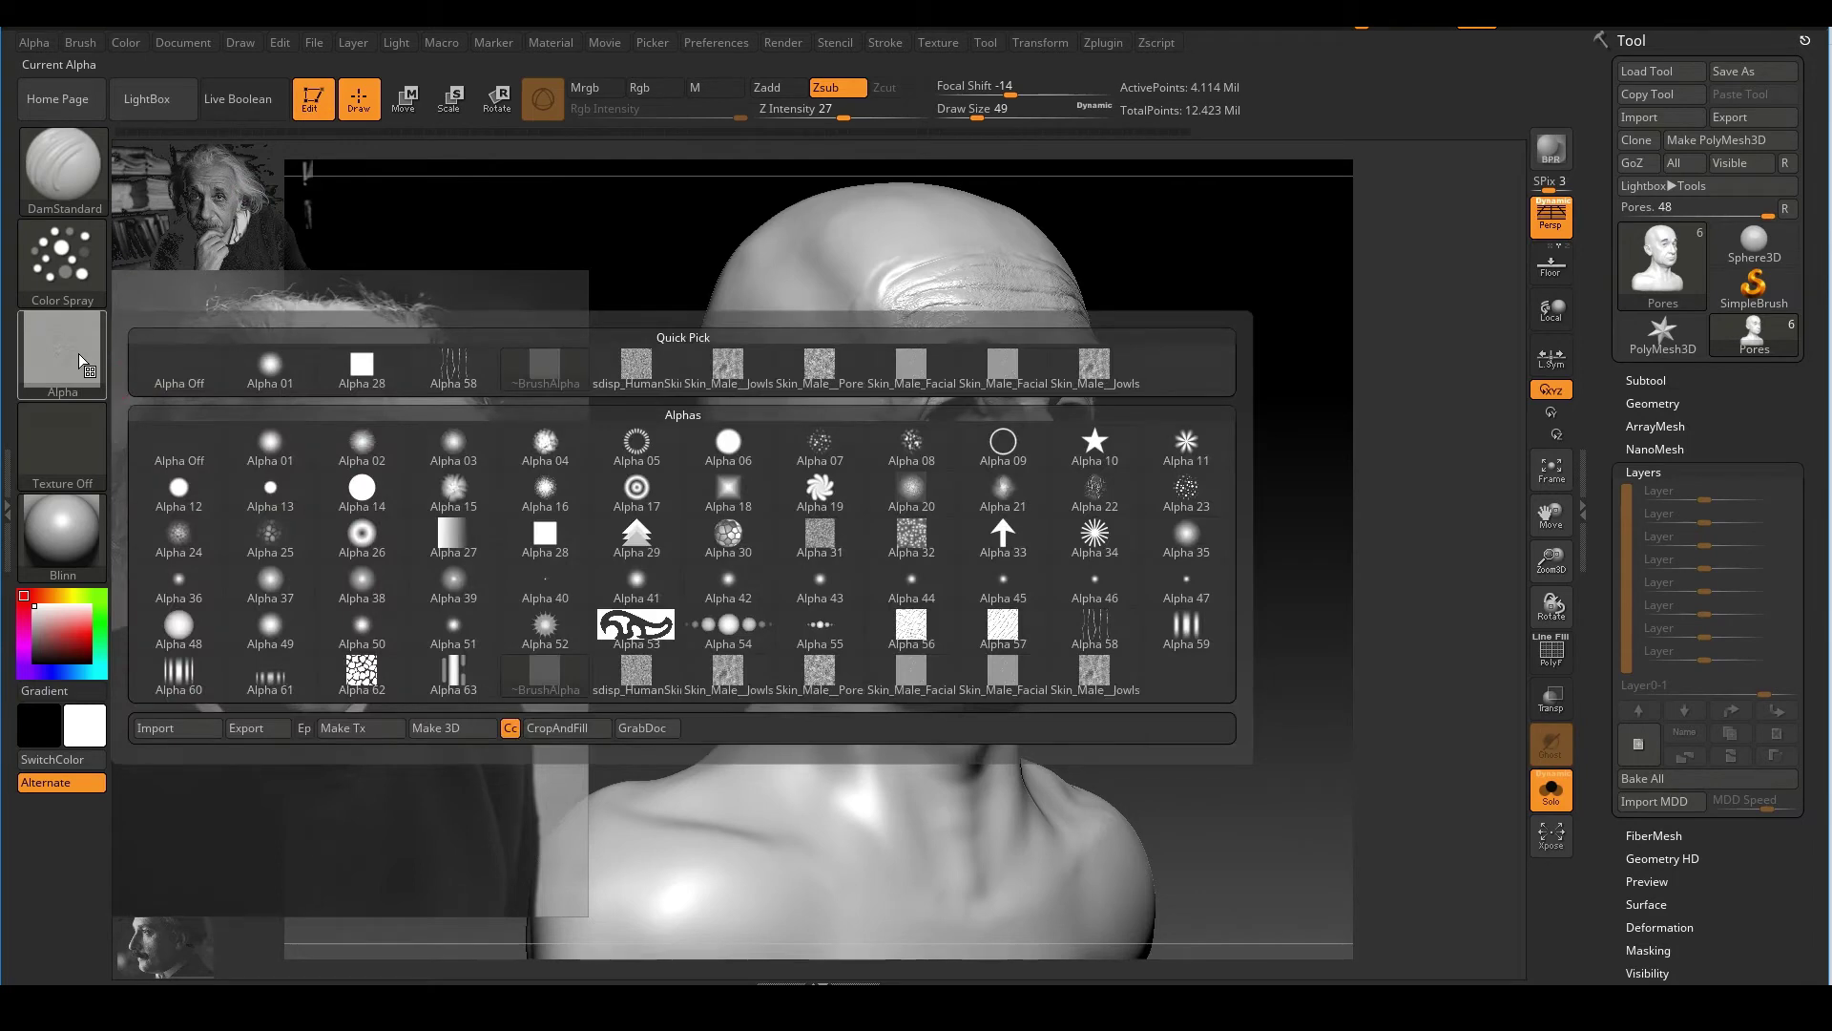
{"action": "left_click", "coordinate": [834, 376]}
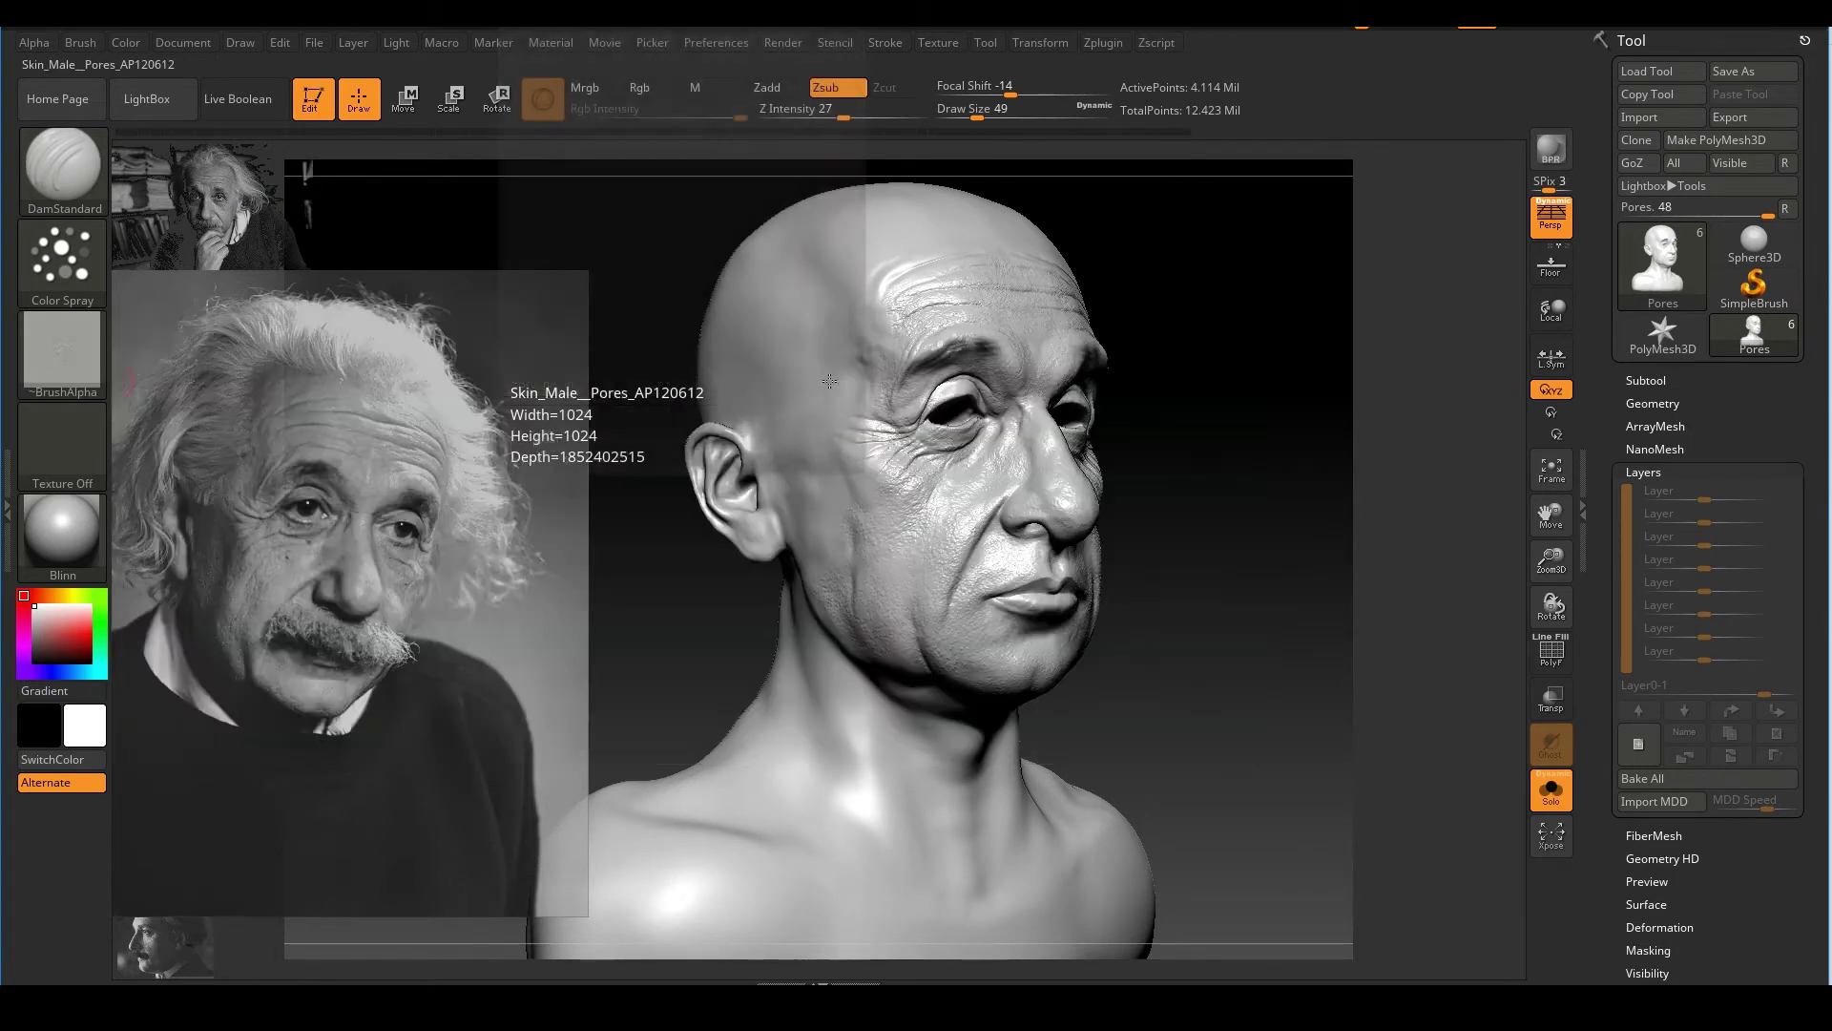
{"action": "mouse_move", "coordinate": [1224, 381]}
{"action": "left_mouse_down", "text": "shift"}
{"action": "mouse_move", "coordinate": [1218, 404]}
{"action": "mouse_move", "coordinate": [1226, 391]}
{"action": "left_mouse_up", "text": "shift"}
Adjust the brush size and spray pores over the jaw and the side of the cheek in front of the ear
{"action": "key", "text": "s"}
{"action": "left_click_drag", "start_coordinate": [891, 689], "coordinate": [903, 690]}
{"action": "mouse_move", "coordinate": [1190, 541]}
{"action": "left_mouse_down"}
{"action": "mouse_move", "coordinate": [1336, 551]}
{"action": "mouse_move", "coordinate": [1316, 539]}
{"action": "left_mouse_up"}
{"action": "key", "text": "s"}
{"action": "left_click_drag", "start_coordinate": [912, 495], "coordinate": [916, 498]}
{"action": "mouse_move", "coordinate": [849, 446]}
{"action": "left_mouse_down"}
{"action": "mouse_move", "coordinate": [872, 492]}
{"action": "mouse_move", "coordinate": [897, 482]}
{"action": "left_mouse_up"}
Set the Draw Size to 136 and spray pores over the temple and the side of the scalp beside the forehead
{"action": "mouse_move", "coordinate": [948, 444]}
{"action": "right_mouse_down", "text": "ctrl"}
{"action": "mouse_move", "coordinate": [961, 484]}
{"action": "mouse_move", "coordinate": [891, 409]}
{"action": "right_mouse_up", "text": "ctrl"}
{"action": "key", "text": "s"}
{"action": "mouse_move", "coordinate": [876, 472]}
{"action": "left_mouse_down"}
{"action": "mouse_move", "coordinate": [892, 472]}
{"action": "mouse_move", "coordinate": [864, 391]}
{"action": "left_mouse_up"}
{"action": "mouse_move", "coordinate": [959, 494]}
{"action": "right_mouse_down", "text": "ctrl"}
{"action": "mouse_move", "coordinate": [922, 404]}
{"action": "mouse_move", "coordinate": [927, 563]}
{"action": "right_mouse_up", "text": "ctrl"}
{"action": "mouse_move", "coordinate": [928, 563]}
{"action": "right_mouse_down"}
{"action": "mouse_move", "coordinate": [1084, 429]}
{"action": "mouse_move", "coordinate": [1193, 380]}
{"action": "mouse_move", "coordinate": [1031, 448]}
{"action": "right_mouse_up"}
{"action": "right_click_drag", "start_coordinate": [949, 609], "coordinate": [1204, 437]}
{"action": "mouse_move", "coordinate": [1056, 474]}
{"action": "right_mouse_down"}
{"action": "mouse_move", "coordinate": [1014, 372]}
{"action": "mouse_move", "coordinate": [1079, 485]}
{"action": "right_mouse_up"}
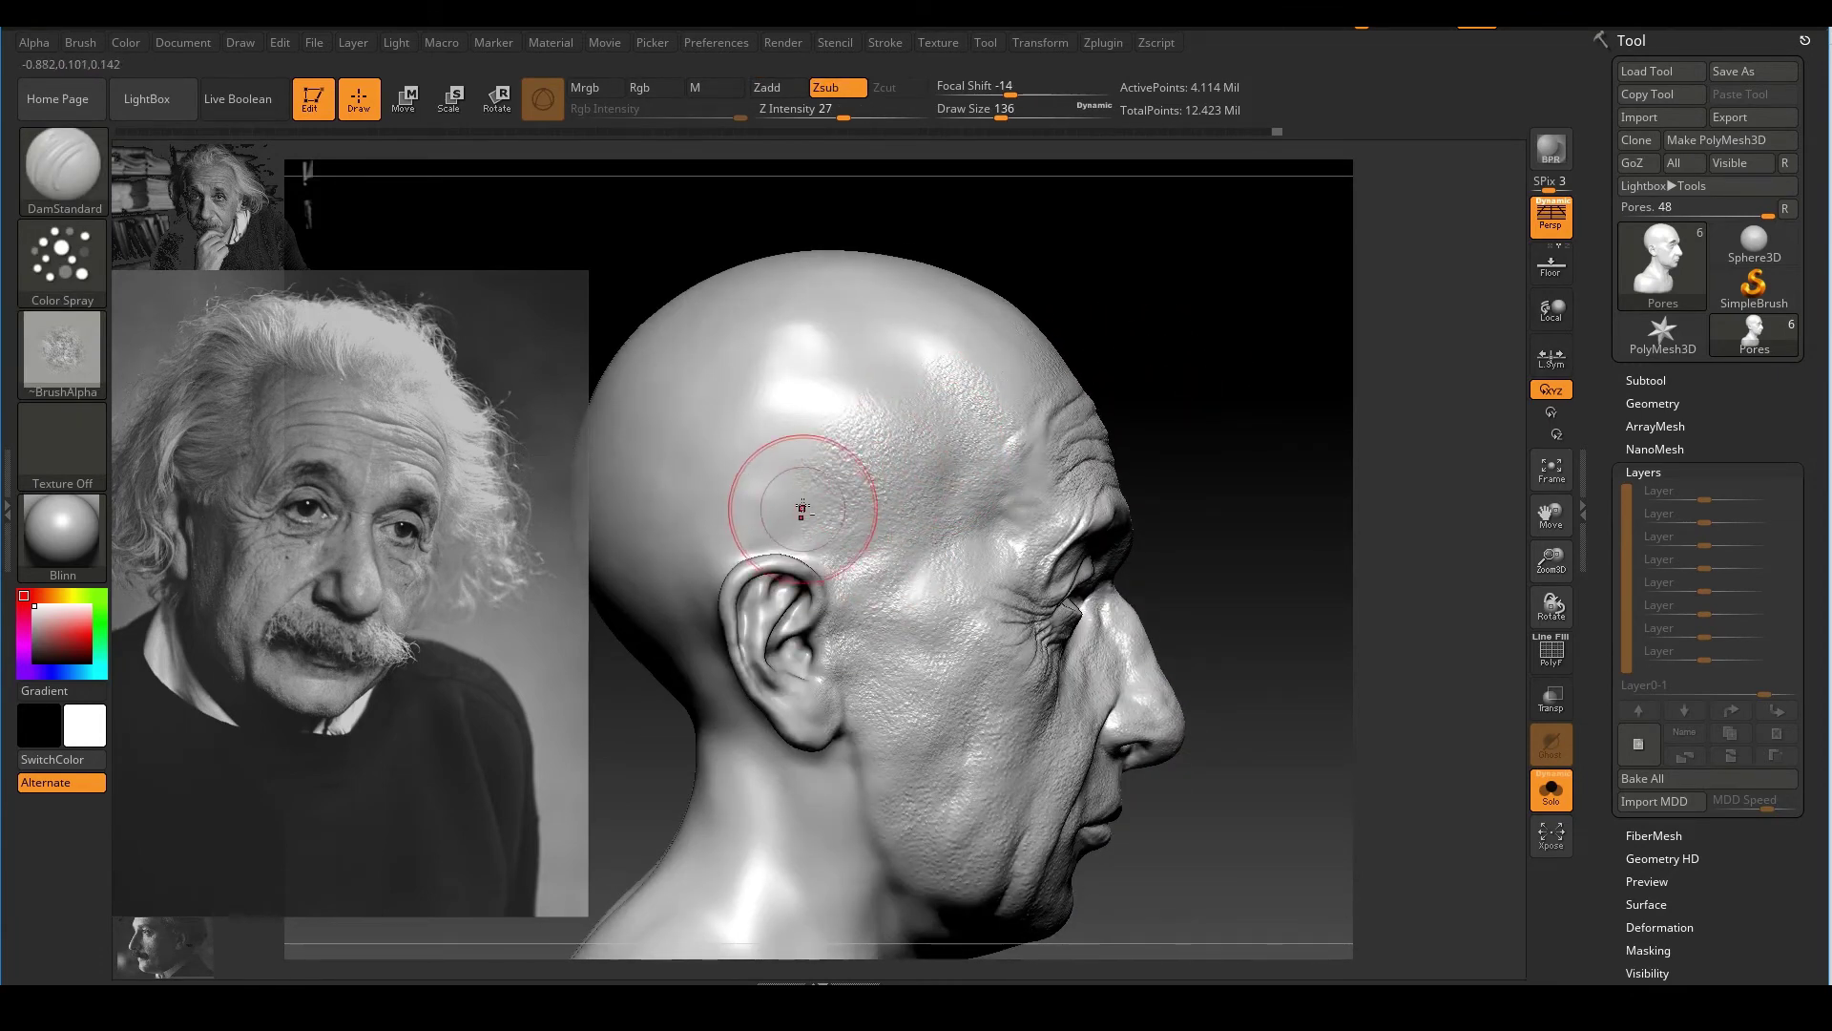
Spray pores over the scalp above the ear, the temple and the underside of the jaw
{"action": "right_click_drag", "start_coordinate": [799, 678], "coordinate": [807, 630]}
{"action": "left_click_drag", "start_coordinate": [811, 610], "coordinate": [823, 635], "text": "shift"}
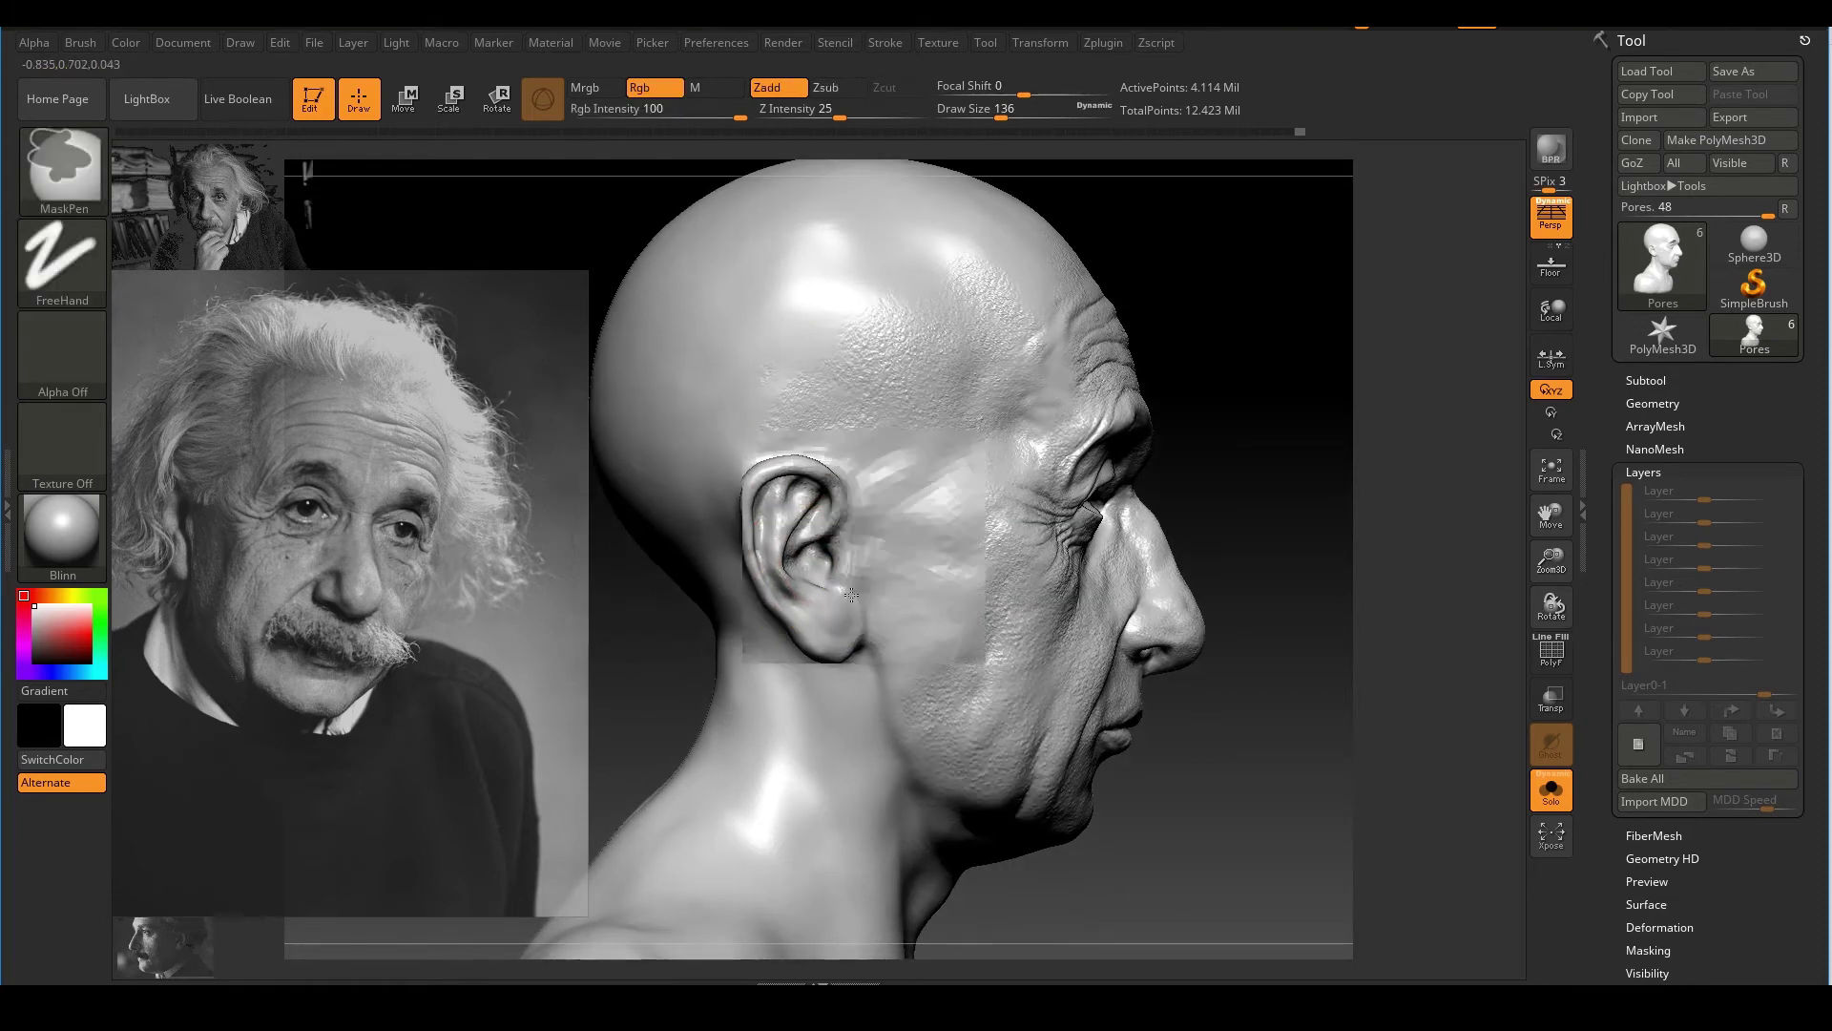
{"action": "mouse_move", "coordinate": [822, 635]}
{"action": "right_mouse_down", "text": "ctrl"}
{"action": "mouse_move", "coordinate": [859, 553]}
{"action": "mouse_move", "coordinate": [912, 517]}
{"action": "right_mouse_up", "text": "ctrl"}
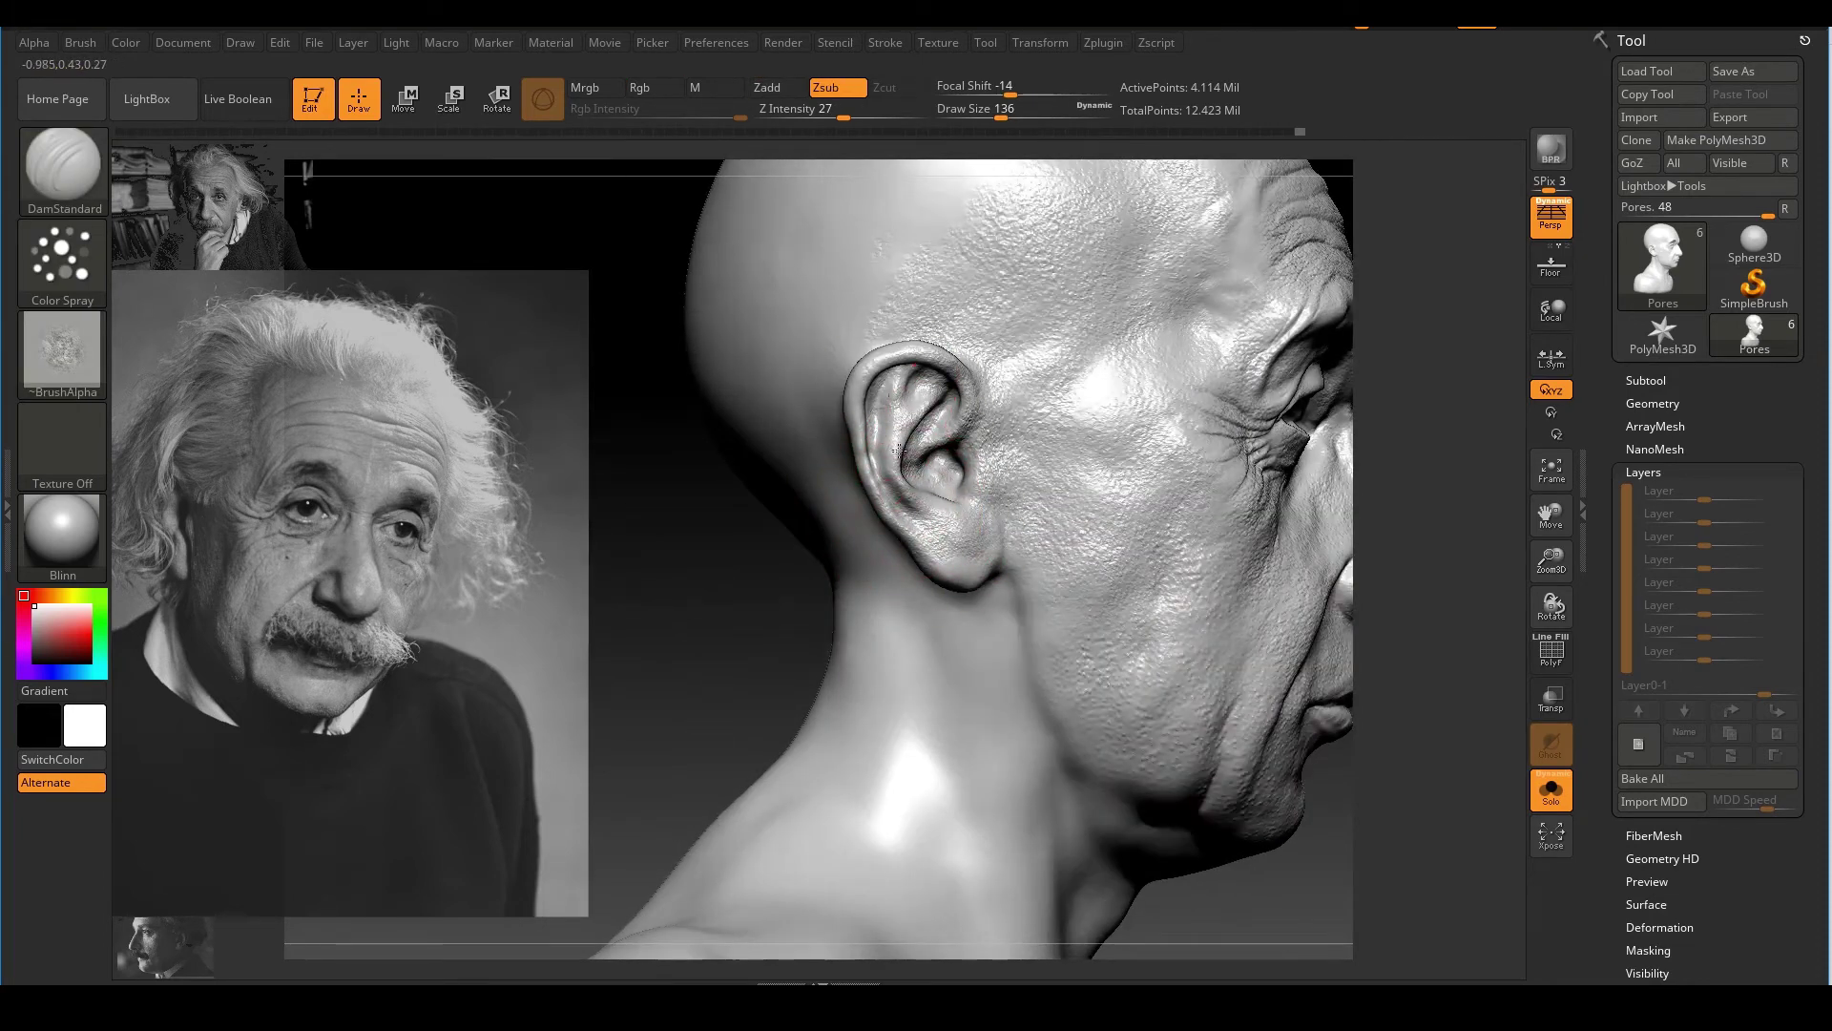
{"action": "left_click_drag", "start_coordinate": [911, 462], "coordinate": [907, 439]}
{"action": "right_click_drag", "start_coordinate": [1017, 671], "coordinate": [1037, 610], "text": "ctrl"}
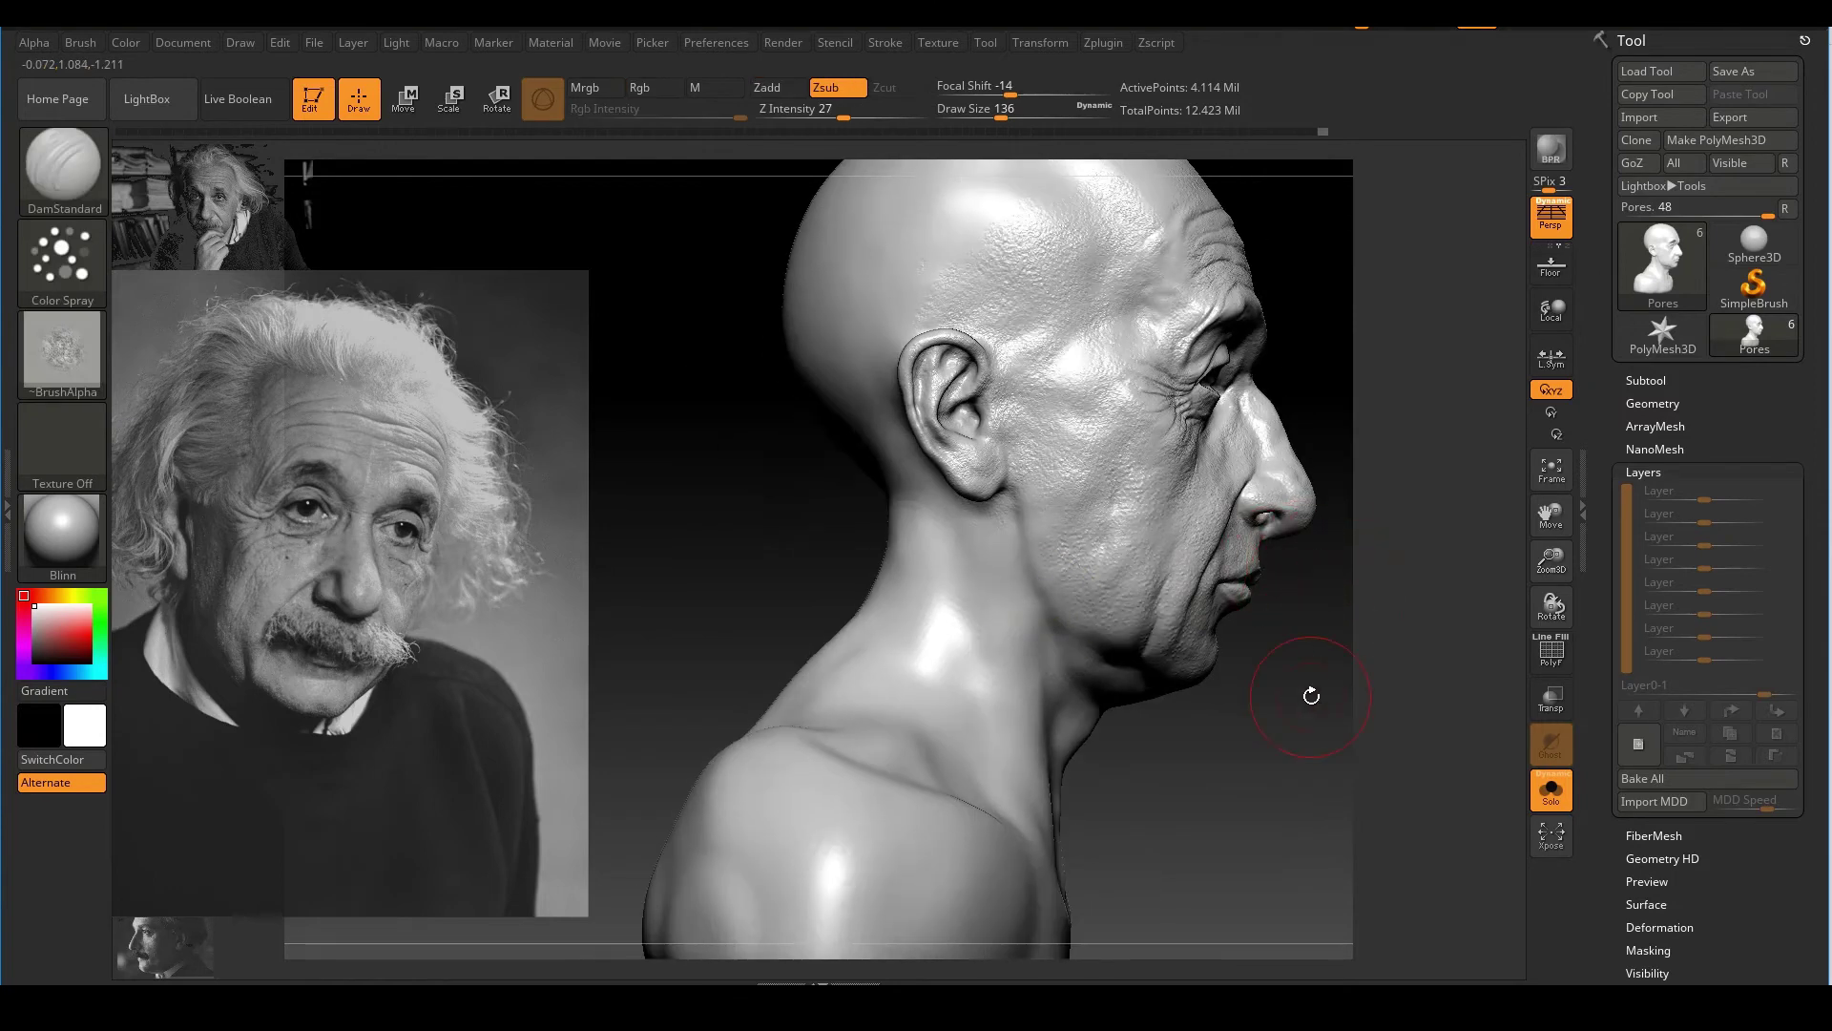
{"action": "right_click_drag", "start_coordinate": [1292, 698], "coordinate": [1214, 478]}
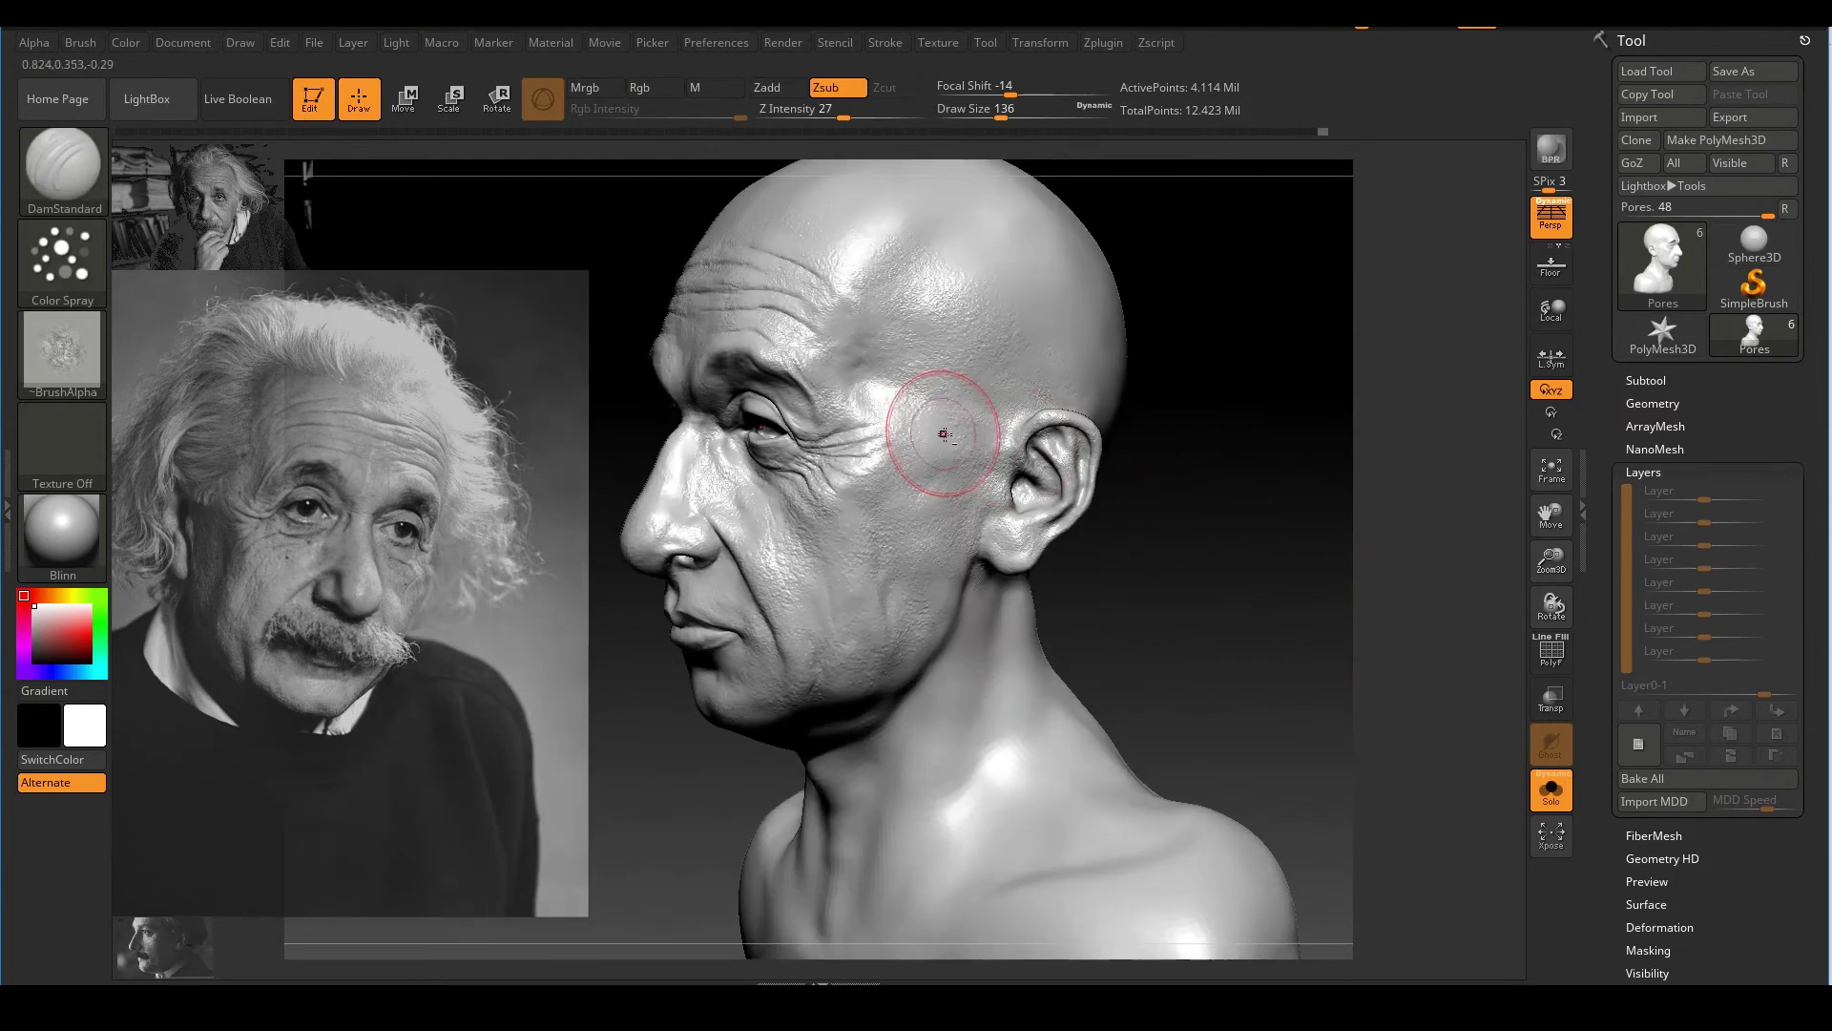
{"action": "mouse_move", "coordinate": [821, 576]}
{"action": "right_mouse_down"}
{"action": "mouse_move", "coordinate": [1149, 519]}
{"action": "mouse_move", "coordinate": [1011, 469]}
{"action": "right_mouse_up"}
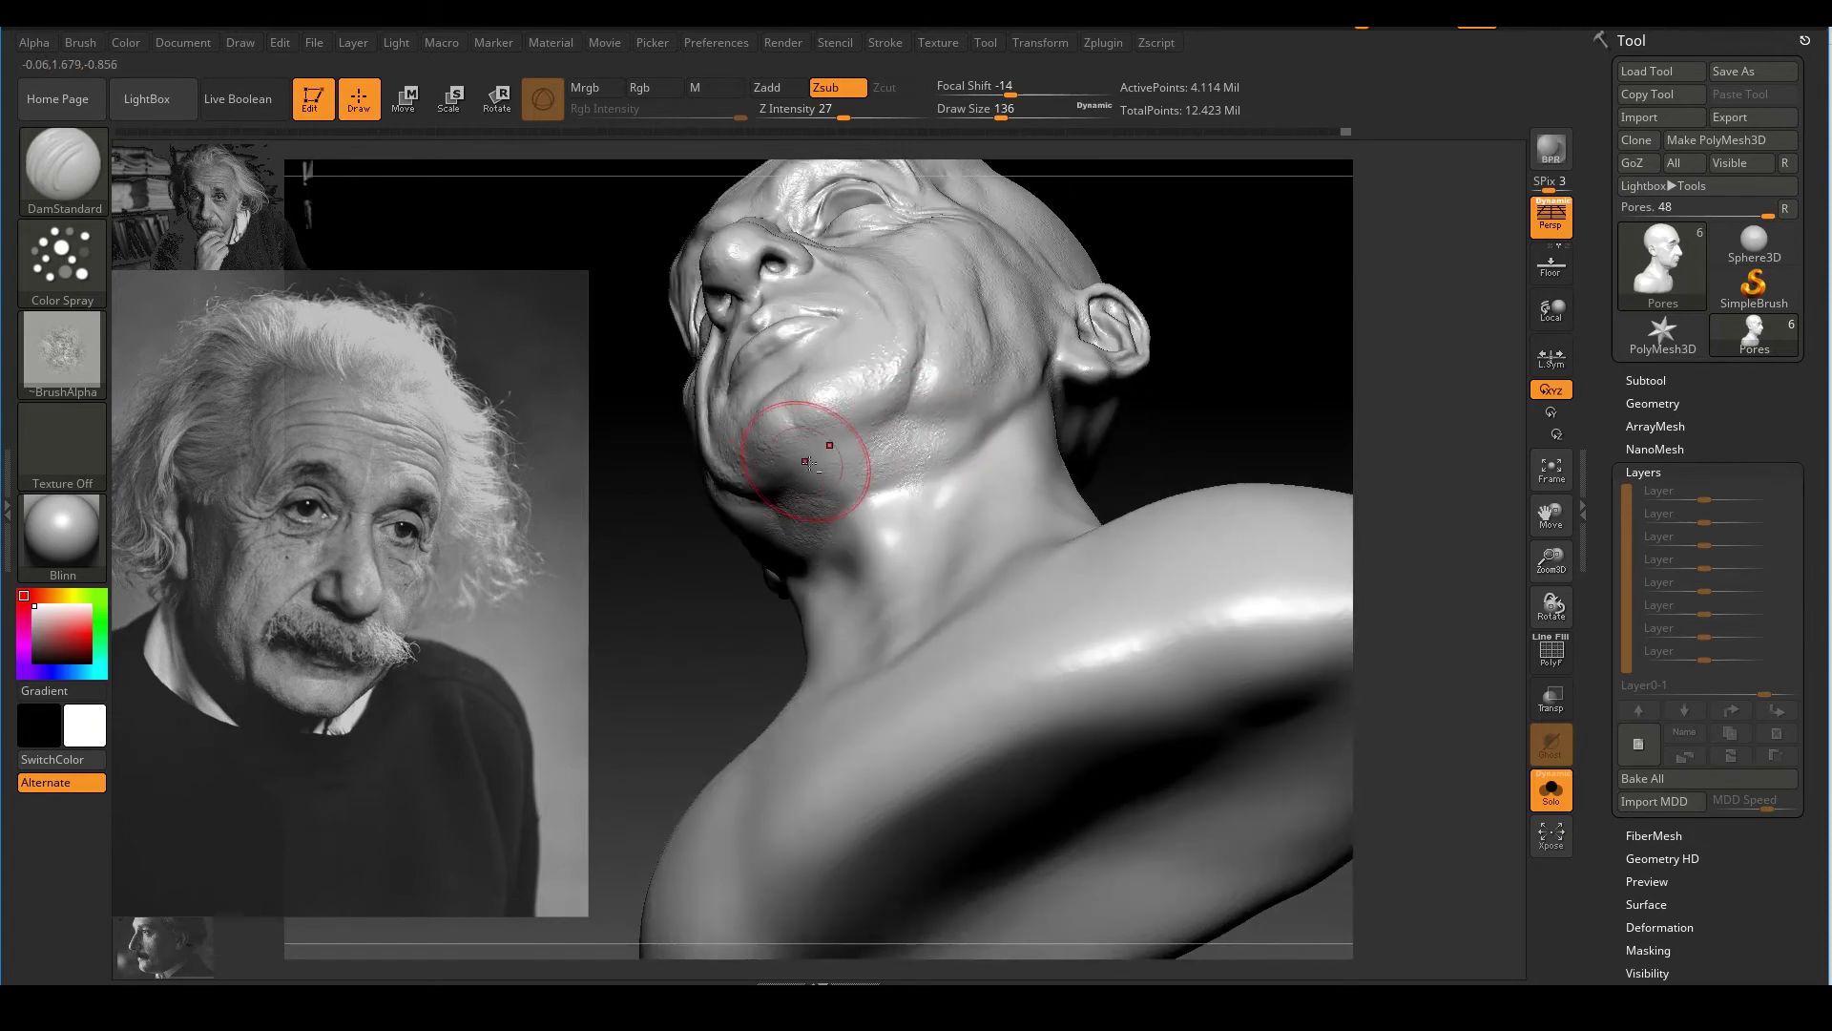
Set the Z Intensity to 24 and spray pores over the upper forehead, the front of the scalp and the temple
{"action": "right_click_drag", "start_coordinate": [1145, 437], "coordinate": [981, 572]}
{"action": "key", "text": "u"}
{"action": "left_click_drag", "start_coordinate": [986, 569], "coordinate": [987, 572]}
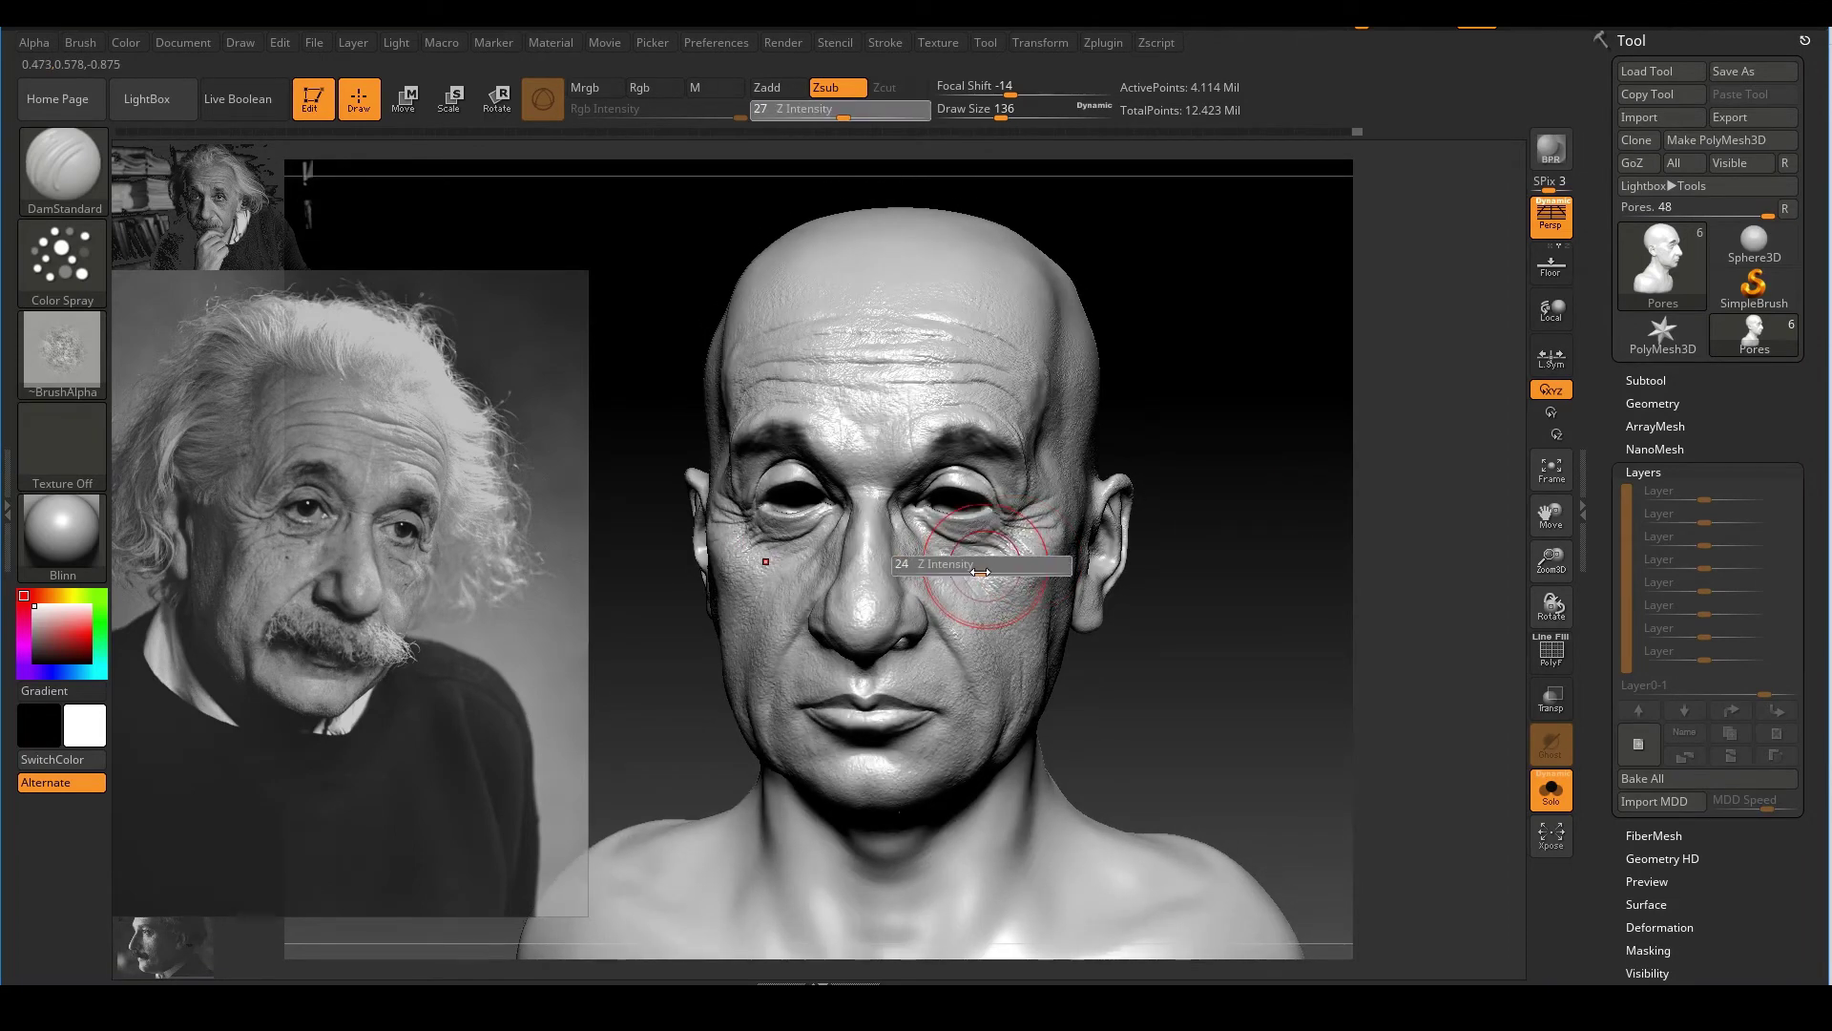
{"action": "mouse_move", "coordinate": [1202, 452]}
{"action": "right_mouse_down"}
{"action": "mouse_move", "coordinate": [1165, 441]}
{"action": "mouse_move", "coordinate": [1118, 350]}
{"action": "mouse_move", "coordinate": [981, 360]}
{"action": "right_mouse_up"}
{"action": "left_click_drag", "start_coordinate": [1000, 341], "coordinate": [940, 313]}
{"action": "right_click_drag", "start_coordinate": [1164, 324], "coordinate": [1260, 420]}
{"action": "left_click_drag", "start_coordinate": [961, 318], "coordinate": [1040, 367]}
{"action": "right_click_drag", "start_coordinate": [1193, 370], "coordinate": [1013, 416]}
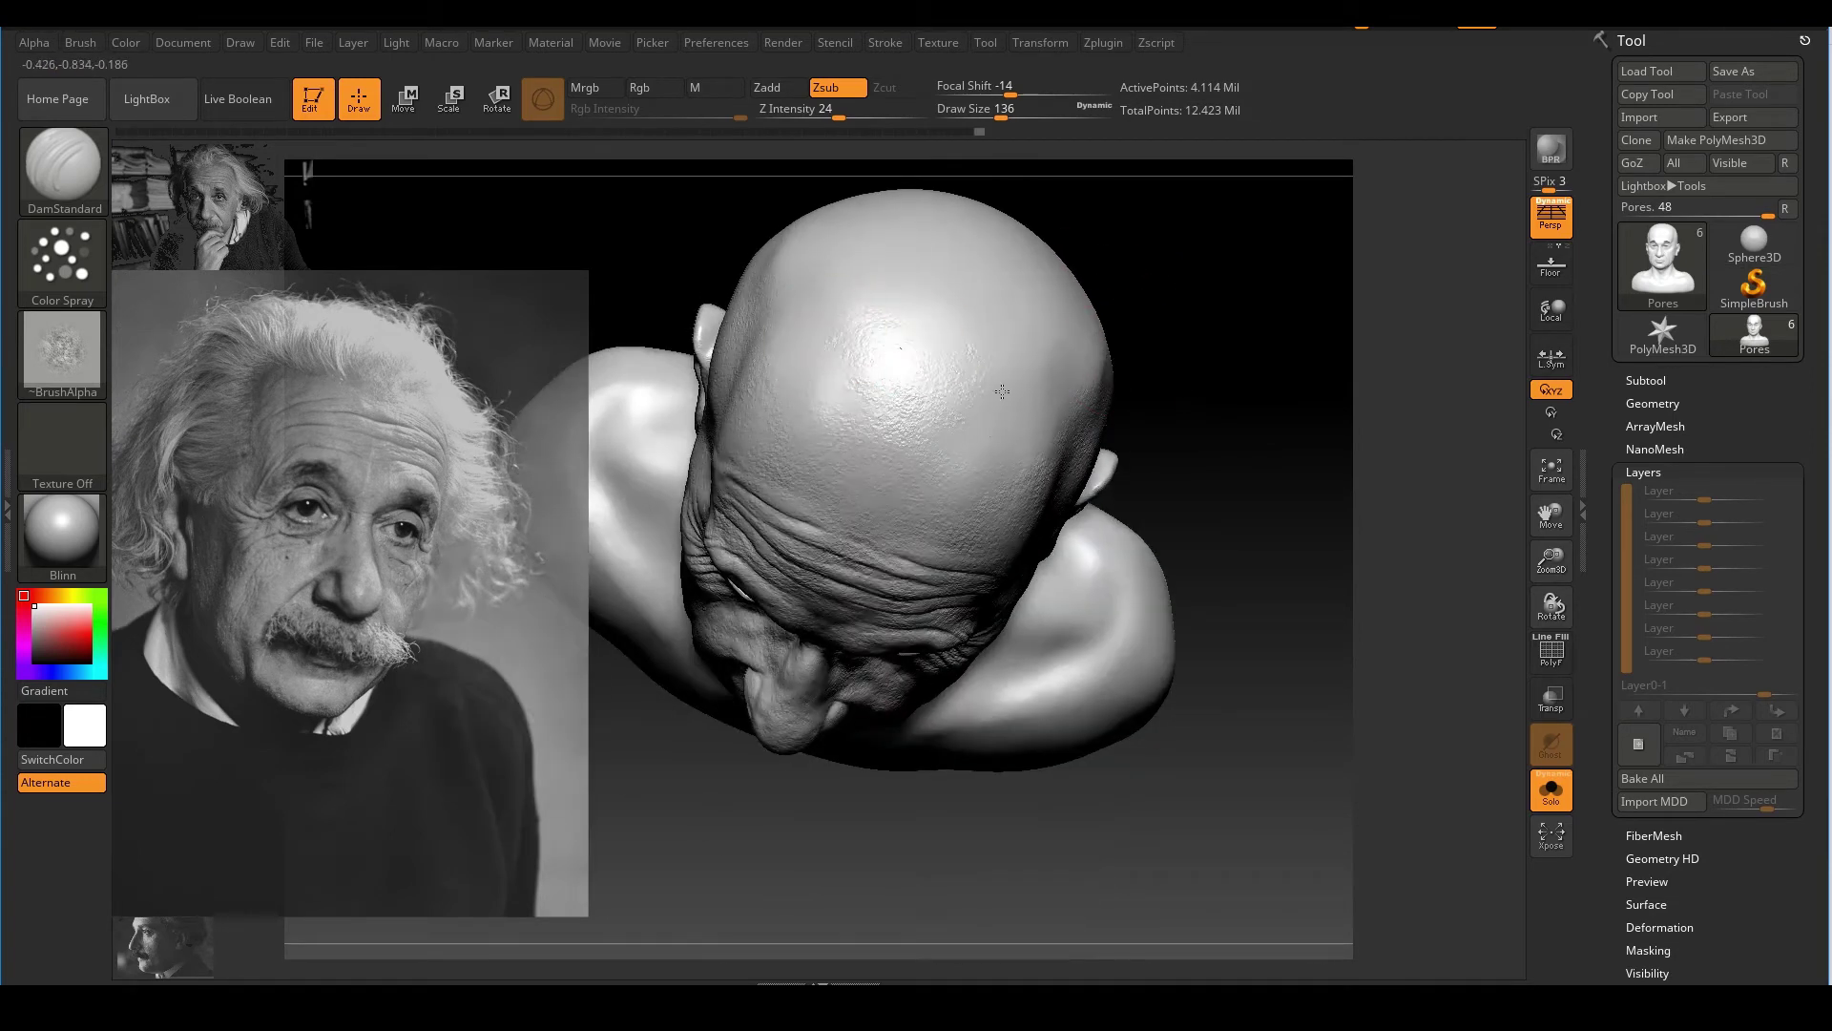
{"action": "left_click_drag", "start_coordinate": [1214, 429], "coordinate": [1240, 329]}
{"action": "mouse_move", "coordinate": [1228, 506]}
{"action": "right_mouse_down"}
{"action": "mouse_move", "coordinate": [1218, 483]}
{"action": "mouse_move", "coordinate": [1251, 496]}
{"action": "mouse_move", "coordinate": [1174, 519]}
{"action": "right_mouse_up"}
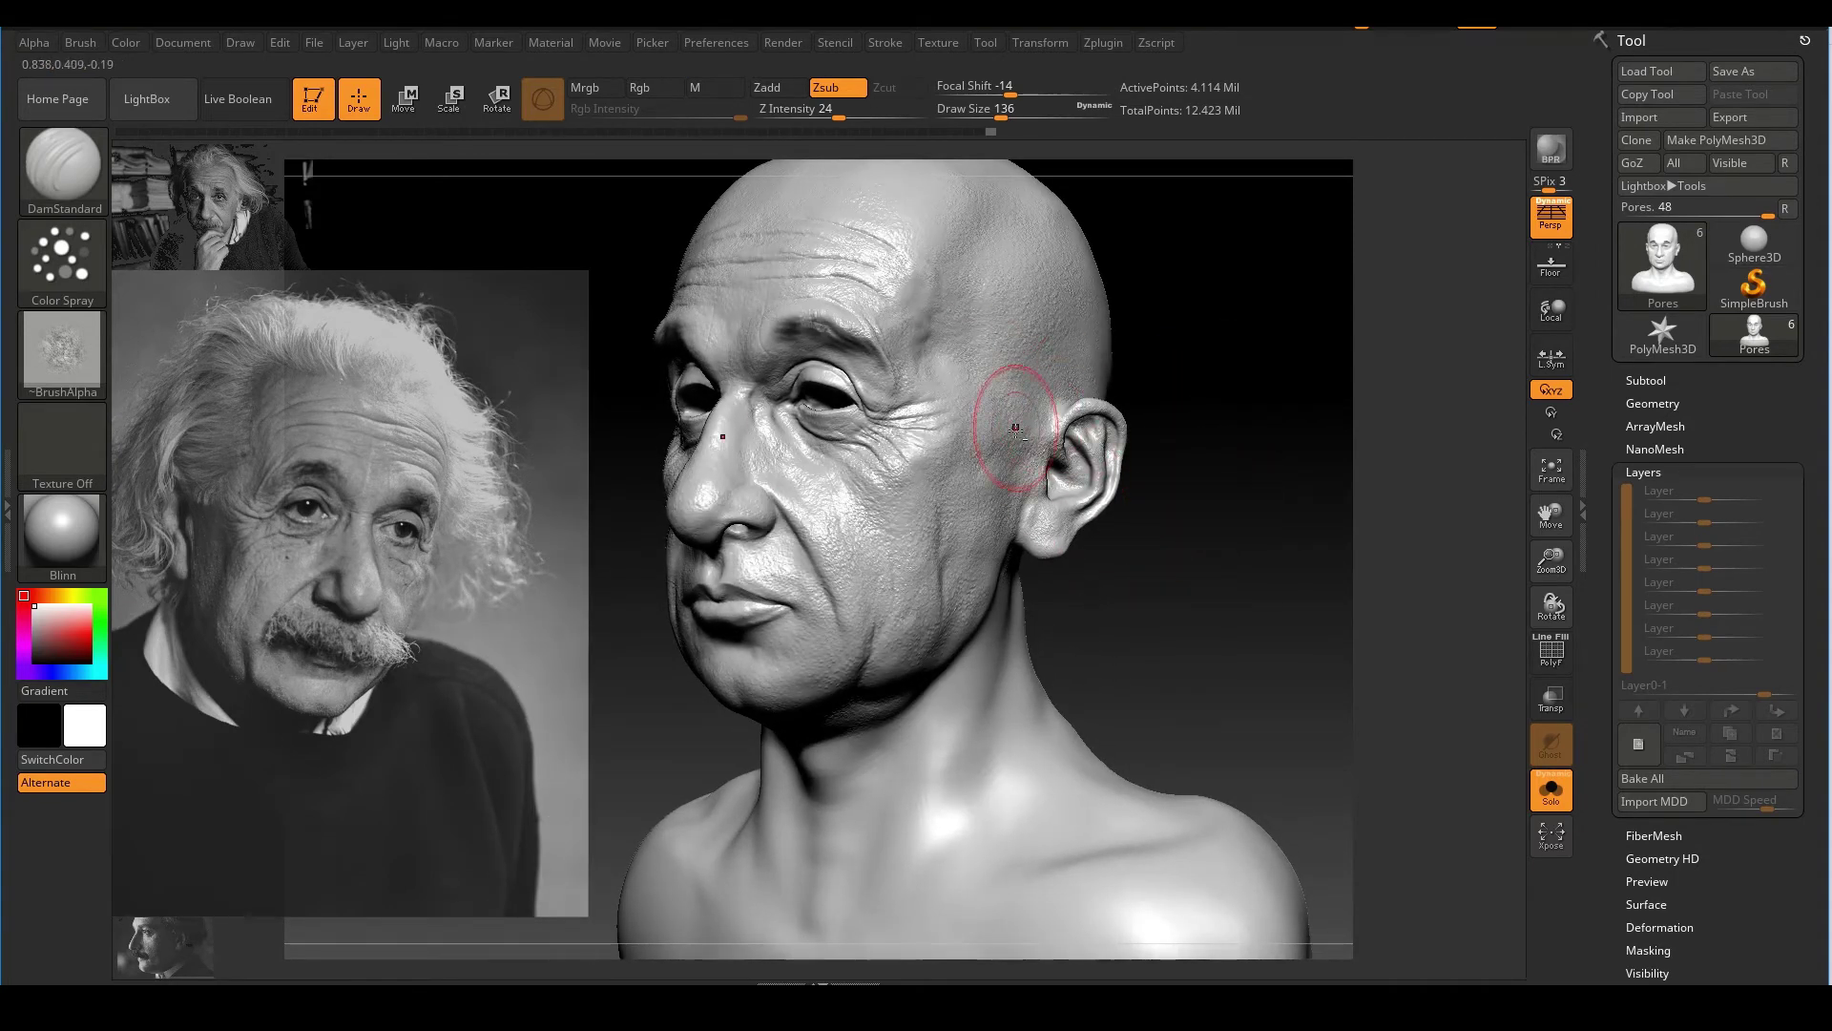
Set the Draw Size to 197 and spray pores down the side of the neck beneath the jaw and behind the ear
{"action": "mouse_move", "coordinate": [1146, 585]}
{"action": "left_mouse_down"}
{"action": "mouse_move", "coordinate": [1251, 483]}
{"action": "mouse_move", "coordinate": [1258, 448]}
{"action": "left_mouse_up"}
{"action": "key", "text": "s"}
{"action": "left_click_drag", "start_coordinate": [1046, 506], "coordinate": [1063, 507]}
{"action": "mouse_move", "coordinate": [1088, 563]}
{"action": "left_mouse_down"}
{"action": "mouse_move", "coordinate": [1113, 577]}
{"action": "mouse_move", "coordinate": [981, 634]}
{"action": "left_mouse_up"}
{"action": "left_click_drag", "start_coordinate": [1275, 434], "coordinate": [1210, 519]}
{"action": "mouse_move", "coordinate": [854, 682]}
{"action": "left_mouse_down"}
{"action": "mouse_move", "coordinate": [844, 639]}
{"action": "mouse_move", "coordinate": [793, 676]}
{"action": "mouse_move", "coordinate": [985, 568]}
{"action": "mouse_move", "coordinate": [916, 606]}
{"action": "mouse_move", "coordinate": [940, 611]}
{"action": "left_mouse_up"}
{"action": "left_click_drag", "start_coordinate": [1183, 570], "coordinate": [1257, 601]}
{"action": "left_click_drag", "start_coordinate": [875, 782], "coordinate": [1043, 757]}
{"action": "left_click_drag", "start_coordinate": [1222, 596], "coordinate": [1069, 630]}
{"action": "left_click_drag", "start_coordinate": [999, 515], "coordinate": [961, 611]}
{"action": "key", "text": "s"}
{"action": "left_click", "coordinate": [977, 666]}
Spray pores over the crown and the back of the head down to the nape
{"action": "right_click_drag", "start_coordinate": [1117, 590], "coordinate": [1007, 490]}
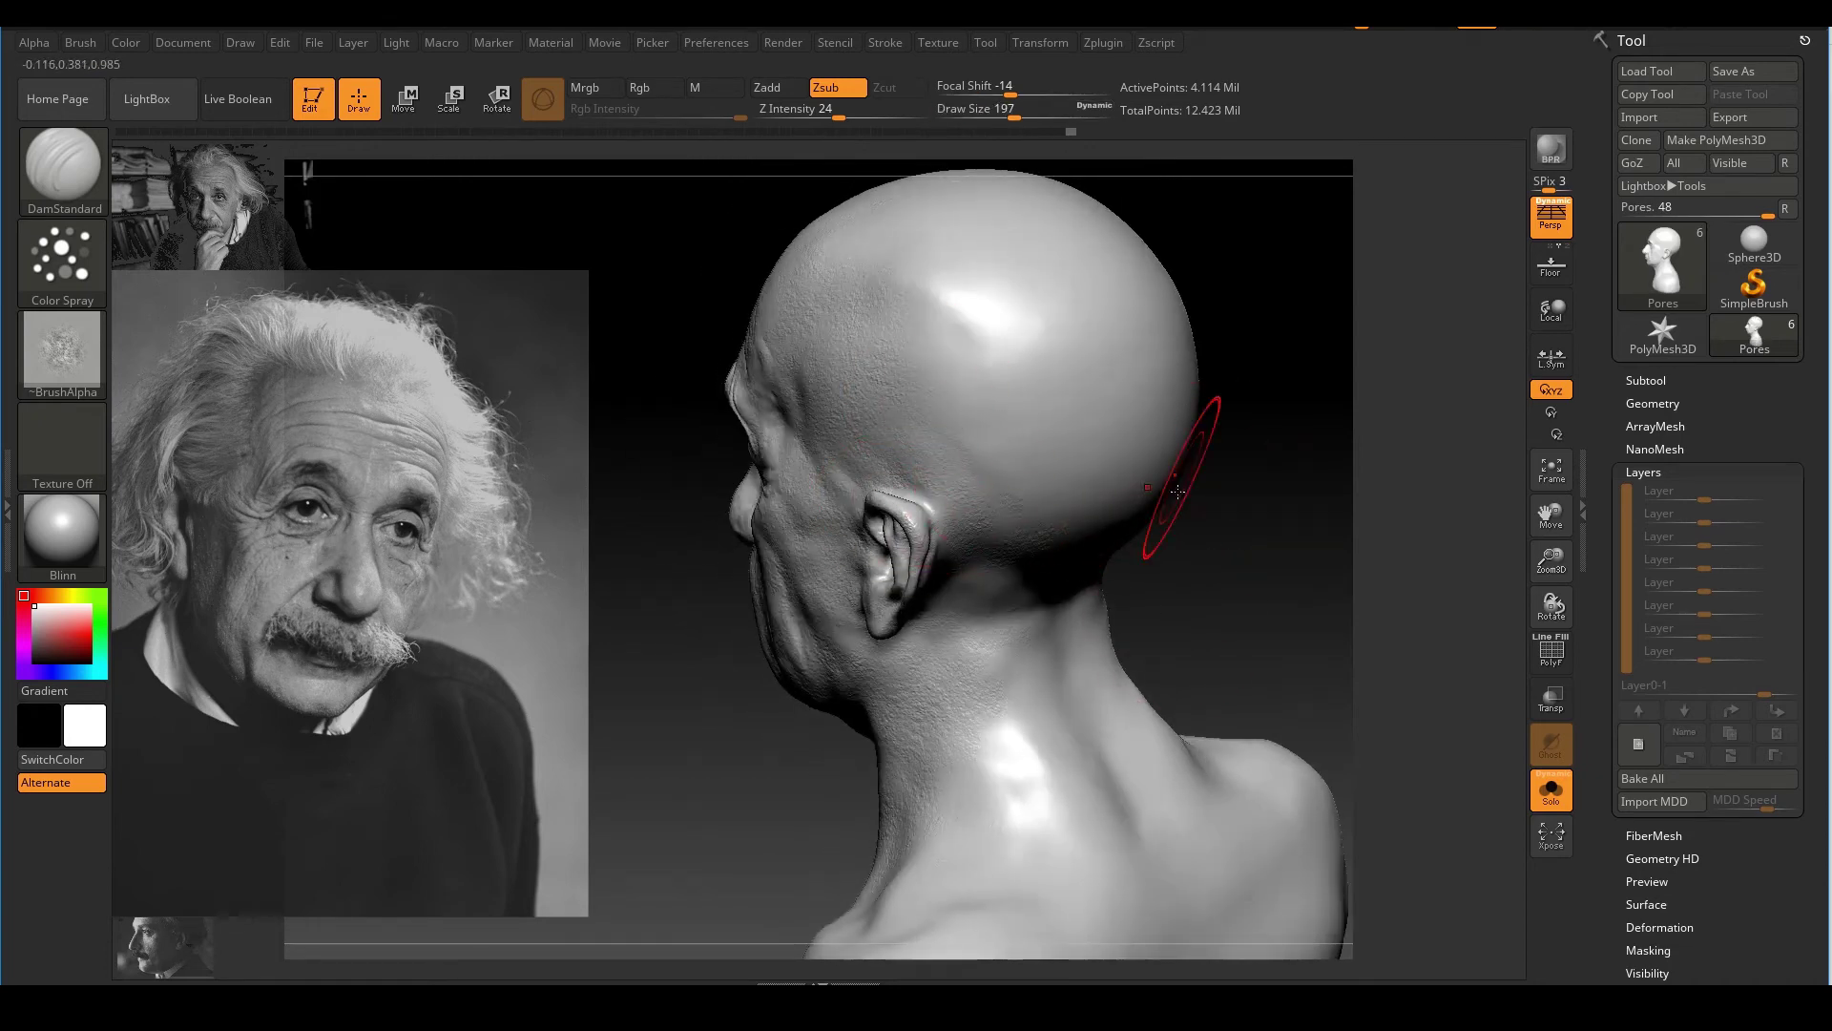
{"action": "right_click_drag", "start_coordinate": [926, 567], "coordinate": [857, 485]}
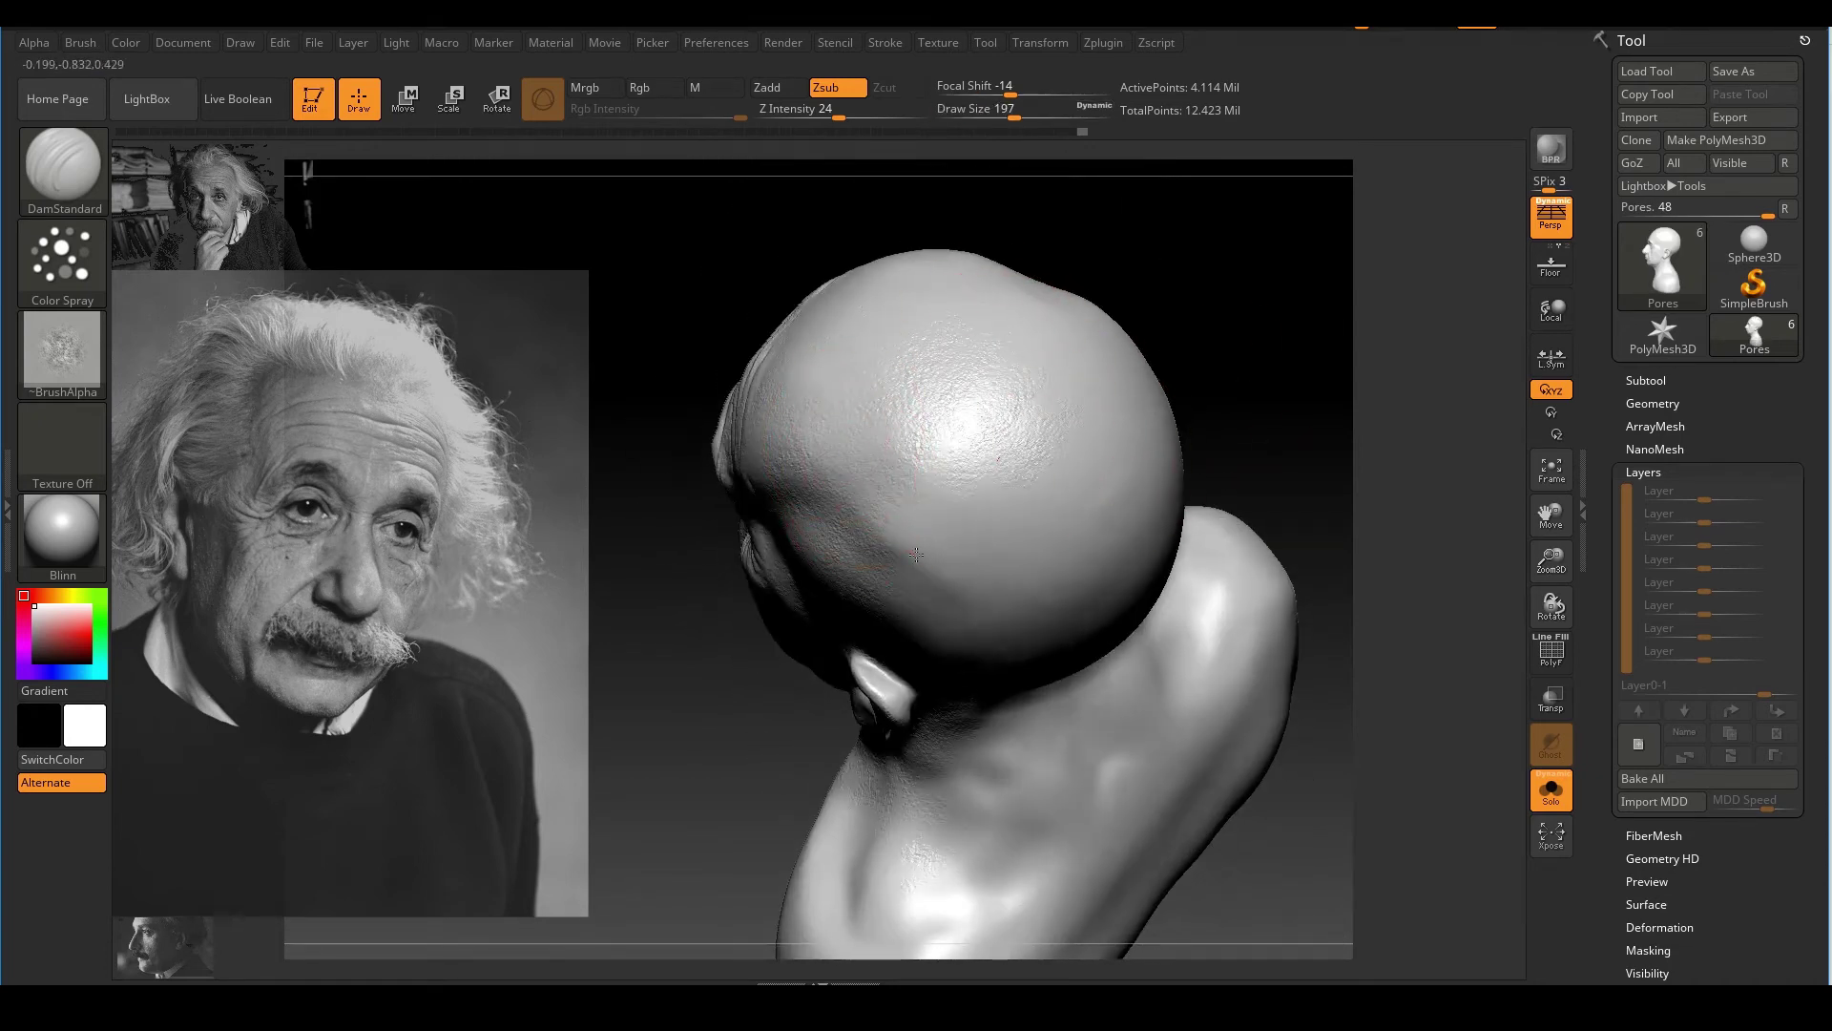
{"action": "left_click_drag", "start_coordinate": [1252, 462], "coordinate": [1269, 303]}
{"action": "left_click_drag", "start_coordinate": [1051, 523], "coordinate": [998, 608]}
{"action": "left_click_drag", "start_coordinate": [1036, 492], "coordinate": [1045, 538]}
{"action": "left_click_drag", "start_coordinate": [1259, 492], "coordinate": [1198, 458]}
{"action": "left_click_drag", "start_coordinate": [1059, 395], "coordinate": [1029, 612]}
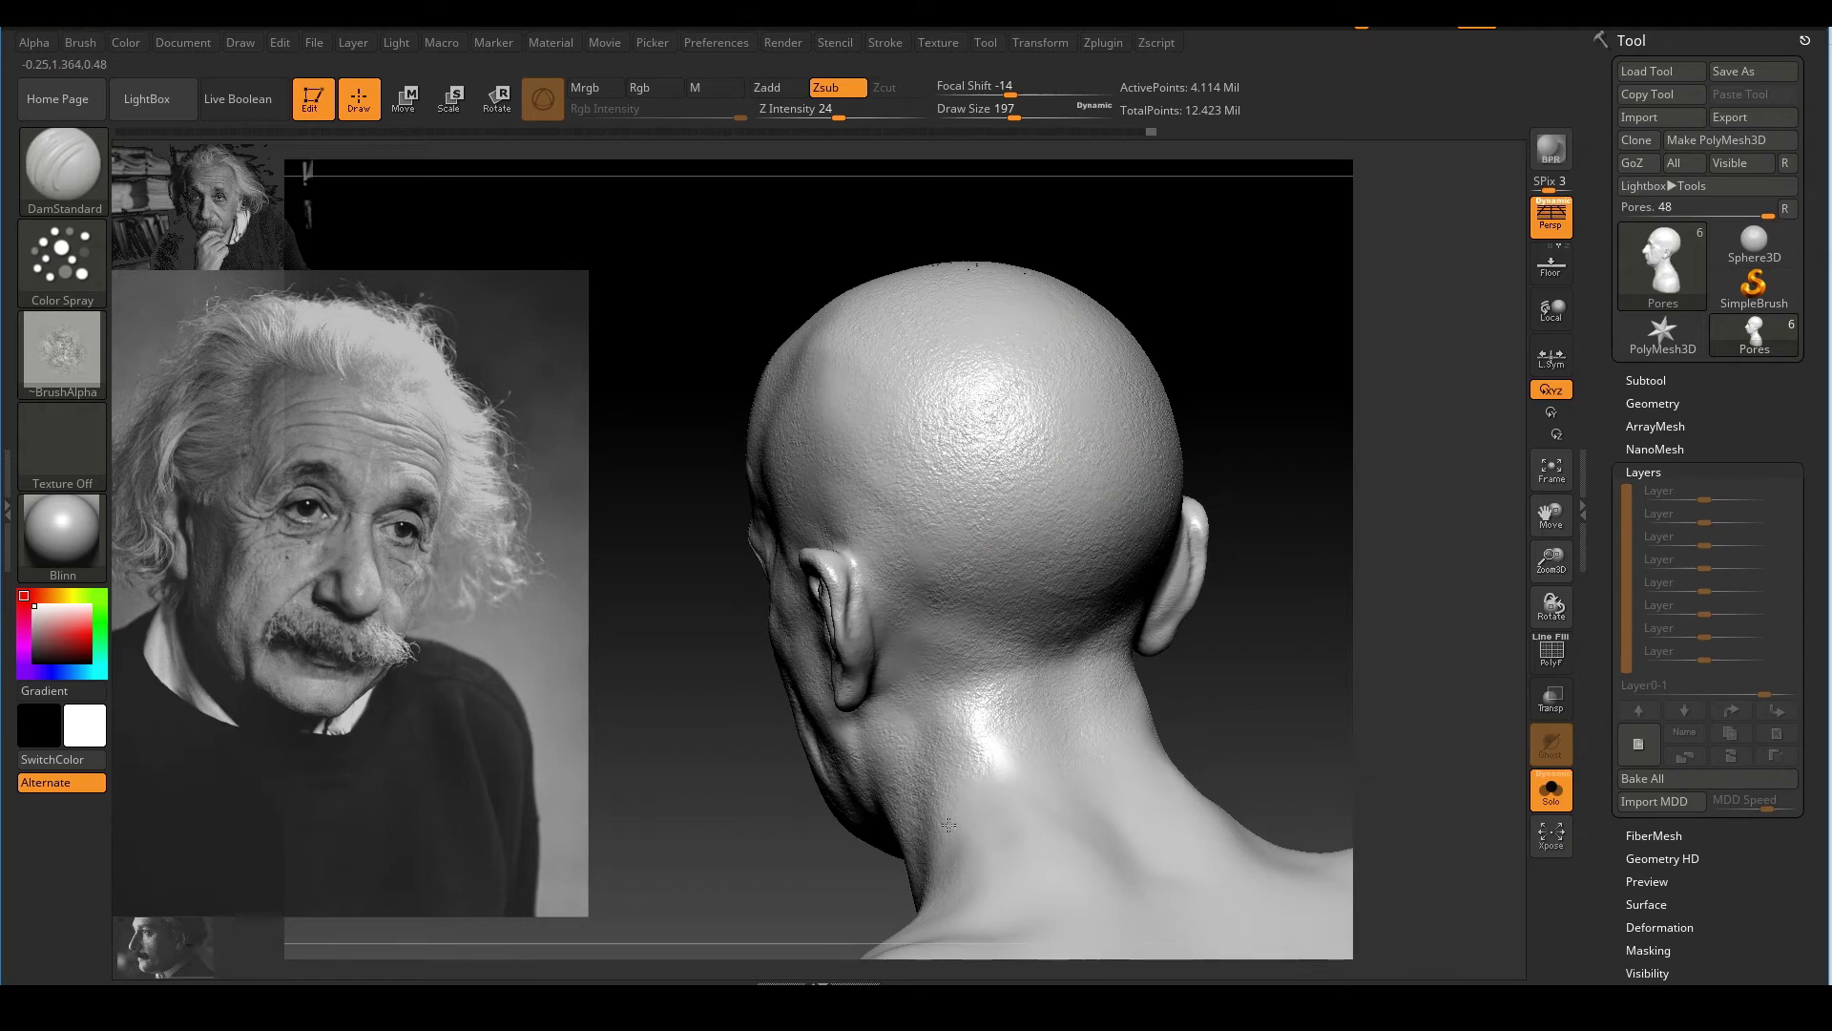
Spray pores over the front of the neck, the collarbones and the upper chest
{"action": "left_click_drag", "start_coordinate": [1243, 628], "coordinate": [1180, 611]}
{"action": "left_click_drag", "start_coordinate": [663, 753], "coordinate": [811, 725]}
{"action": "left_click_drag", "start_coordinate": [1186, 544], "coordinate": [1205, 511], "text": "alt"}
{"action": "left_click_drag", "start_coordinate": [1104, 609], "coordinate": [1157, 499], "text": "alt"}
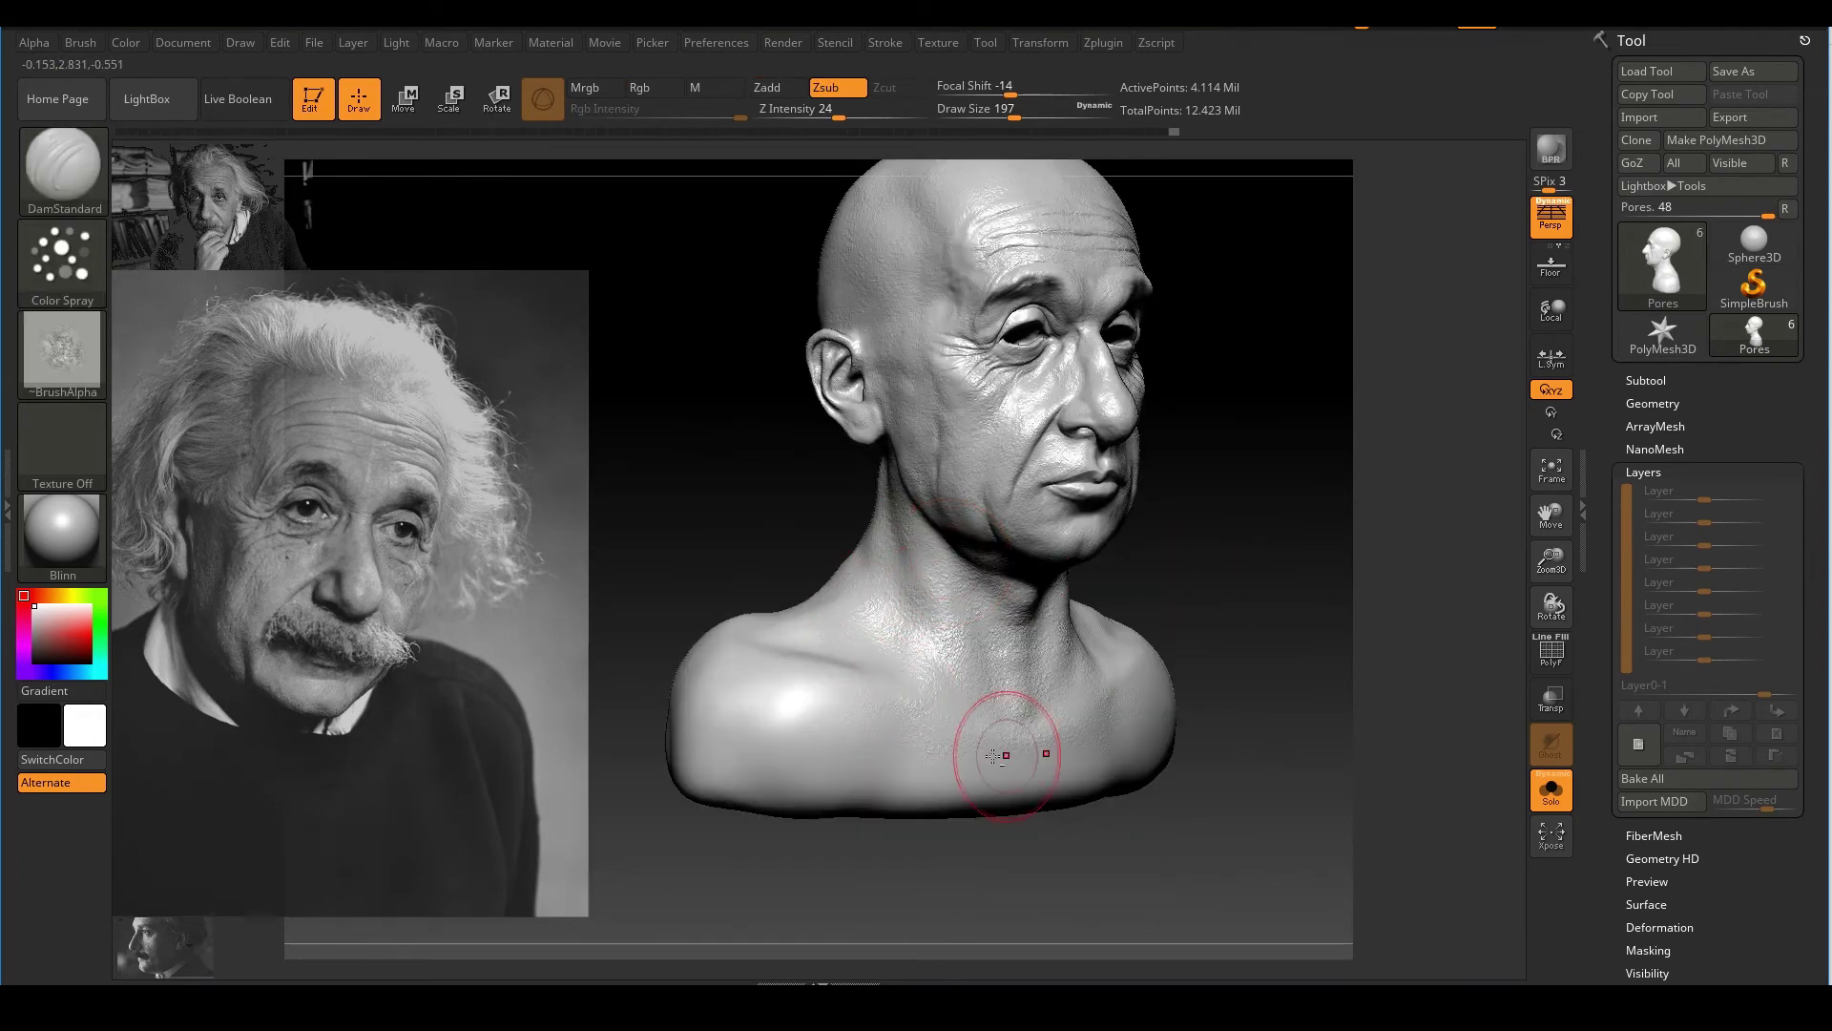
{"action": "left_click_drag", "start_coordinate": [944, 779], "coordinate": [1012, 754]}
{"action": "mouse_move", "coordinate": [1222, 616]}
{"action": "right_mouse_down", "text": "alt"}
{"action": "mouse_move", "coordinate": [1260, 564]}
{"action": "mouse_move", "coordinate": [1264, 668]}
{"action": "mouse_move", "coordinate": [1274, 572]}
{"action": "right_mouse_up", "text": "alt"}
Spray pores over the base of the neck, the top of the shoulder and the upper back
{"action": "left_click_drag", "start_coordinate": [856, 618], "coordinate": [919, 850]}
{"action": "mouse_move", "coordinate": [827, 786]}
{"action": "left_mouse_down"}
{"action": "mouse_move", "coordinate": [859, 777]}
{"action": "mouse_move", "coordinate": [794, 619]}
{"action": "left_mouse_up"}
{"action": "right_click_drag", "start_coordinate": [758, 466], "coordinate": [863, 679]}
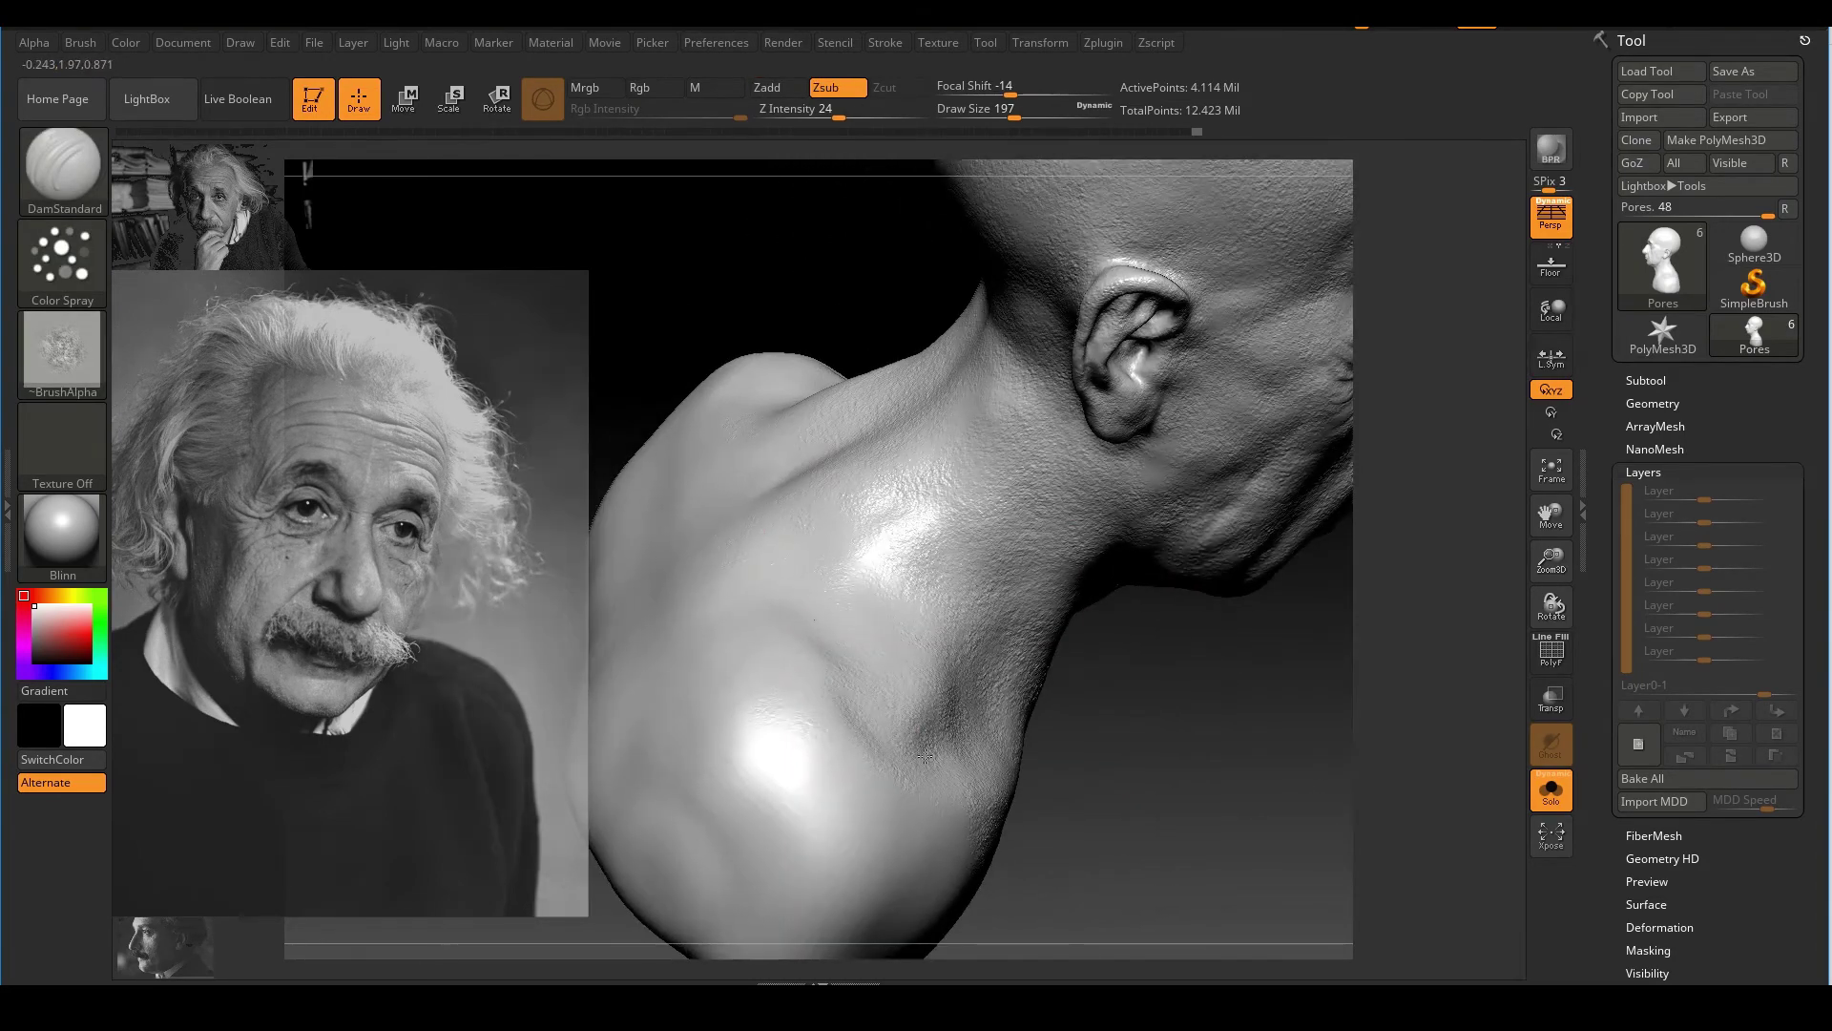
{"action": "left_click_drag", "start_coordinate": [924, 755], "coordinate": [969, 763]}
{"action": "mouse_move", "coordinate": [1217, 744]}
{"action": "right_mouse_down"}
{"action": "mouse_move", "coordinate": [1301, 716]}
{"action": "mouse_move", "coordinate": [1284, 582]}
{"action": "mouse_move", "coordinate": [1274, 658]}
{"action": "mouse_move", "coordinate": [1177, 644]}
{"action": "right_mouse_up"}
{"action": "left_click_drag", "start_coordinate": [985, 731], "coordinate": [884, 781]}
{"action": "right_click_drag", "start_coordinate": [1208, 697], "coordinate": [1072, 656]}
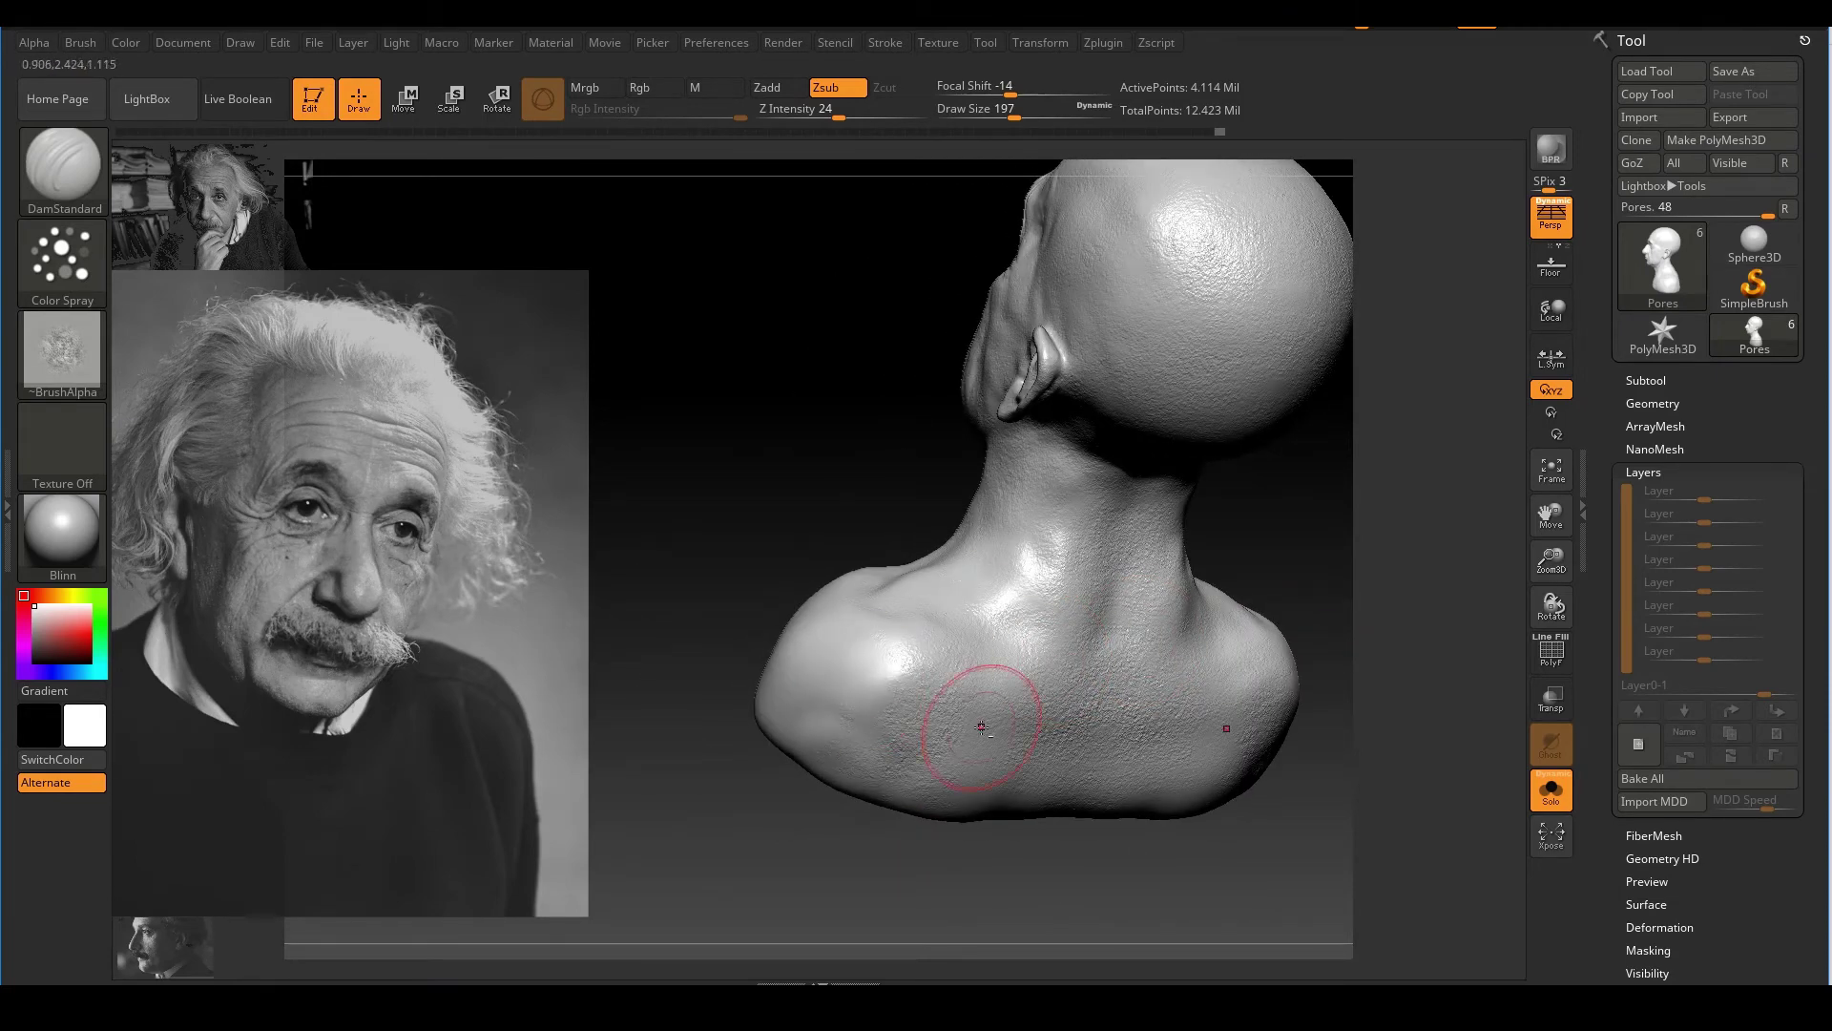
Spray pores over the shoulder blades, the outer shoulder and the side of the chest
{"action": "left_click_drag", "start_coordinate": [956, 598], "coordinate": [1247, 699]}
{"action": "mouse_move", "coordinate": [1088, 683]}
{"action": "left_mouse_down"}
{"action": "mouse_move", "coordinate": [1239, 605]}
{"action": "mouse_move", "coordinate": [982, 690]}
{"action": "left_mouse_up"}
{"action": "mouse_move", "coordinate": [1248, 532]}
{"action": "right_mouse_down"}
{"action": "mouse_move", "coordinate": [1265, 518]}
{"action": "mouse_move", "coordinate": [1345, 609]}
{"action": "mouse_move", "coordinate": [1181, 674]}
{"action": "right_mouse_up"}
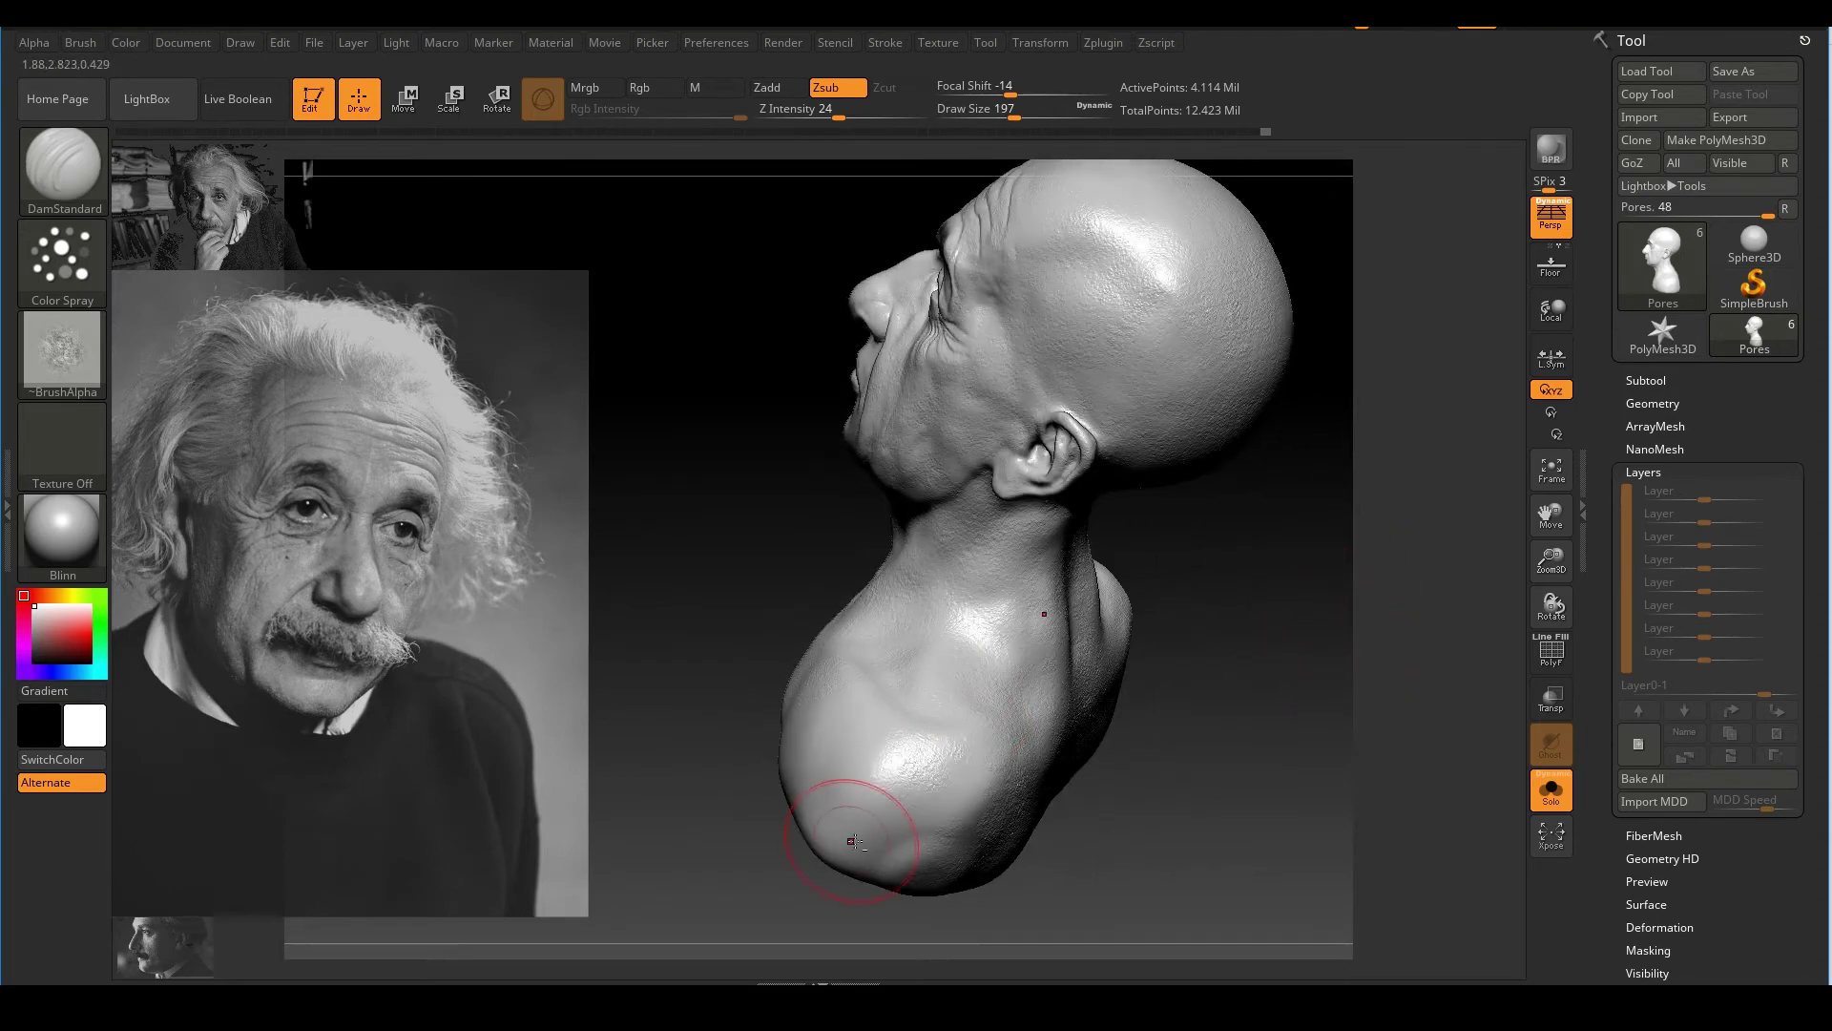
{"action": "mouse_move", "coordinate": [885, 697]}
{"action": "right_mouse_down"}
{"action": "mouse_move", "coordinate": [1276, 598]}
{"action": "mouse_move", "coordinate": [1135, 797]}
{"action": "right_mouse_up"}
{"action": "left_click_drag", "start_coordinate": [1141, 790], "coordinate": [1166, 884]}
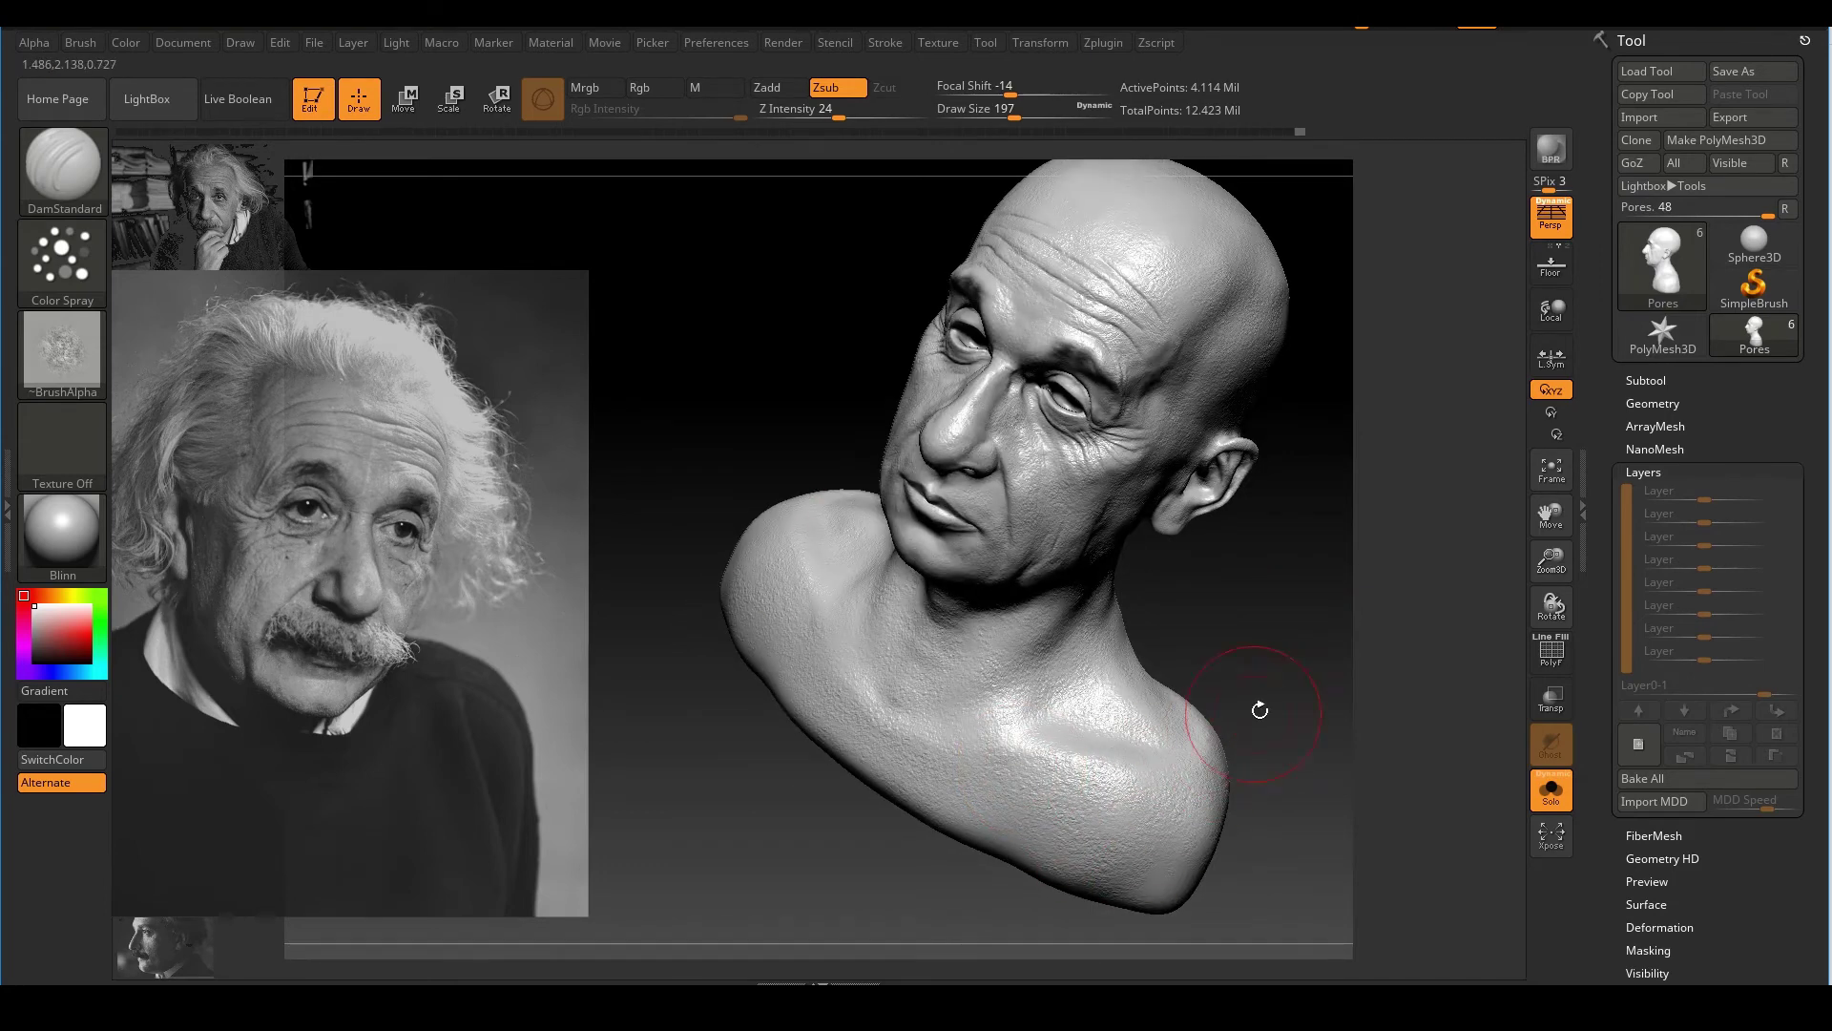
{"action": "right_click_drag", "start_coordinate": [1273, 703], "coordinate": [1157, 667]}
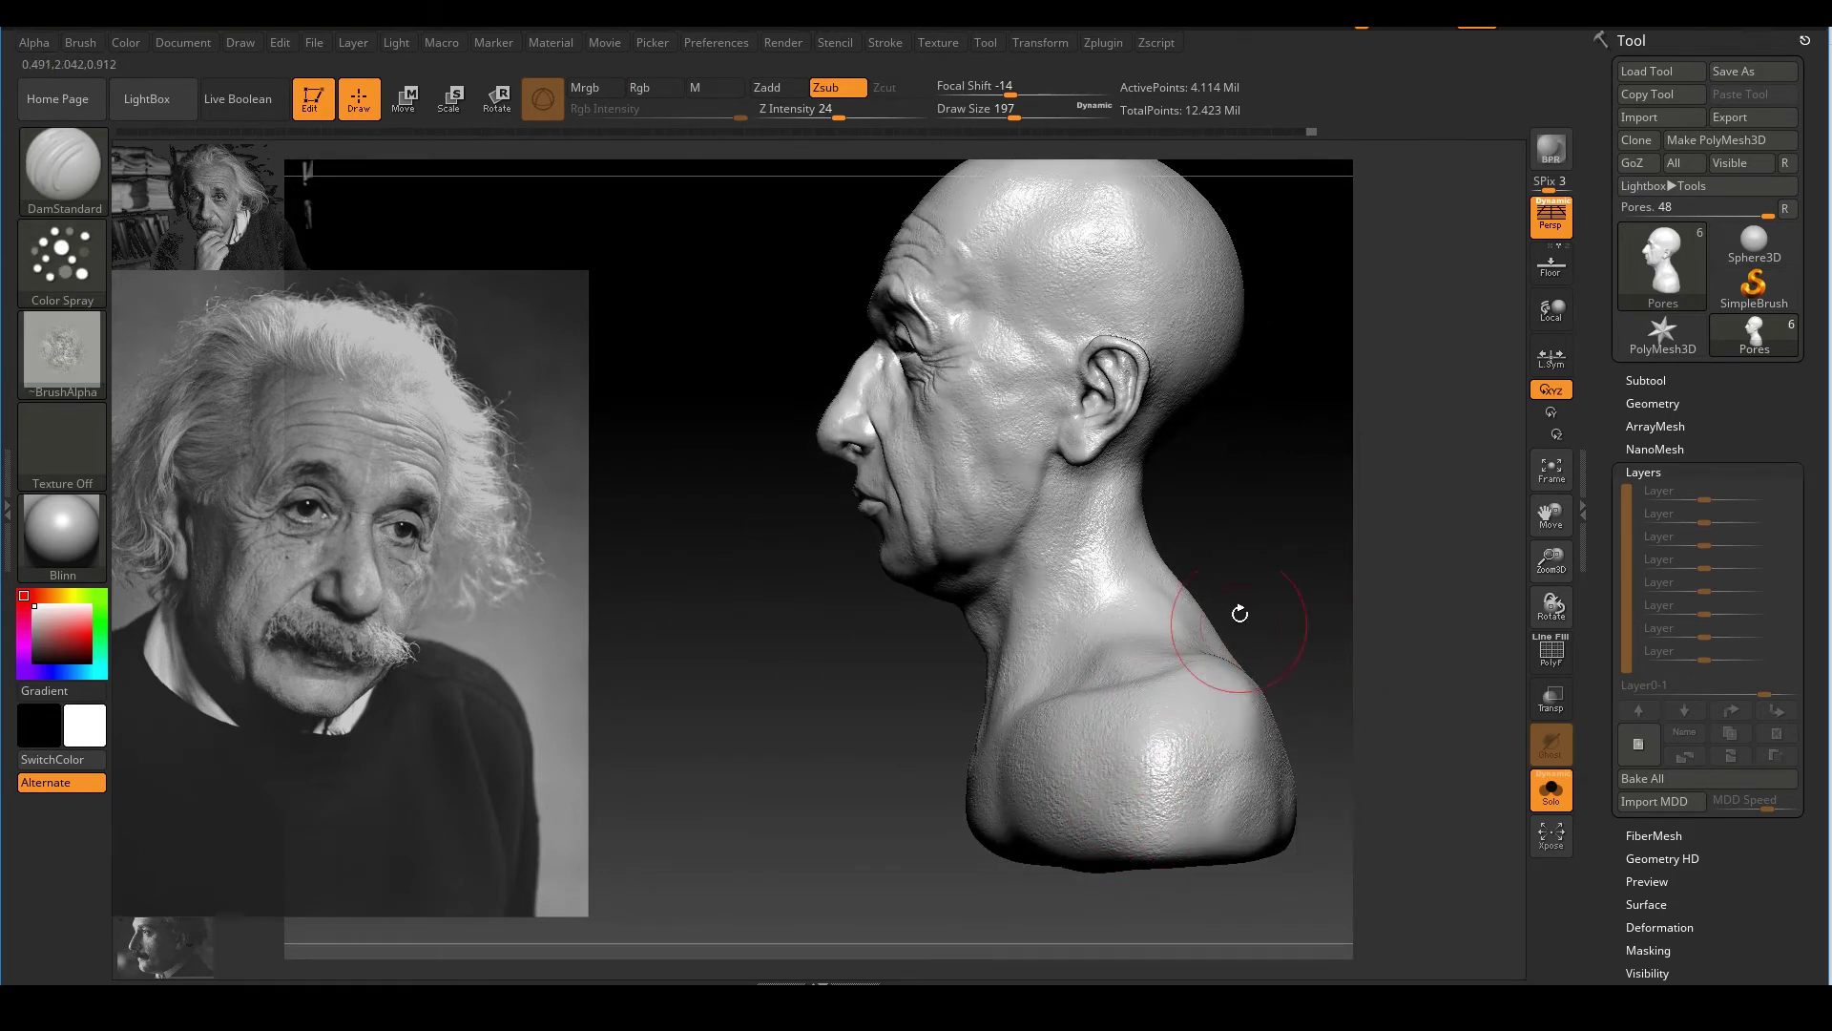
{"action": "mouse_move", "coordinate": [1243, 588]}
{"action": "right_mouse_down"}
{"action": "mouse_move", "coordinate": [1296, 614]}
{"action": "mouse_move", "coordinate": [1133, 649]}
{"action": "mouse_move", "coordinate": [1256, 638]}
{"action": "mouse_move", "coordinate": [1209, 630]}
{"action": "mouse_move", "coordinate": [1219, 673]}
{"action": "mouse_move", "coordinate": [1308, 614]}
{"action": "right_mouse_up"}
Examine the facial pores and the surface of the lips up close
{"action": "right_click_drag", "start_coordinate": [1317, 535], "coordinate": [1363, 645], "text": "ctrl"}
{"action": "right_click_drag", "start_coordinate": [1305, 720], "coordinate": [1323, 765], "text": "ctrl"}
{"action": "right_click_drag", "start_coordinate": [1304, 703], "coordinate": [1303, 630], "text": "ctrl"}
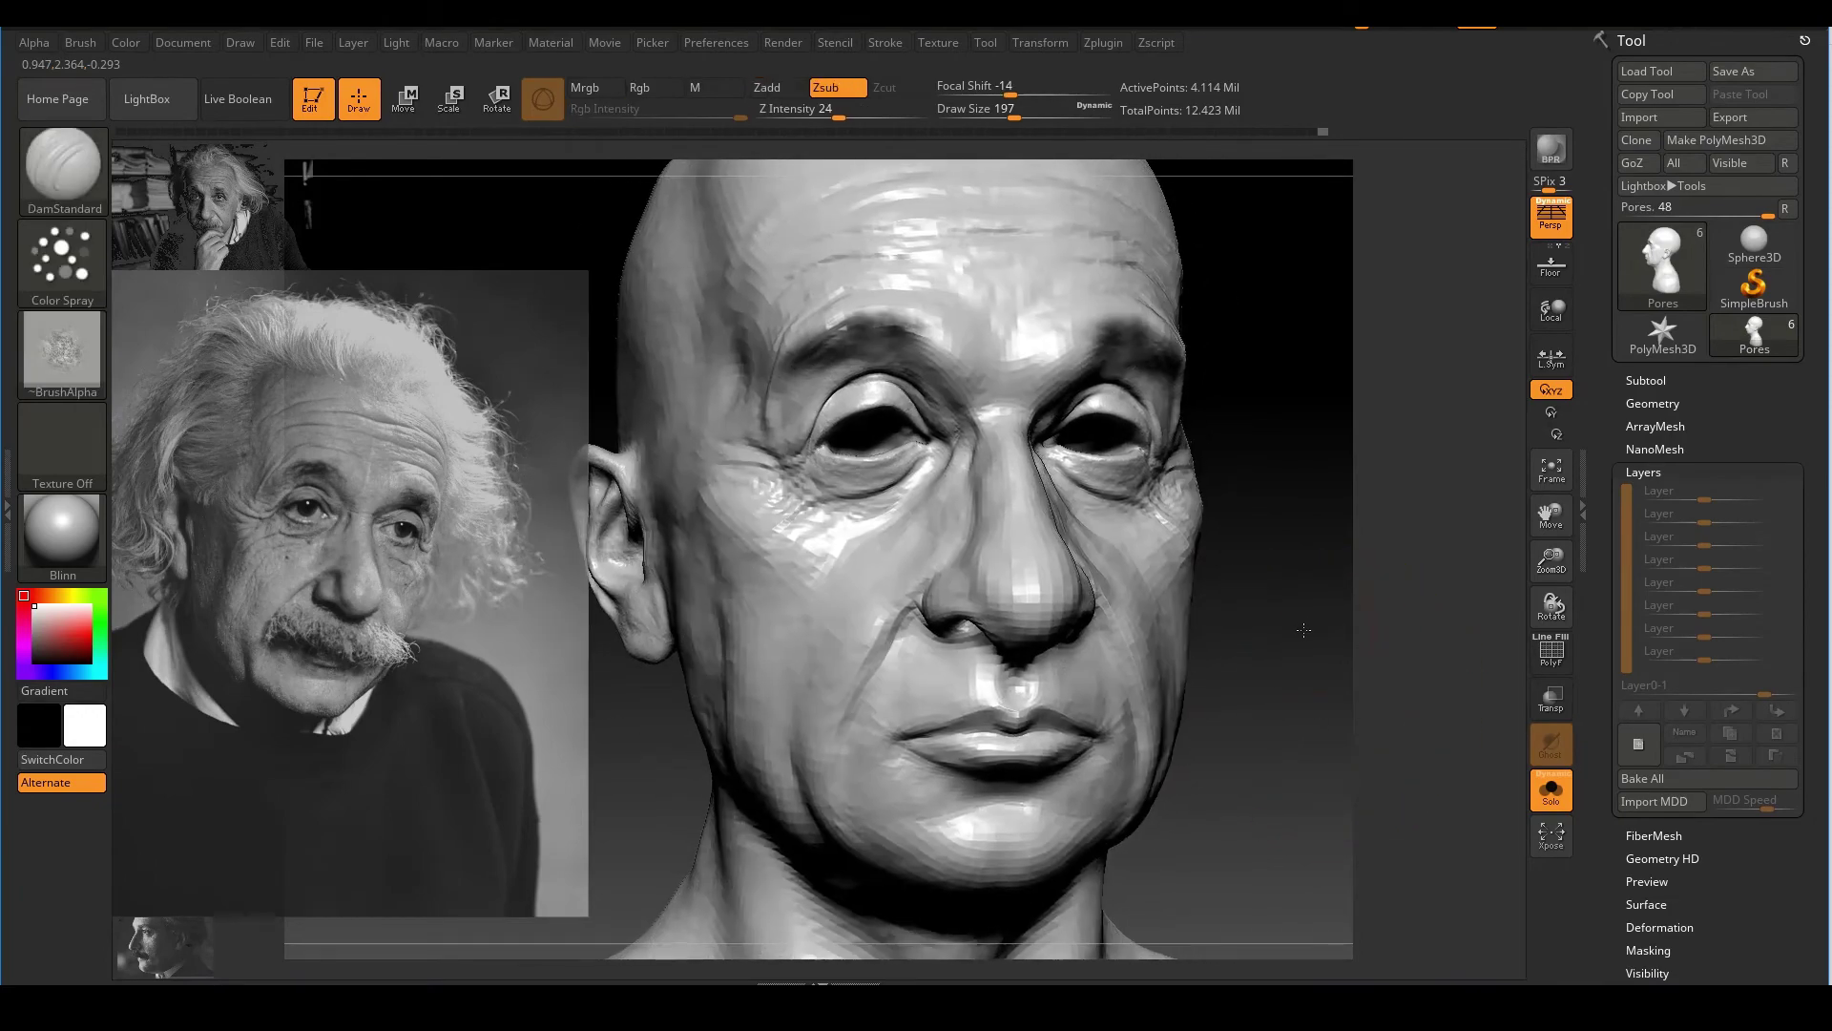
{"action": "right_click_drag", "start_coordinate": [1349, 491], "coordinate": [1315, 537]}
{"action": "mouse_move", "coordinate": [1280, 683]}
{"action": "right_mouse_down"}
{"action": "mouse_move", "coordinate": [1280, 573]}
{"action": "mouse_move", "coordinate": [1276, 593]}
{"action": "right_mouse_up"}
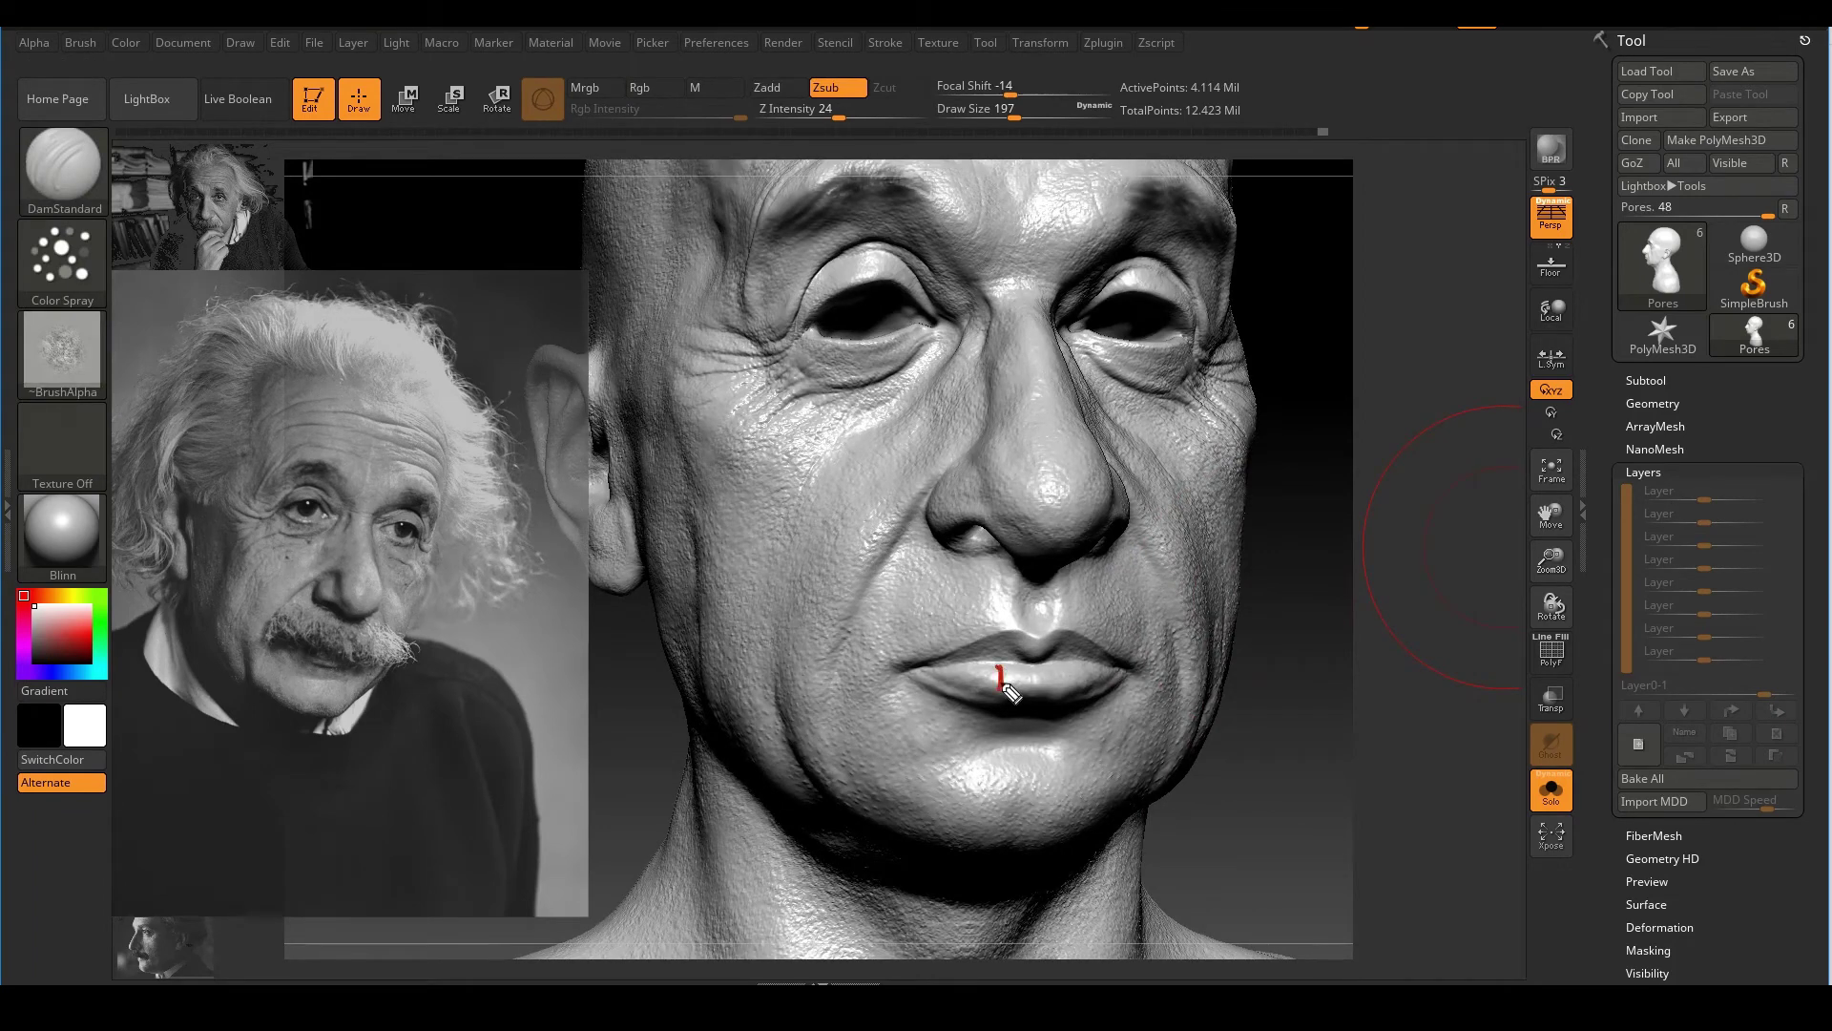
{"action": "mouse_move", "coordinate": [1018, 665]}
{"action": "left_mouse_down"}
{"action": "mouse_move", "coordinate": [1017, 685]}
{"action": "mouse_move", "coordinate": [968, 693]}
{"action": "left_mouse_up"}
{"action": "key", "text": "Escape"}
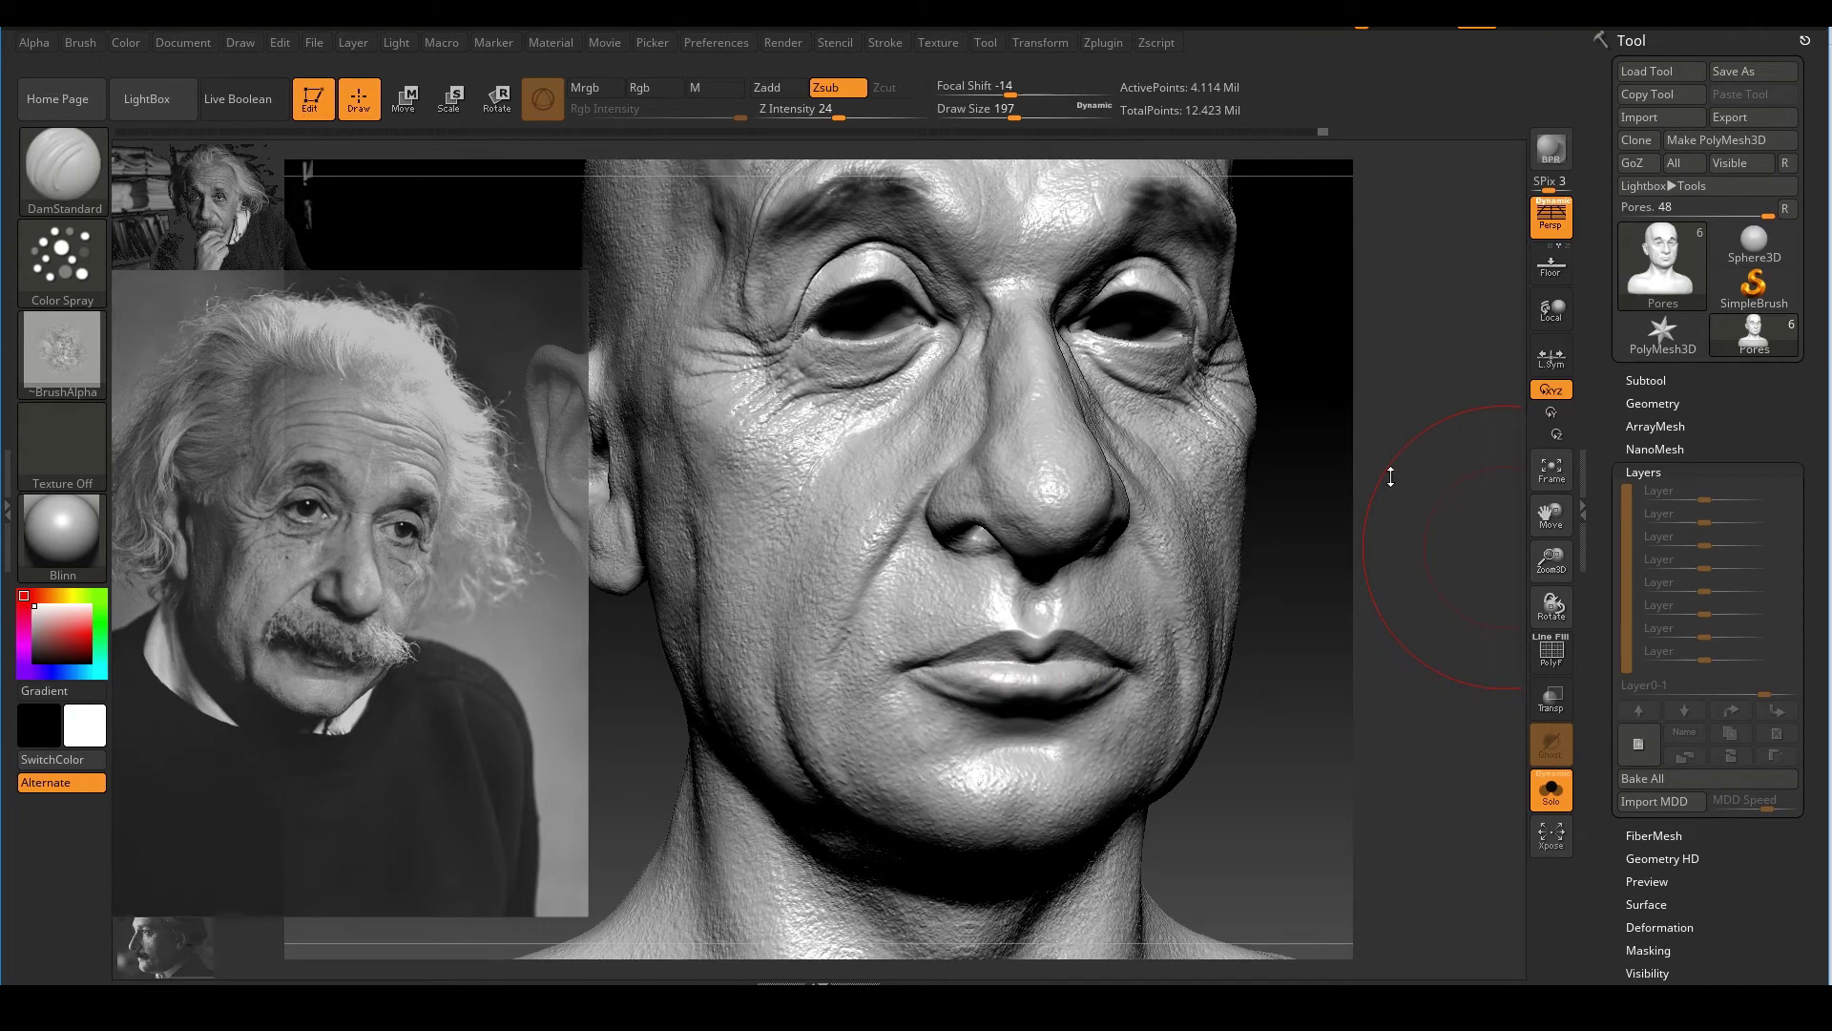
{"action": "mouse_move", "coordinate": [1316, 601]}
{"action": "right_mouse_down"}
{"action": "mouse_move", "coordinate": [1288, 674]}
{"action": "mouse_move", "coordinate": [1320, 663]}
{"action": "mouse_move", "coordinate": [1242, 580]}
{"action": "right_mouse_up"}
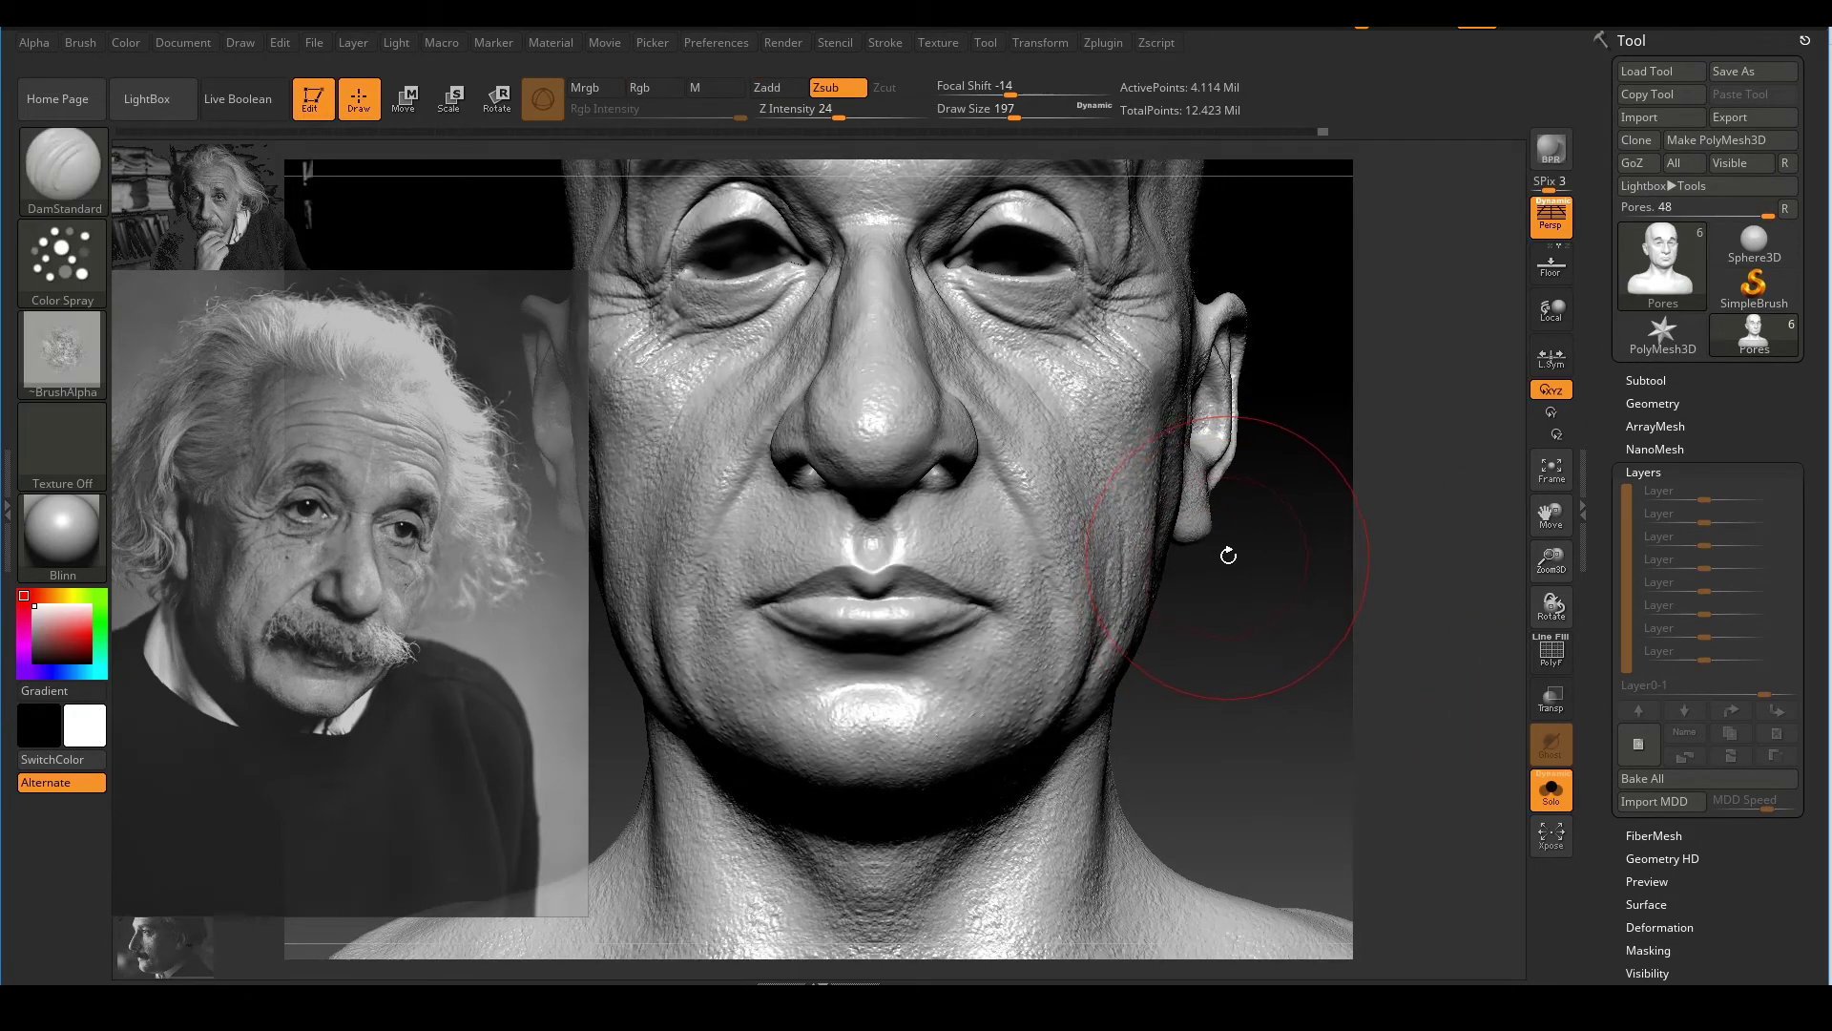
Change the DamStandard brush's stroke type to Dots and turn its alpha off
{"action": "left_click", "coordinate": [73, 253]}
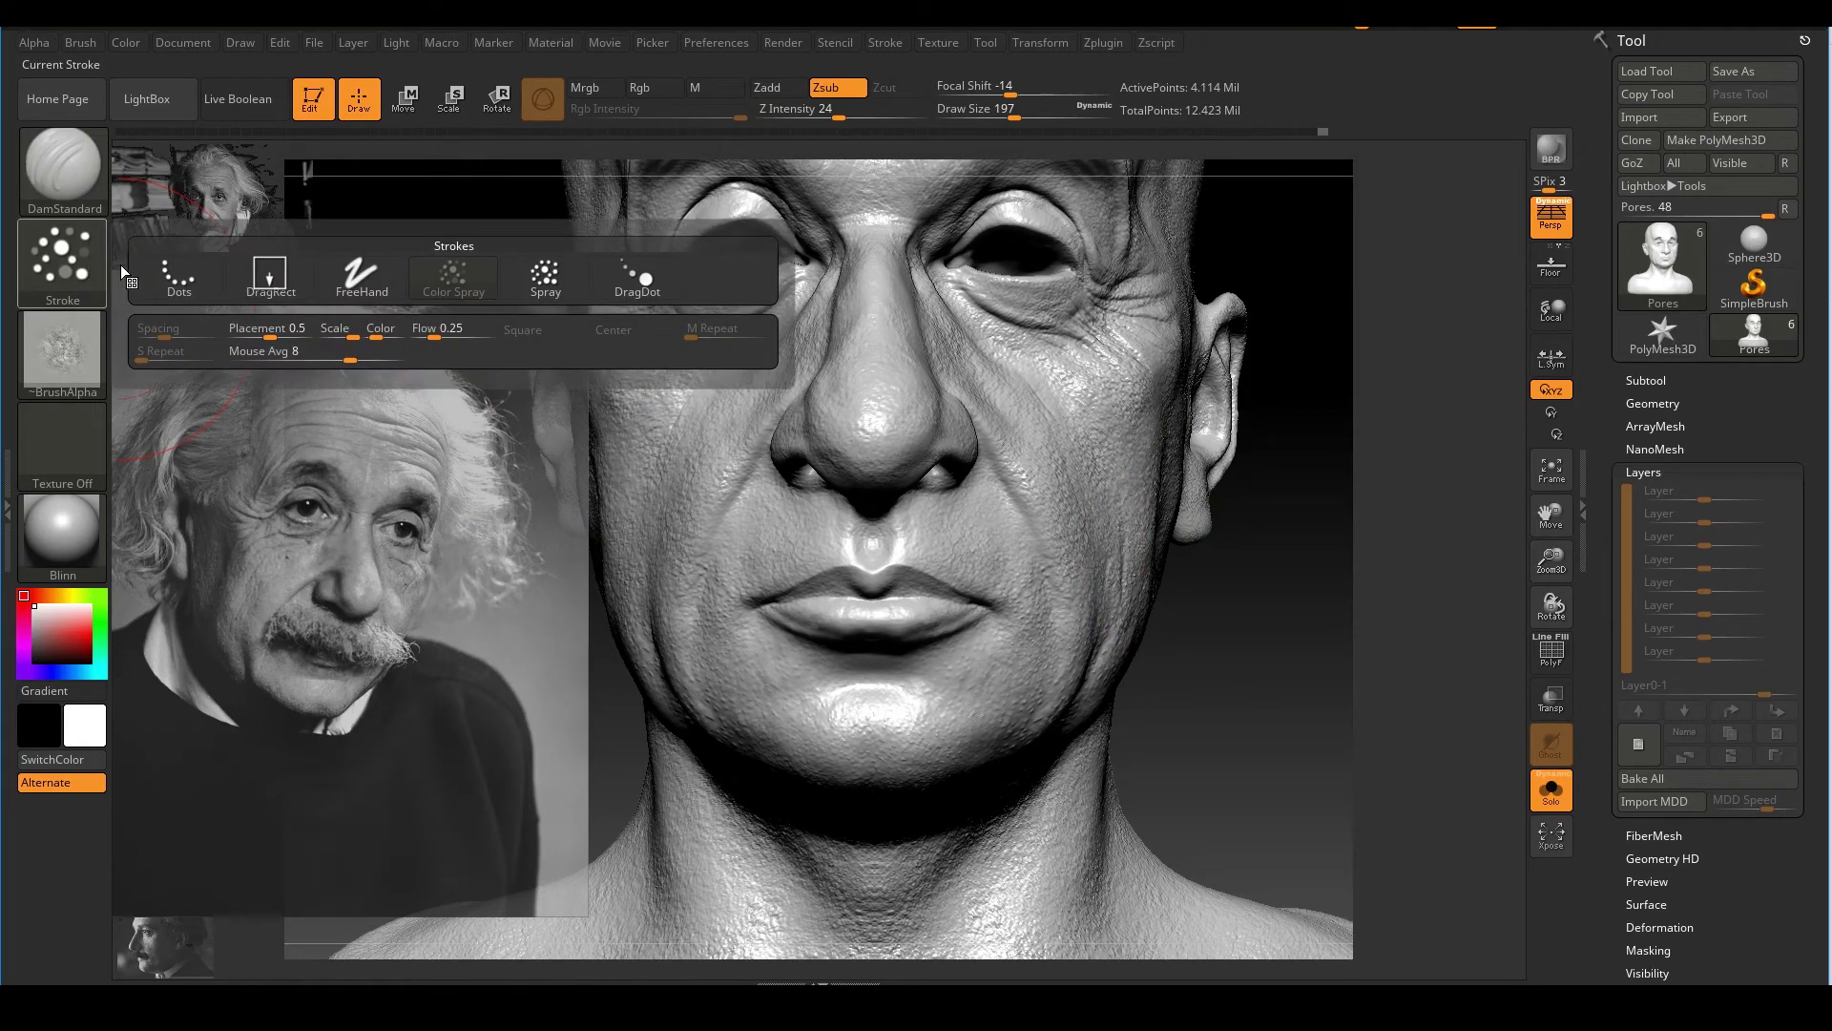
{"action": "left_click", "coordinate": [196, 284]}
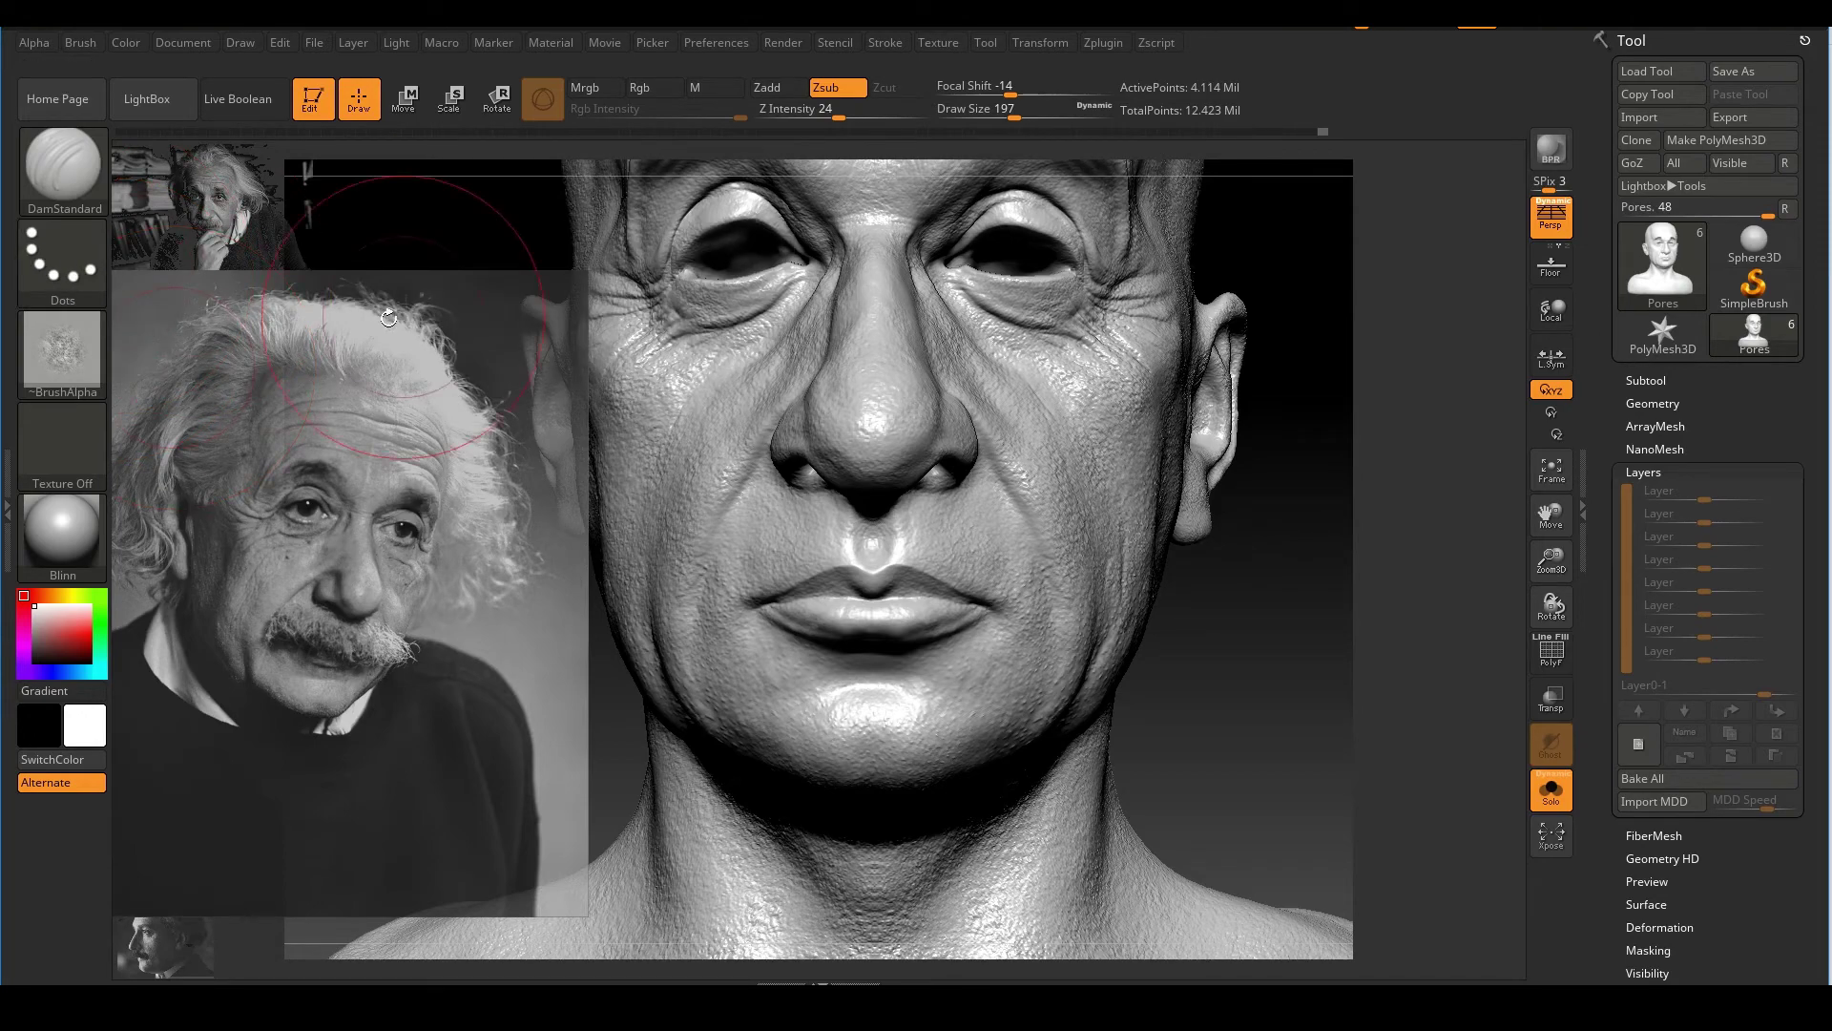
{"action": "left_click", "coordinate": [66, 355]}
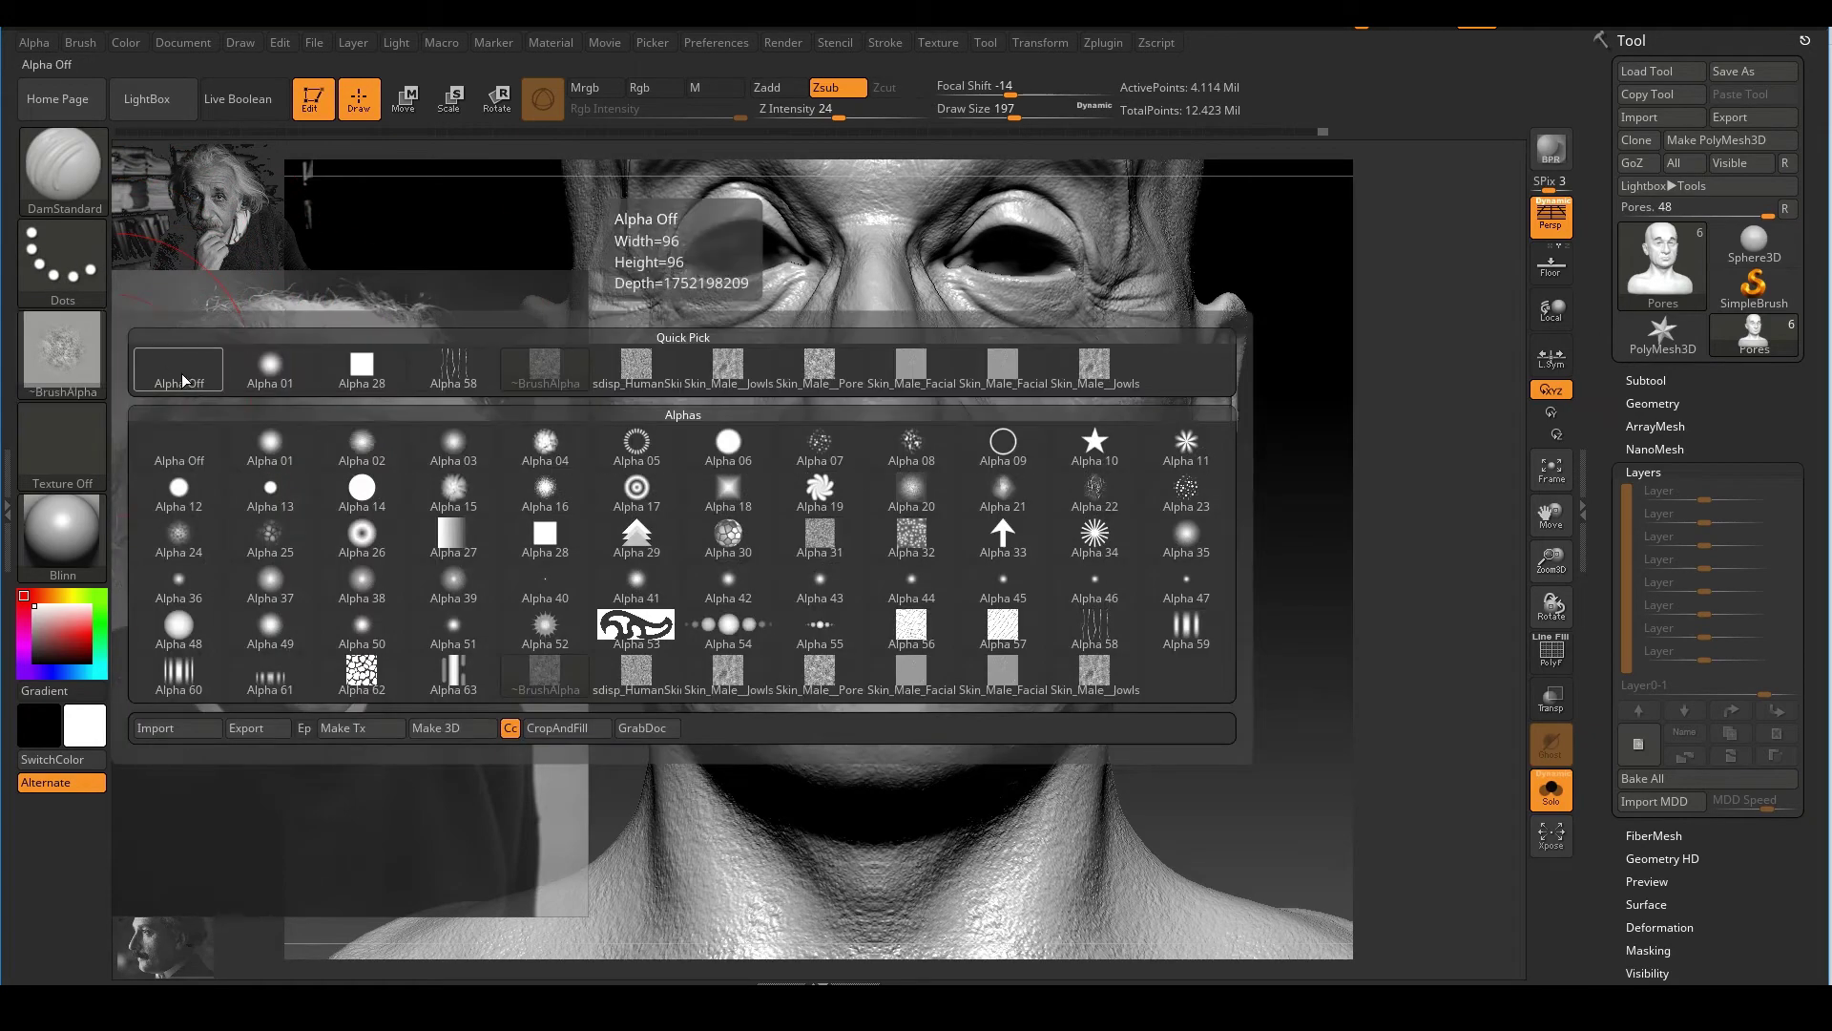
{"action": "left_click", "coordinate": [186, 379]}
Reduce the Draw Size to 7 for the lips and test crease strokes on the lower lip
{"action": "right_click_drag", "start_coordinate": [810, 628], "coordinate": [854, 825], "text": "ctrl"}
{"action": "right_click_drag", "start_coordinate": [854, 826], "coordinate": [963, 563], "text": "alt"}
{"action": "key", "text": "s"}
{"action": "left_click_drag", "start_coordinate": [960, 613], "coordinate": [906, 611]}
{"action": "right_click_drag", "start_coordinate": [994, 579], "coordinate": [934, 503], "text": "alt"}
{"action": "key", "text": "s"}
{"action": "left_click_drag", "start_coordinate": [969, 516], "coordinate": [961, 517]}
{"action": "right_click_drag", "start_coordinate": [989, 507], "coordinate": [1034, 506], "text": "ctrl"}
{"action": "left_click_drag", "start_coordinate": [1465, 612], "coordinate": [1522, 611]}
{"action": "mouse_move", "coordinate": [1158, 565]}
{"action": "right_mouse_down", "text": "ctrl"}
{"action": "mouse_move", "coordinate": [1163, 605]}
{"action": "mouse_move", "coordinate": [954, 544]}
{"action": "right_mouse_up", "text": "ctrl"}
{"action": "key", "text": "s"}
{"action": "left_click_drag", "start_coordinate": [931, 590], "coordinate": [934, 591]}
{"action": "key", "text": "s"}
{"action": "left_click_drag", "start_coordinate": [1047, 594], "coordinate": [1047, 607]}
{"action": "key", "text": "s"}
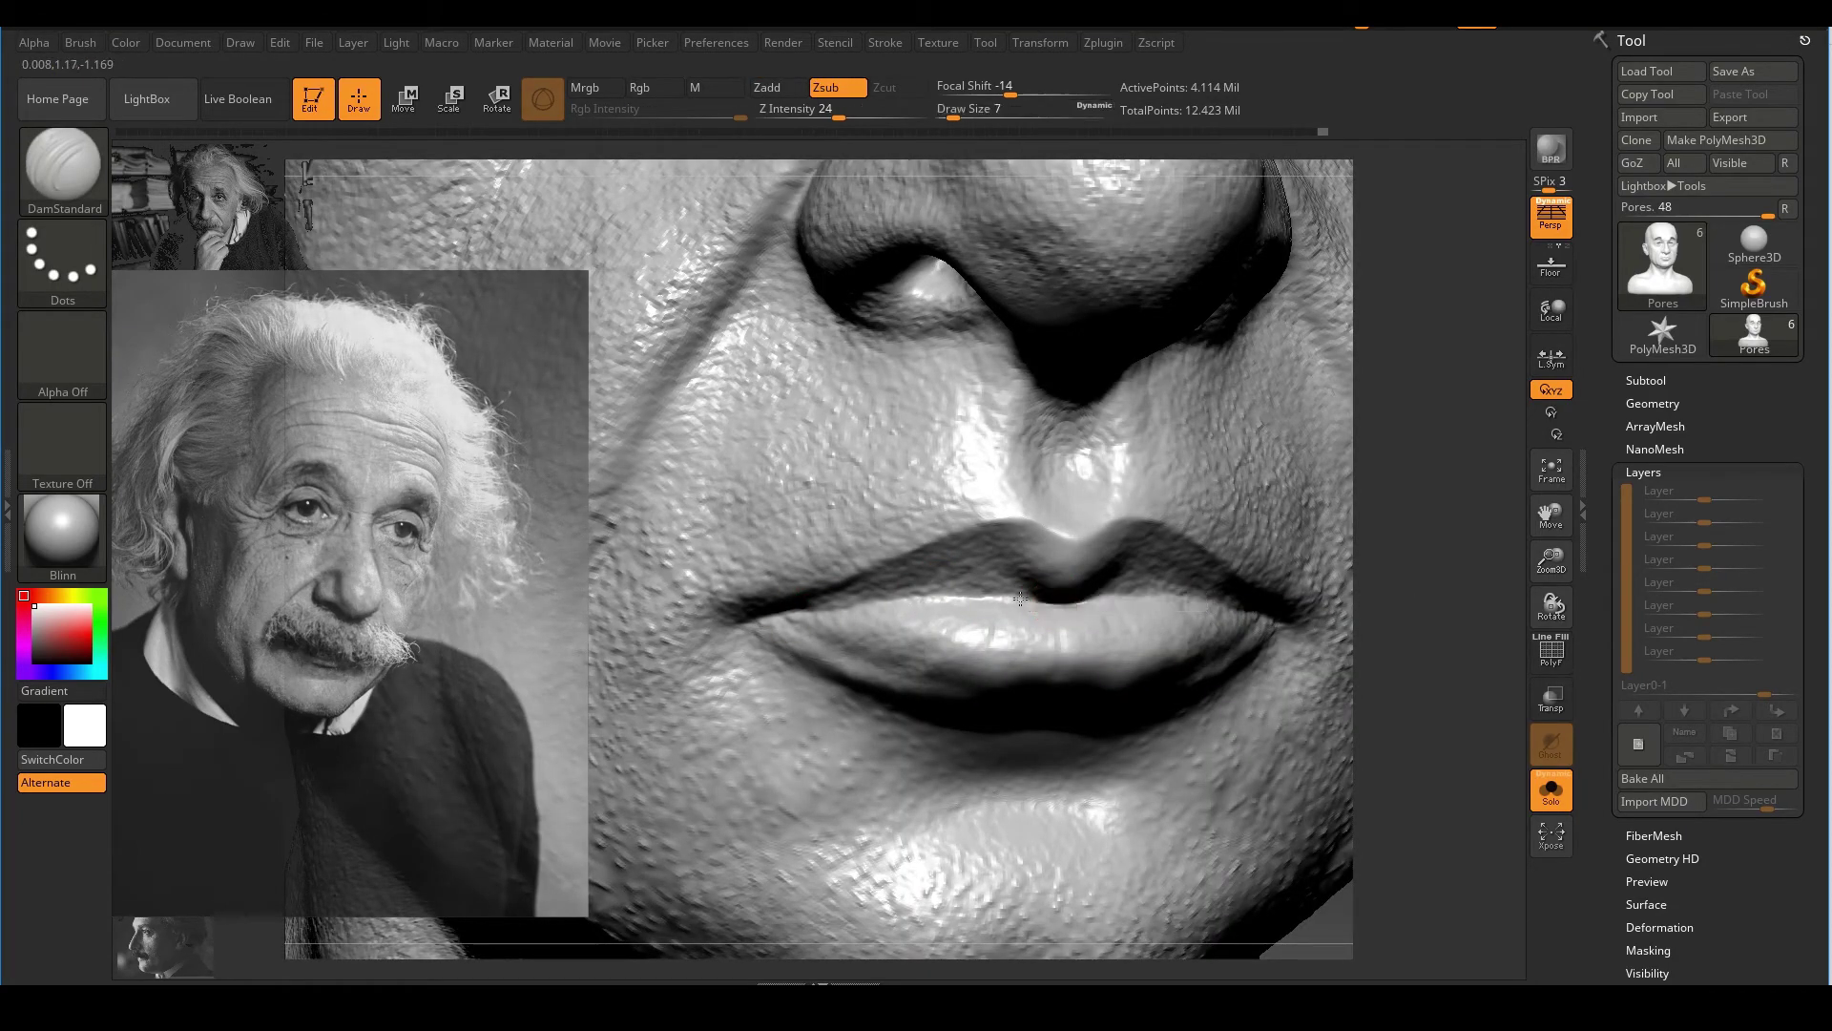
{"action": "key", "text": "ctrl"}
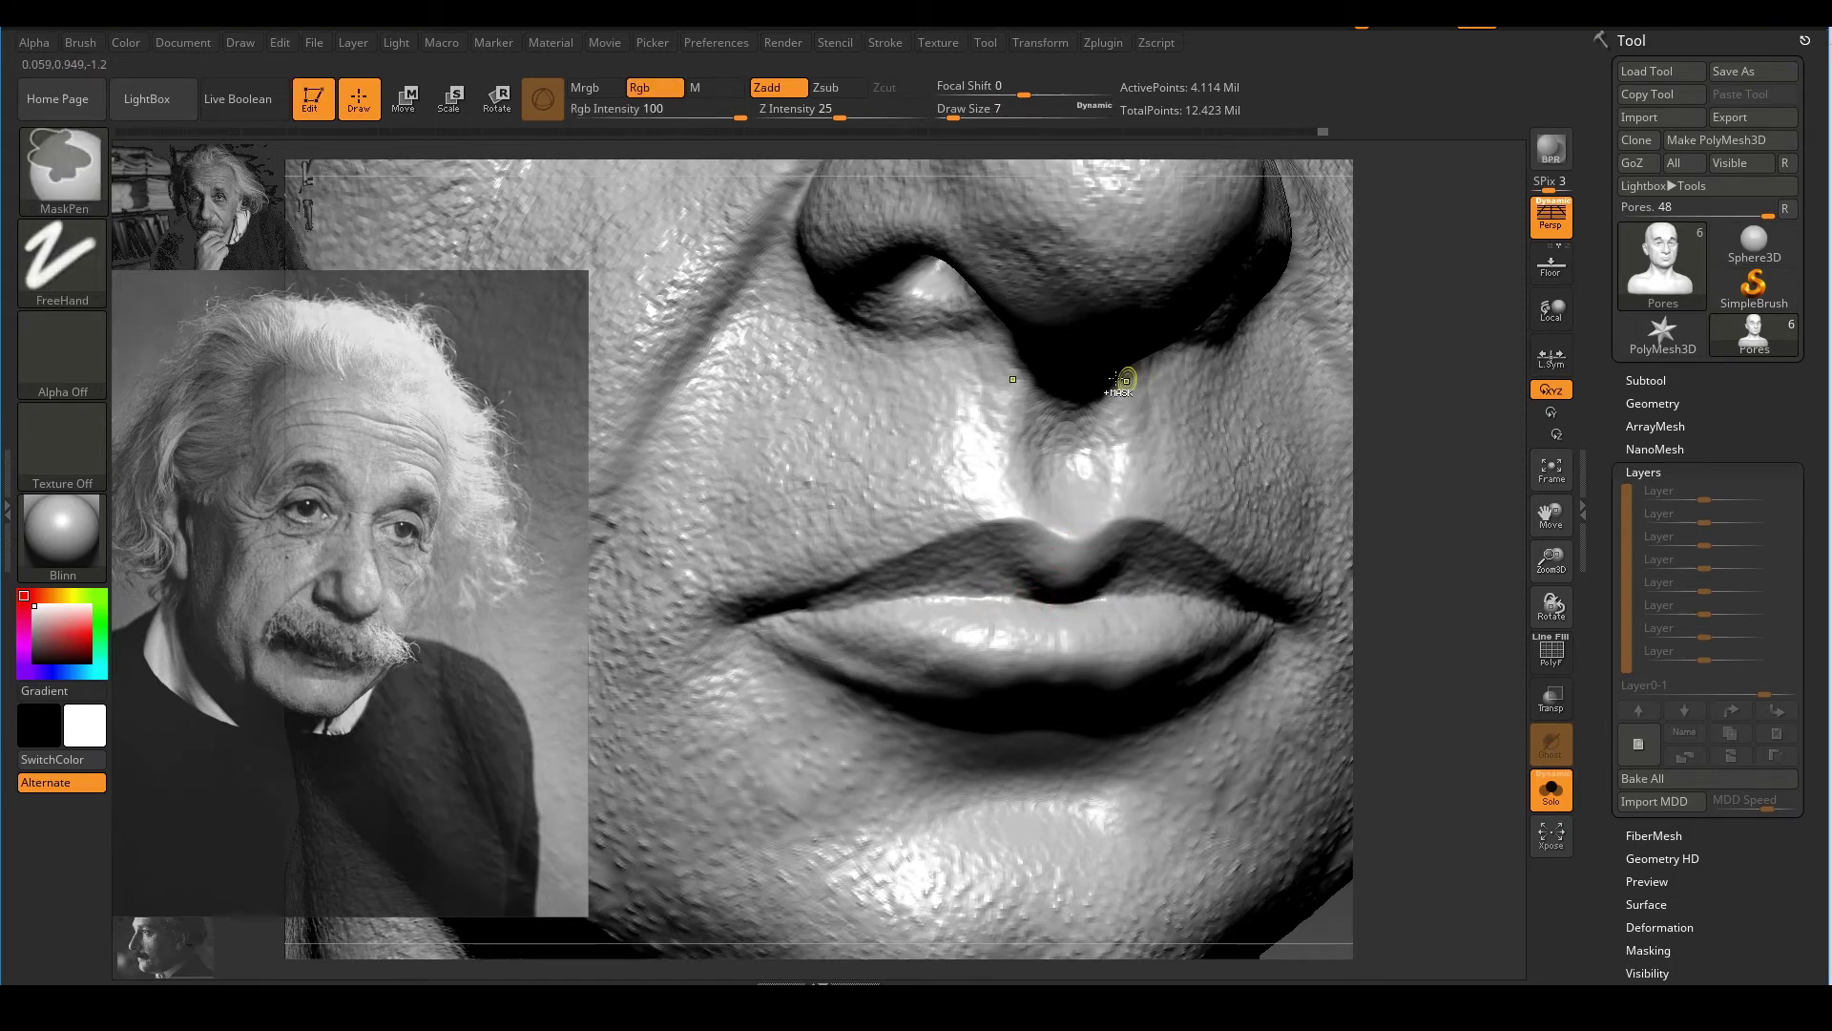
Set the brush's LazyRadius to 5 in the Lazy Mouse settings, testing strokes along the upper edge of the lower lip
{"action": "left_click", "coordinate": [885, 44]}
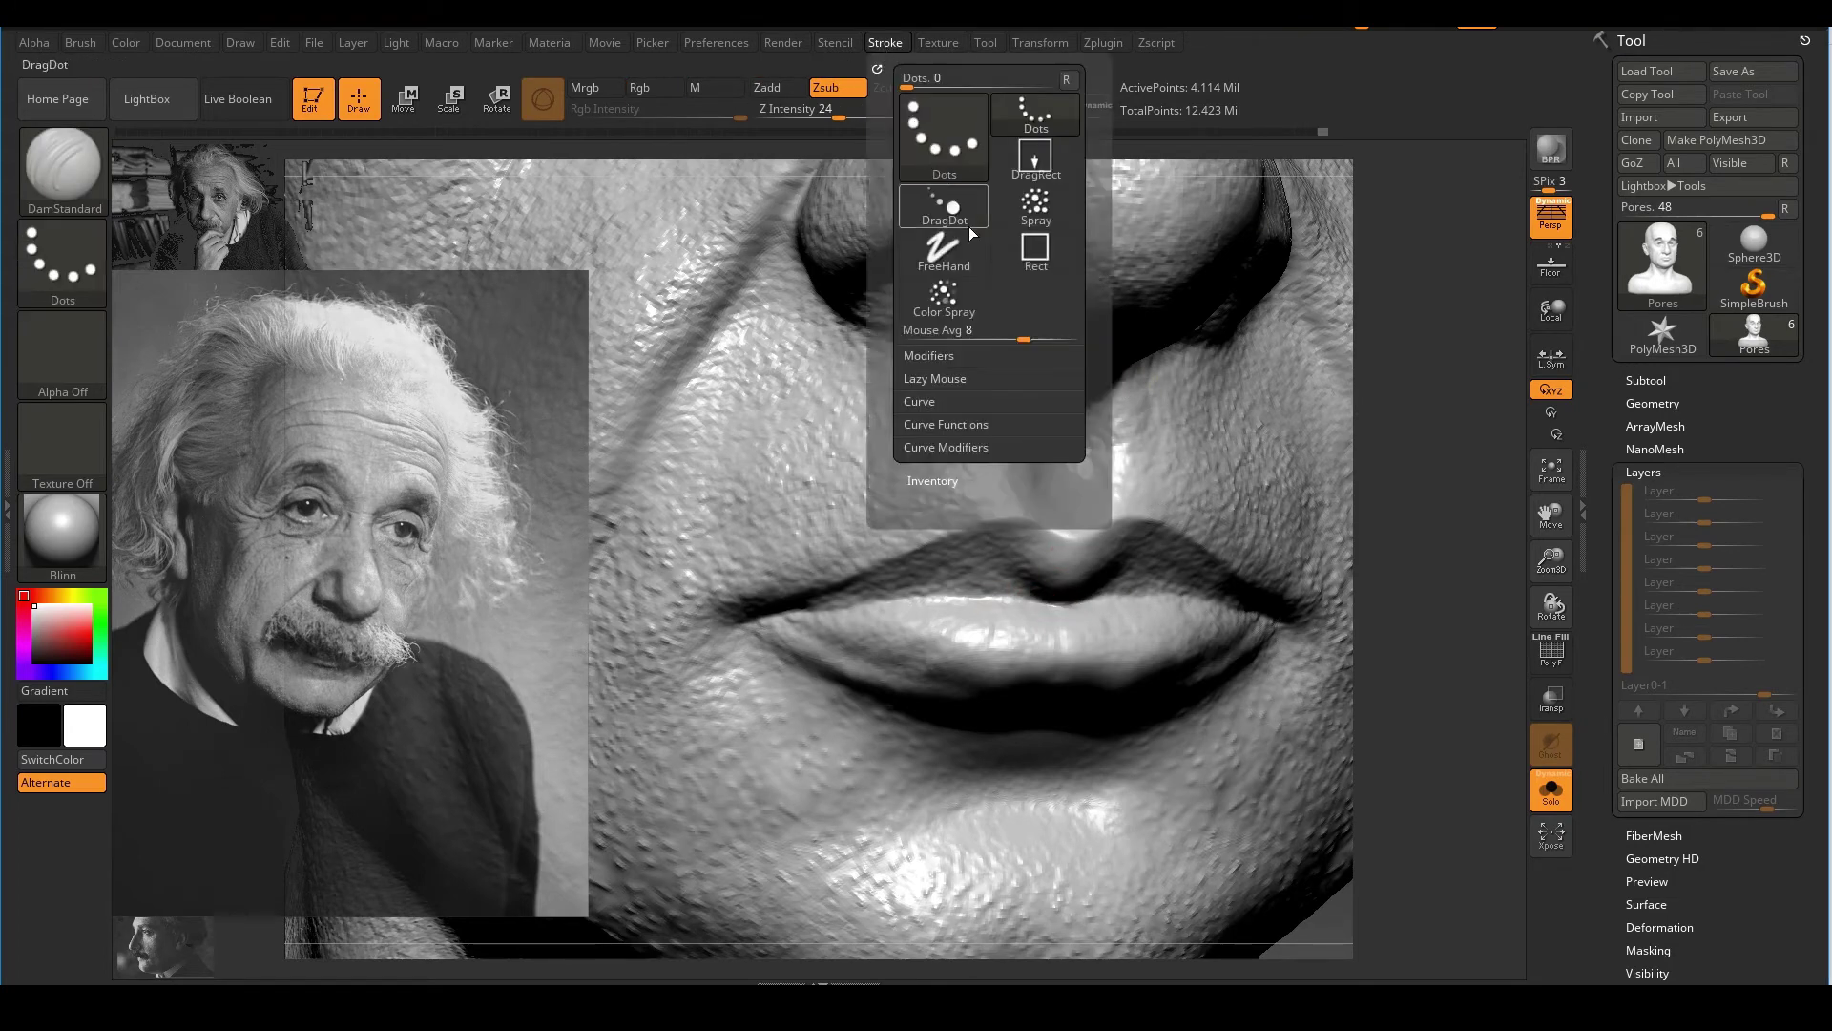
{"action": "left_click", "coordinate": [951, 380]}
{"action": "left_click_drag", "start_coordinate": [908, 451], "coordinate": [928, 451]}
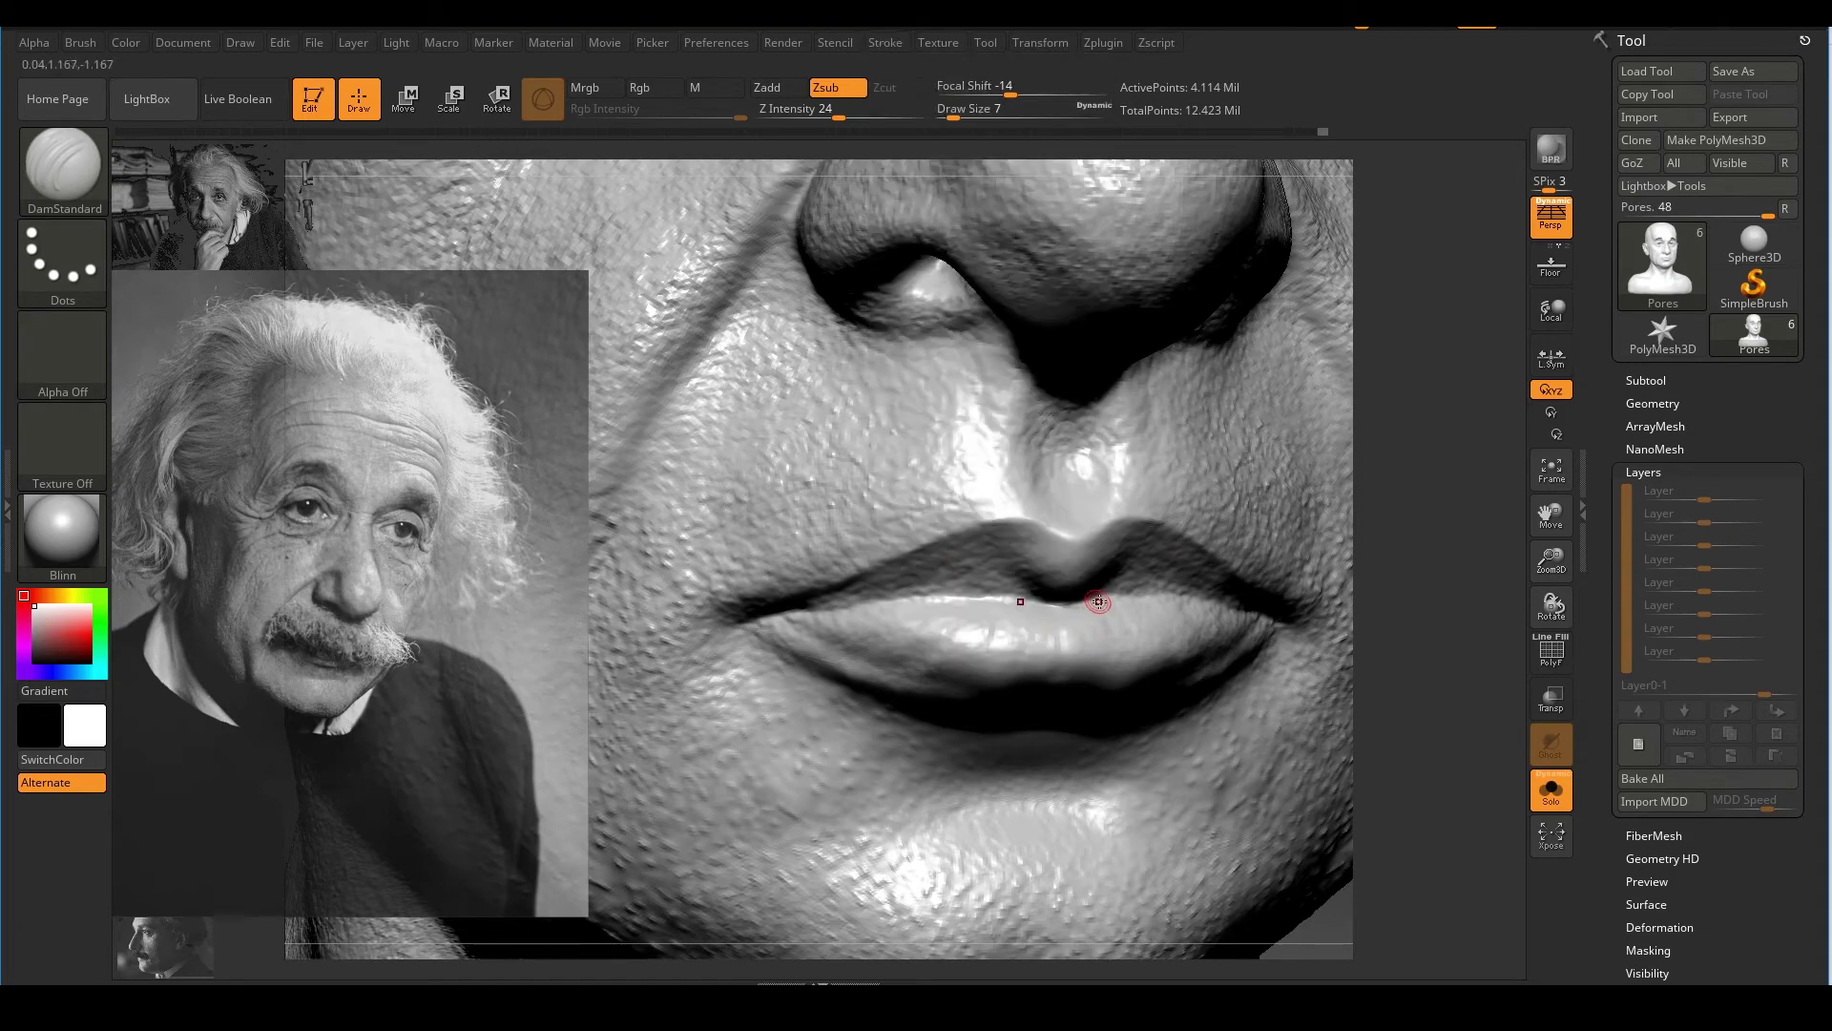
{"action": "left_click_drag", "start_coordinate": [1113, 579], "coordinate": [1051, 601]}
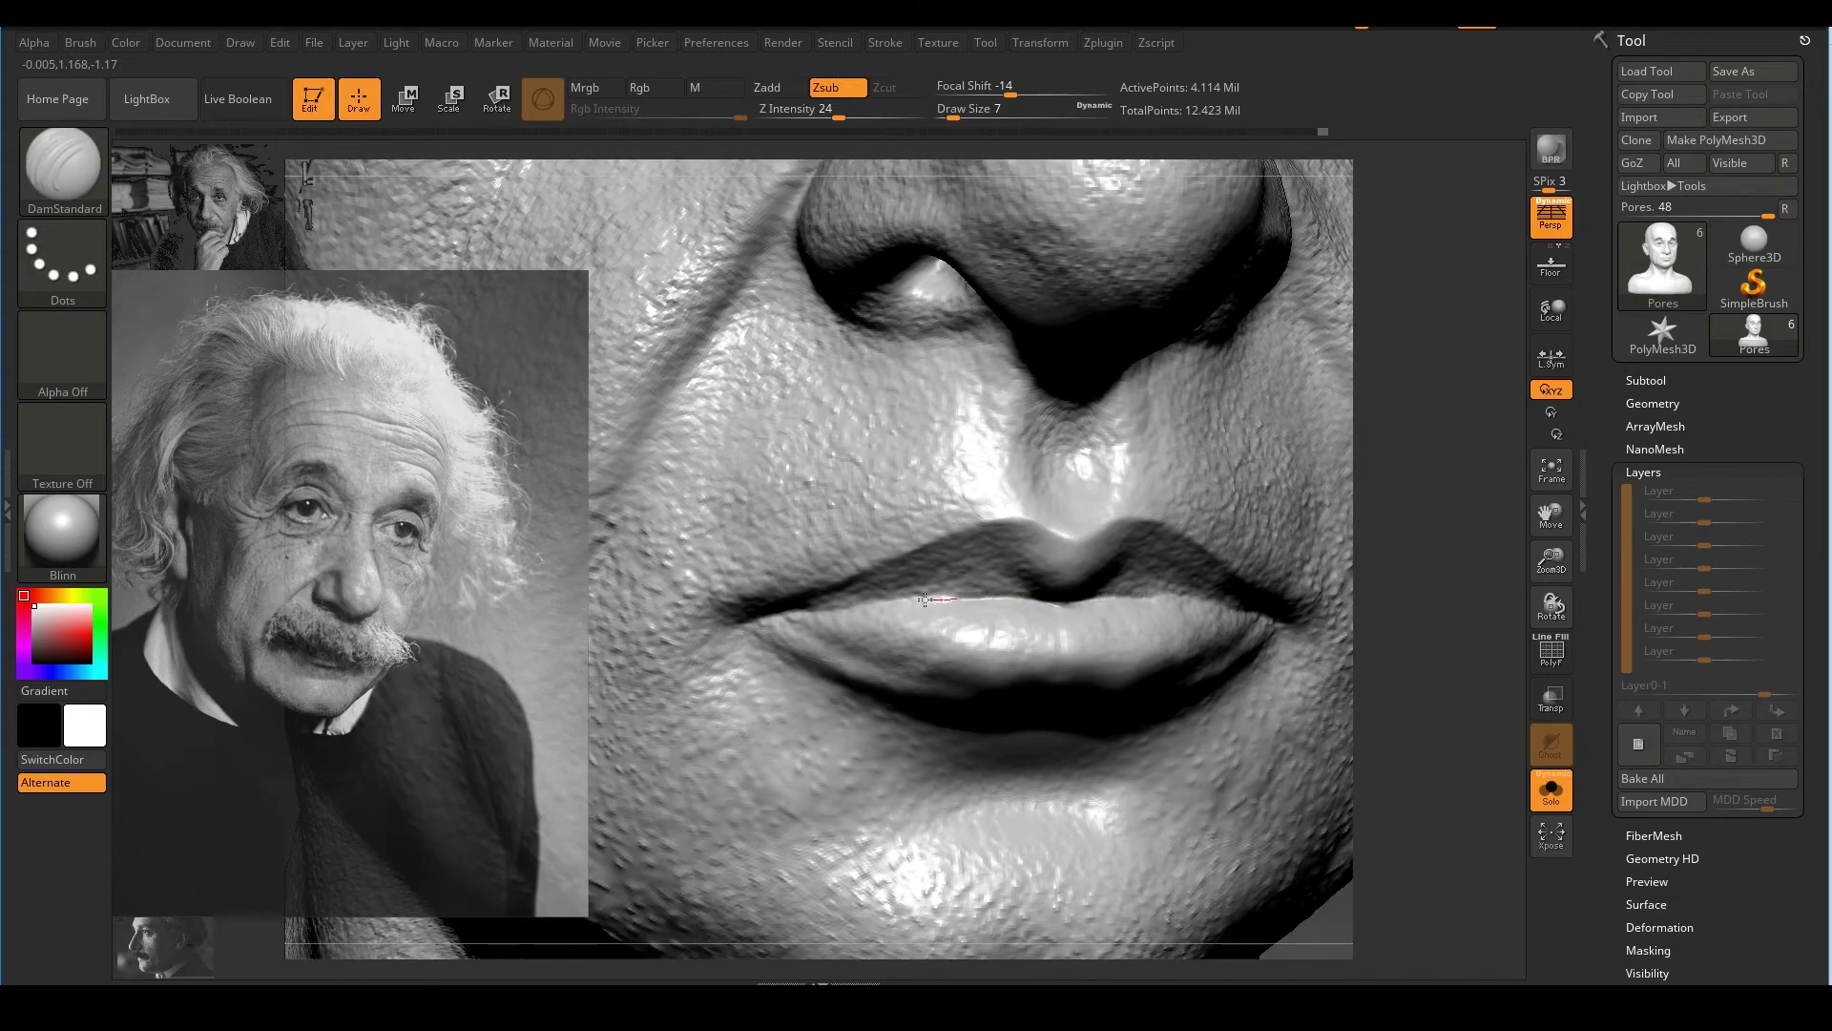
{"action": "left_click_drag", "start_coordinate": [898, 599], "coordinate": [753, 618]}
{"action": "mouse_move", "coordinate": [763, 615]}
{"action": "right_mouse_down", "text": "ctrl"}
{"action": "mouse_move", "coordinate": [1284, 531]}
{"action": "mouse_move", "coordinate": [929, 33]}
{"action": "right_mouse_up", "text": "ctrl"}
{"action": "left_click", "coordinate": [883, 44]}
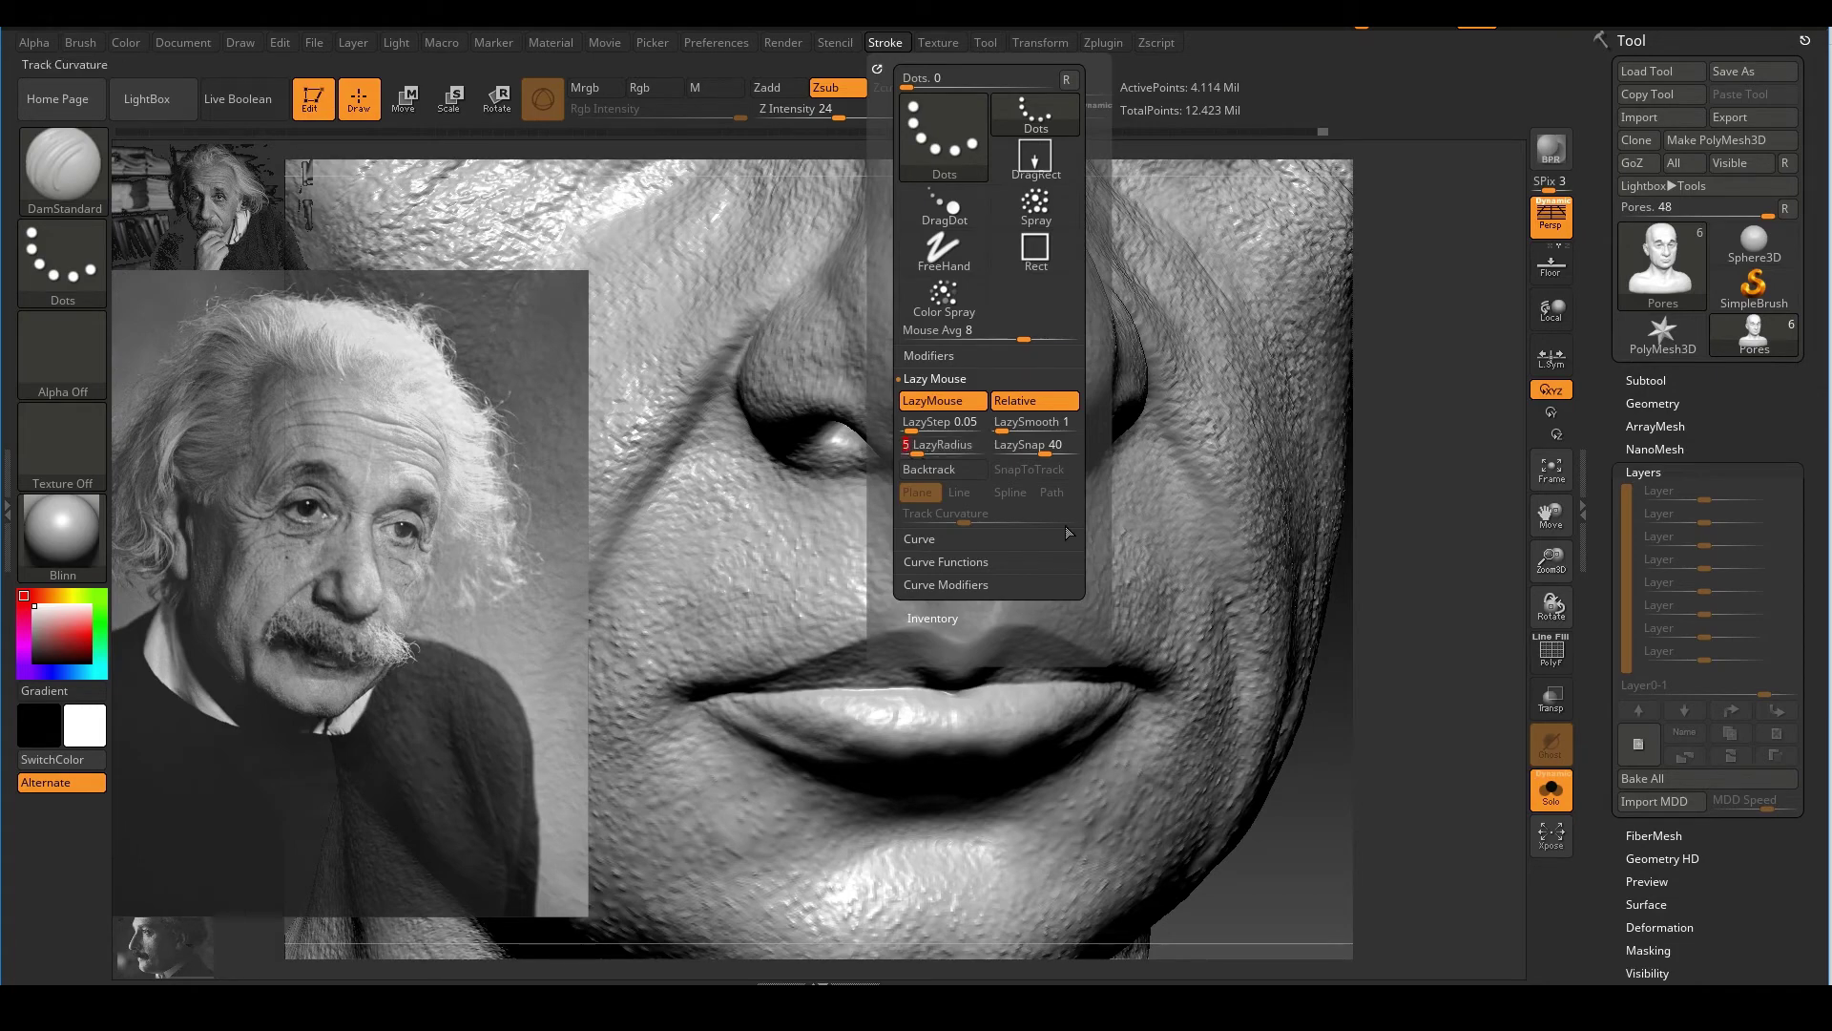
Try carving vertical creases into the middle of the lower lip at Draw Size 11
{"action": "mouse_move", "coordinate": [1069, 687]}
{"action": "right_mouse_down"}
{"action": "mouse_move", "coordinate": [1145, 629]}
{"action": "mouse_move", "coordinate": [1097, 644]}
{"action": "mouse_move", "coordinate": [1078, 704]}
{"action": "mouse_move", "coordinate": [1073, 487]}
{"action": "mouse_move", "coordinate": [1050, 458]}
{"action": "right_mouse_up"}
{"action": "key", "text": "s"}
{"action": "left_click_drag", "start_coordinate": [1034, 447], "coordinate": [1030, 448]}
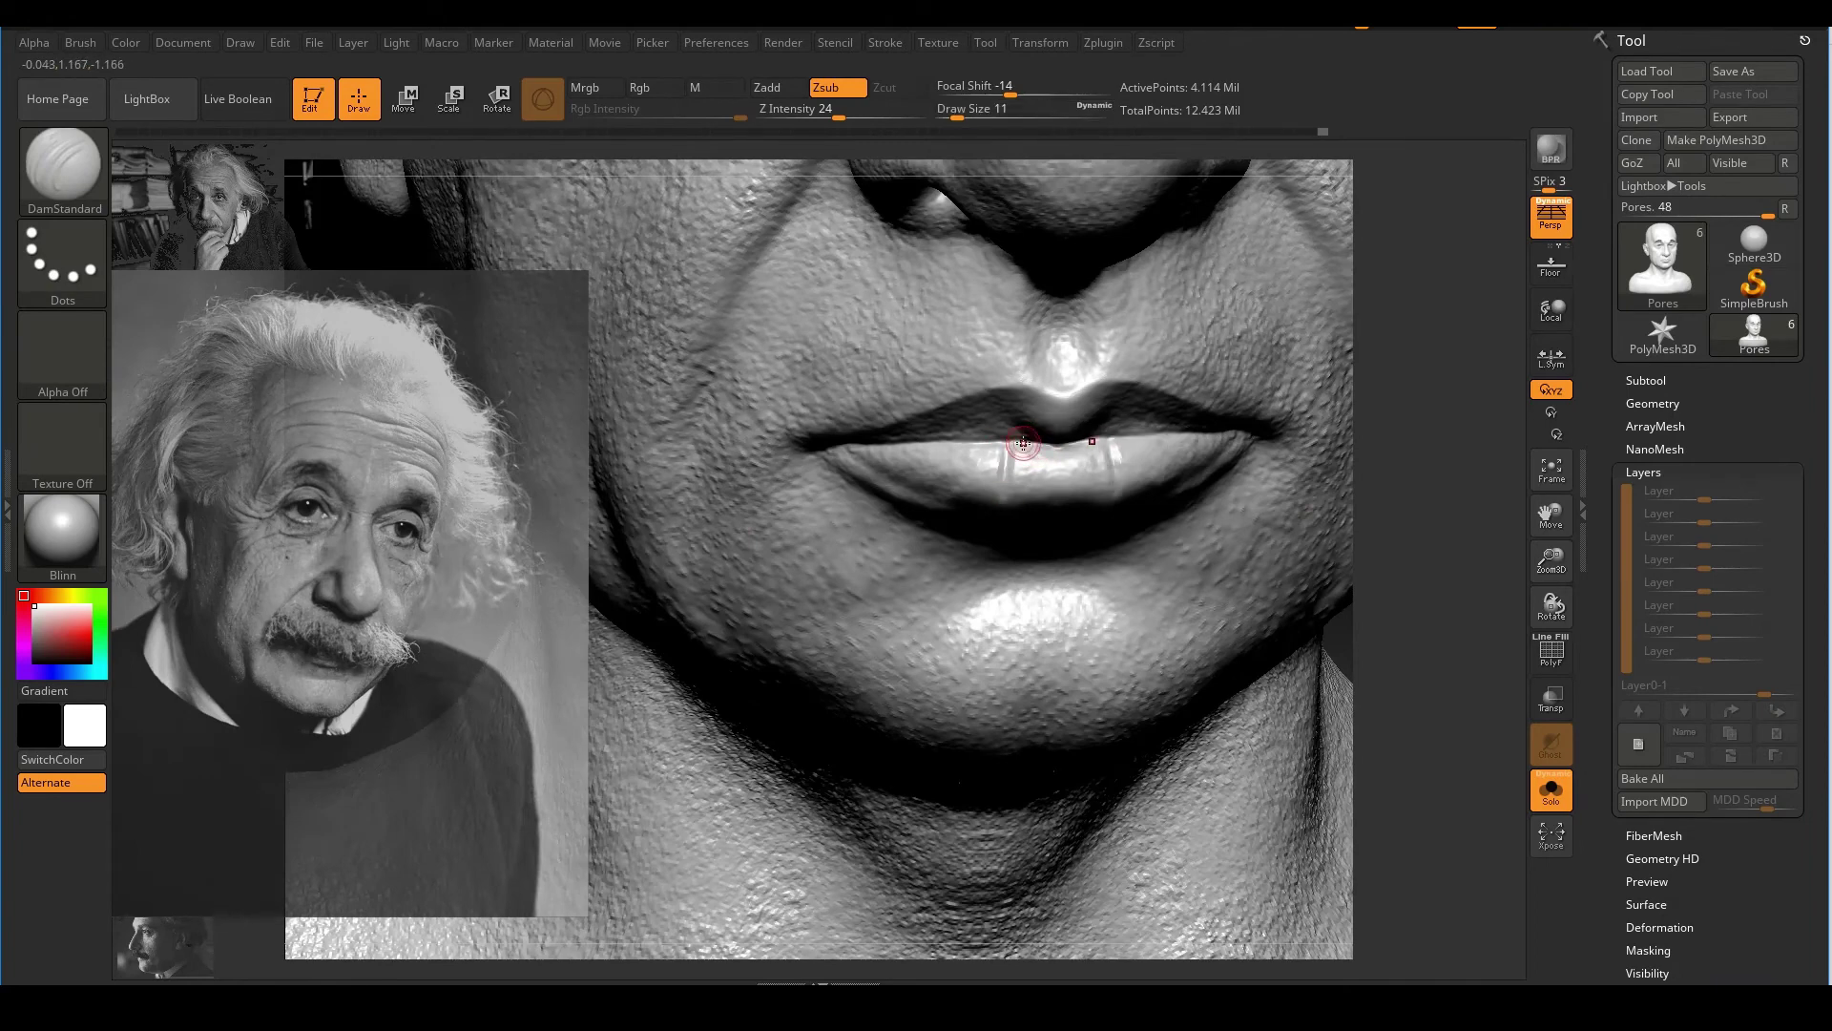
Set the Draw Size to 7 and carve fine vertical creases across the lower lip
{"action": "key", "text": "s"}
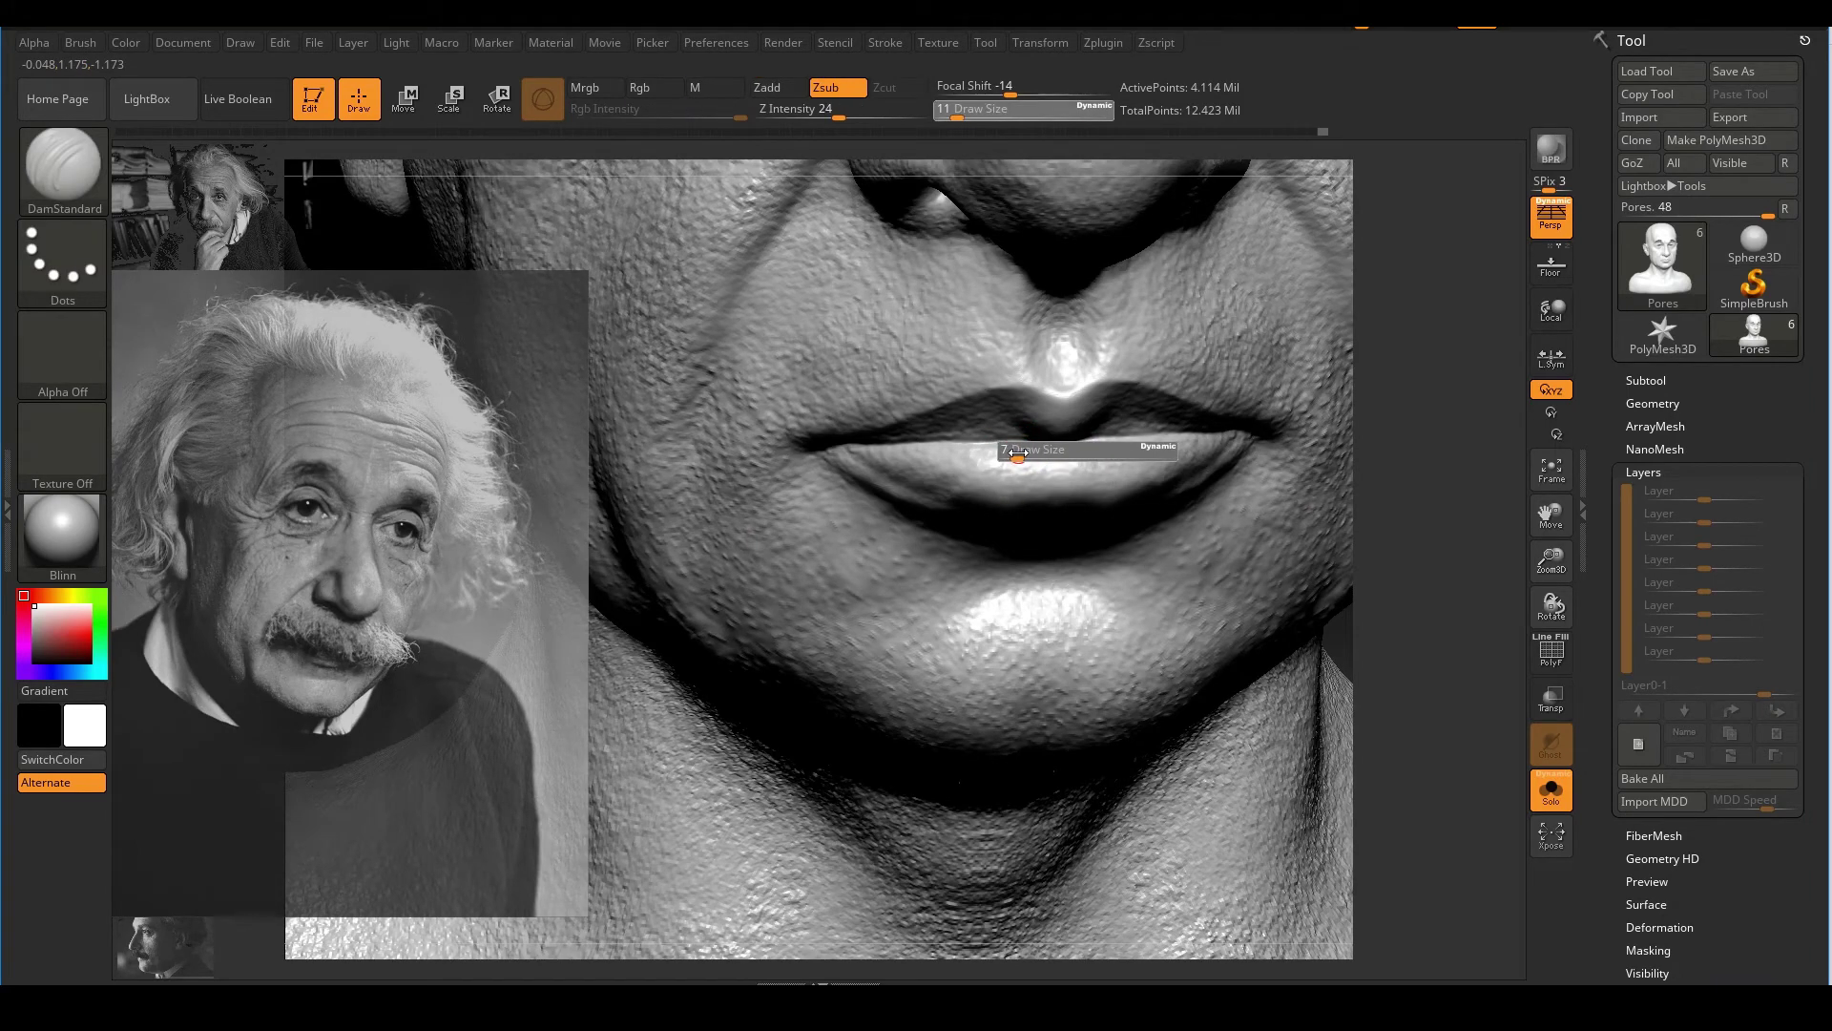
{"action": "left_click_drag", "start_coordinate": [1017, 454], "coordinate": [1014, 458]}
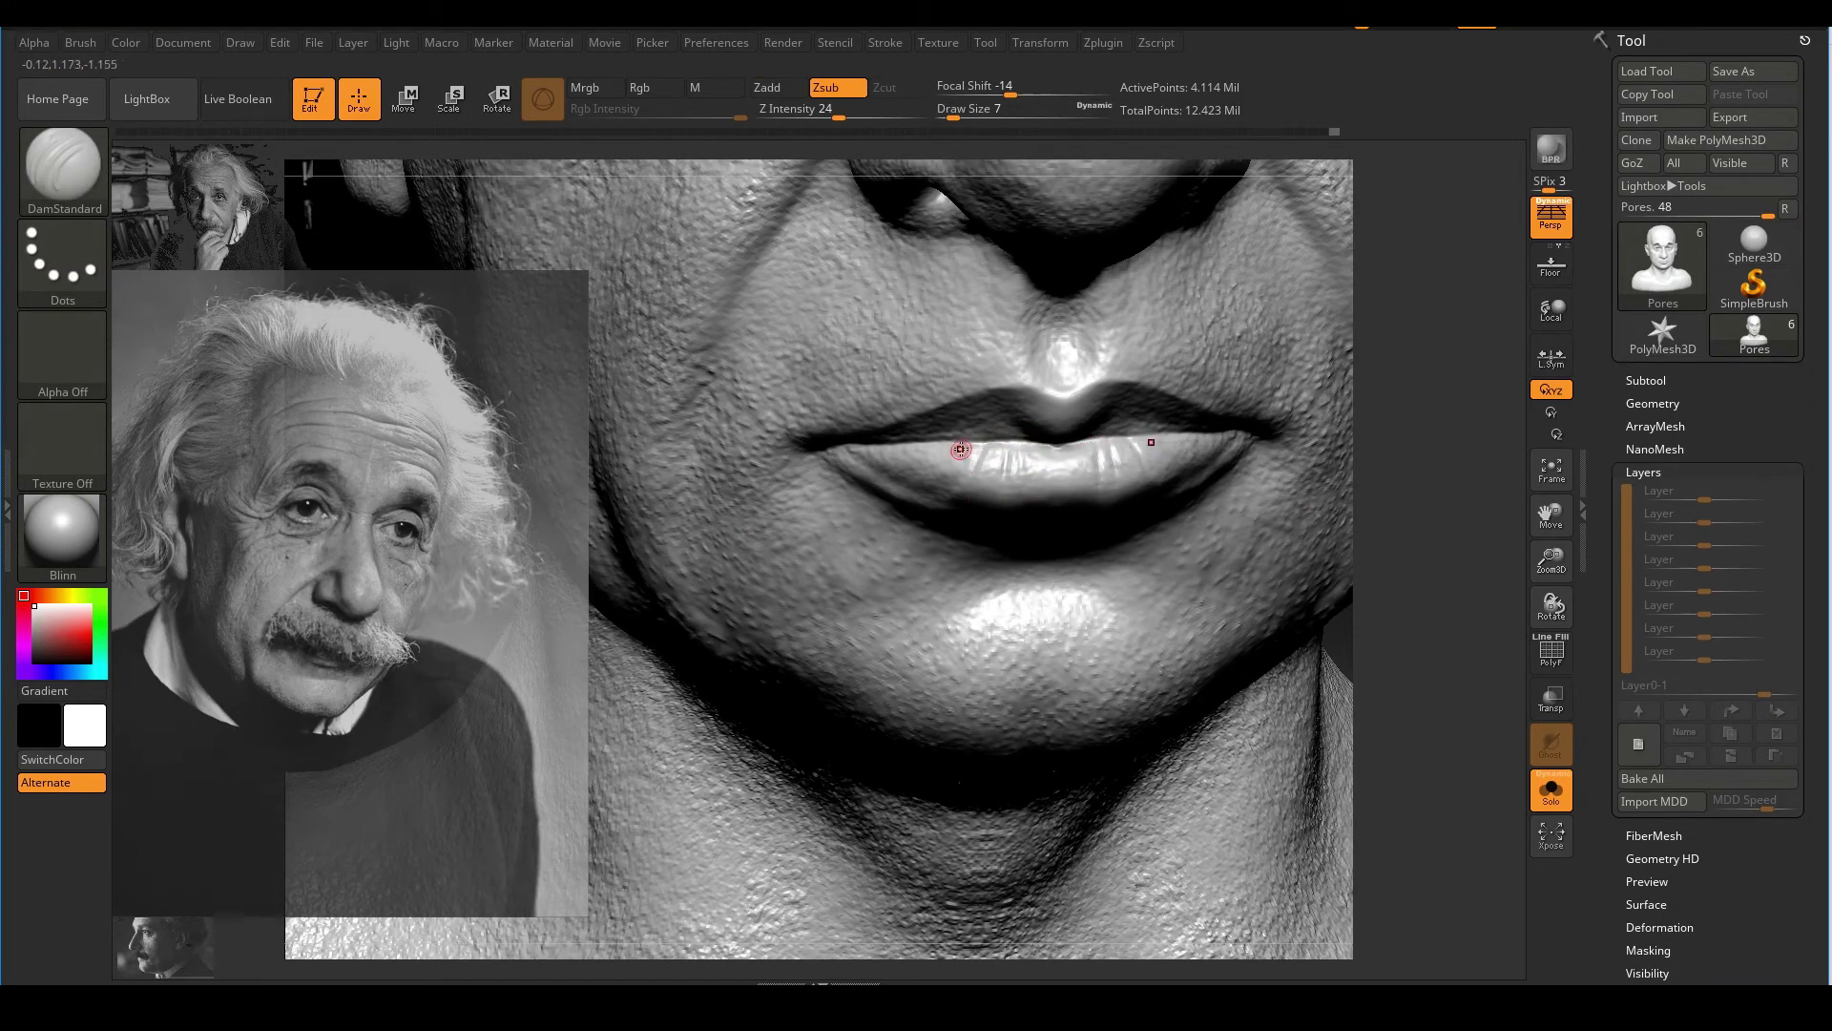
{"action": "left_click_drag", "start_coordinate": [908, 452], "coordinate": [905, 455]}
{"action": "mouse_move", "coordinate": [1029, 441]}
{"action": "left_mouse_down"}
{"action": "mouse_move", "coordinate": [1035, 466]}
{"action": "mouse_move", "coordinate": [1124, 468]}
{"action": "left_mouse_up"}
{"action": "left_click_drag", "start_coordinate": [1405, 506], "coordinate": [1394, 437]}
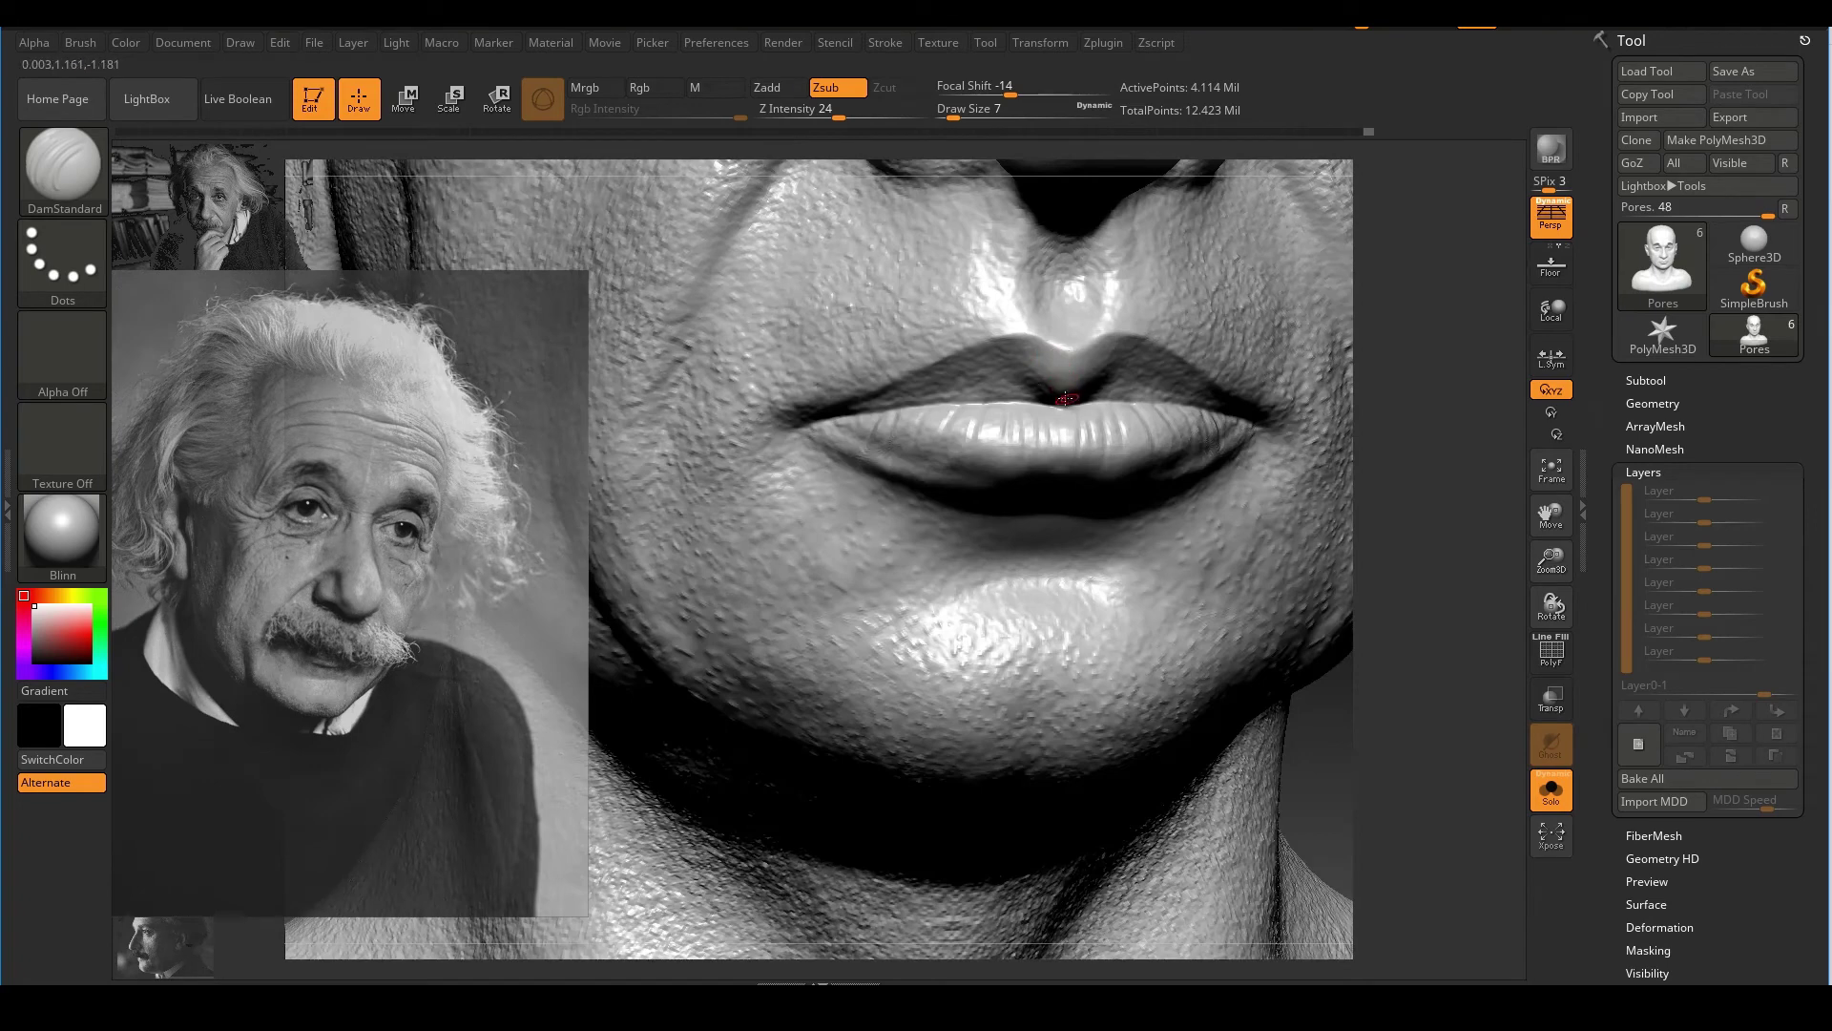
Carve fine vertical creases into the middle of the upper lip and across the lower lip
{"action": "left_click_drag", "start_coordinate": [1062, 391], "coordinate": [1061, 372]}
{"action": "key", "text": "ctrl"}
{"action": "key", "text": "ctrl+z"}
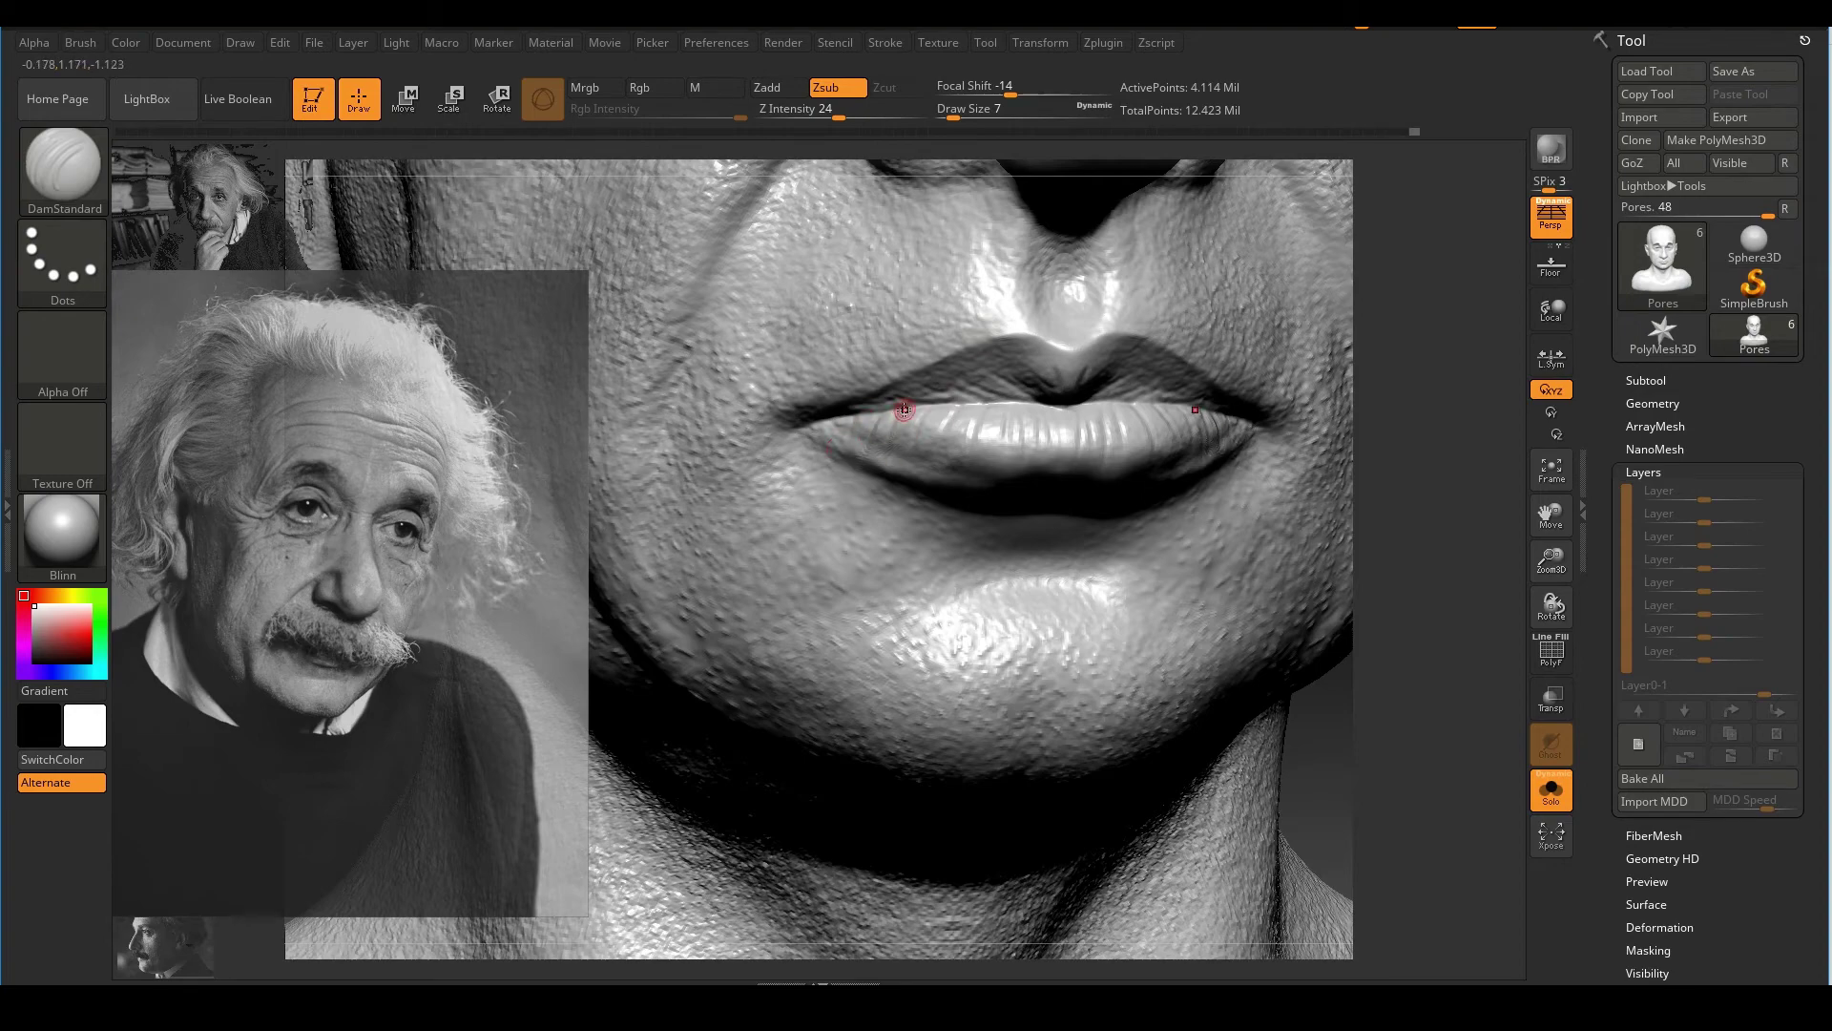
{"action": "left_click_drag", "start_coordinate": [993, 431], "coordinate": [999, 485]}
{"action": "right_click_drag", "start_coordinate": [923, 462], "coordinate": [871, 519], "text": "alt"}
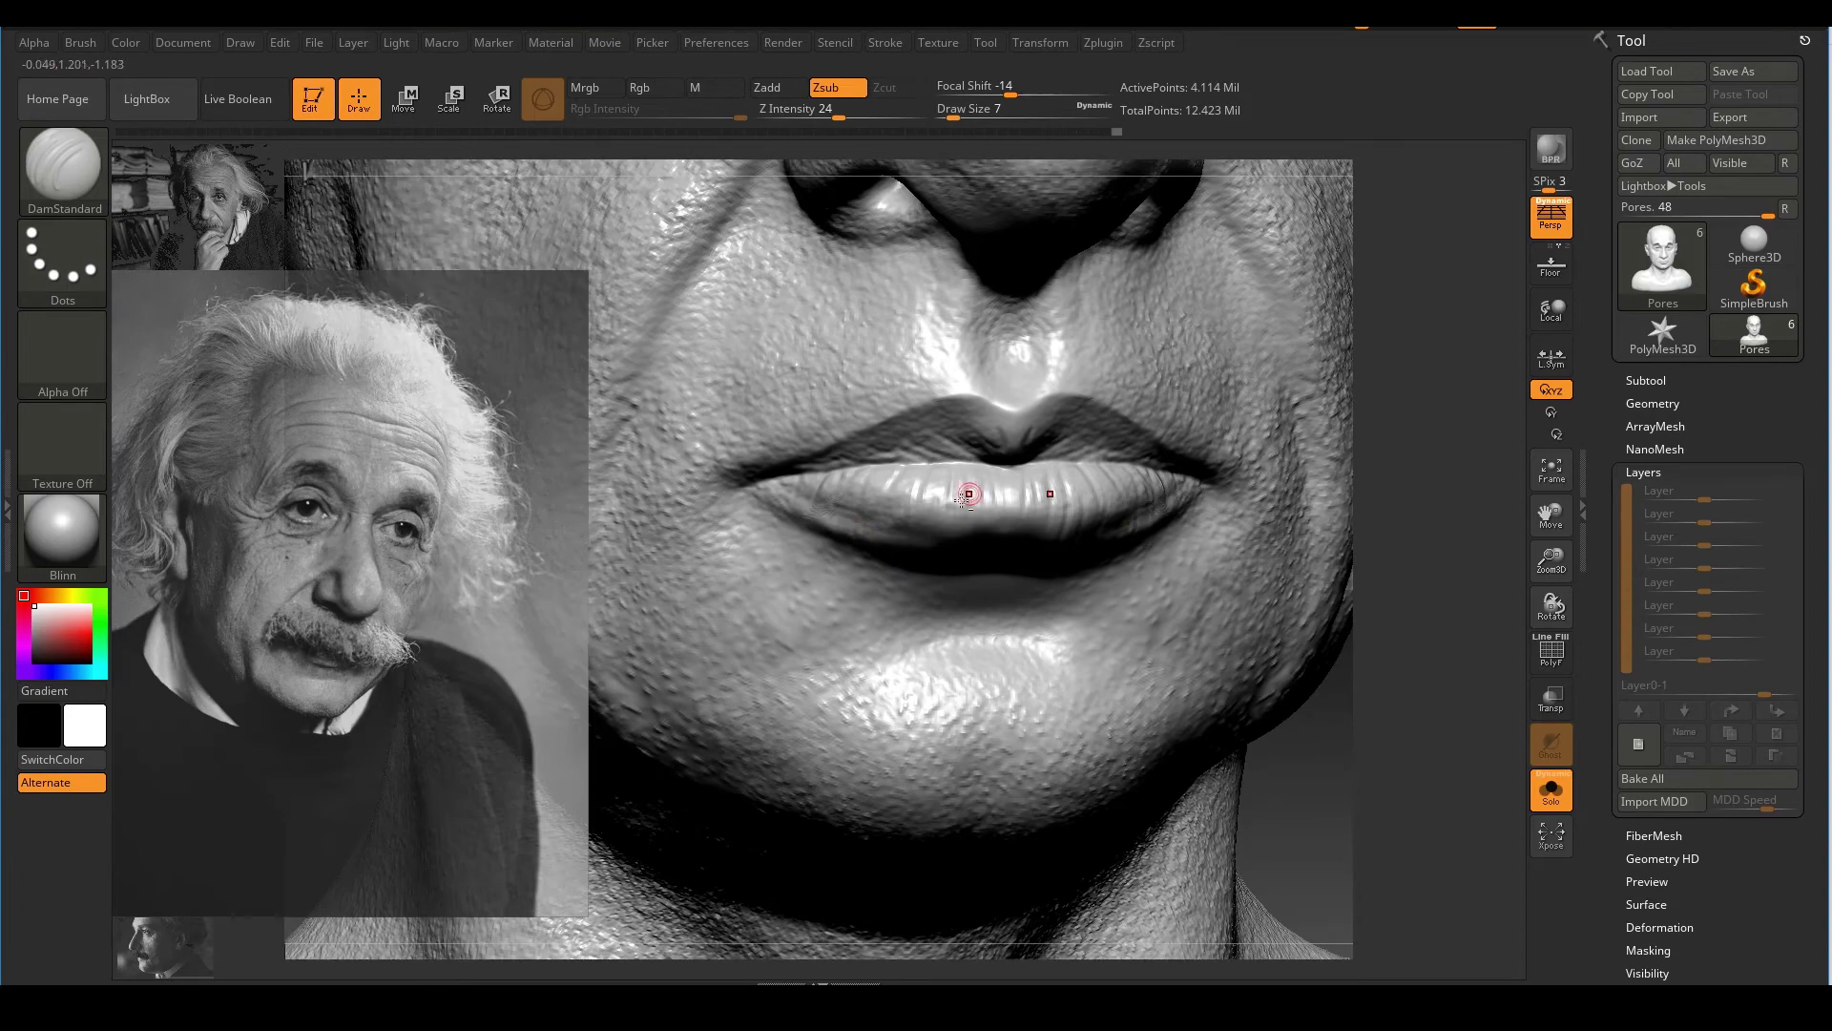
{"action": "right_click_drag", "start_coordinate": [988, 461], "coordinate": [939, 523], "text": "alt"}
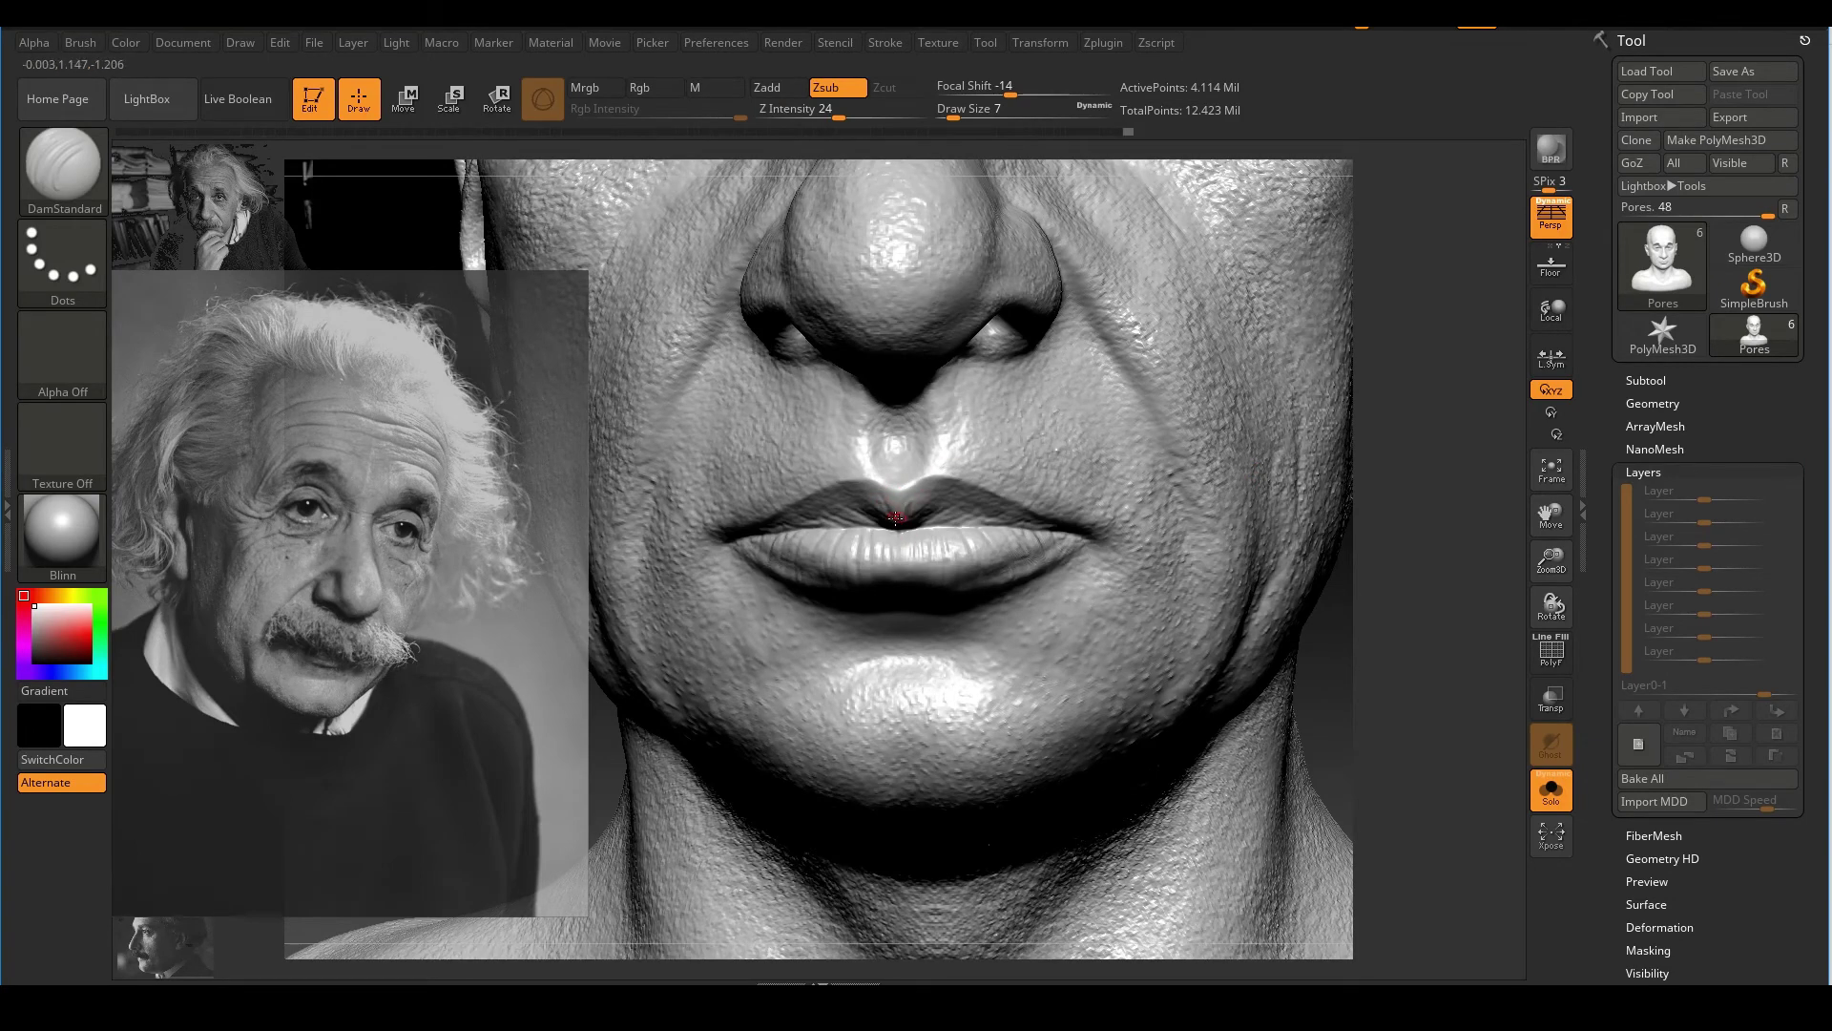
{"action": "left_click_drag", "start_coordinate": [895, 521], "coordinate": [879, 505]}
Examine the creased lips from the front and both sides, at close and medium distance
{"action": "left_click_drag", "start_coordinate": [1439, 598], "coordinate": [965, 438]}
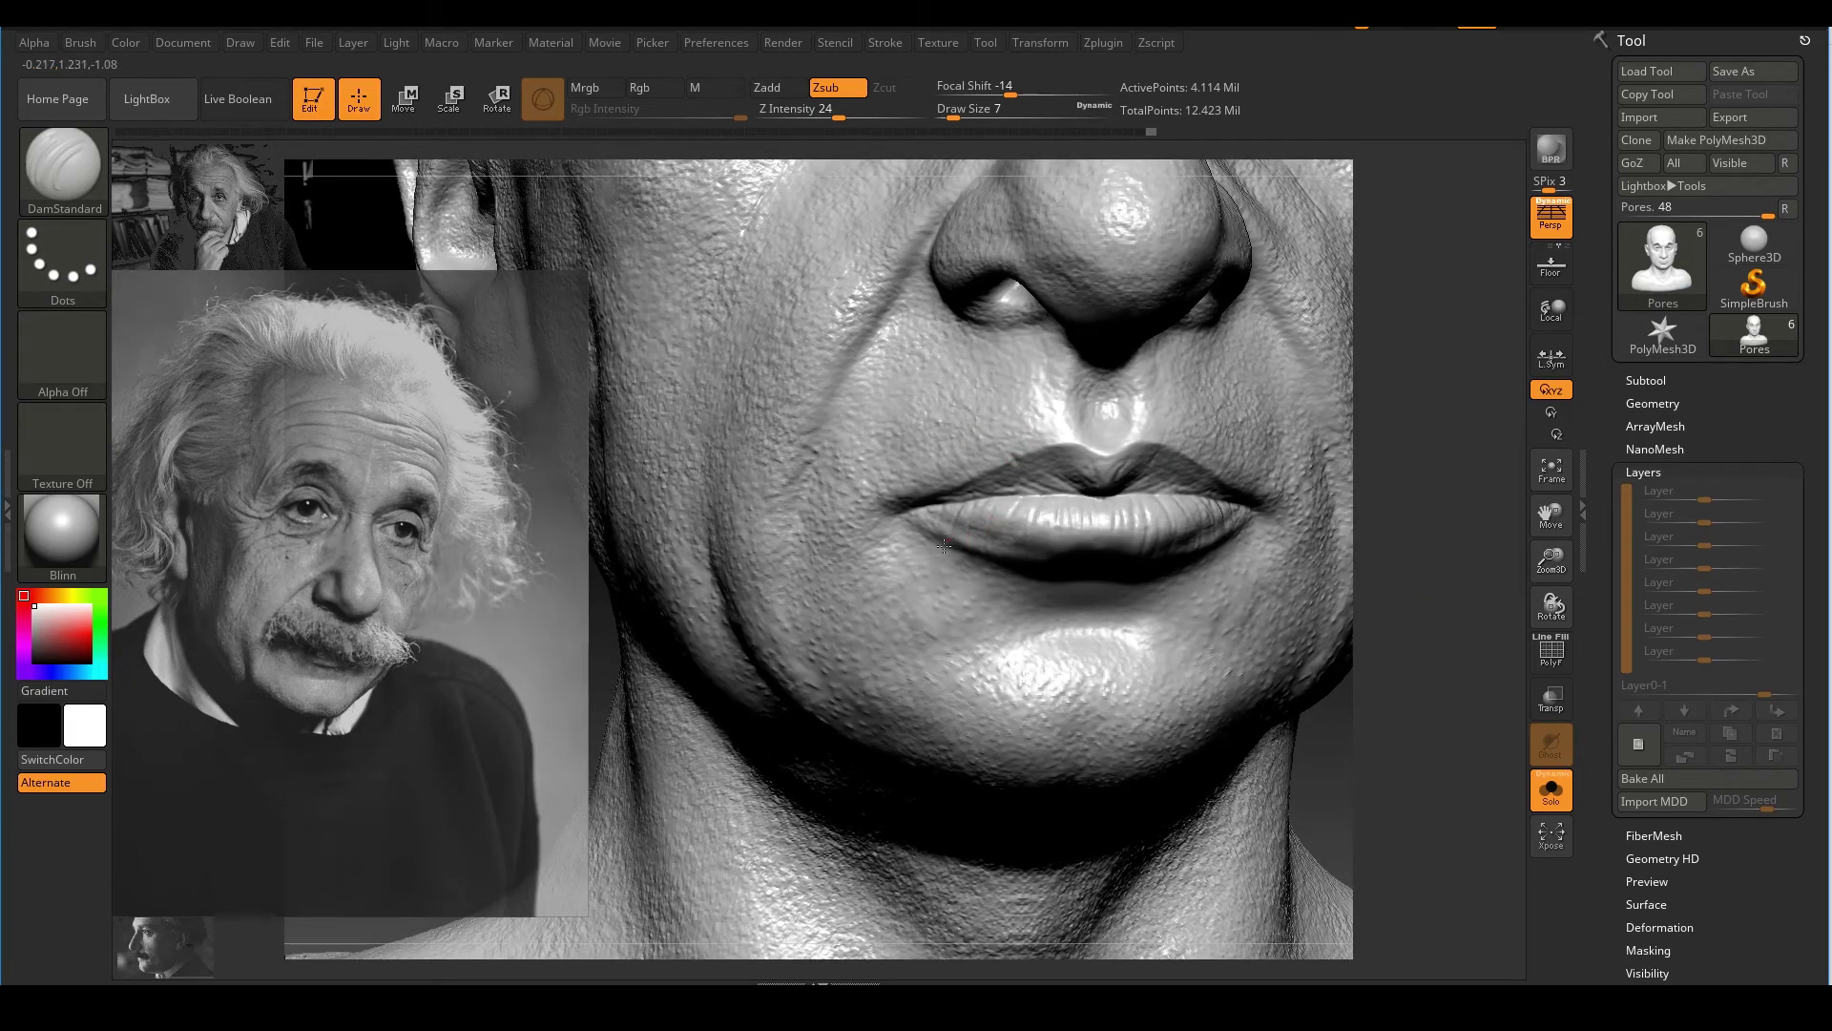
{"action": "left_click_drag", "start_coordinate": [1431, 573], "coordinate": [1353, 586], "text": "alt"}
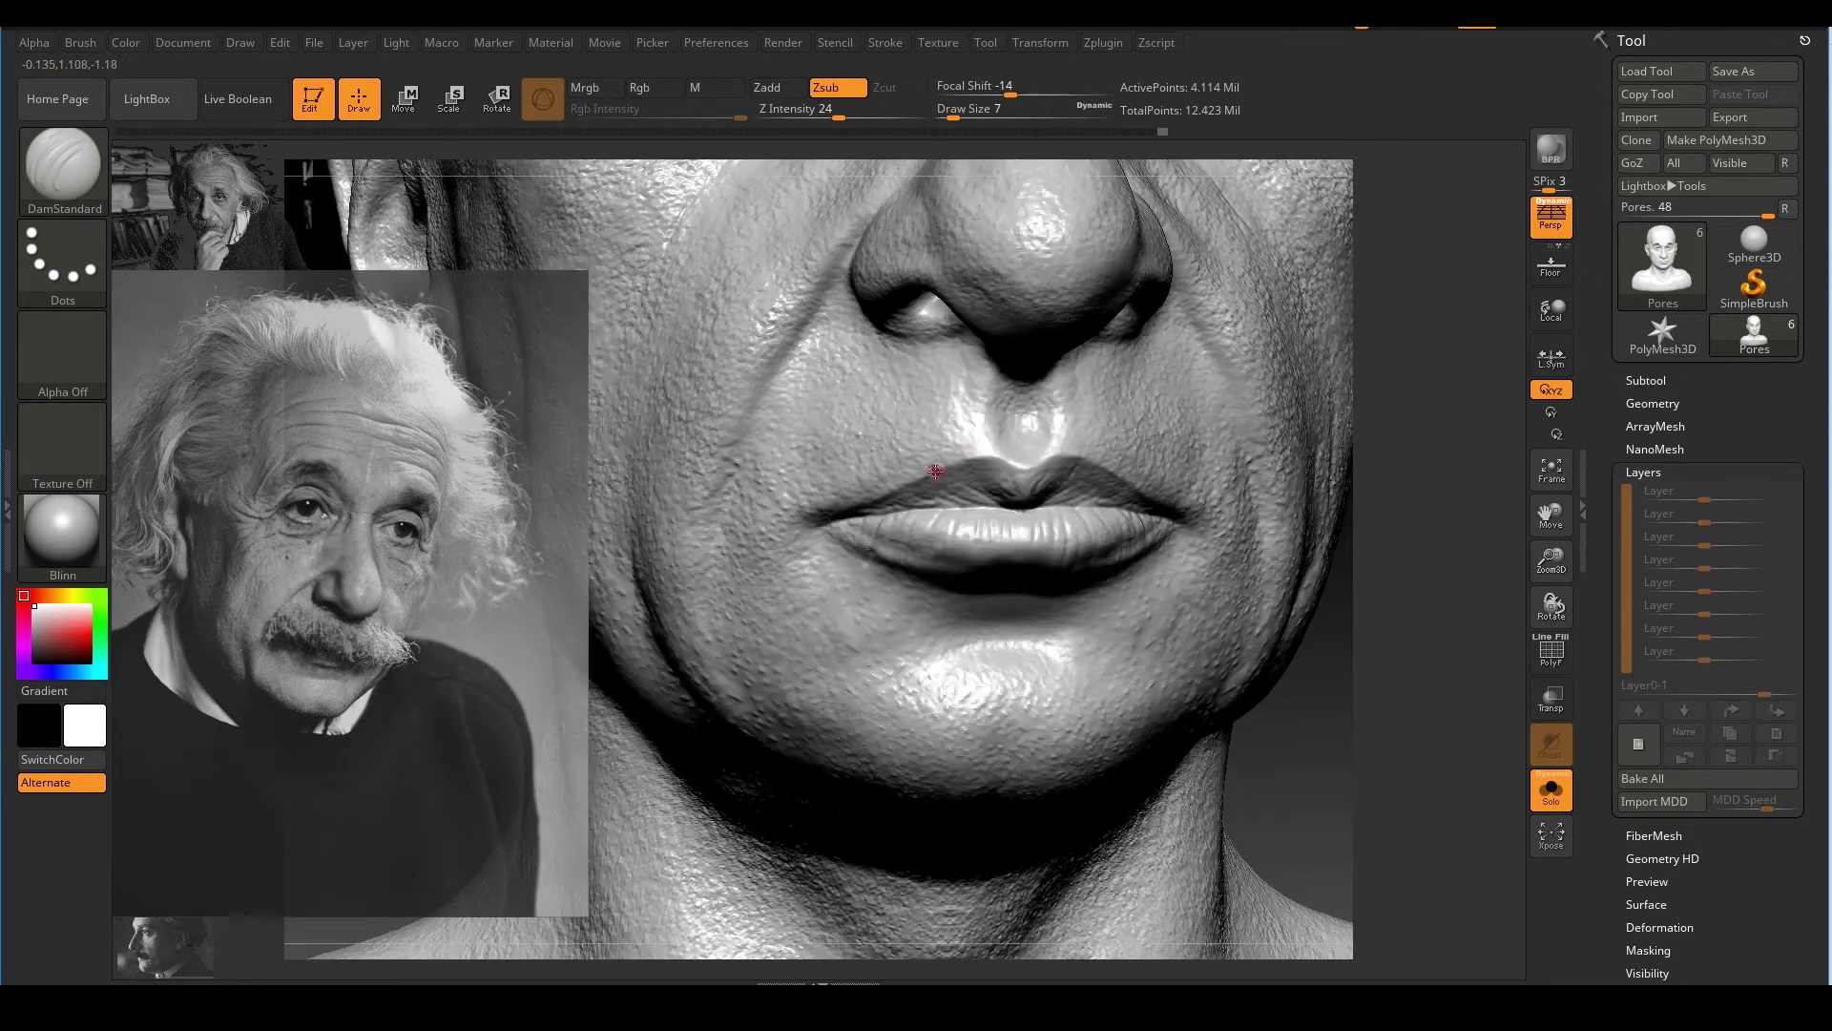
{"action": "right_click_drag", "start_coordinate": [1131, 470], "coordinate": [1221, 445]}
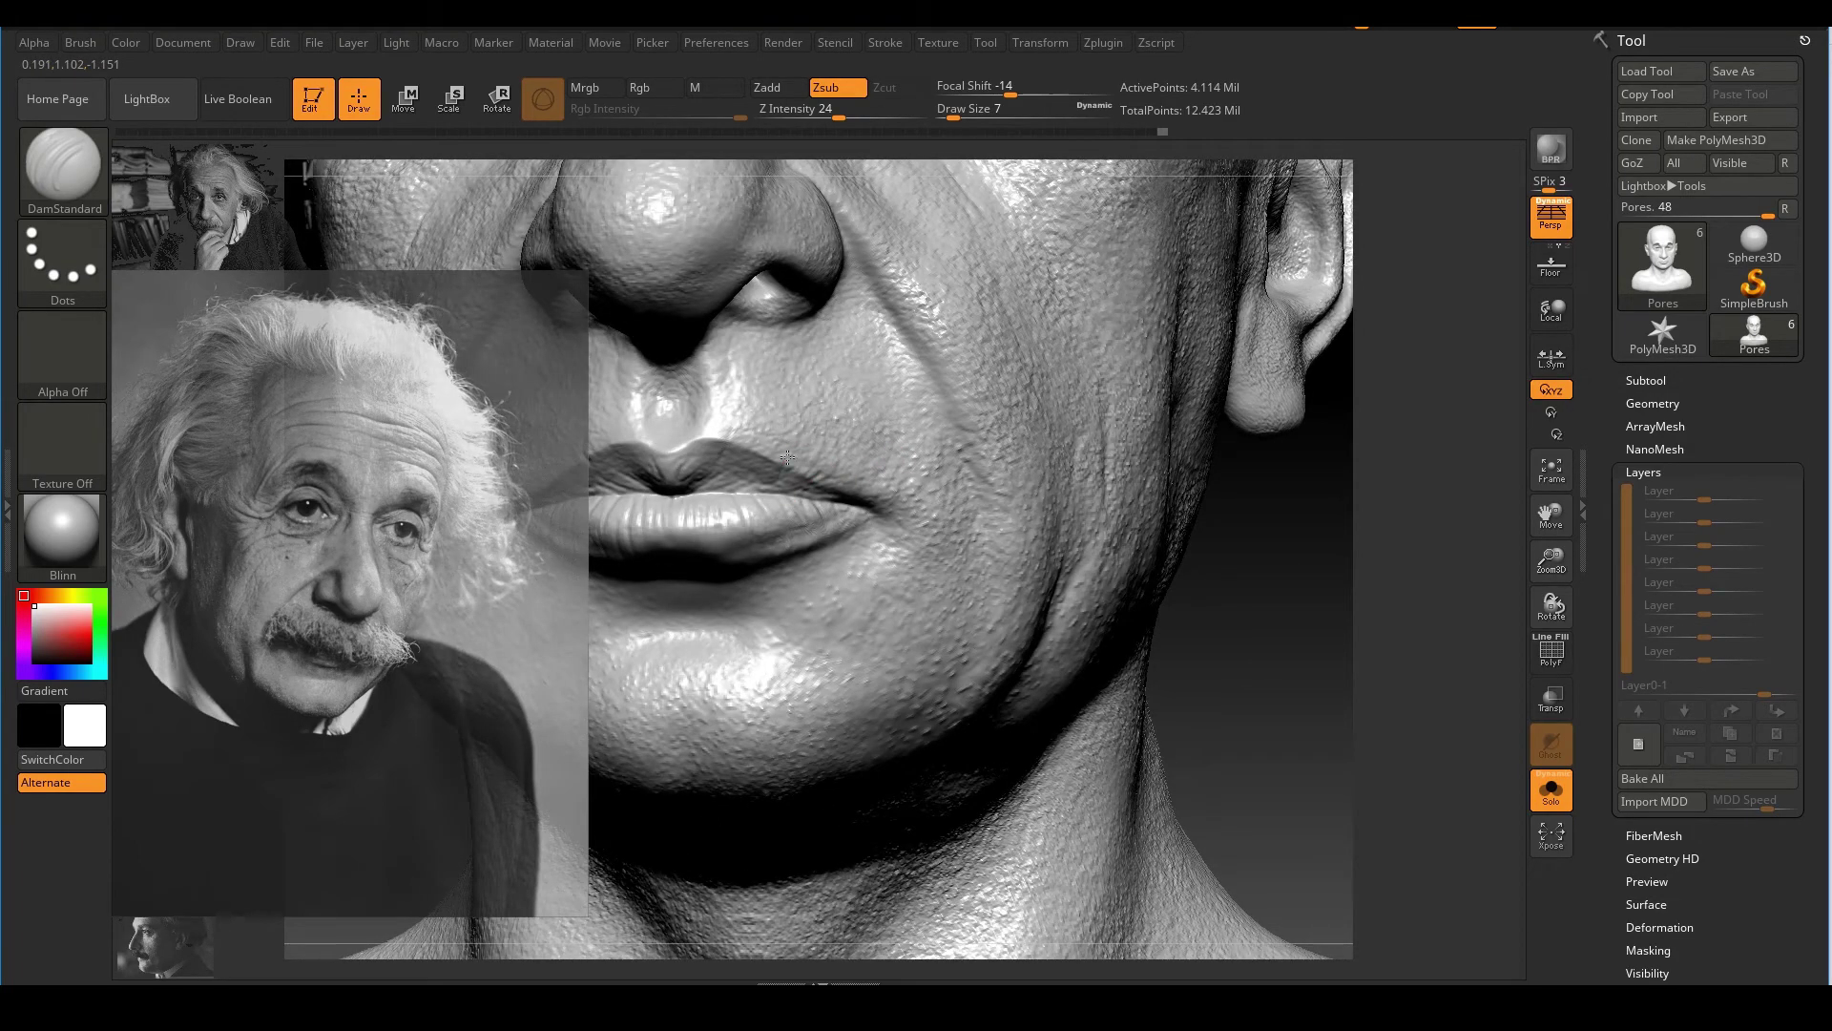
{"action": "right_click_drag", "start_coordinate": [779, 463], "coordinate": [877, 449]}
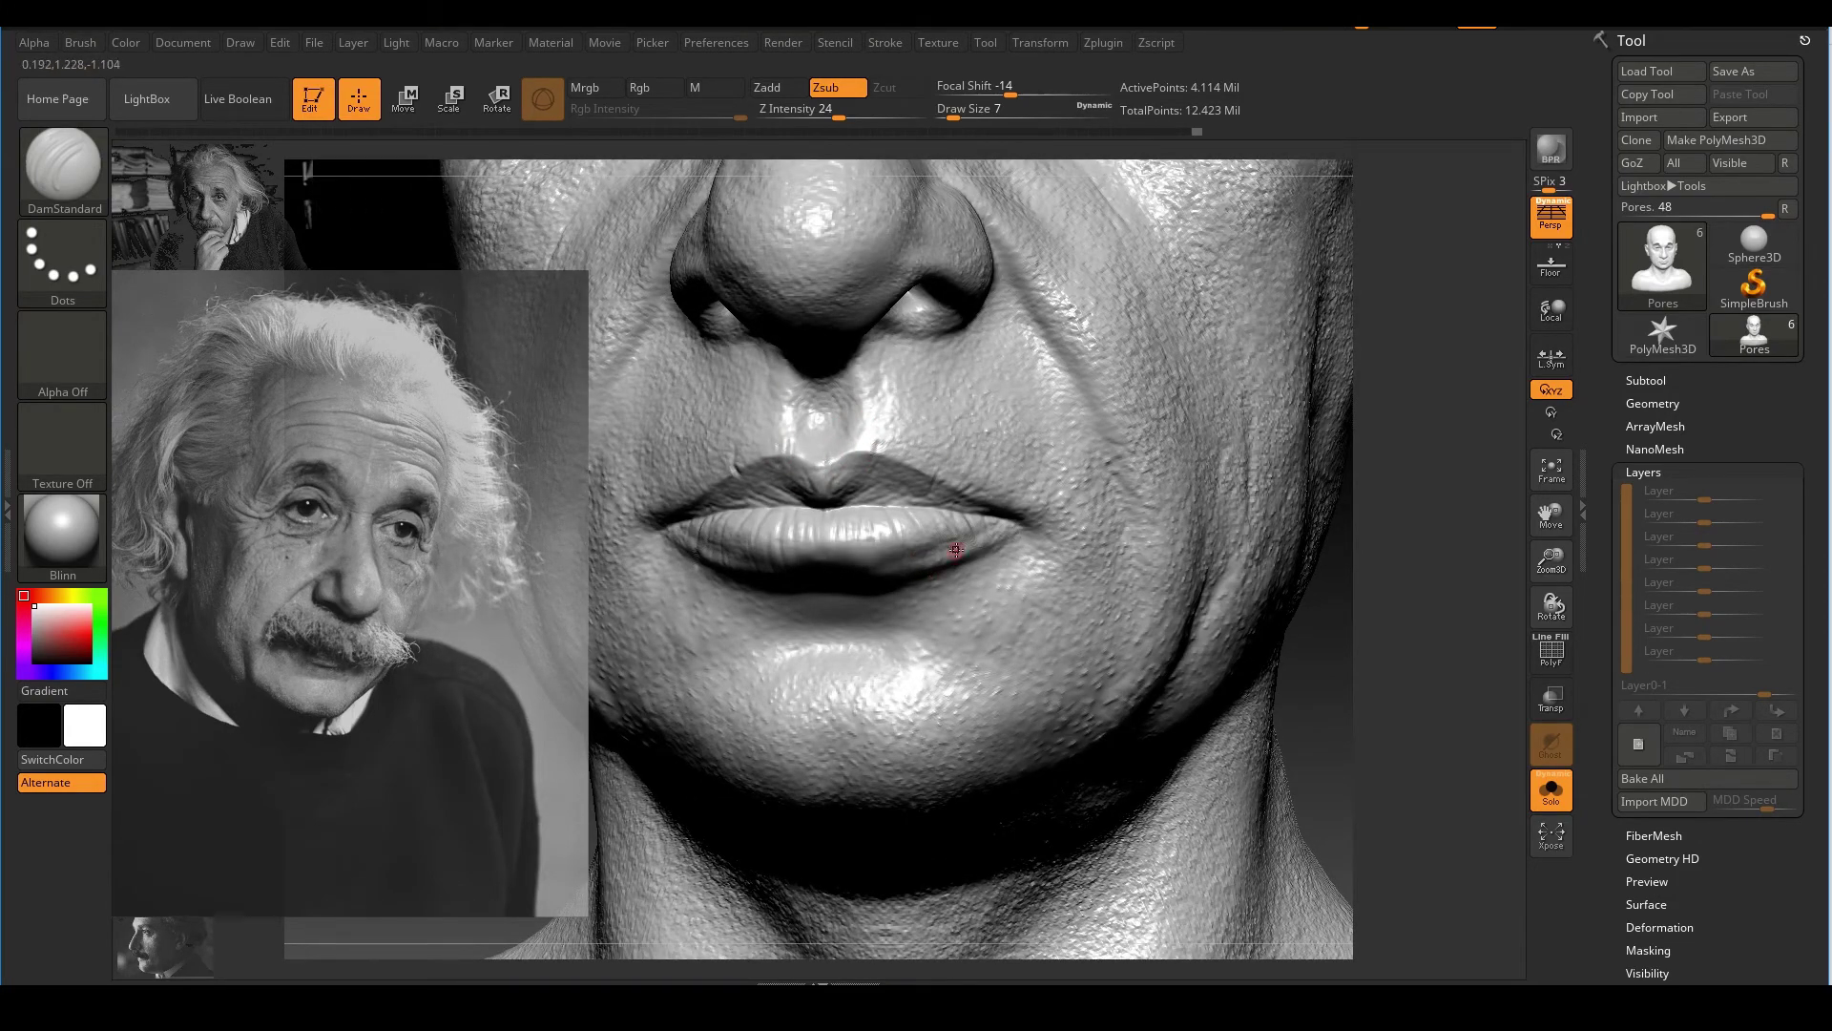
{"action": "right_click_drag", "start_coordinate": [1037, 585], "coordinate": [1264, 525], "text": "ctrl"}
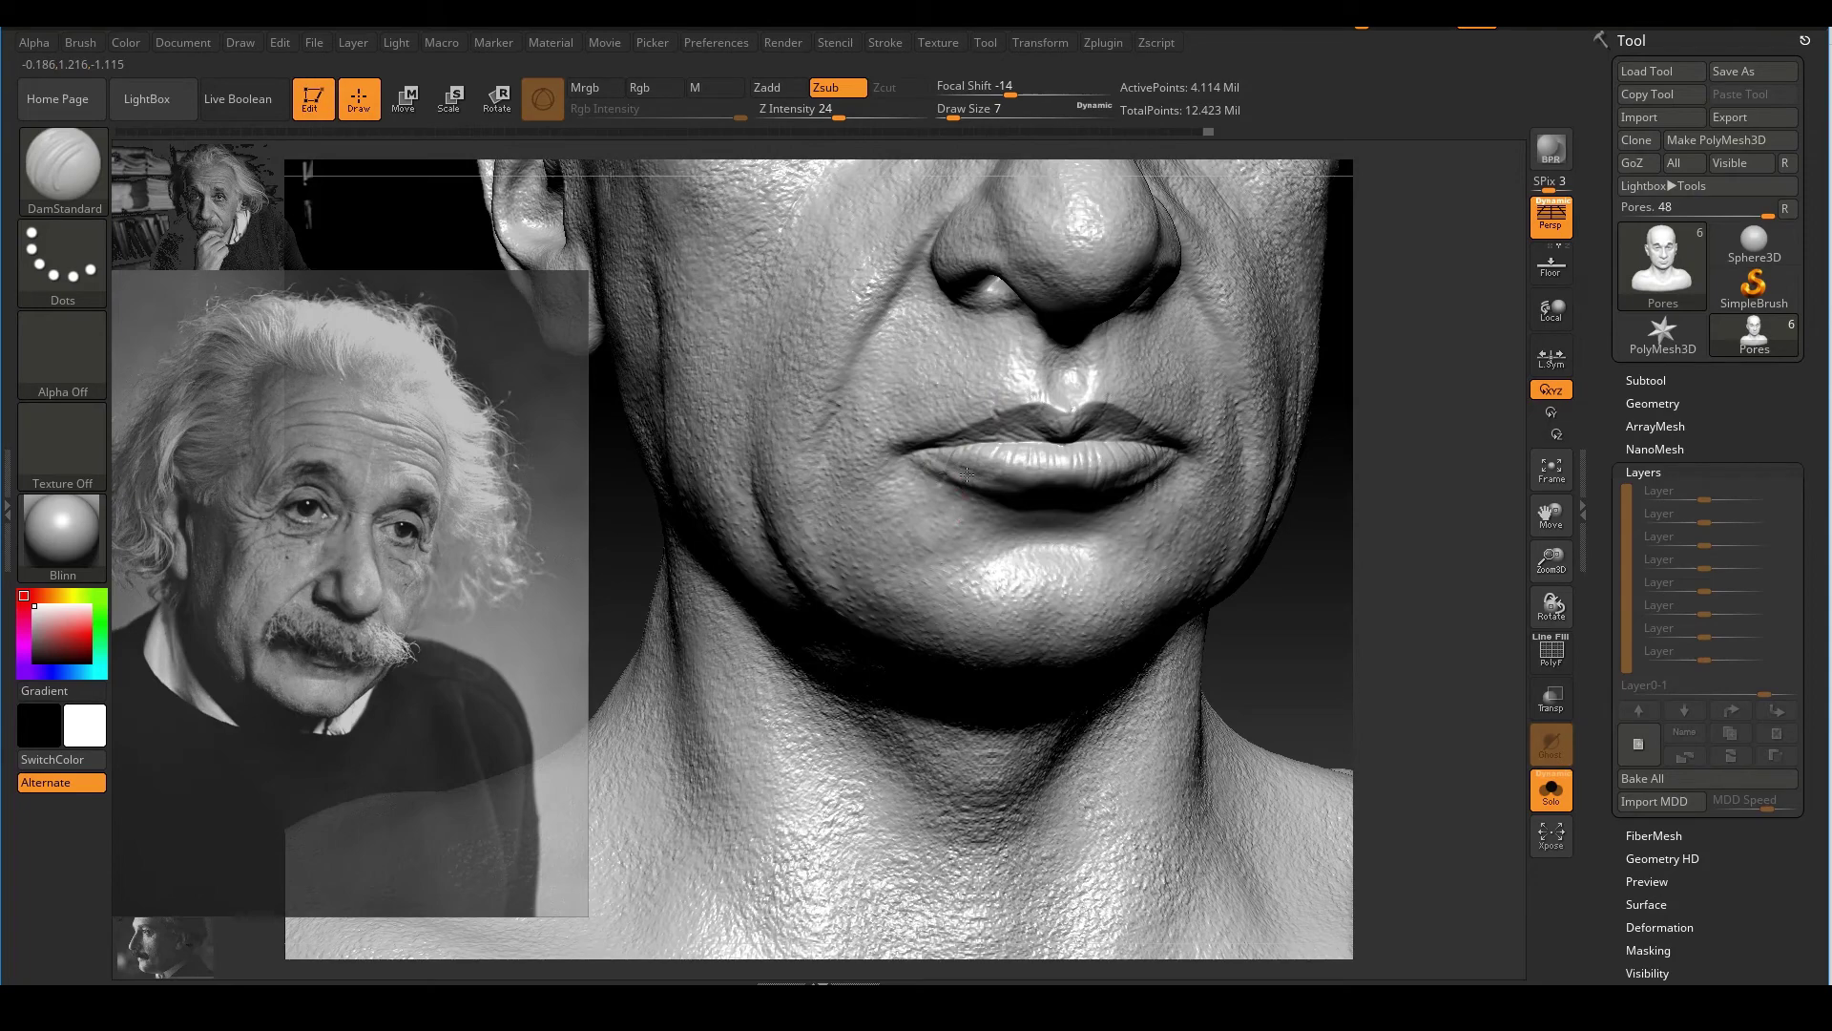
{"action": "right_click_drag", "start_coordinate": [994, 554], "coordinate": [1050, 405]}
{"action": "key", "text": "ctrl"}
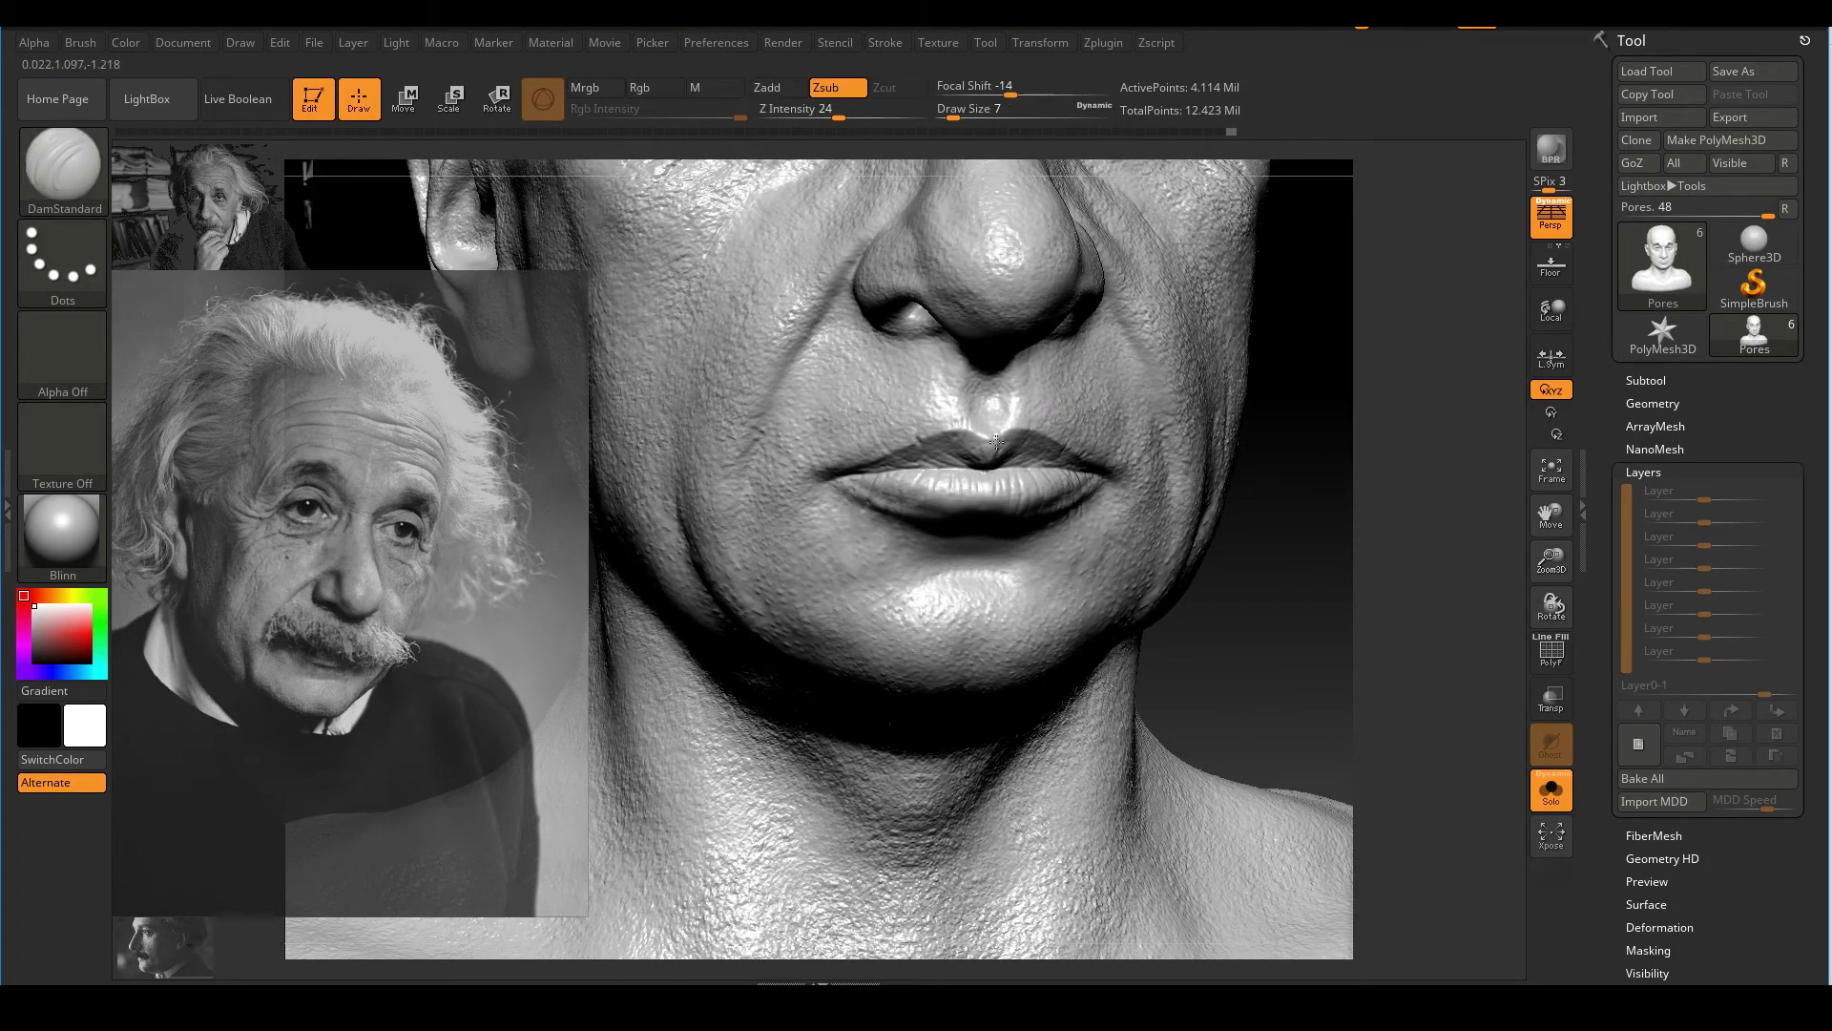
Switch solo display off and on again, and compare the whole head with the Einstein reference photo
{"action": "key", "text": "ctrl"}
{"action": "mouse_move", "coordinate": [1118, 465]}
{"action": "right_mouse_down", "text": "ctrl"}
{"action": "mouse_move", "coordinate": [1186, 531]}
{"action": "mouse_move", "coordinate": [1249, 552]}
{"action": "mouse_move", "coordinate": [1272, 625]}
{"action": "mouse_move", "coordinate": [1252, 615]}
{"action": "mouse_move", "coordinate": [1283, 625]}
{"action": "mouse_move", "coordinate": [1240, 568]}
{"action": "mouse_move", "coordinate": [1239, 731]}
{"action": "mouse_move", "coordinate": [1250, 634]}
{"action": "mouse_move", "coordinate": [1283, 633]}
{"action": "mouse_move", "coordinate": [1217, 625]}
{"action": "right_mouse_up", "text": "ctrl"}
{"action": "left_click", "coordinate": [1557, 797]}
{"action": "mouse_move", "coordinate": [1216, 625]}
{"action": "right_mouse_down", "text": "ctrl"}
{"action": "mouse_move", "coordinate": [1227, 667]}
{"action": "mouse_move", "coordinate": [1276, 703]}
{"action": "right_mouse_up", "text": "ctrl"}
{"action": "left_click", "coordinate": [1550, 790]}
{"action": "mouse_move", "coordinate": [1218, 621]}
{"action": "right_mouse_down", "text": "ctrl"}
{"action": "mouse_move", "coordinate": [1222, 697]}
{"action": "mouse_move", "coordinate": [1272, 696]}
{"action": "mouse_move", "coordinate": [1257, 732]}
{"action": "mouse_move", "coordinate": [1210, 714]}
{"action": "mouse_move", "coordinate": [1224, 690]}
{"action": "mouse_move", "coordinate": [1166, 701]}
{"action": "right_mouse_up", "text": "ctrl"}
{"action": "mouse_move", "coordinate": [1166, 701]}
{"action": "right_mouse_down", "text": "ctrl"}
{"action": "mouse_move", "coordinate": [1247, 678]}
{"action": "mouse_move", "coordinate": [1222, 695]}
{"action": "mouse_move", "coordinate": [1238, 706]}
{"action": "mouse_move", "coordinate": [1244, 662]}
{"action": "mouse_move", "coordinate": [1170, 593]}
{"action": "mouse_move", "coordinate": [1320, 608]}
{"action": "mouse_move", "coordinate": [1272, 634]}
{"action": "right_mouse_up", "text": "ctrl"}
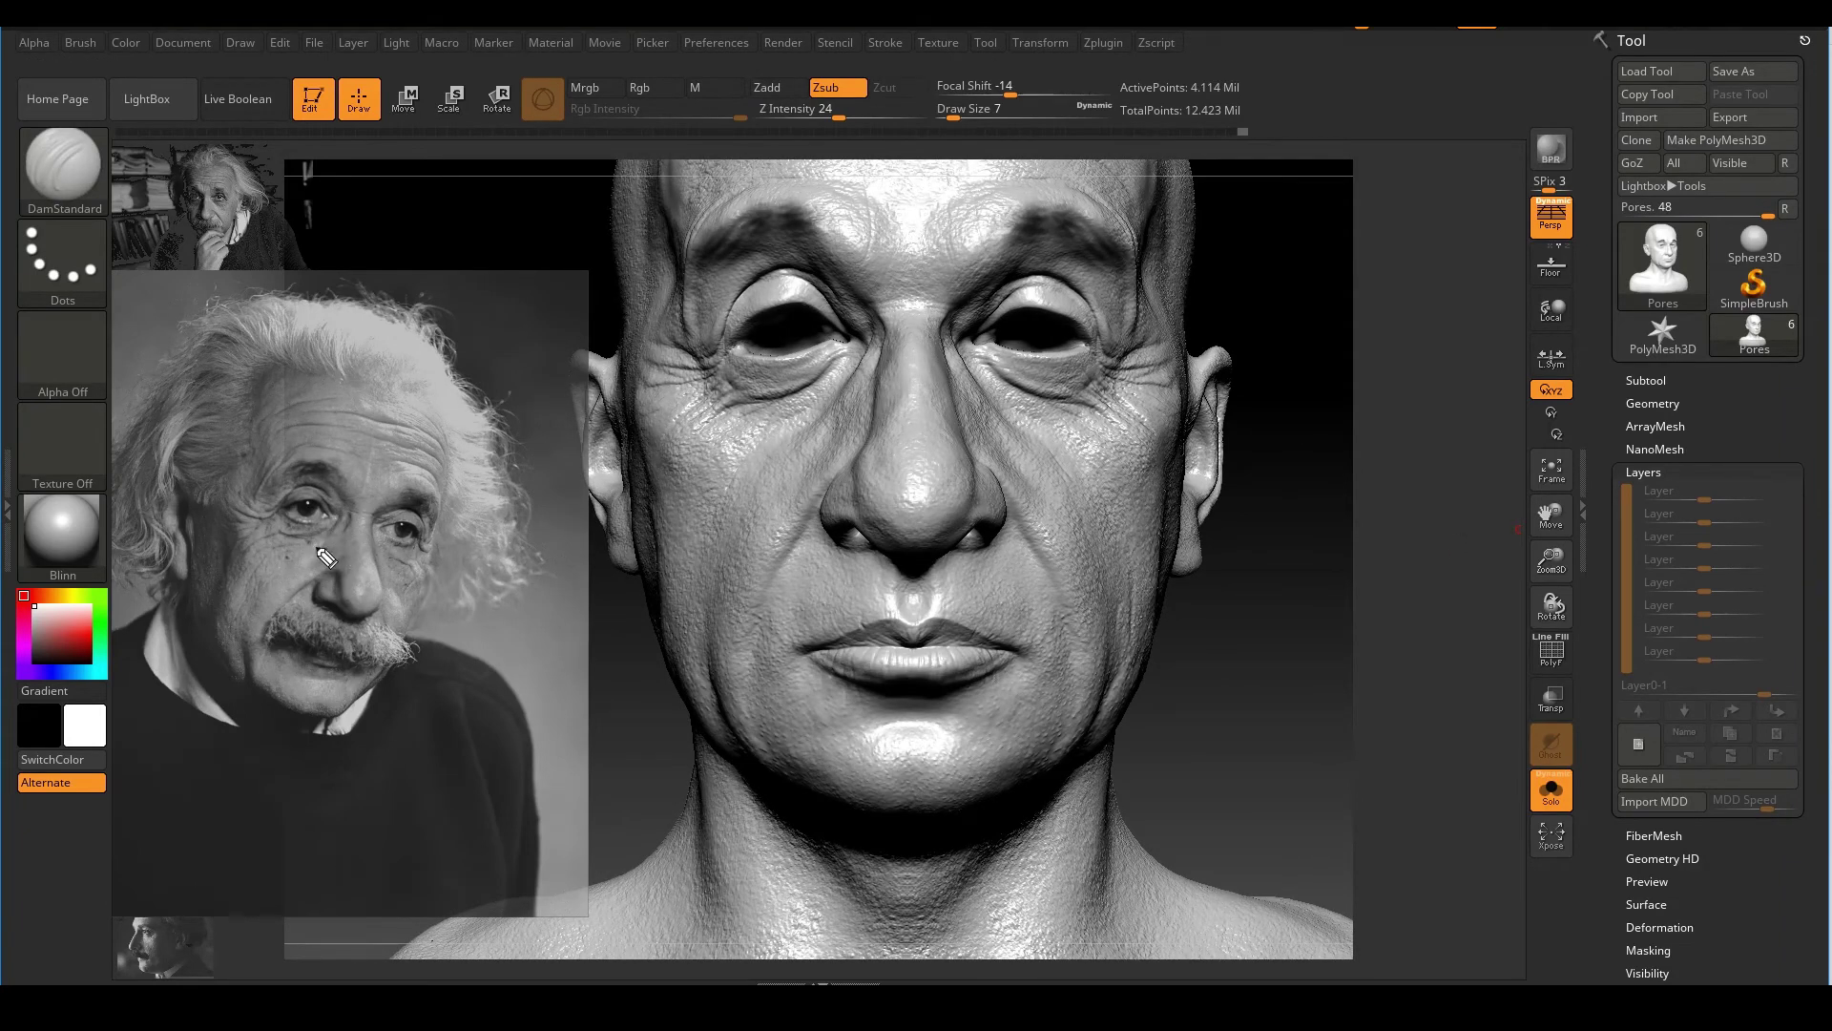
{"action": "mouse_move", "coordinate": [261, 554]}
{"action": "left_mouse_down"}
{"action": "mouse_move", "coordinate": [281, 587]}
{"action": "mouse_move", "coordinate": [241, 648]}
{"action": "left_mouse_up"}
{"action": "key", "text": "Escape"}
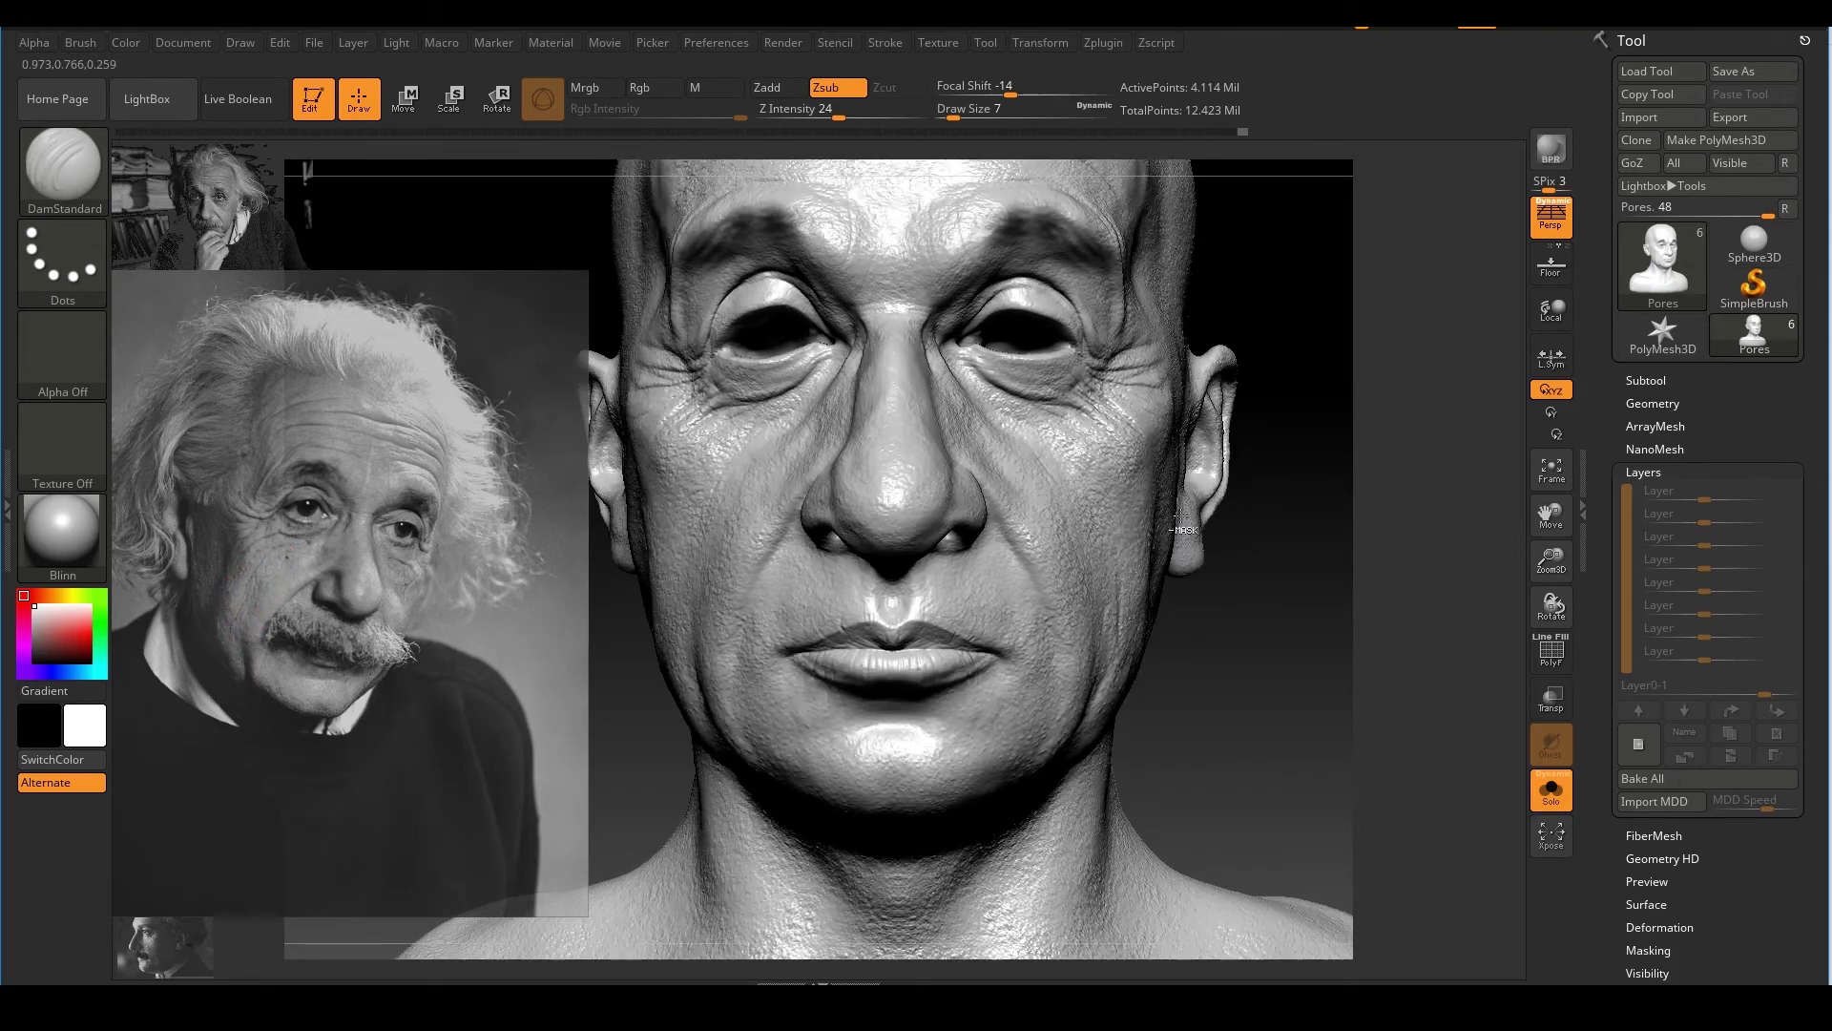
Set the Draw Size to 13 for wrinkle strokes on the cheek beside the nose
{"action": "left_click_drag", "start_coordinate": [1253, 562], "coordinate": [1365, 574]}
{"action": "key", "text": "s"}
{"action": "left_click_drag", "start_coordinate": [828, 506], "coordinate": [843, 507]}
{"action": "mouse_move", "coordinate": [838, 495]}
{"action": "right_mouse_down", "text": "ctrl"}
{"action": "mouse_move", "coordinate": [854, 537]}
{"action": "mouse_move", "coordinate": [905, 472]}
{"action": "right_mouse_up", "text": "ctrl"}
{"action": "key", "text": "s"}
{"action": "left_click_drag", "start_coordinate": [905, 472], "coordinate": [895, 472]}
{"action": "right_click_drag", "start_coordinate": [891, 450], "coordinate": [897, 485], "text": "ctrl"}
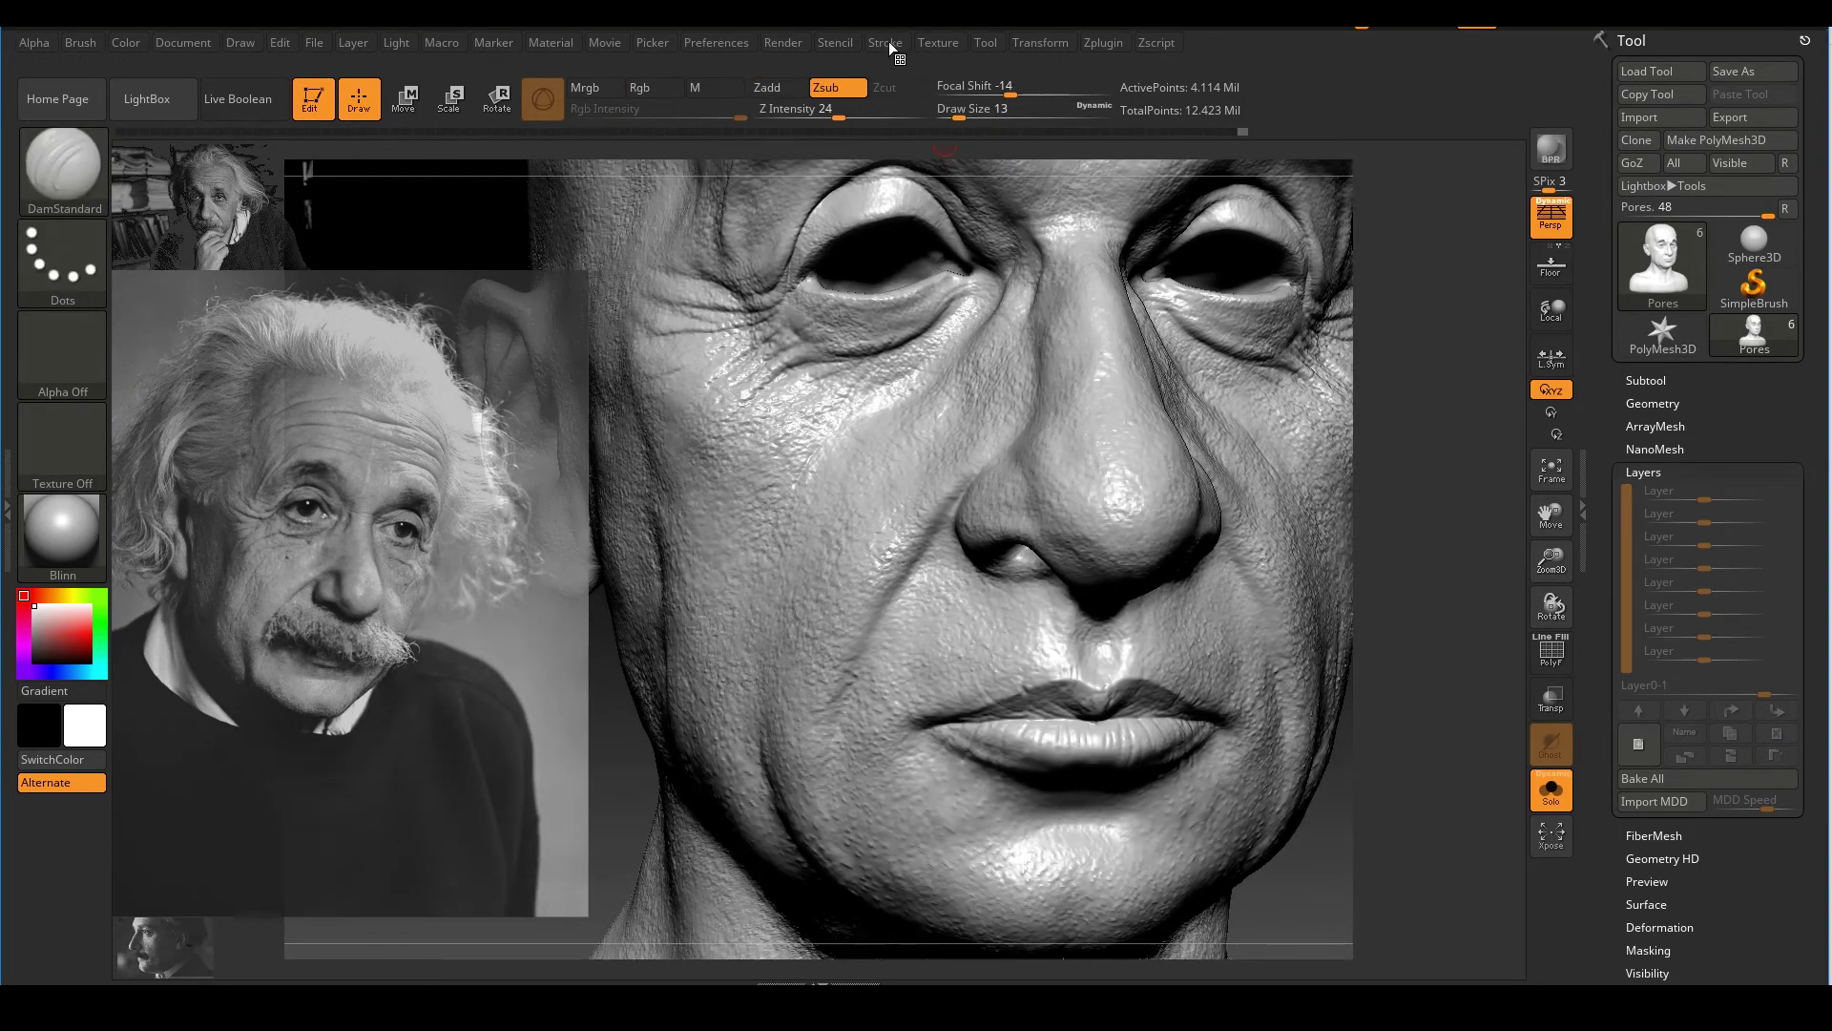
Increase the brush's LazyRadius in the Lazy Mouse settings and test a stroke on the cheek at Draw Size 14
{"action": "left_click", "coordinate": [887, 43]}
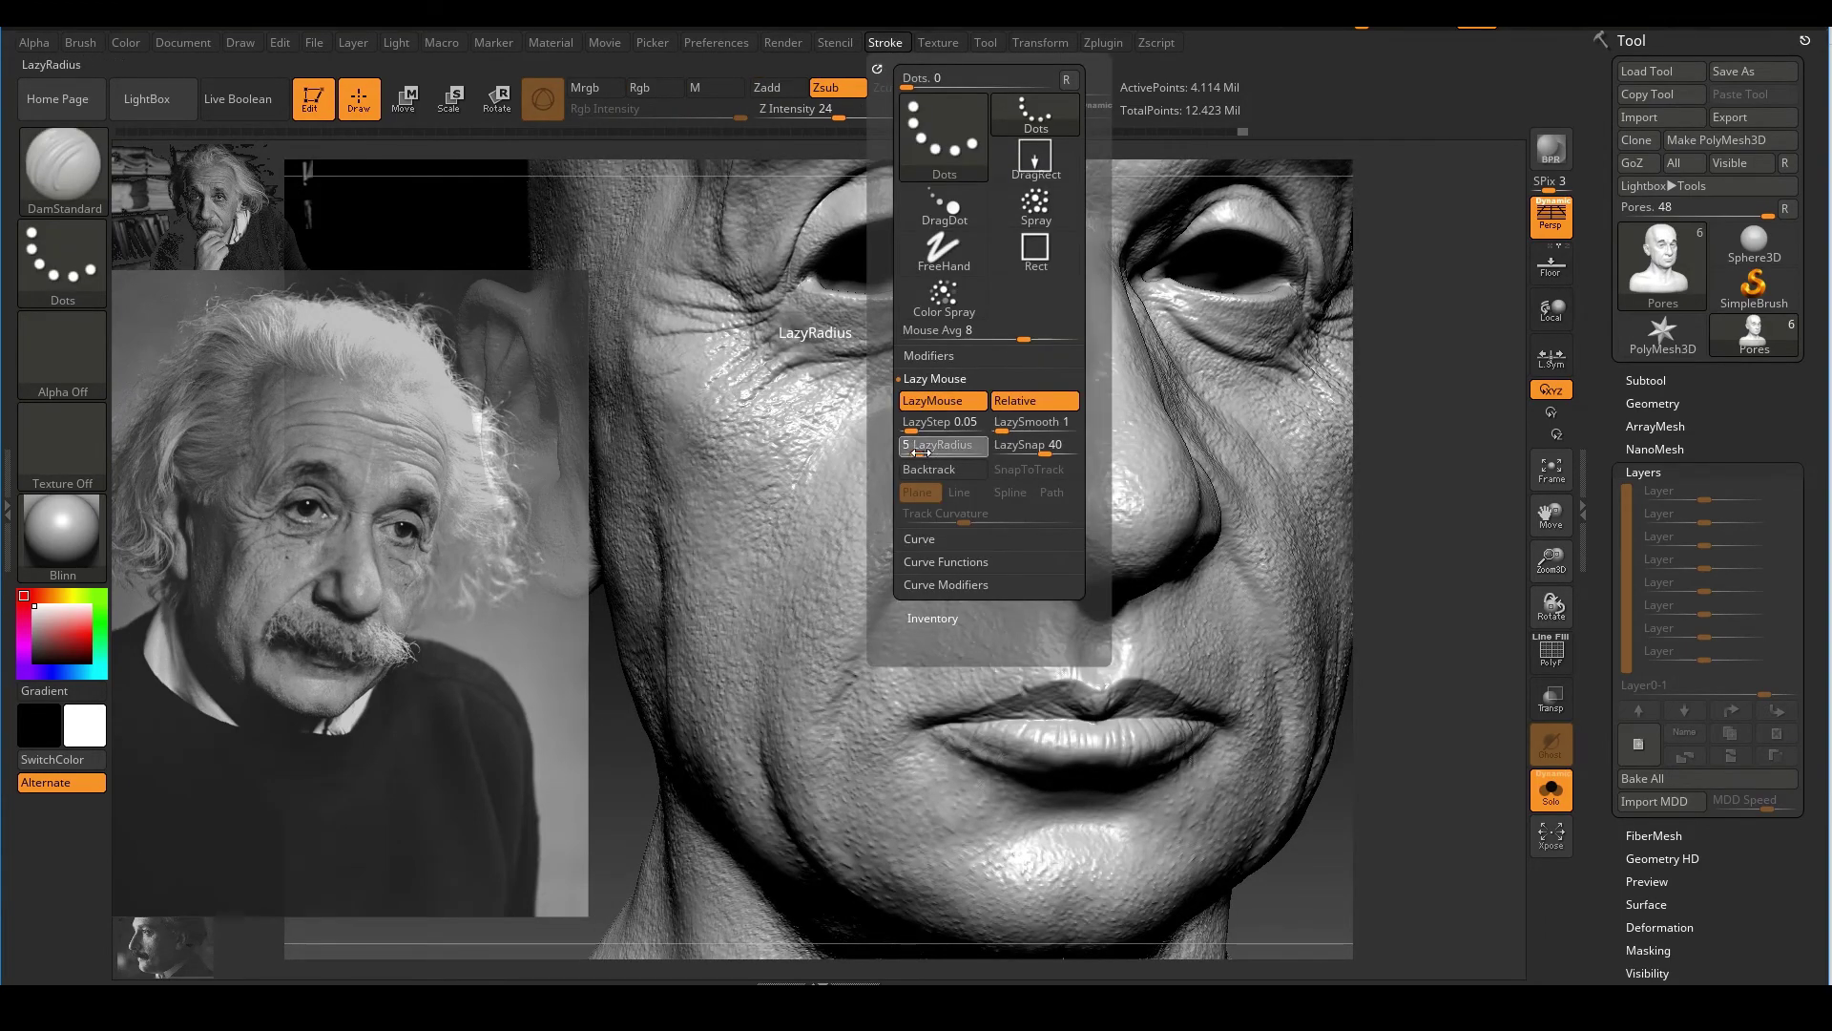
{"action": "left_click_drag", "start_coordinate": [922, 451], "coordinate": [933, 453]}
{"action": "key", "text": "s"}
{"action": "mouse_move", "coordinate": [825, 549]}
{"action": "left_mouse_down"}
{"action": "mouse_move", "coordinate": [833, 525]}
{"action": "mouse_move", "coordinate": [842, 563]}
{"action": "left_mouse_up"}
{"action": "key", "text": "ctrl+z"}
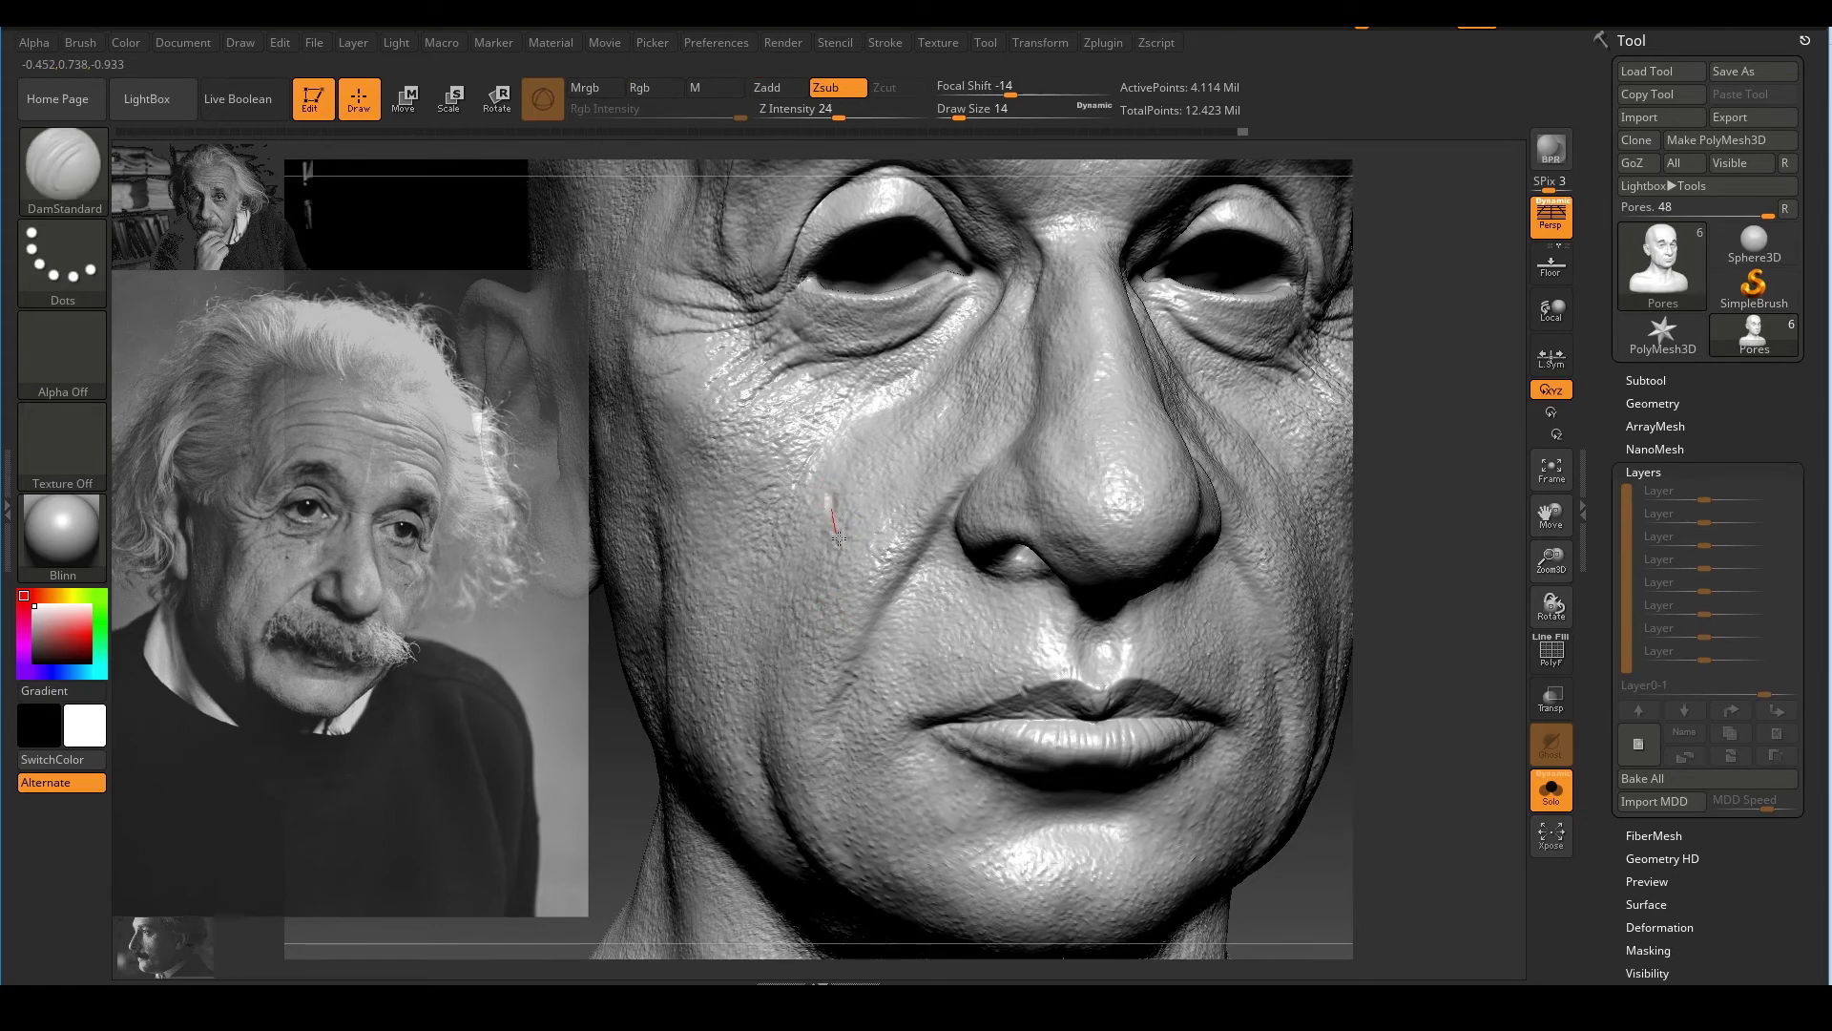
Set the Draw Size to 8 and carve long, fine vertical wrinkles down the cheek outside the nasolabial fold
{"action": "key", "text": "ctrl"}
{"action": "key", "text": "s"}
{"action": "left_click_drag", "start_coordinate": [830, 508], "coordinate": [837, 608]}
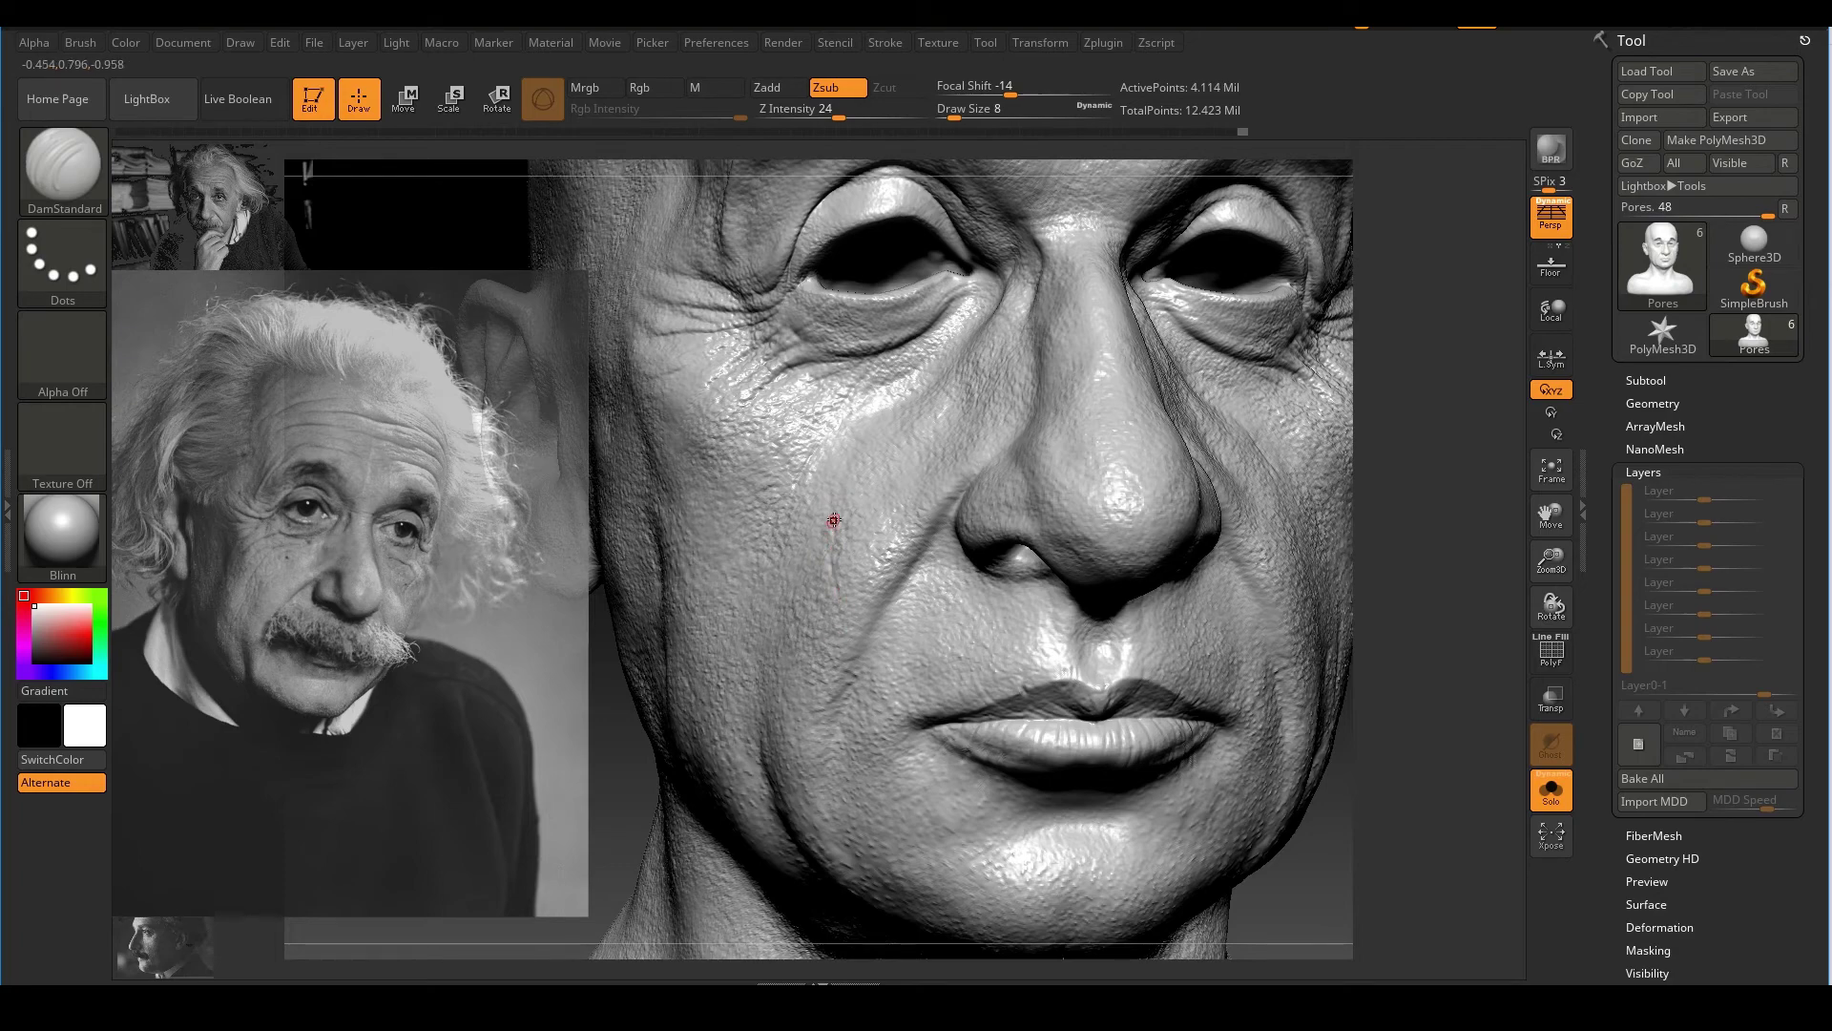
{"action": "mouse_move", "coordinate": [837, 514]}
{"action": "left_mouse_down"}
{"action": "mouse_move", "coordinate": [797, 609]}
{"action": "mouse_move", "coordinate": [827, 563]}
{"action": "mouse_move", "coordinate": [798, 704]}
{"action": "left_mouse_up"}
{"action": "mouse_move", "coordinate": [790, 570]}
{"action": "left_mouse_down"}
{"action": "mouse_move", "coordinate": [813, 622]}
{"action": "mouse_move", "coordinate": [804, 752]}
{"action": "left_mouse_up"}
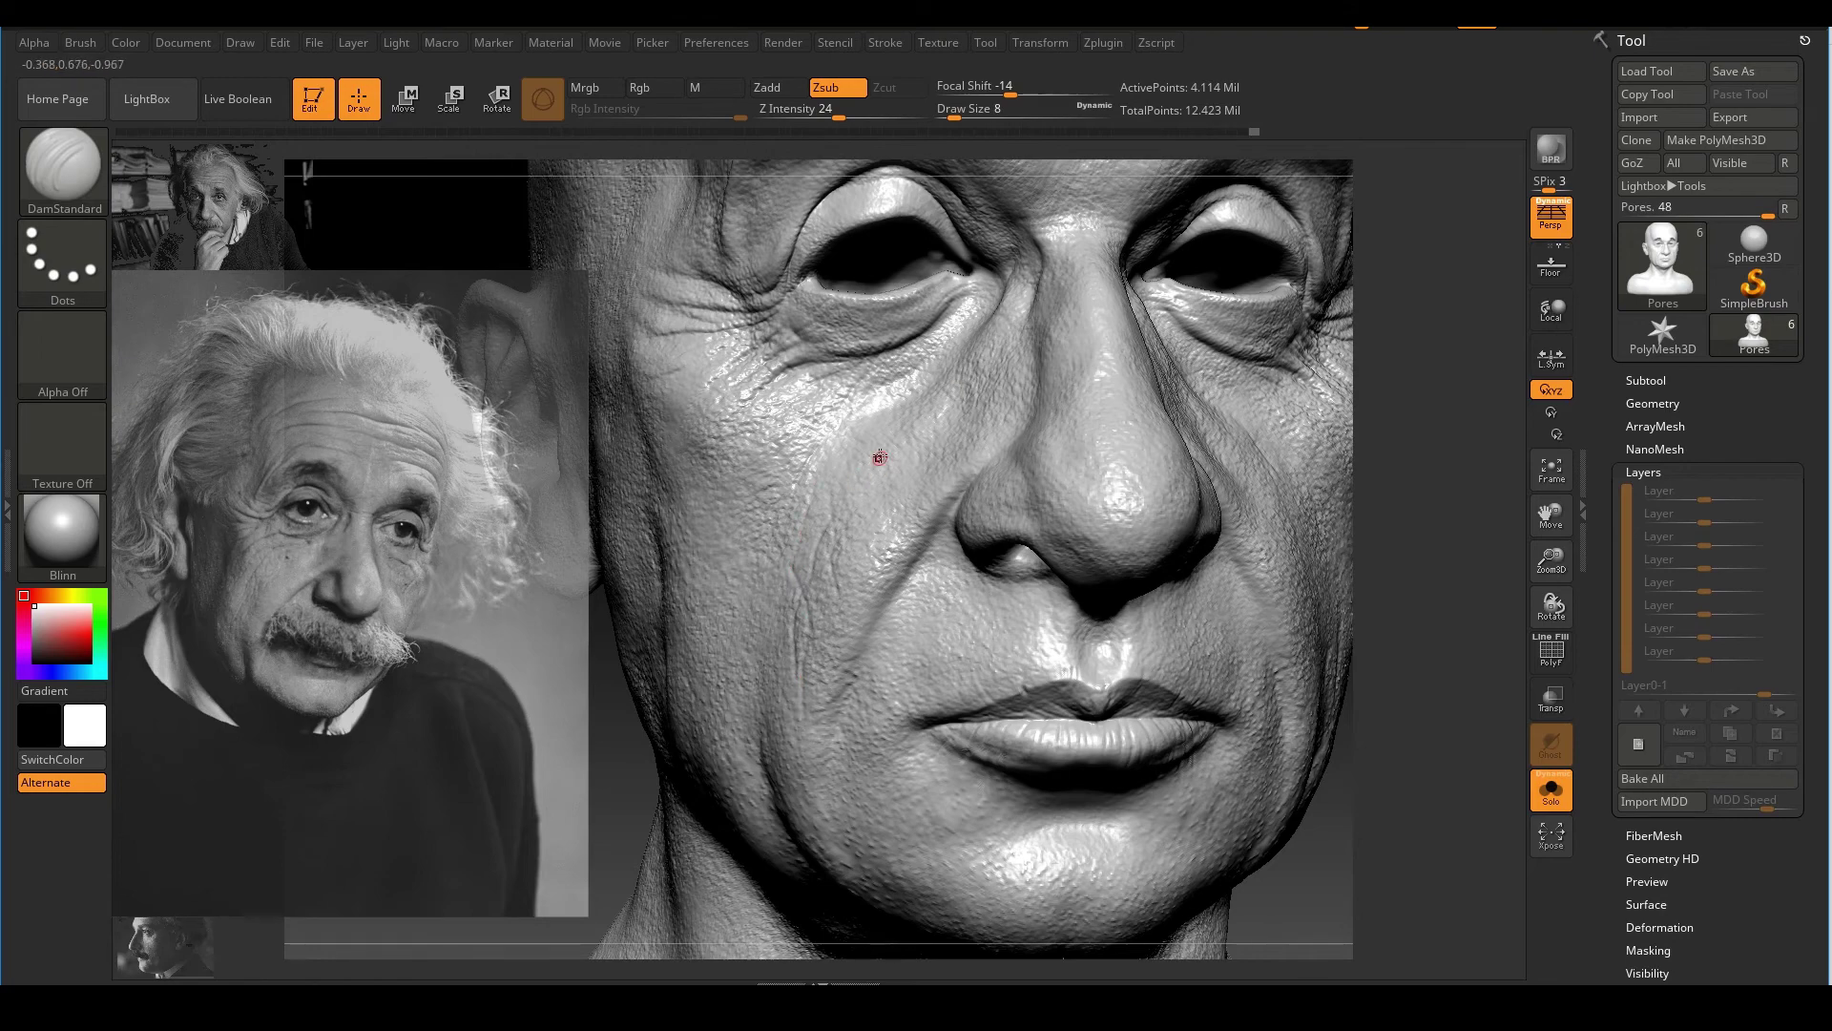
{"action": "mouse_move", "coordinate": [896, 421]}
{"action": "left_mouse_down"}
{"action": "mouse_move", "coordinate": [819, 595]}
{"action": "mouse_move", "coordinate": [834, 474]}
{"action": "mouse_move", "coordinate": [828, 515]}
{"action": "left_mouse_up"}
{"action": "mouse_move", "coordinate": [896, 523]}
{"action": "right_mouse_down", "text": "ctrl"}
{"action": "mouse_move", "coordinate": [902, 428]}
{"action": "mouse_move", "coordinate": [838, 621]}
{"action": "right_mouse_up", "text": "ctrl"}
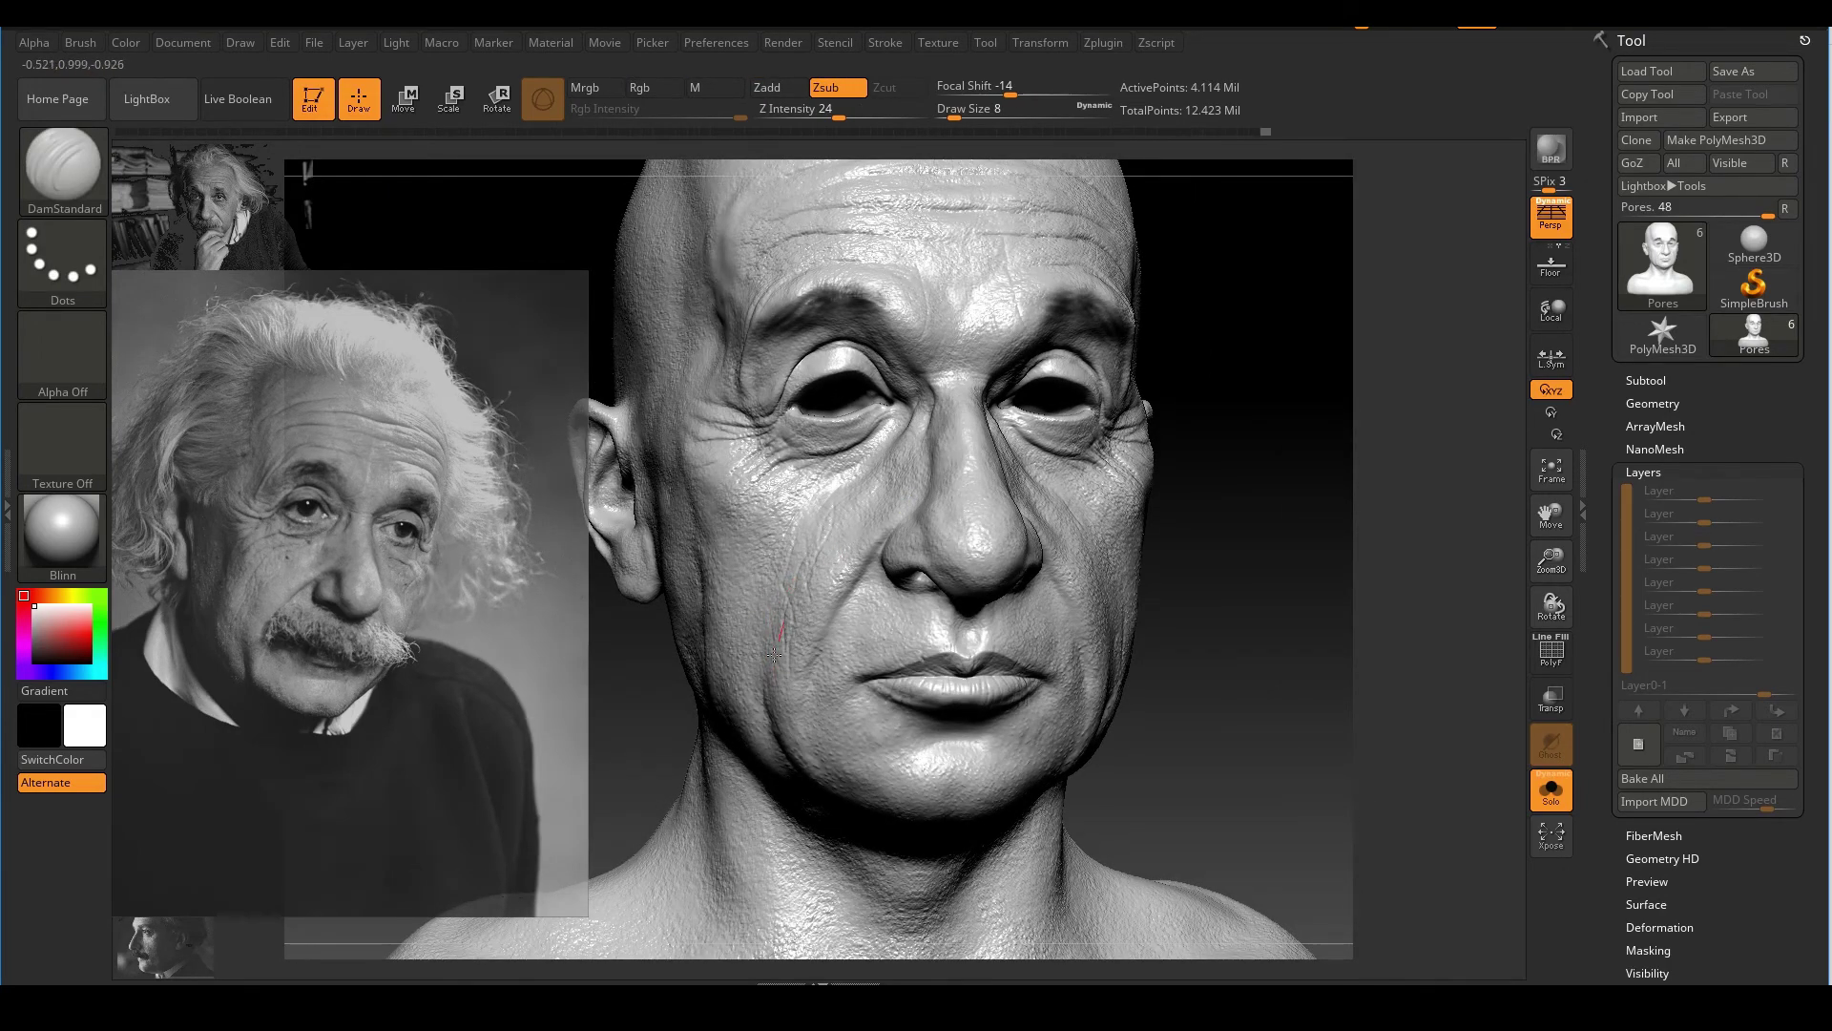
Carve fine wrinkles below the eye bag and down alongside the nose
{"action": "right_click_drag", "start_coordinate": [951, 523], "coordinate": [852, 497], "text": "ctrl"}
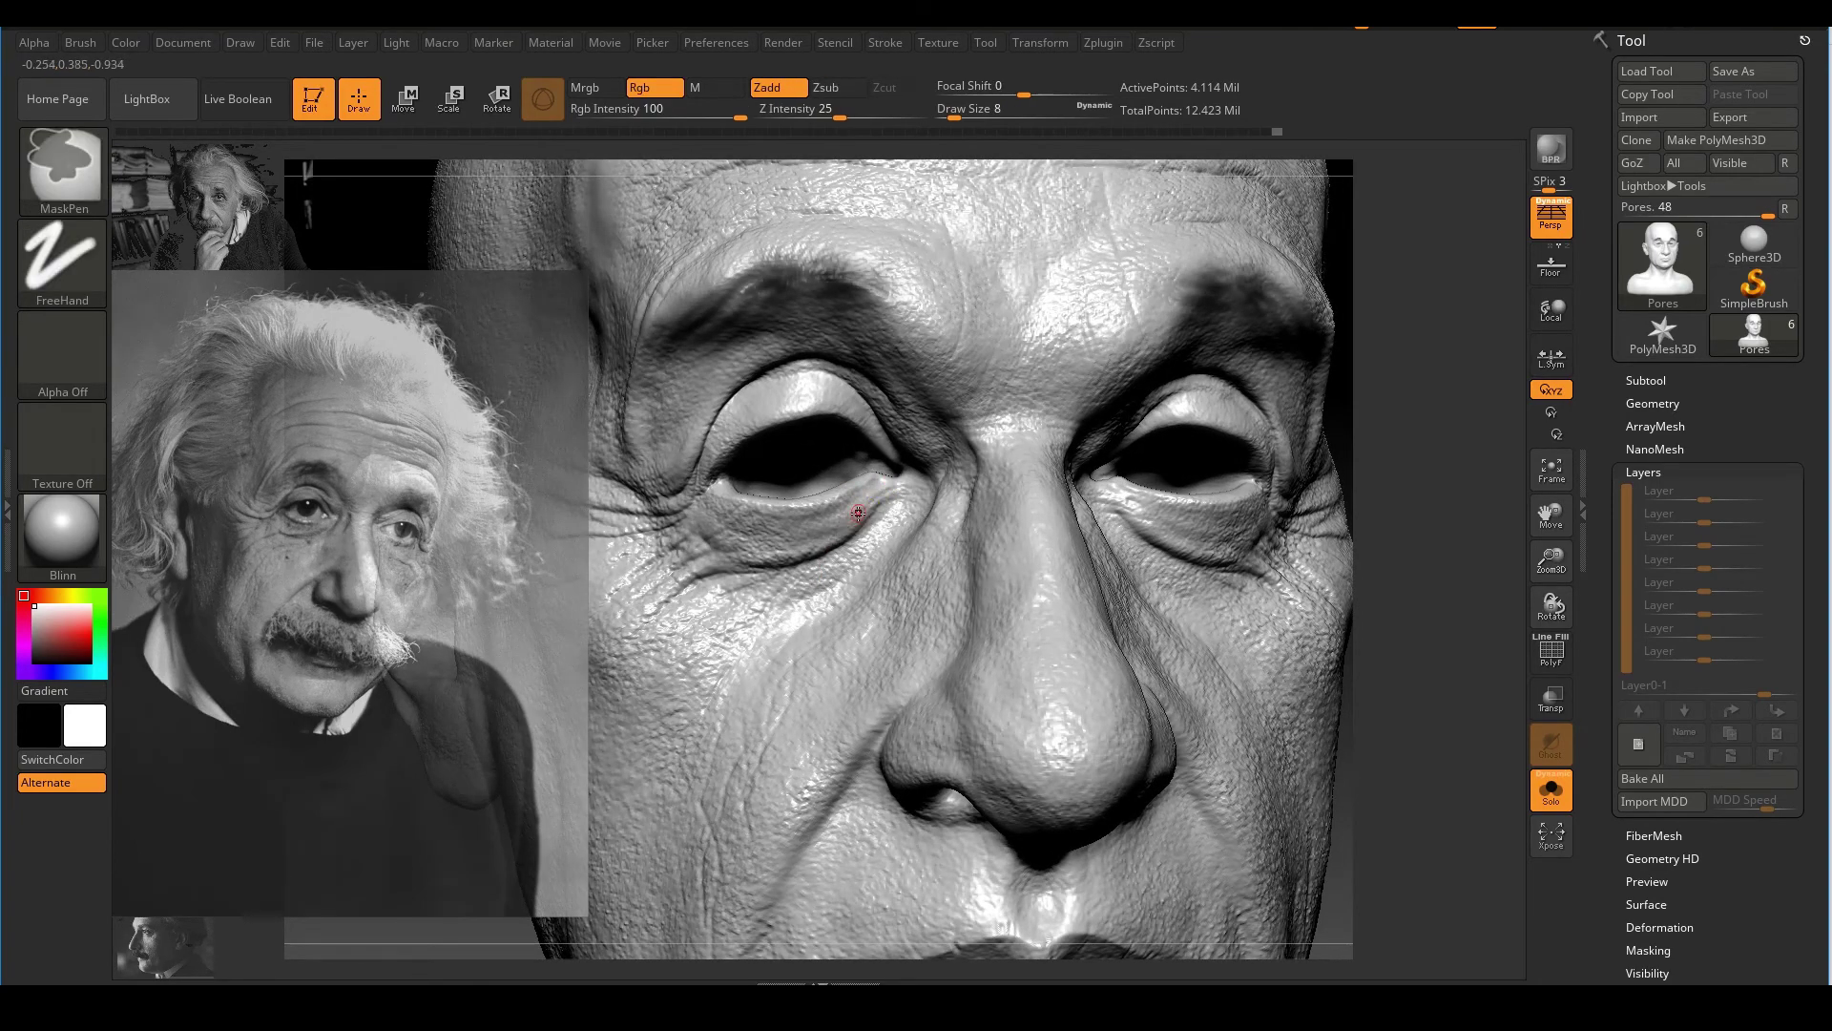
{"action": "left_click_drag", "start_coordinate": [856, 515], "coordinate": [836, 591]}
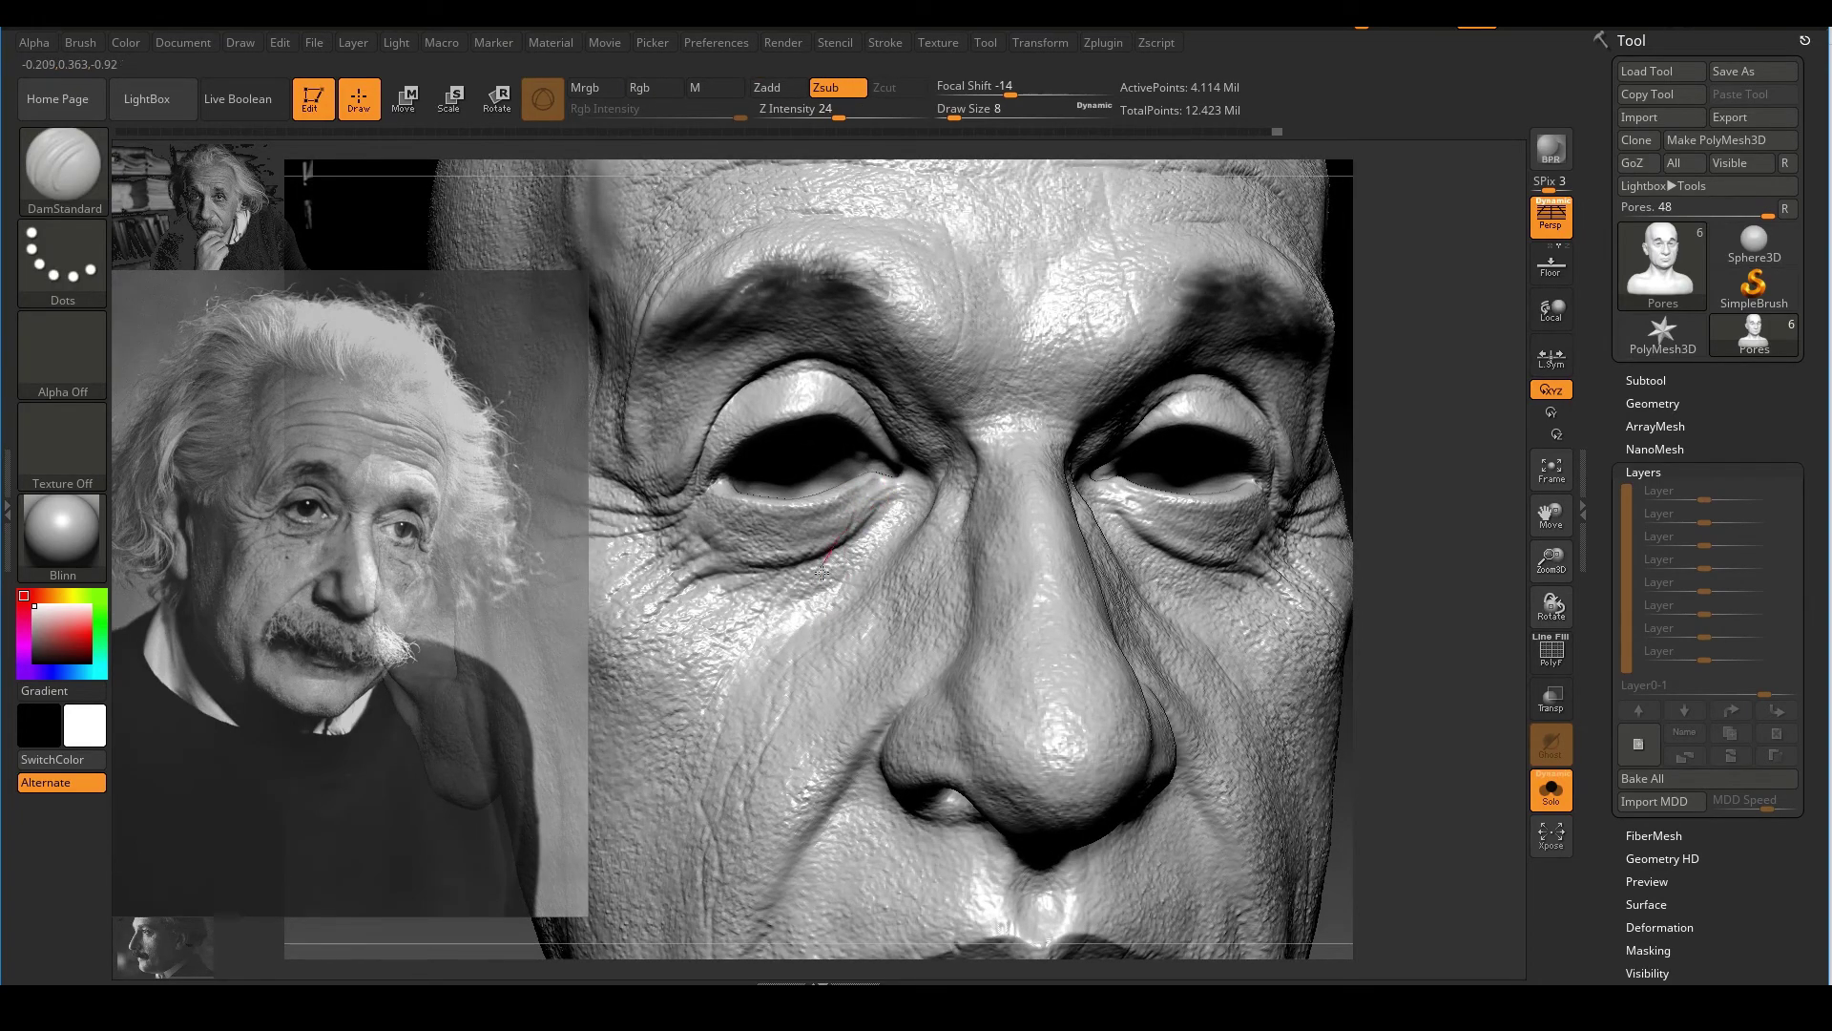
{"action": "mouse_move", "coordinate": [872, 480]}
{"action": "left_mouse_down"}
{"action": "mouse_move", "coordinate": [835, 589]}
{"action": "mouse_move", "coordinate": [857, 520]}
{"action": "mouse_move", "coordinate": [855, 586]}
{"action": "mouse_move", "coordinate": [877, 527]}
{"action": "mouse_move", "coordinate": [855, 583]}
{"action": "left_mouse_up"}
{"action": "mouse_move", "coordinate": [873, 418]}
{"action": "left_mouse_down"}
{"action": "mouse_move", "coordinate": [960, 489]}
{"action": "mouse_move", "coordinate": [939, 541]}
{"action": "left_mouse_up"}
{"action": "mouse_move", "coordinate": [954, 476]}
{"action": "left_mouse_down"}
{"action": "mouse_move", "coordinate": [911, 556]}
{"action": "mouse_move", "coordinate": [831, 615]}
{"action": "mouse_move", "coordinate": [898, 527]}
{"action": "mouse_move", "coordinate": [876, 580]}
{"action": "left_mouse_up"}
Carve fine downward wrinkles from the under-eye area onto the upper cheek, working from a turned view
{"action": "right_click_drag", "start_coordinate": [889, 620], "coordinate": [1040, 468], "text": "ctrl"}
{"action": "mouse_move", "coordinate": [1040, 468]}
{"action": "right_mouse_down"}
{"action": "mouse_move", "coordinate": [1069, 439]}
{"action": "mouse_move", "coordinate": [1097, 515]}
{"action": "mouse_move", "coordinate": [993, 430]}
{"action": "mouse_move", "coordinate": [830, 381]}
{"action": "right_mouse_up"}
{"action": "mouse_move", "coordinate": [767, 358]}
{"action": "left_mouse_down"}
{"action": "mouse_move", "coordinate": [806, 460]}
{"action": "mouse_move", "coordinate": [870, 493]}
{"action": "mouse_move", "coordinate": [867, 553]}
{"action": "left_mouse_up"}
{"action": "left_click_drag", "start_coordinate": [836, 481], "coordinate": [904, 611]}
{"action": "mouse_move", "coordinate": [890, 536]}
{"action": "left_mouse_down"}
{"action": "mouse_move", "coordinate": [897, 625]}
{"action": "mouse_move", "coordinate": [870, 601]}
{"action": "mouse_move", "coordinate": [893, 658]}
{"action": "left_mouse_up"}
{"action": "left_click_drag", "start_coordinate": [858, 594], "coordinate": [890, 638]}
Add fine wrinkles beside the nasolabial fold and up the lower cheek near the jowl
{"action": "left_click_drag", "start_coordinate": [1250, 658], "coordinate": [1176, 639]}
{"action": "left_click_drag", "start_coordinate": [1229, 713], "coordinate": [1356, 713]}
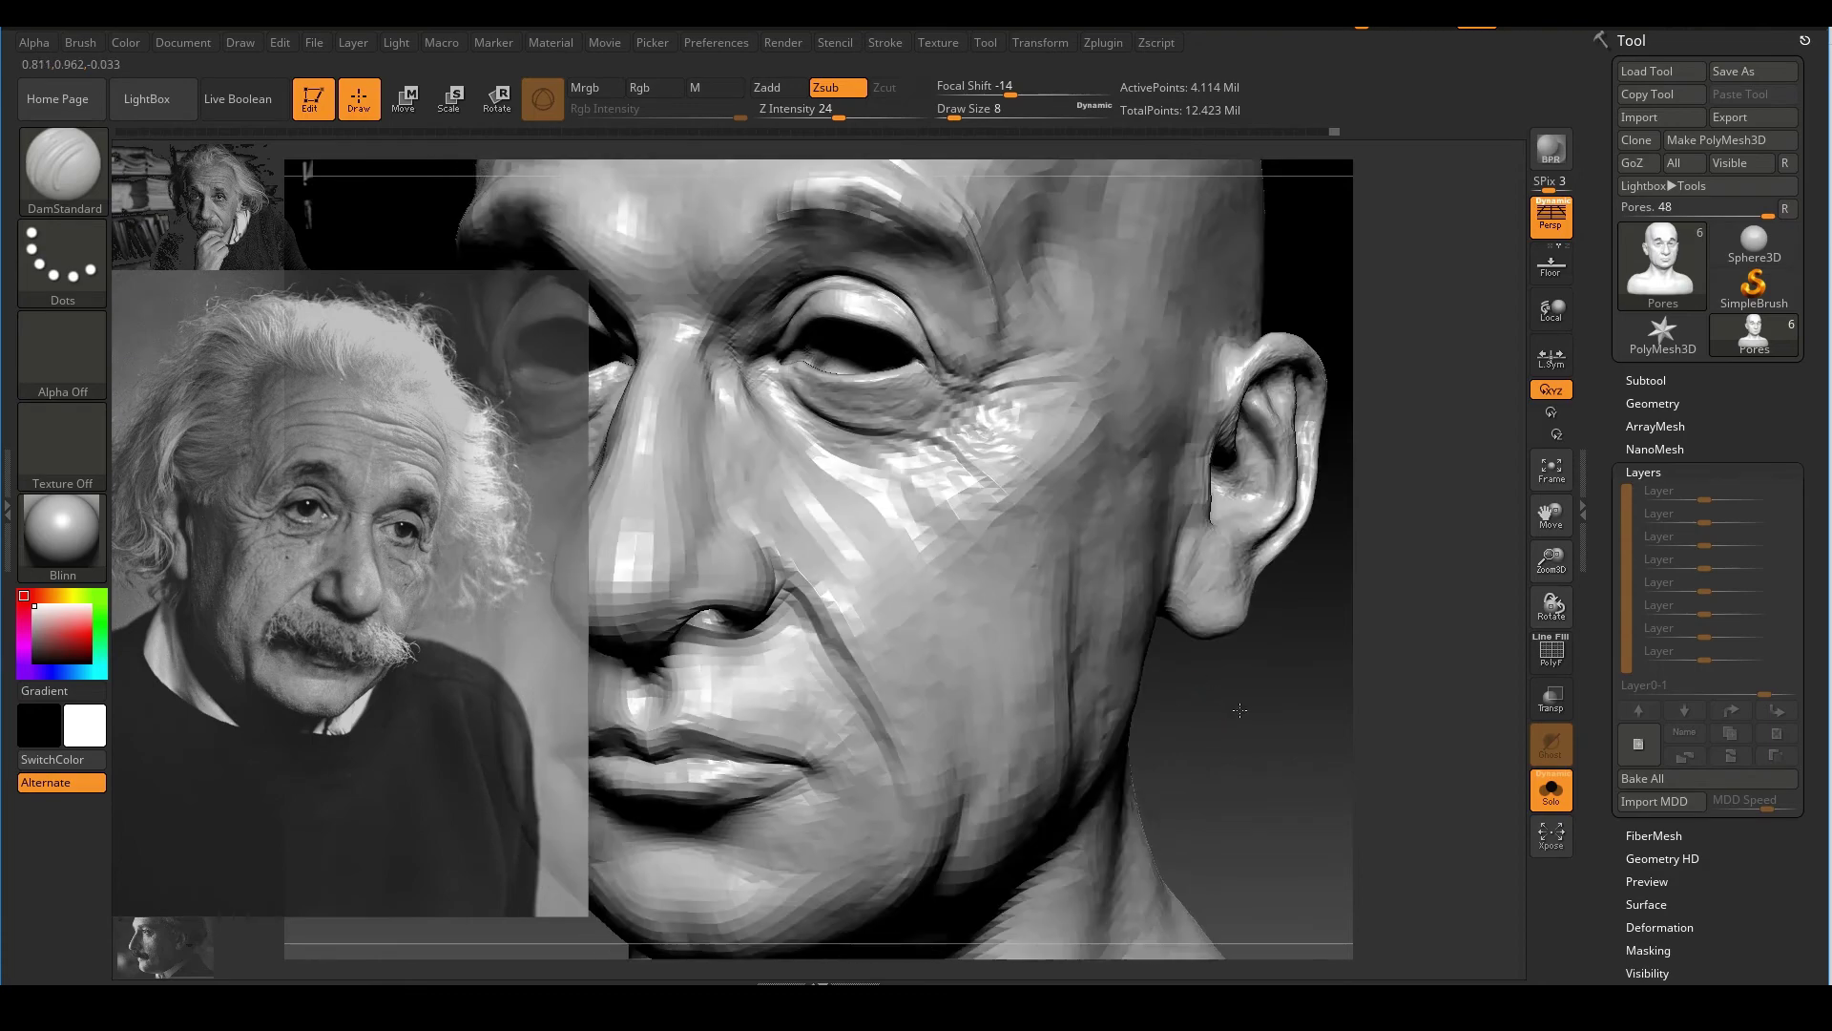
{"action": "left_click_drag", "start_coordinate": [846, 620], "coordinate": [868, 675]}
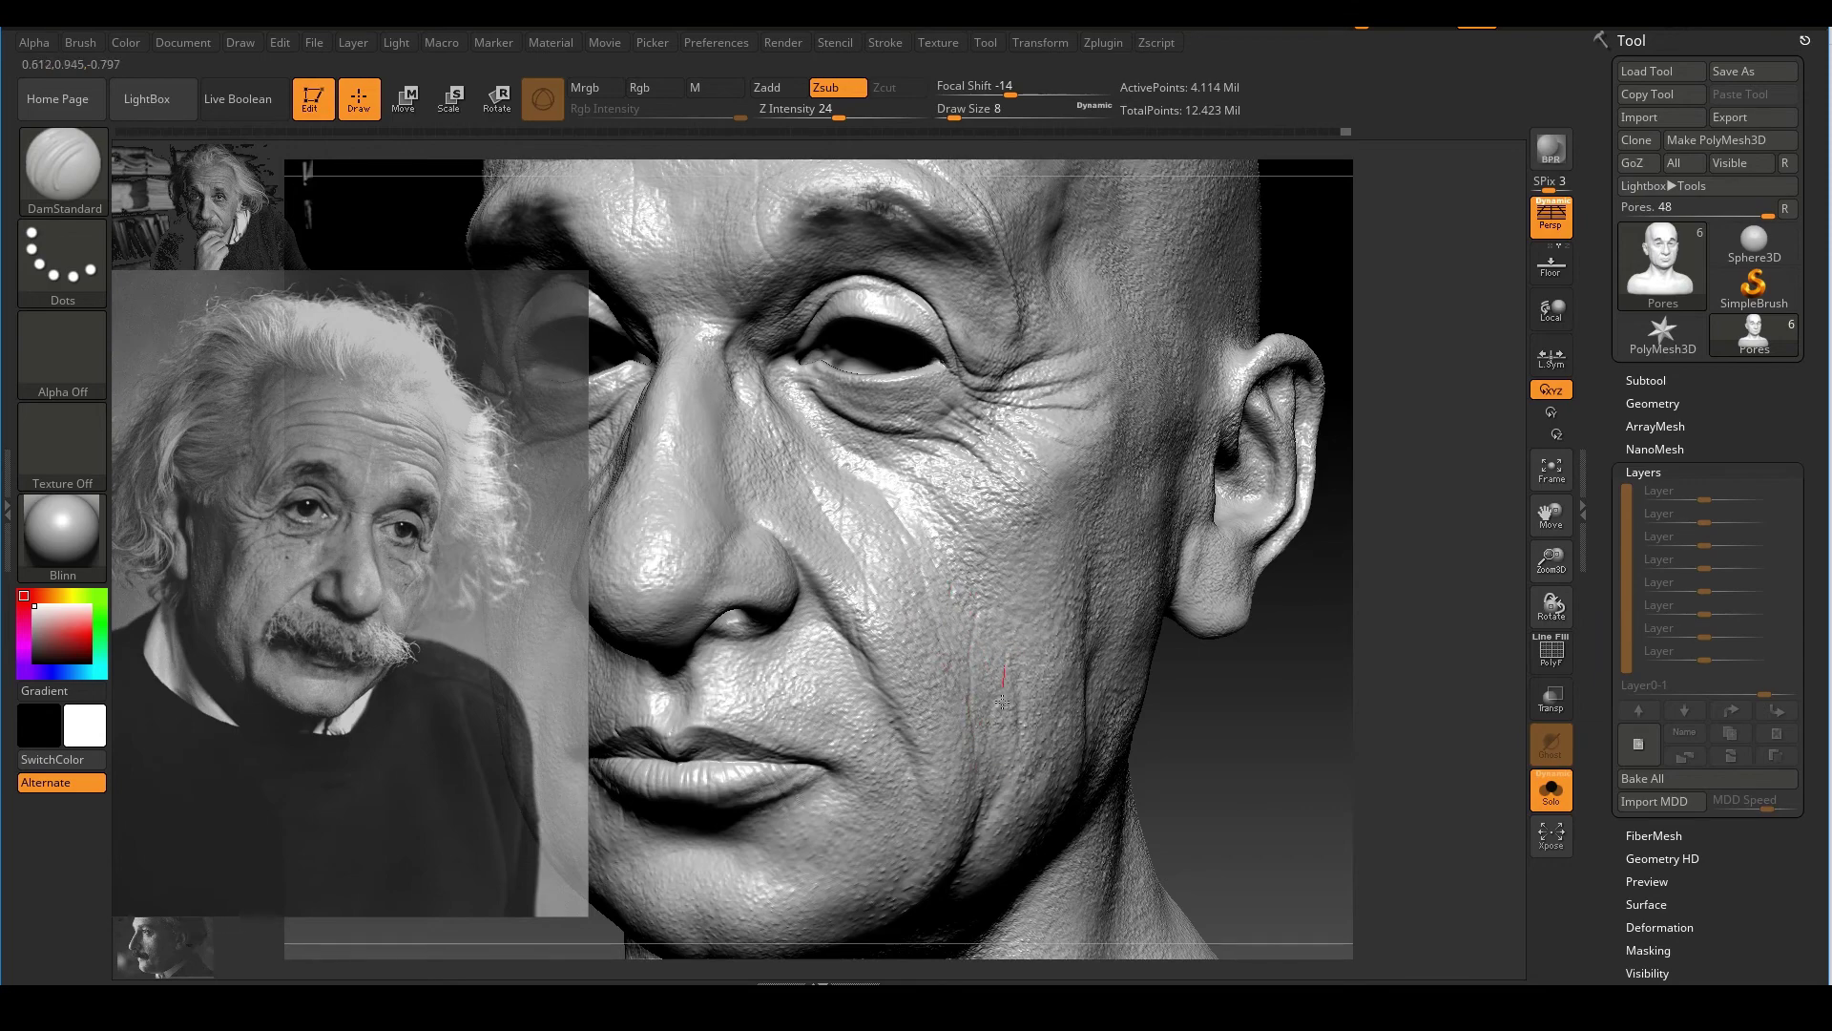
{"action": "left_click_drag", "start_coordinate": [1036, 809], "coordinate": [1018, 702]}
{"action": "mouse_move", "coordinate": [1026, 697]}
{"action": "right_mouse_down", "text": "ctrl"}
{"action": "mouse_move", "coordinate": [1059, 591]}
{"action": "mouse_move", "coordinate": [1222, 564]}
{"action": "mouse_move", "coordinate": [1237, 545]}
{"action": "mouse_move", "coordinate": [1212, 591]}
{"action": "right_mouse_up", "text": "ctrl"}
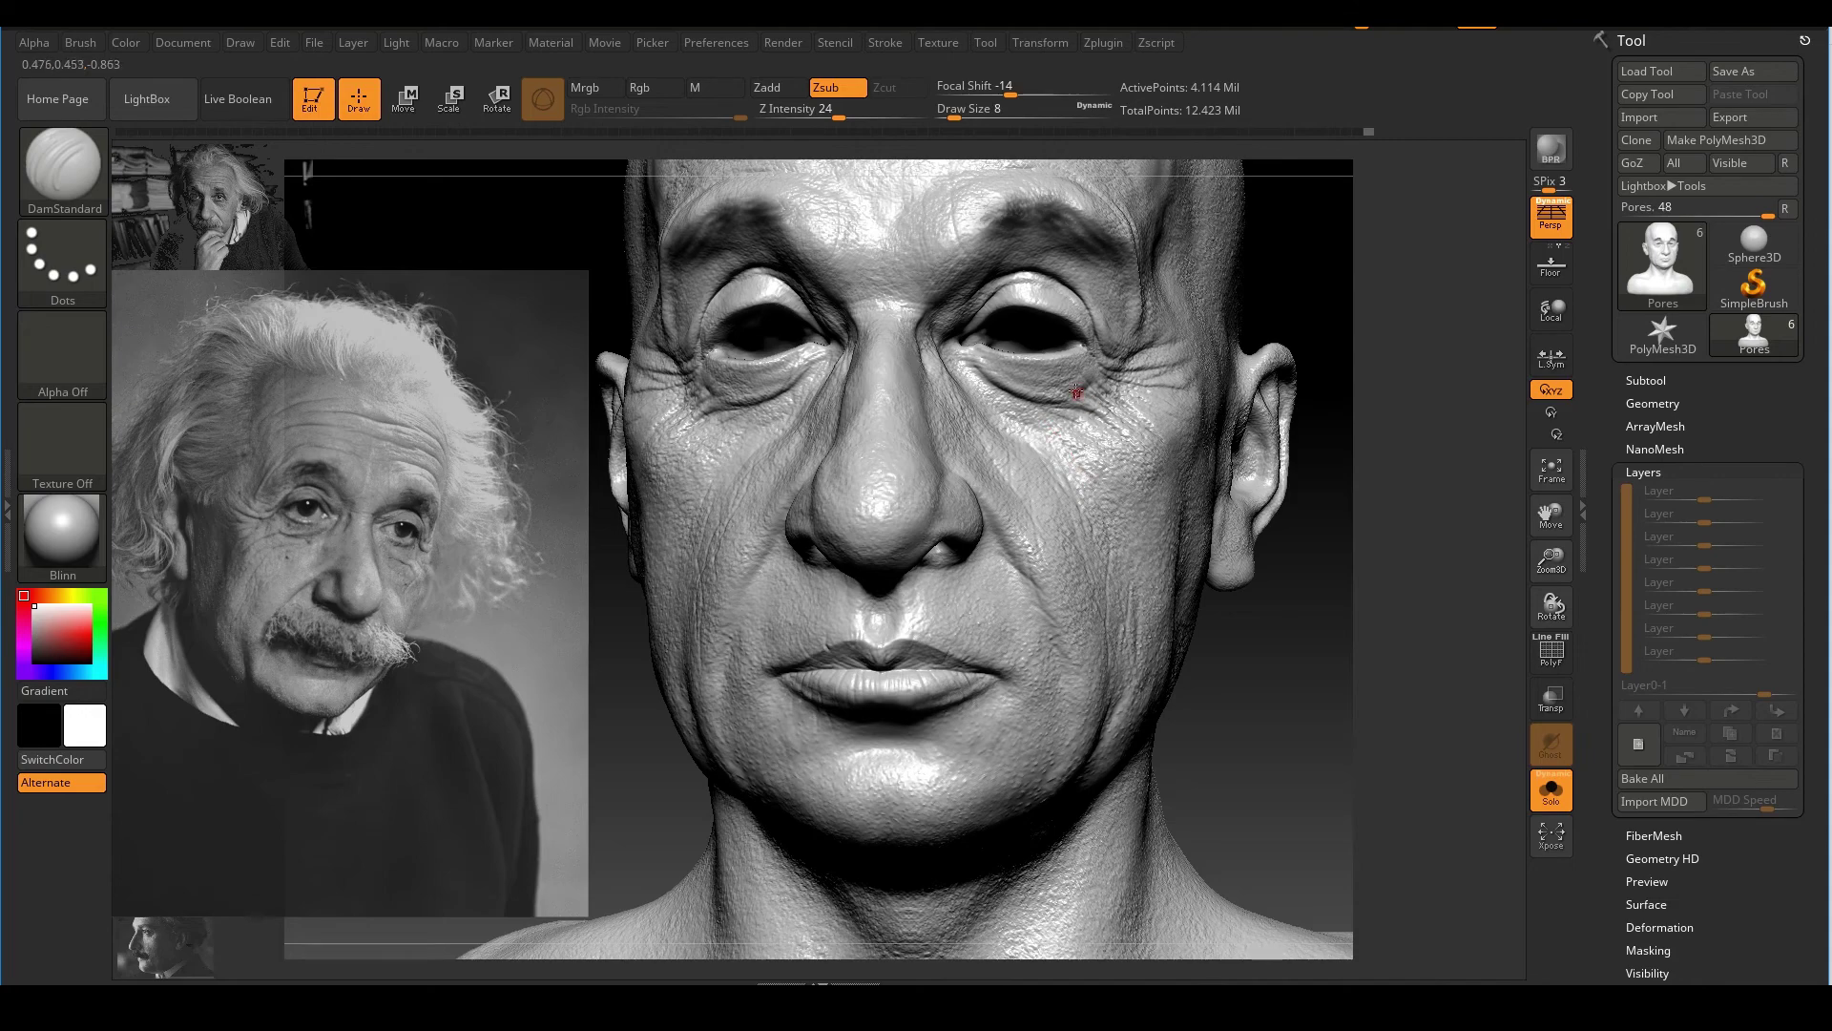
Carve curved wrinkles under the eye bag, from the inner side outward to the upper cheek, undoing one stroke
{"action": "left_click_drag", "start_coordinate": [1055, 375], "coordinate": [1120, 467]}
{"action": "left_click_drag", "start_coordinate": [1042, 398], "coordinate": [1132, 487]}
{"action": "left_click_drag", "start_coordinate": [1008, 372], "coordinate": [1091, 432]}
{"action": "key", "text": "ctrl+z"}
{"action": "mouse_move", "coordinate": [986, 372]}
{"action": "left_mouse_down"}
{"action": "mouse_move", "coordinate": [1057, 431]}
{"action": "mouse_move", "coordinate": [1041, 380]}
{"action": "left_mouse_up"}
{"action": "mouse_move", "coordinate": [1093, 468]}
{"action": "right_mouse_down", "text": "ctrl"}
{"action": "mouse_move", "coordinate": [1269, 448]}
{"action": "mouse_move", "coordinate": [1346, 502]}
{"action": "right_mouse_up", "text": "ctrl"}
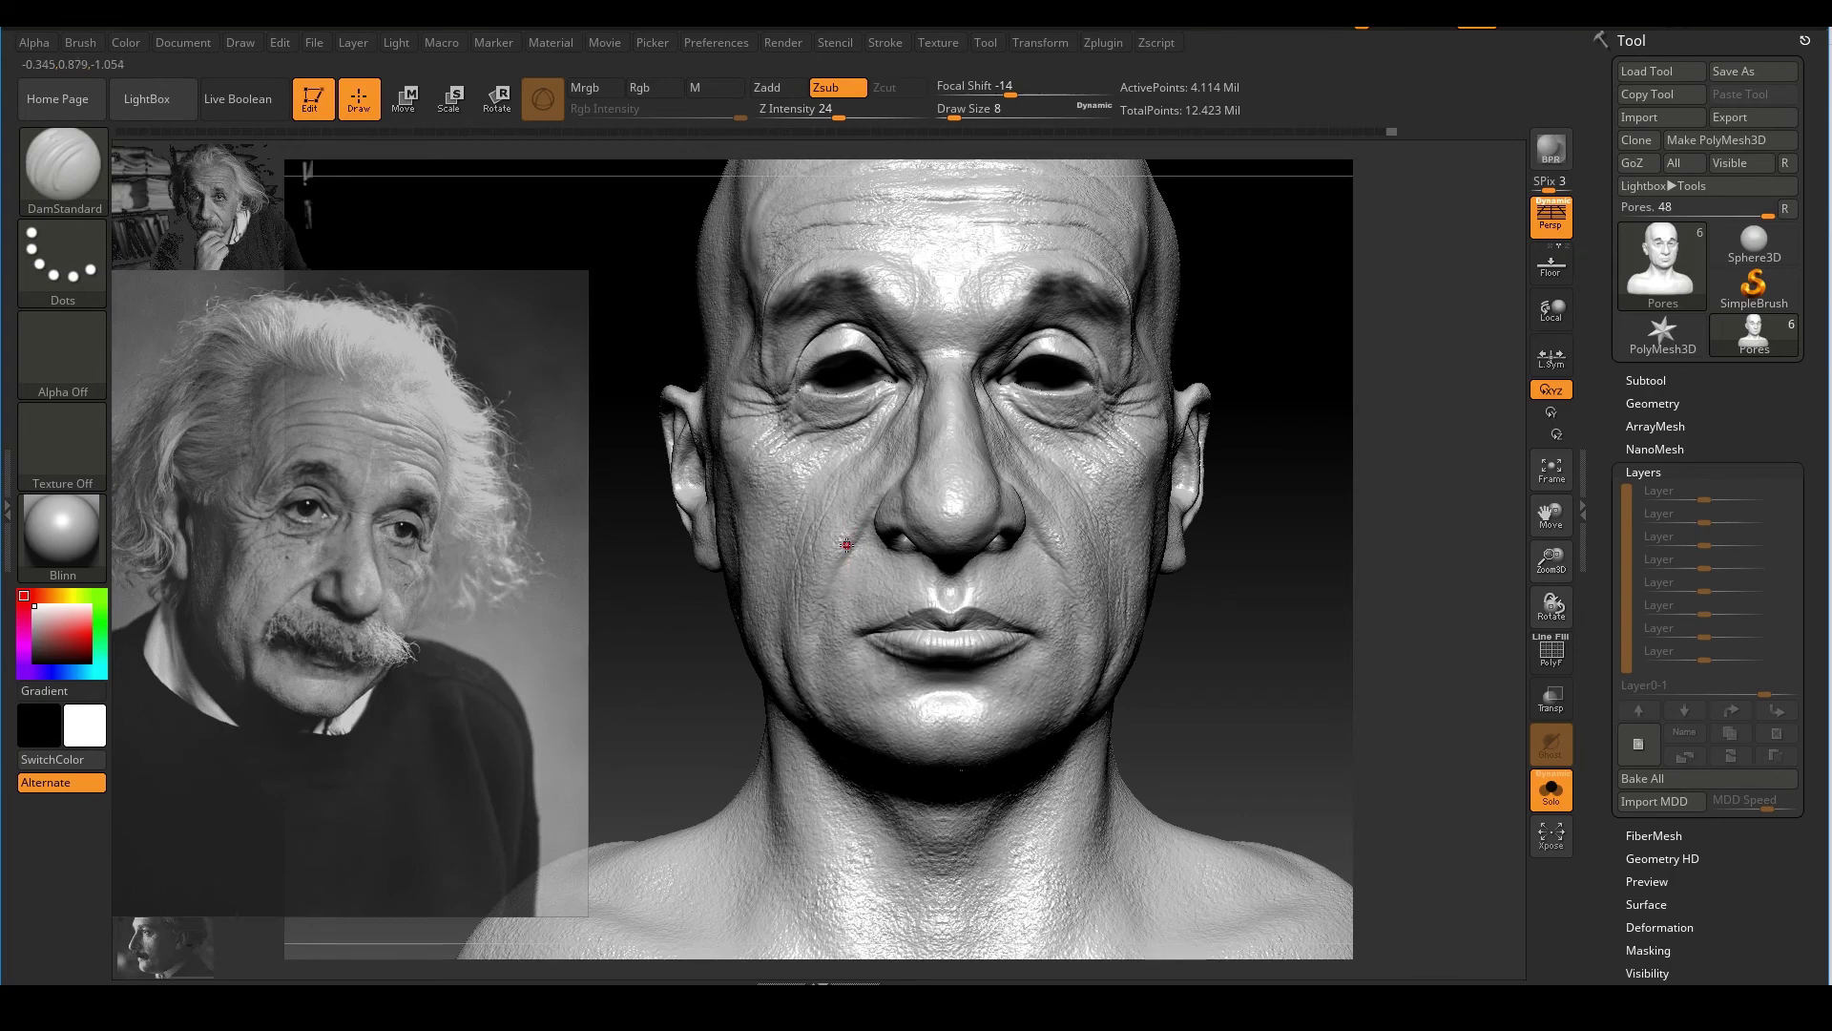
Add short wrinkle strokes to the cheek and fine creases around the eye
{"action": "left_click_drag", "start_coordinate": [846, 579], "coordinate": [836, 580]}
{"action": "right_click_drag", "start_coordinate": [1256, 580], "coordinate": [1264, 584]}
{"action": "left_click_drag", "start_coordinate": [783, 473], "coordinate": [790, 464]}
{"action": "mouse_move", "coordinate": [1247, 503]}
{"action": "right_mouse_down"}
{"action": "mouse_move", "coordinate": [1355, 496]}
{"action": "mouse_move", "coordinate": [1360, 553]}
{"action": "right_mouse_up"}
{"action": "left_click_drag", "start_coordinate": [928, 384], "coordinate": [865, 438]}
{"action": "left_click_drag", "start_coordinate": [866, 373], "coordinate": [951, 351]}
Carve a fine crease across the outer upper eyelid, below the end of the eyebrow
{"action": "mouse_move", "coordinate": [1098, 477]}
{"action": "right_mouse_down", "text": "ctrl"}
{"action": "mouse_move", "coordinate": [1075, 409]}
{"action": "mouse_move", "coordinate": [1318, 422]}
{"action": "mouse_move", "coordinate": [1219, 421]}
{"action": "mouse_move", "coordinate": [1204, 468]}
{"action": "right_mouse_up", "text": "ctrl"}
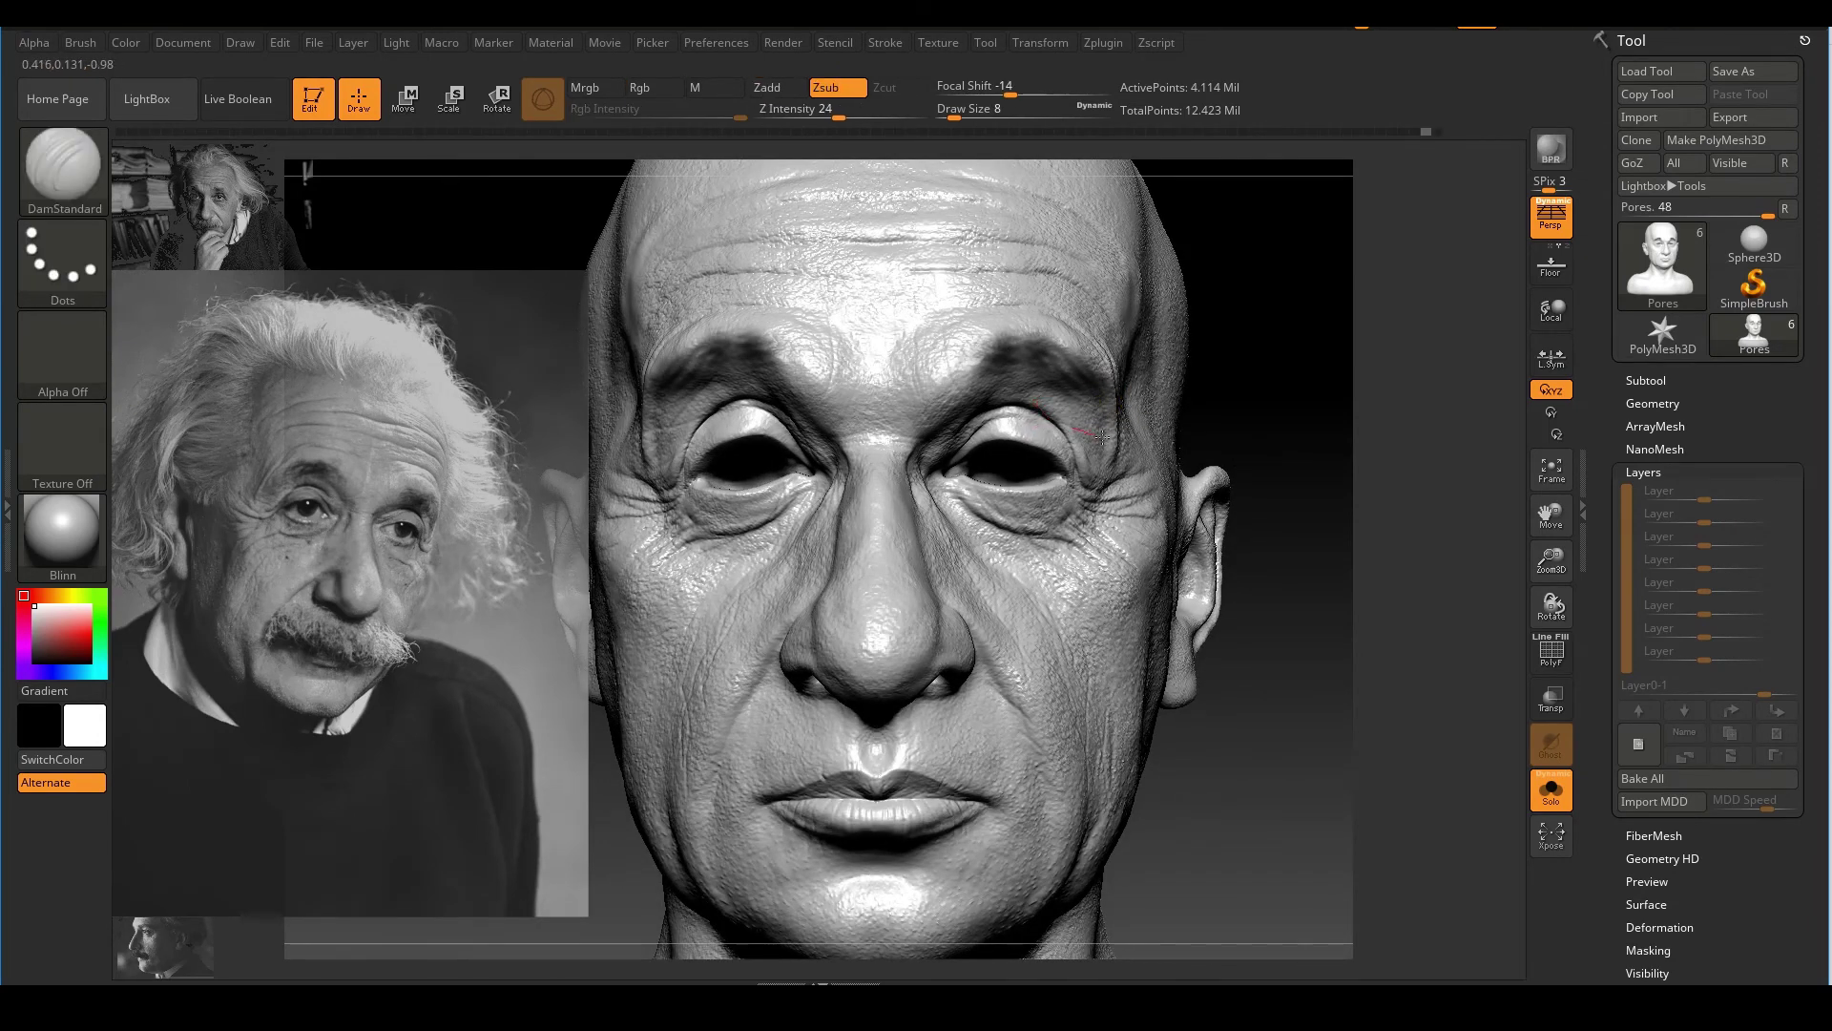
{"action": "mouse_move", "coordinate": [1160, 477]}
{"action": "left_mouse_down"}
{"action": "mouse_move", "coordinate": [1091, 469]}
{"action": "mouse_move", "coordinate": [1063, 445]}
{"action": "left_mouse_up"}
{"action": "mouse_move", "coordinate": [1179, 421]}
{"action": "right_mouse_down", "text": "ctrl"}
{"action": "mouse_move", "coordinate": [1160, 340]}
{"action": "mouse_move", "coordinate": [1124, 477]}
{"action": "right_mouse_up", "text": "ctrl"}
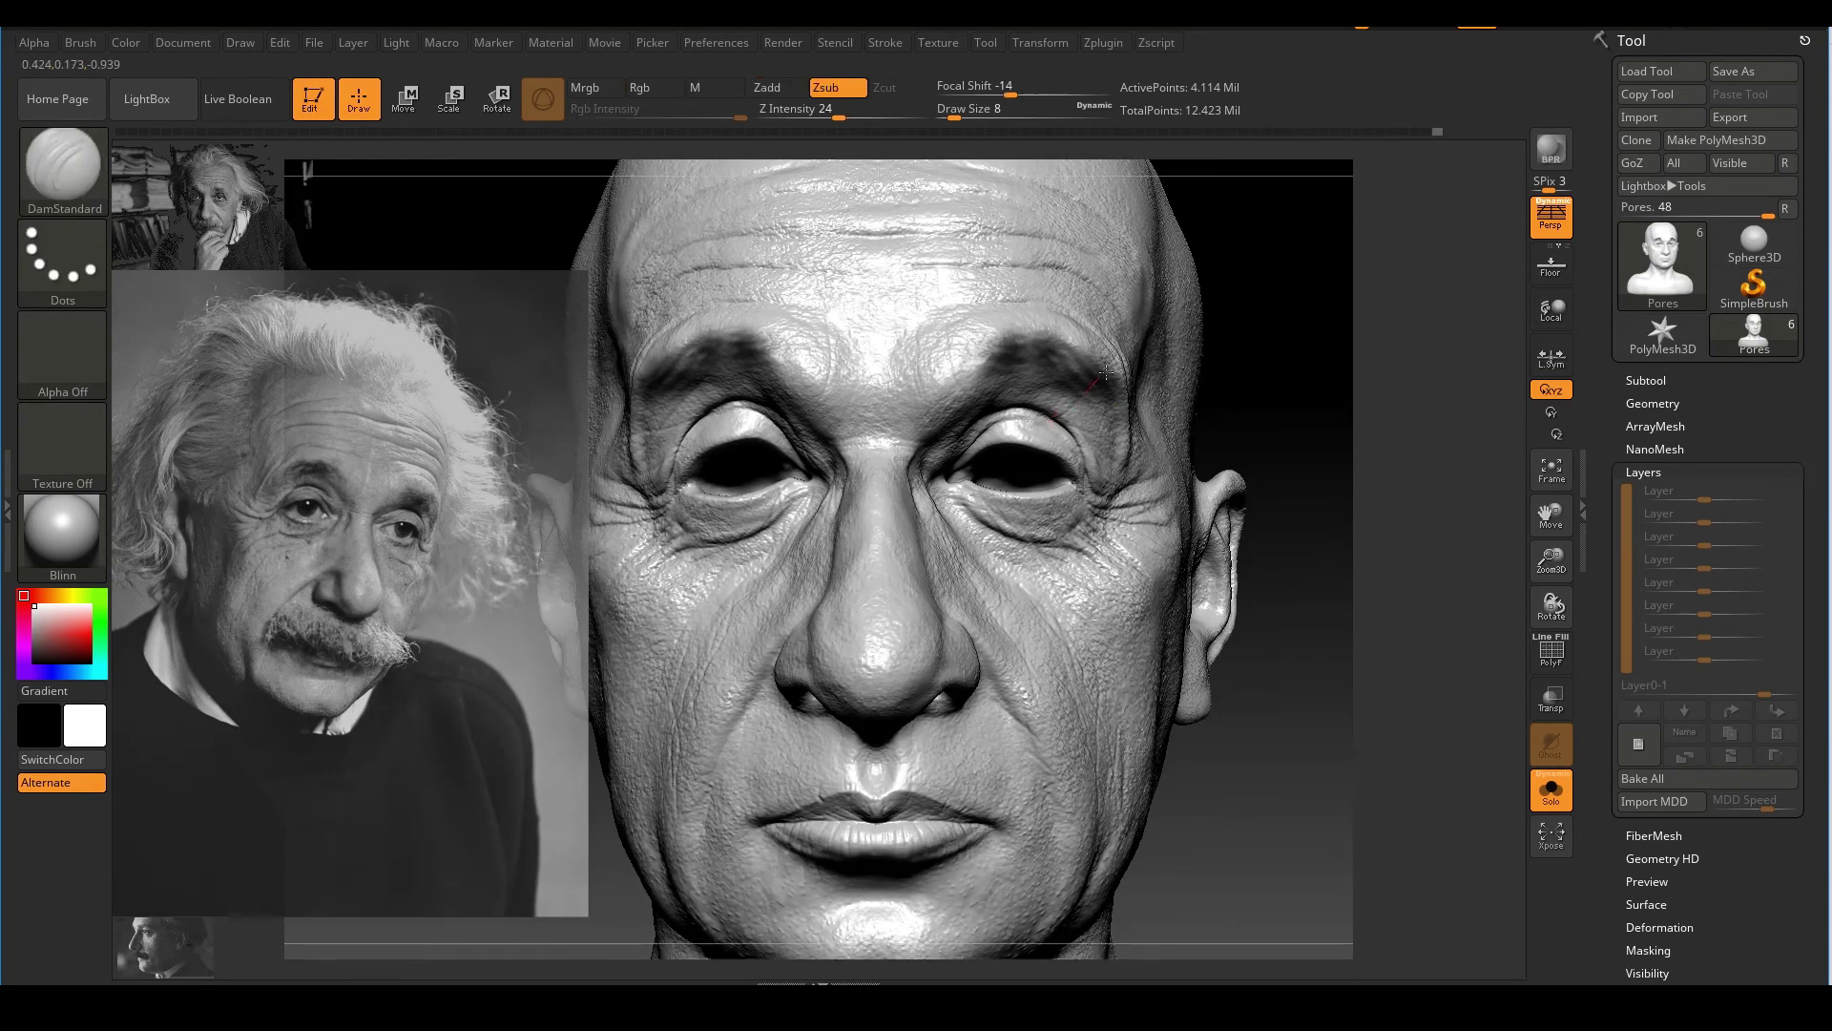
{"action": "right_click_drag", "start_coordinate": [1217, 430], "coordinate": [1268, 400], "text": "ctrl"}
{"action": "right_click_drag", "start_coordinate": [1293, 485], "coordinate": [1326, 420], "text": "alt"}
{"action": "right_click_drag", "start_coordinate": [1325, 420], "coordinate": [1302, 521], "text": "ctrl"}
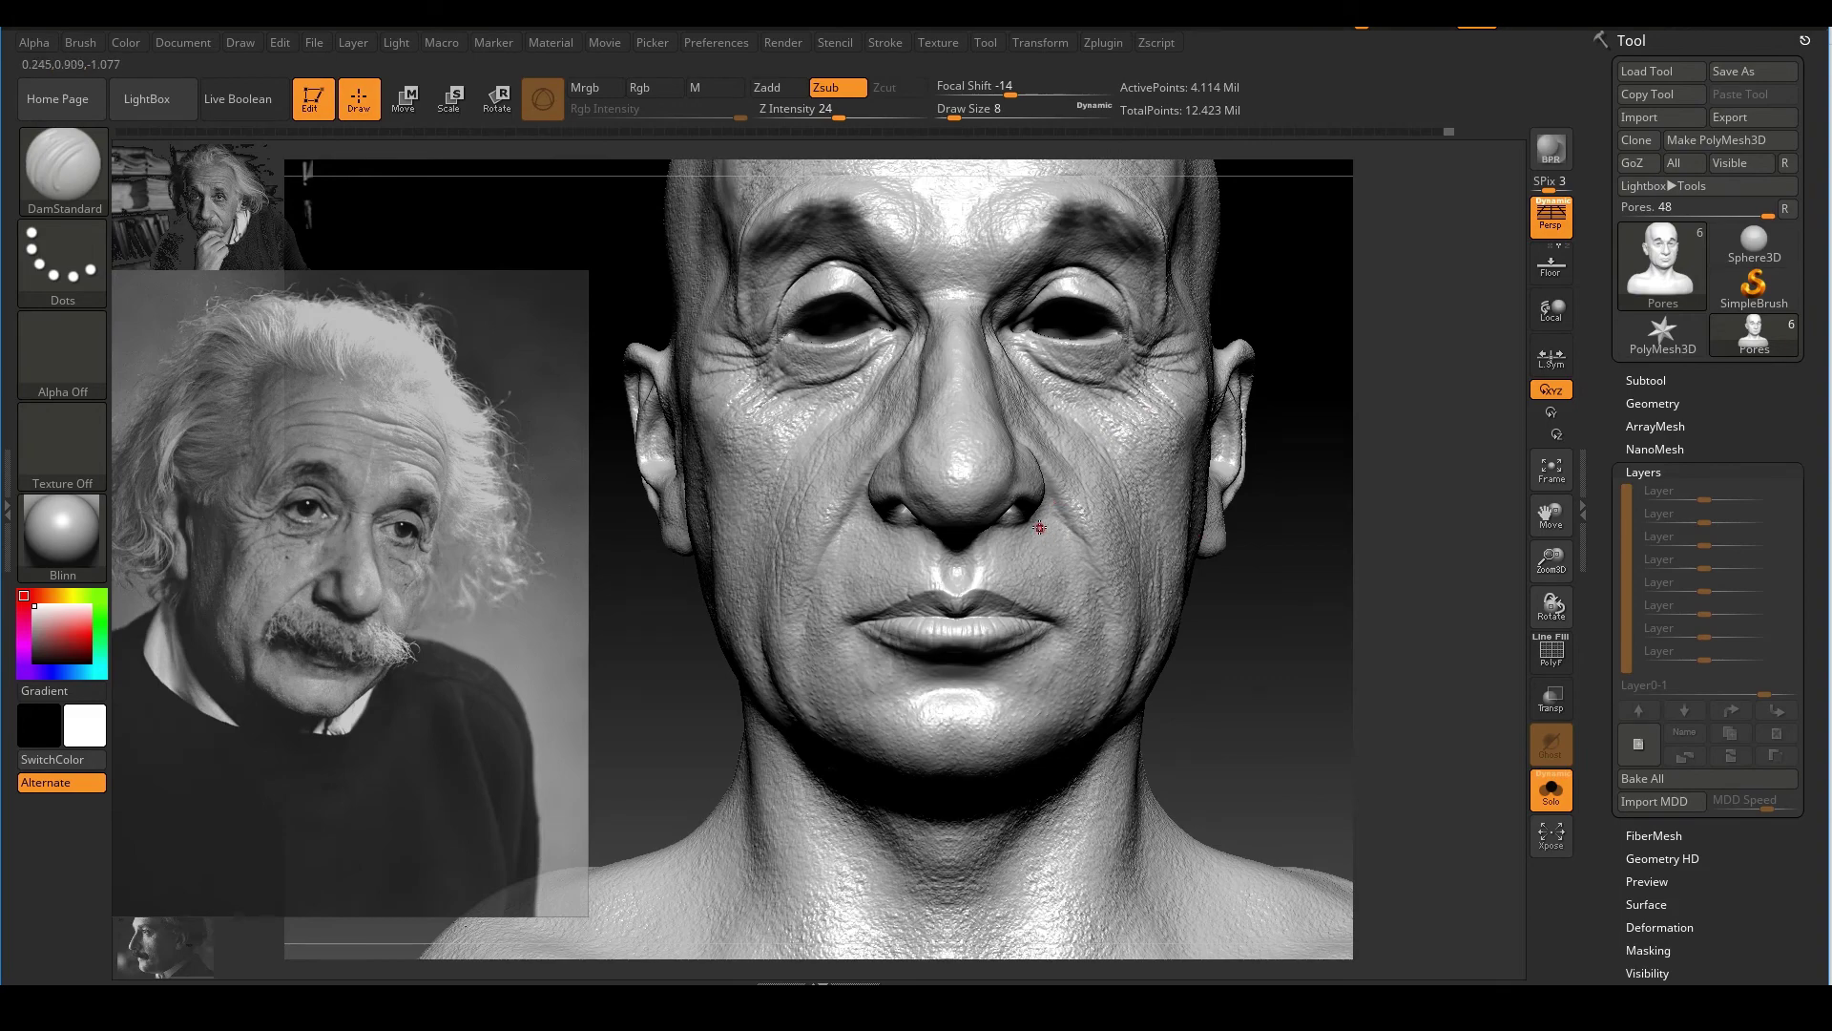
Carve fine wrinkles around the mouth corner and chin from a three-quarter view
{"action": "right_click_drag", "start_coordinate": [1246, 634], "coordinate": [1024, 641]}
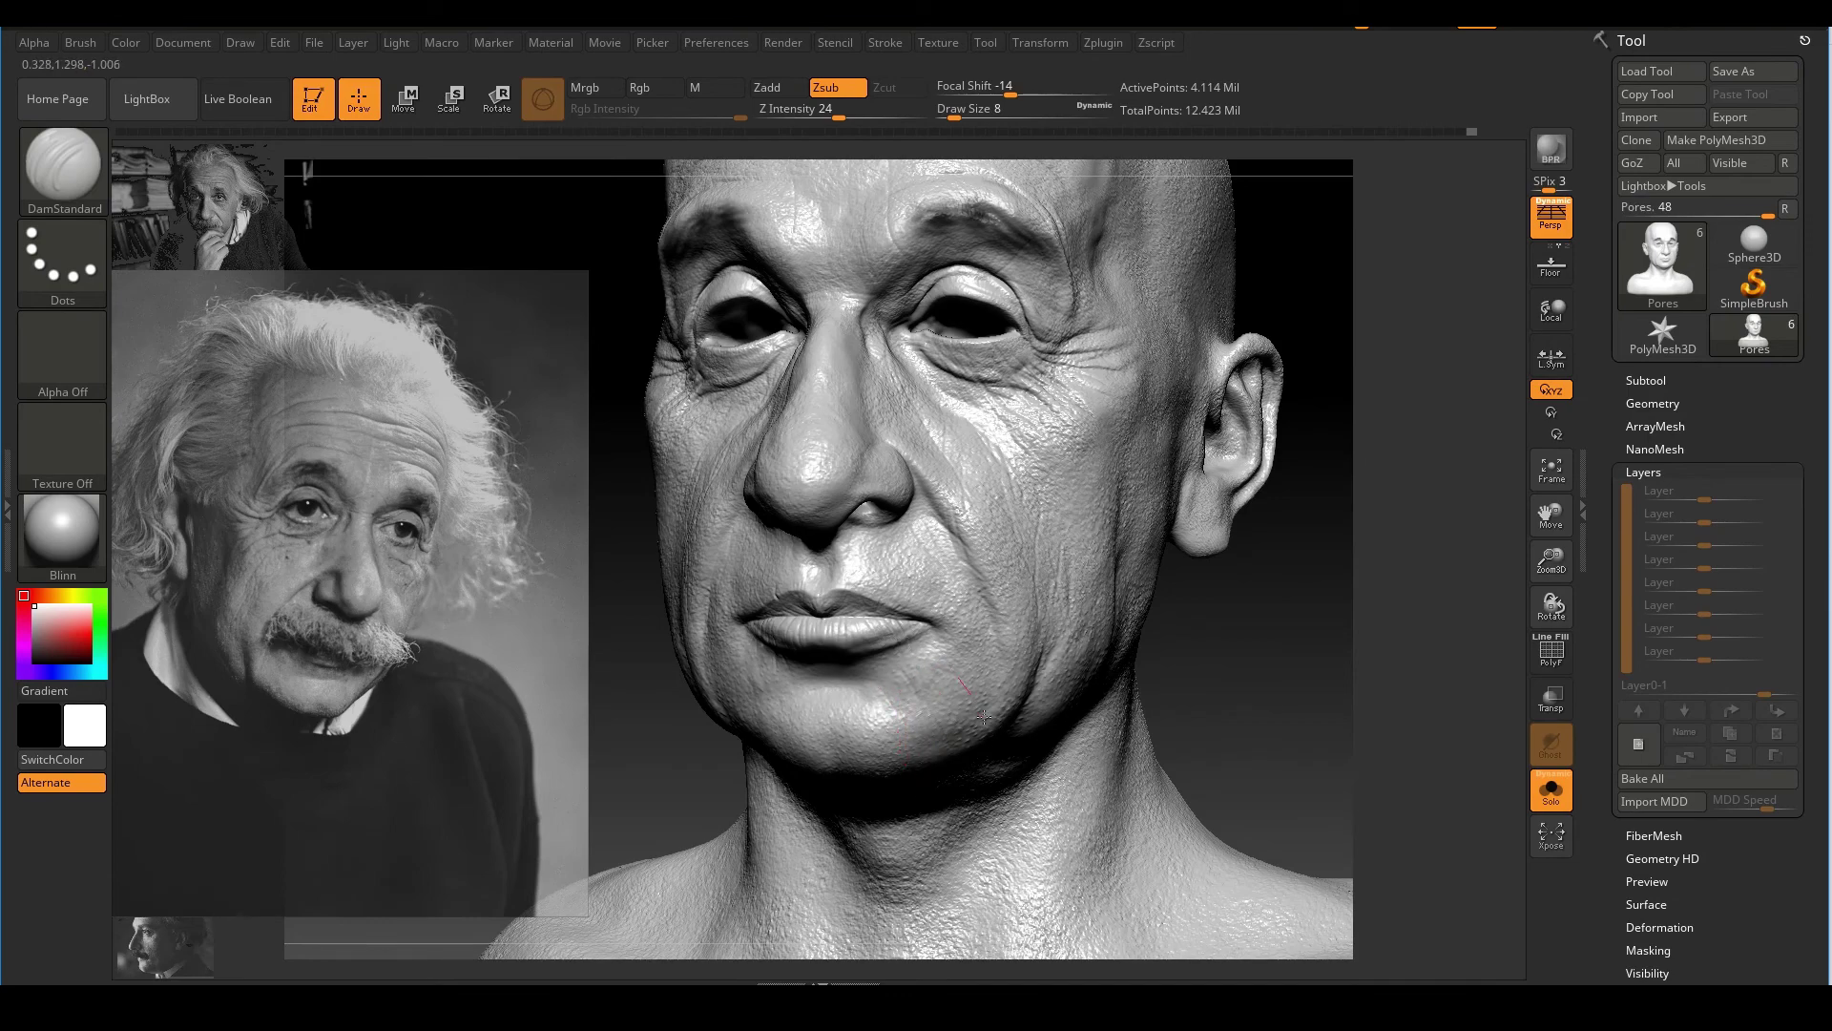
{"action": "right_click_drag", "start_coordinate": [1113, 682], "coordinate": [1355, 597], "text": "ctrl"}
{"action": "left_click_drag", "start_coordinate": [997, 655], "coordinate": [886, 625]}
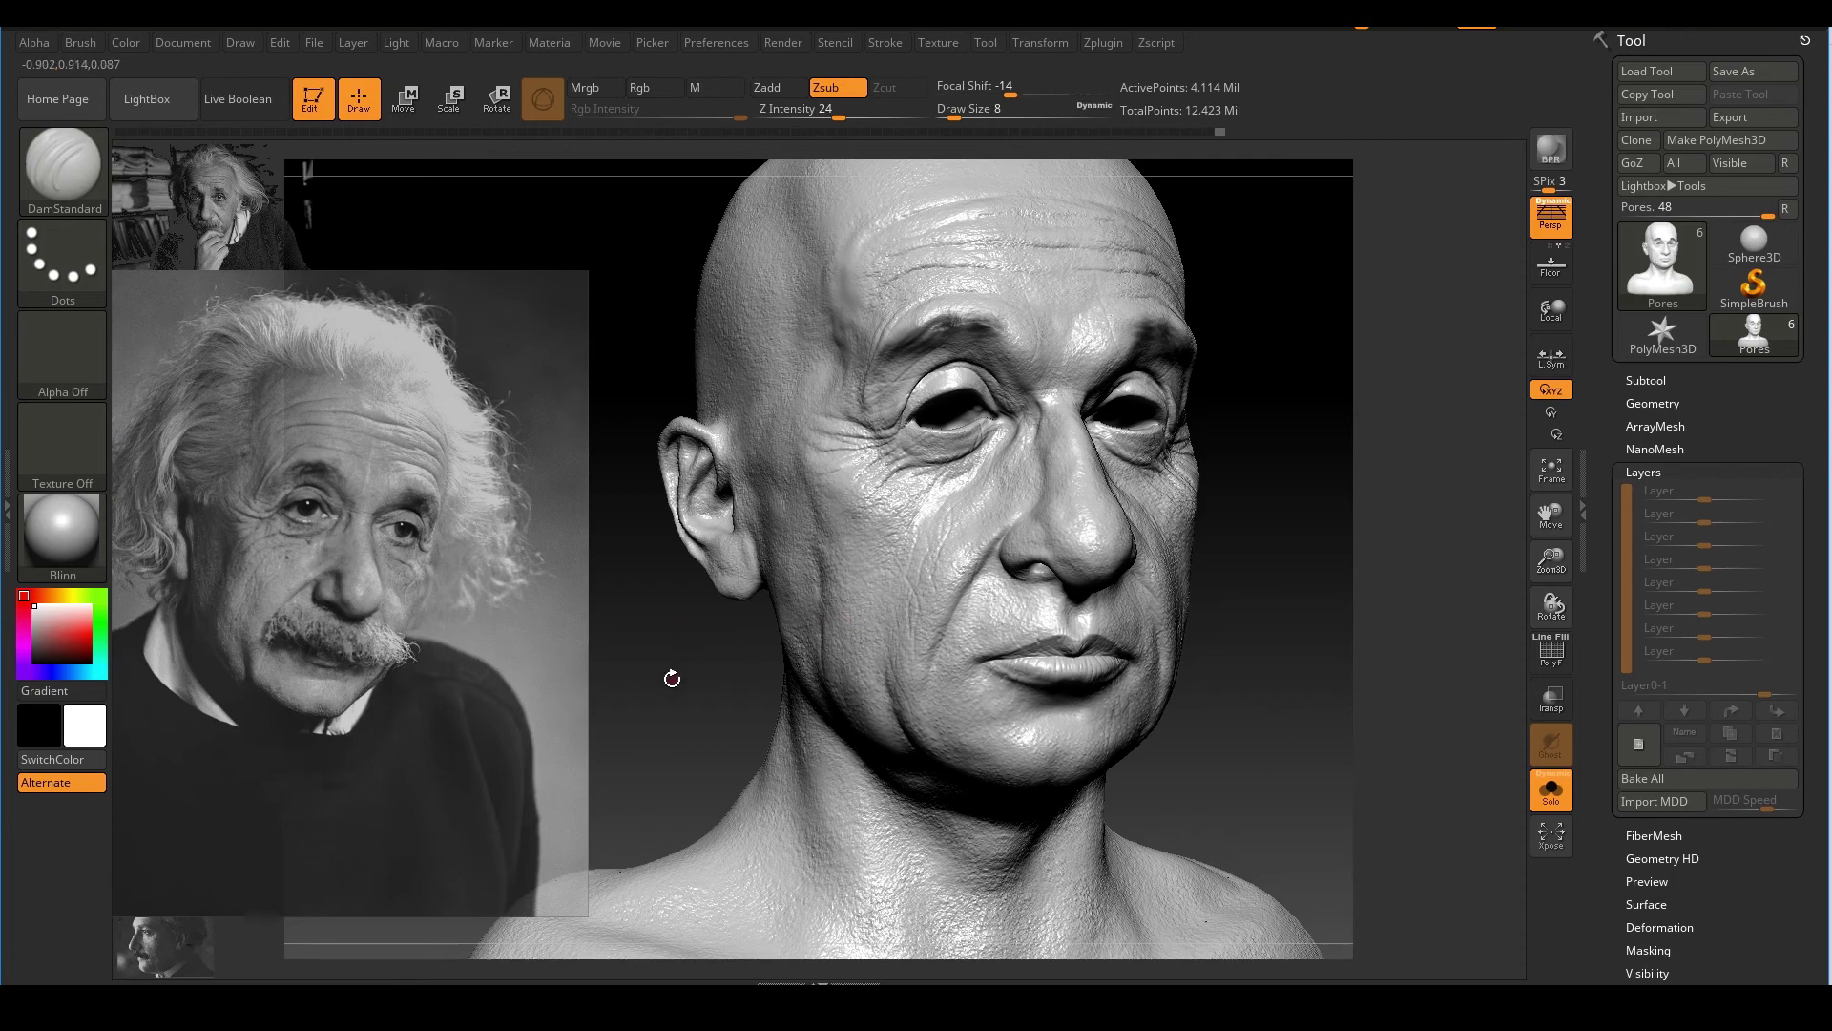
{"action": "left_click_drag", "start_coordinate": [661, 682], "coordinate": [942, 441]}
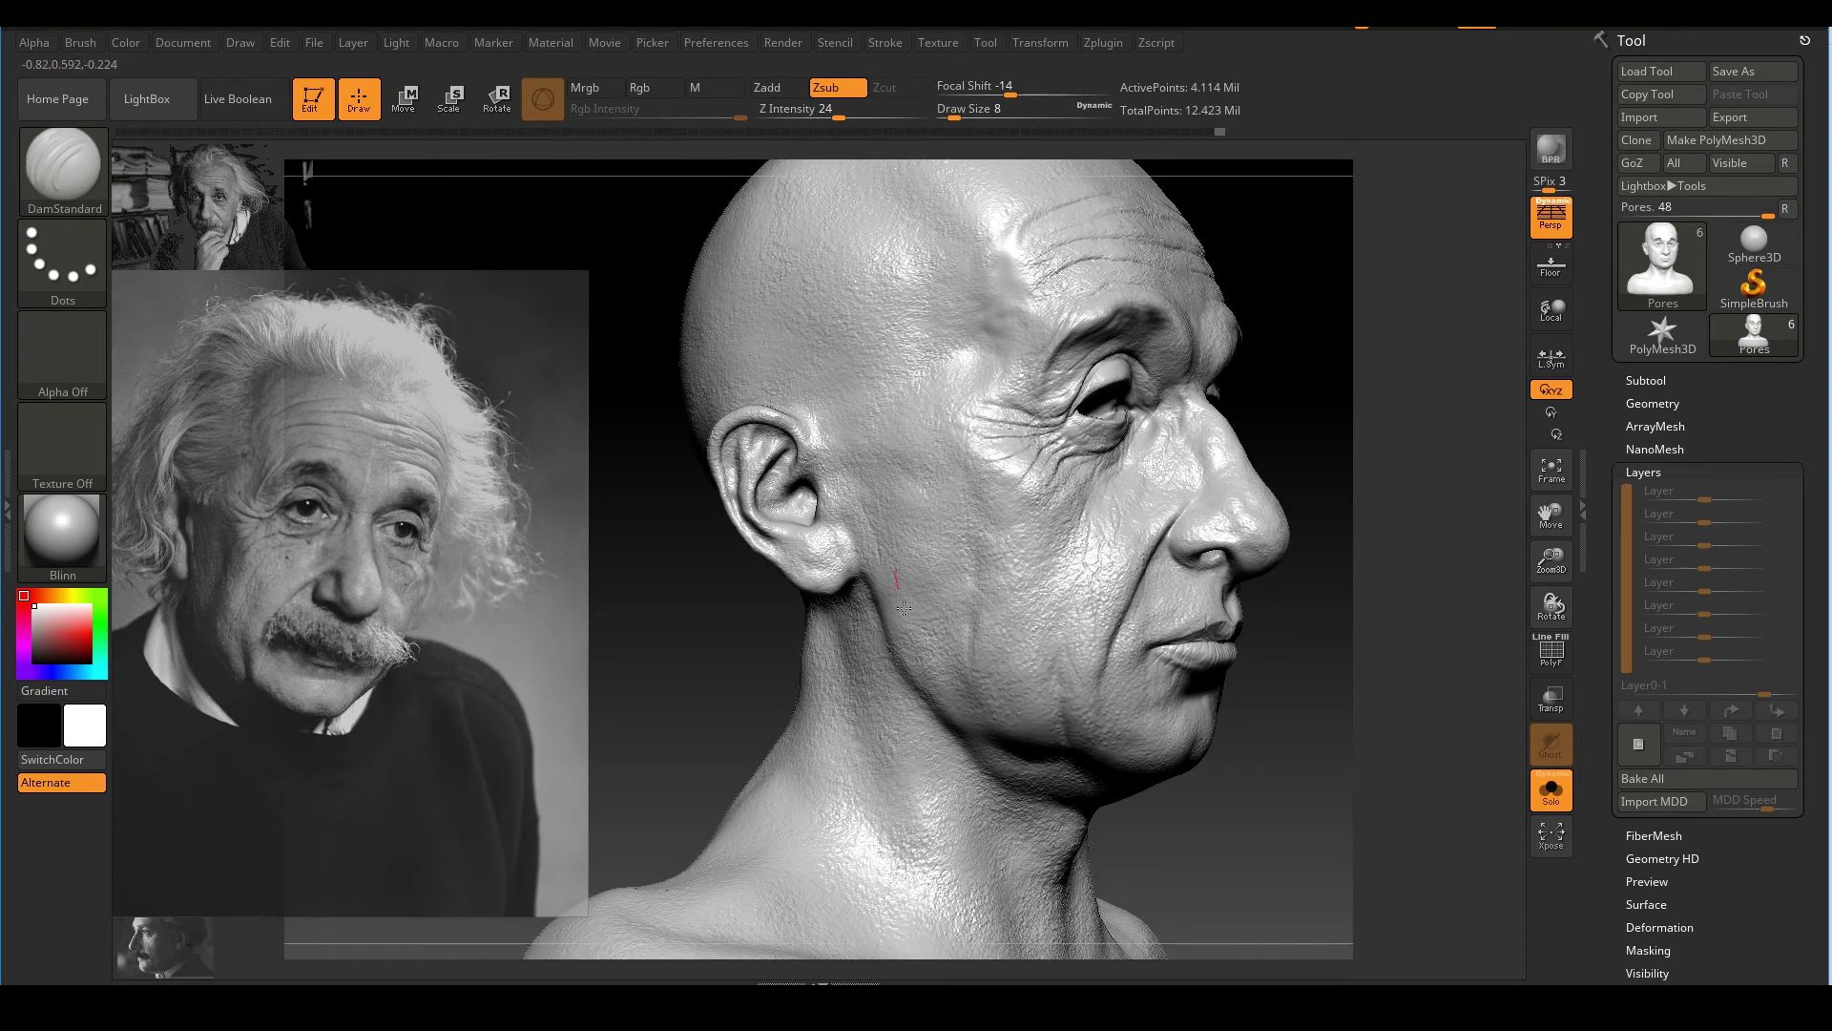
Carve long vertical wrinkles down the side of the face in front of the ear
{"action": "mouse_move", "coordinate": [859, 395]}
{"action": "left_mouse_down"}
{"action": "mouse_move", "coordinate": [893, 447]}
{"action": "mouse_move", "coordinate": [884, 562]}
{"action": "left_mouse_up"}
{"action": "right_click_drag", "start_coordinate": [970, 579], "coordinate": [830, 449], "text": "ctrl"}
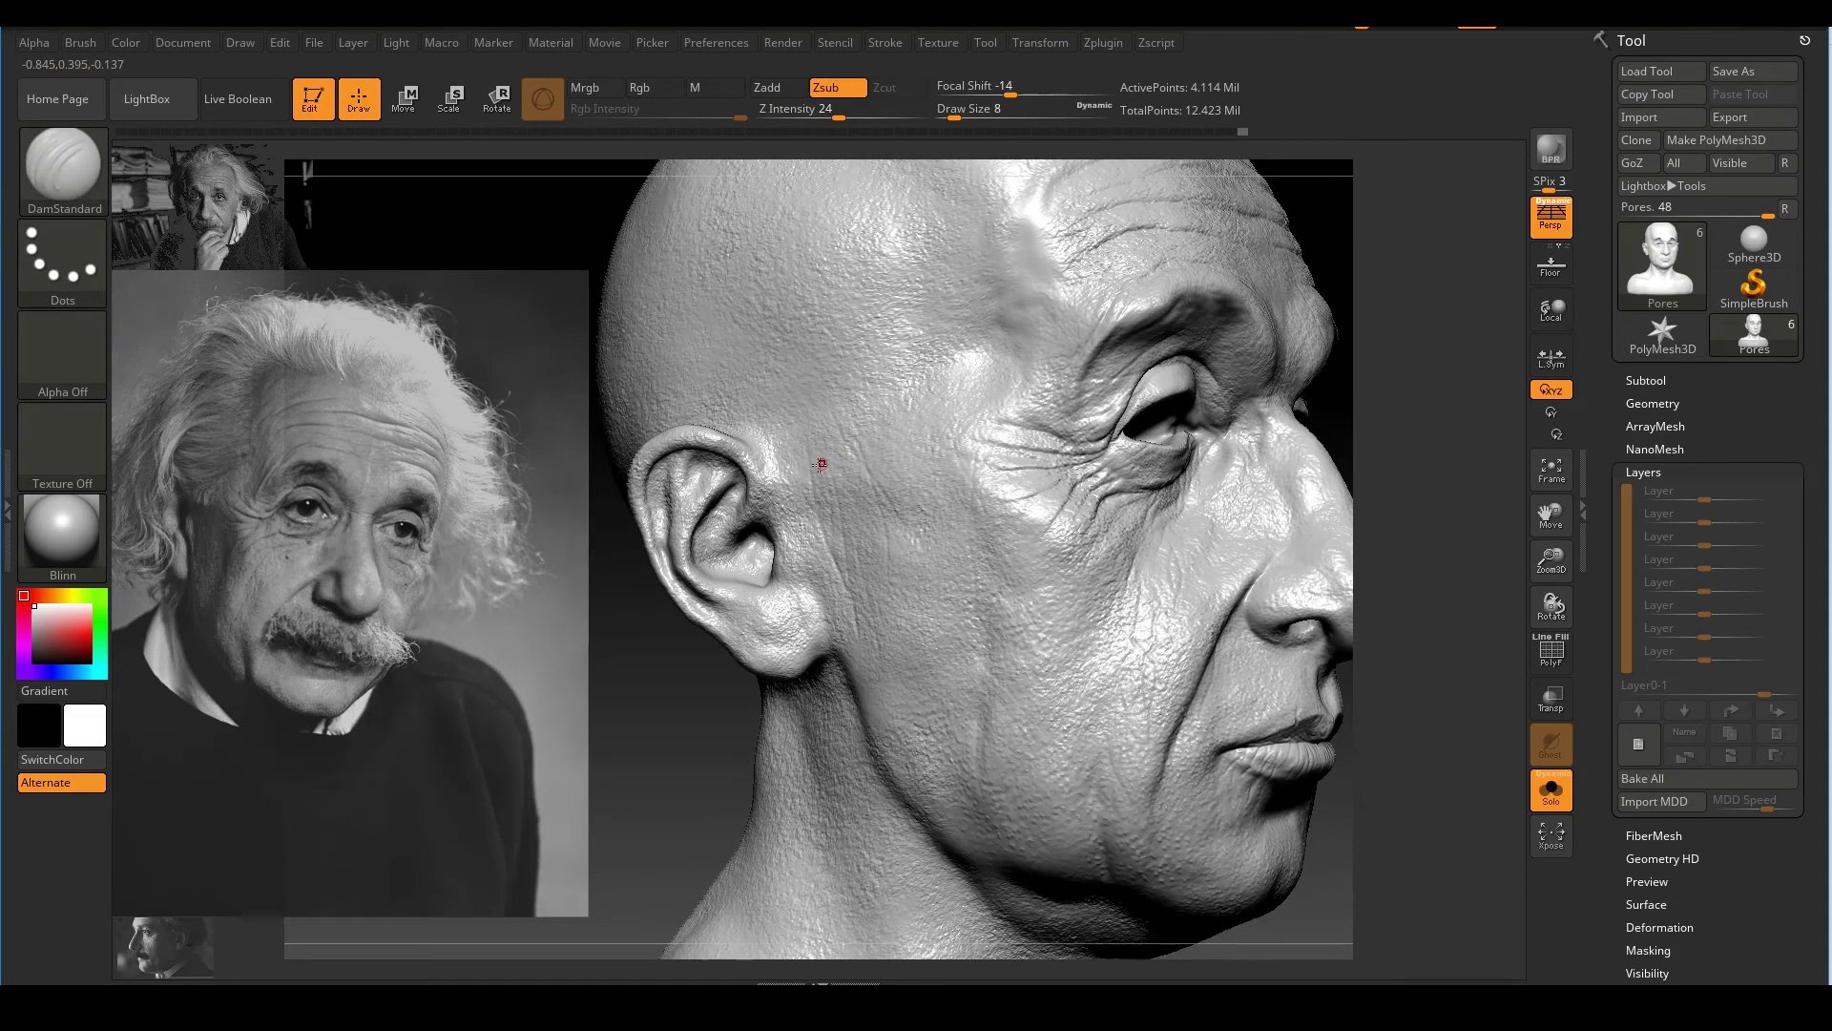
{"action": "left_click_drag", "start_coordinate": [789, 485], "coordinate": [842, 673]}
{"action": "right_click_drag", "start_coordinate": [849, 680], "coordinate": [983, 763], "text": "ctrl"}
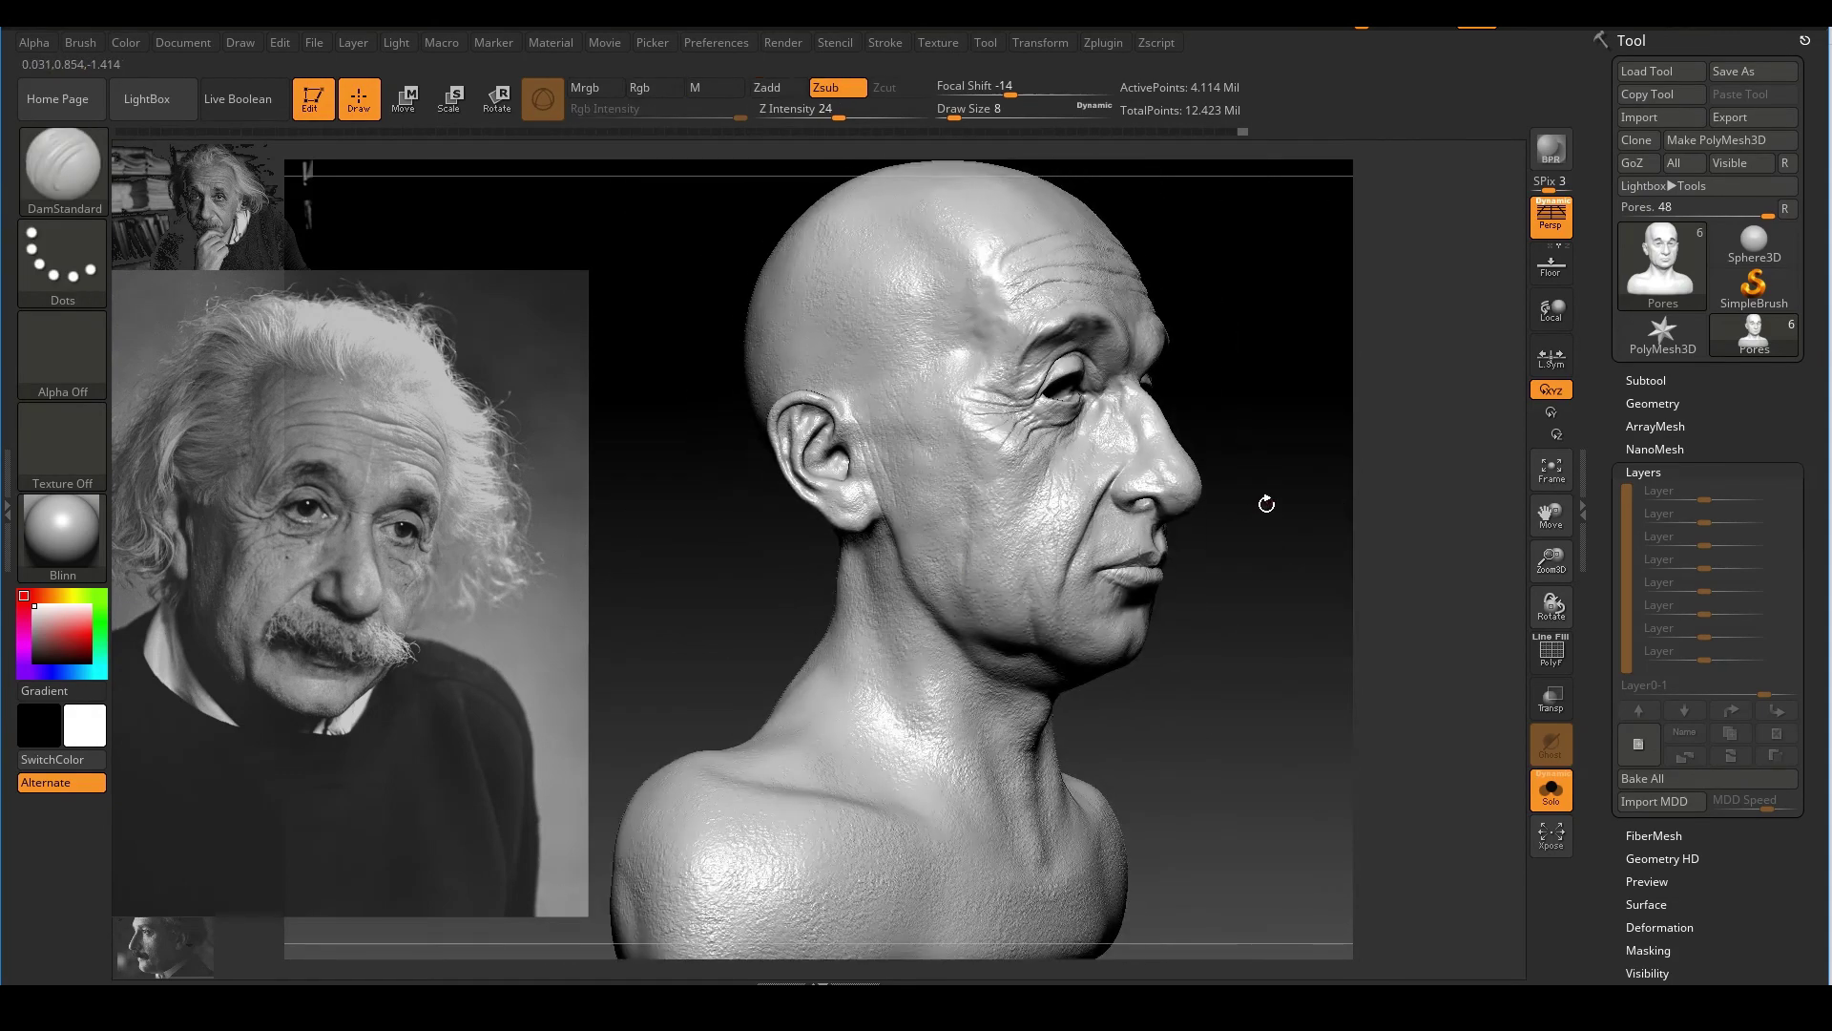
Add vertical wrinkles in front of the opposite ear and short ones on the rear cheek above the jaw
{"action": "right_click_drag", "start_coordinate": [1273, 504], "coordinate": [1164, 520]}
{"action": "mouse_move", "coordinate": [1164, 520]}
{"action": "right_mouse_down", "text": "ctrl"}
{"action": "mouse_move", "coordinate": [1350, 544]}
{"action": "mouse_move", "coordinate": [1244, 504]}
{"action": "right_mouse_up", "text": "ctrl"}
{"action": "left_click_drag", "start_coordinate": [1068, 456], "coordinate": [1043, 607]}
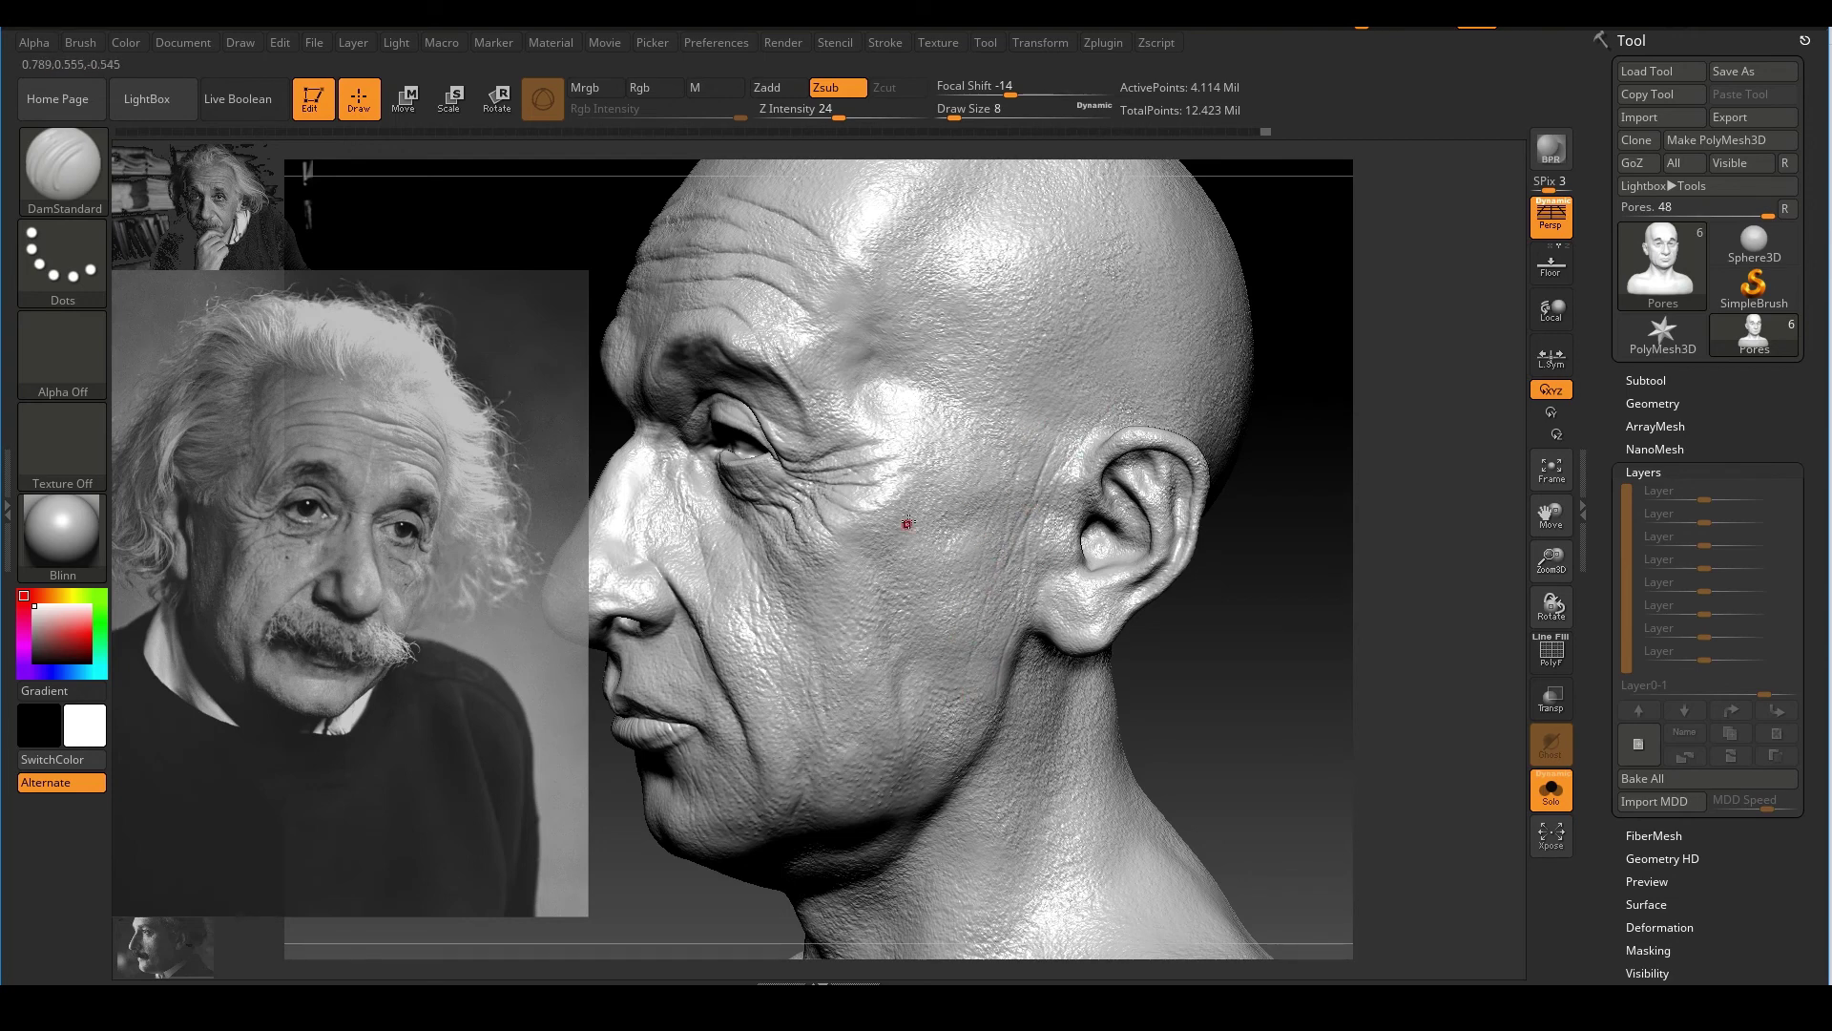
{"action": "left_click_drag", "start_coordinate": [929, 658], "coordinate": [940, 710]}
{"action": "left_click_drag", "start_coordinate": [930, 642], "coordinate": [931, 658]}
Undo the last stroke, and add short wrinkle strokes to the side of the cheek and below the earlobe
{"action": "right_click_drag", "start_coordinate": [940, 630], "coordinate": [964, 515], "text": "ctrl"}
{"action": "right_click_drag", "start_coordinate": [1136, 553], "coordinate": [1326, 546]}
{"action": "right_click_drag", "start_coordinate": [993, 531], "coordinate": [964, 462], "text": "ctrl"}
{"action": "key", "text": "ctrl+z"}
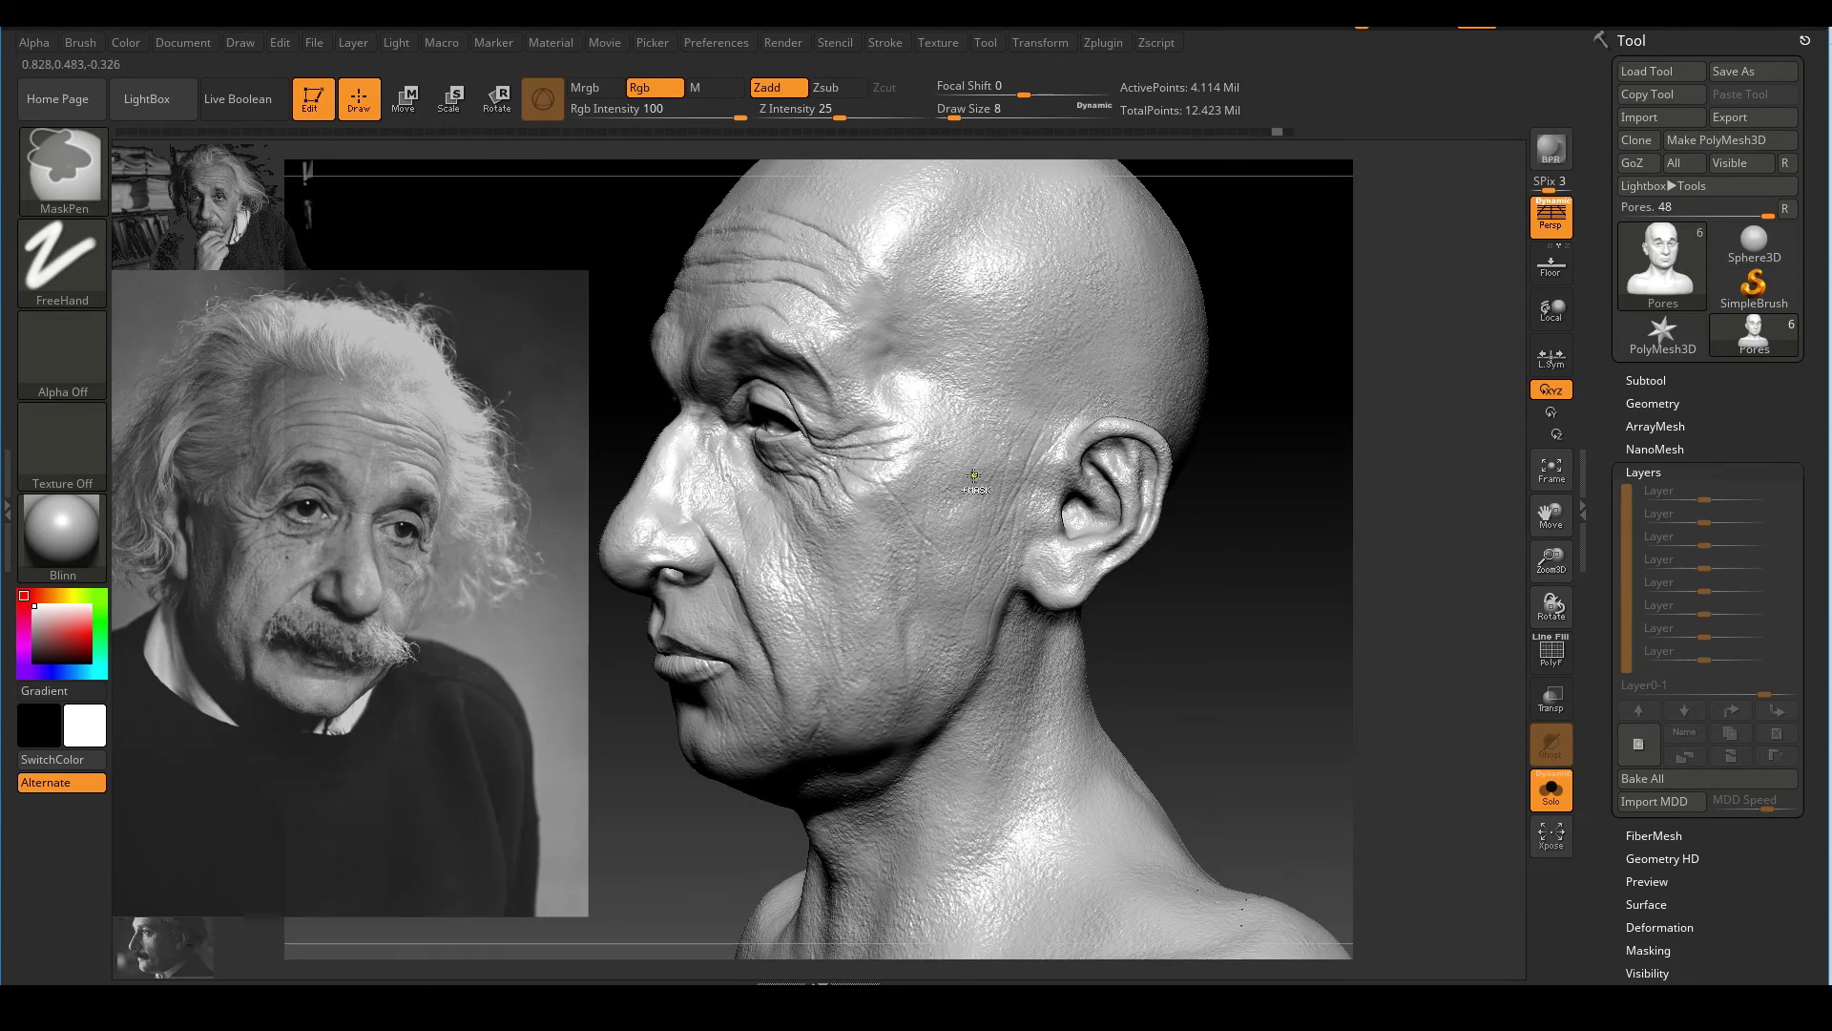
{"action": "left_click_drag", "start_coordinate": [907, 480], "coordinate": [912, 503]}
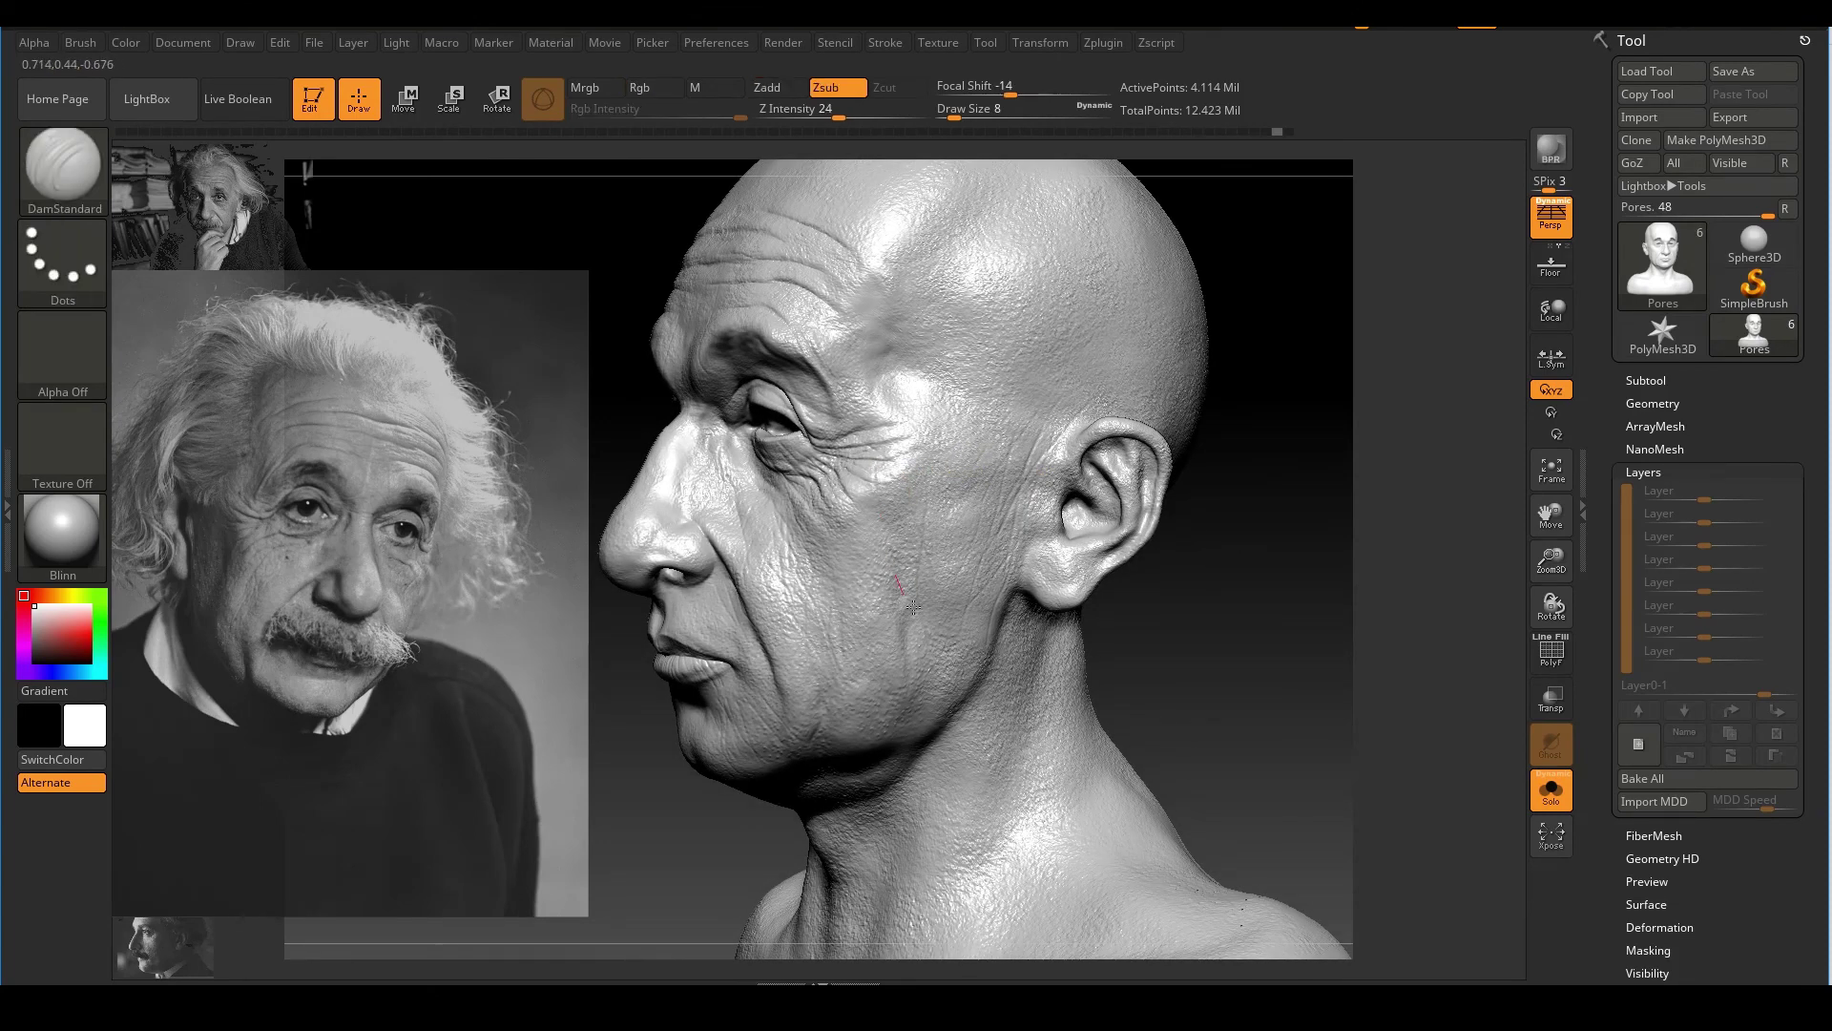
{"action": "left_click_drag", "start_coordinate": [1048, 614], "coordinate": [1059, 610]}
Review the wrinkled head from the side and in a three-quarter front view
{"action": "mouse_move", "coordinate": [1212, 477]}
{"action": "right_mouse_down", "text": "ctrl"}
{"action": "mouse_move", "coordinate": [1272, 548]}
{"action": "mouse_move", "coordinate": [1241, 563]}
{"action": "right_mouse_up", "text": "ctrl"}
{"action": "right_click_drag", "start_coordinate": [1240, 563], "coordinate": [1204, 510], "text": "ctrl"}
{"action": "right_click_drag", "start_coordinate": [1204, 511], "coordinate": [1355, 554]}
{"action": "right_click_drag", "start_coordinate": [1355, 554], "coordinate": [1210, 592], "text": "ctrl"}
{"action": "right_click_drag", "start_coordinate": [1287, 536], "coordinate": [1277, 578], "text": "alt"}
{"action": "mouse_move", "coordinate": [1057, 664]}
{"action": "right_mouse_down", "text": "ctrl"}
{"action": "mouse_move", "coordinate": [1031, 722]}
{"action": "mouse_move", "coordinate": [1015, 702]}
{"action": "right_mouse_up", "text": "ctrl"}
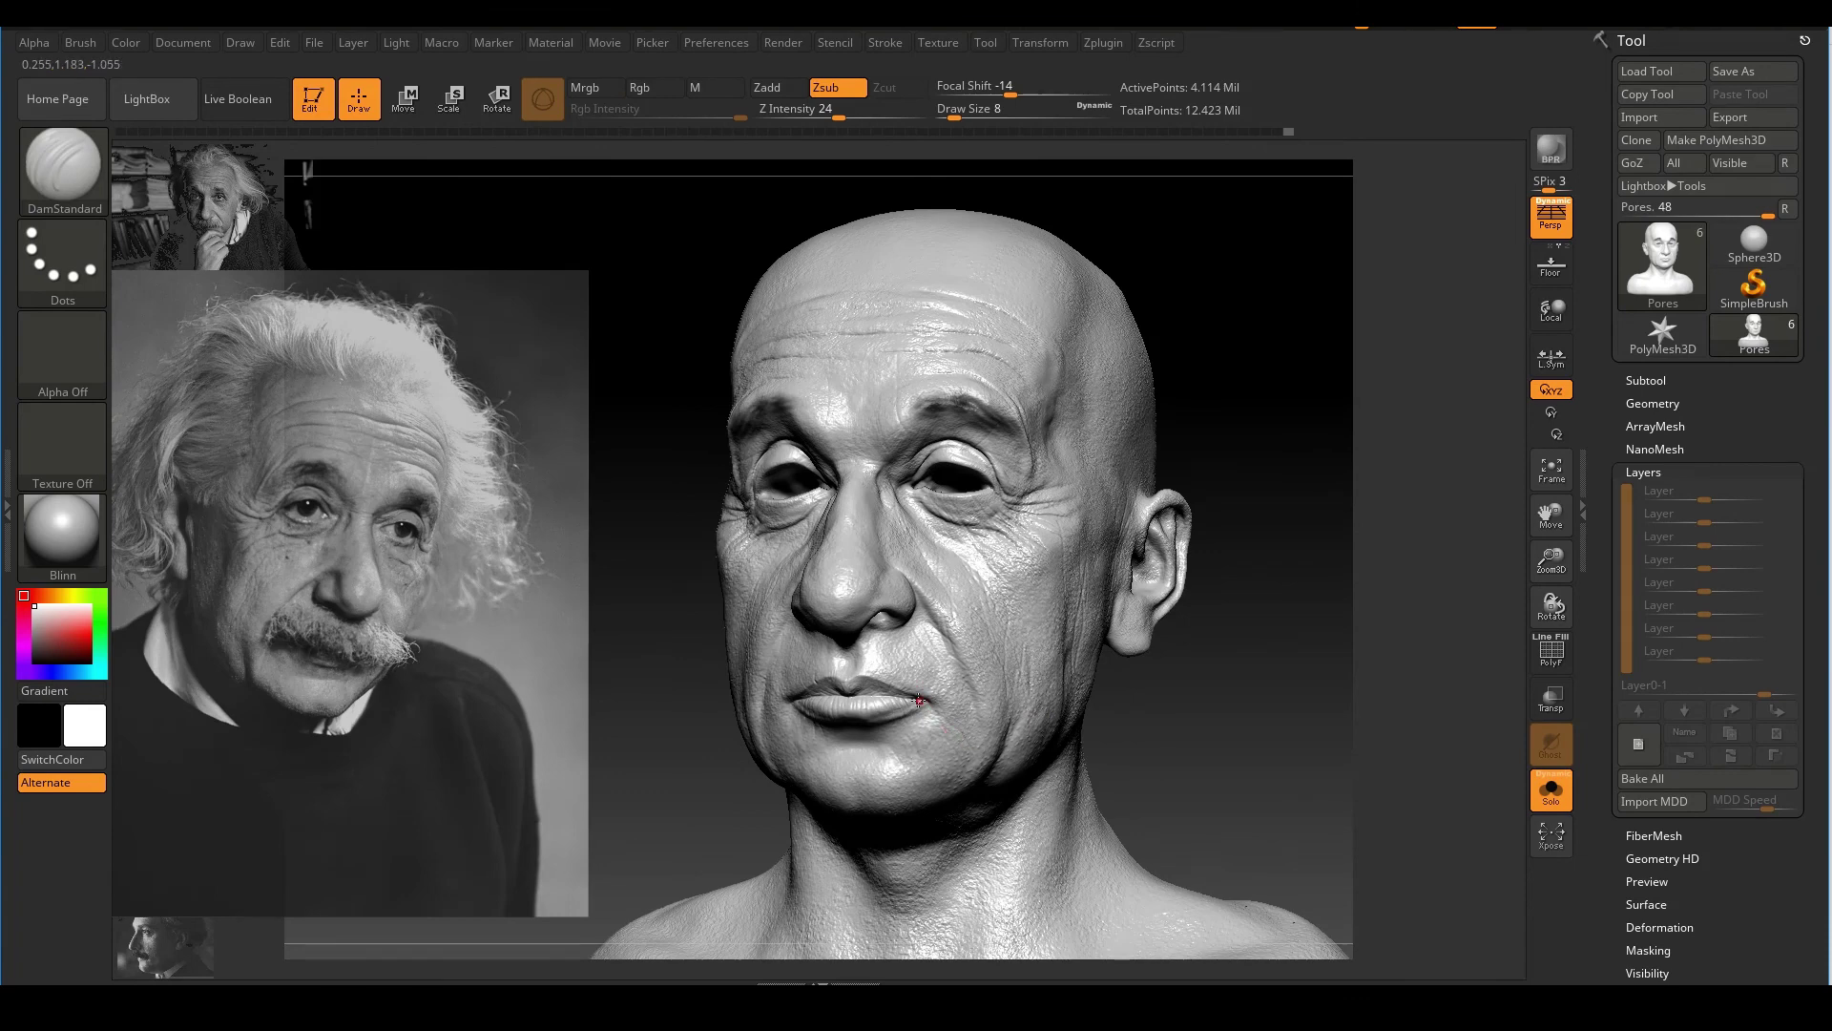
Examine the cheek and jaw wrinkles on the bald head from opposite three-quarter views
{"action": "left_click_drag", "start_coordinate": [1215, 735], "coordinate": [959, 688]}
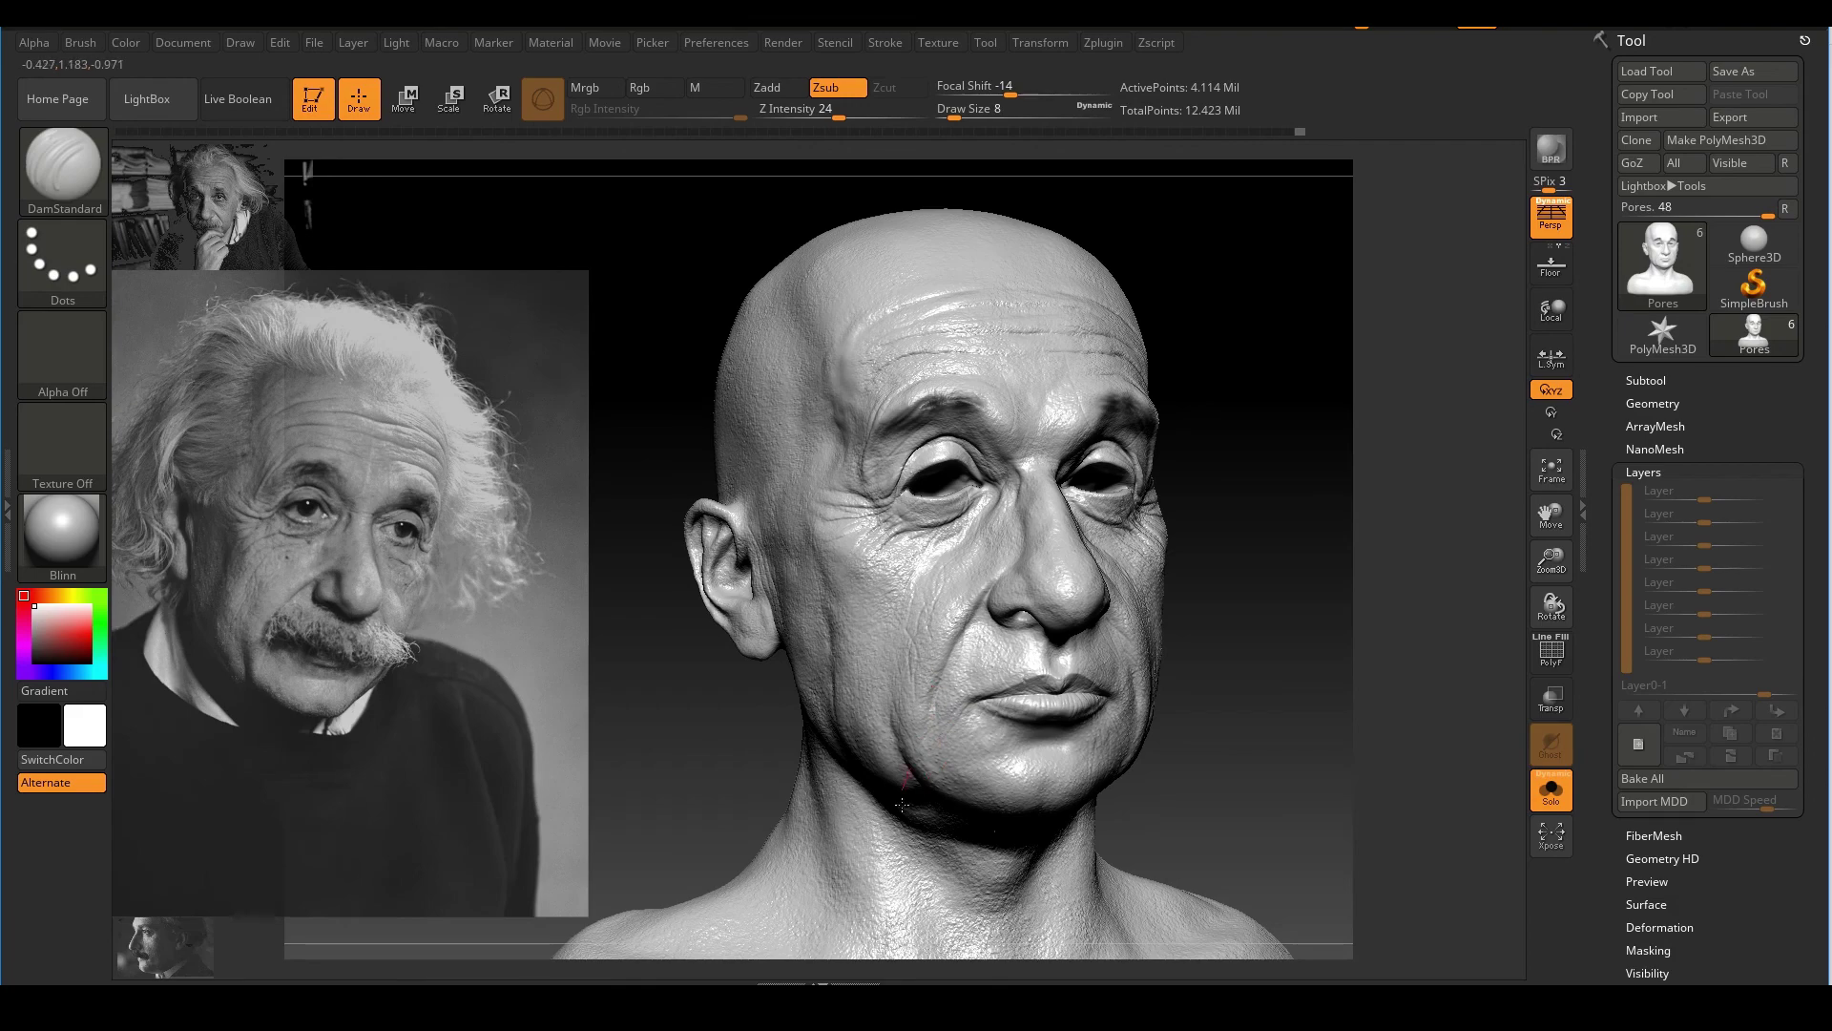
{"action": "left_click_drag", "start_coordinate": [958, 745], "coordinate": [972, 703]}
{"action": "left_click_drag", "start_coordinate": [1215, 720], "coordinate": [925, 703]}
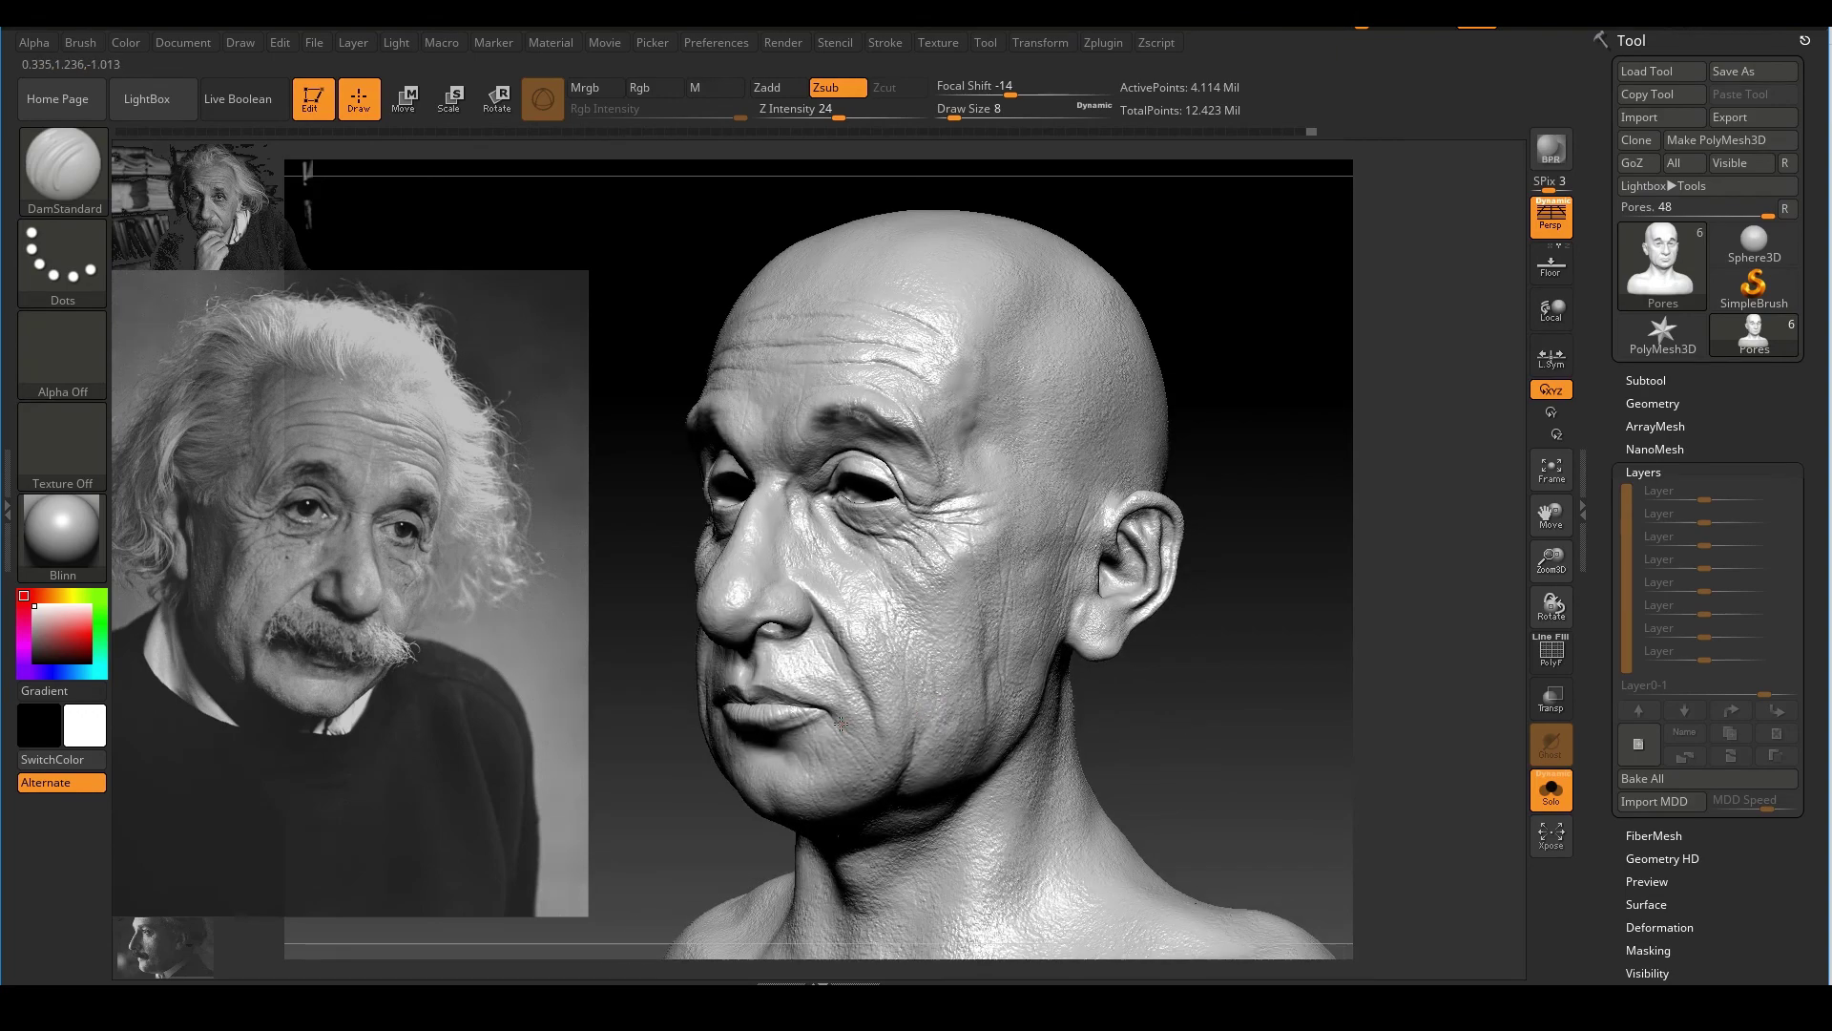
Turn off solo display to show the whole bust, and inspect its facial skin detail close up from both sides and the front
{"action": "mouse_move", "coordinate": [1148, 720]}
{"action": "left_mouse_down"}
{"action": "mouse_move", "coordinate": [1276, 667]}
{"action": "mouse_move", "coordinate": [1287, 642]}
{"action": "mouse_move", "coordinate": [1271, 689]}
{"action": "mouse_move", "coordinate": [1470, 656]}
{"action": "left_mouse_up"}
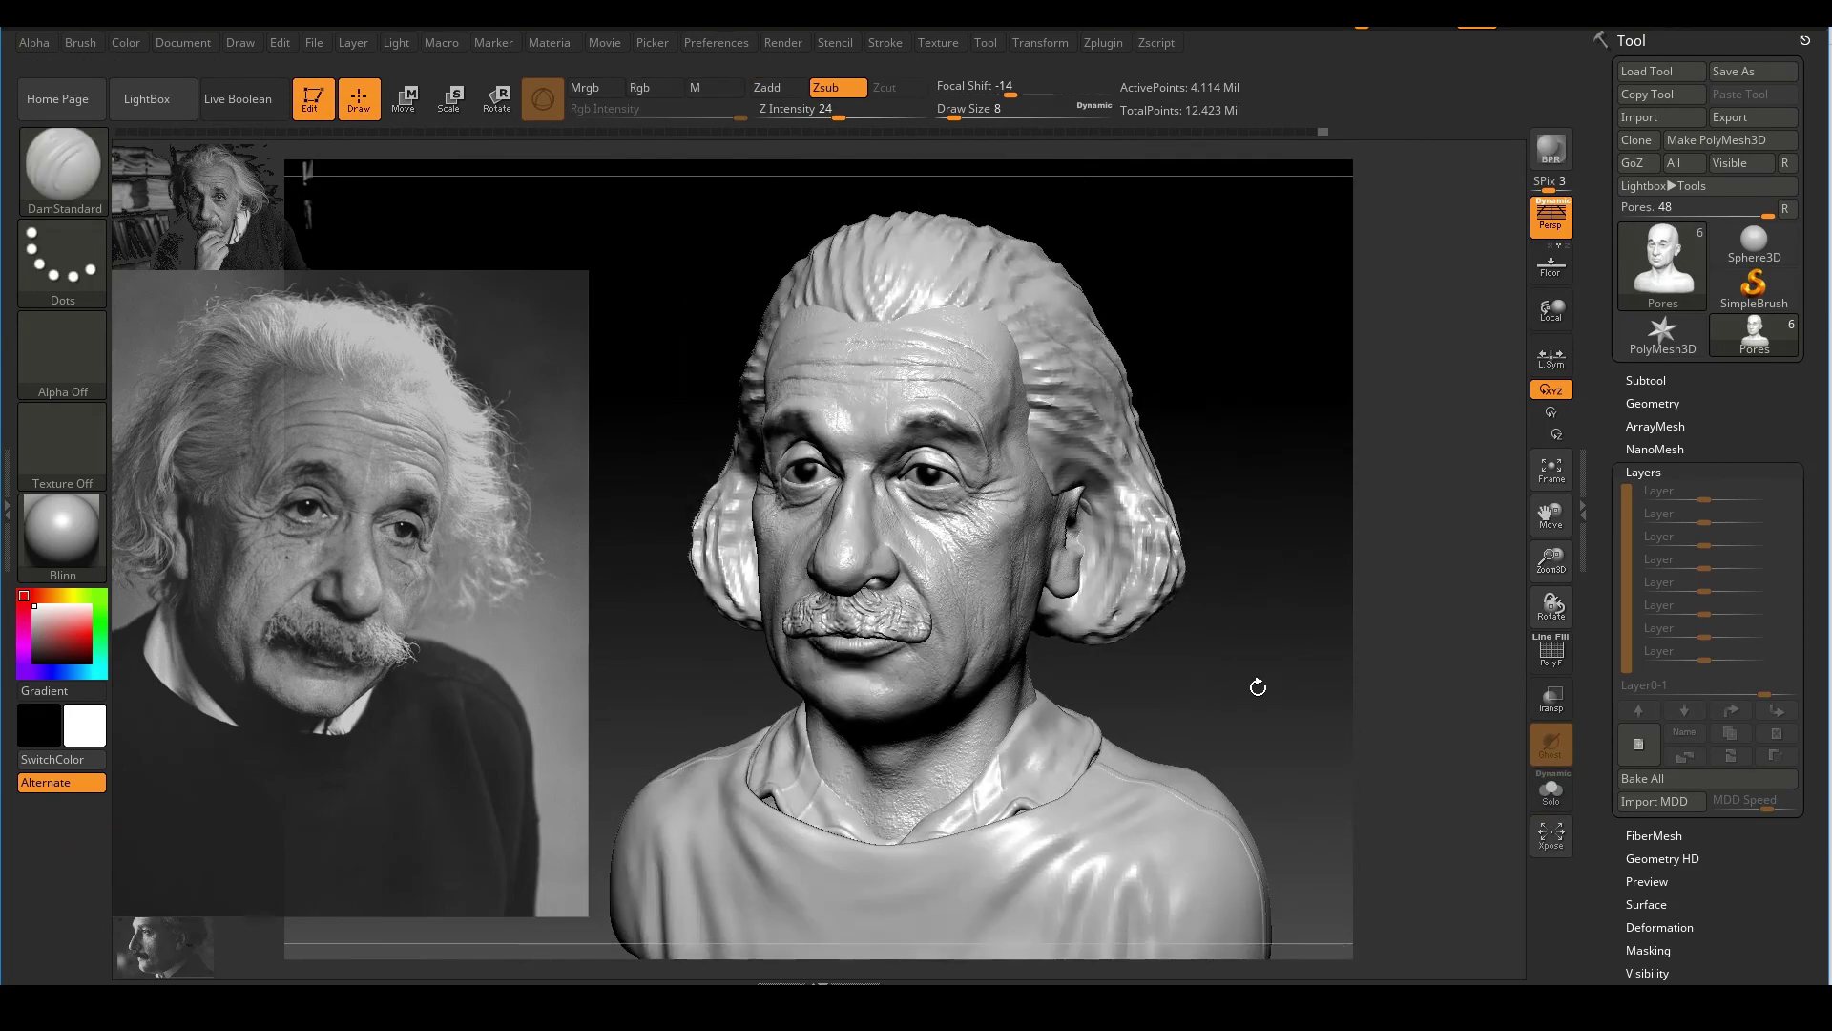
{"action": "mouse_move", "coordinate": [1258, 687]}
{"action": "right_mouse_down", "text": "ctrl"}
{"action": "mouse_move", "coordinate": [1296, 696]}
{"action": "mouse_move", "coordinate": [1277, 779]}
{"action": "right_mouse_up", "text": "ctrl"}
{"action": "right_click_drag", "start_coordinate": [1278, 778], "coordinate": [1325, 711], "text": "alt"}
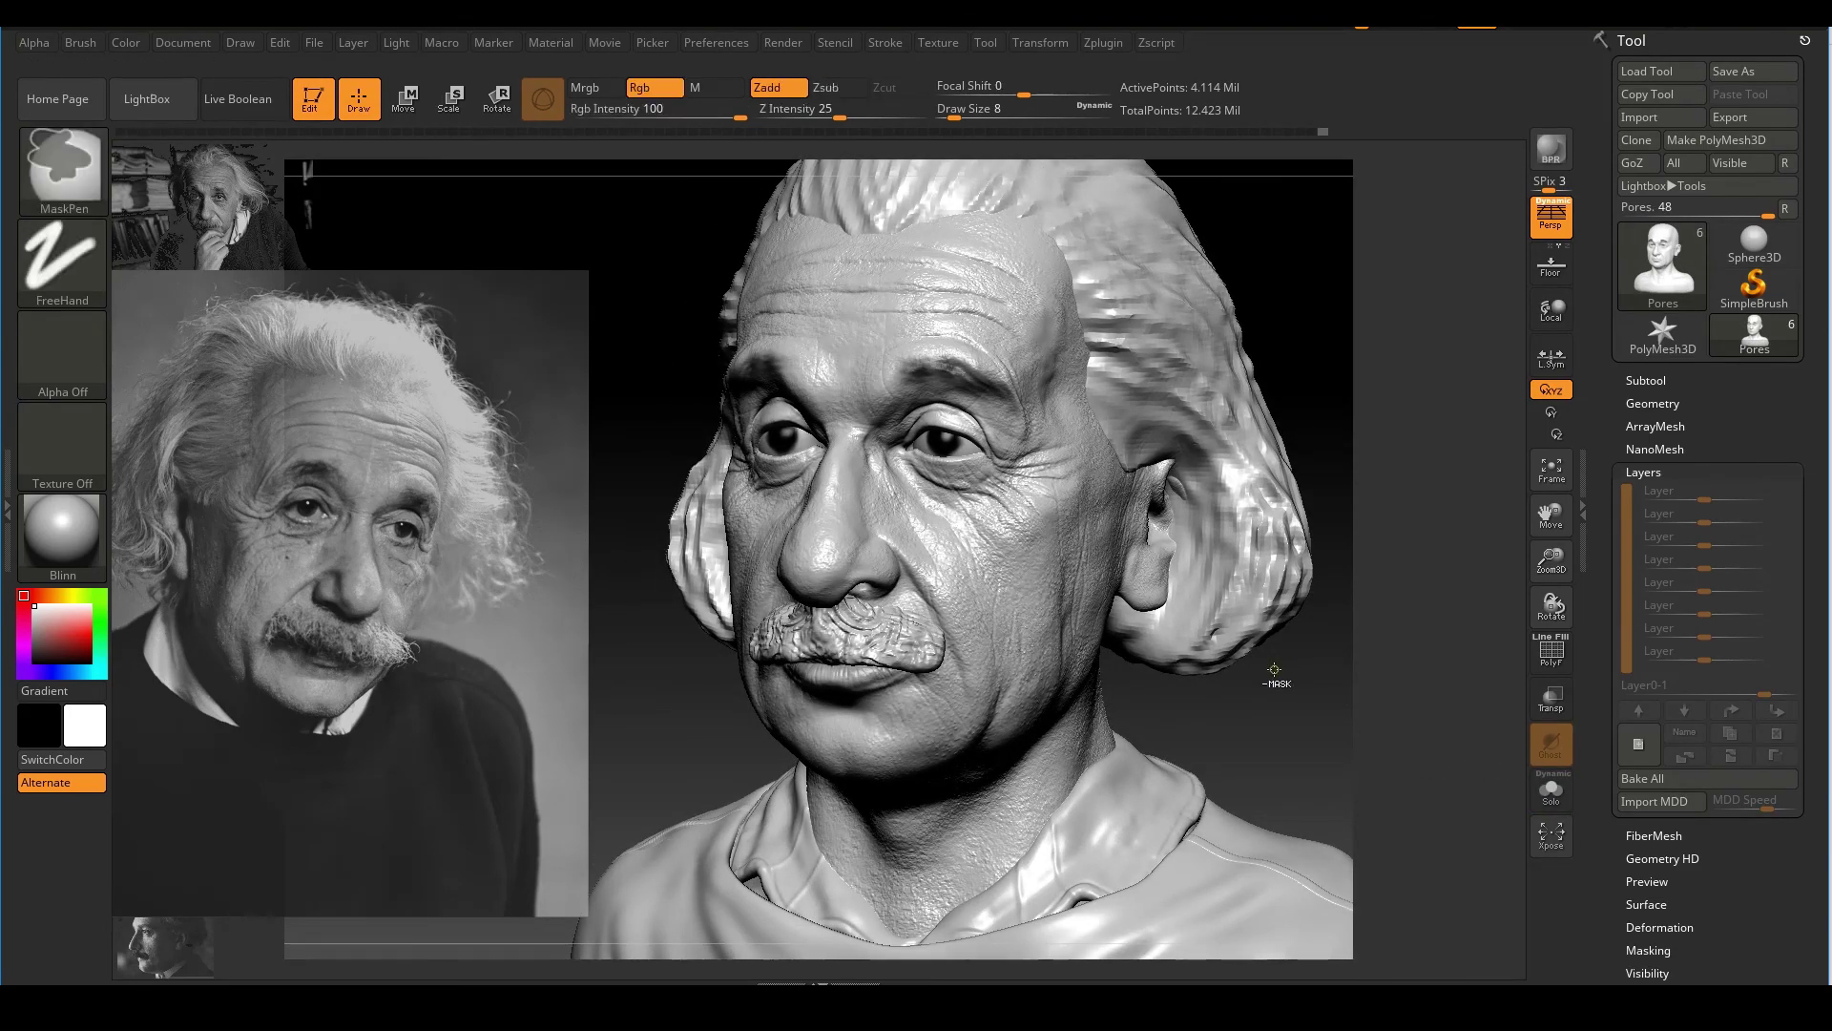
{"action": "mouse_move", "coordinate": [1272, 671]}
{"action": "right_mouse_down", "text": "ctrl"}
{"action": "mouse_move", "coordinate": [1337, 713]}
{"action": "mouse_move", "coordinate": [1244, 777]}
{"action": "mouse_move", "coordinate": [1273, 794]}
{"action": "mouse_move", "coordinate": [1257, 795]}
{"action": "right_mouse_up", "text": "ctrl"}
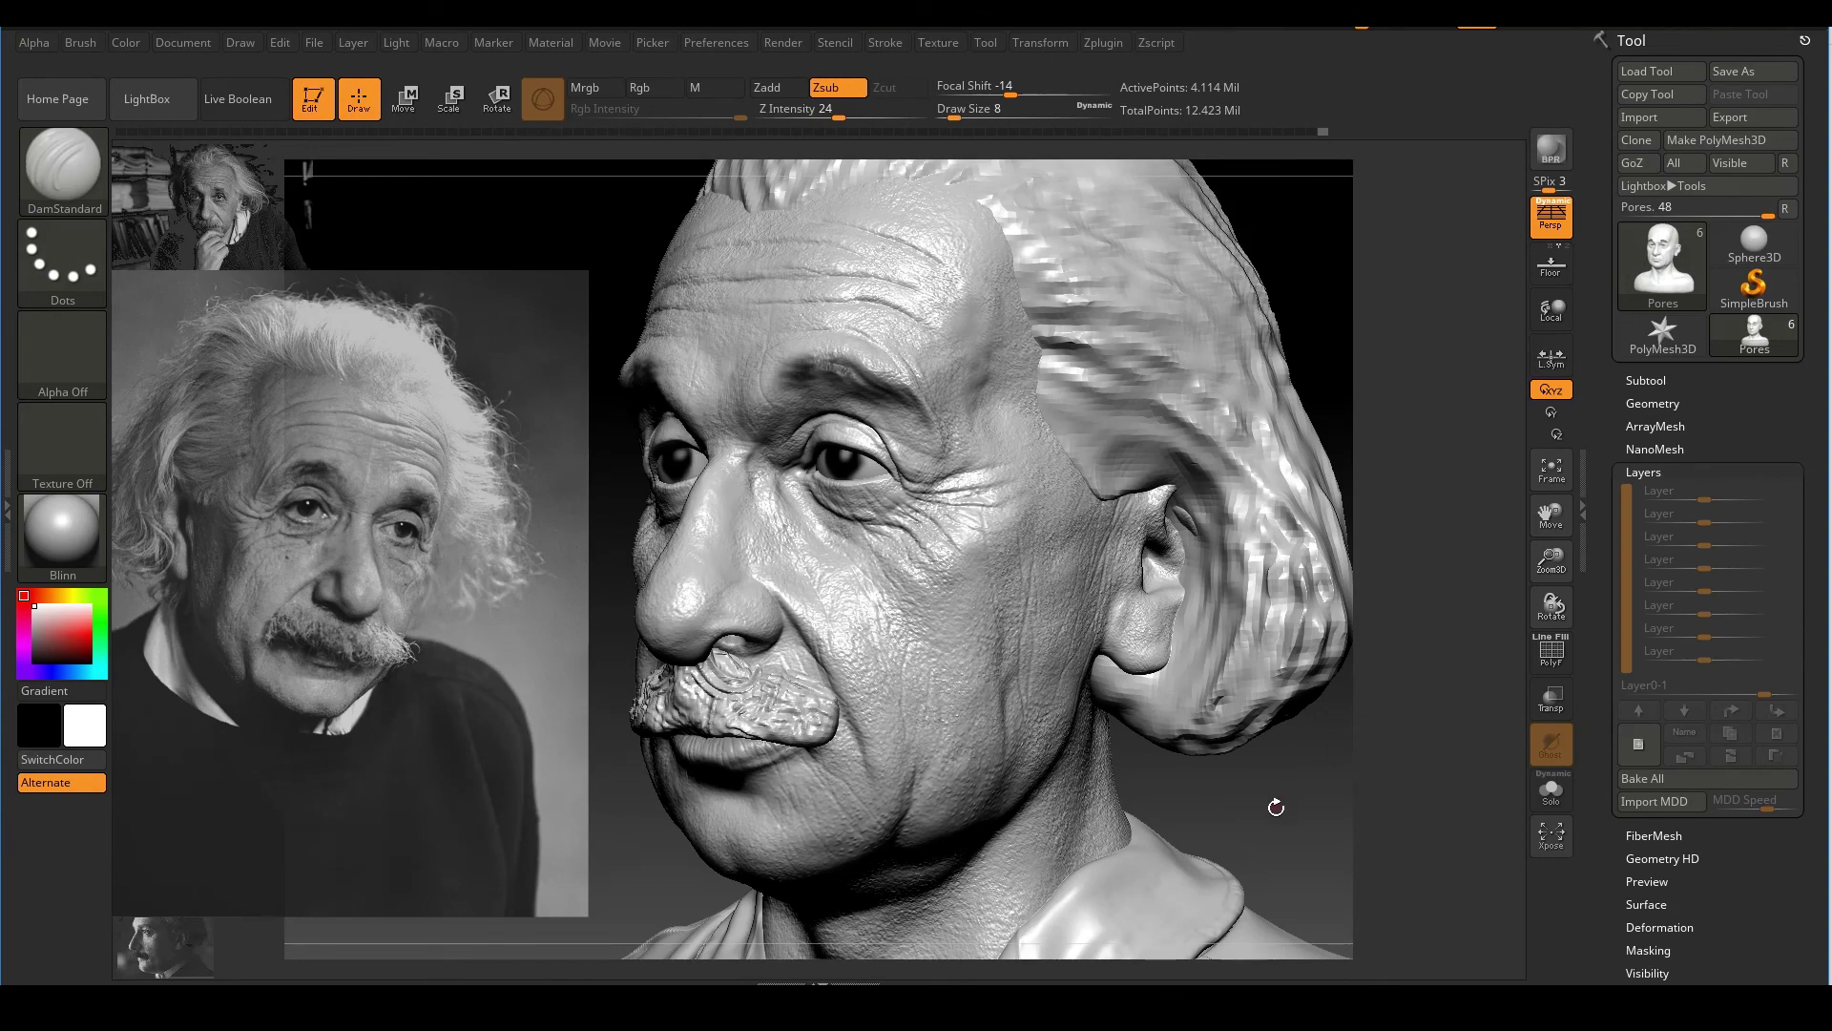
{"action": "right_click_drag", "start_coordinate": [1272, 812], "coordinate": [1289, 814]}
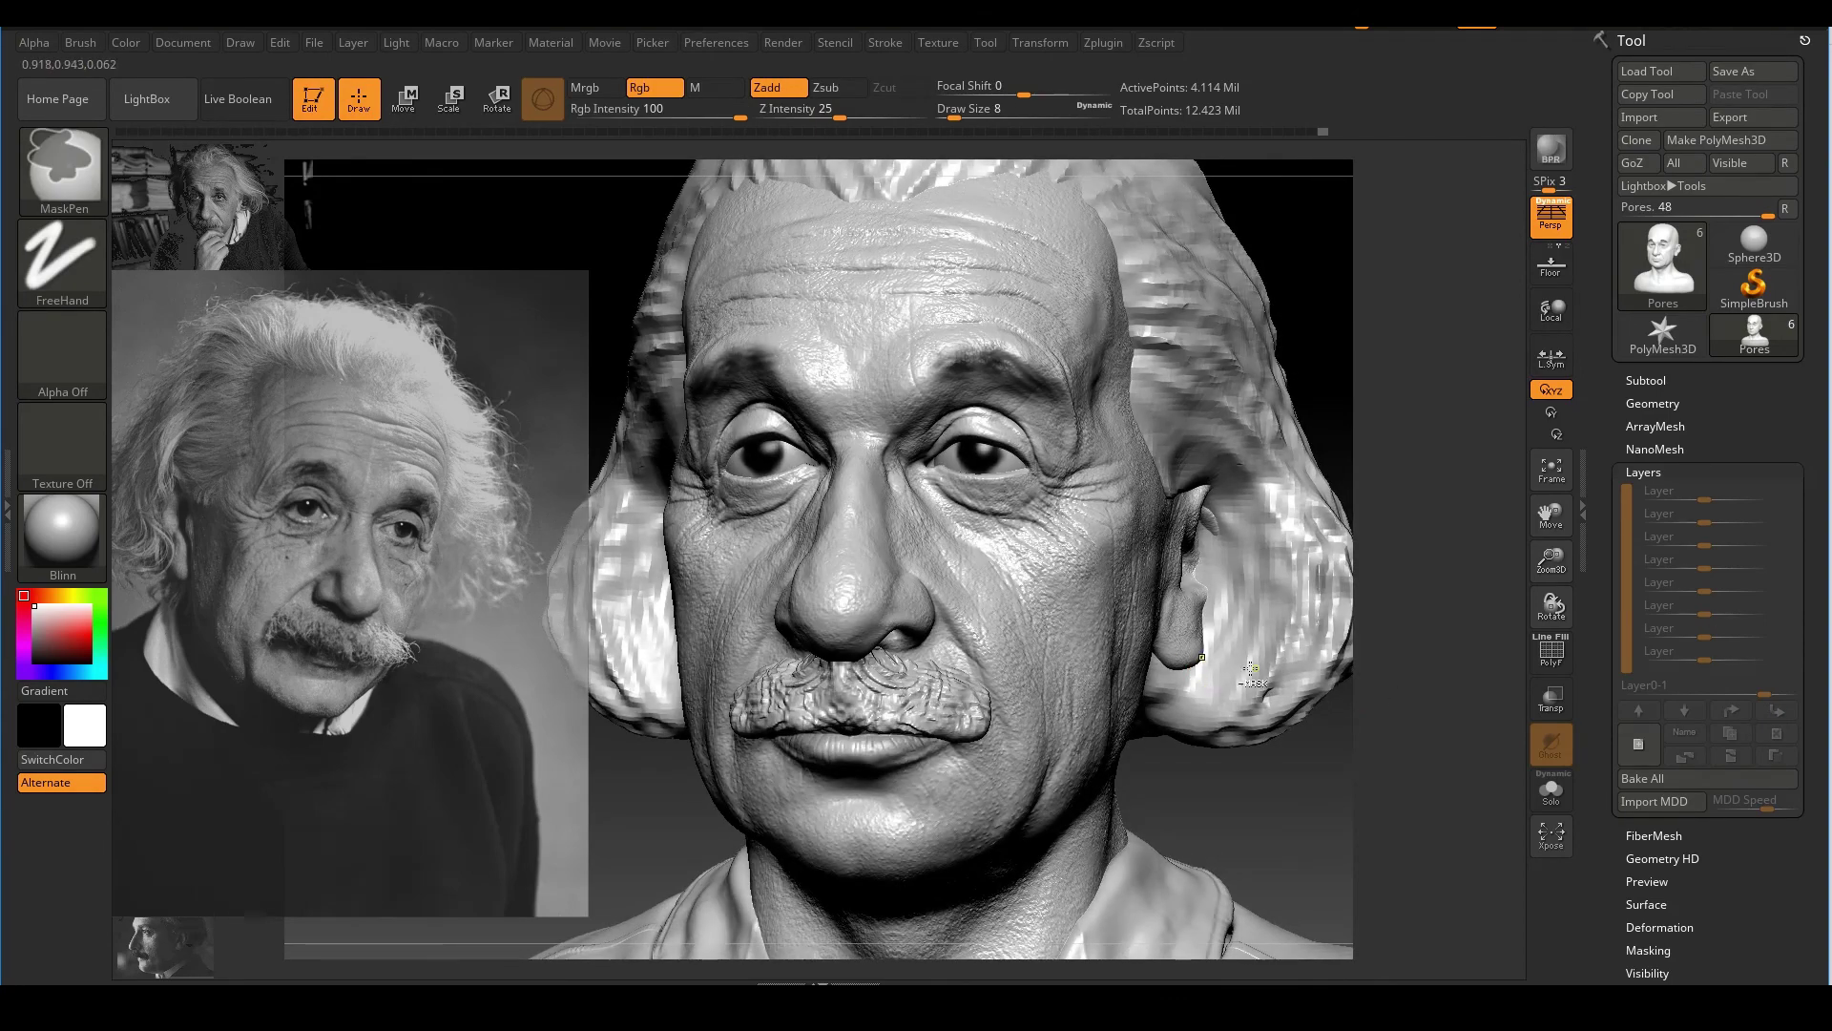
{"action": "right_click_drag", "start_coordinate": [1220, 666], "coordinate": [1204, 612], "text": "ctrl"}
{"action": "right_click_drag", "start_coordinate": [1256, 714], "coordinate": [1332, 721]}
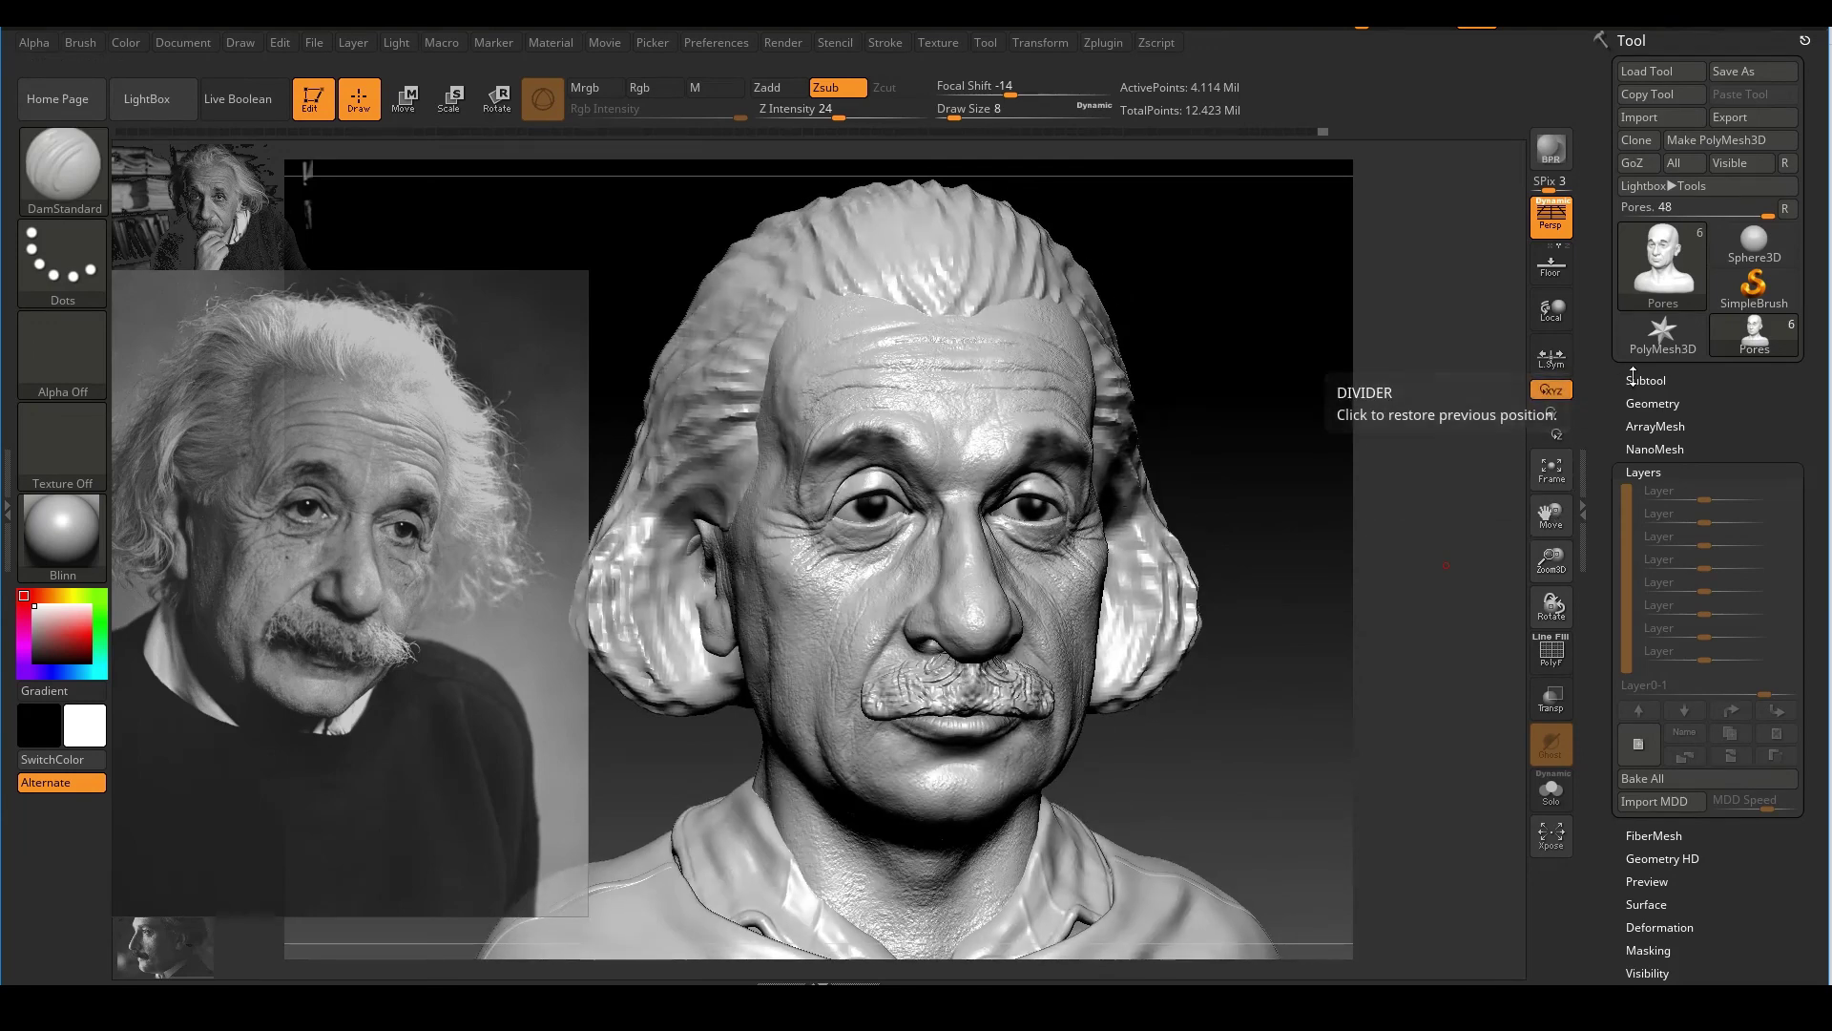
Compare the bust with and without hair by repeatedly toggling the Hair subtool's visibility
{"action": "left_click", "coordinate": [1645, 380]}
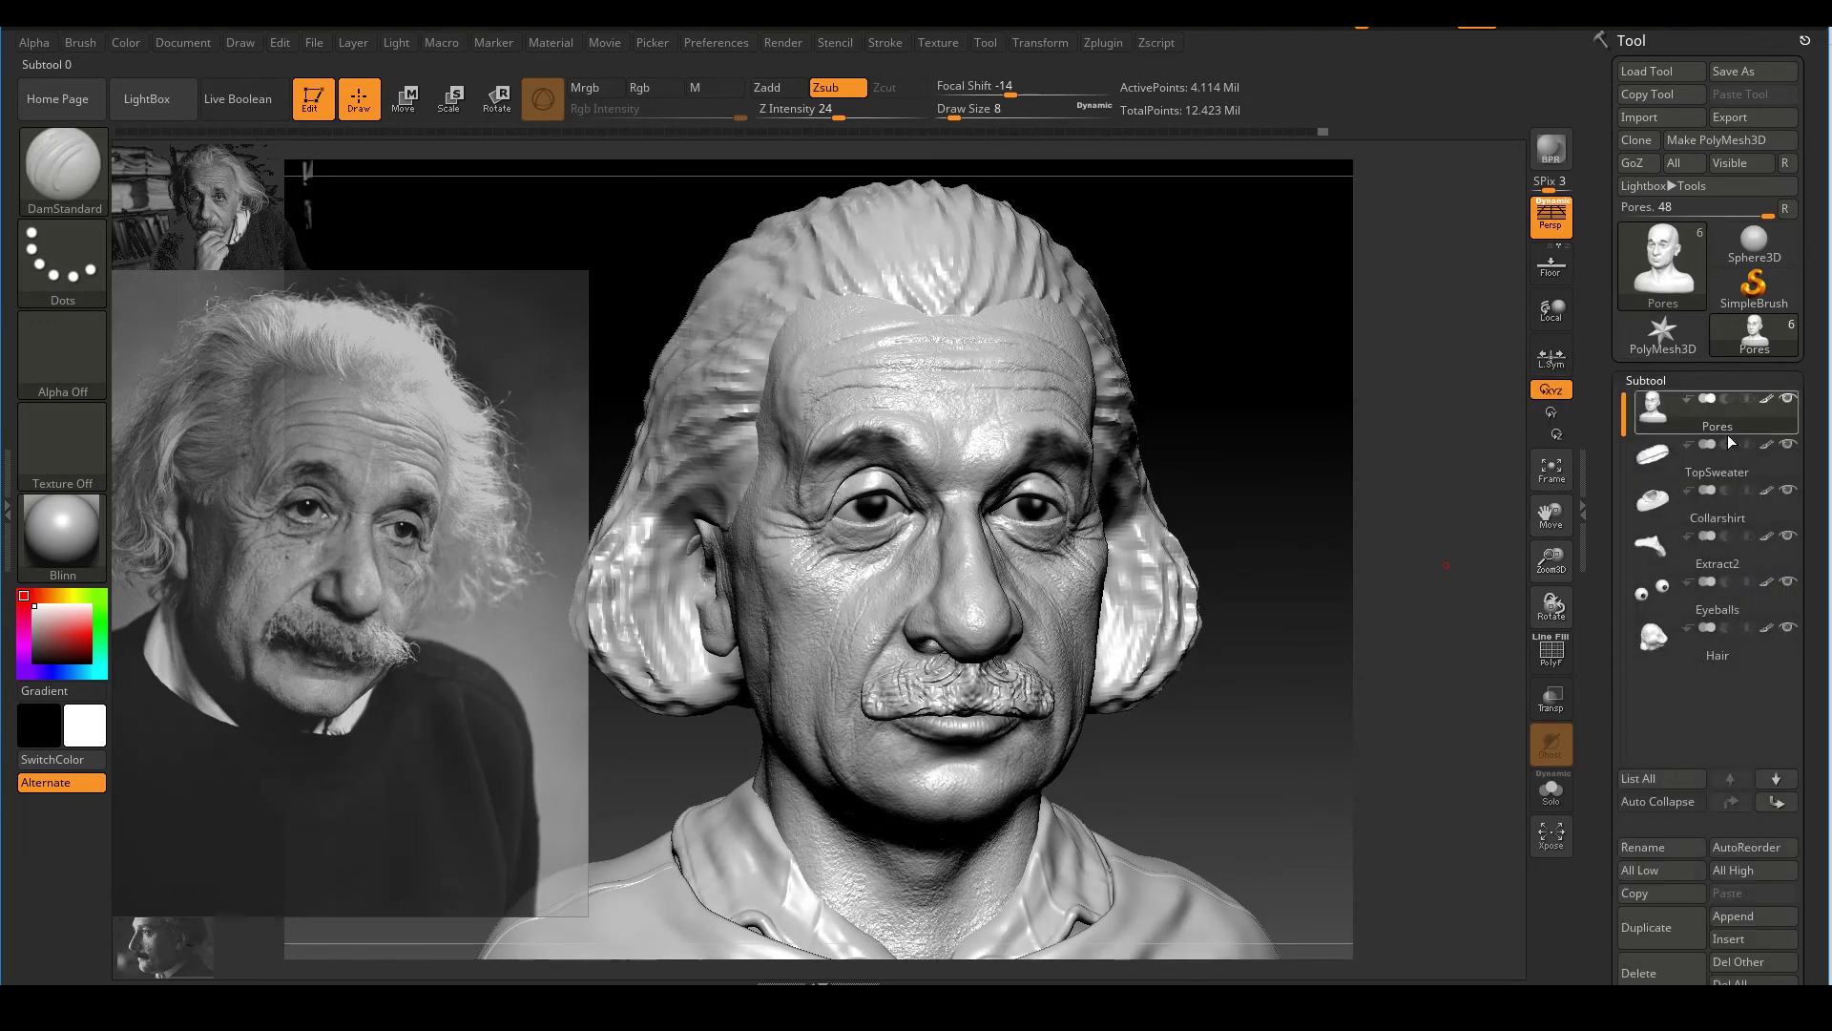
{"action": "left_click", "coordinate": [1788, 631]}
{"action": "left_click", "coordinate": [1789, 631]}
{"action": "left_click", "coordinate": [1789, 631]}
{"action": "left_click", "coordinate": [1789, 631]}
{"action": "left_click", "coordinate": [1789, 631]}
{"action": "left_click", "coordinate": [1789, 630]}
{"action": "left_click", "coordinate": [1789, 631]}
{"action": "left_click", "coordinate": [1789, 630]}
{"action": "mouse_move", "coordinate": [1323, 404]}
{"action": "left_mouse_down"}
{"action": "mouse_move", "coordinate": [1427, 413]}
{"action": "mouse_move", "coordinate": [1292, 410]}
{"action": "mouse_move", "coordinate": [1288, 452]}
{"action": "left_mouse_up"}
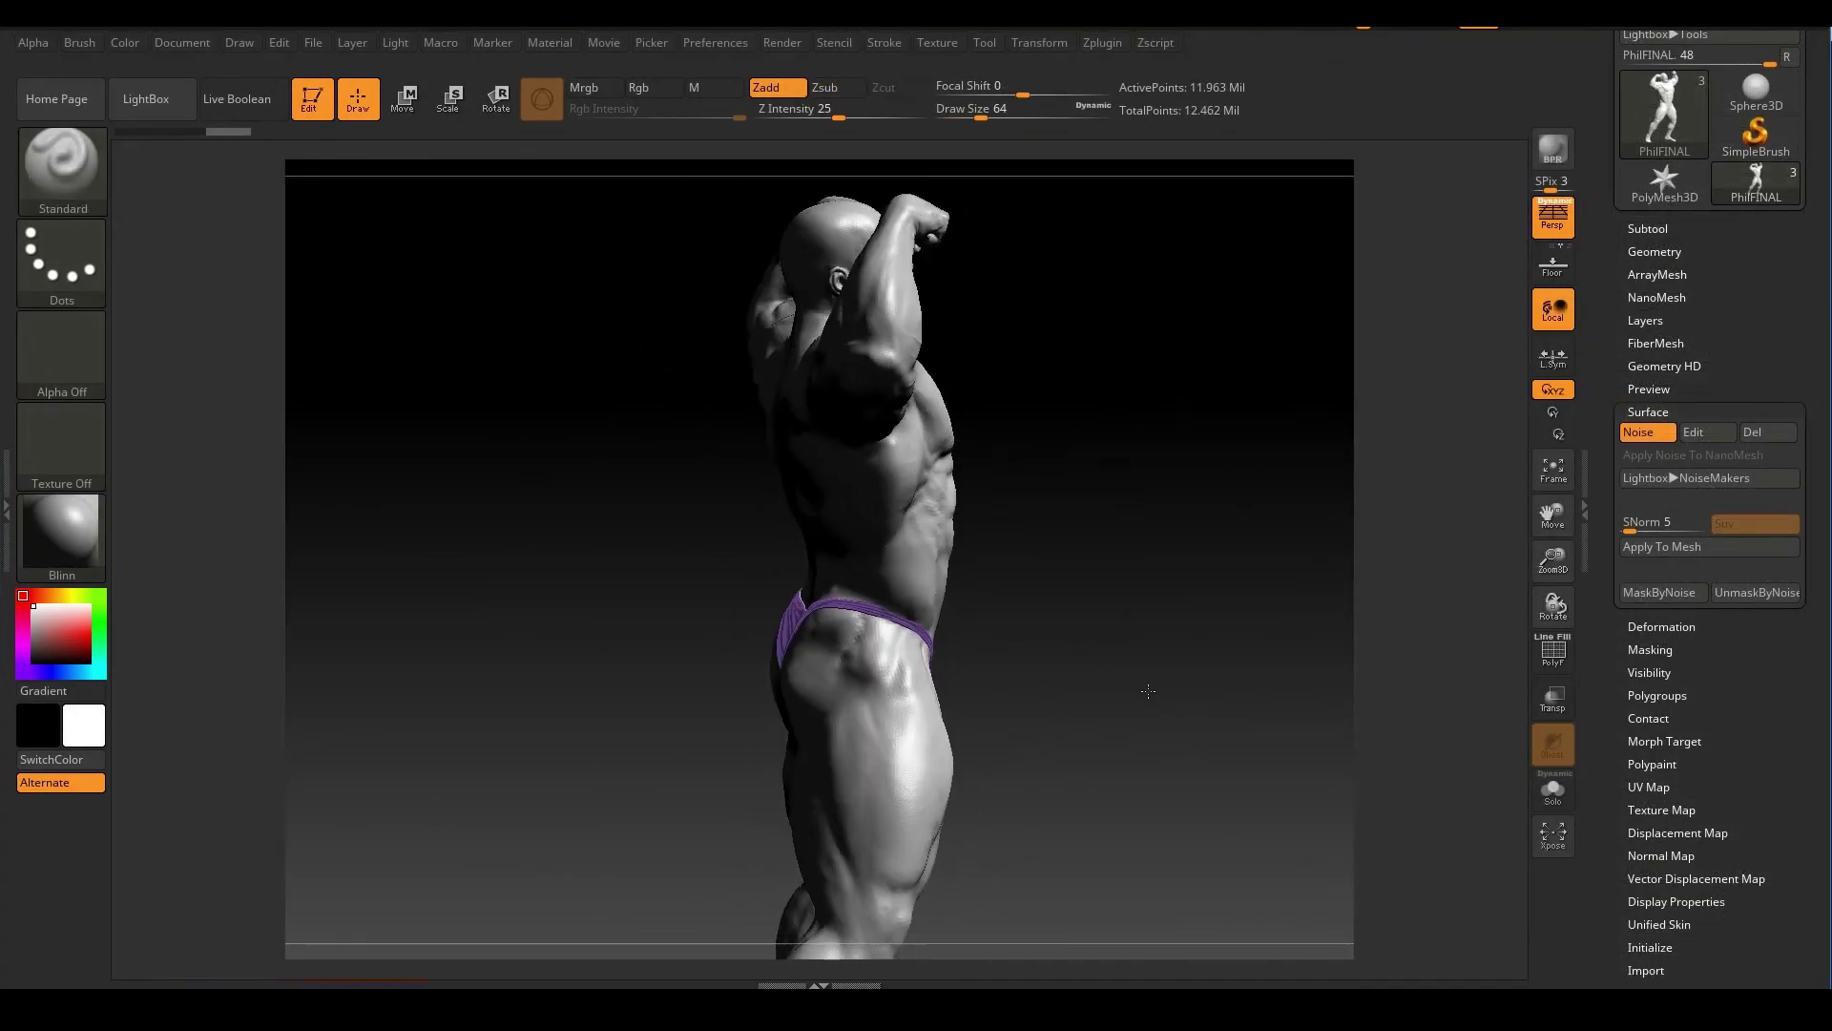
Examine the posing bodybuilder figure from the side, the front and at full length
{"action": "left_click_drag", "start_coordinate": [1181, 693], "coordinate": [1276, 691]}
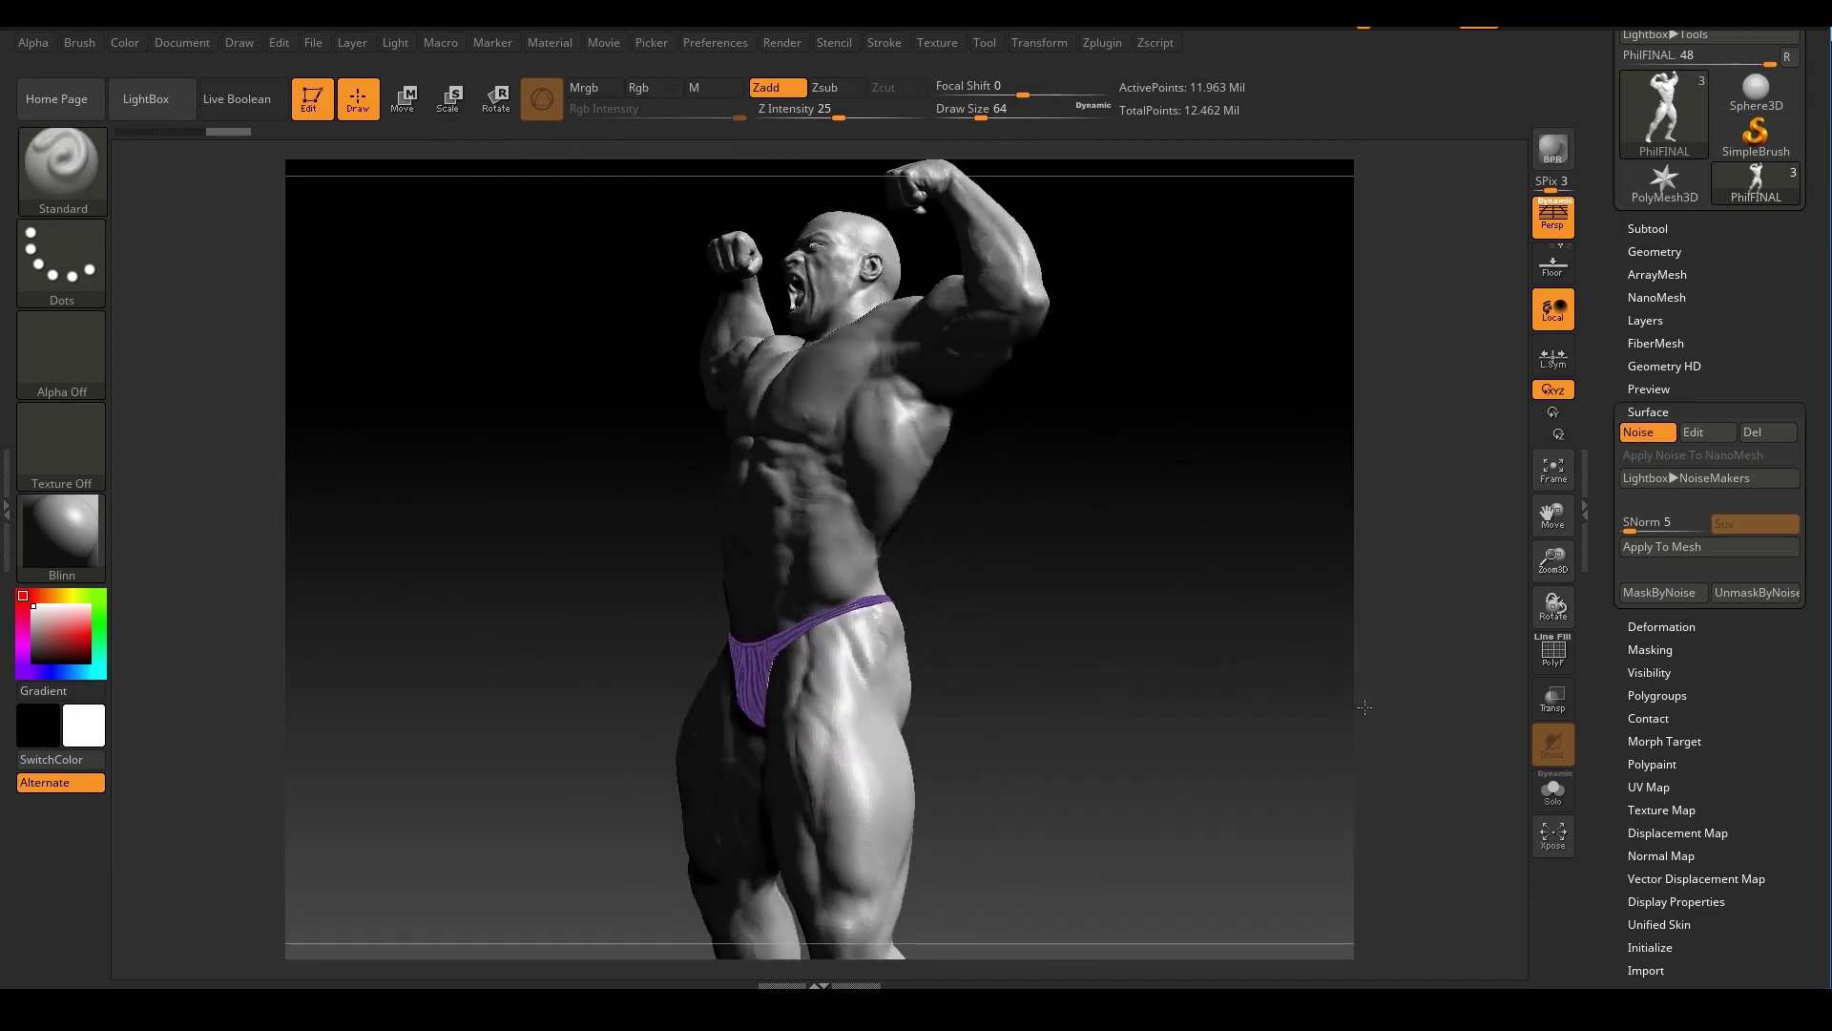
{"action": "left_click_drag", "start_coordinate": [1382, 709], "coordinate": [1430, 705]}
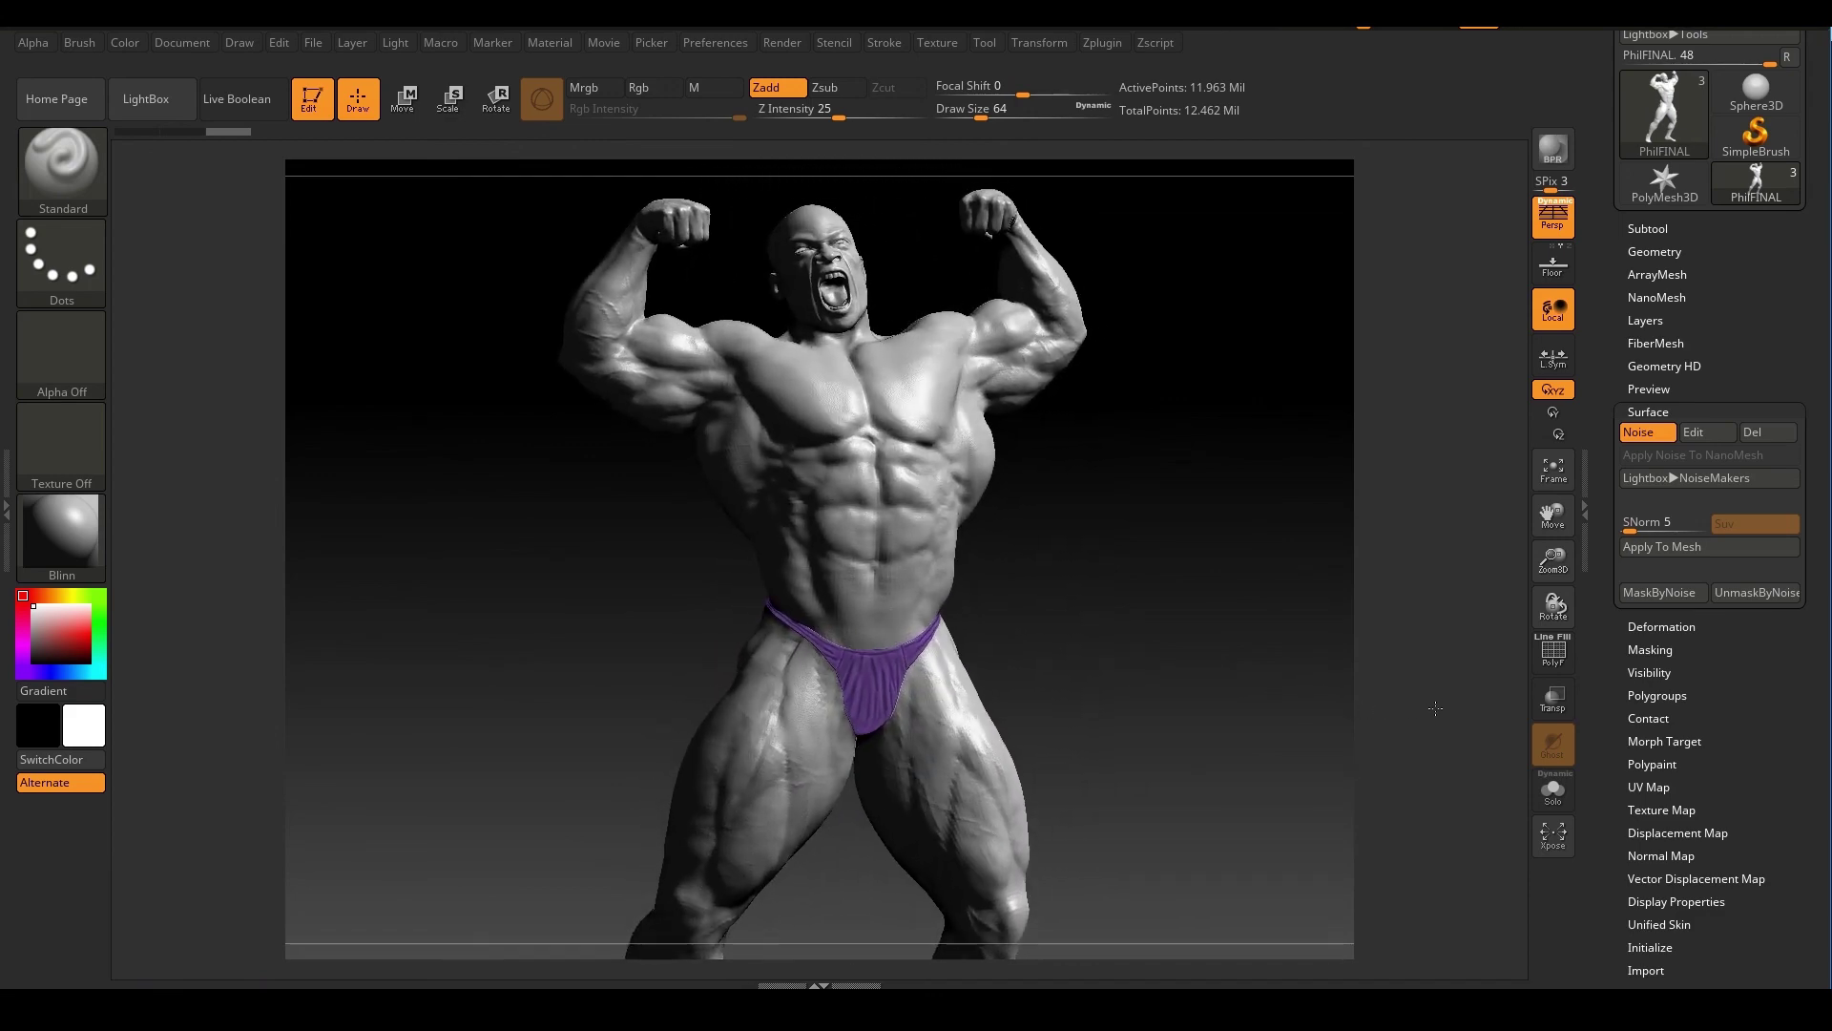
{"action": "left_click_drag", "start_coordinate": [1226, 628], "coordinate": [1241, 634]}
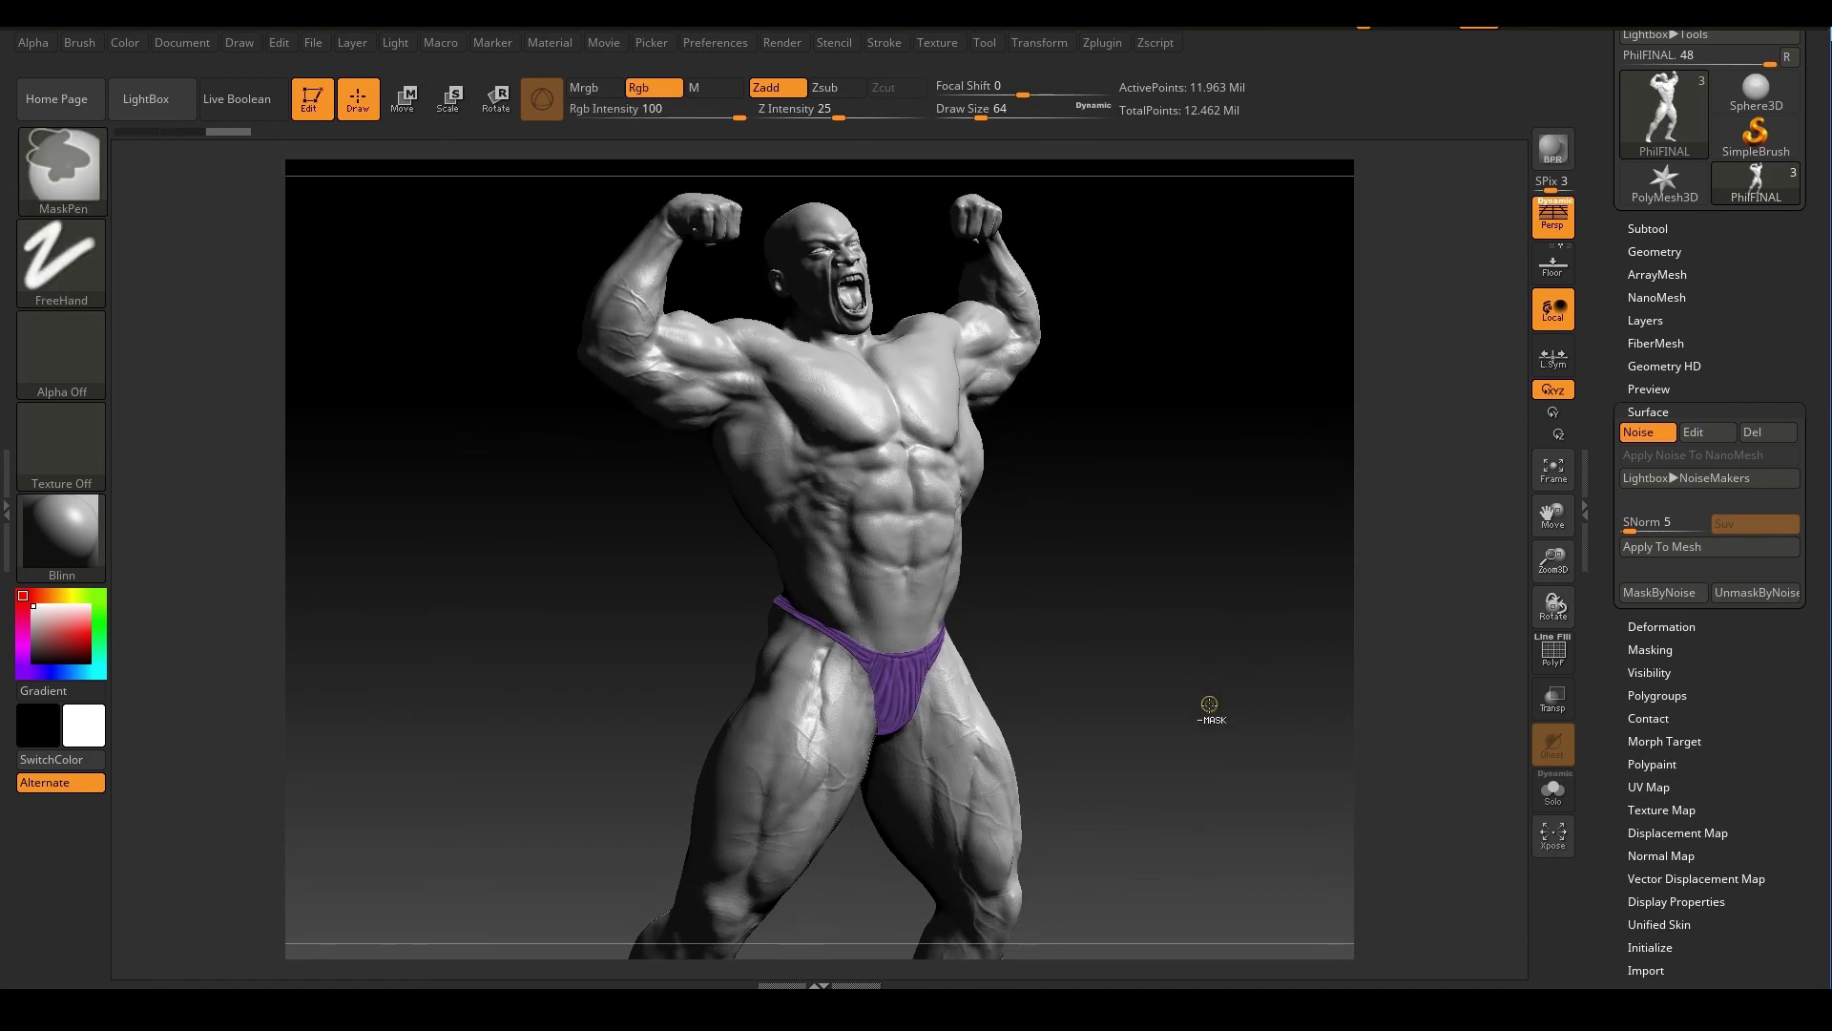
{"action": "right_click_drag", "start_coordinate": [1206, 712], "coordinate": [1200, 706], "text": "ctrl"}
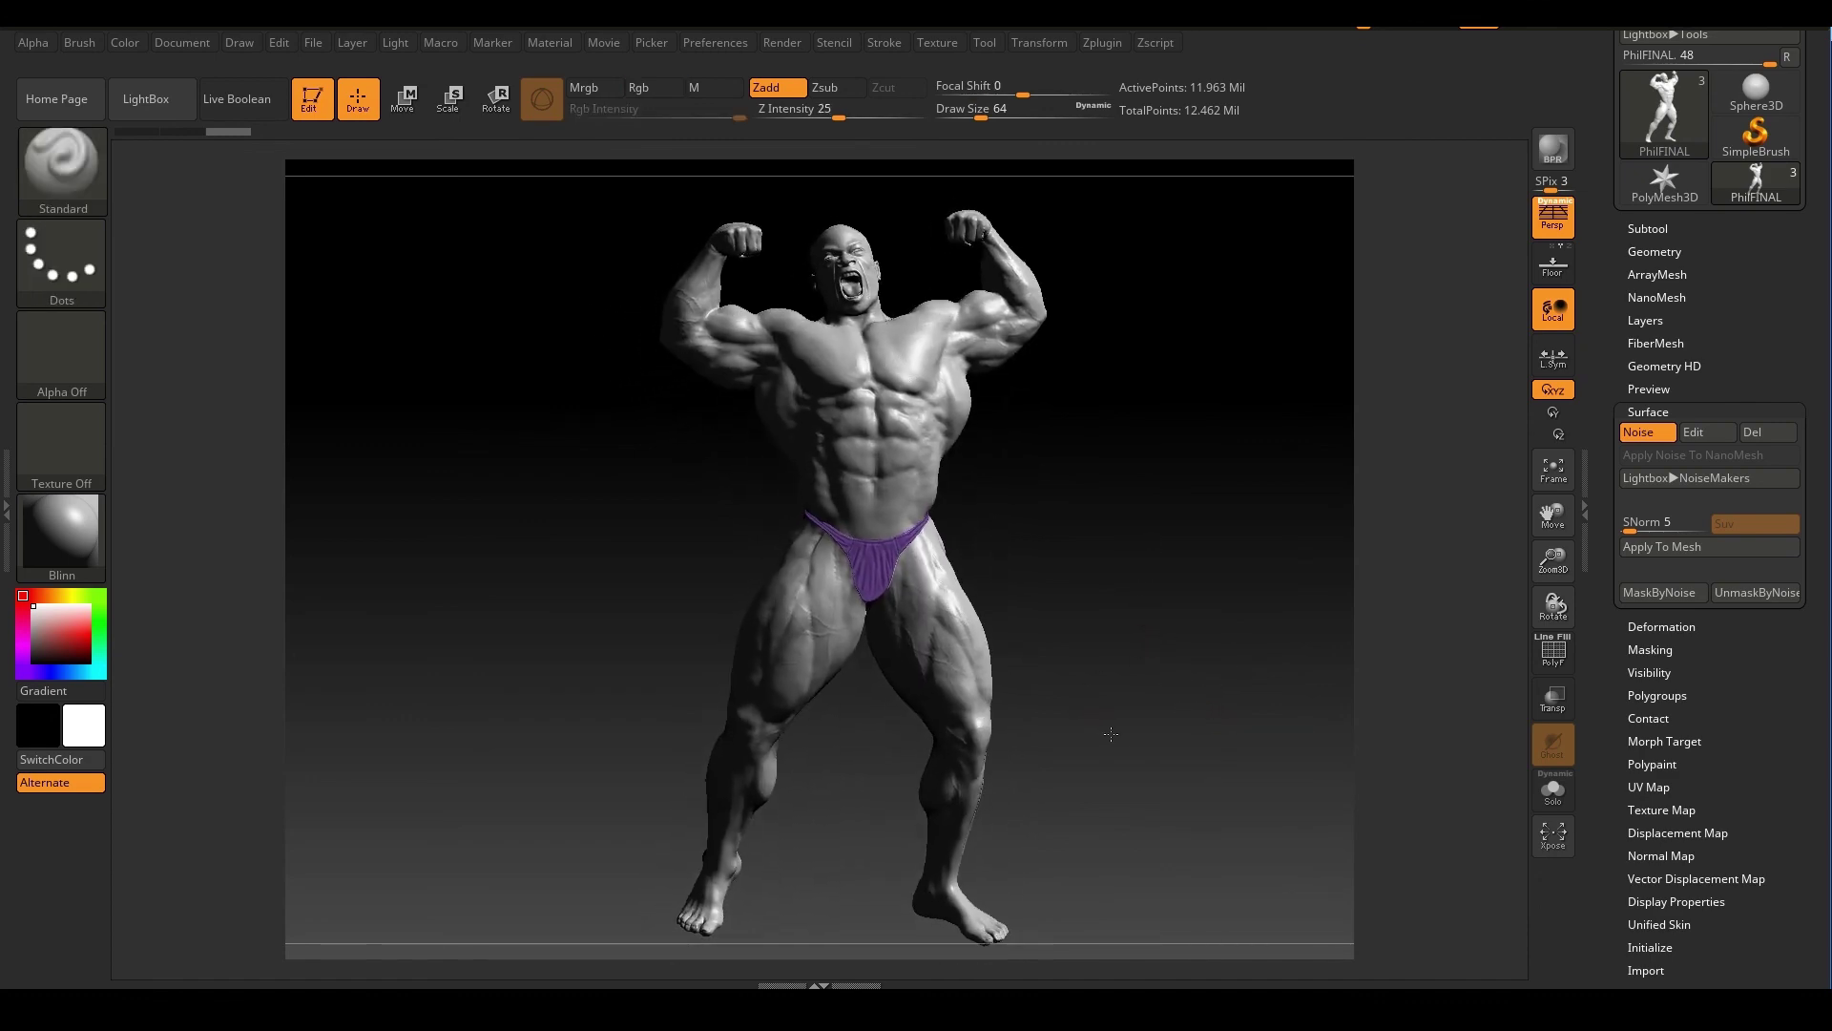
{"action": "left_click_drag", "start_coordinate": [1134, 736], "coordinate": [615, 684]}
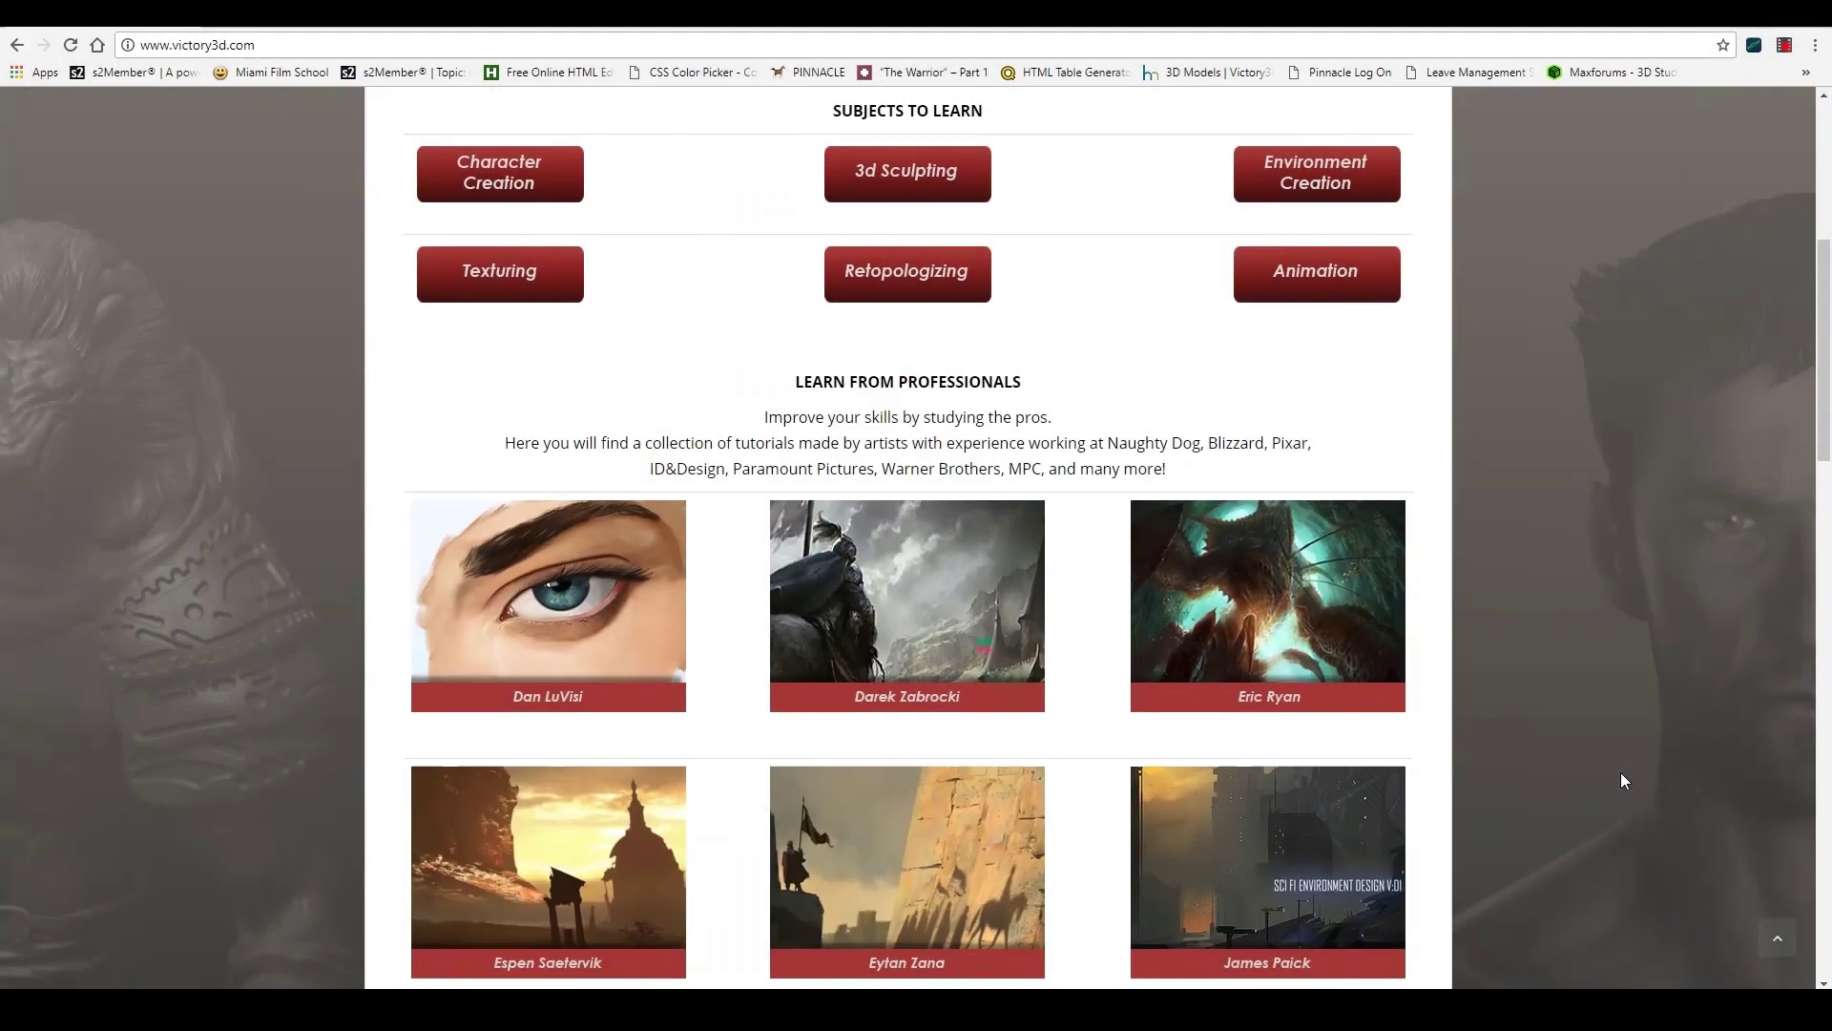
Switch to the Victory 3D website in the browser, return to the start of its home page and open Mentorship
{"action": "scroll", "coordinate": [1620, 771], "scroll_direction": "up", "scroll_amount": 4}
{"action": "scroll", "coordinate": [1620, 773], "scroll_direction": "up", "scroll_amount": 1}
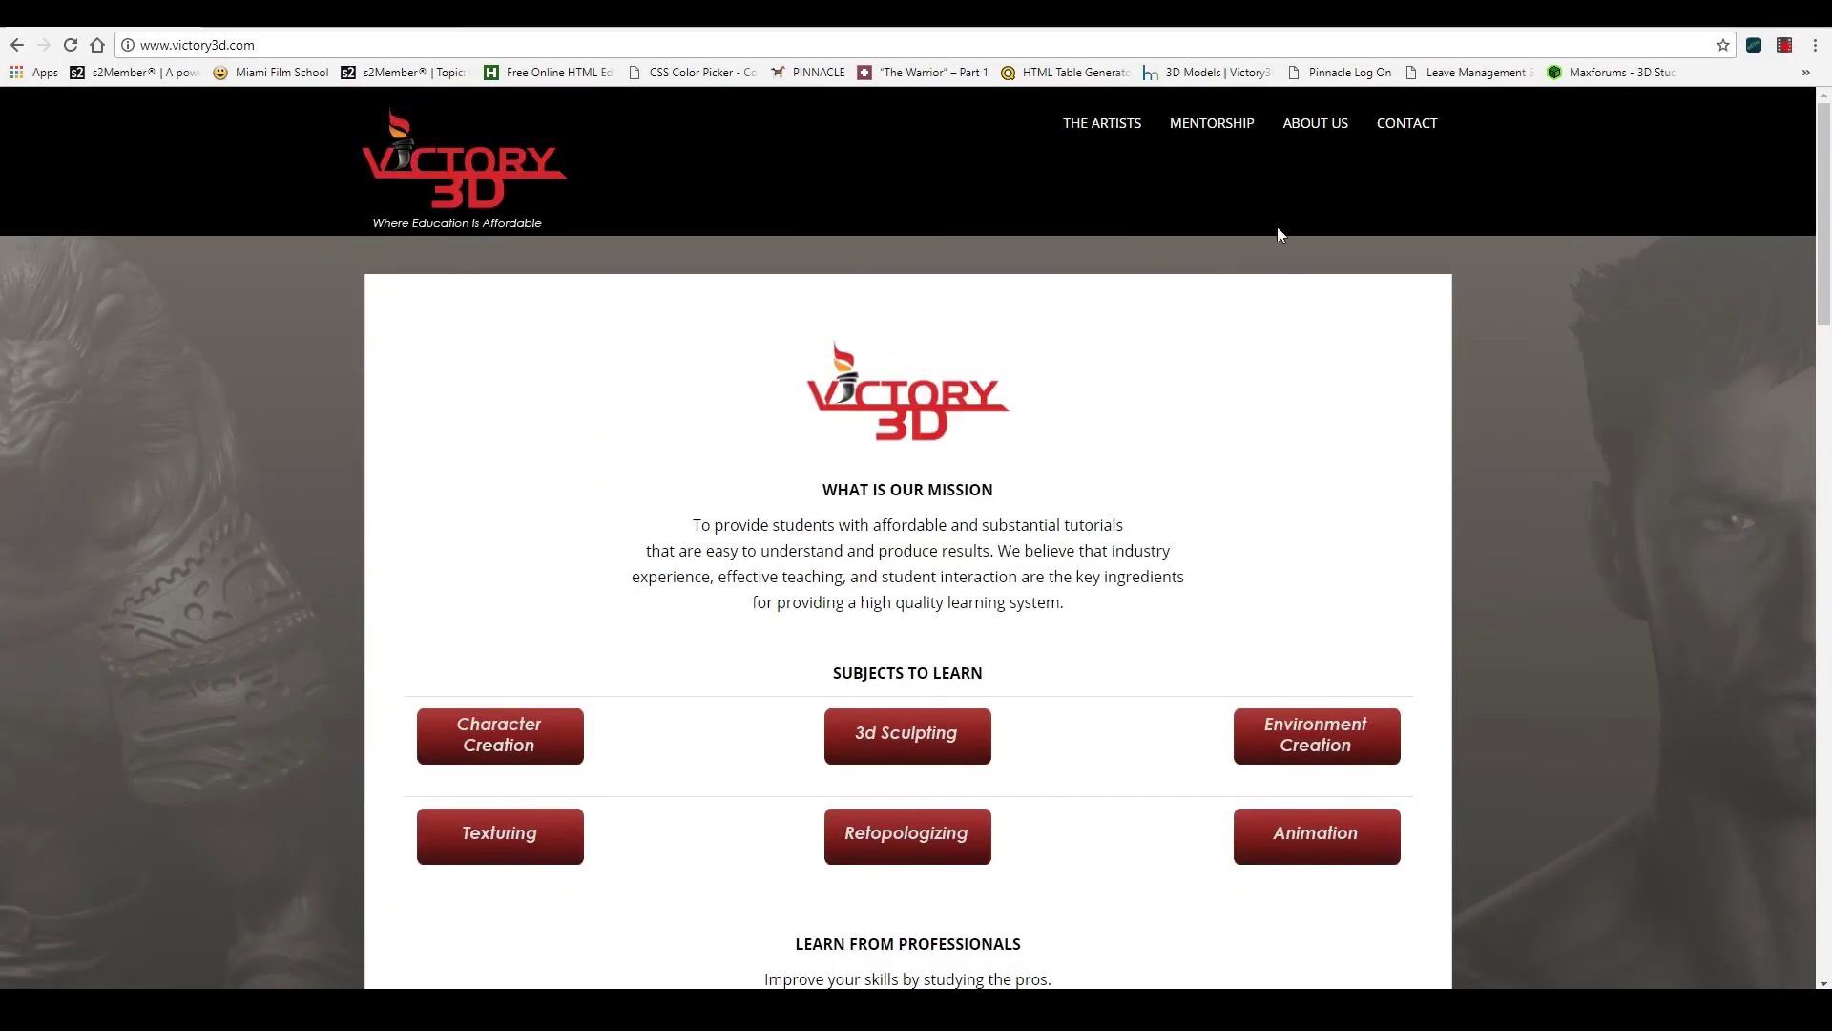
{"action": "left_click", "coordinate": [1213, 131]}
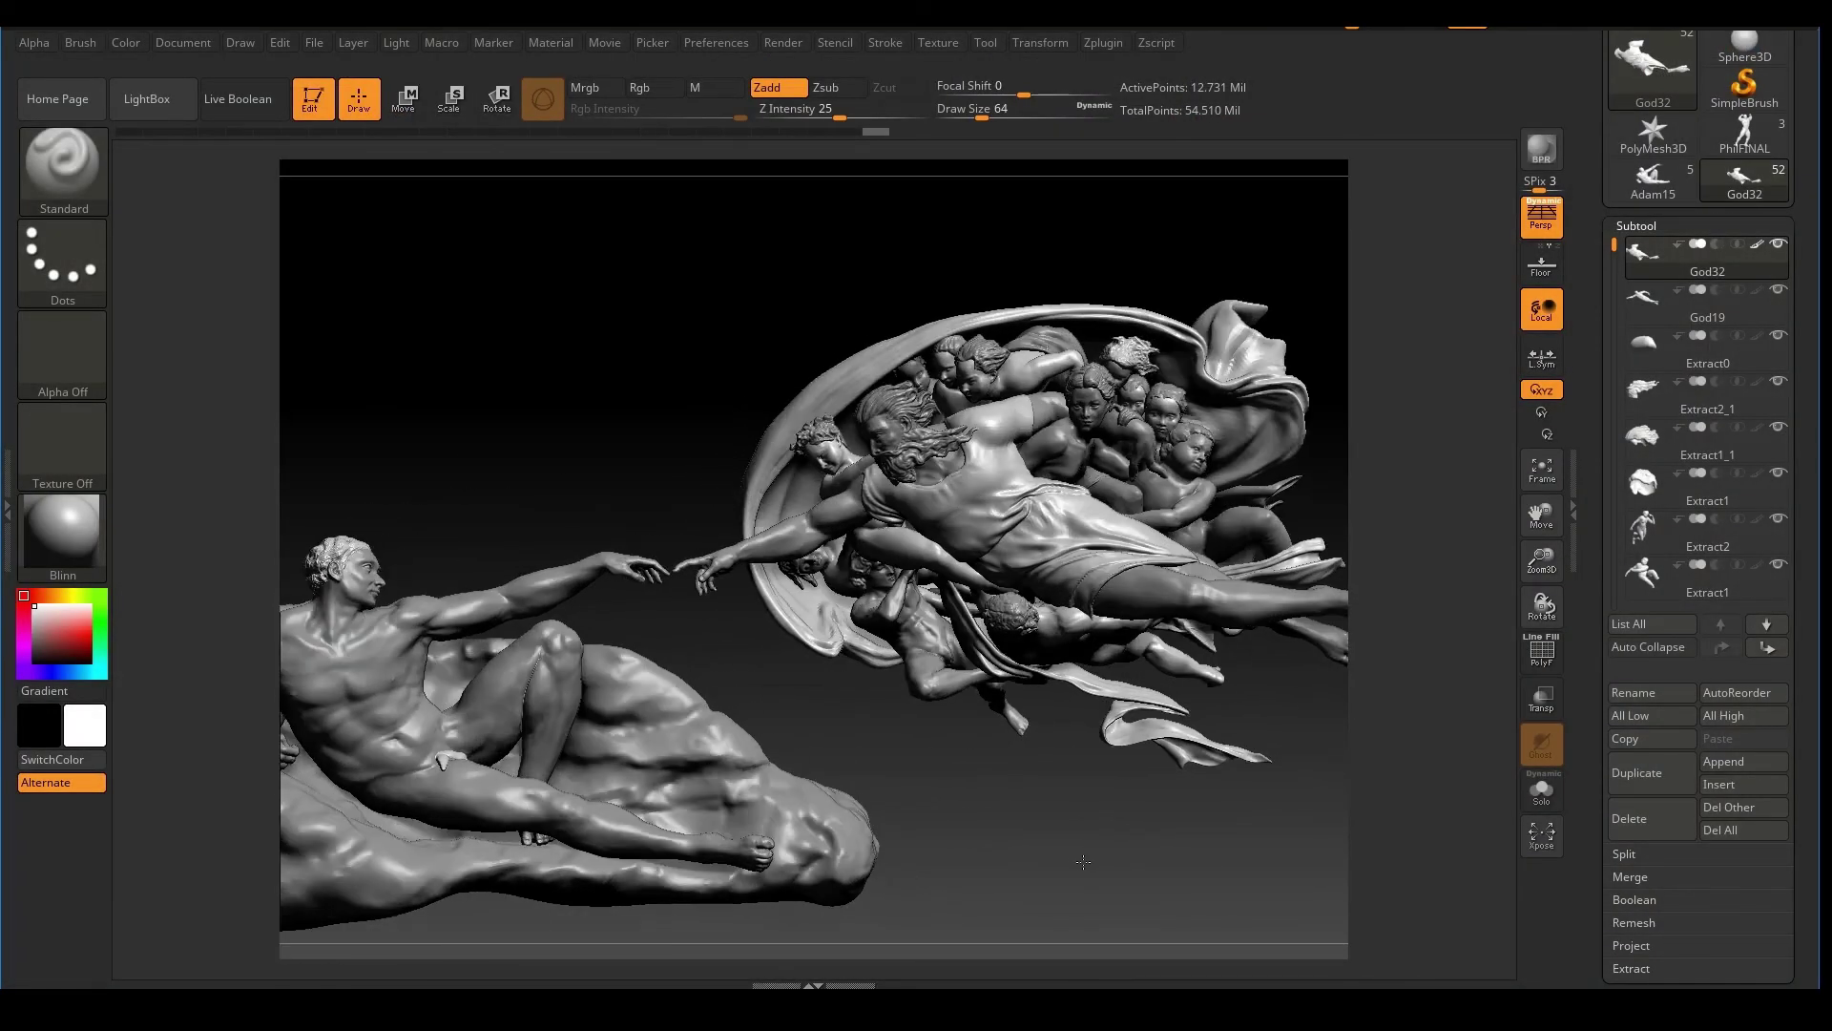
Switch to the ZBrush sculpture of God reaching toward Adam, and examine it from another angle
{"action": "mouse_move", "coordinate": [1038, 847]}
{"action": "right_mouse_down"}
{"action": "mouse_move", "coordinate": [944, 740]}
{"action": "mouse_move", "coordinate": [958, 749]}
{"action": "right_mouse_up"}
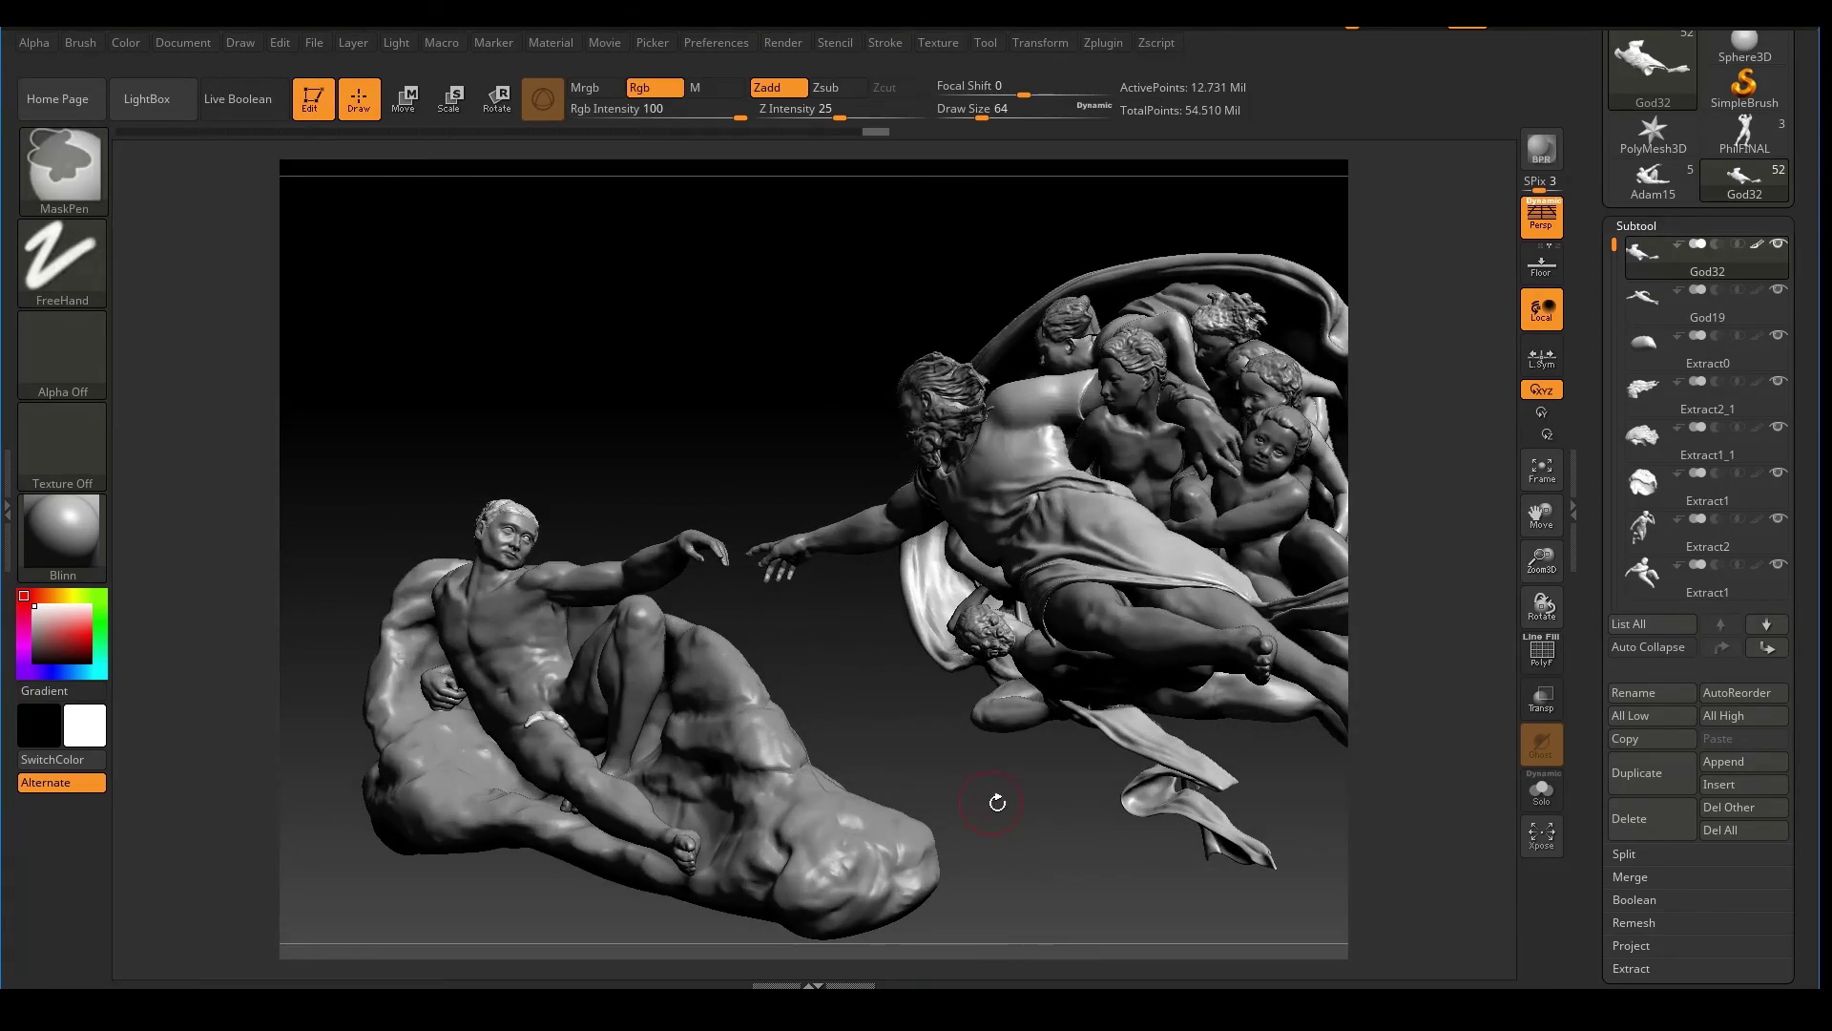